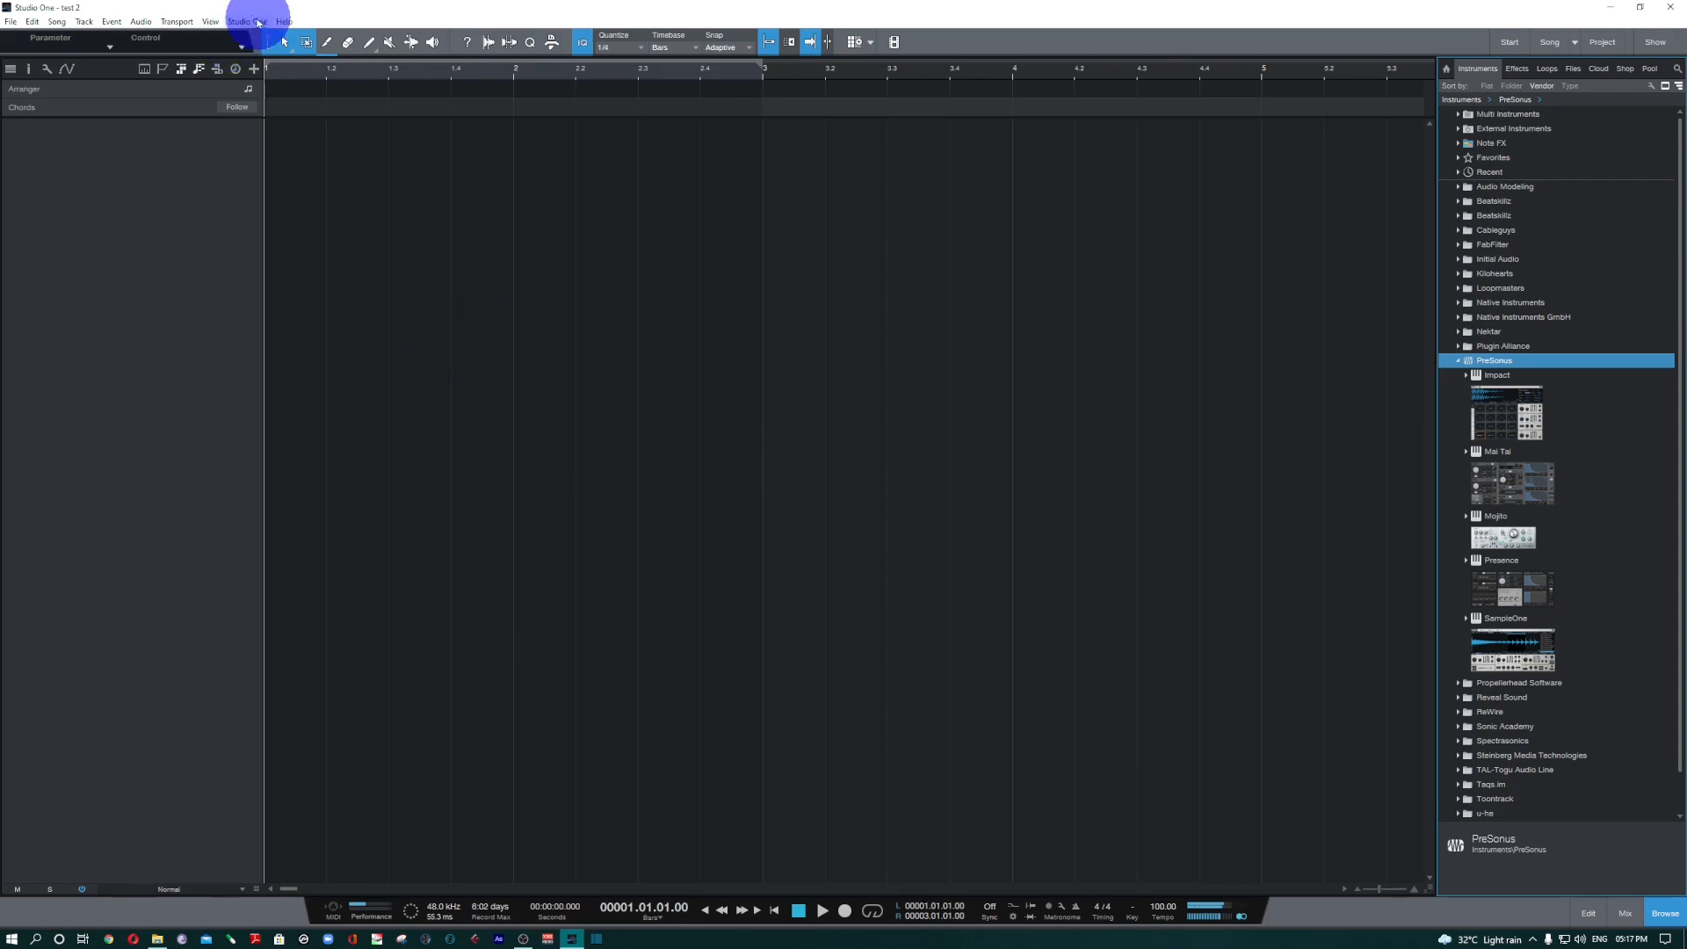
Open the keyboard shortcuts settings and review the command list and the available keyboard mapping schemes, keeping Cubase selected.
{"action": "left_click", "coordinate": [247, 23]}
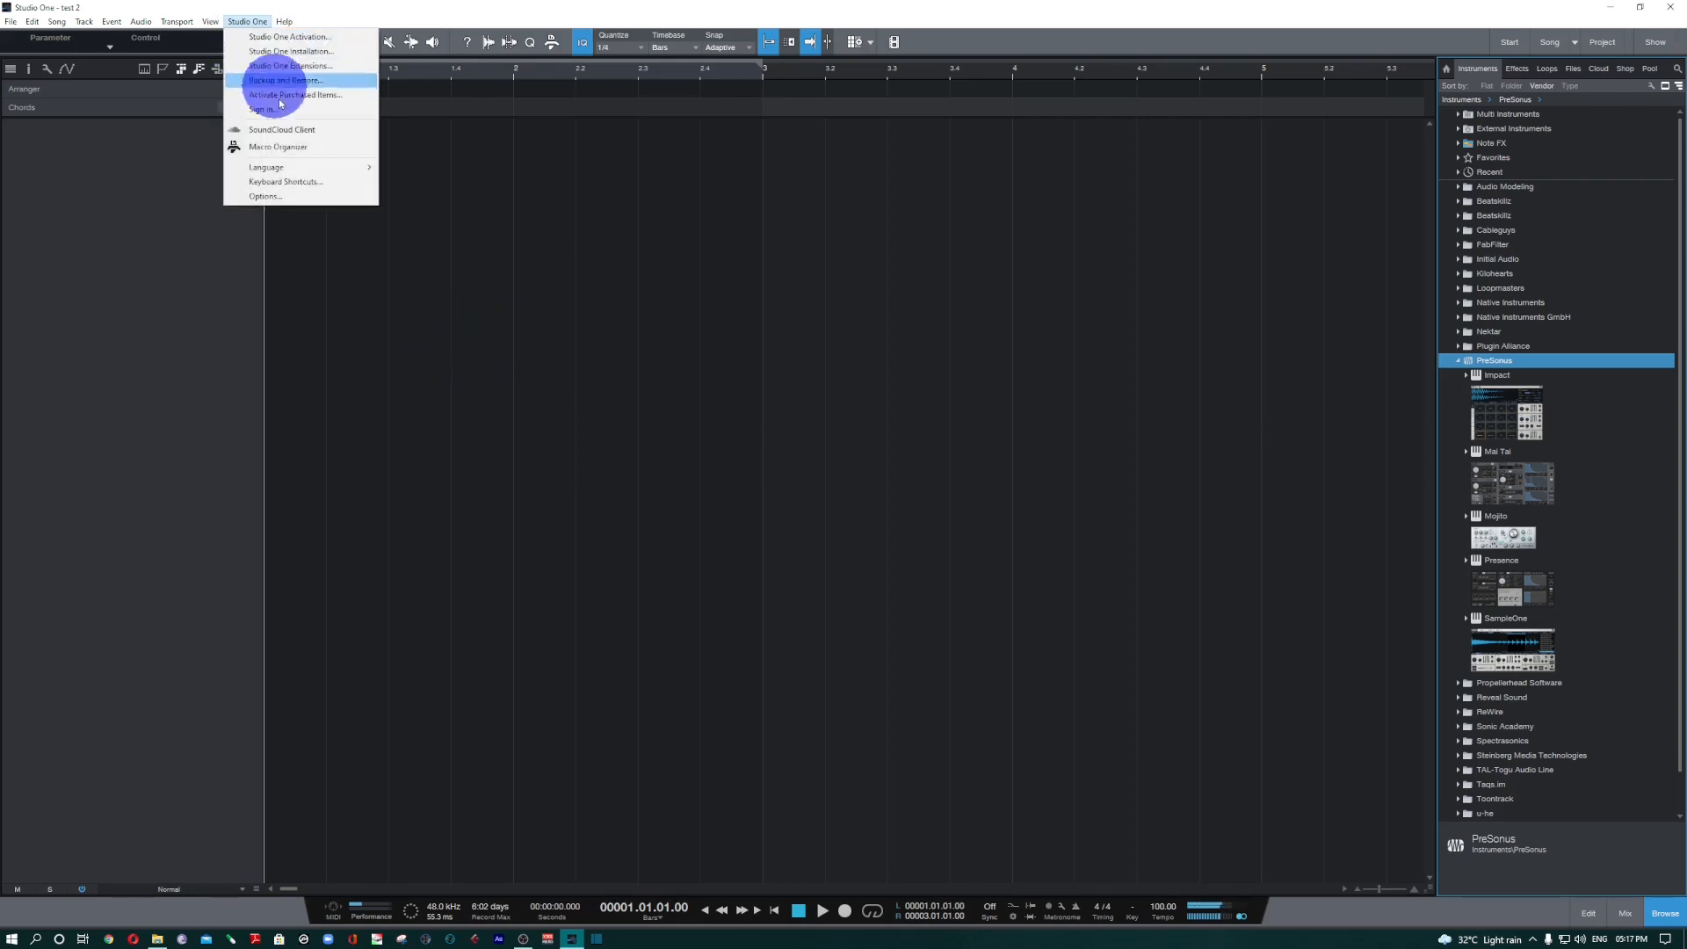
{"action": "left_click", "coordinate": [309, 186]}
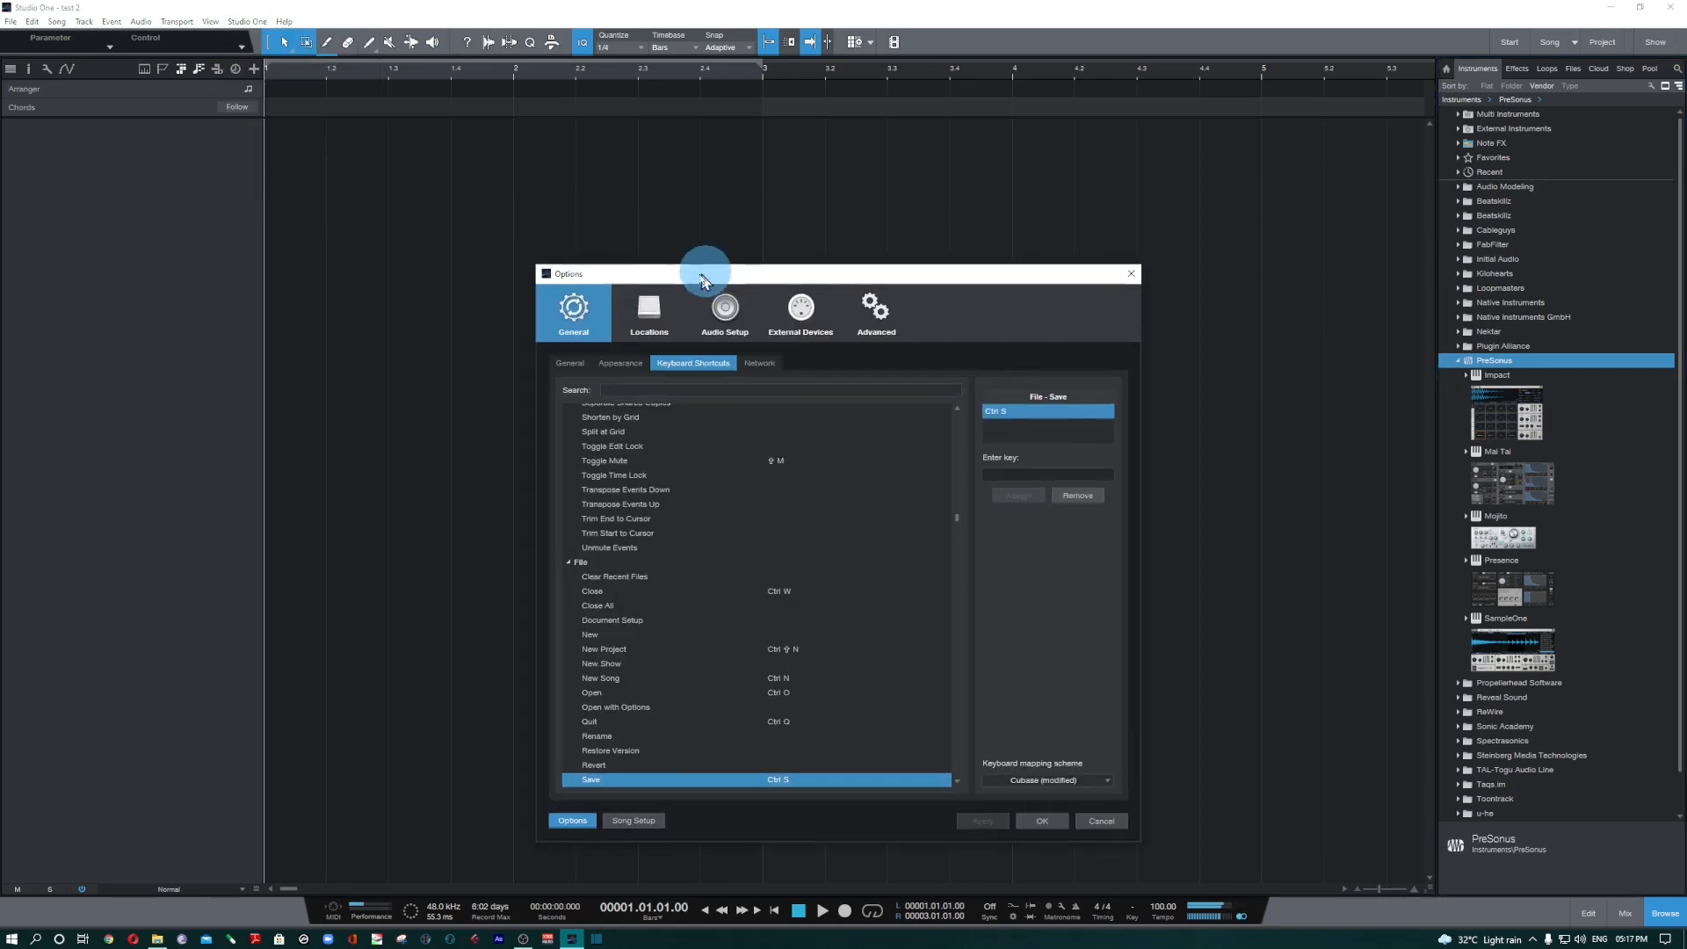
{"action": "left_click_drag", "start_coordinate": [703, 280], "coordinate": [553, 183]}
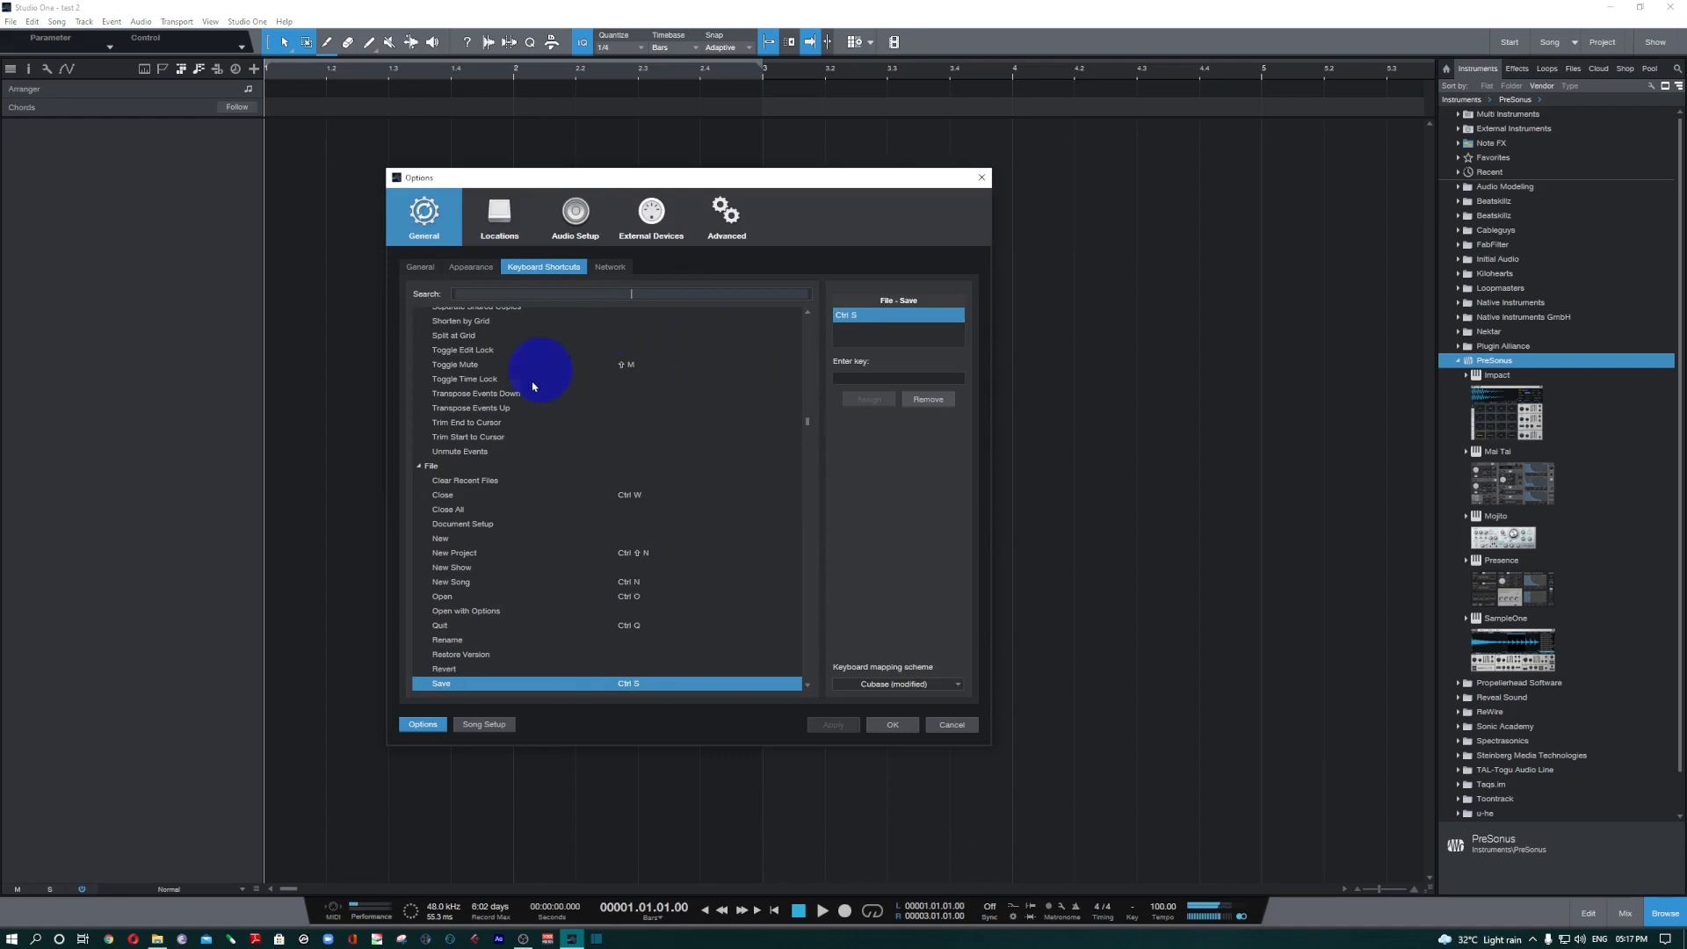
{"action": "left_click_drag", "start_coordinate": [807, 421], "coordinate": [806, 684]}
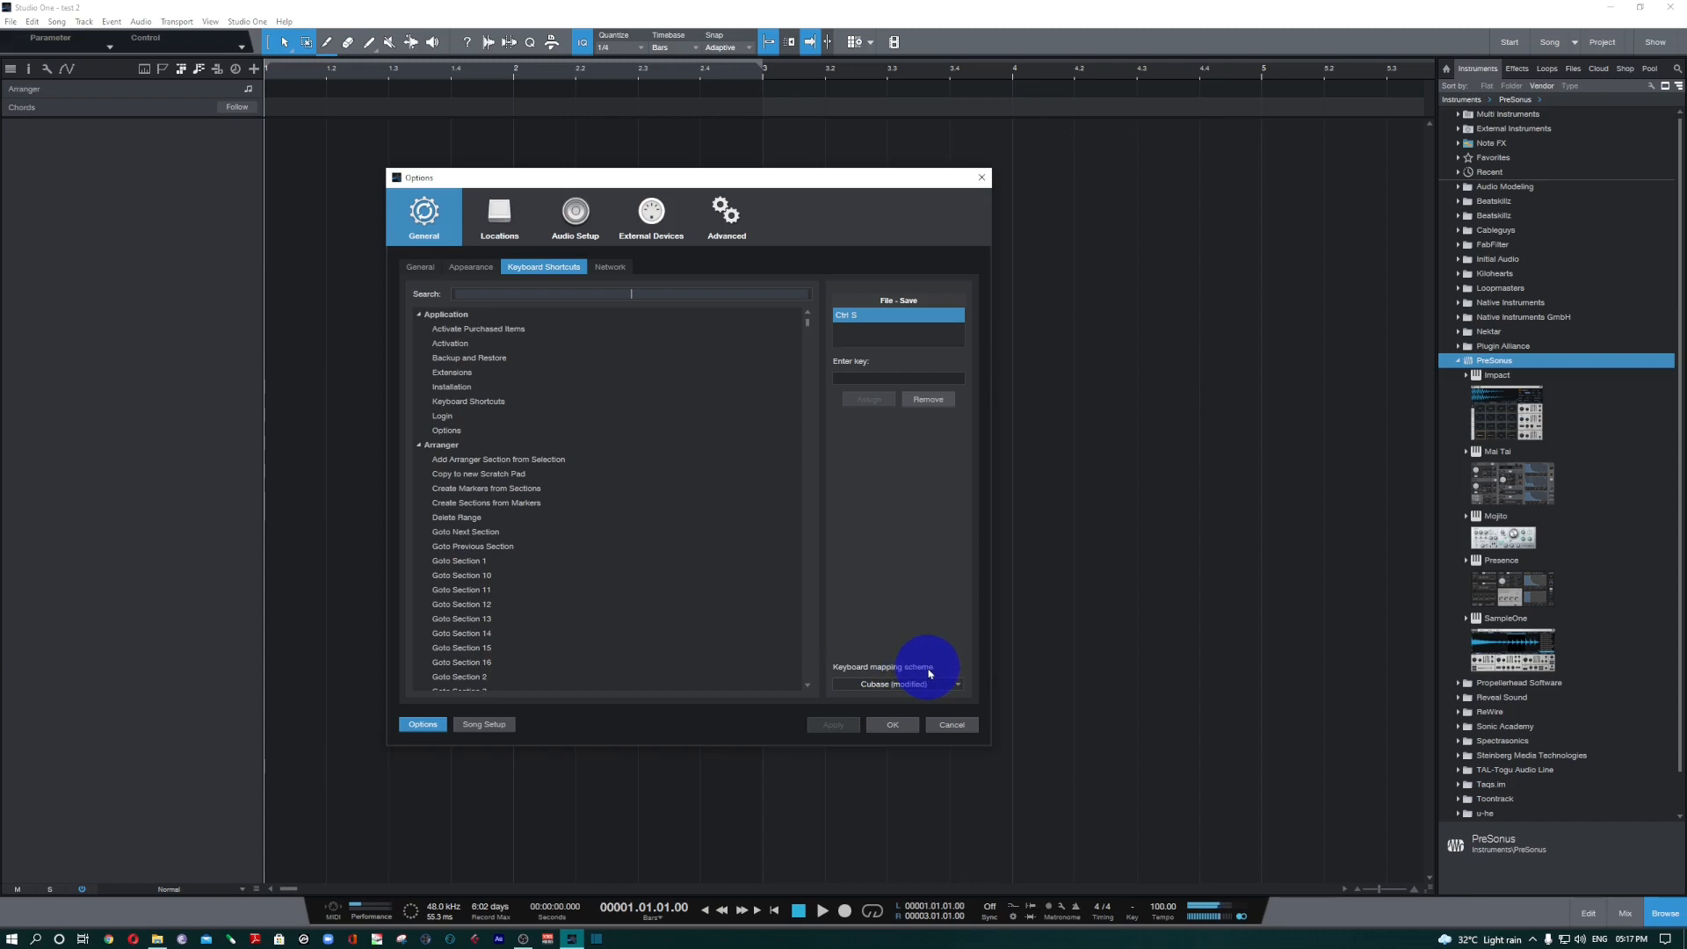
{"action": "left_click", "coordinate": [935, 687]}
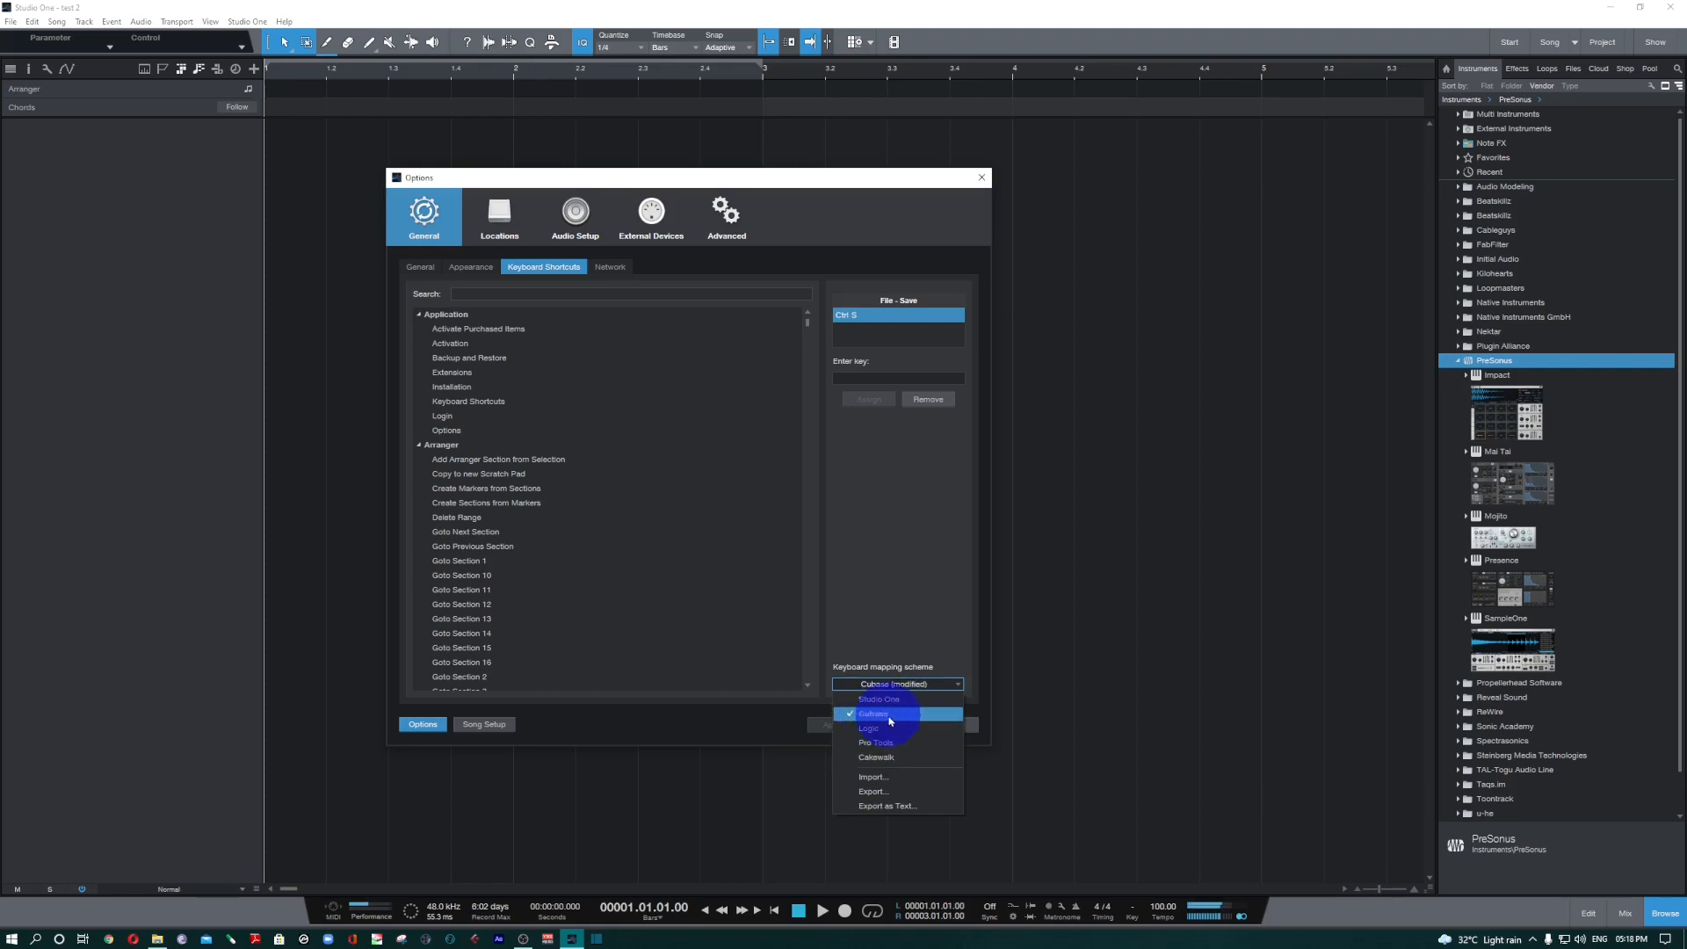
{"action": "left_click", "coordinate": [922, 720]}
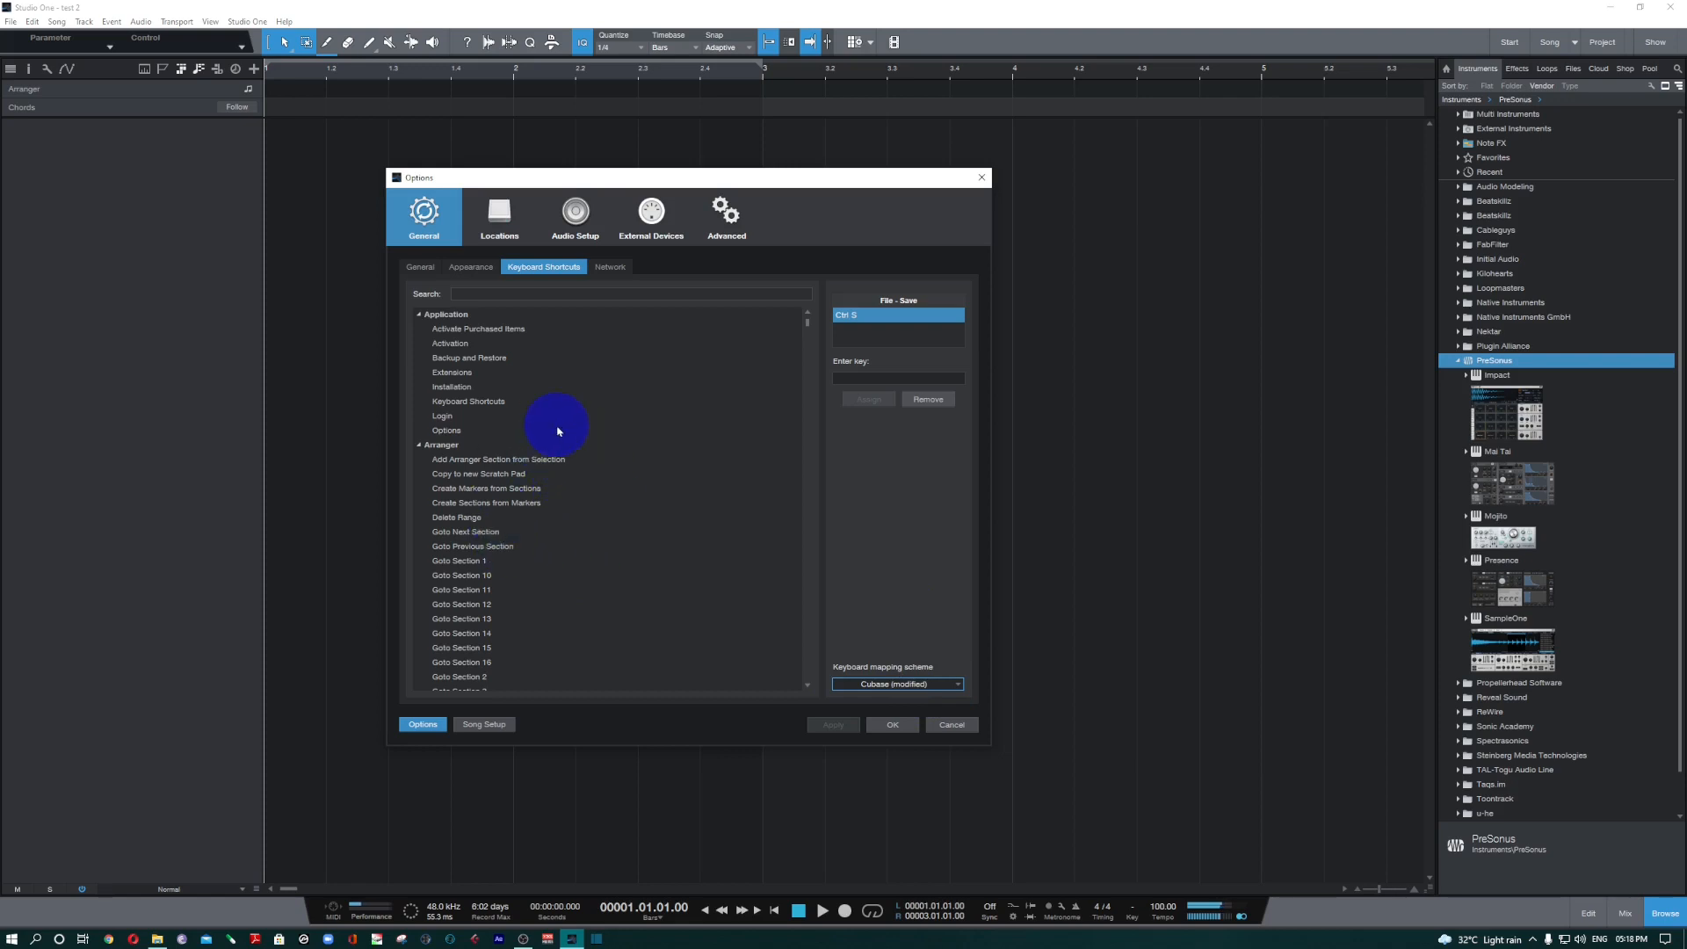
Export the keyboard mapping scheme to Local Disk (H:) as "Studio One 5 Shortcuts" and close the options.
{"action": "left_click", "coordinate": [920, 687]}
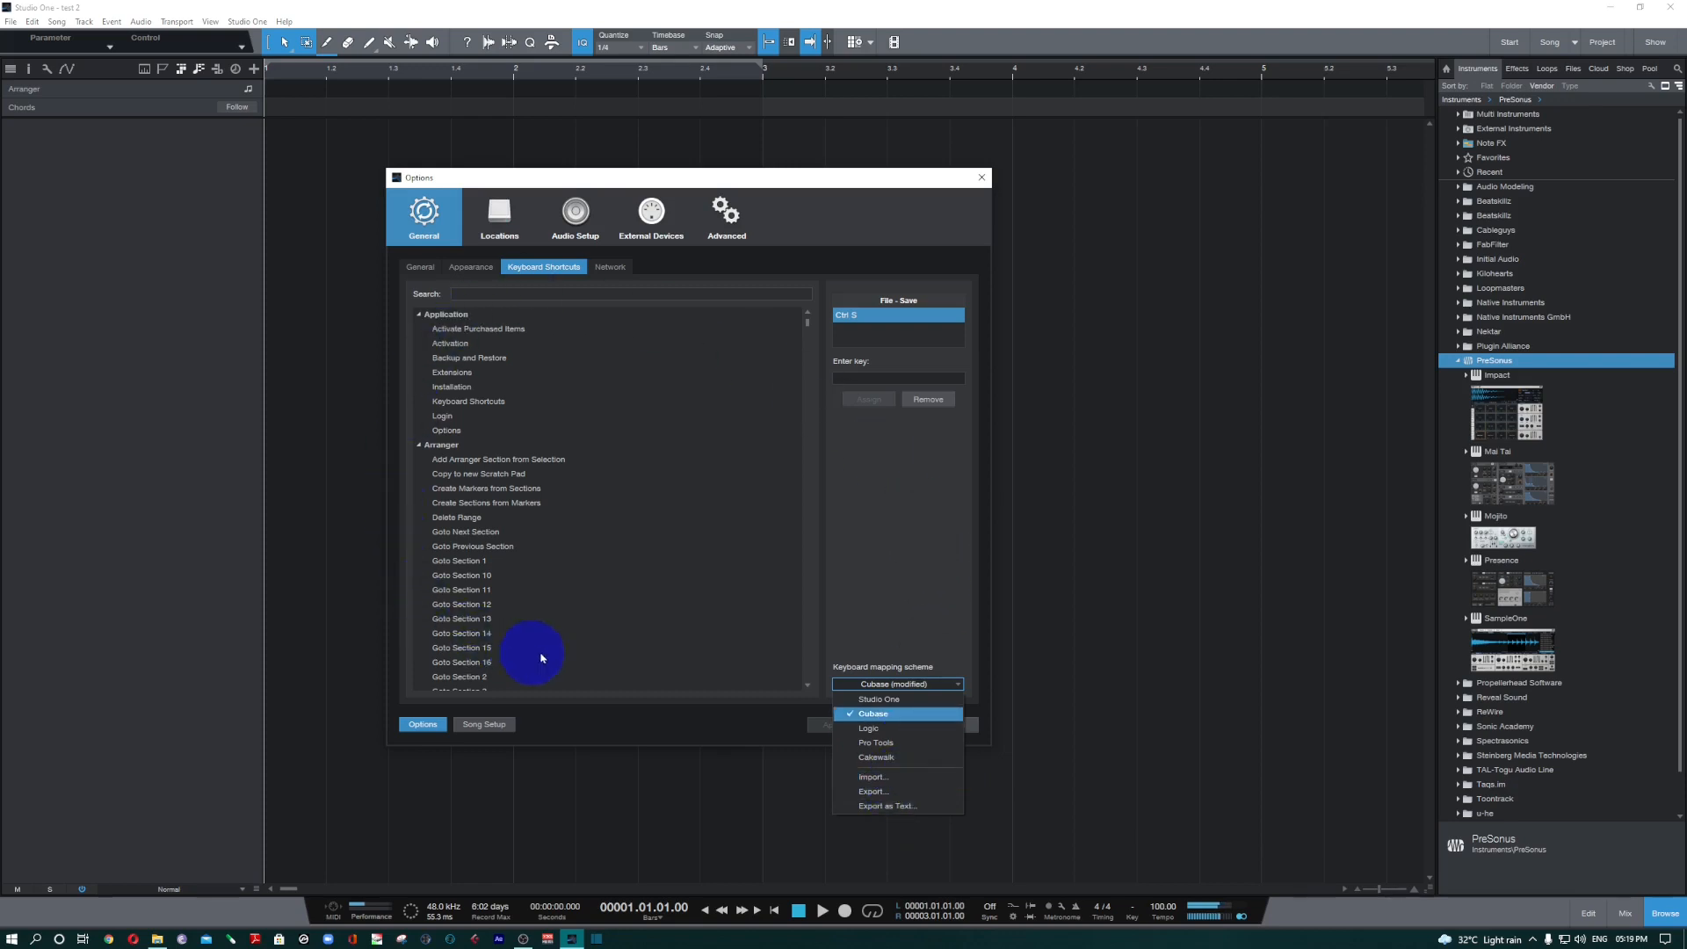
{"action": "left_click", "coordinate": [885, 791]}
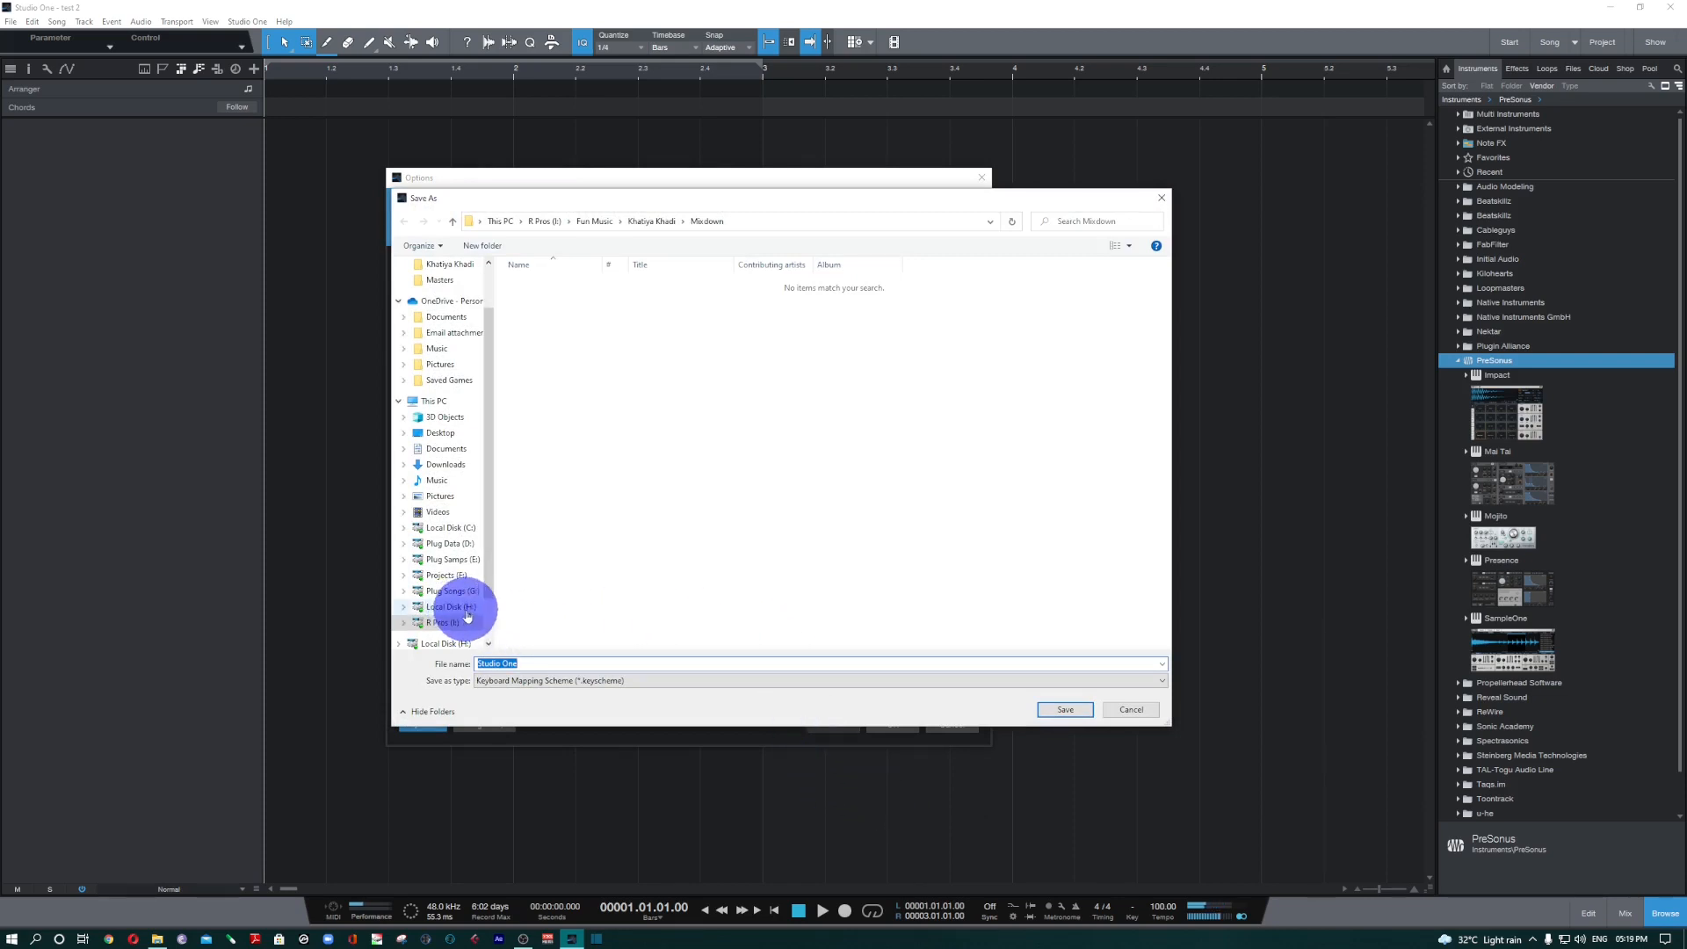
{"action": "left_click", "coordinate": [464, 608]}
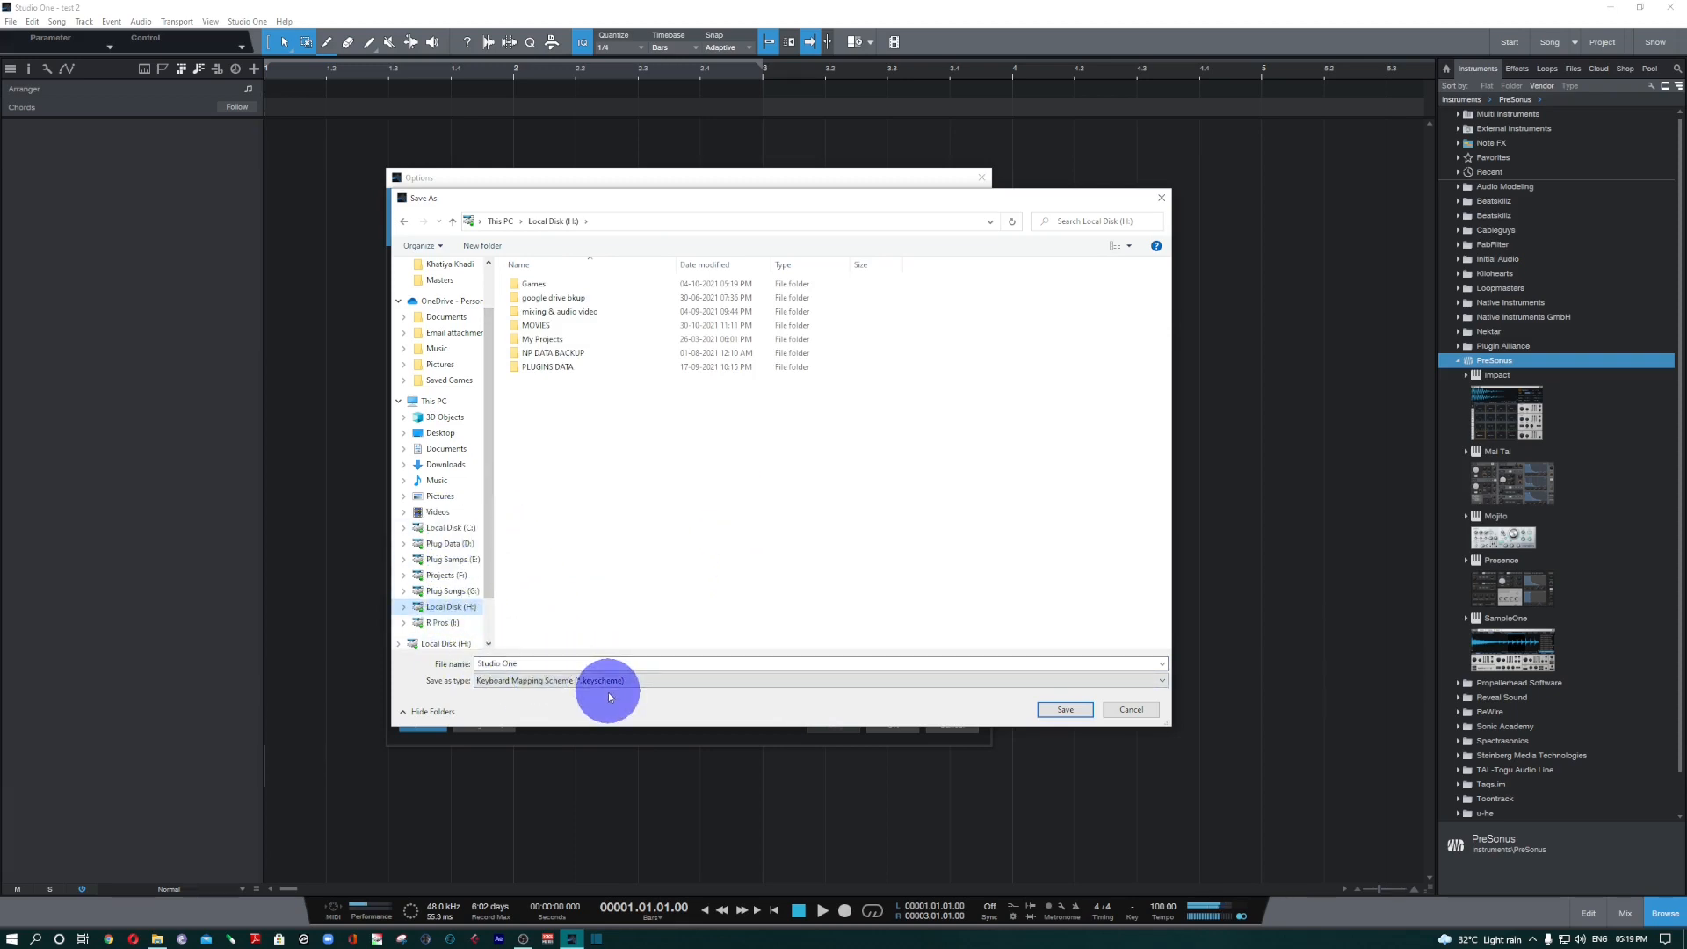
{"action": "left_click", "coordinate": [533, 662]}
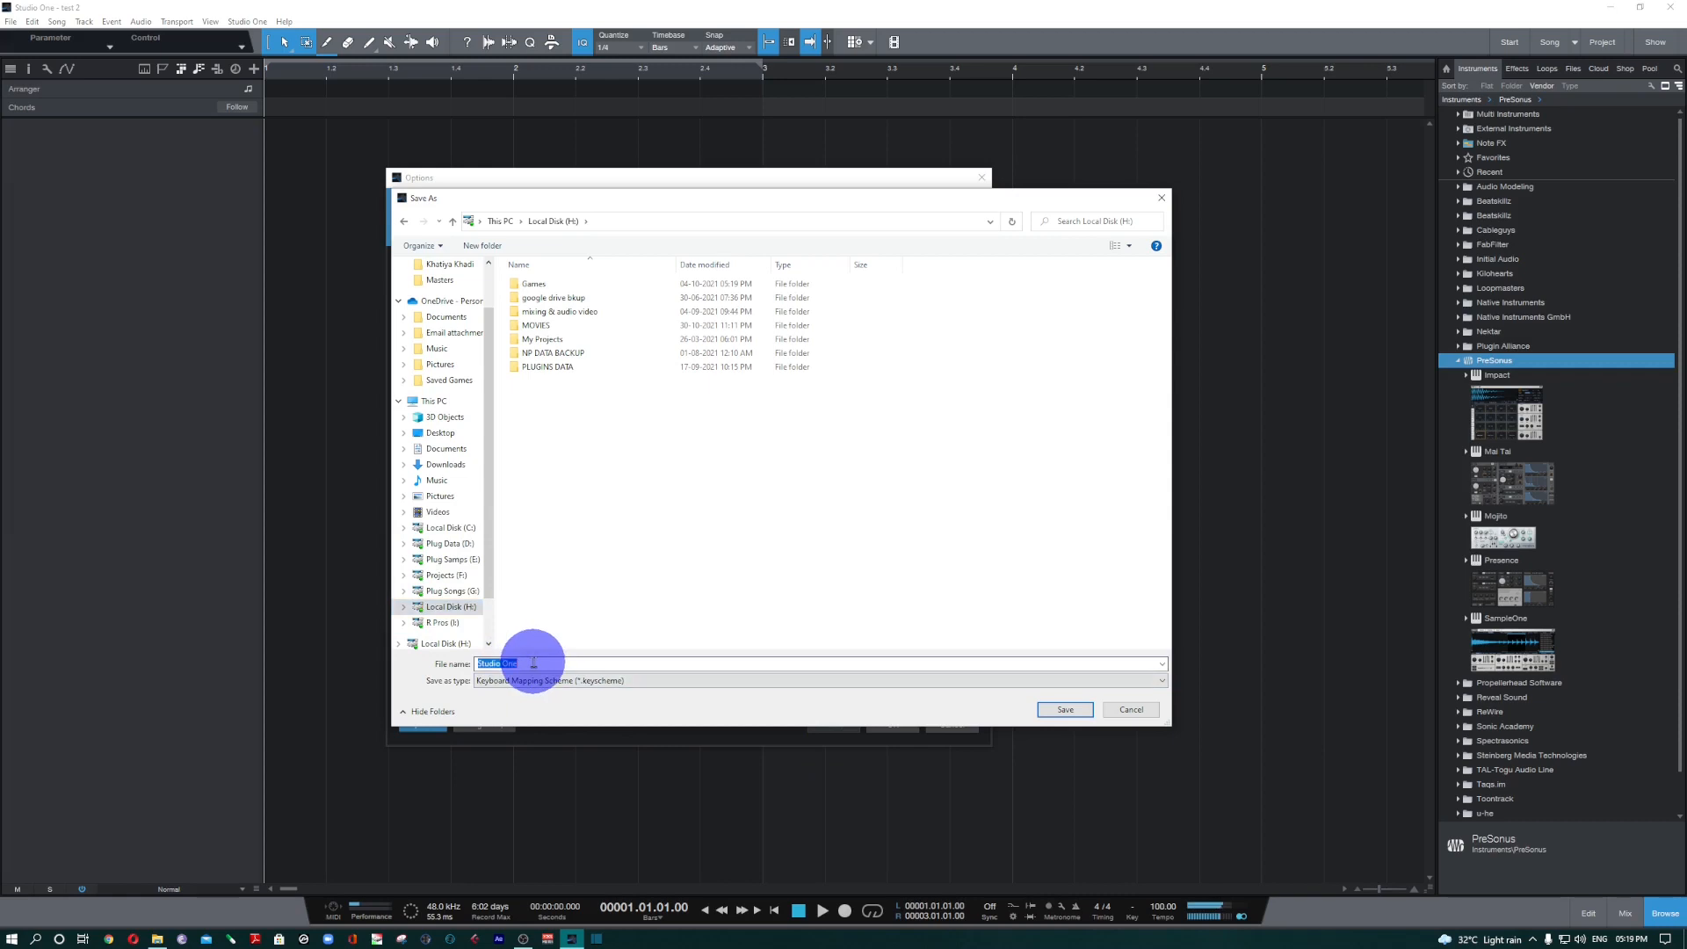
{"action": "left_click", "coordinate": [538, 664]}
{"action": "type", "text": "5 "}
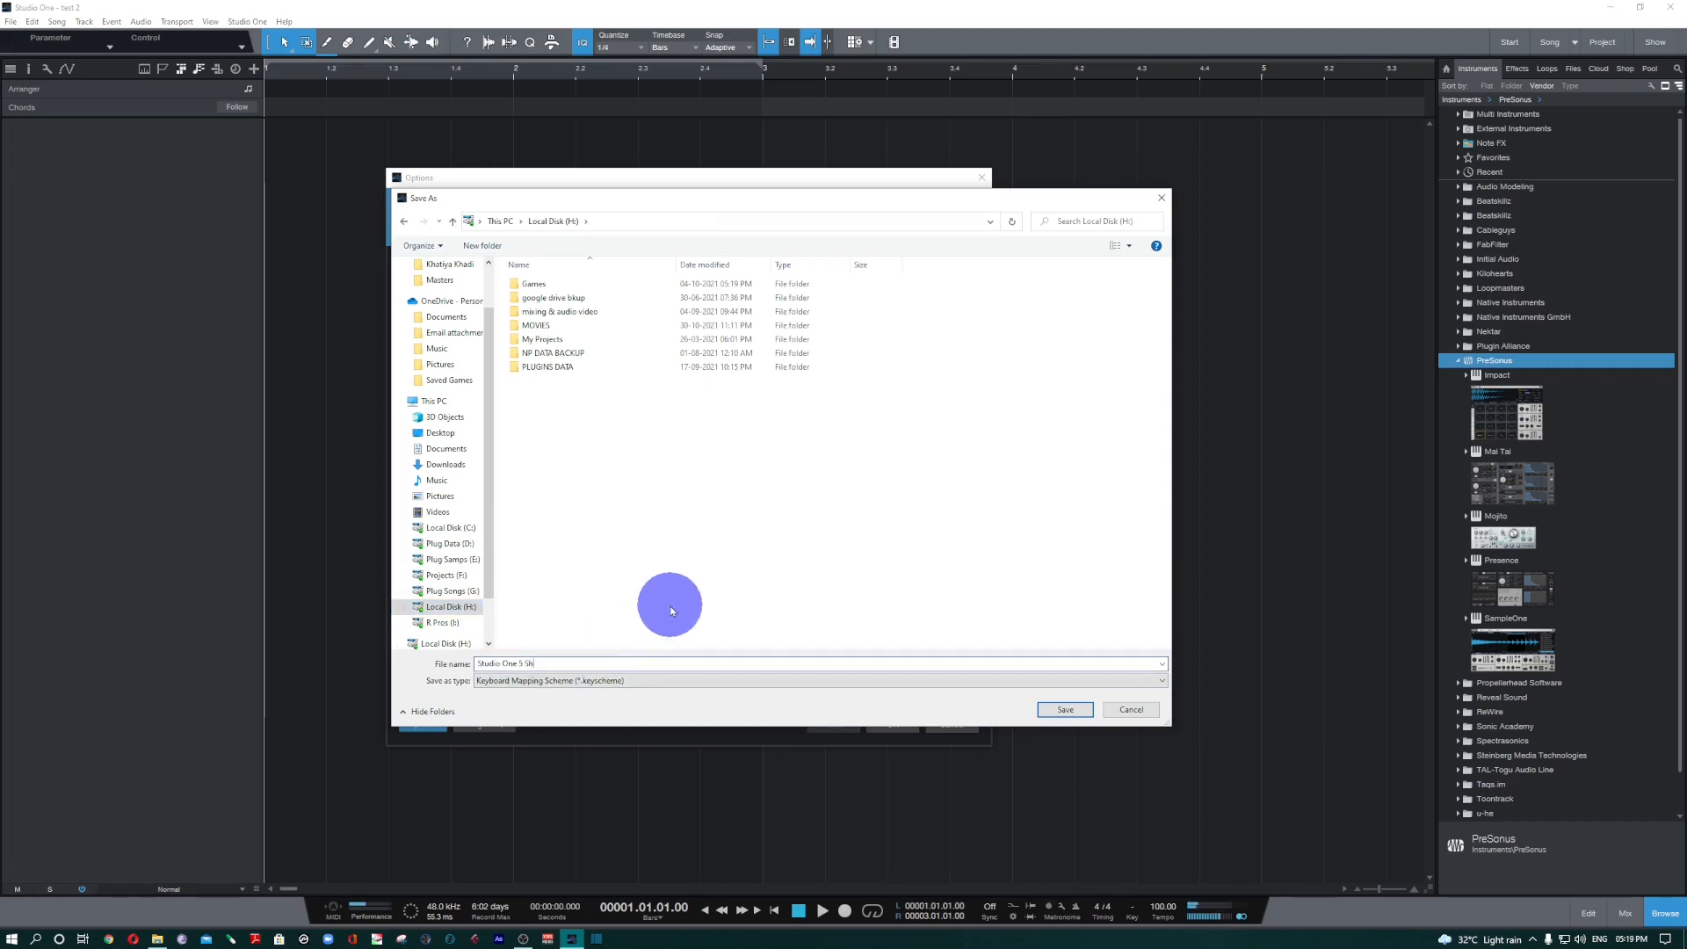
{"action": "type", "text": "Shortcuts"}
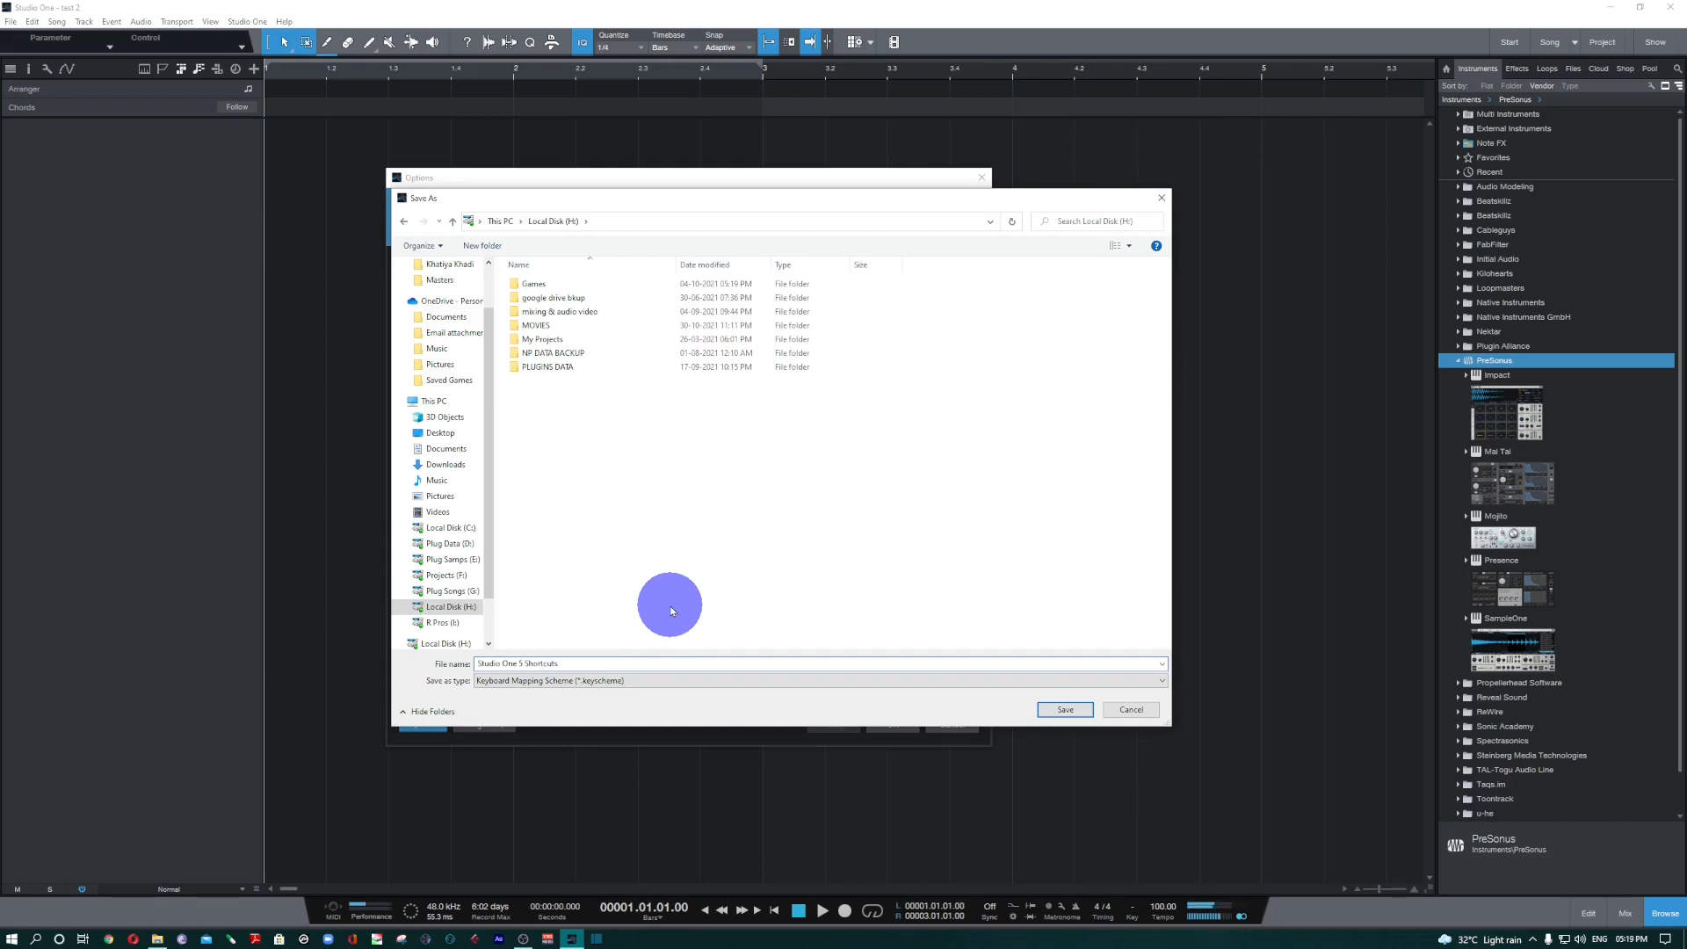
{"action": "left_click", "coordinate": [1054, 707]}
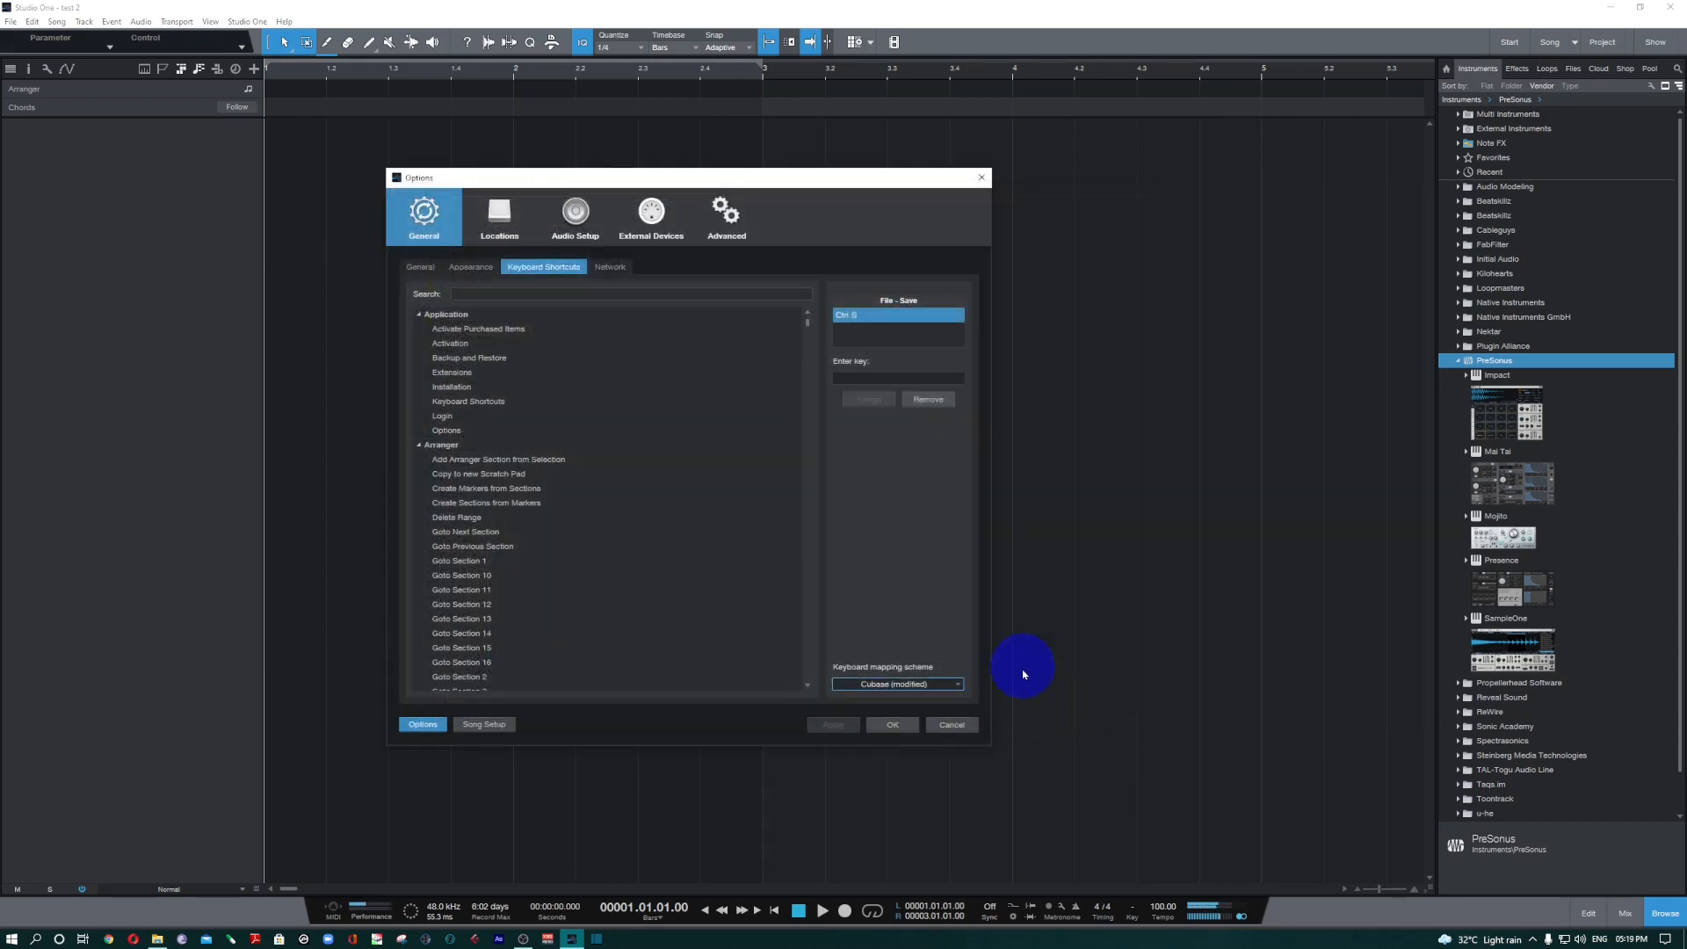
{"action": "left_click", "coordinate": [891, 724]}
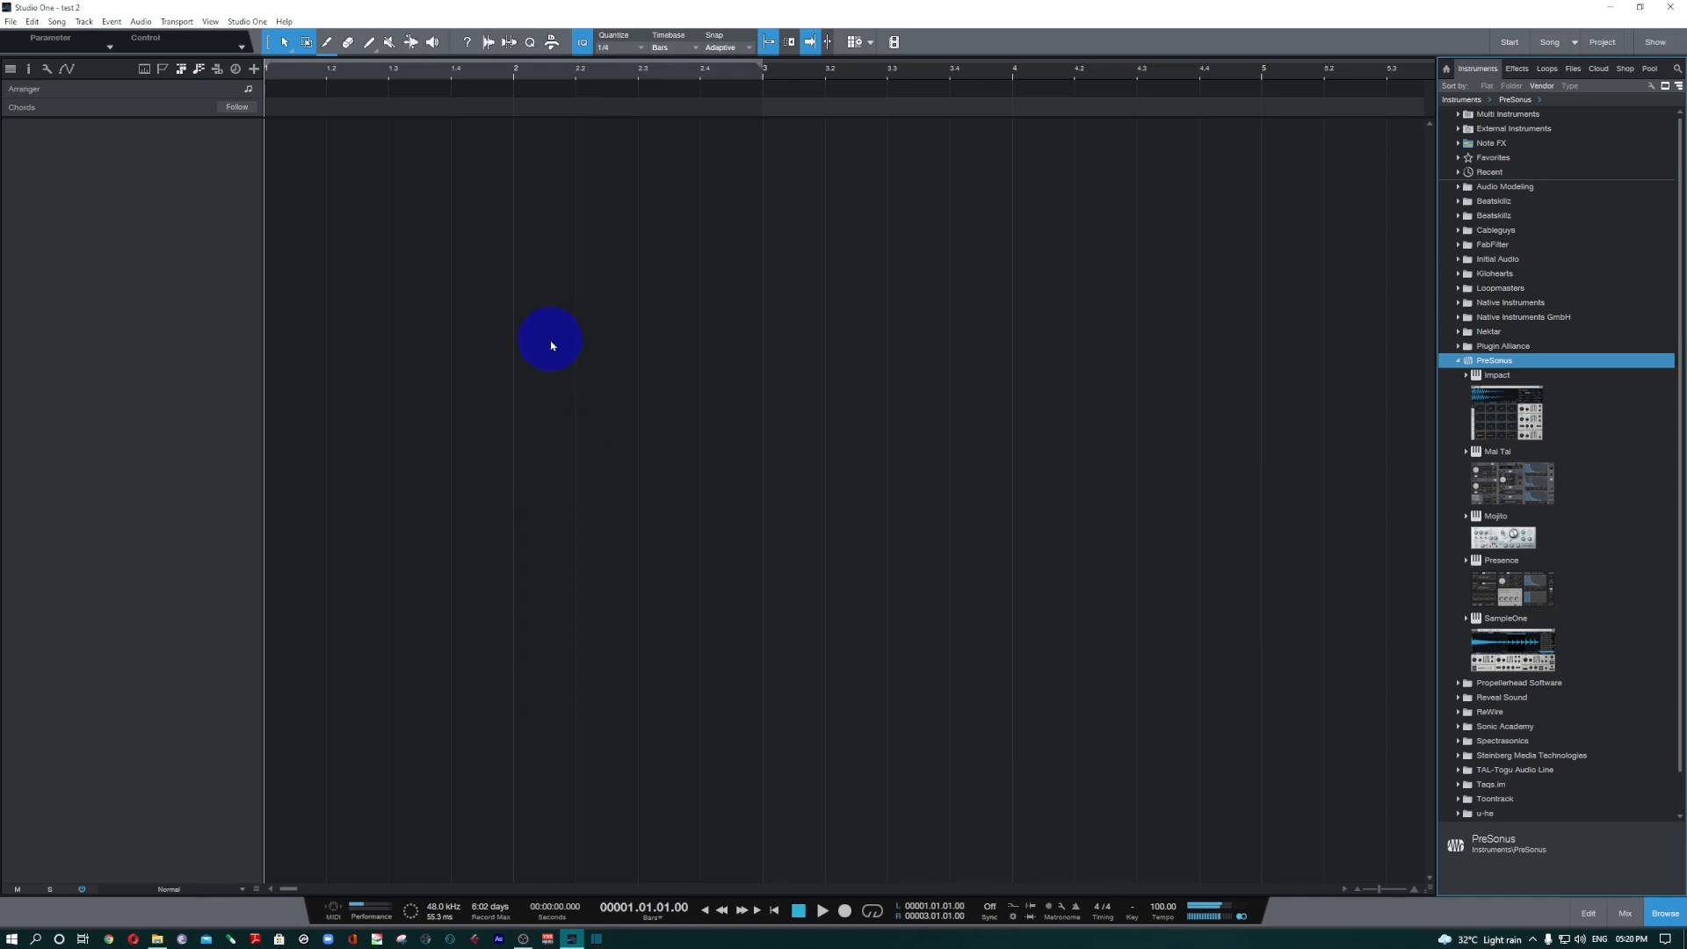
Pick the Studio One 5 Shortcuts file for a keyboard mapping import, cancel the import and close the options.
{"action": "left_click", "coordinate": [248, 22]}
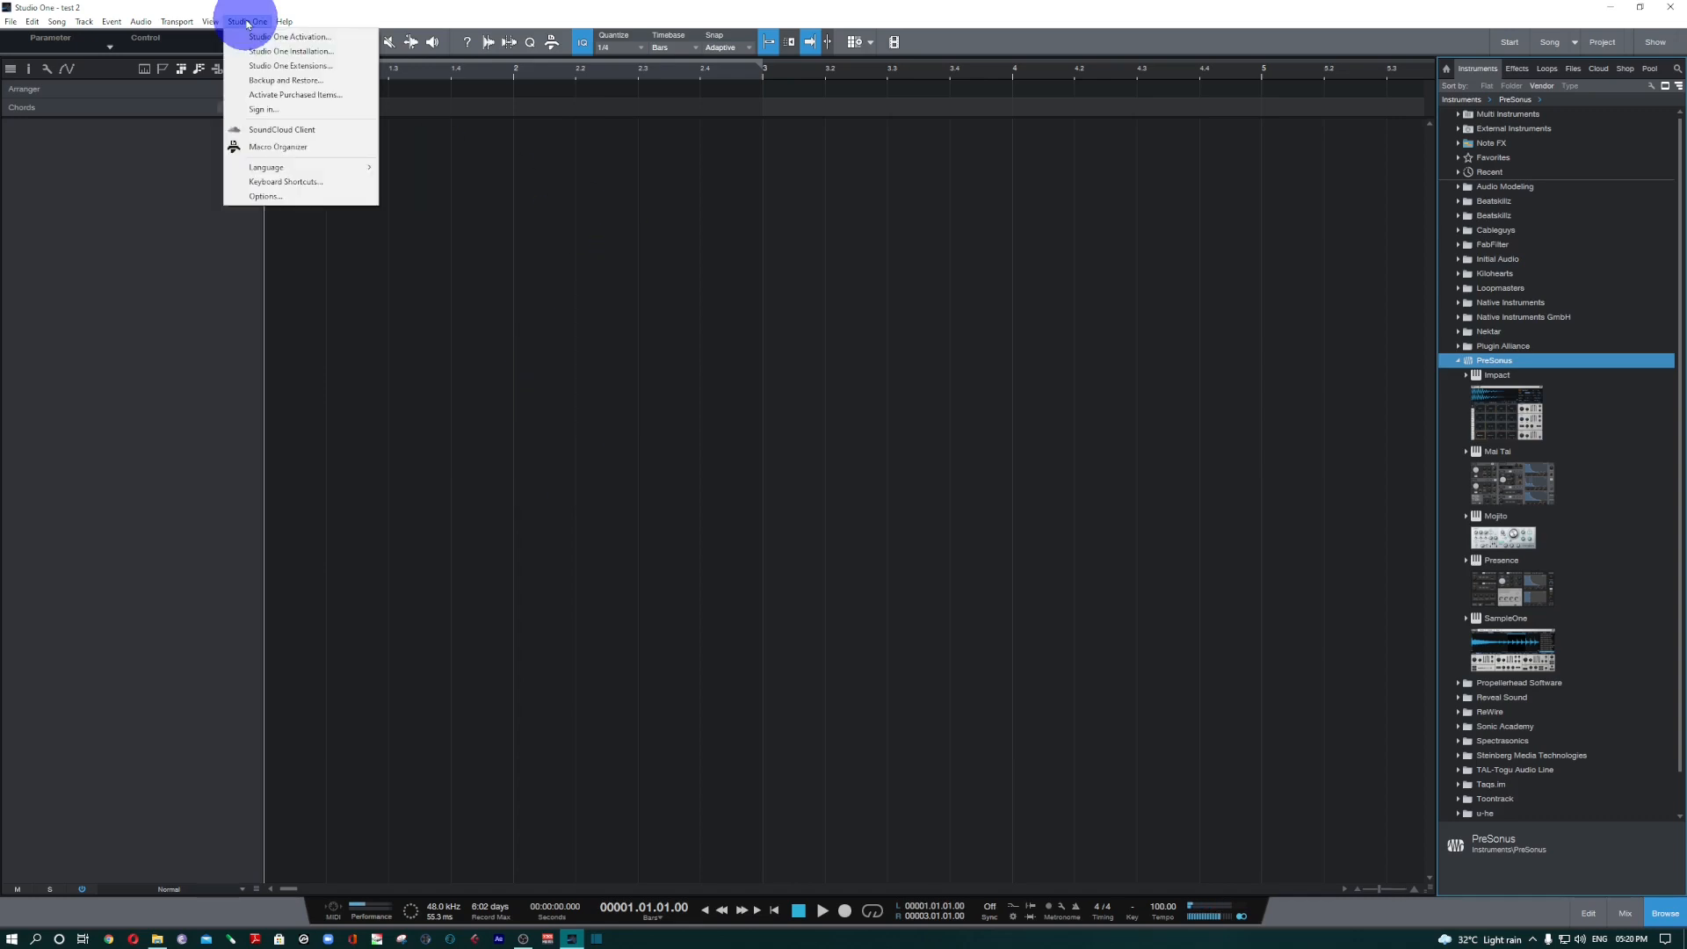
{"action": "left_click", "coordinate": [286, 181]}
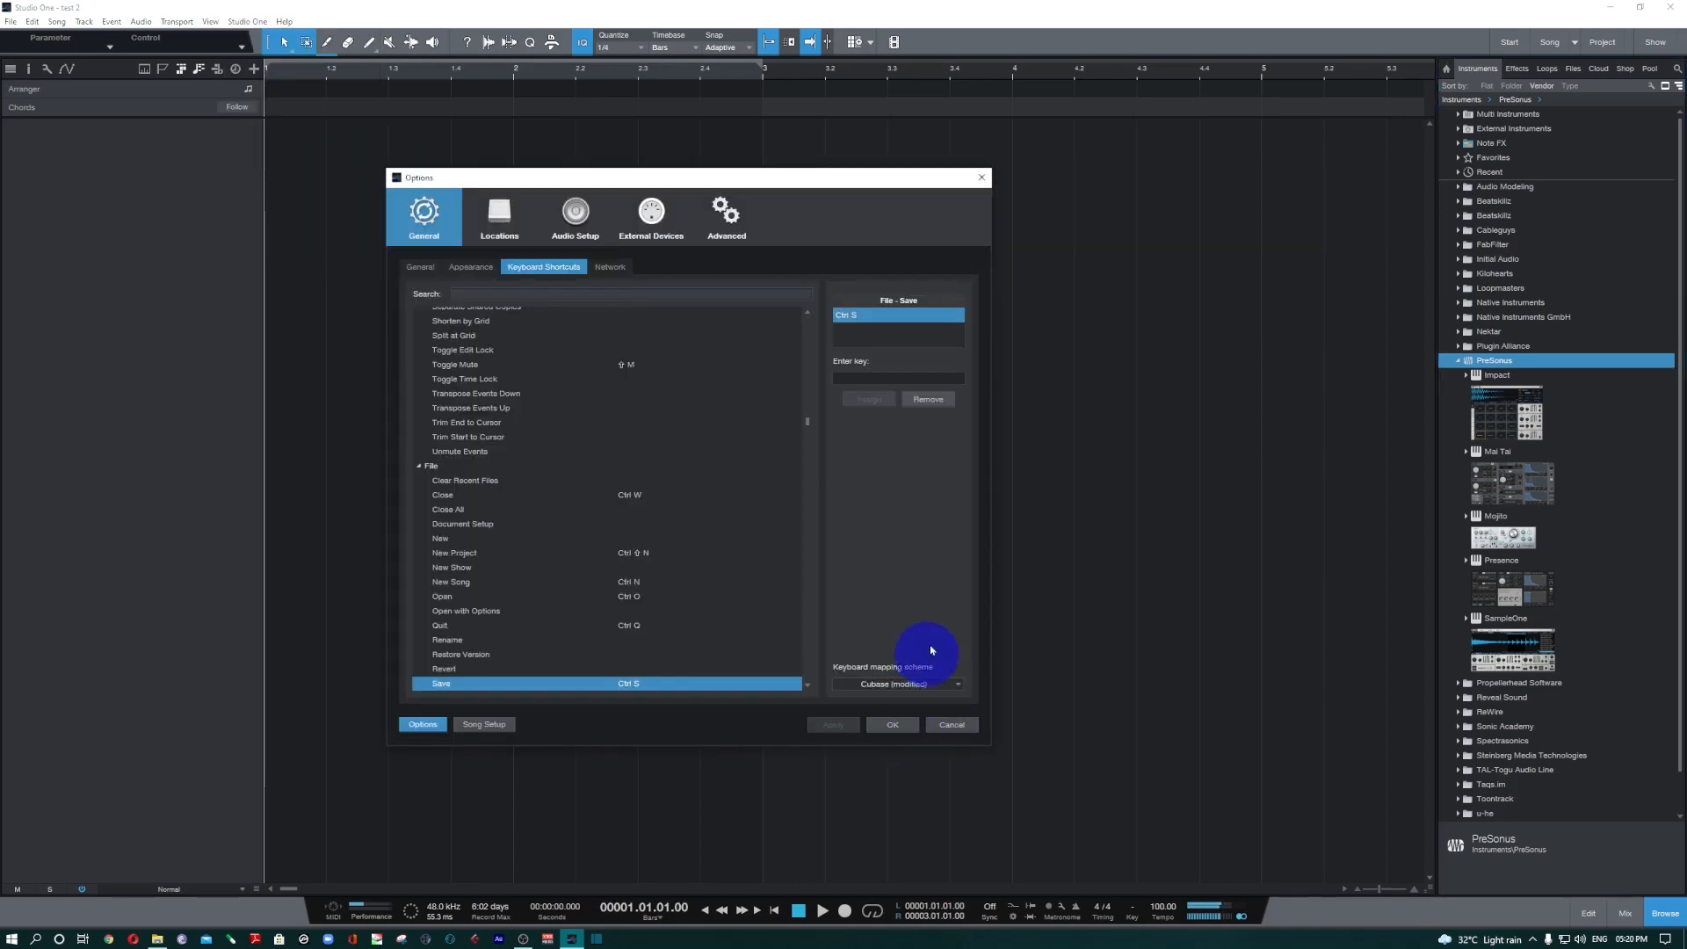
{"action": "left_click", "coordinate": [935, 684]}
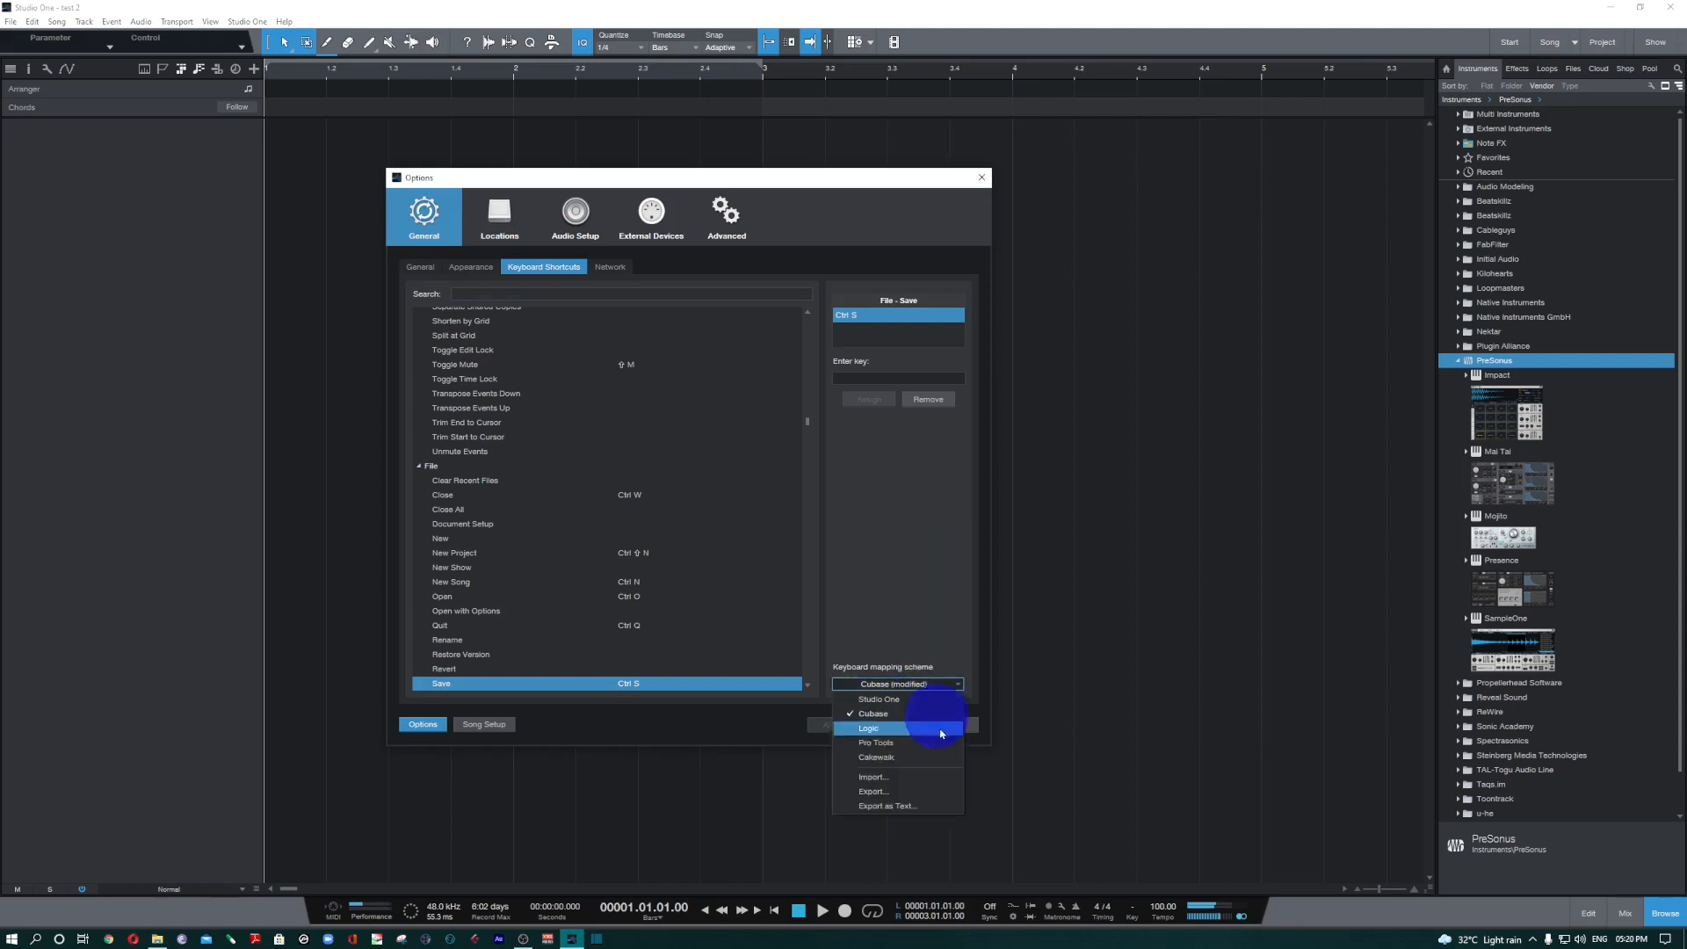
{"action": "left_click", "coordinate": [945, 788]}
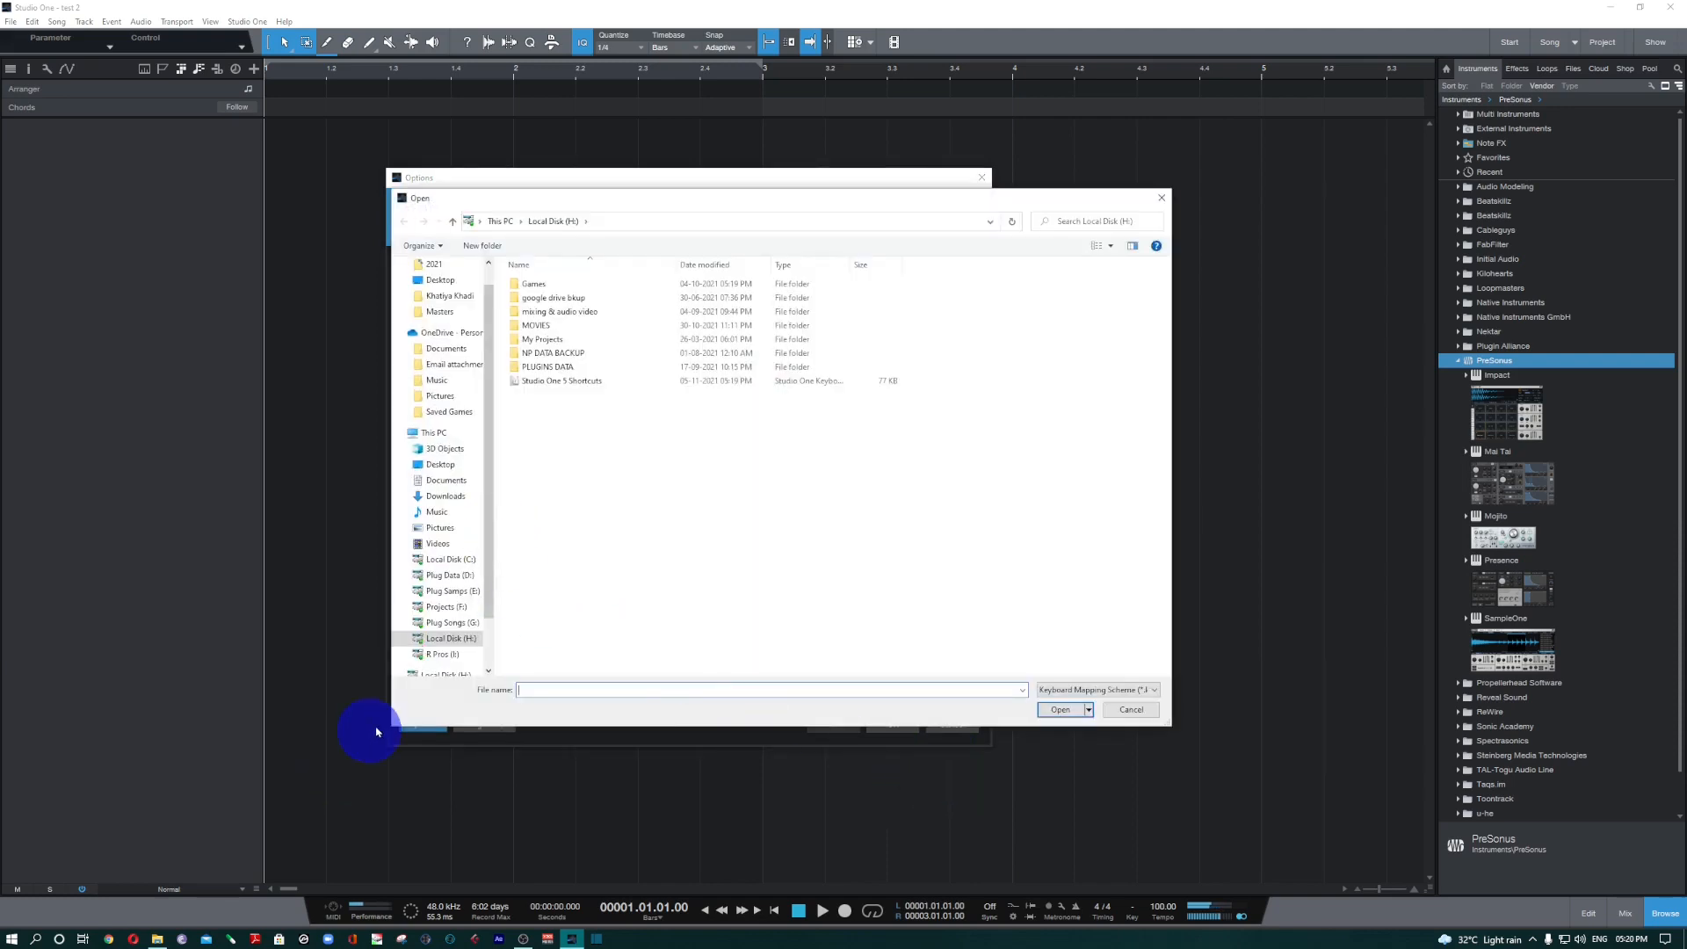
{"action": "left_click", "coordinate": [569, 386]}
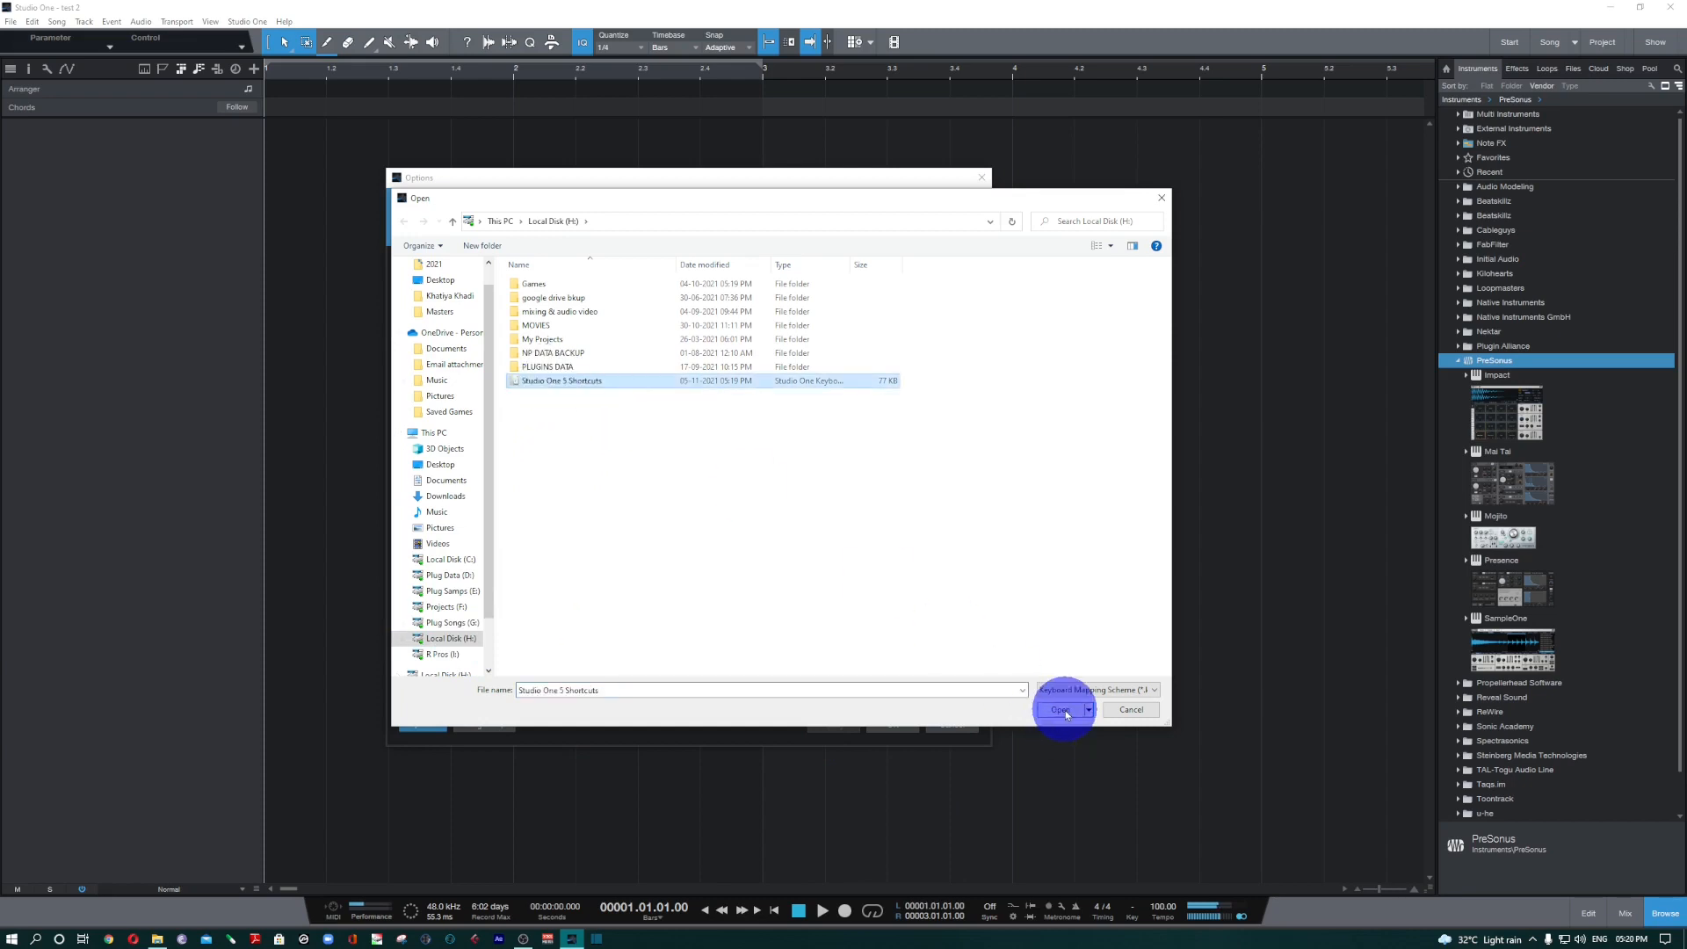
{"action": "left_click", "coordinate": [1139, 713]}
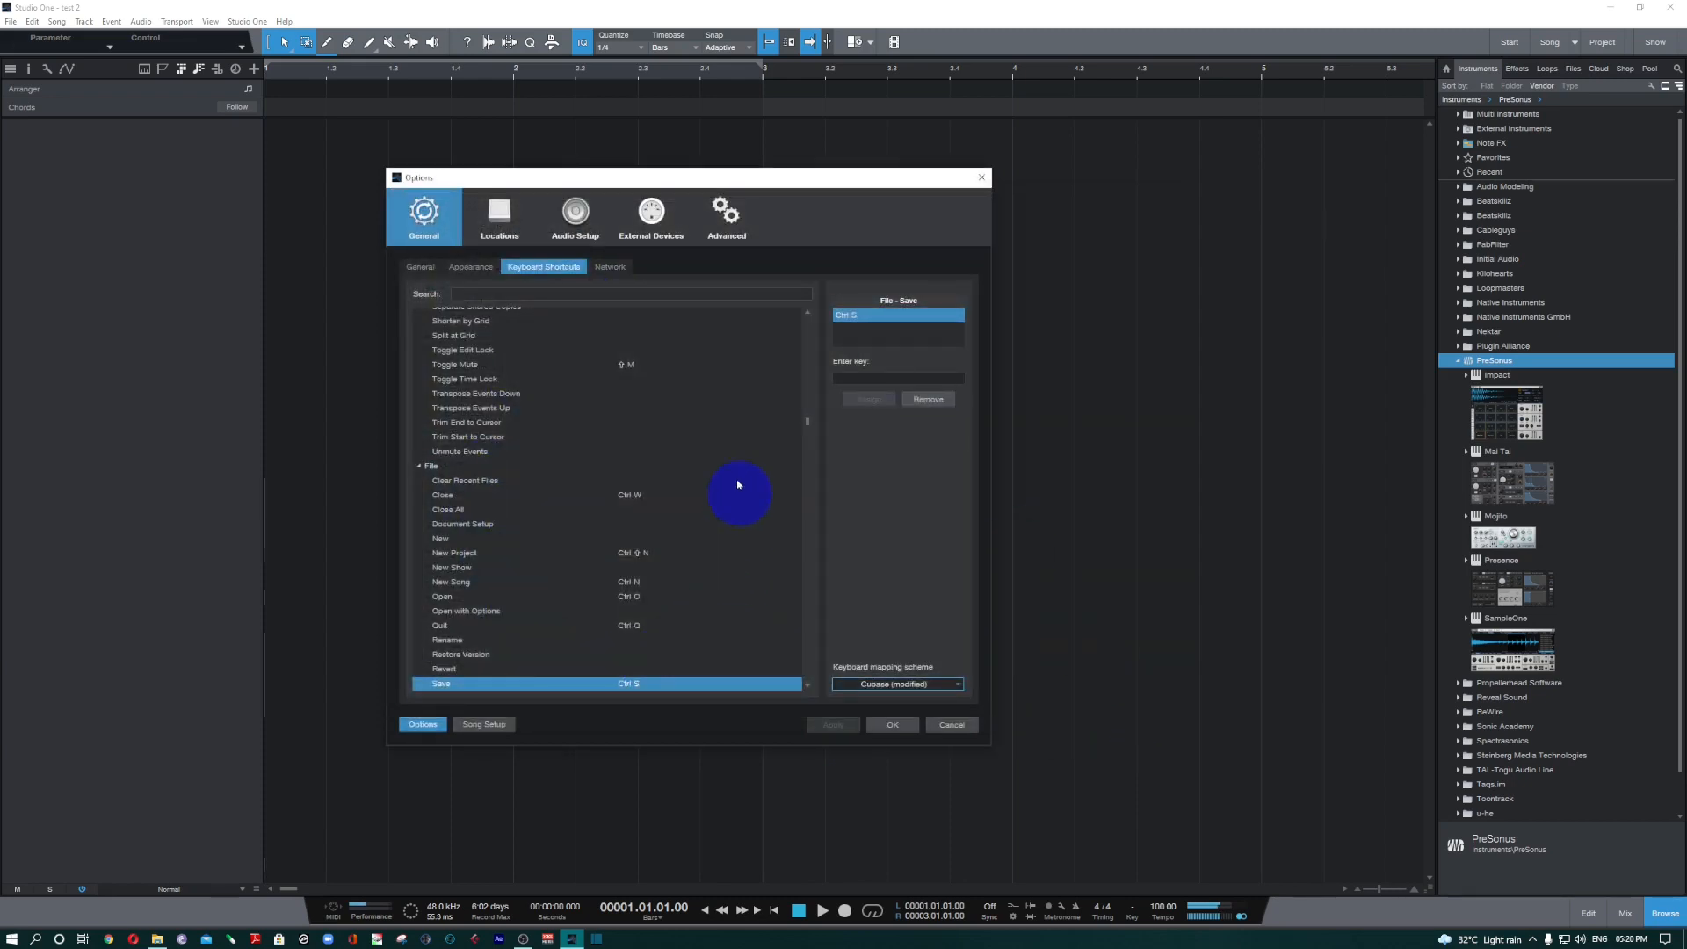
{"action": "left_click", "coordinate": [890, 722]}
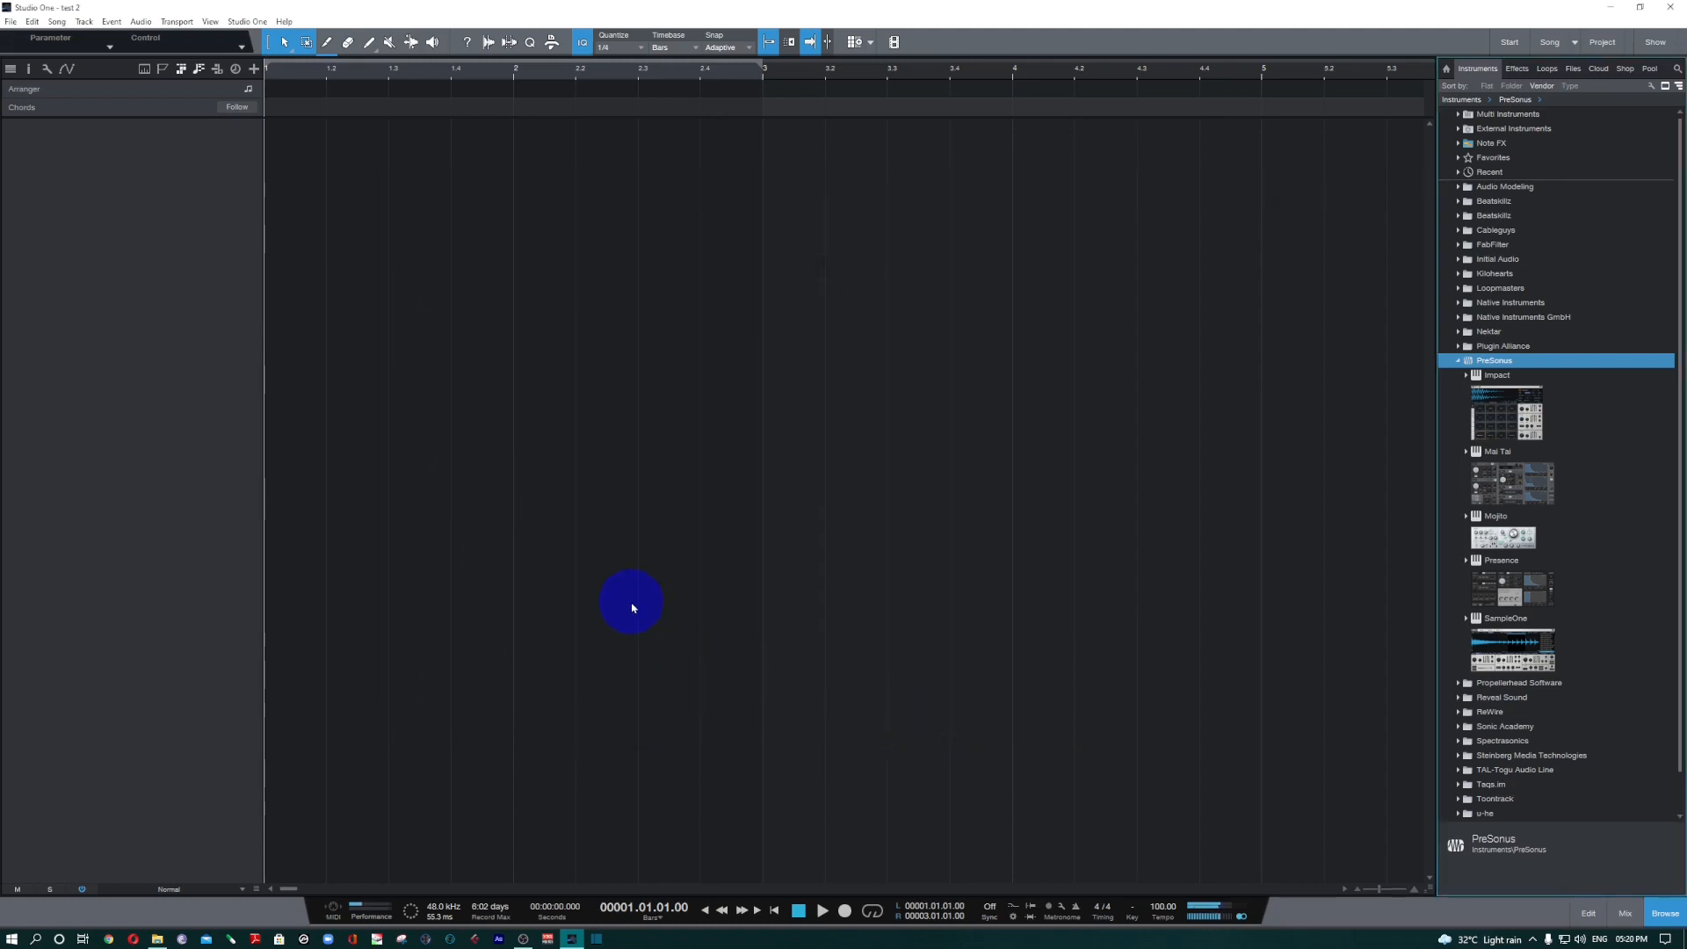
Hide the chord track above the arrangement and show it again.
{"action": "left_click_drag", "start_coordinate": [272, 73], "coordinate": [273, 65]}
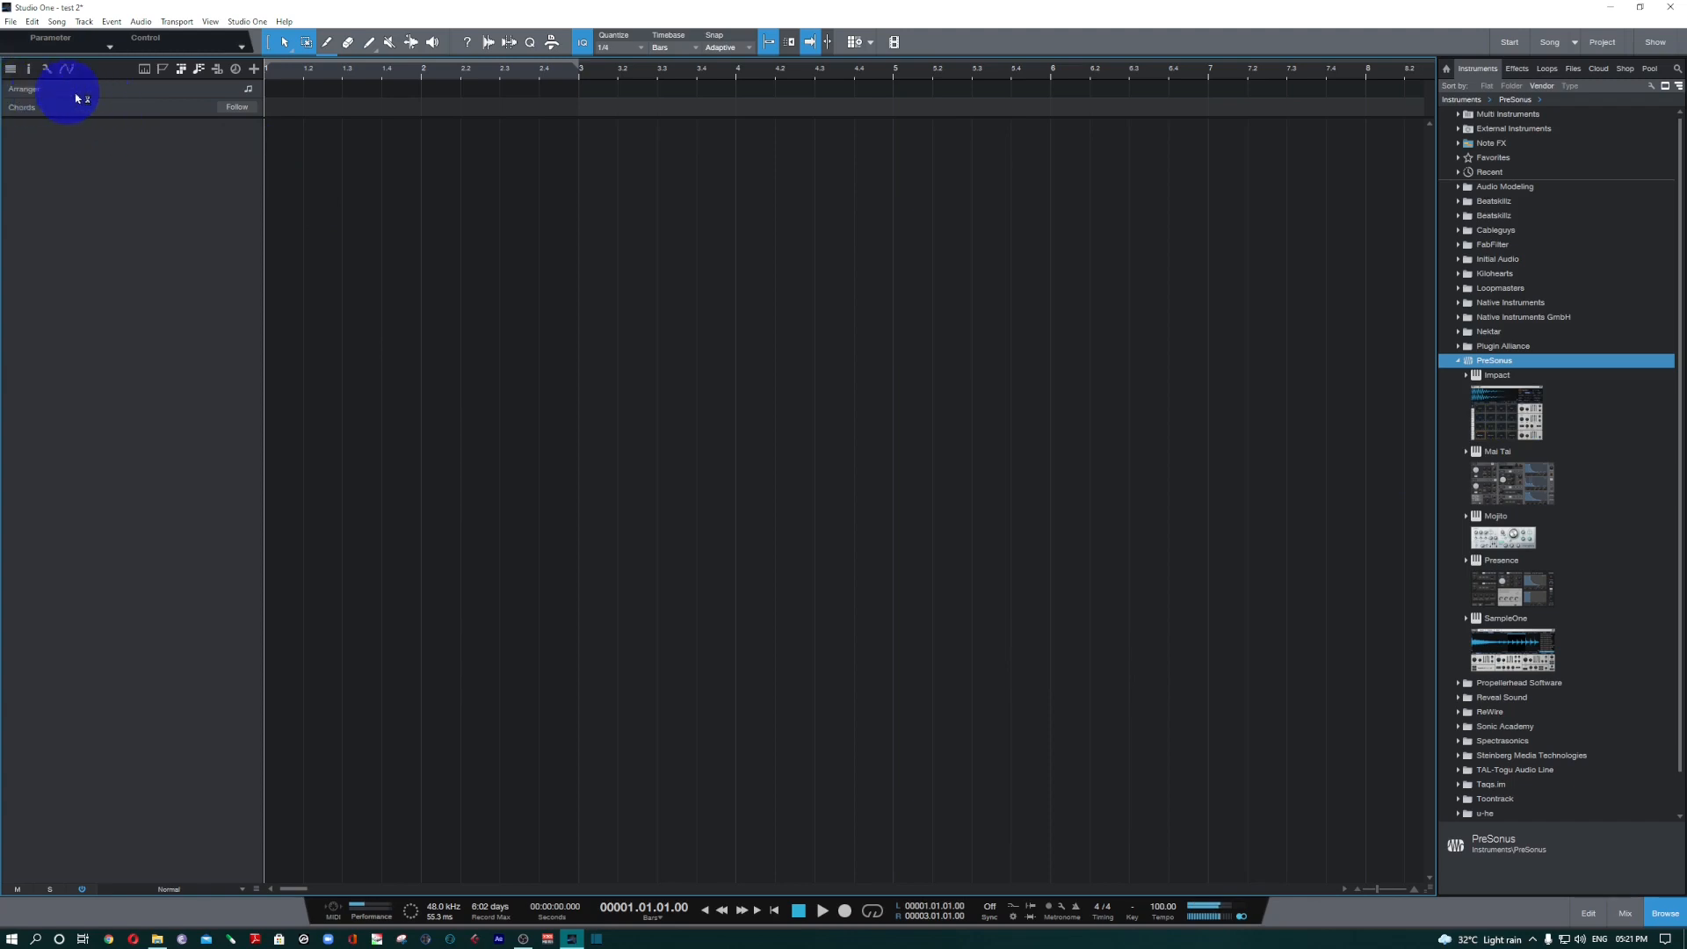
{"action": "left_click", "coordinate": [198, 68]}
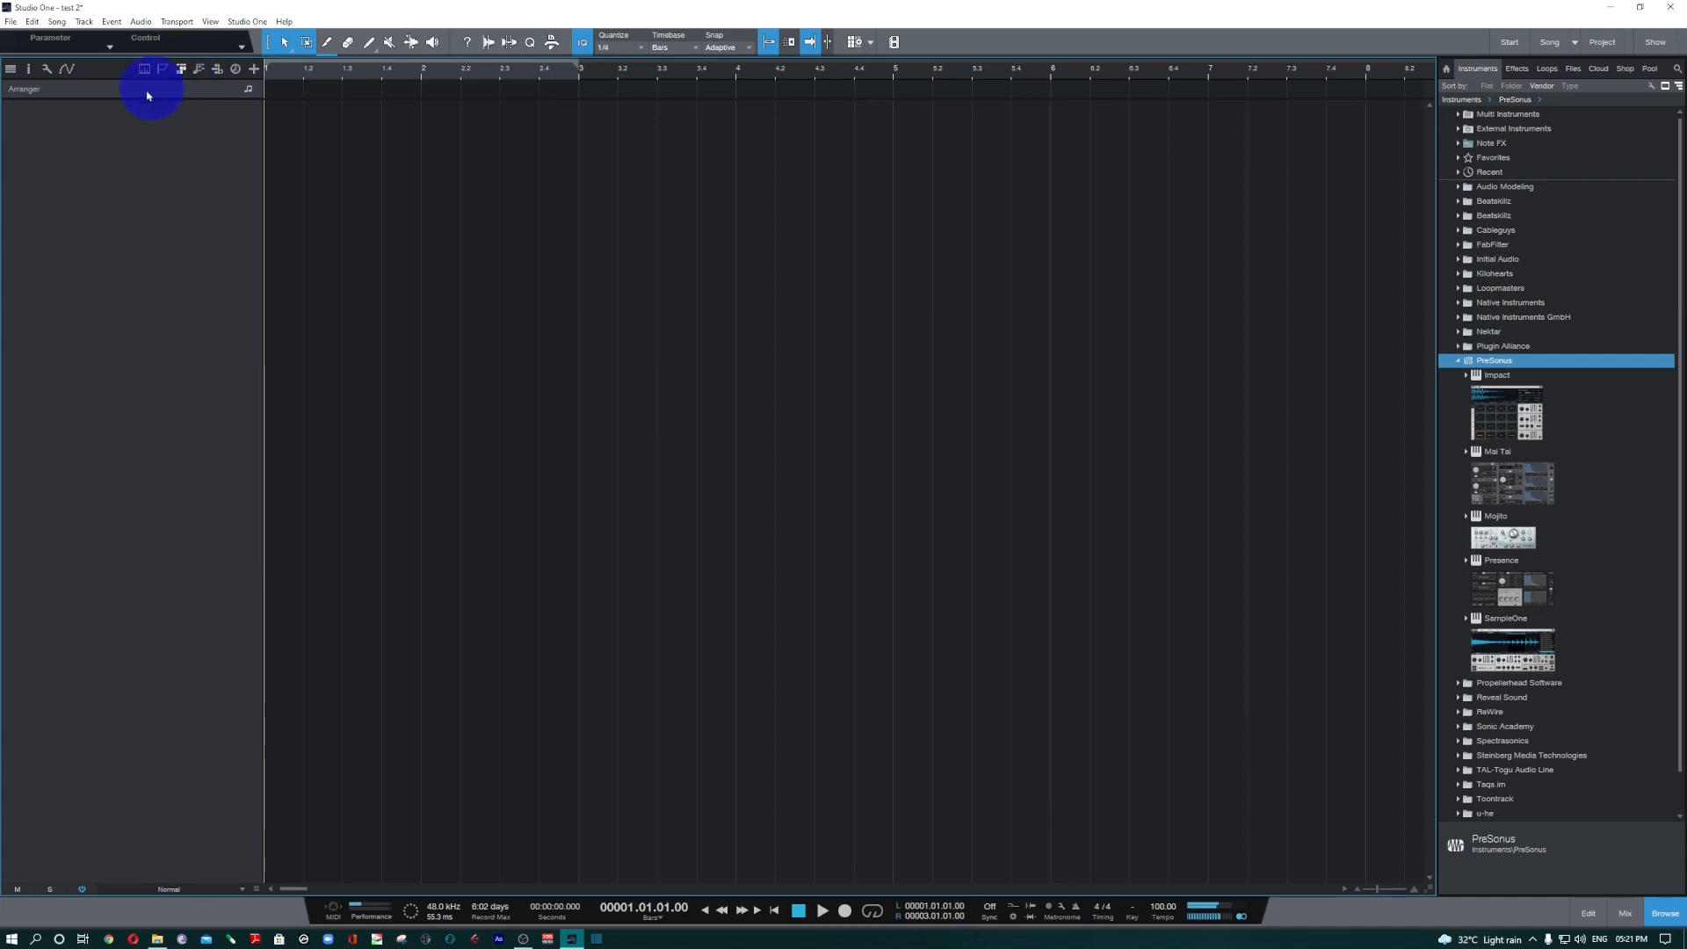
{"action": "left_click", "coordinate": [199, 70]}
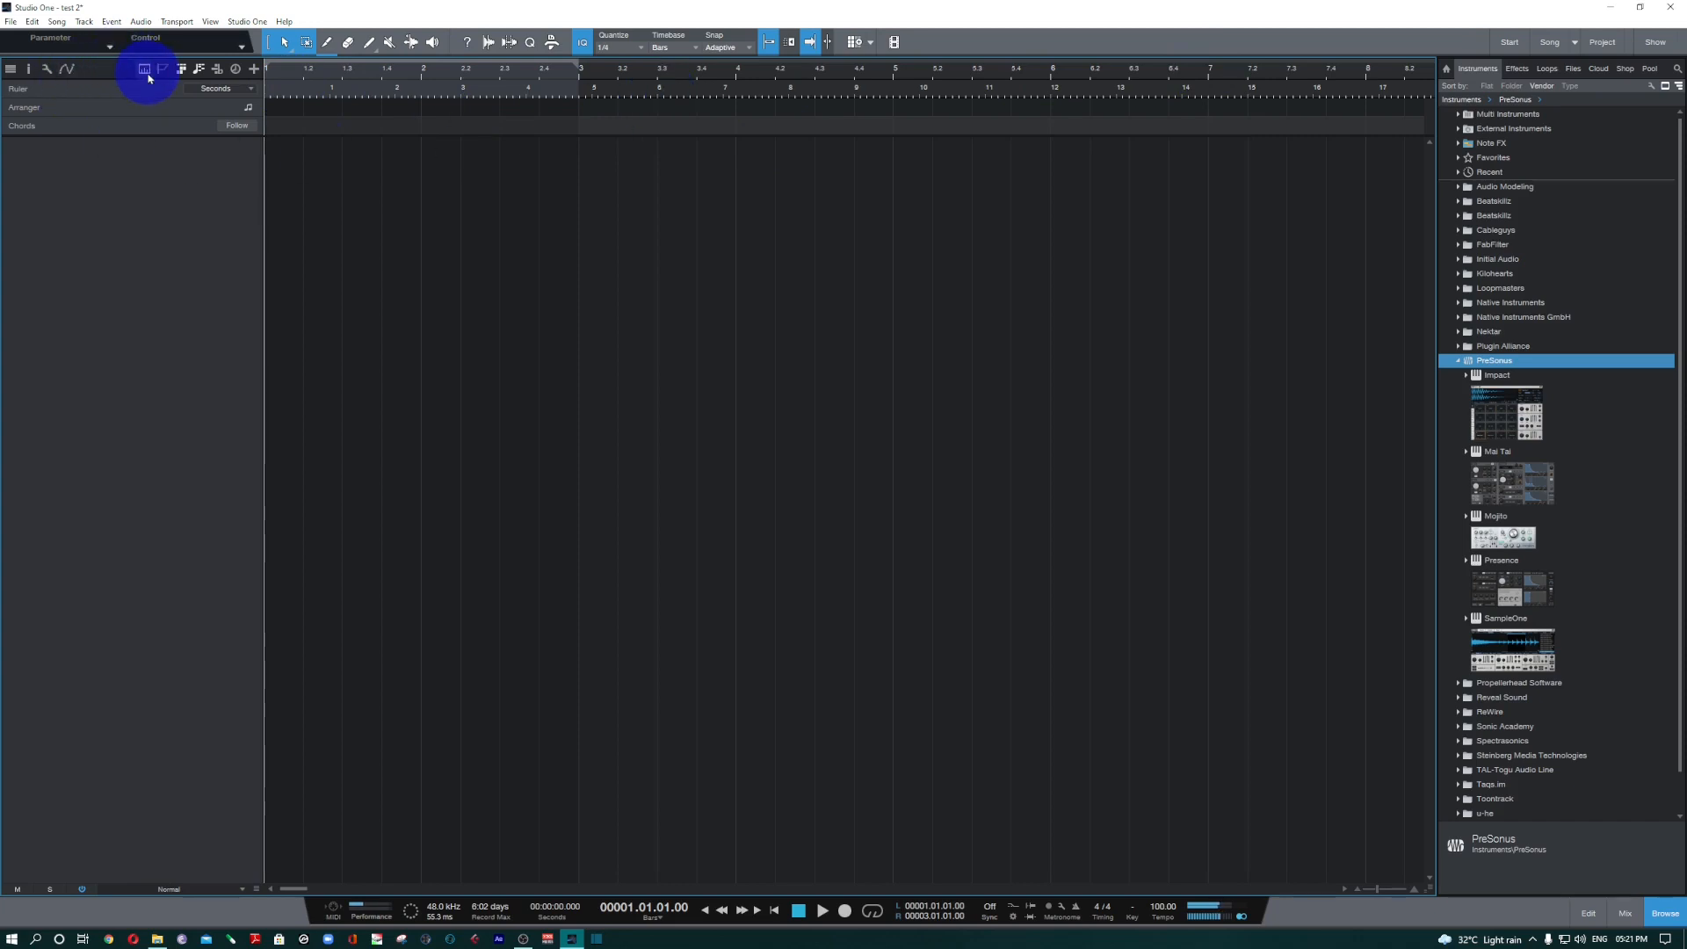
View the ruler track's time format options without changing the format, and show the marker track.
{"action": "left_click", "coordinate": [230, 88]}
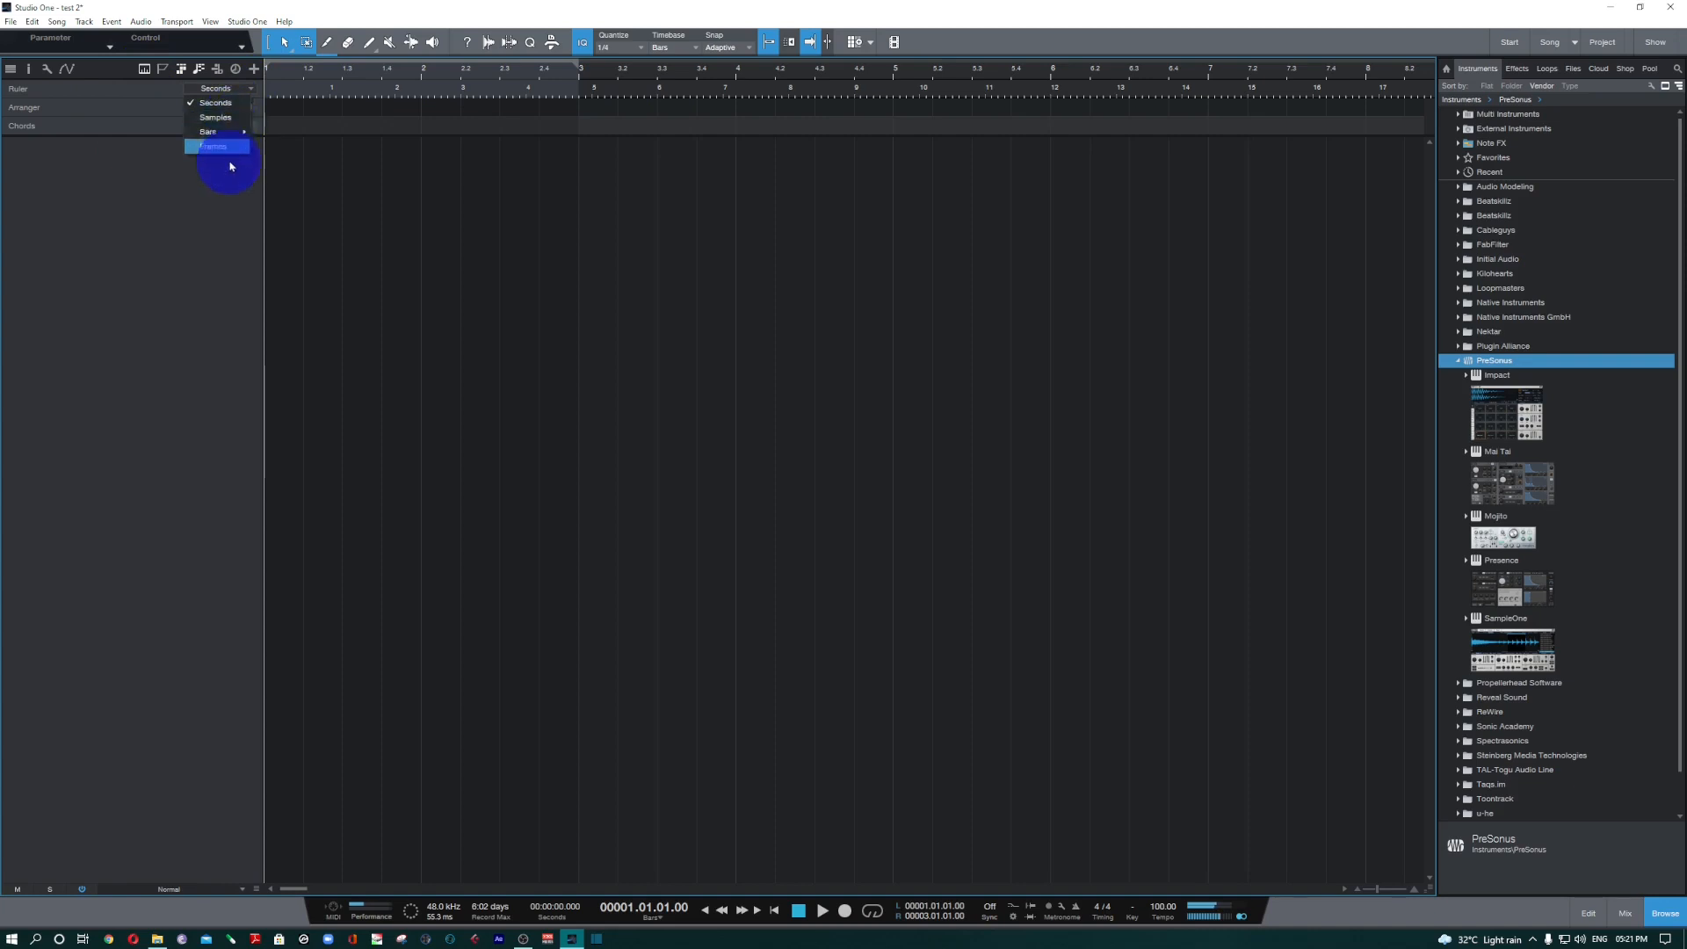
{"action": "left_click", "coordinate": [163, 278]}
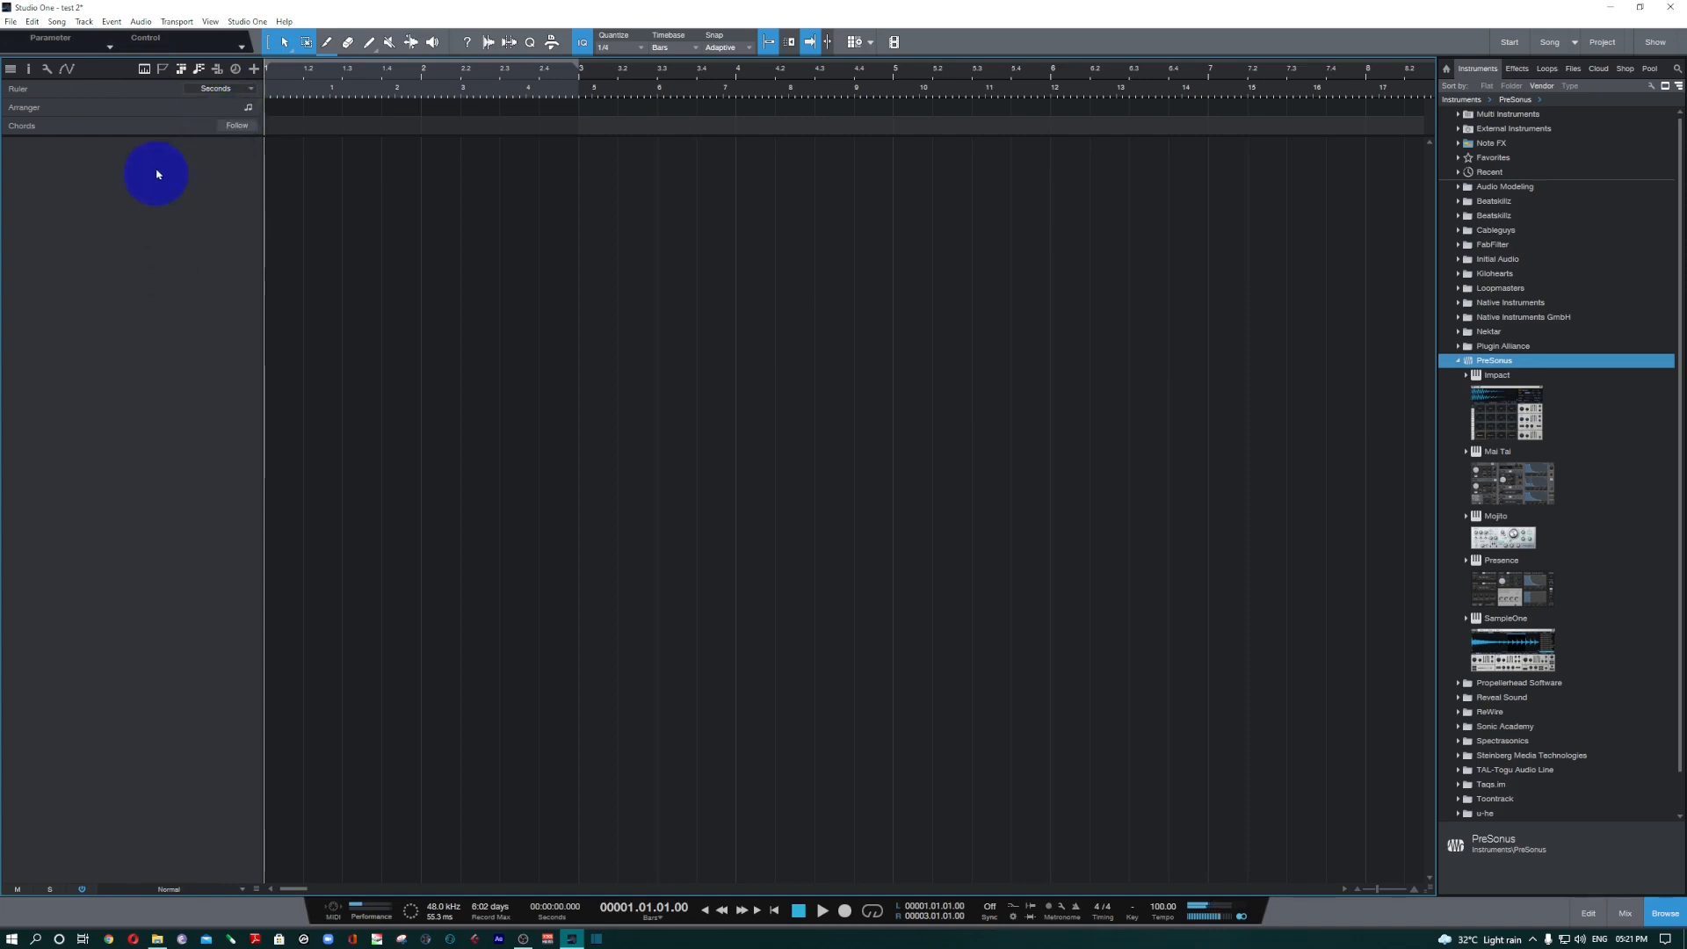
{"action": "left_click", "coordinate": [163, 70]}
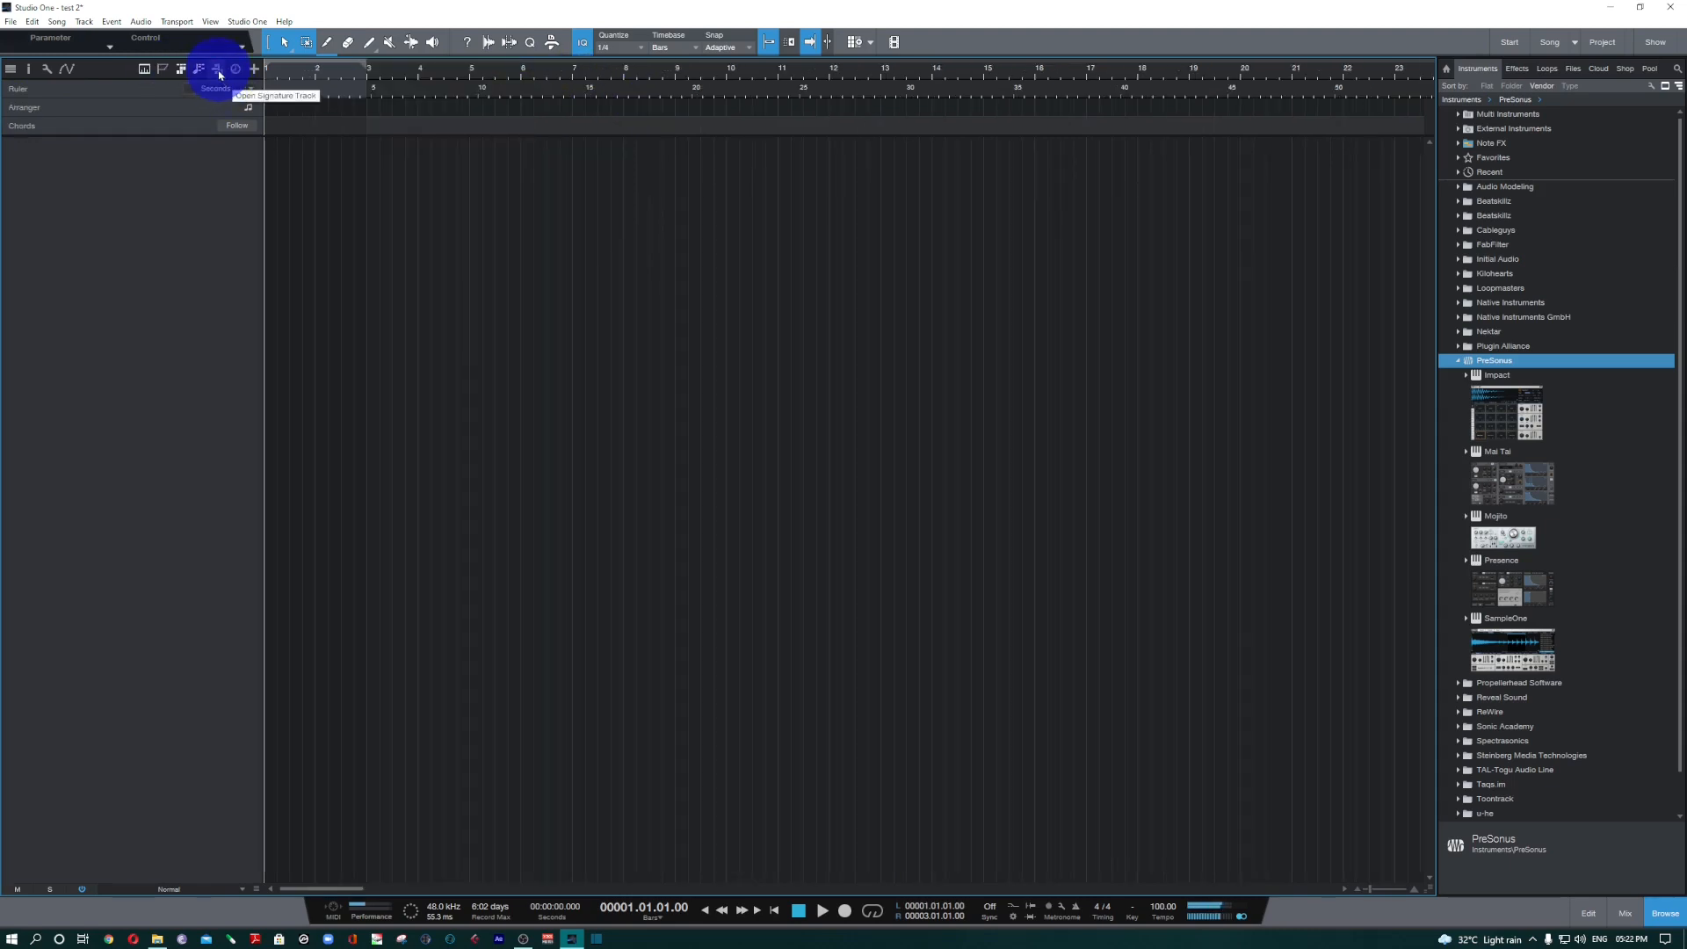
Show the signature track and insert an F key signature at bar 9.
{"action": "left_click", "coordinate": [218, 71]}
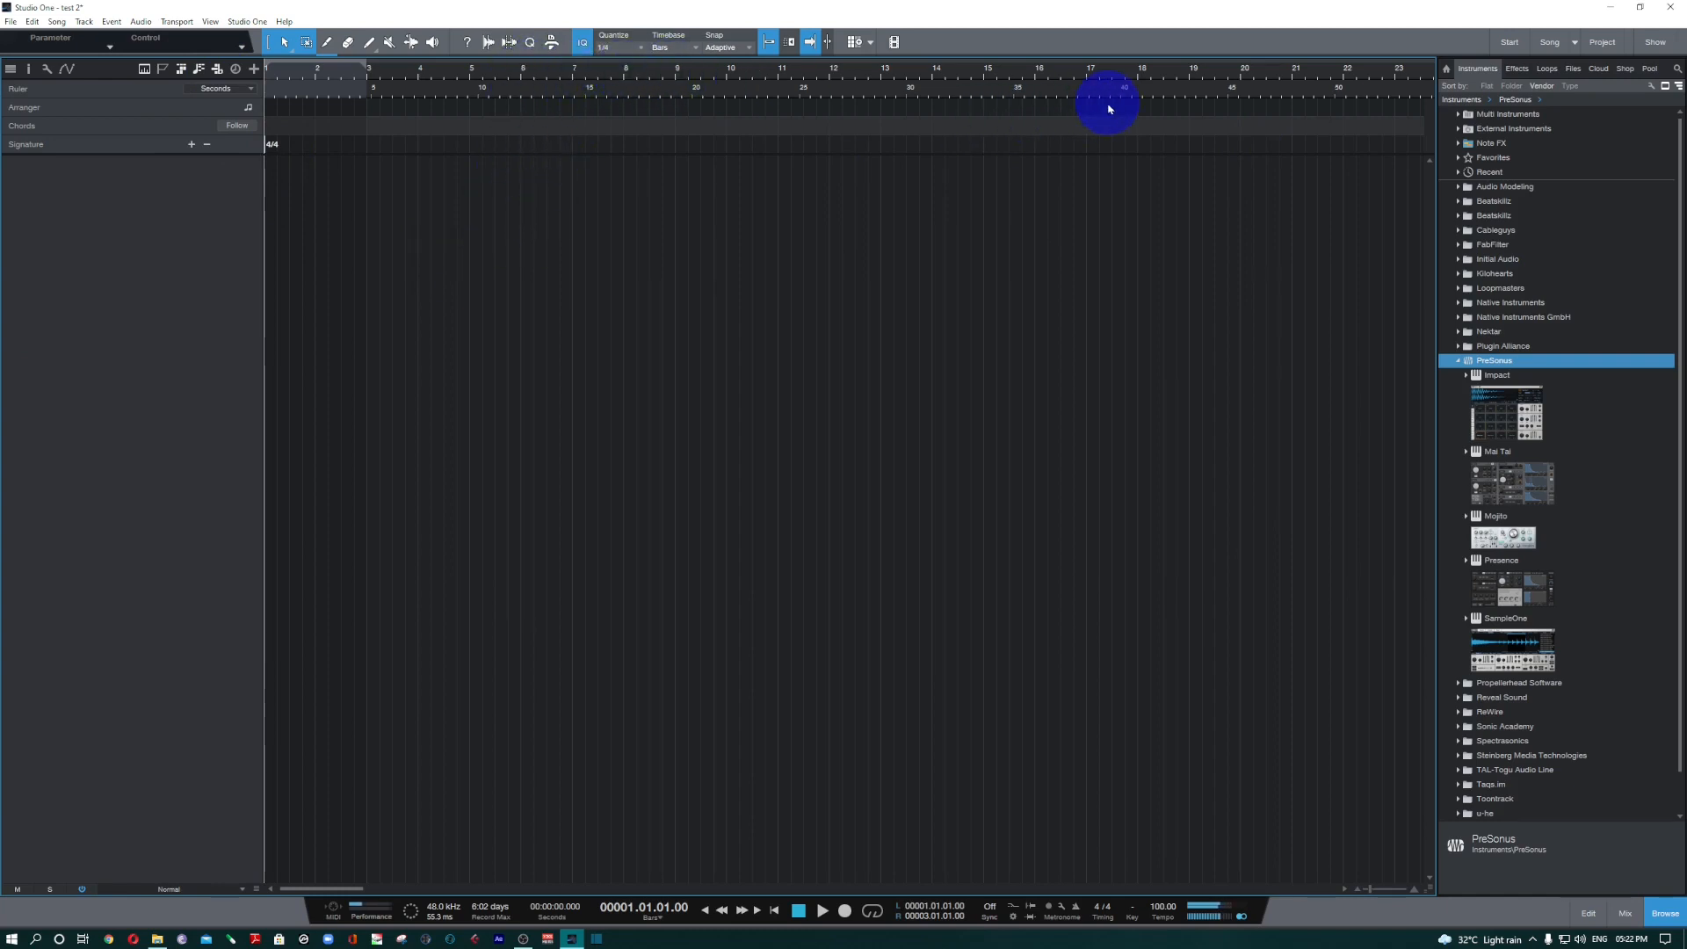
{"action": "left_click", "coordinate": [675, 81]}
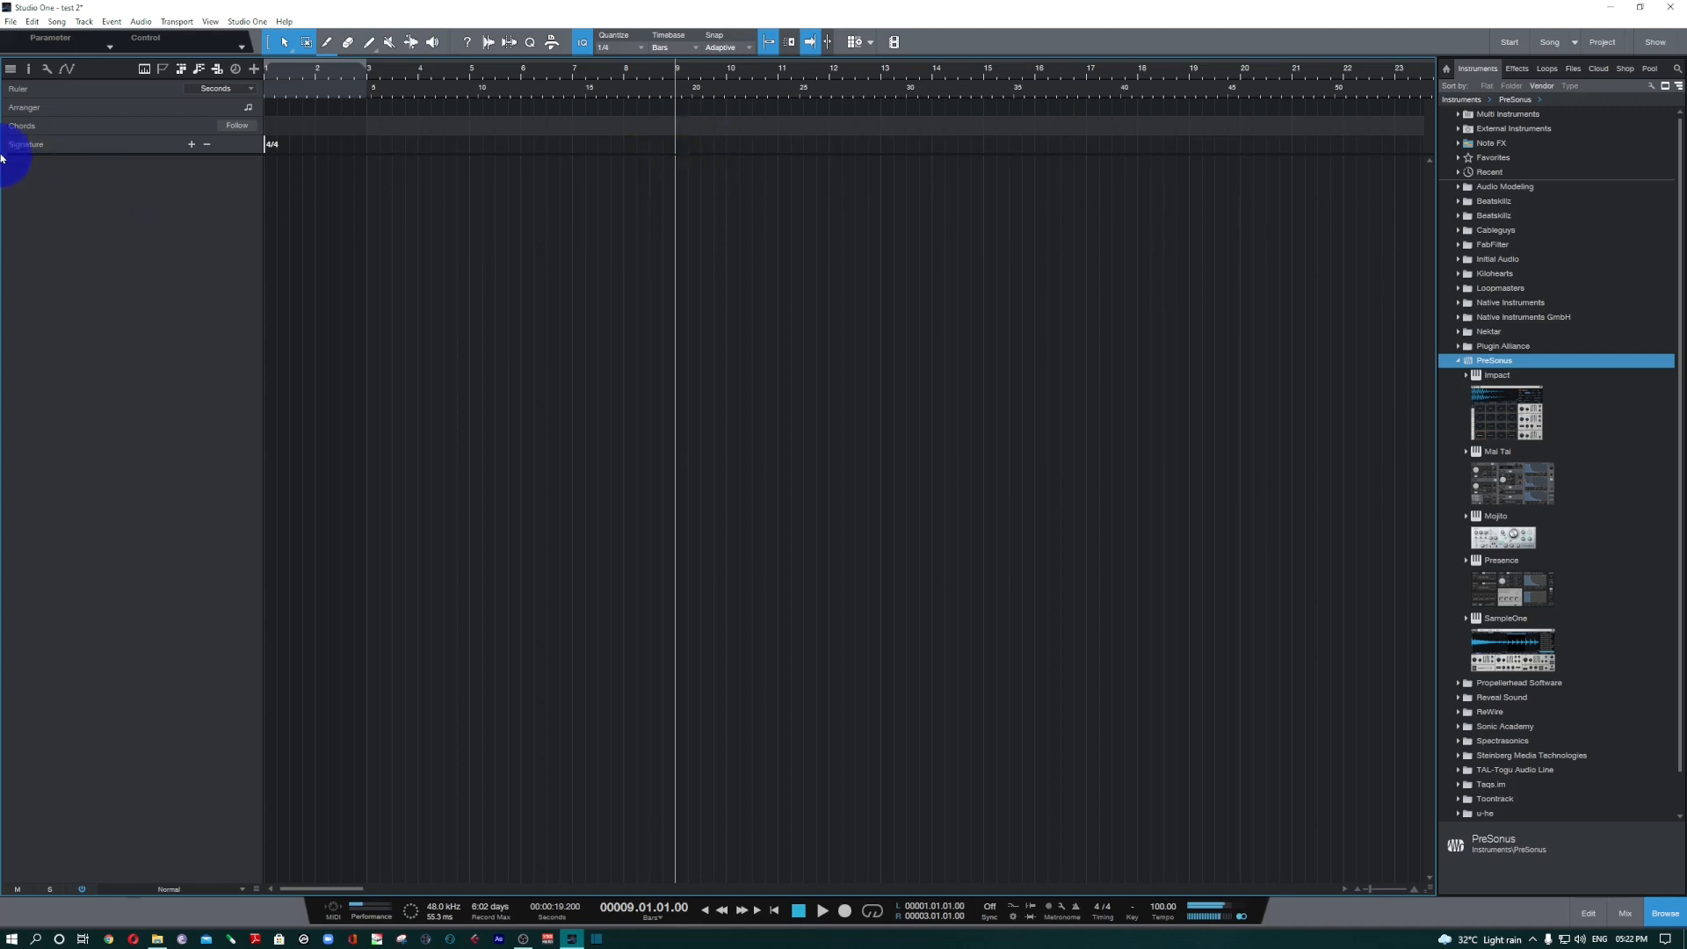
{"action": "left_click", "coordinate": [192, 145]}
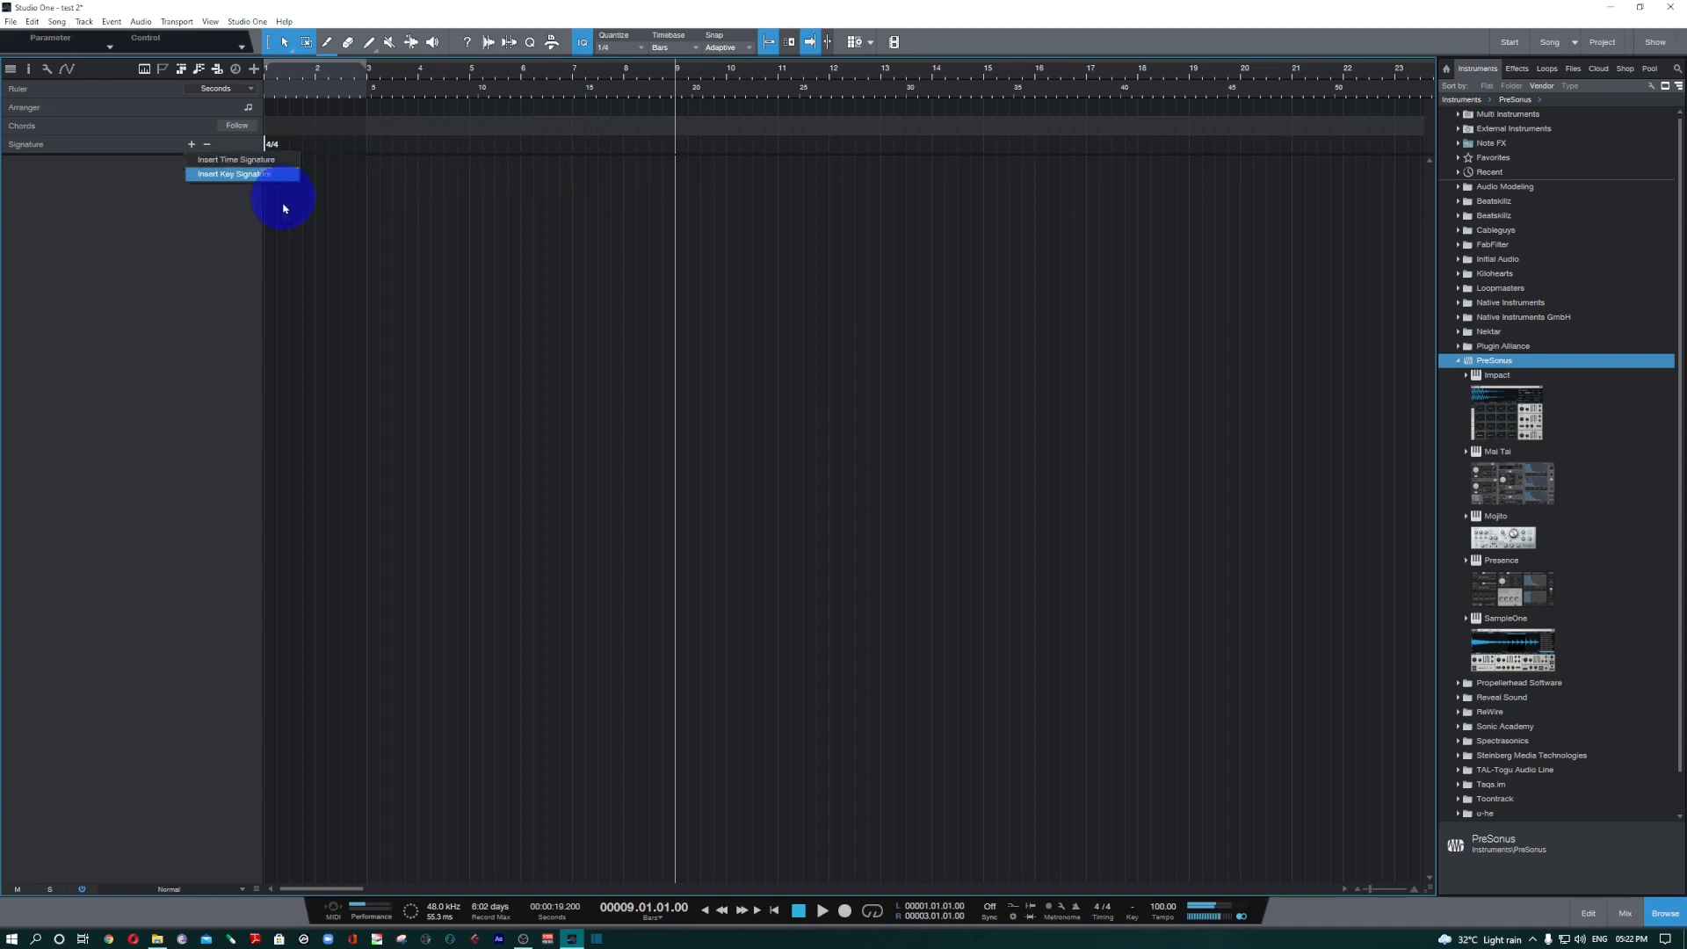
{"action": "left_click", "coordinate": [259, 174]}
{"action": "left_click", "coordinate": [730, 184]}
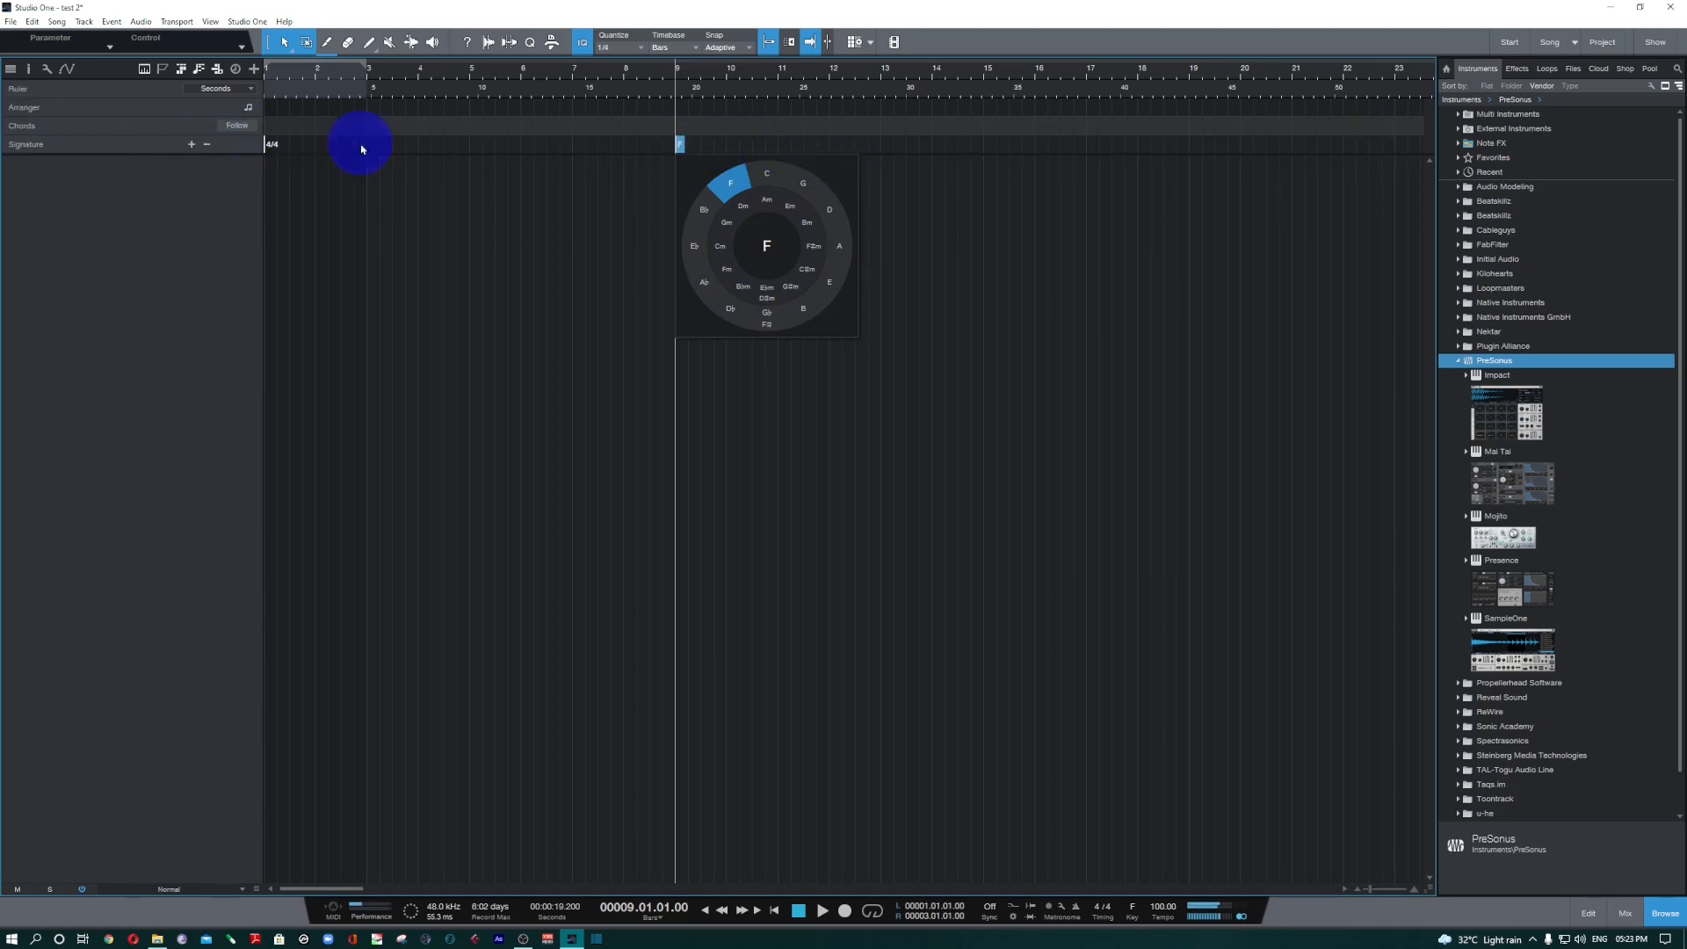
Remove the F key signature at bar 9 from the signature track.
{"action": "right_click", "coordinate": [682, 144]}
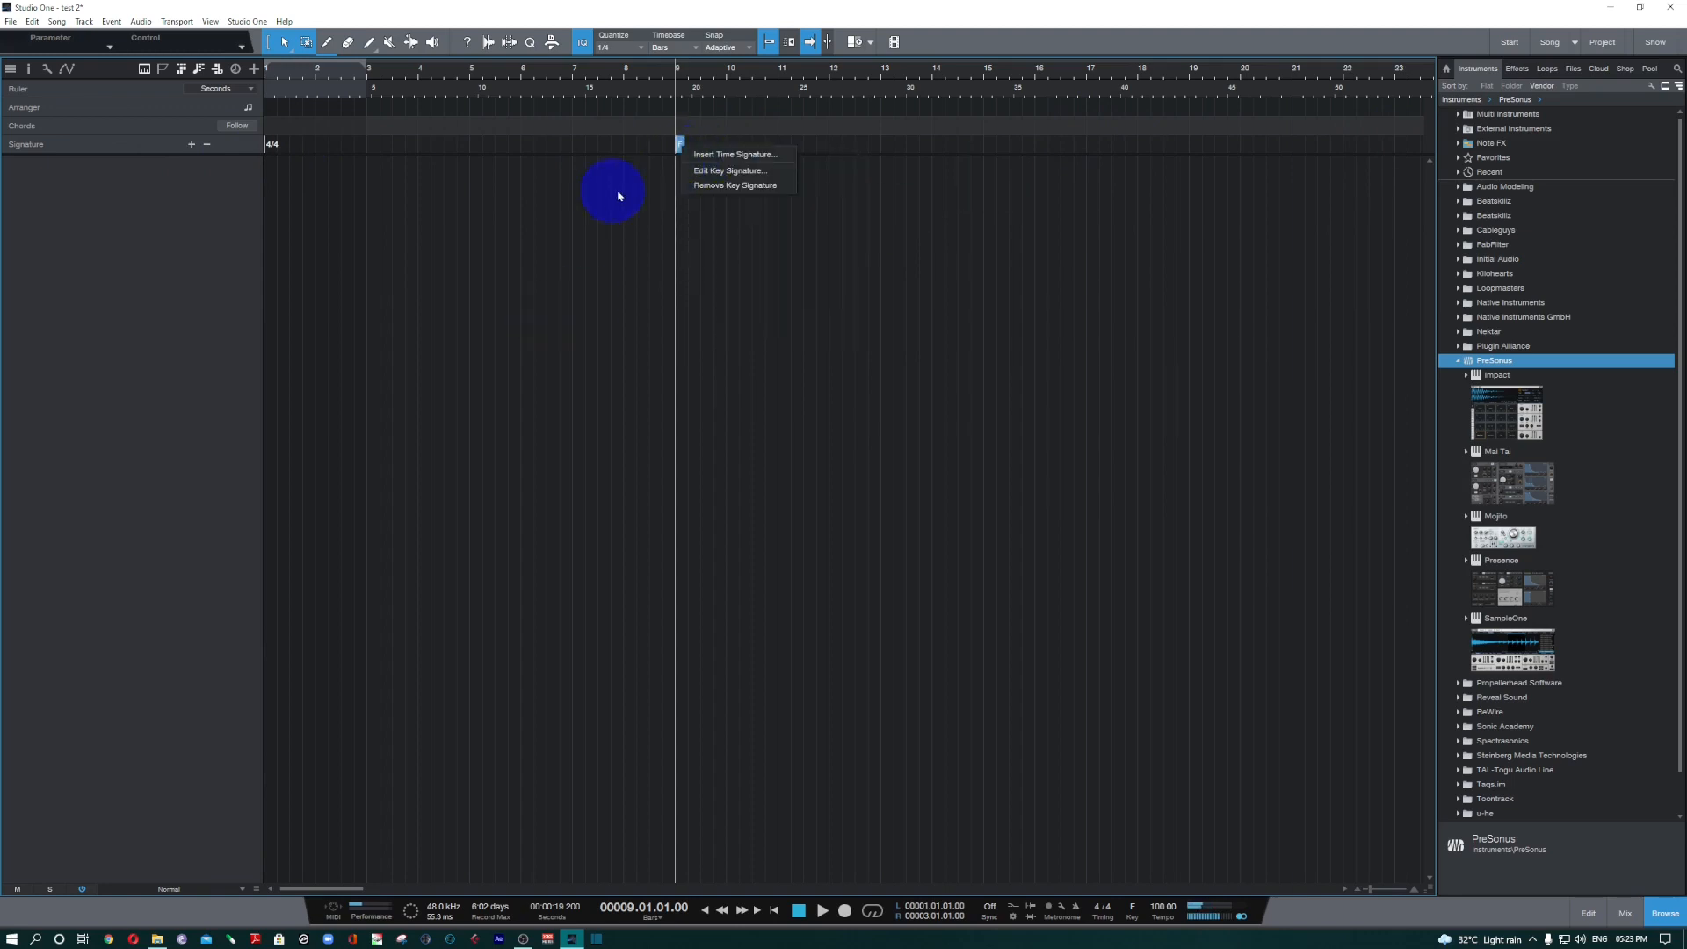
{"action": "left_click", "coordinate": [717, 184]}
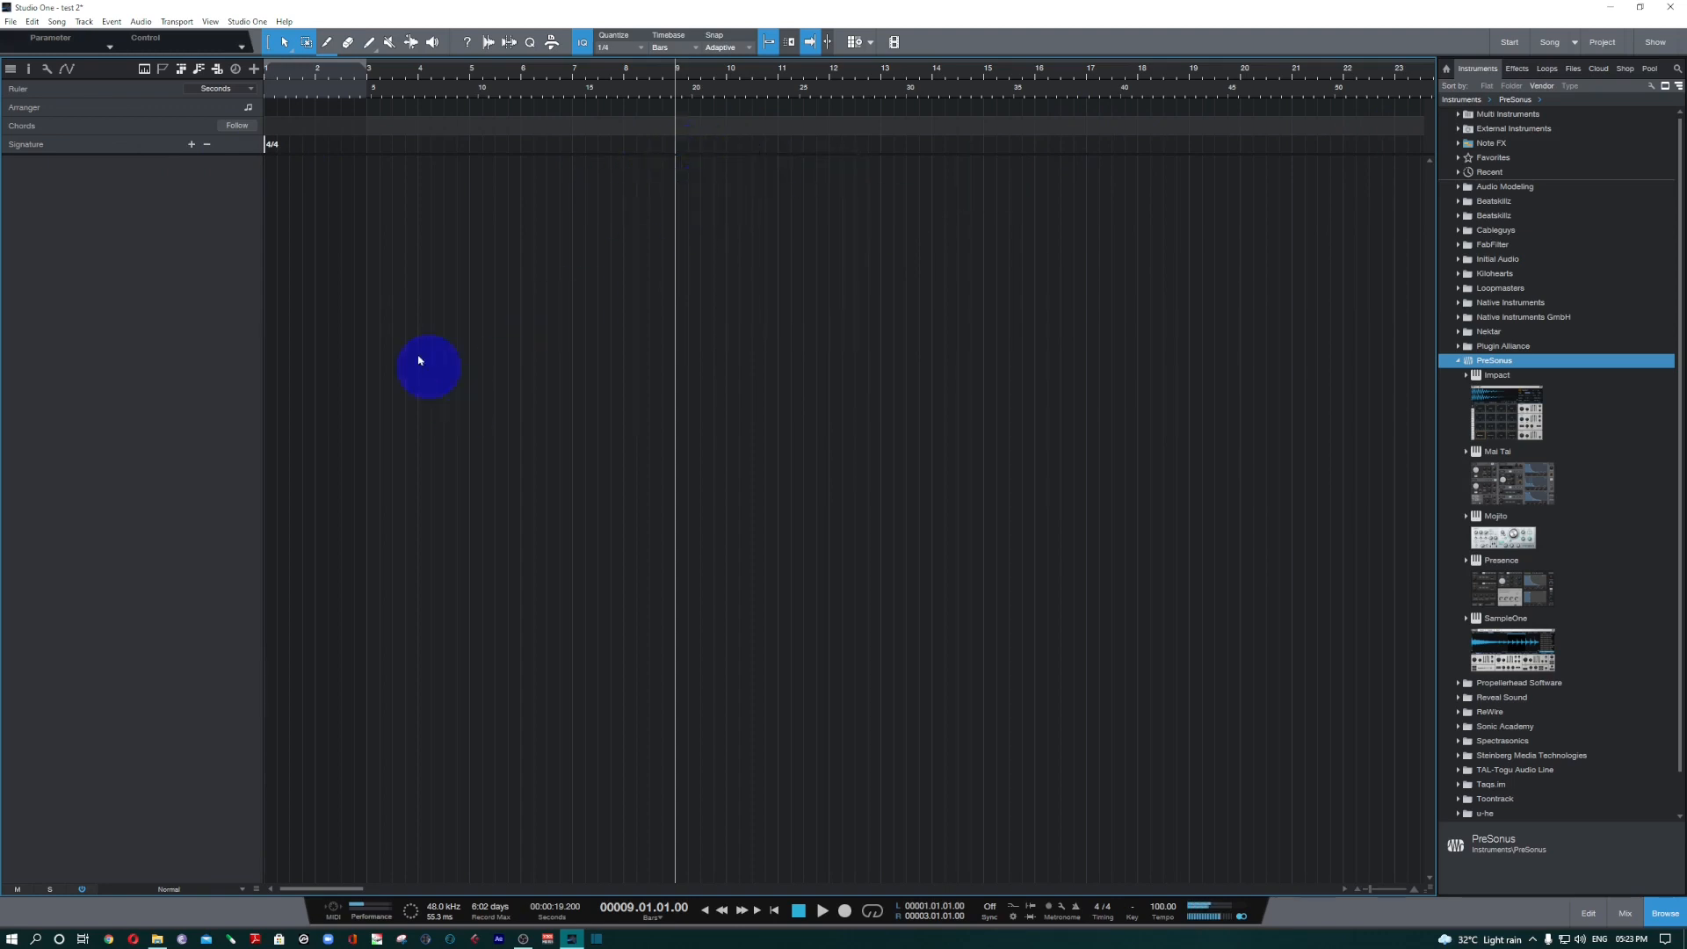
Hide the signature track and show the tempo track.
{"action": "left_click", "coordinate": [219, 70]}
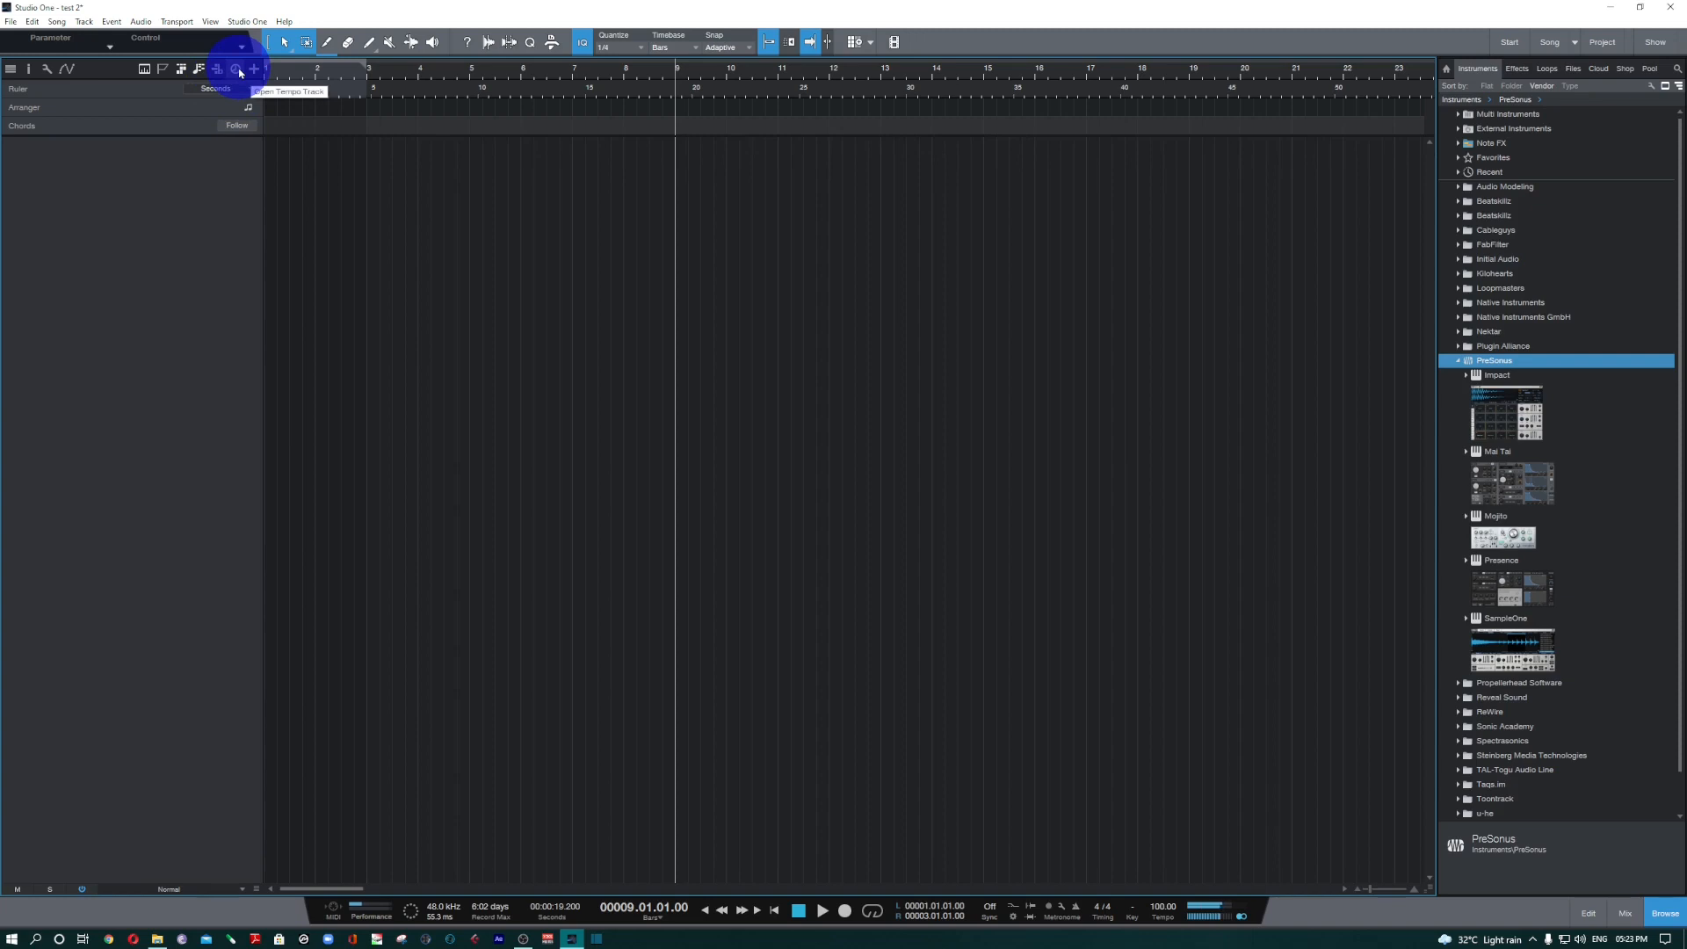
{"action": "left_click", "coordinate": [236, 71]}
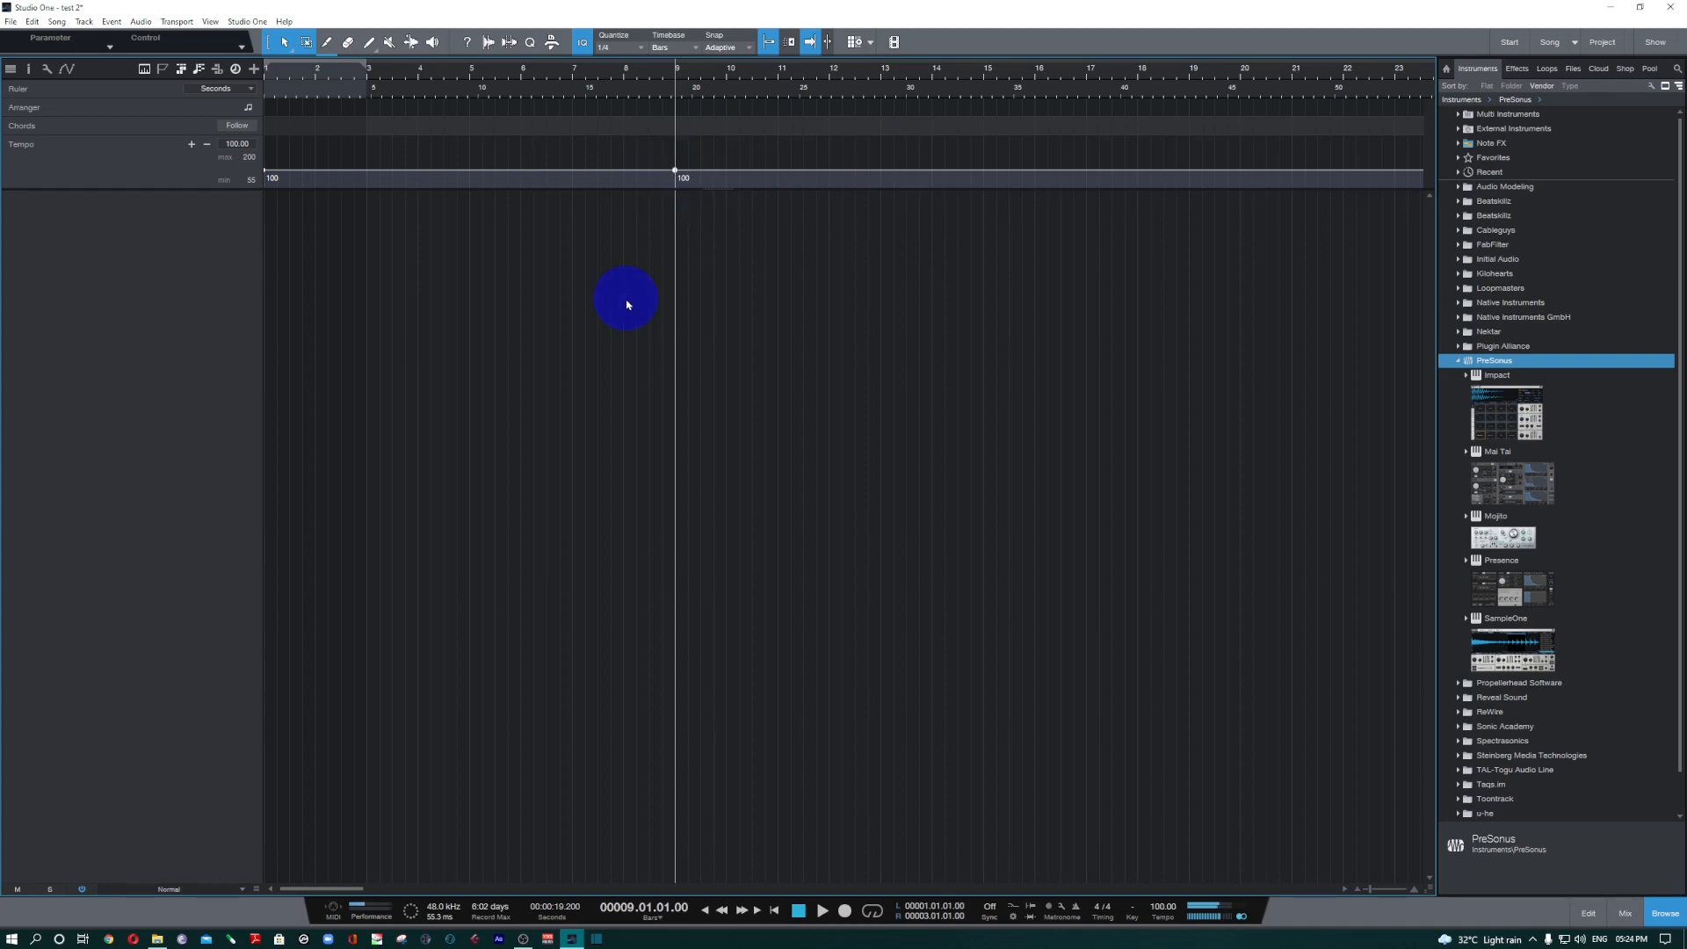
Insert a tempo change of 90 at bar 9 and increase the height of the tempo track.
{"action": "left_click", "coordinate": [192, 146]}
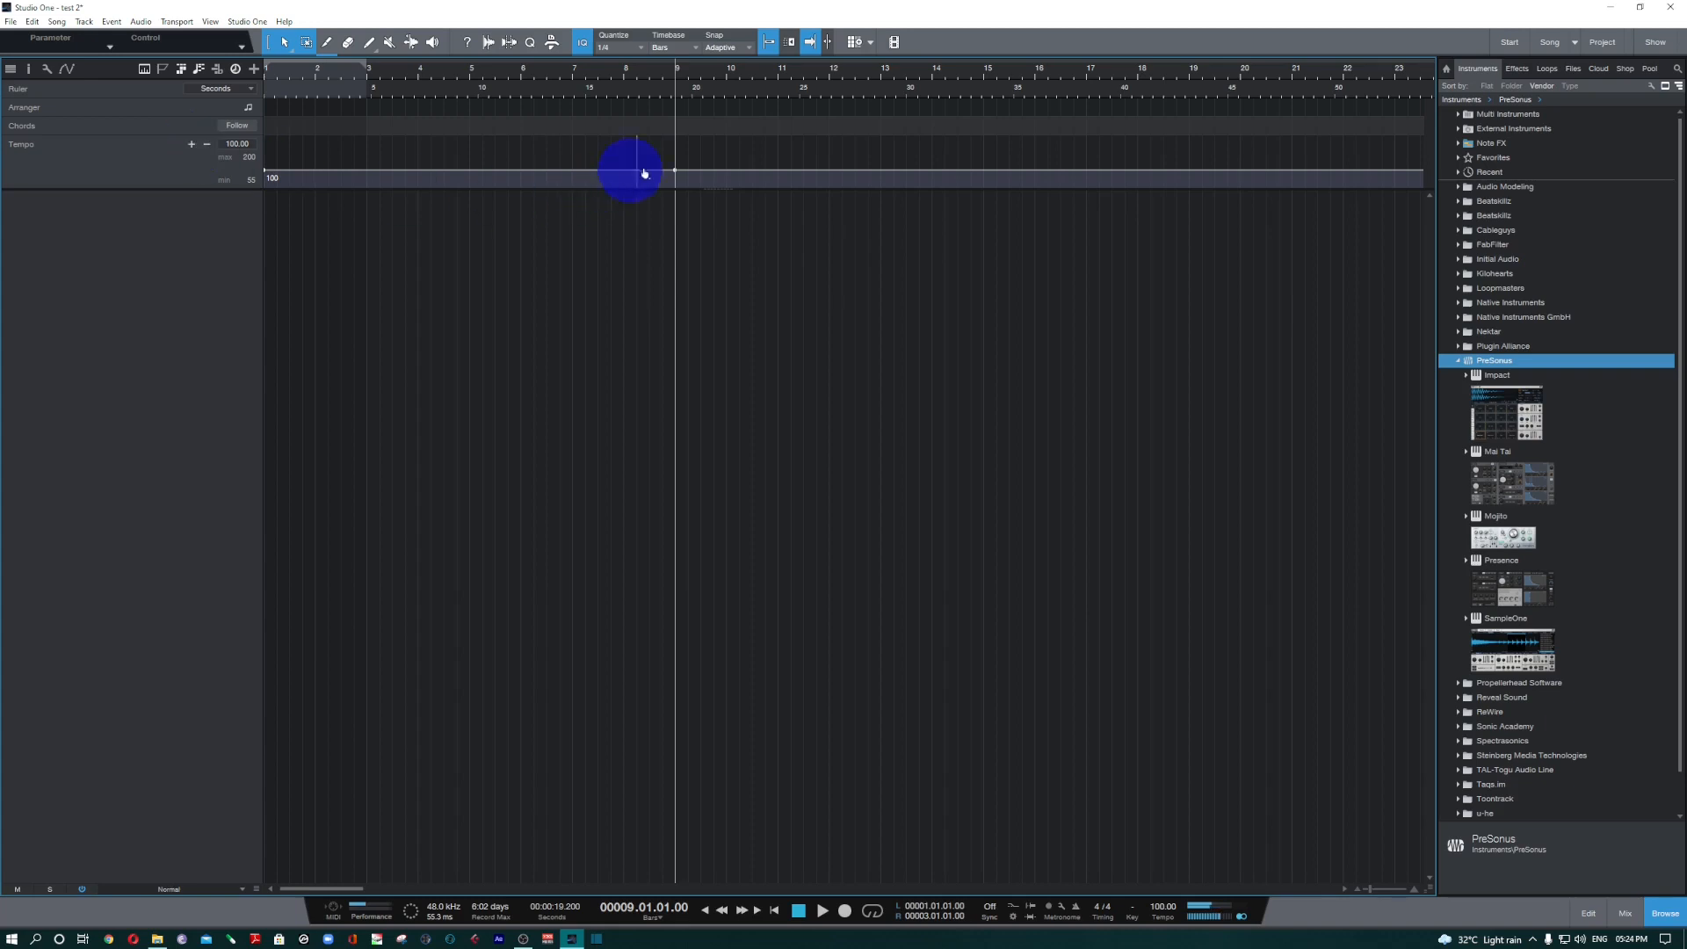
{"action": "double_click", "coordinate": [237, 143]}
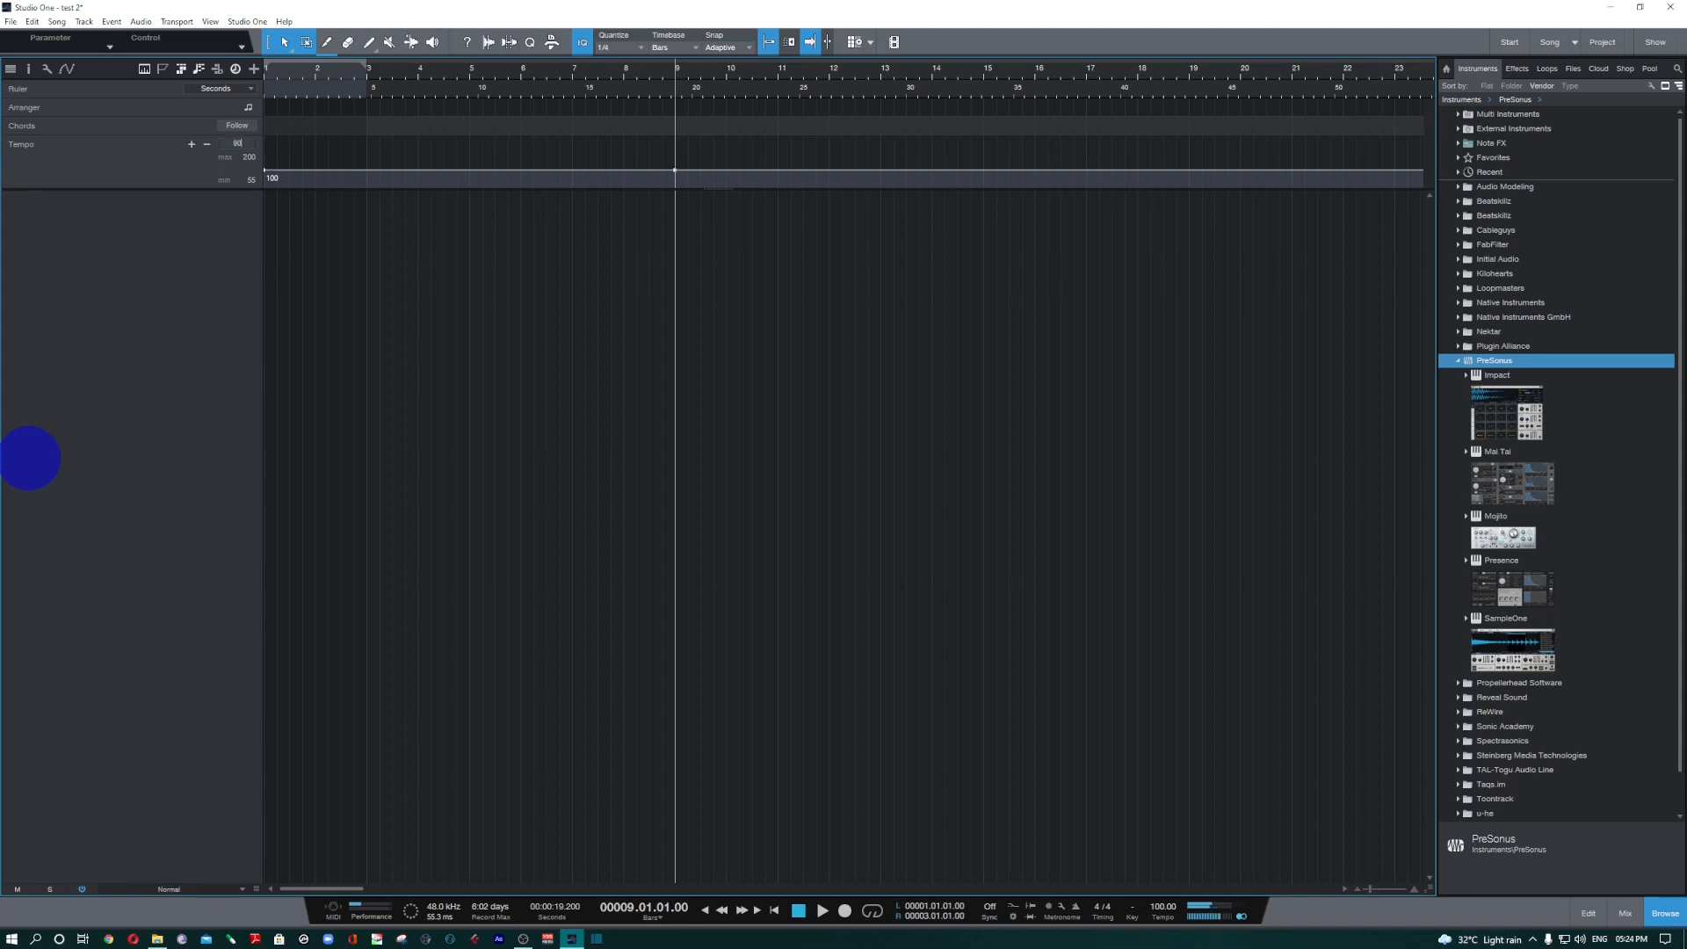
{"action": "key", "text": "Return"}
{"action": "left_click_drag", "start_coordinate": [730, 189], "coordinate": [682, 523]}
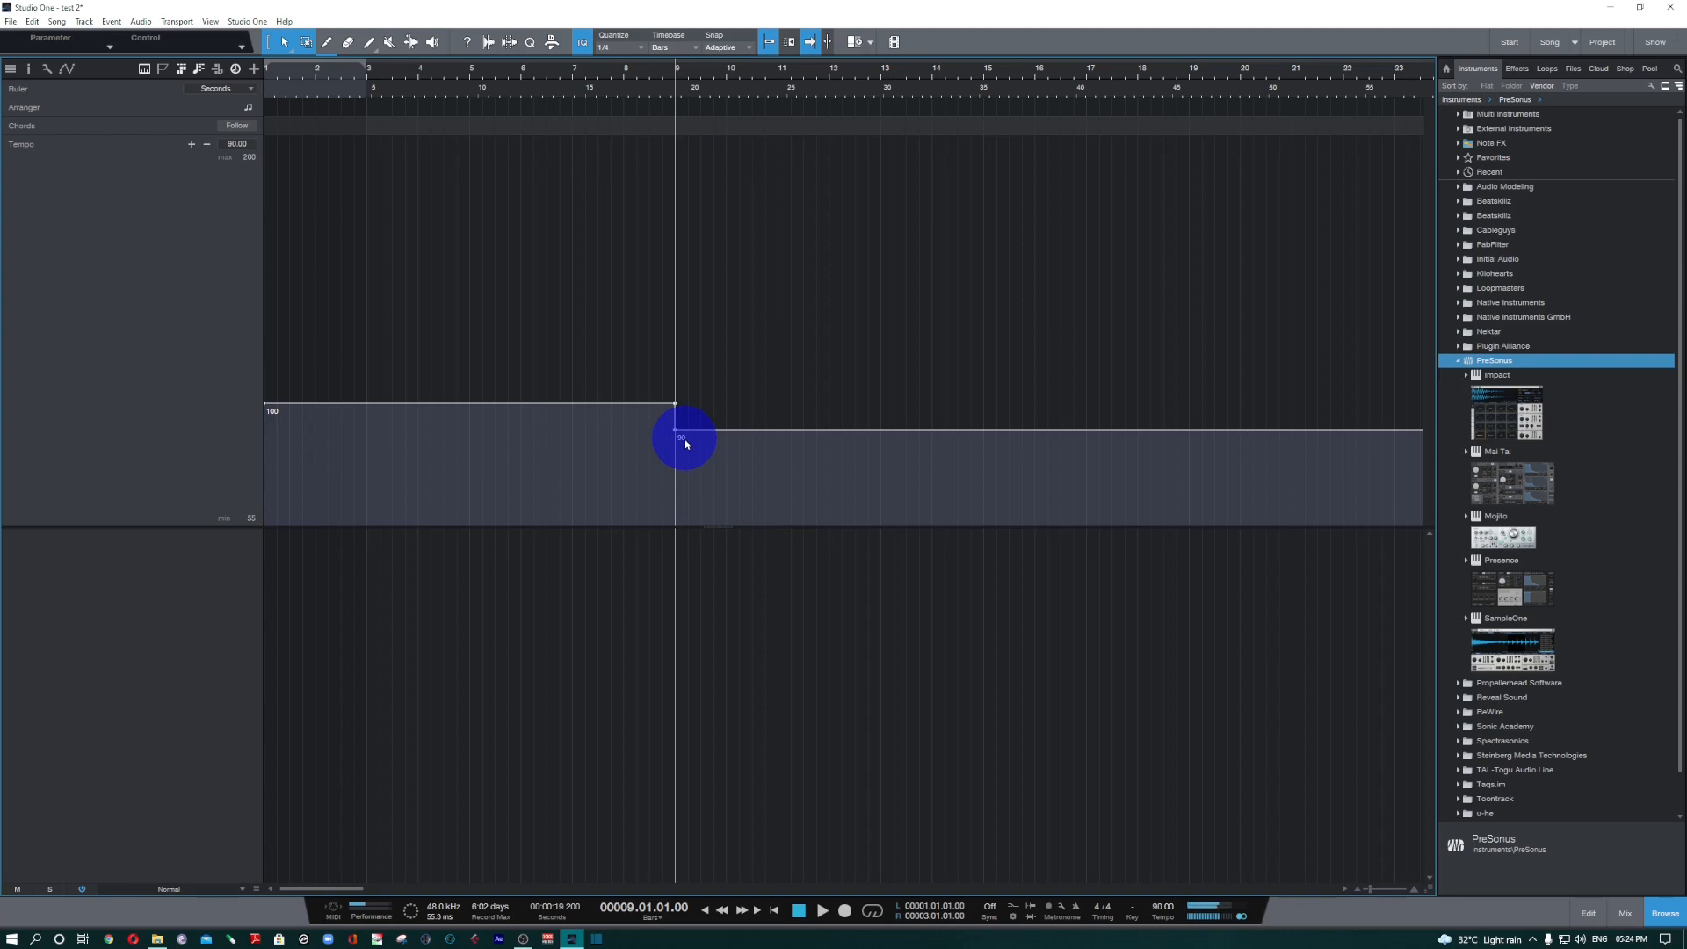
Undo the 90 tempo change at bar 9, and shrink and hide the tempo track.
{"action": "key", "text": "ctrl+z"}
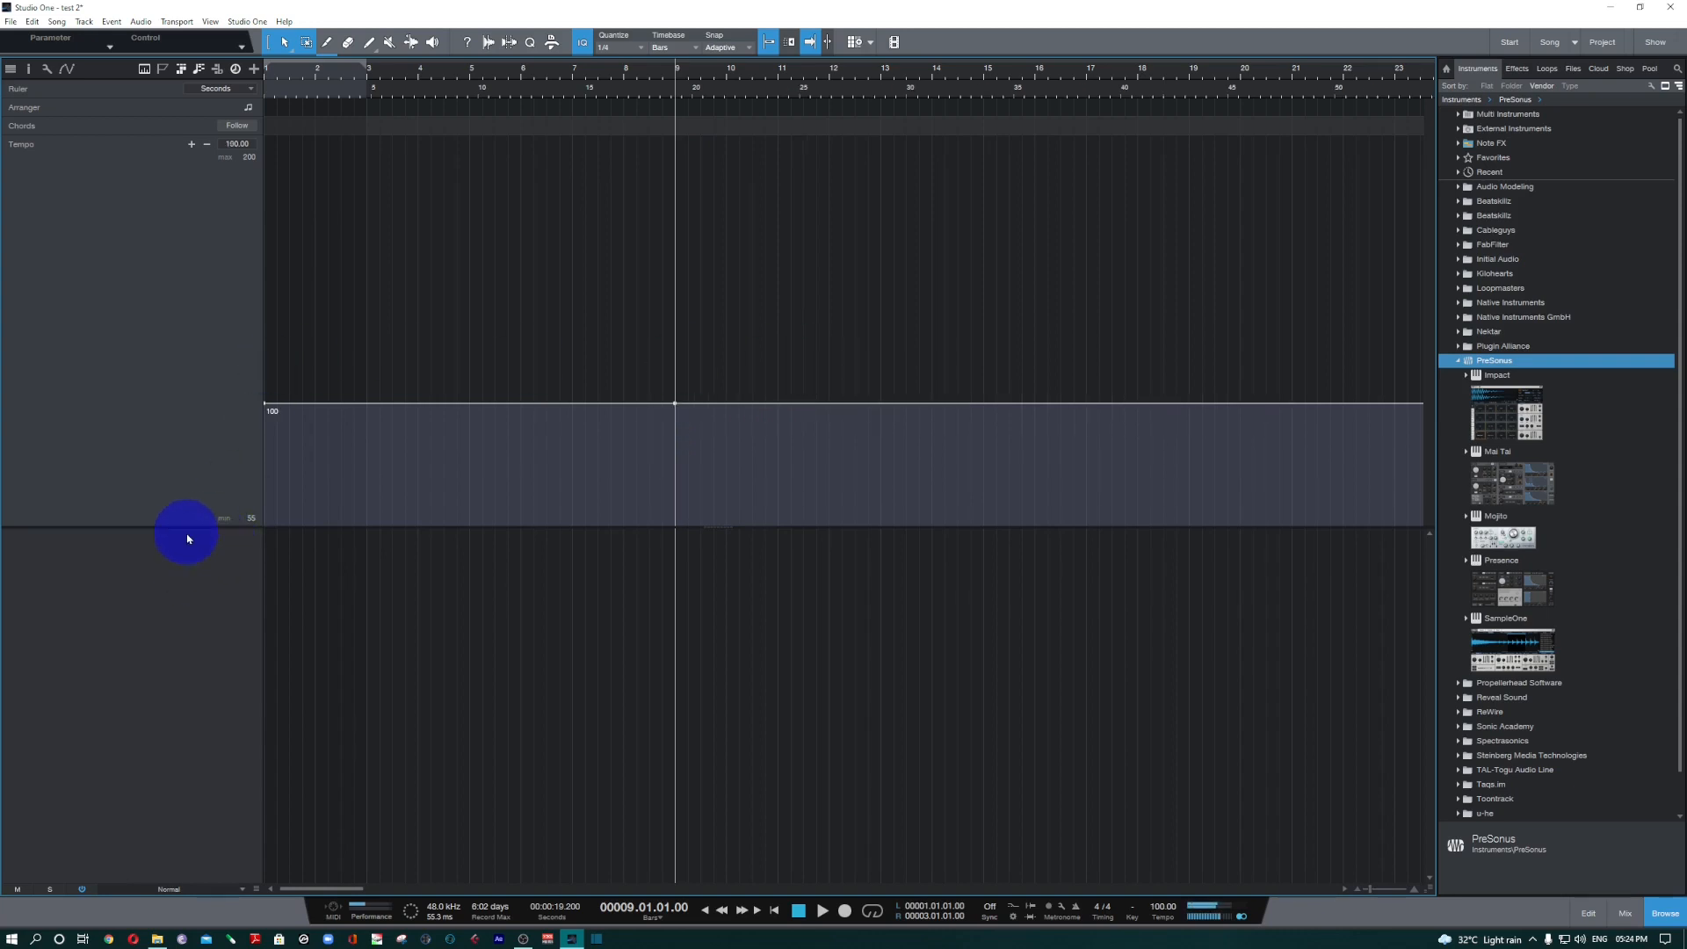
{"action": "left_click_drag", "start_coordinate": [183, 524], "coordinate": [211, 107]}
{"action": "left_click", "coordinate": [236, 68]}
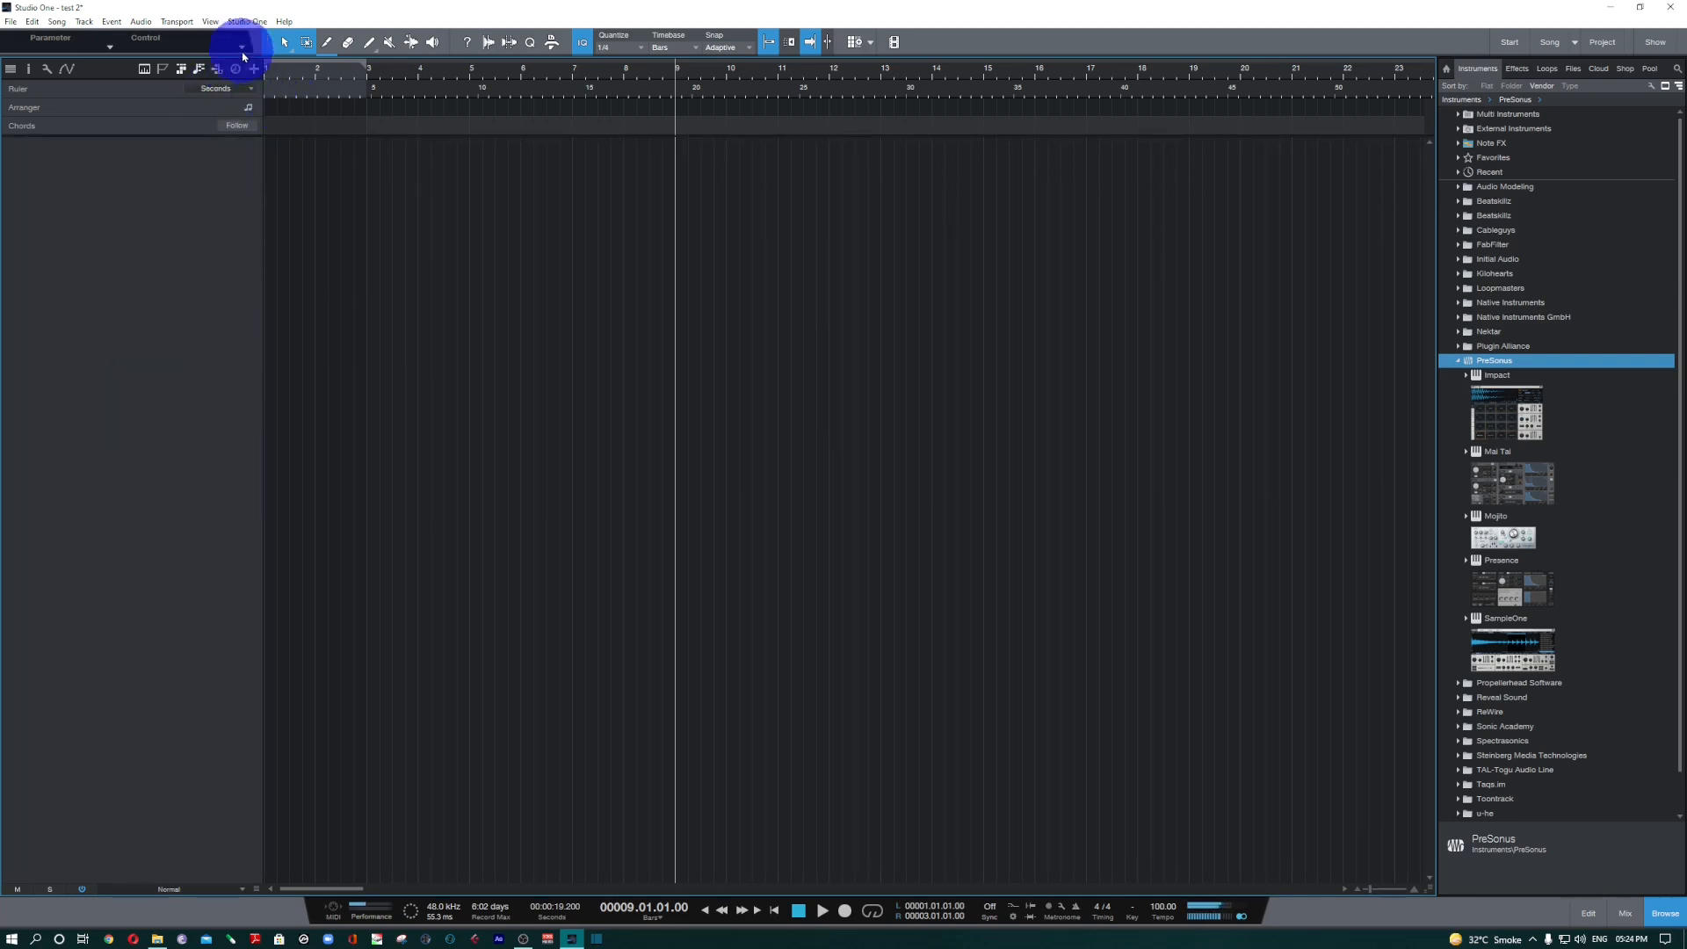
Examine the track types available for adding a new track, and cancel without adding one.
{"action": "left_click", "coordinate": [255, 70]}
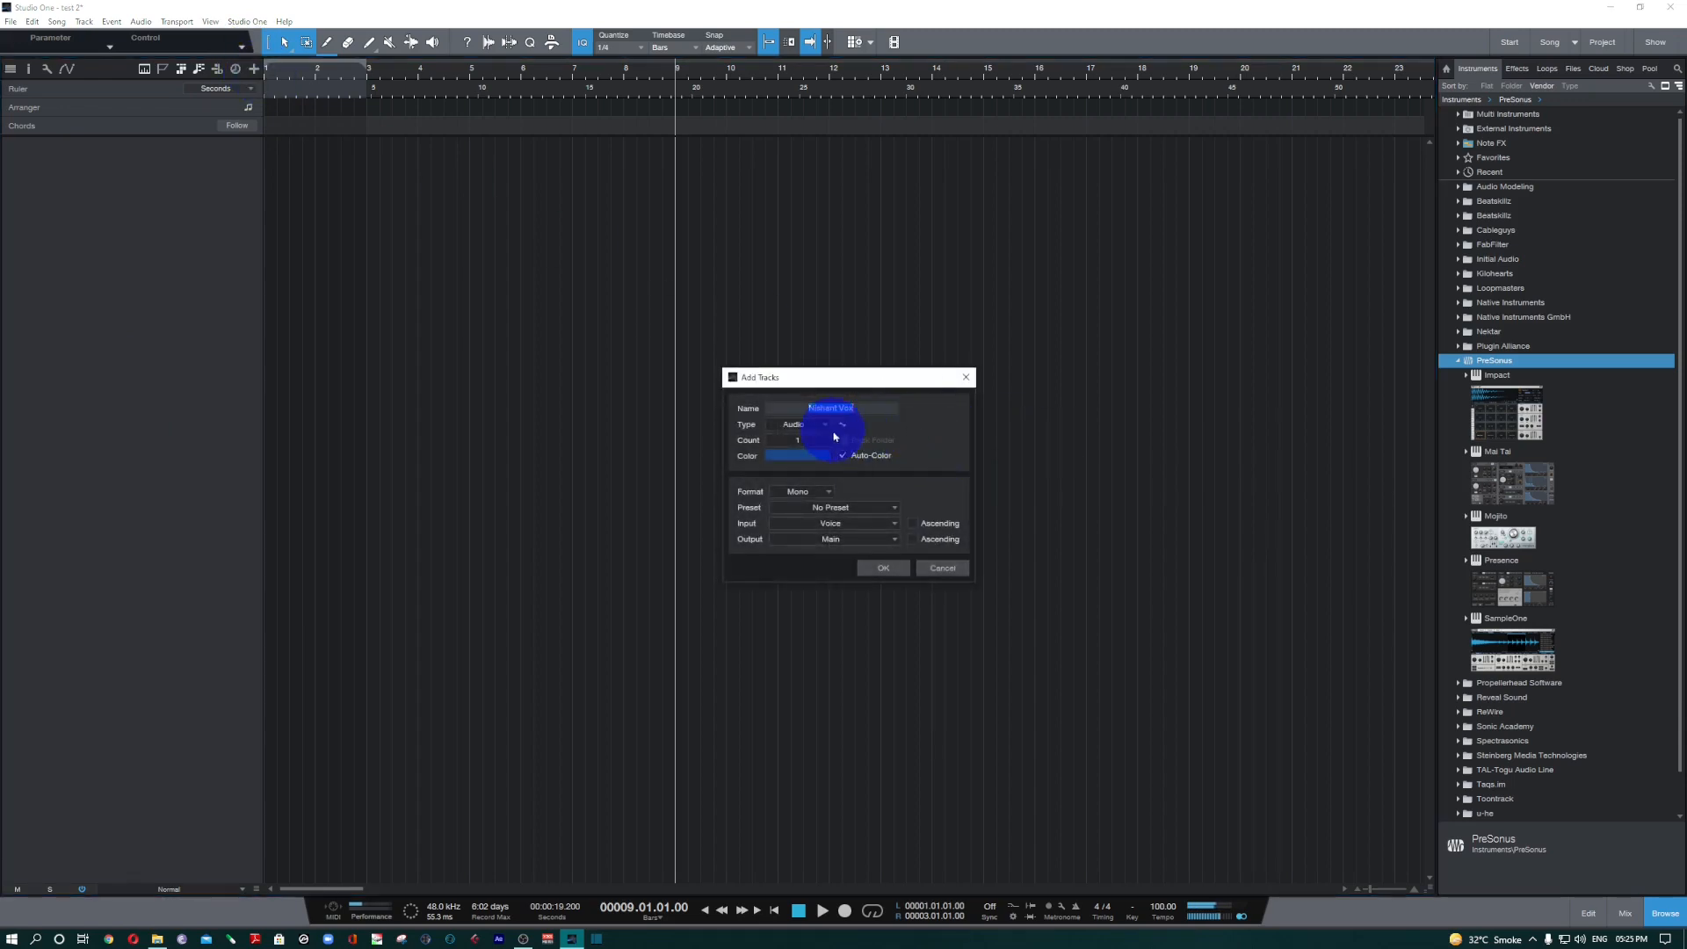
{"action": "left_click", "coordinate": [800, 425]}
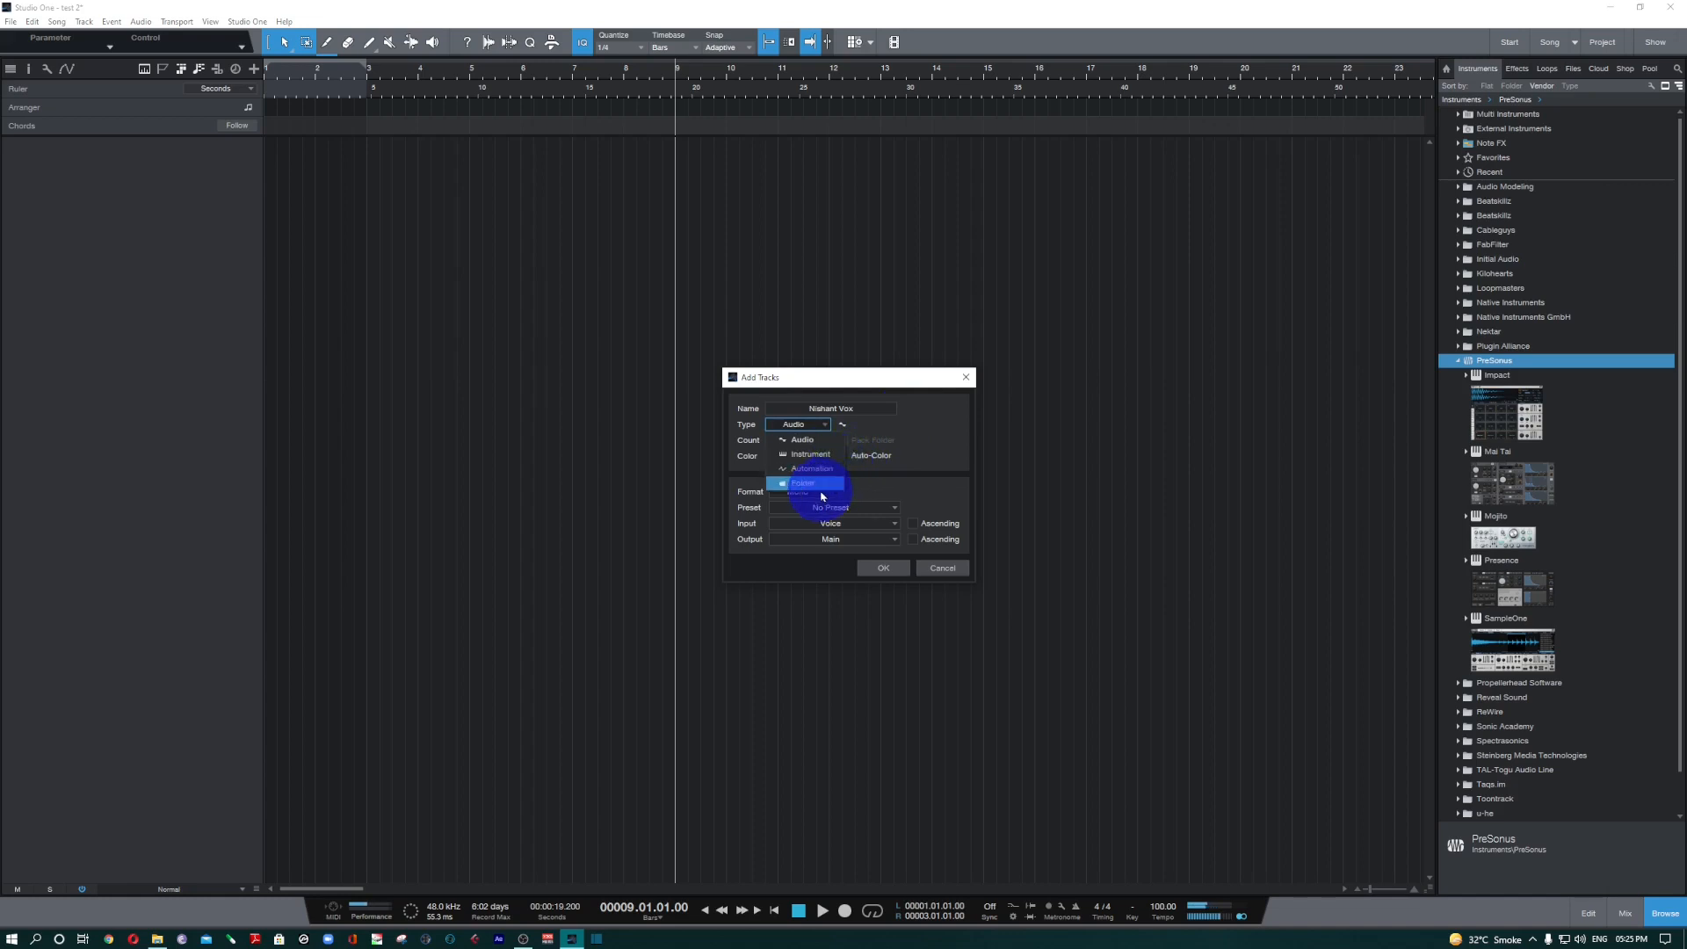
{"action": "left_click", "coordinate": [936, 432]}
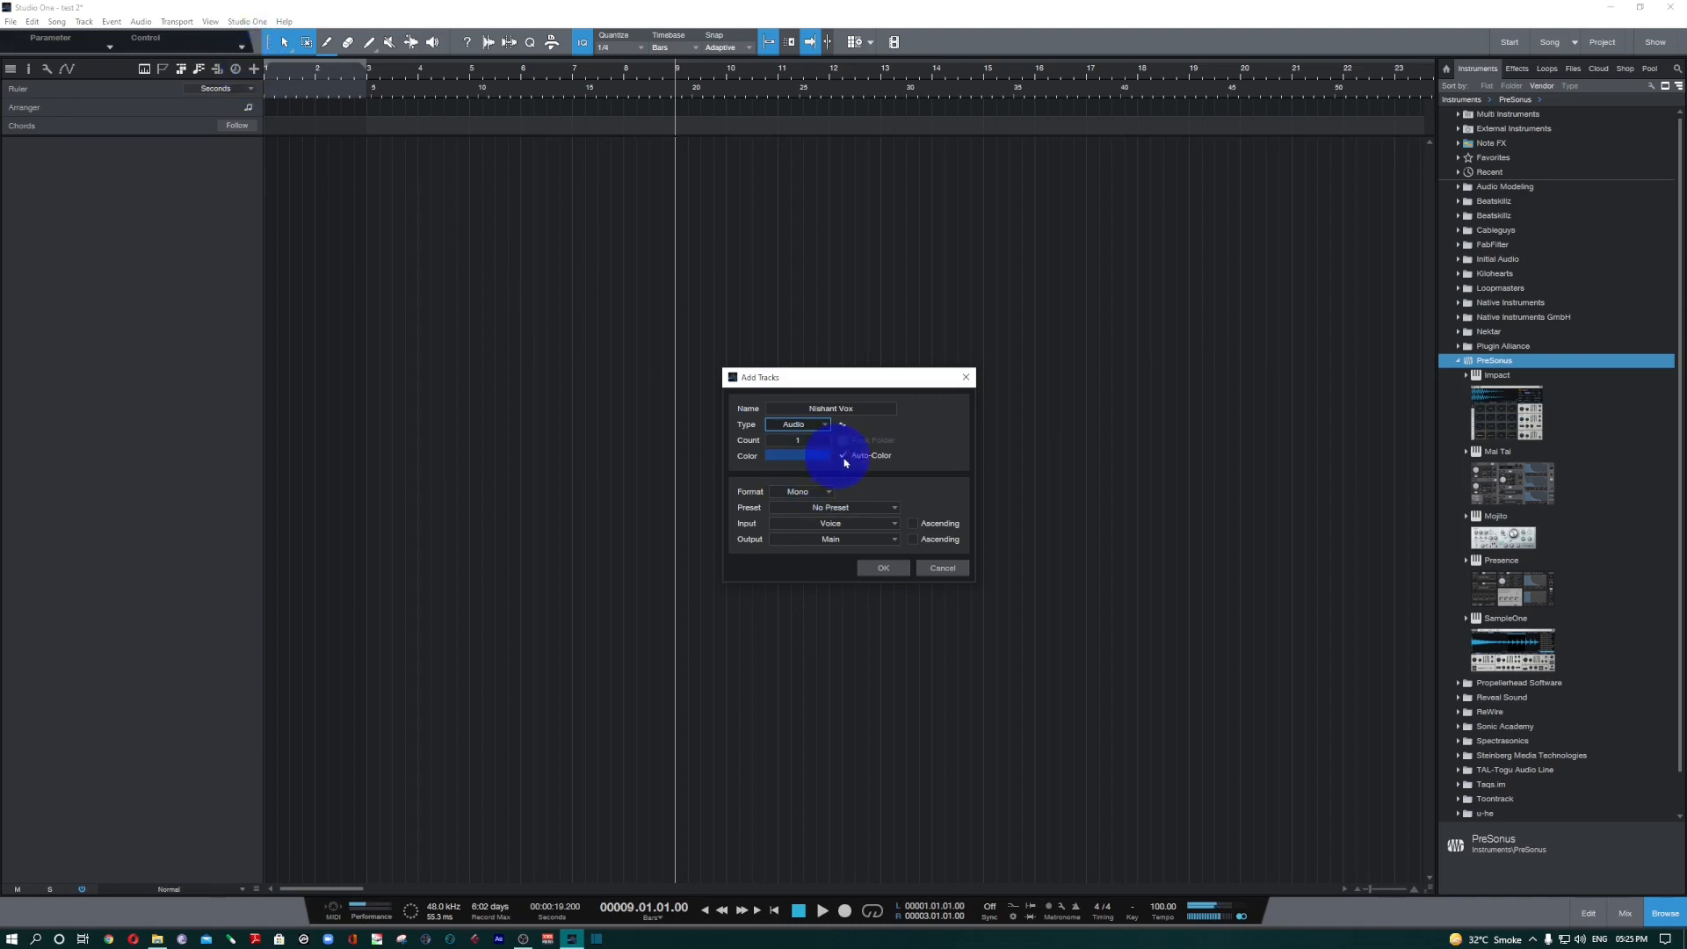
{"action": "left_click", "coordinate": [942, 568]}
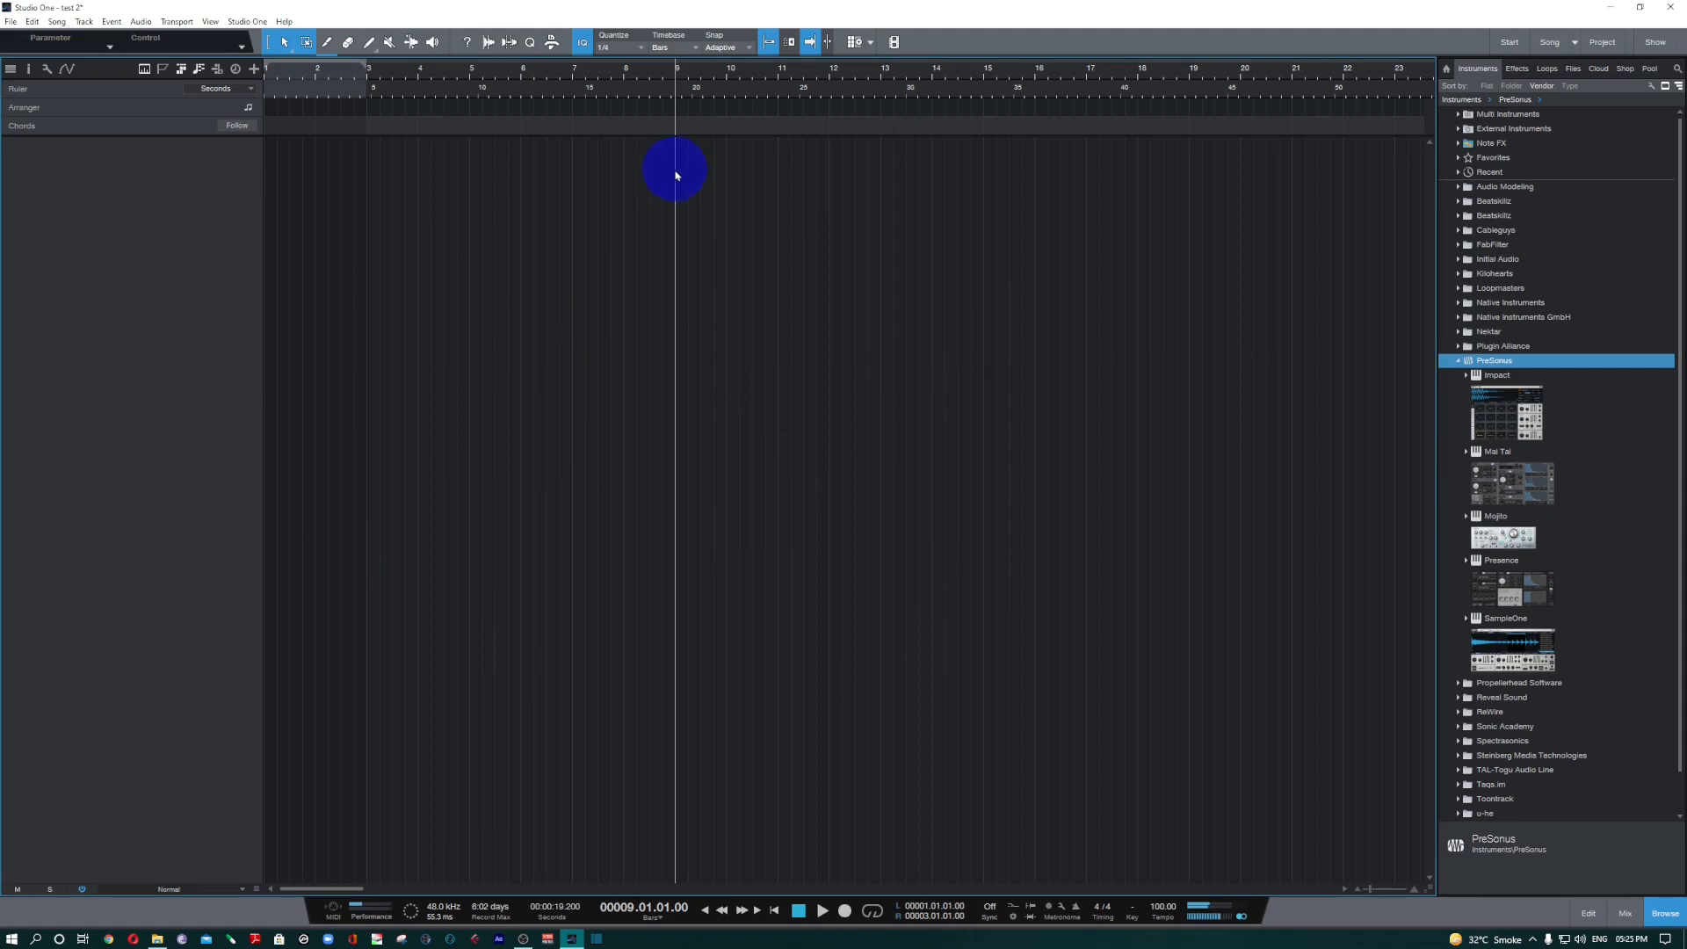
Set the song key to C.
{"action": "left_click", "coordinate": [1132, 907]}
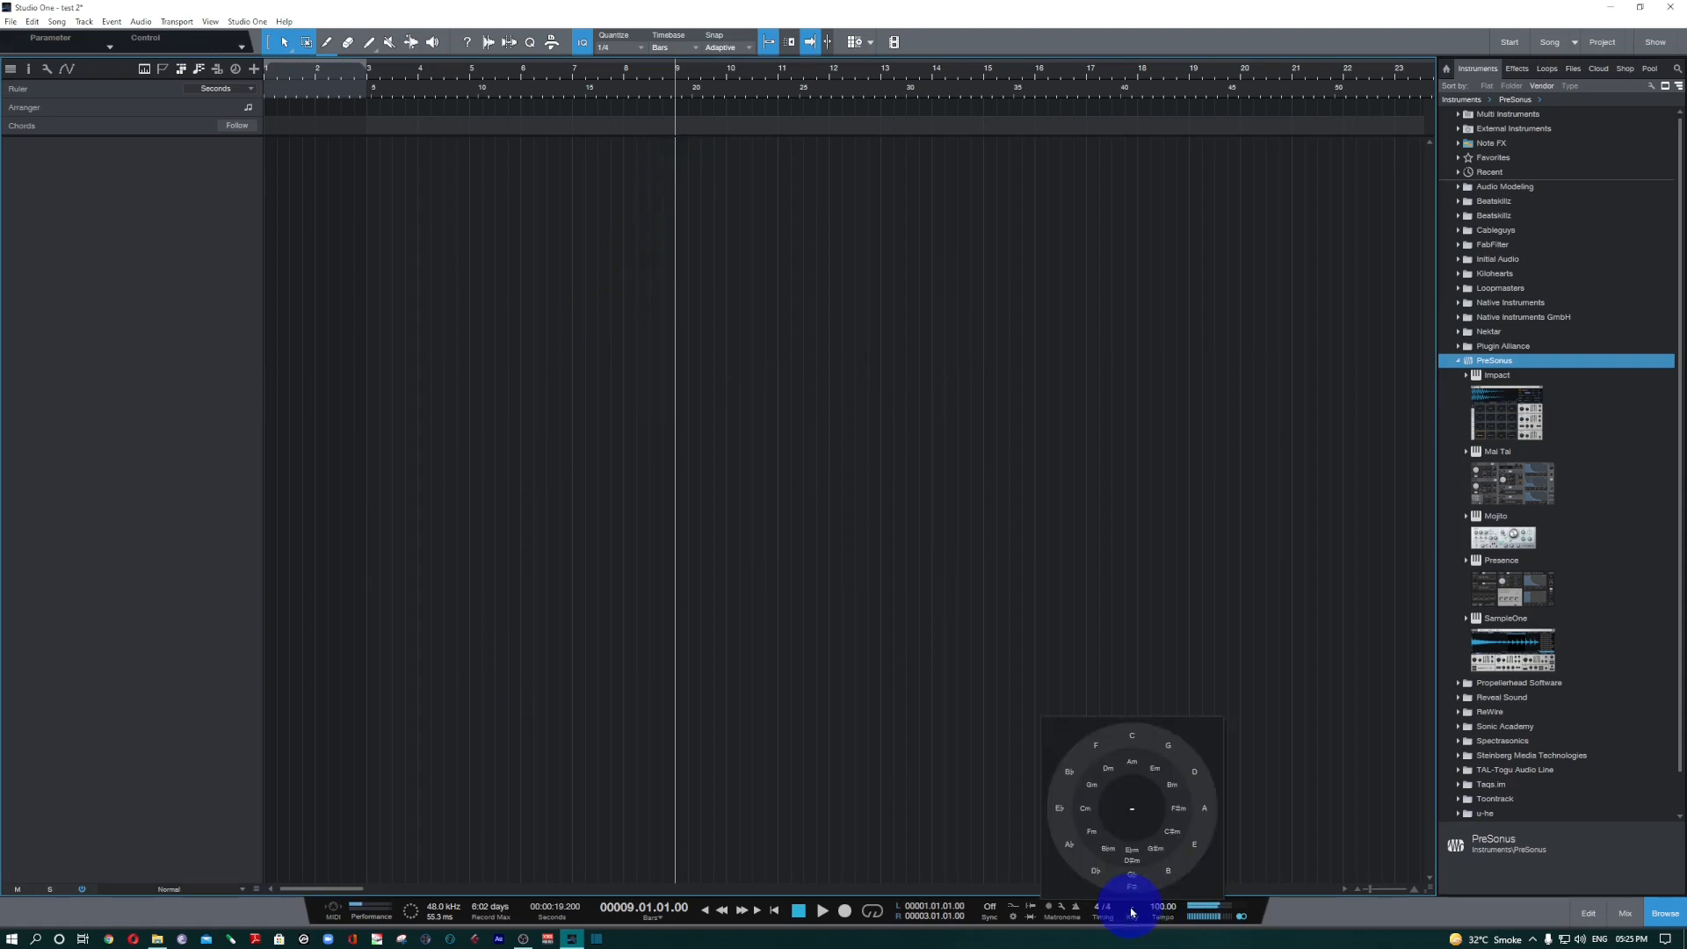
{"action": "left_click", "coordinate": [1132, 736]}
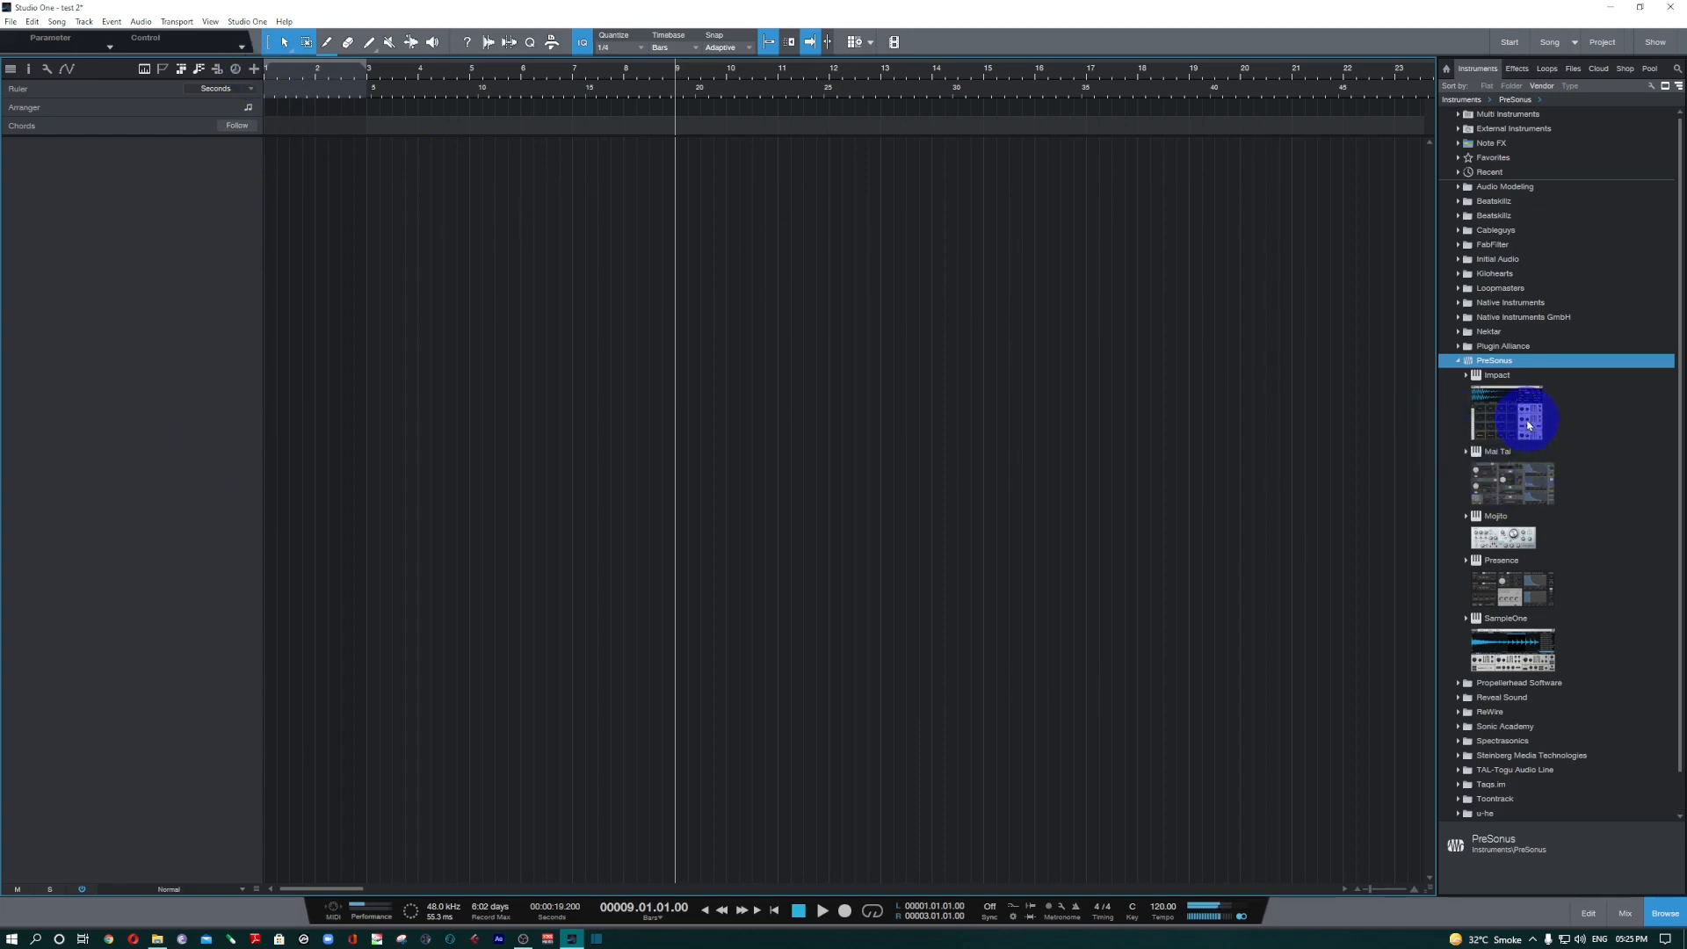
Add an Impact instrument track from the PreSonus instruments and show the track inspector.
{"action": "left_click_drag", "start_coordinate": [1524, 423], "coordinate": [589, 358]}
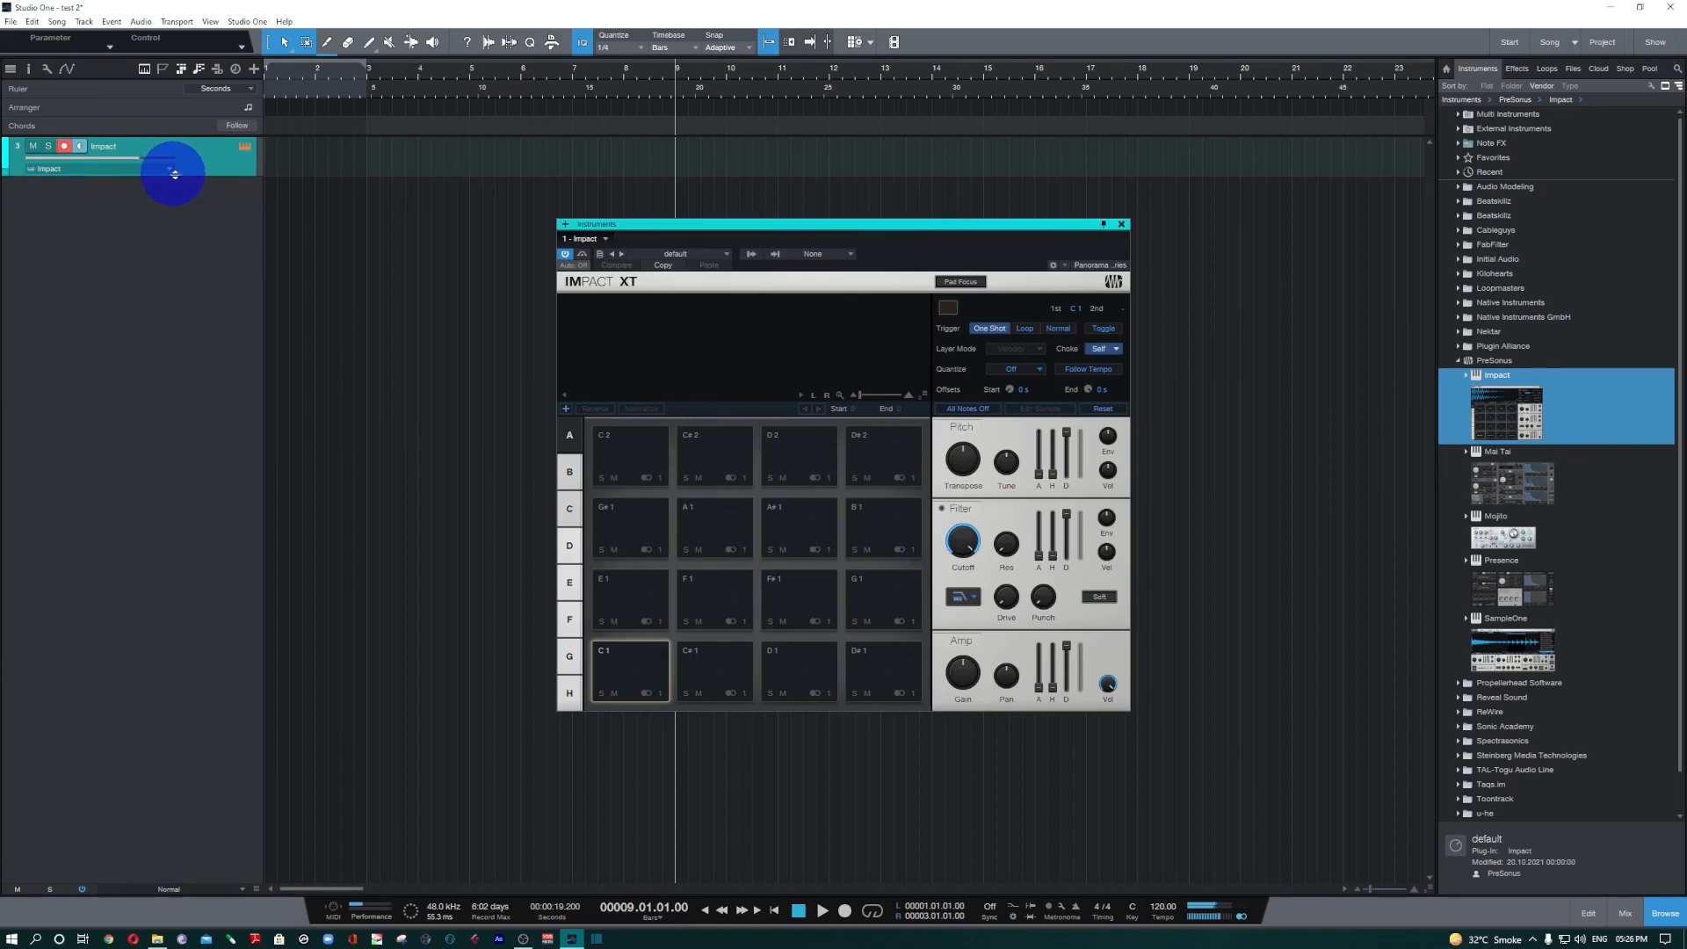
{"action": "left_click", "coordinate": [28, 68]}
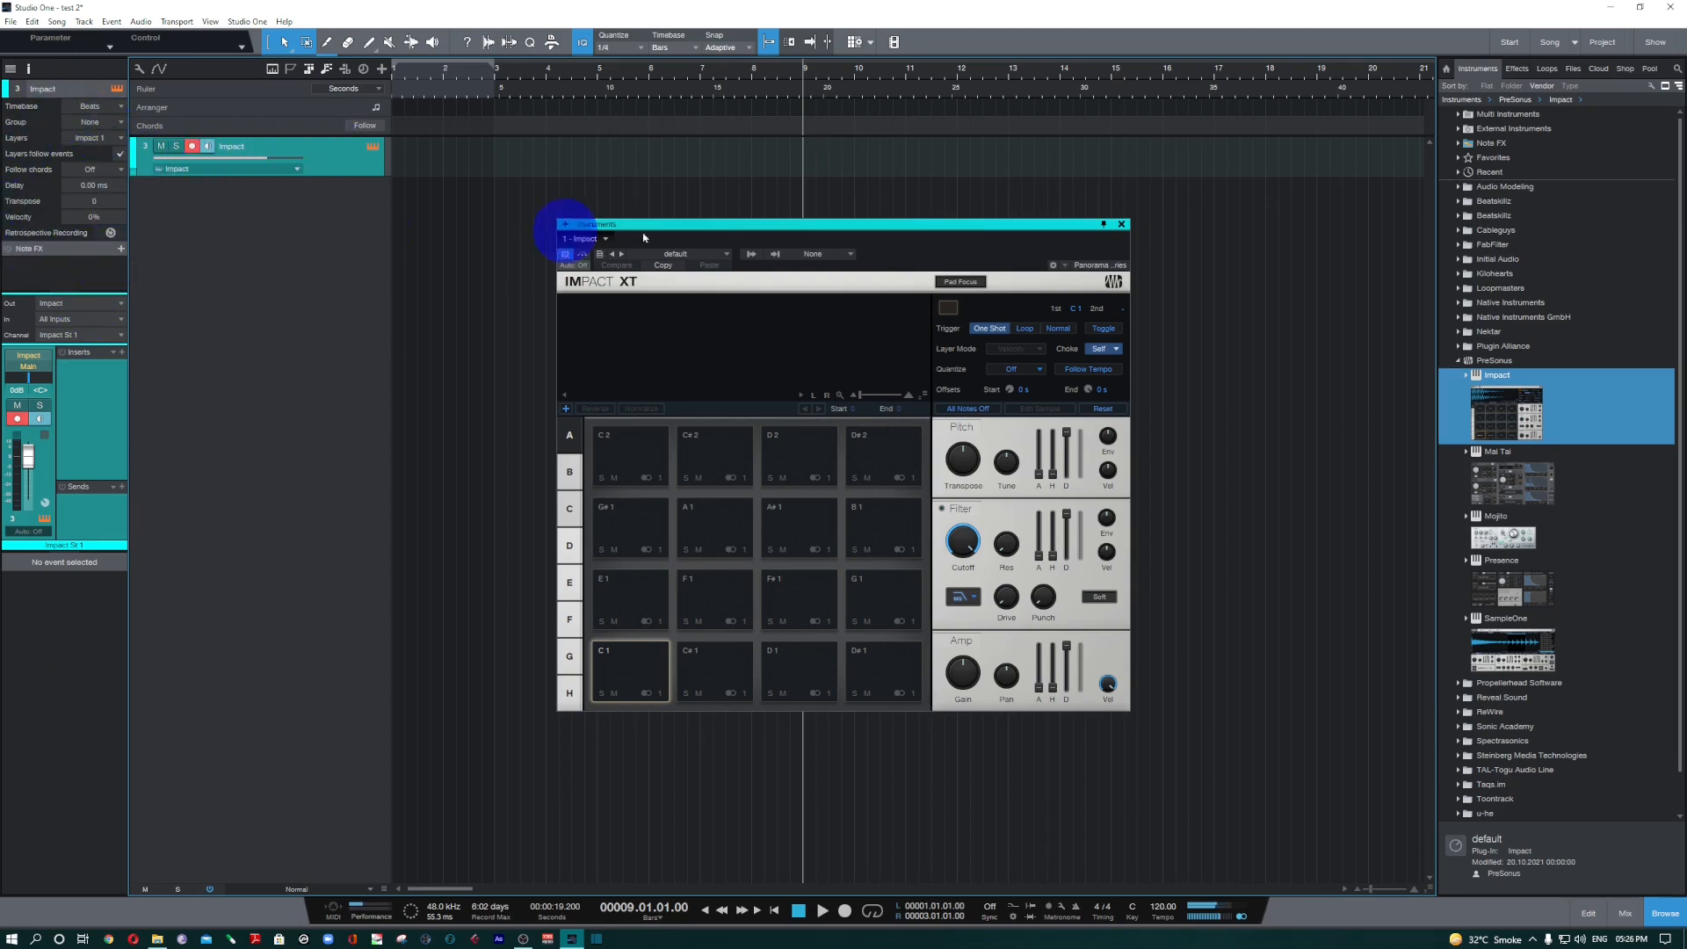
{"action": "left_click_drag", "start_coordinate": [759, 228], "coordinate": [671, 235]}
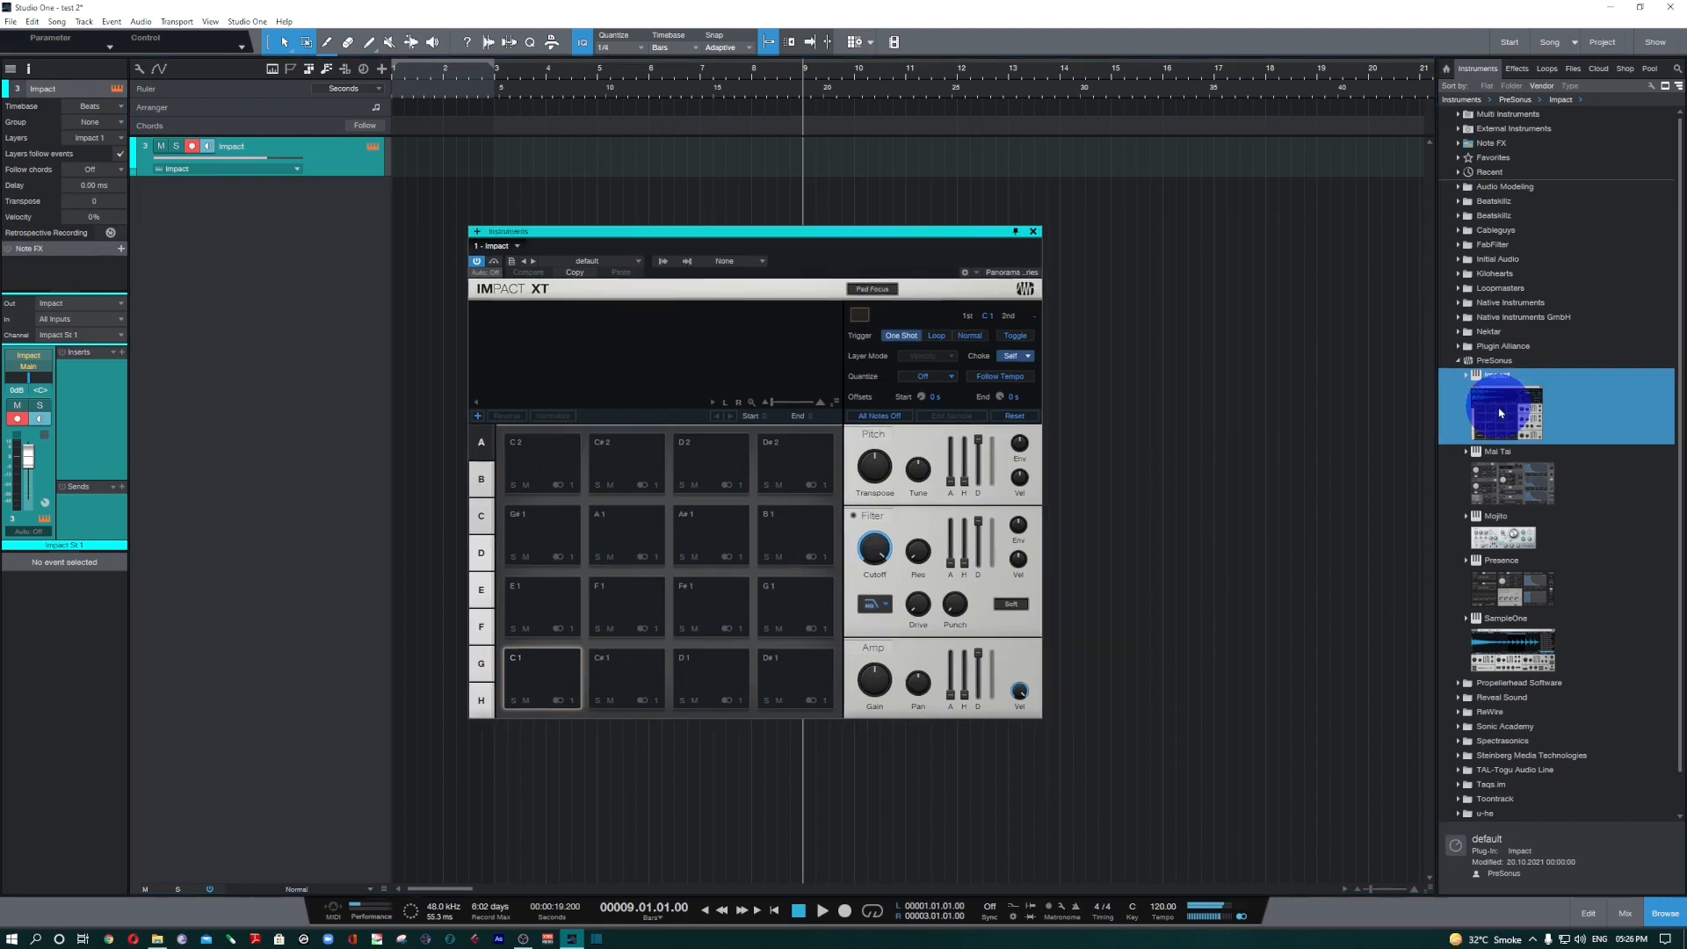
{"action": "left_click_drag", "start_coordinate": [1500, 413], "coordinate": [517, 307]}
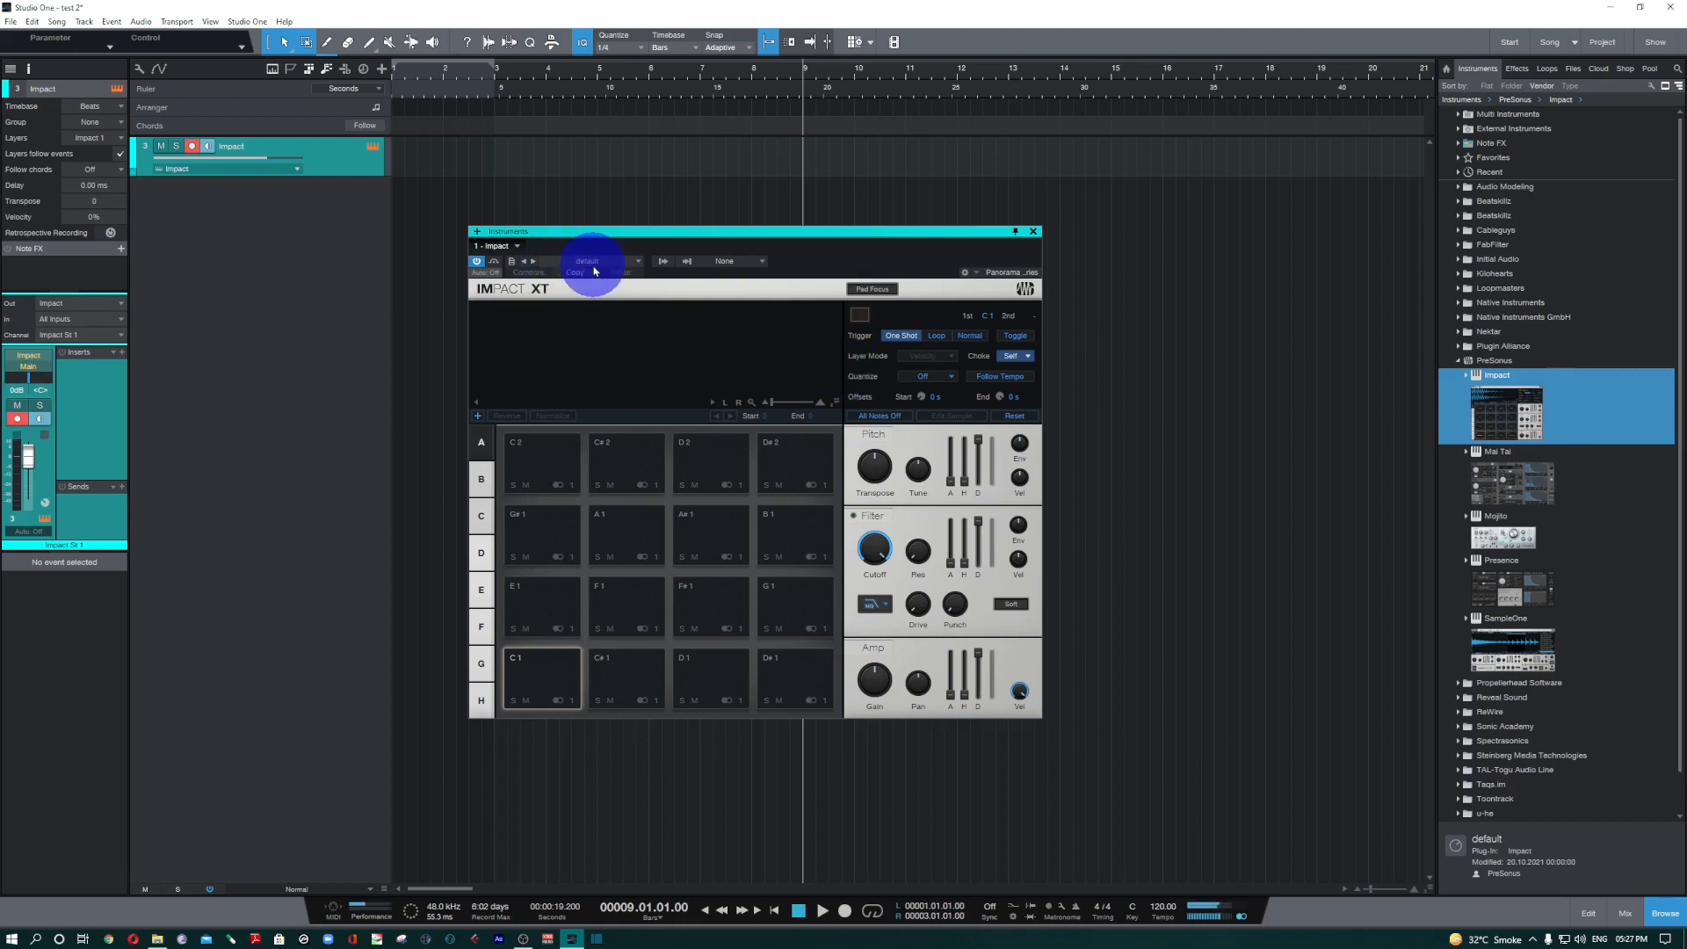
Try the Electro ID preset in Impact and switch to the following preset, Electro Producer Pack.
{"action": "left_click", "coordinate": [588, 263]}
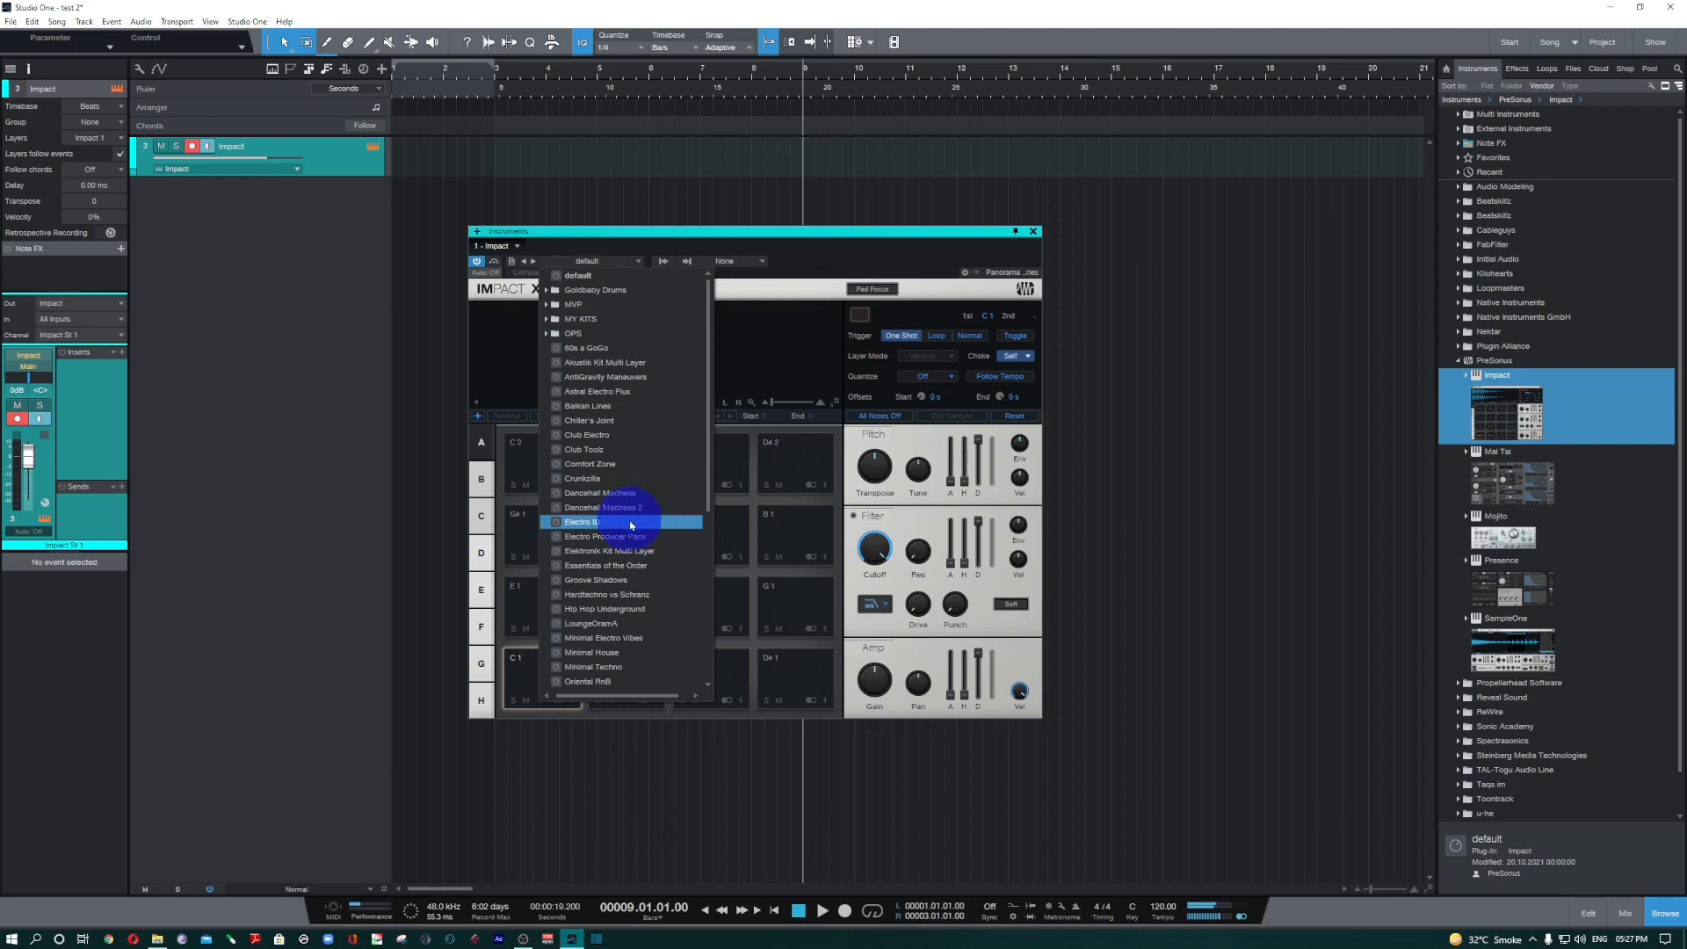
{"action": "left_click", "coordinate": [603, 522]}
{"action": "left_click", "coordinate": [869, 250]}
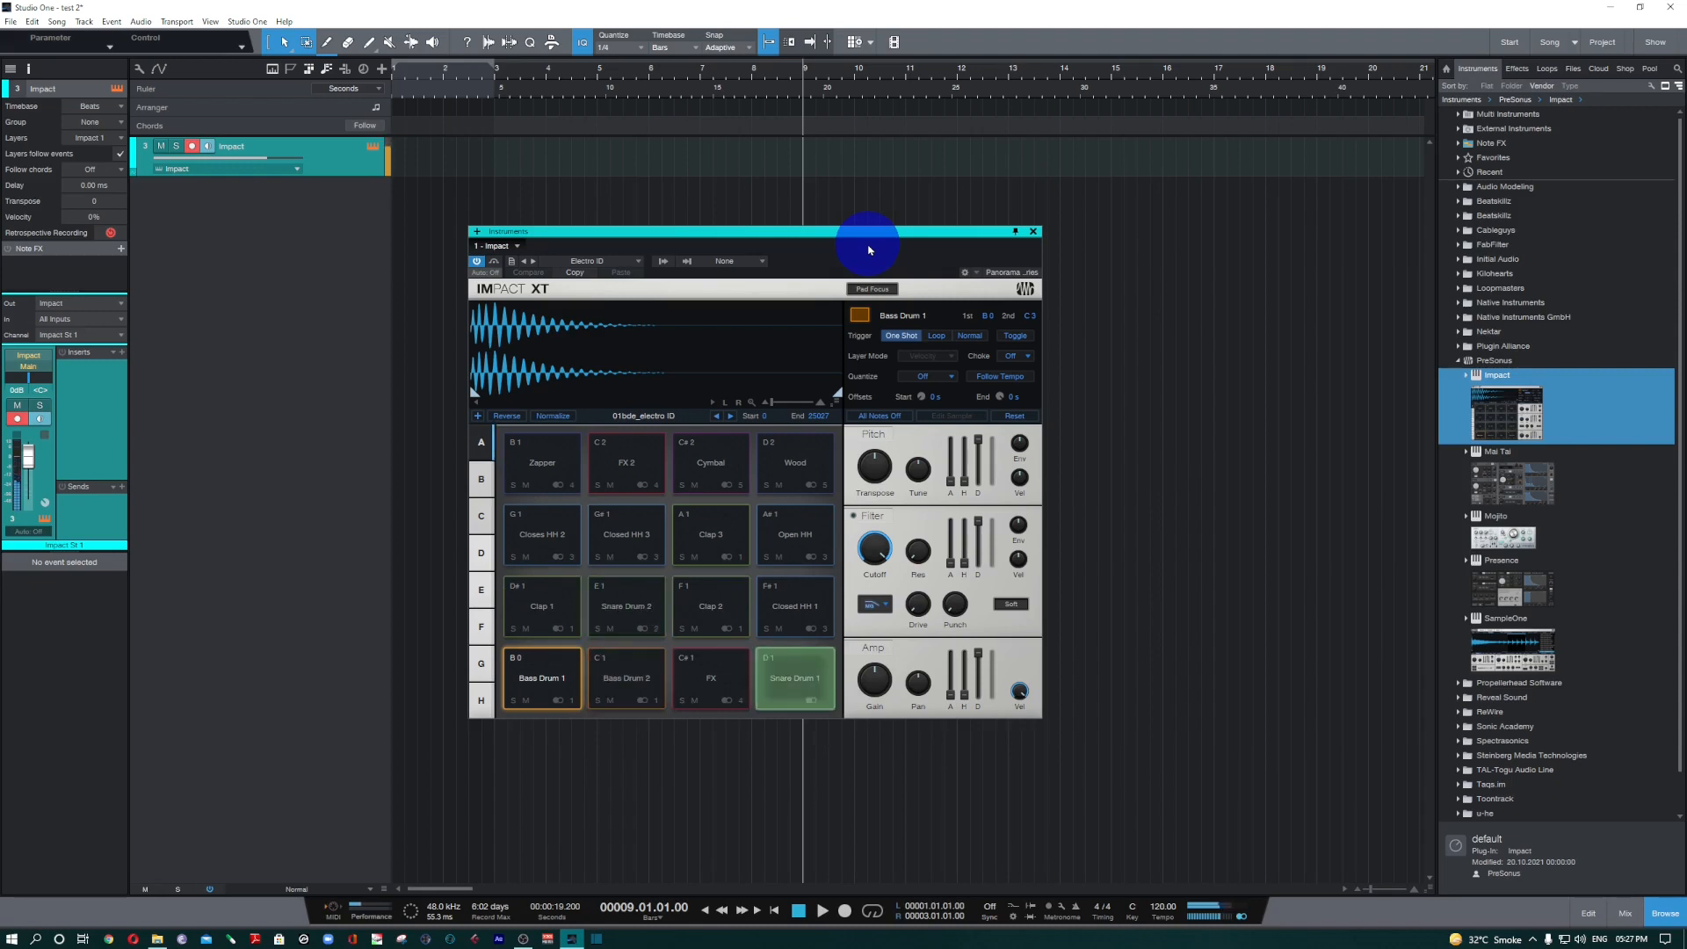
{"action": "left_click", "coordinate": [533, 261]}
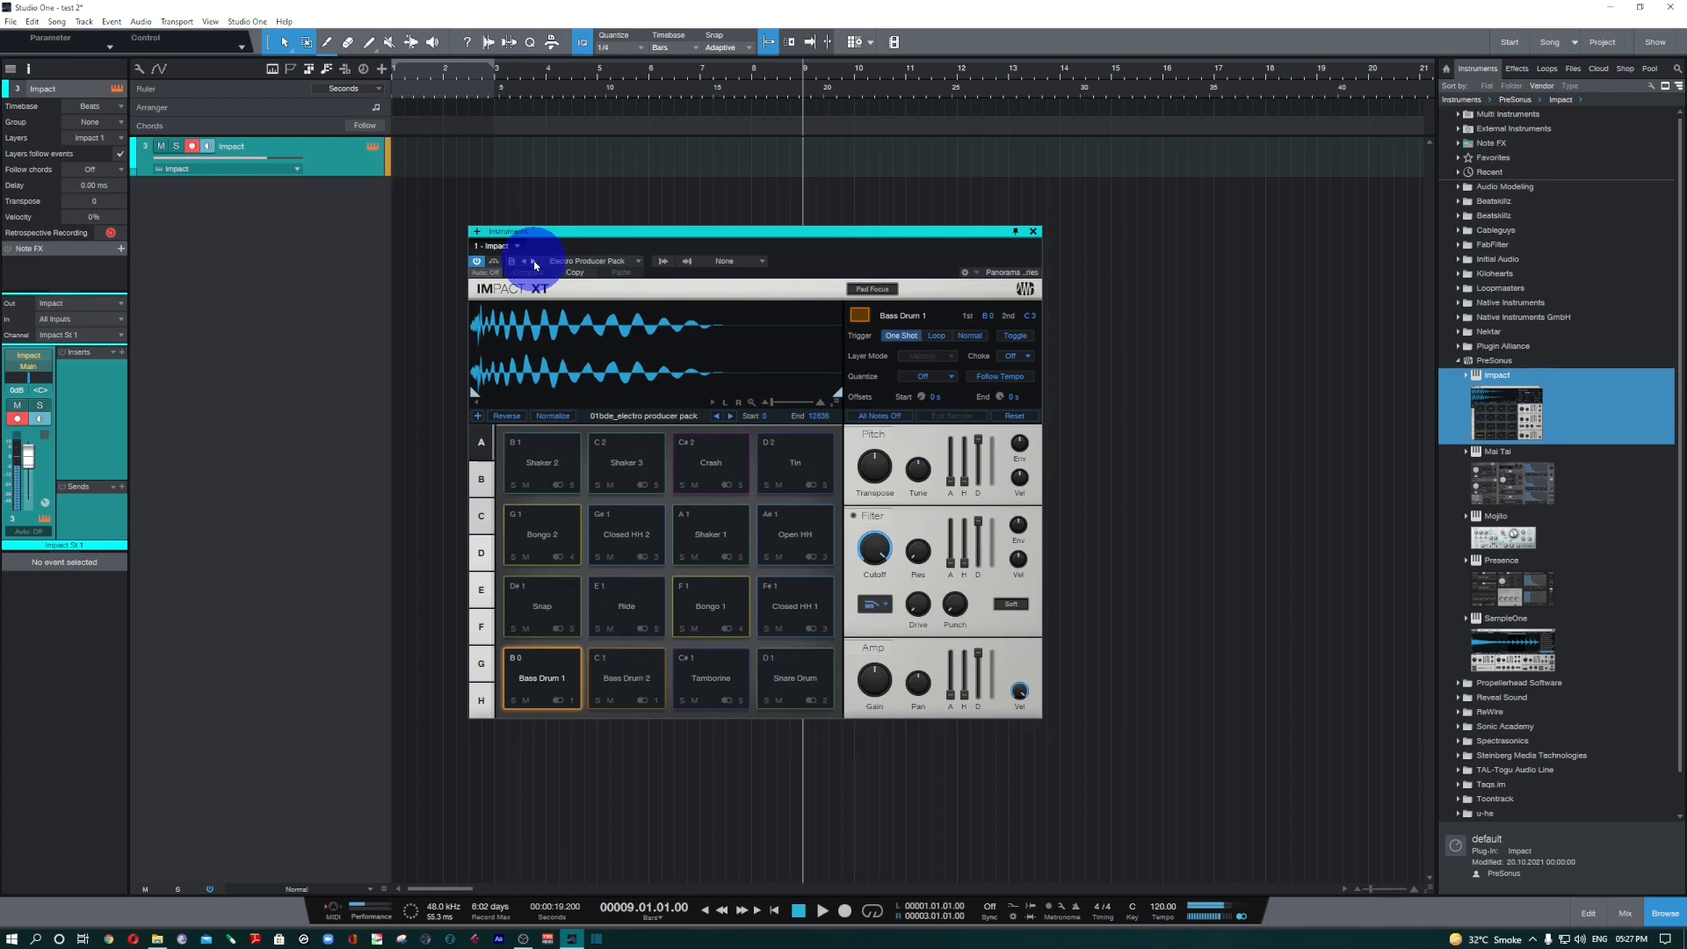
{"action": "left_click_drag", "start_coordinate": [757, 232], "coordinate": [819, 232]}
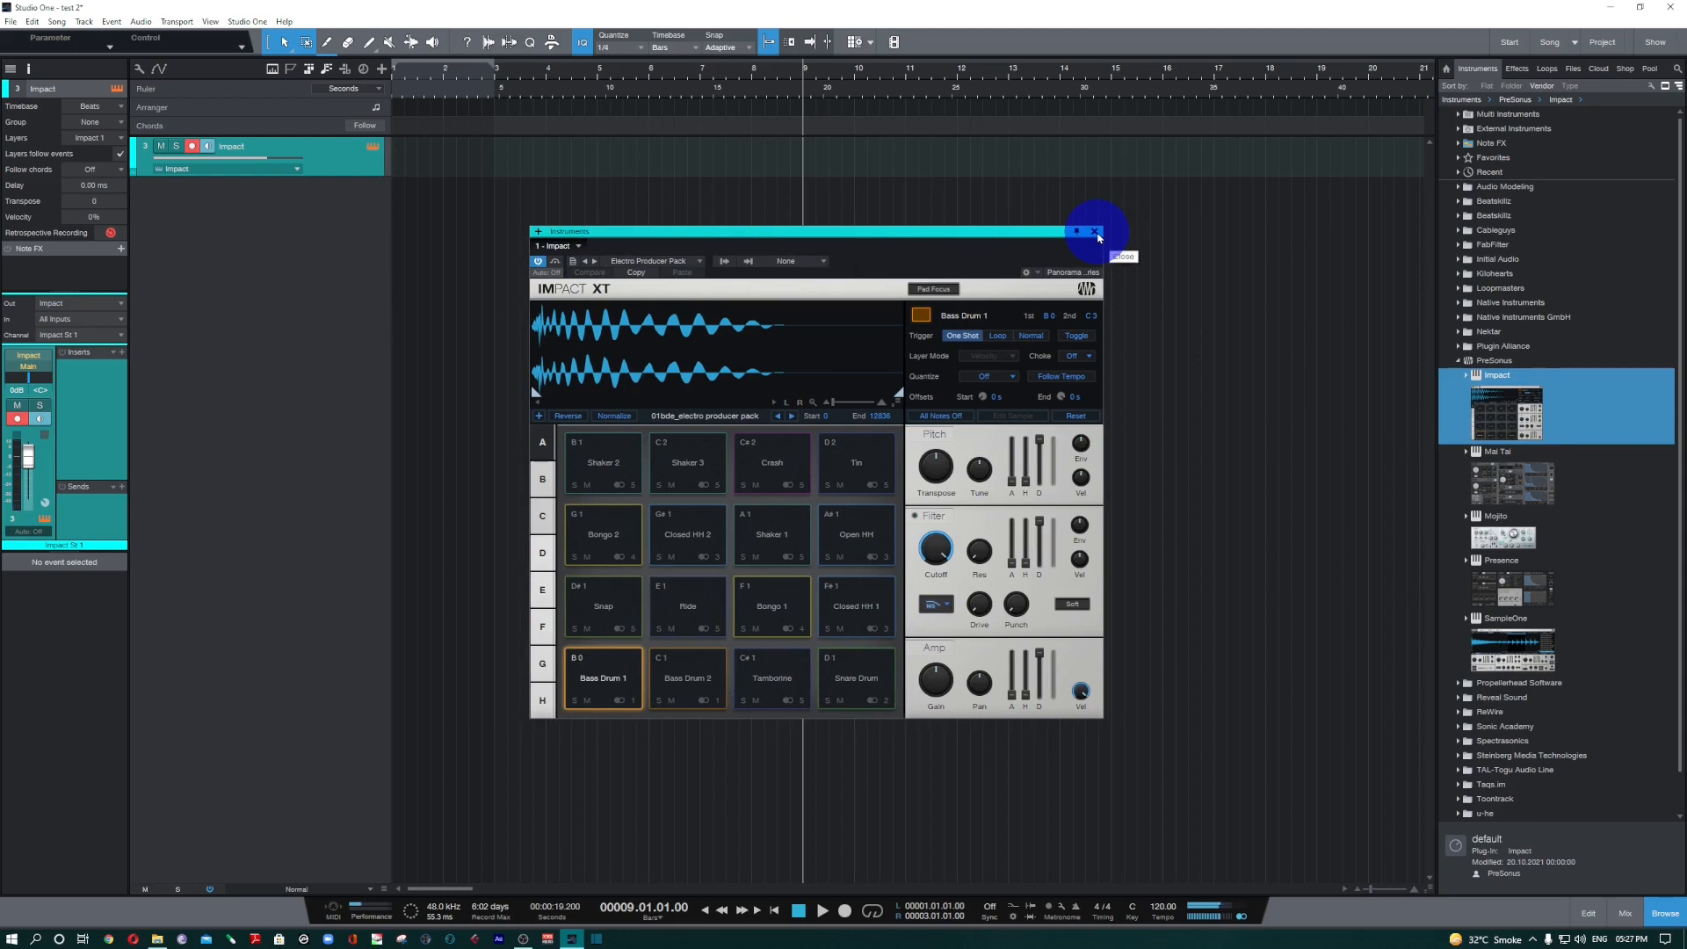
Create an empty part from bar 1 to bar 3 on the Impact track and open it in the editor with the browser hidden.
{"action": "left_click", "coordinate": [394, 79]}
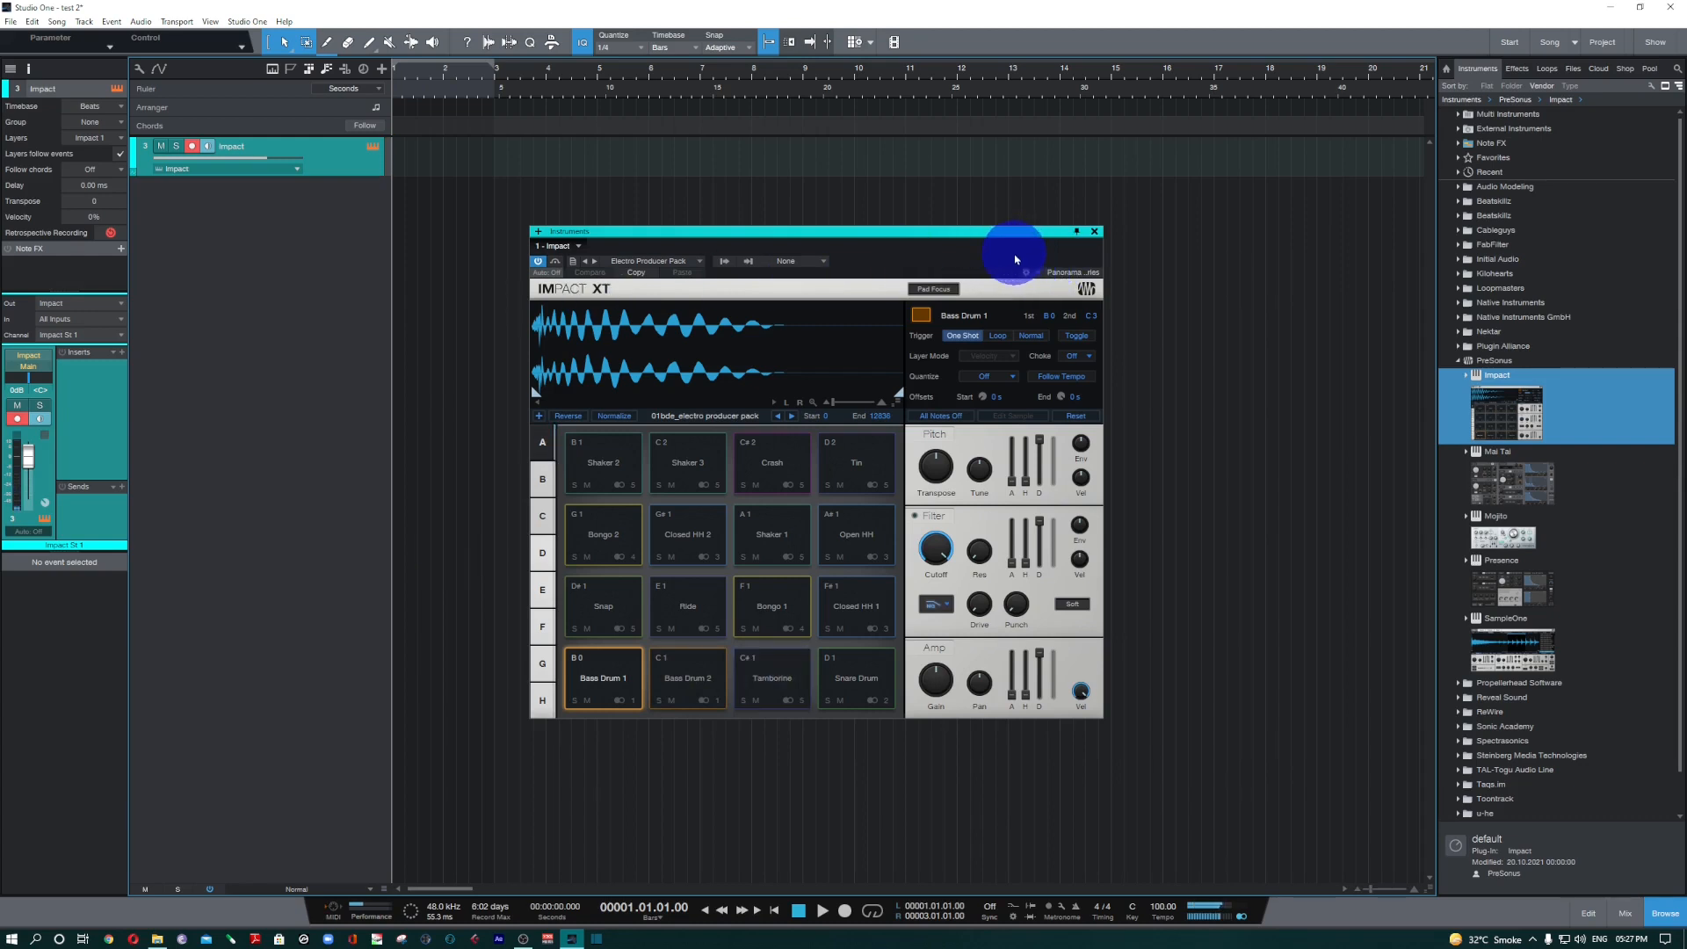
{"action": "double_click", "coordinate": [446, 160]}
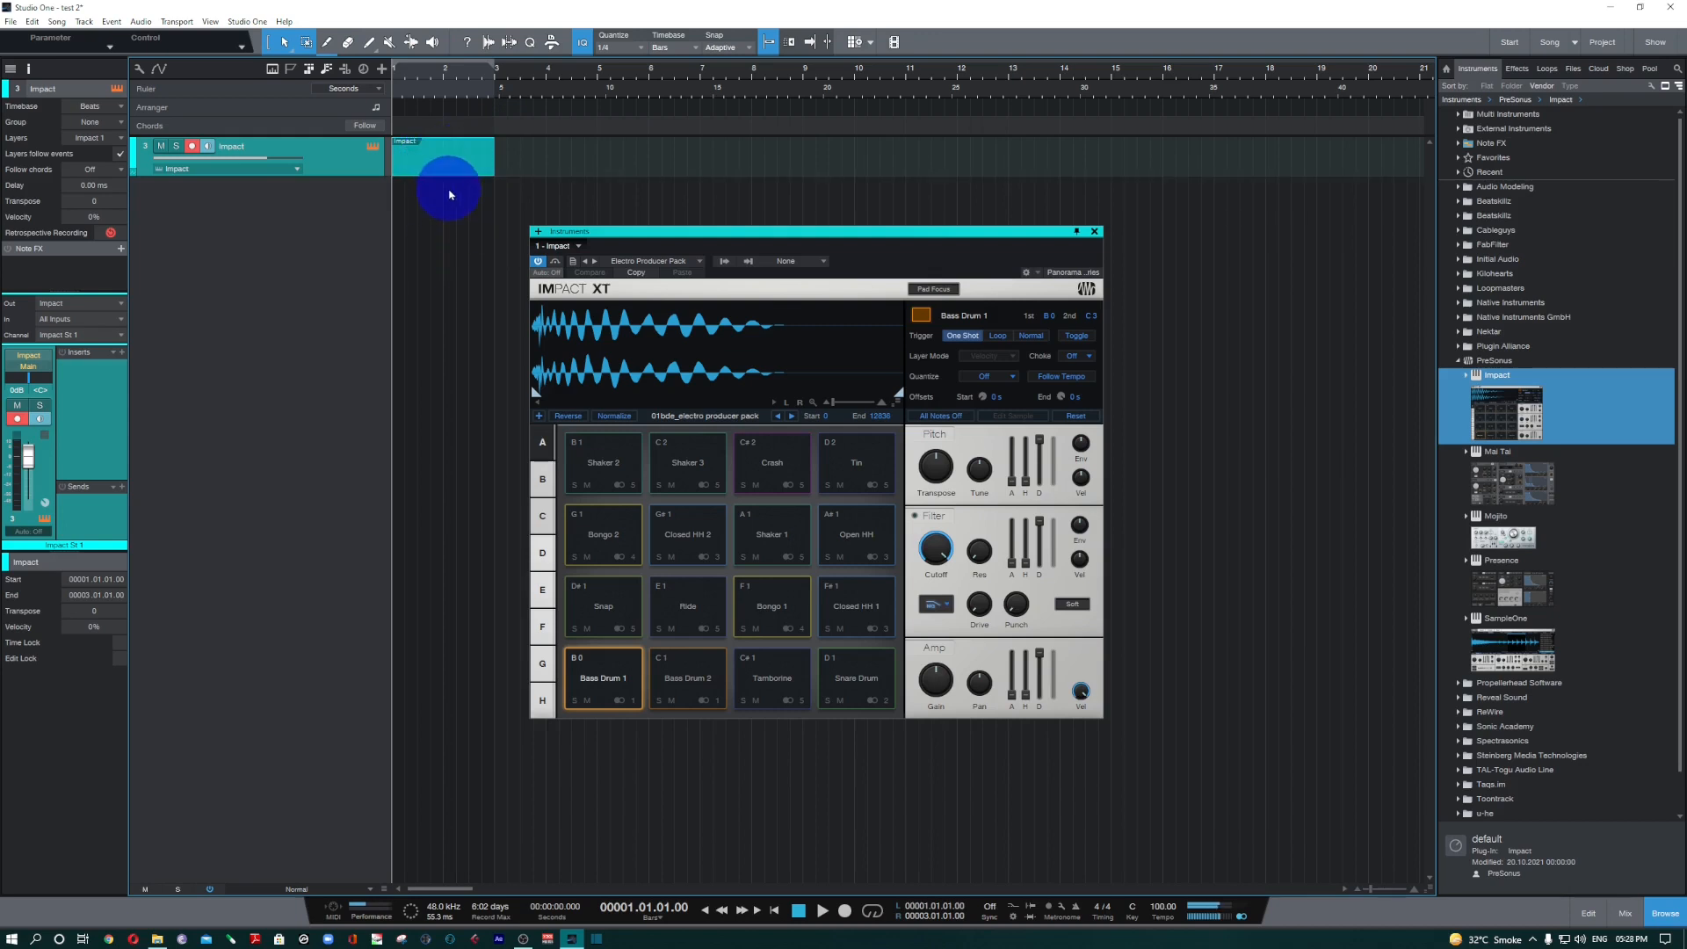
{"action": "left_click", "coordinate": [1093, 231]}
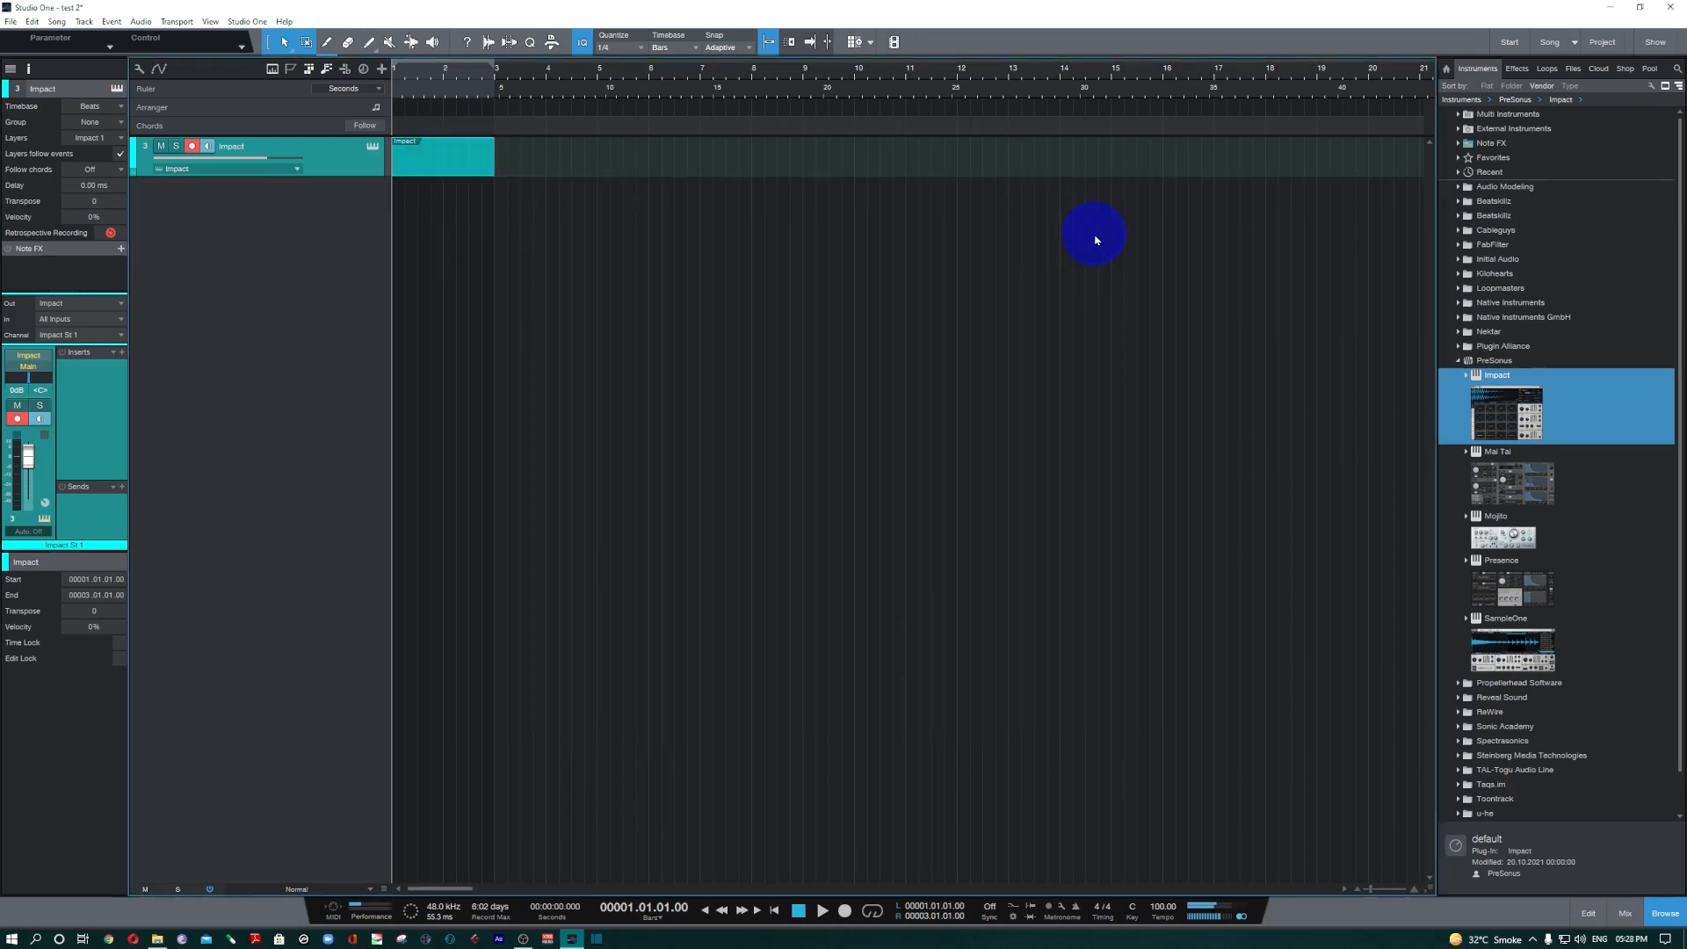
{"action": "double_click", "coordinate": [445, 170]}
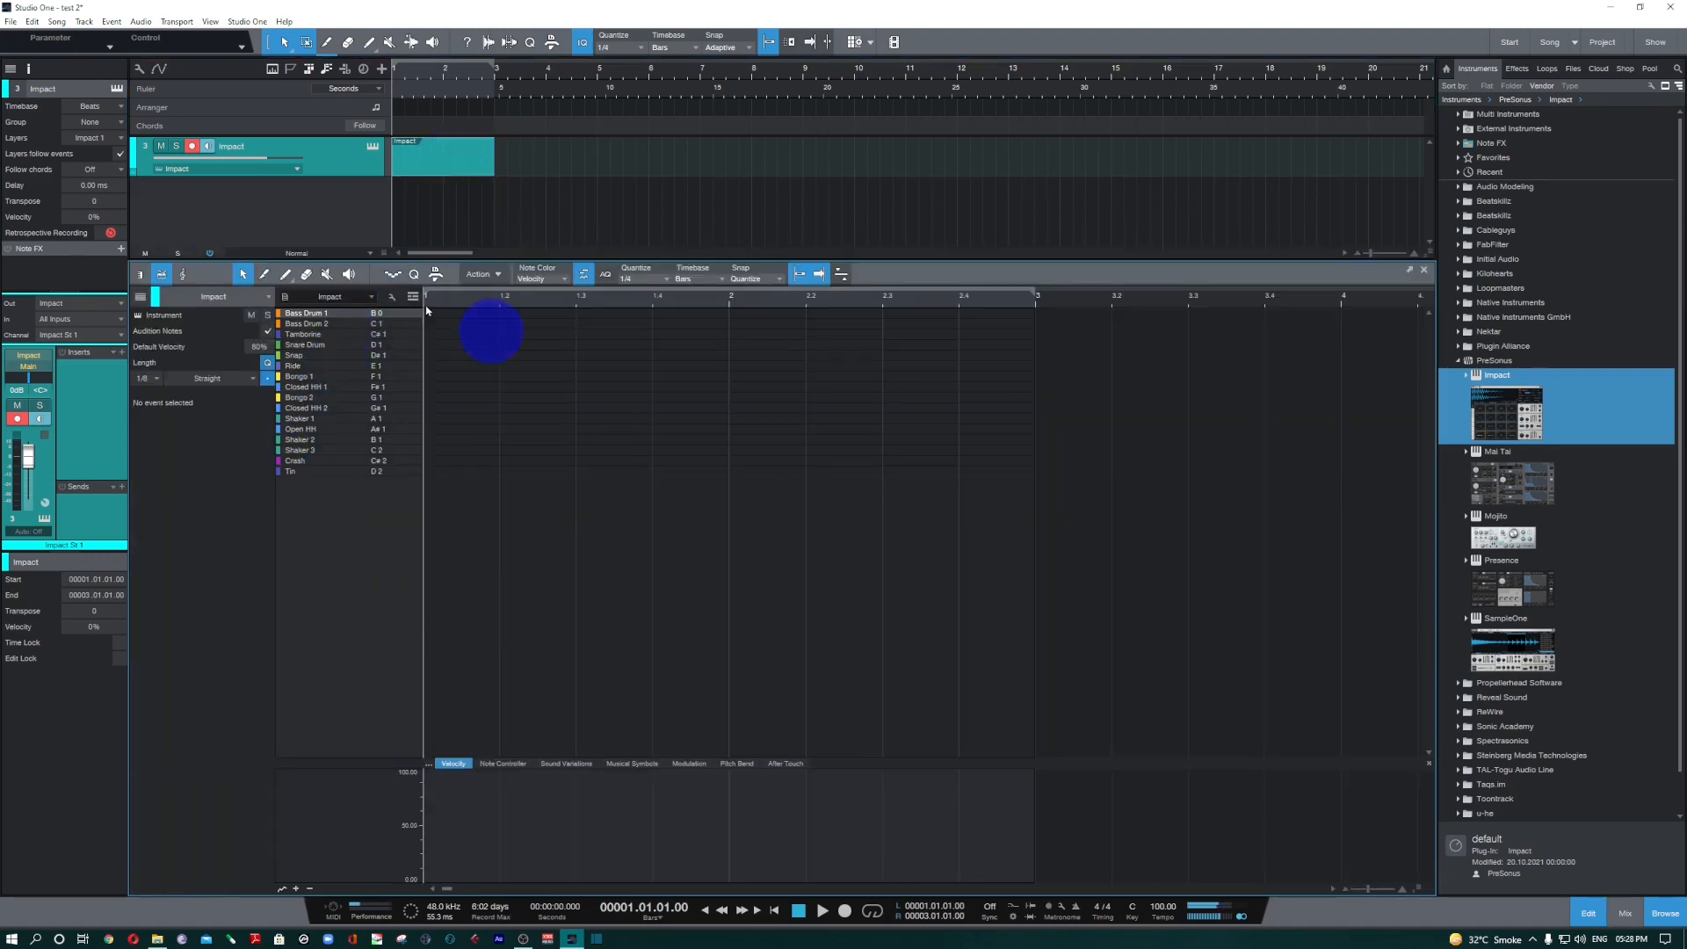
{"action": "key", "text": "F5"}
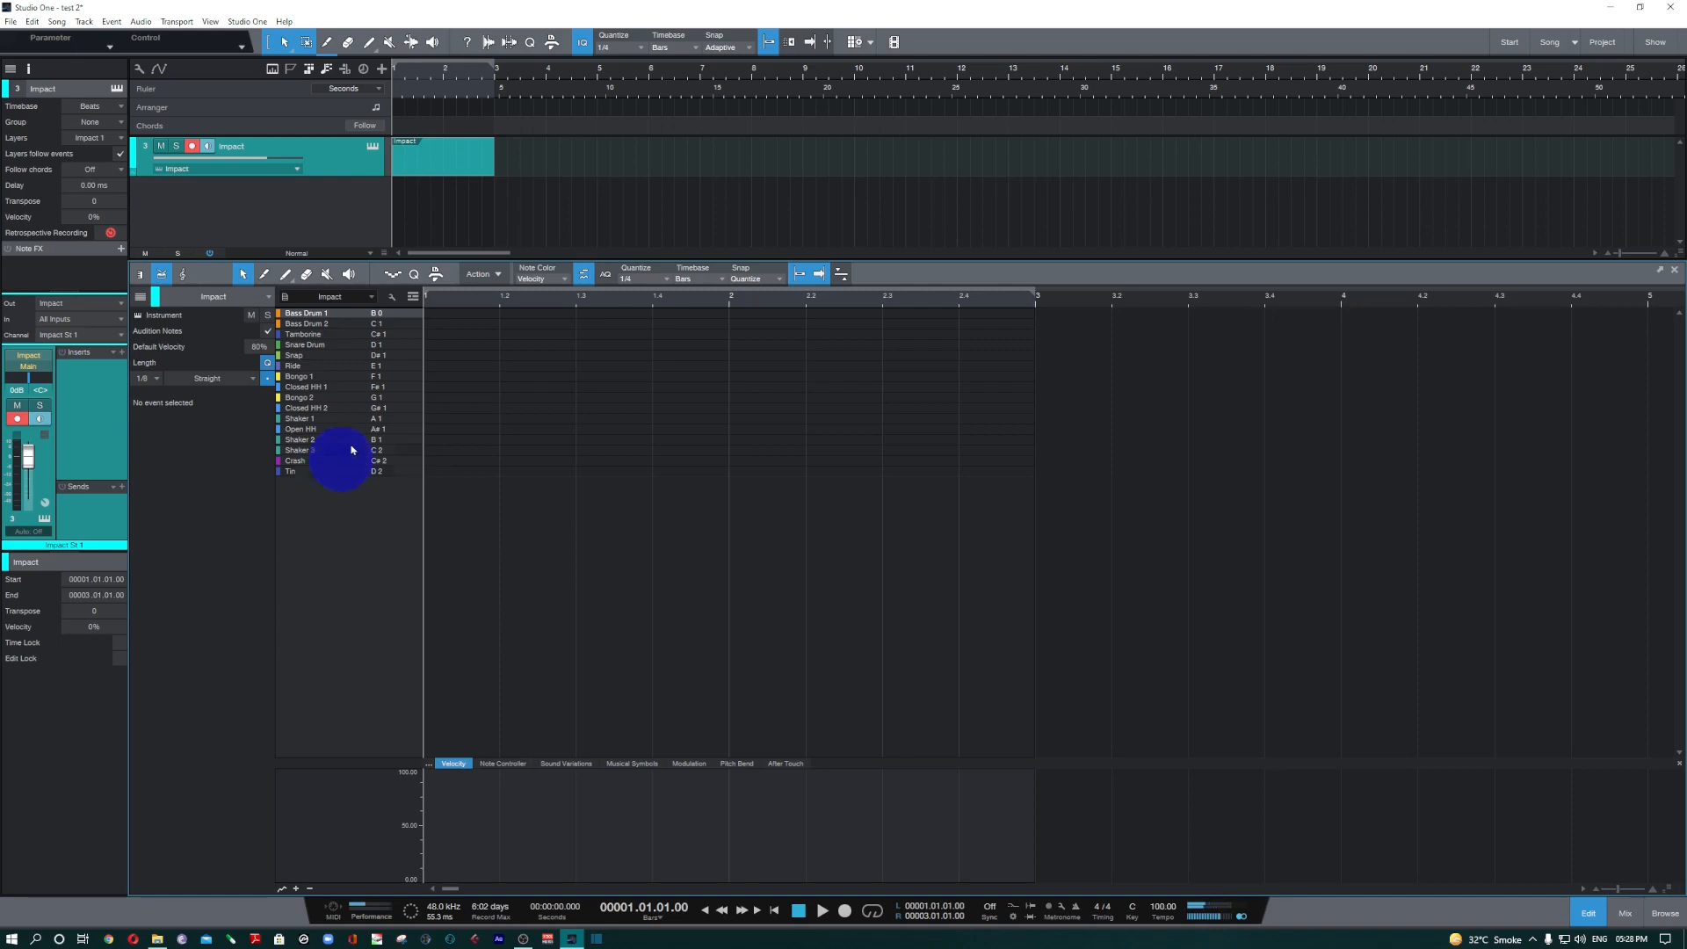
Audition several sounds in the drum list, including the snare drum, bongo and crash.
{"action": "left_click", "coordinate": [391, 337]}
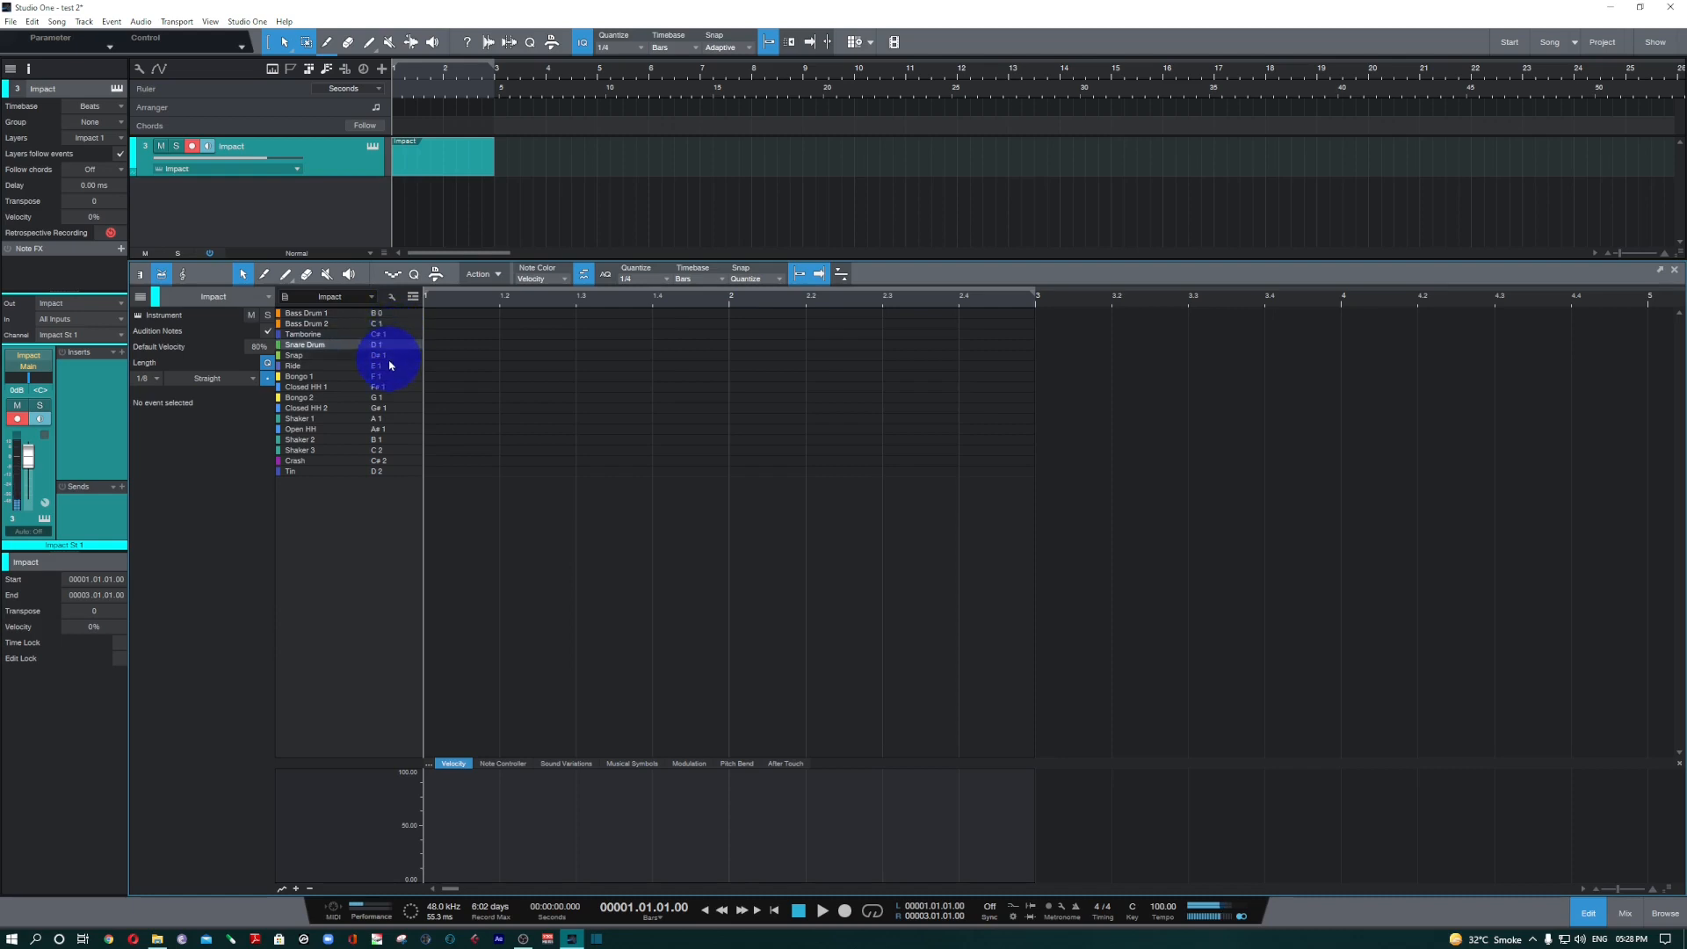
{"action": "left_click", "coordinate": [391, 367]}
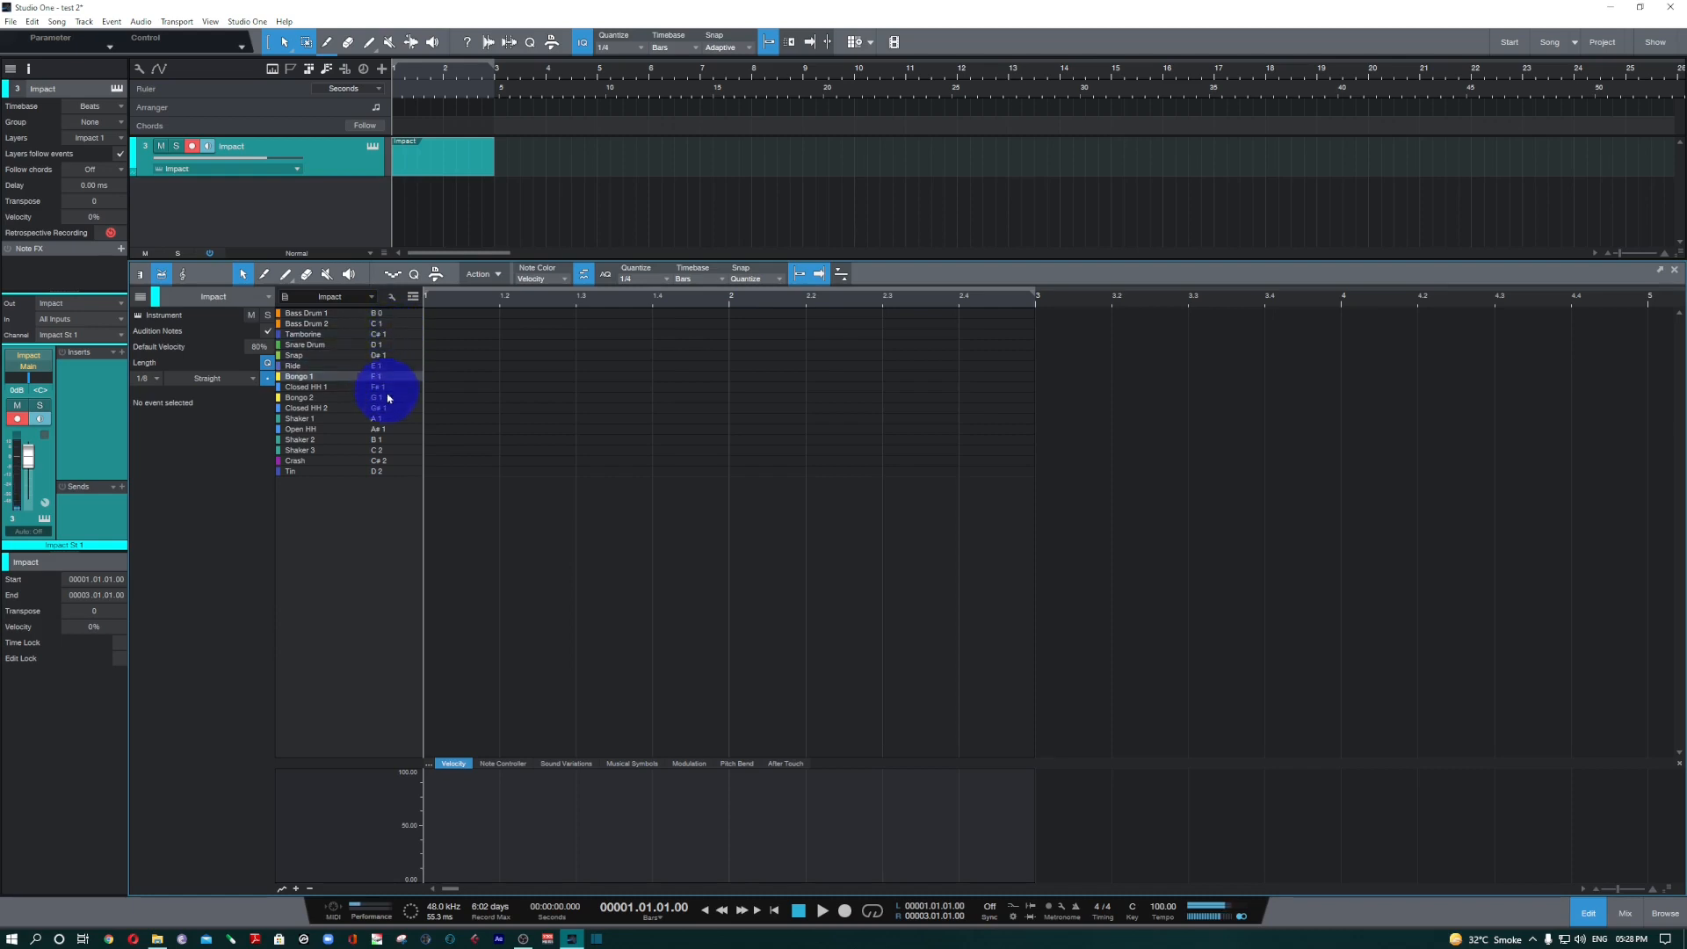
{"action": "left_click", "coordinate": [375, 466]}
{"action": "left_click", "coordinate": [538, 414]}
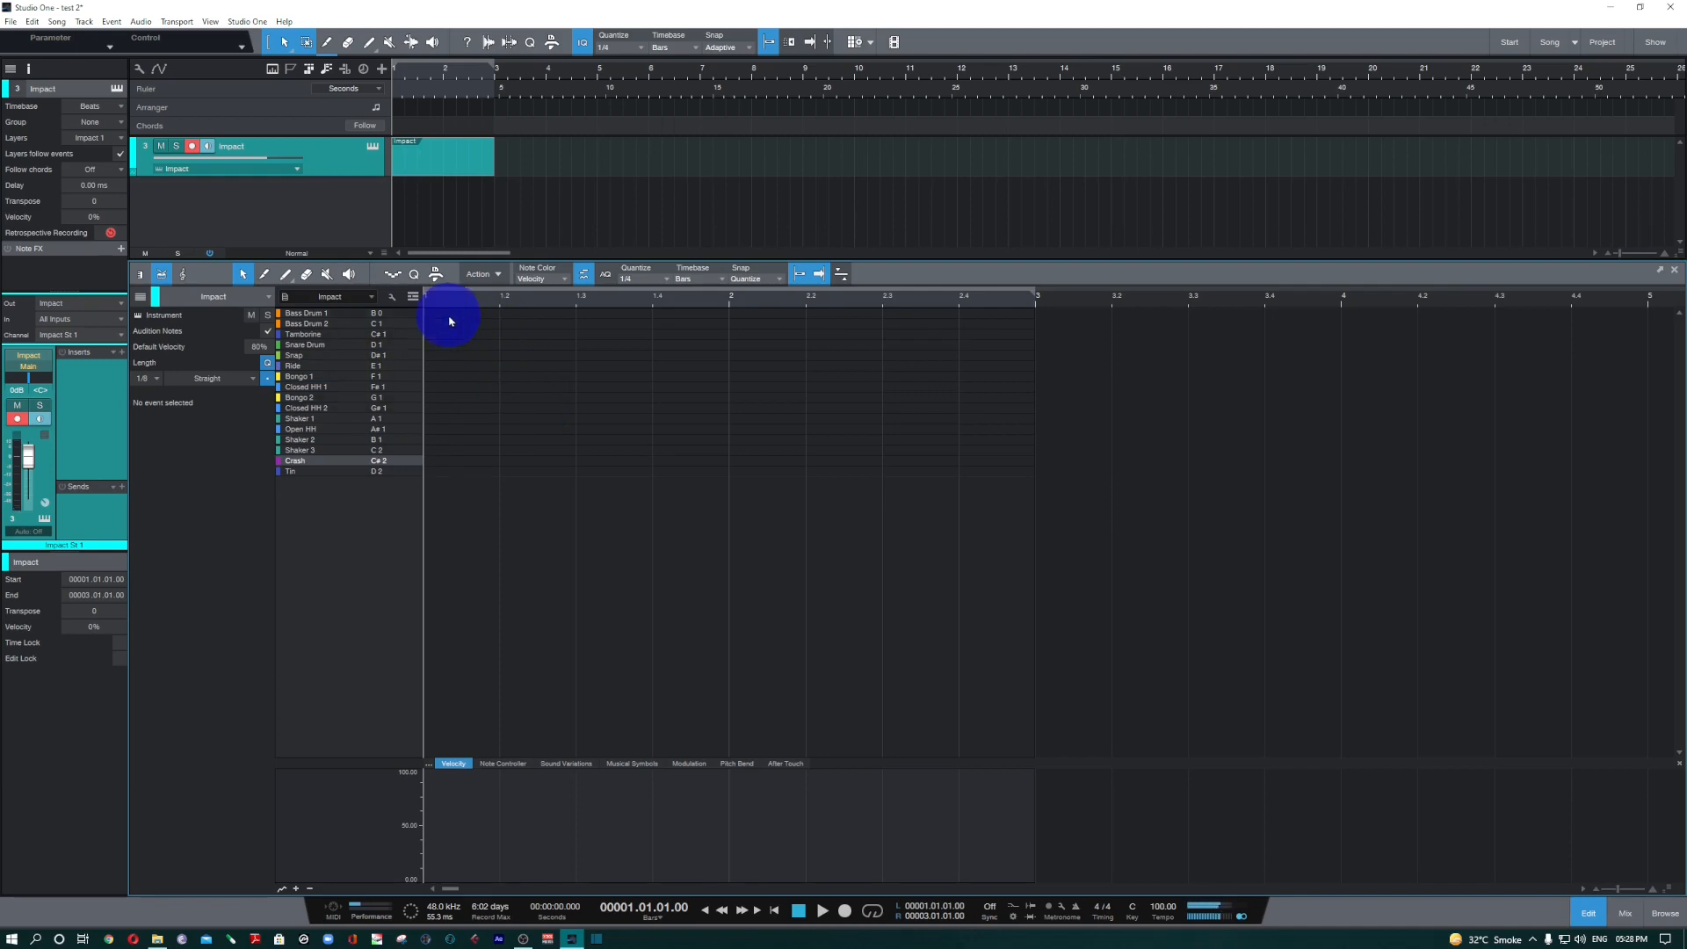
Paint Bass Drum 1 hits on every beat of bars 1 and 2.
{"action": "left_click", "coordinate": [287, 282]}
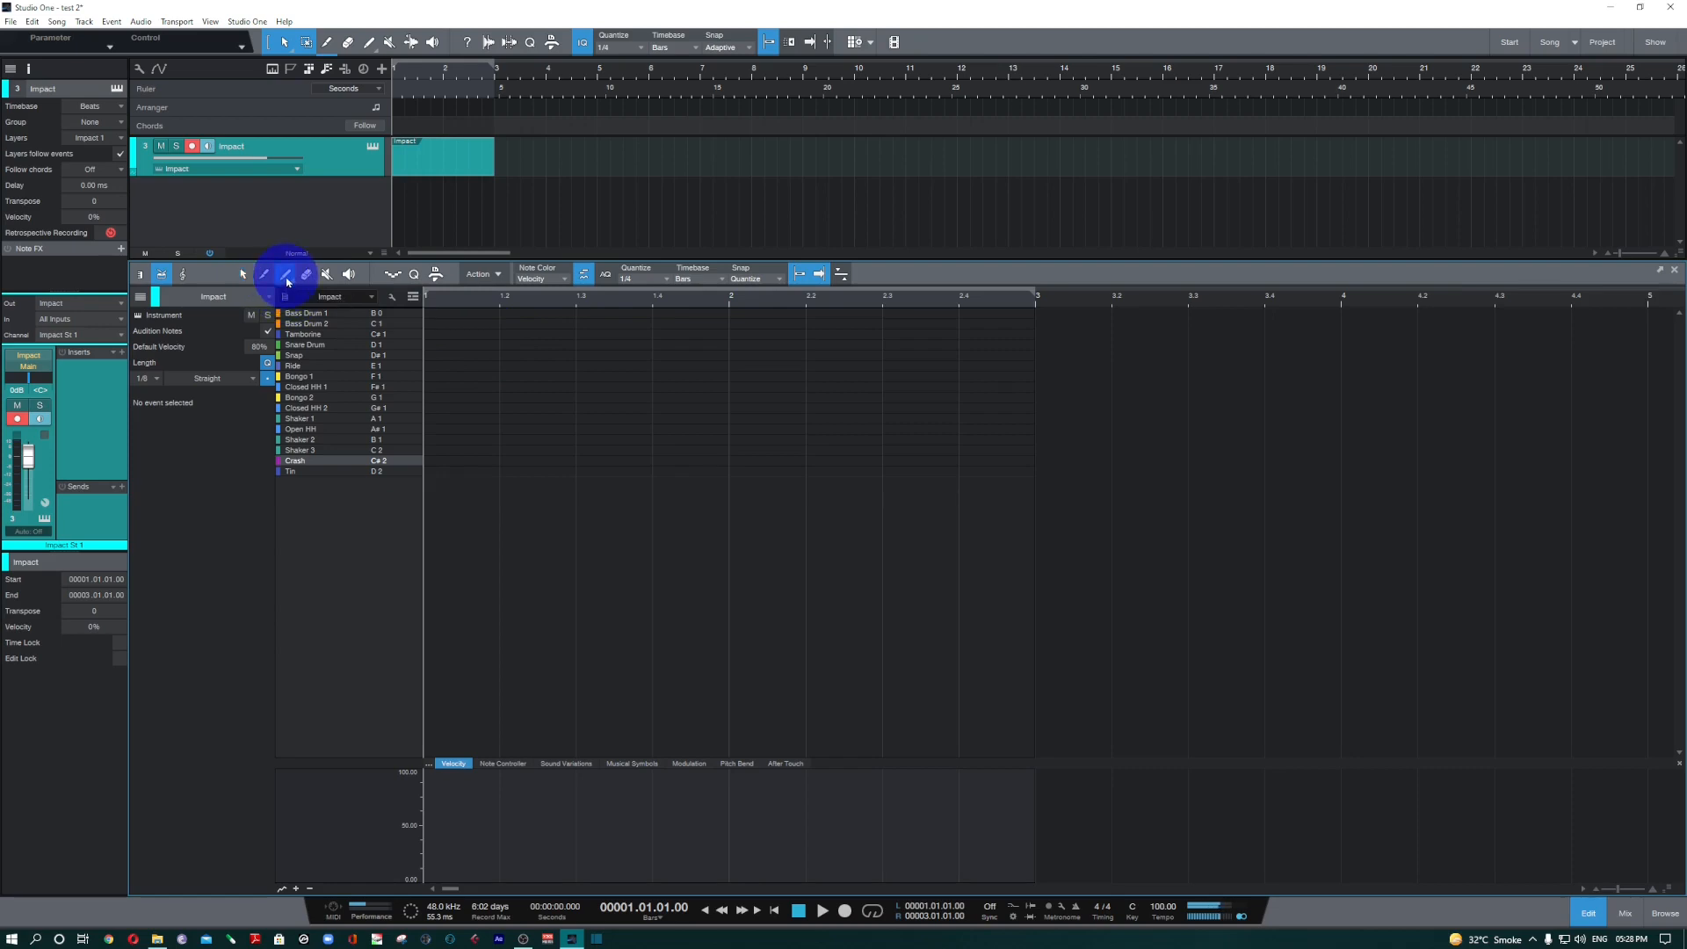
{"action": "left_click", "coordinate": [441, 315]}
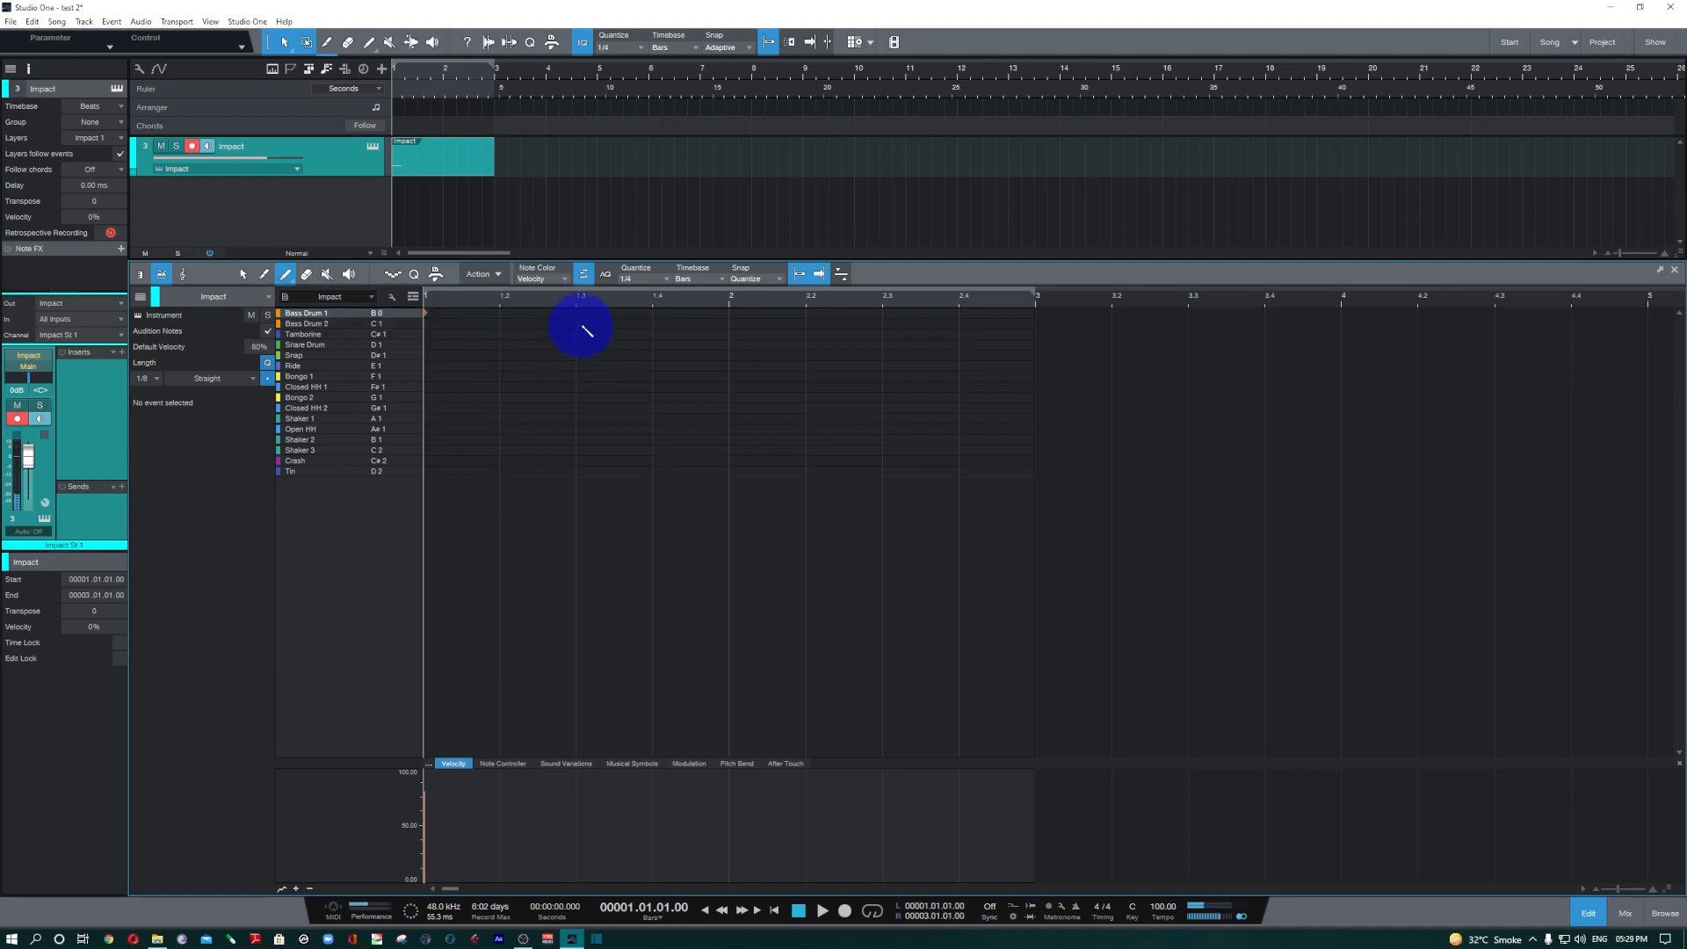
{"action": "left_click", "coordinate": [501, 313]}
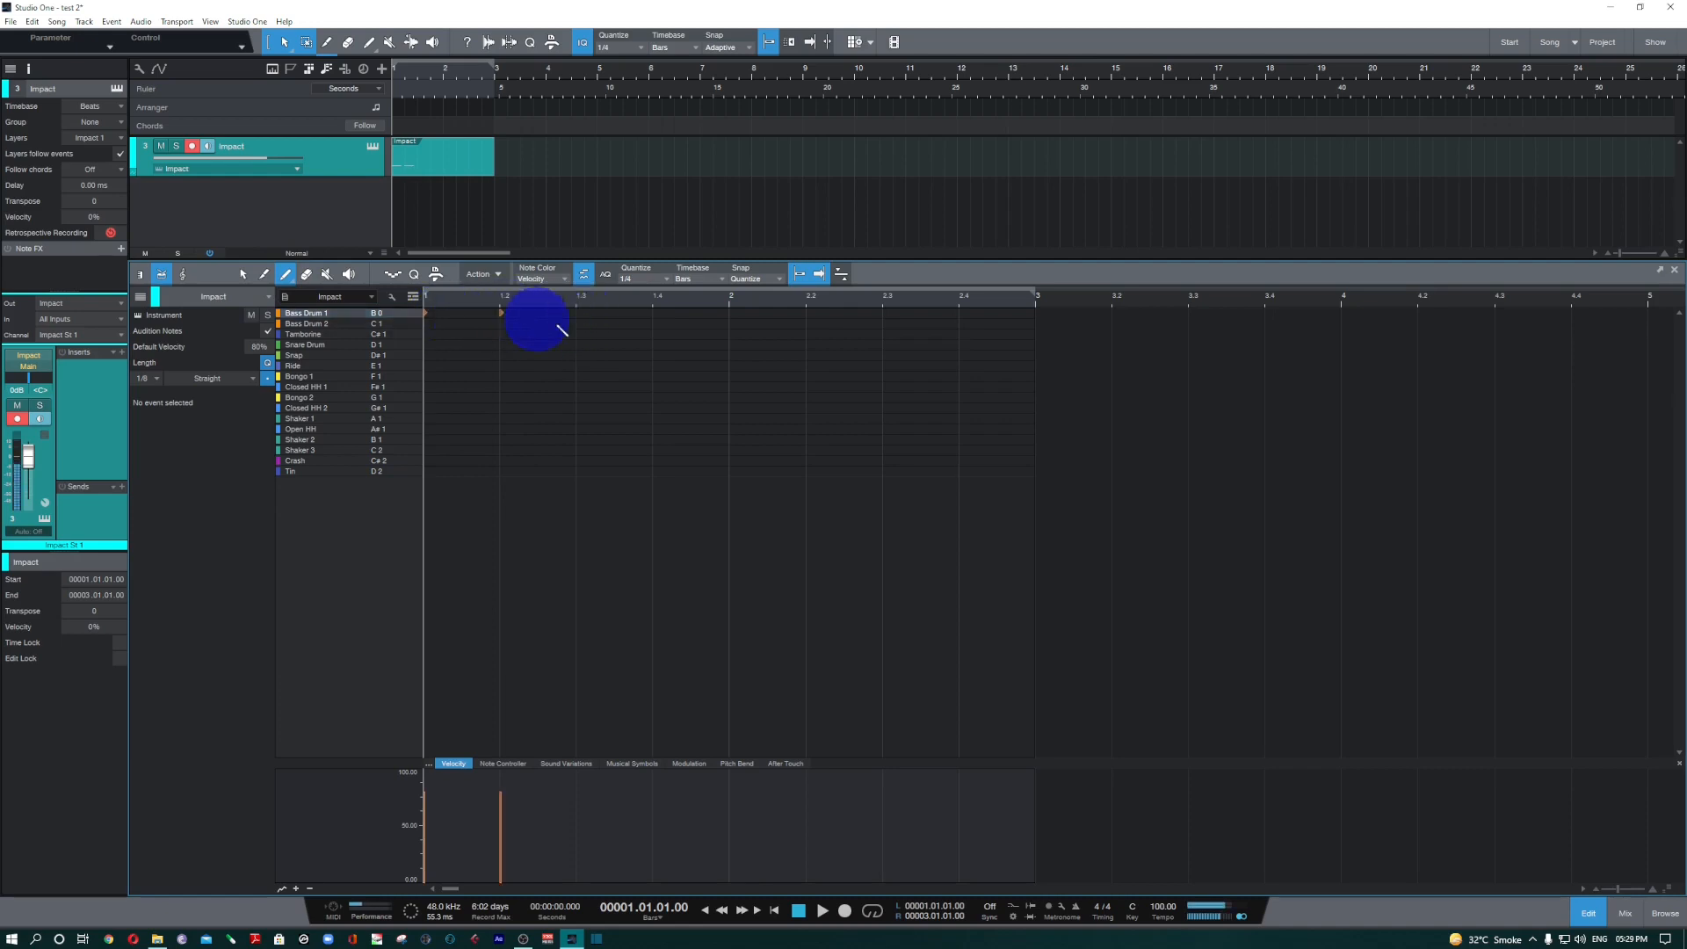
{"action": "left_click", "coordinate": [586, 314]}
{"action": "left_click", "coordinate": [667, 317]}
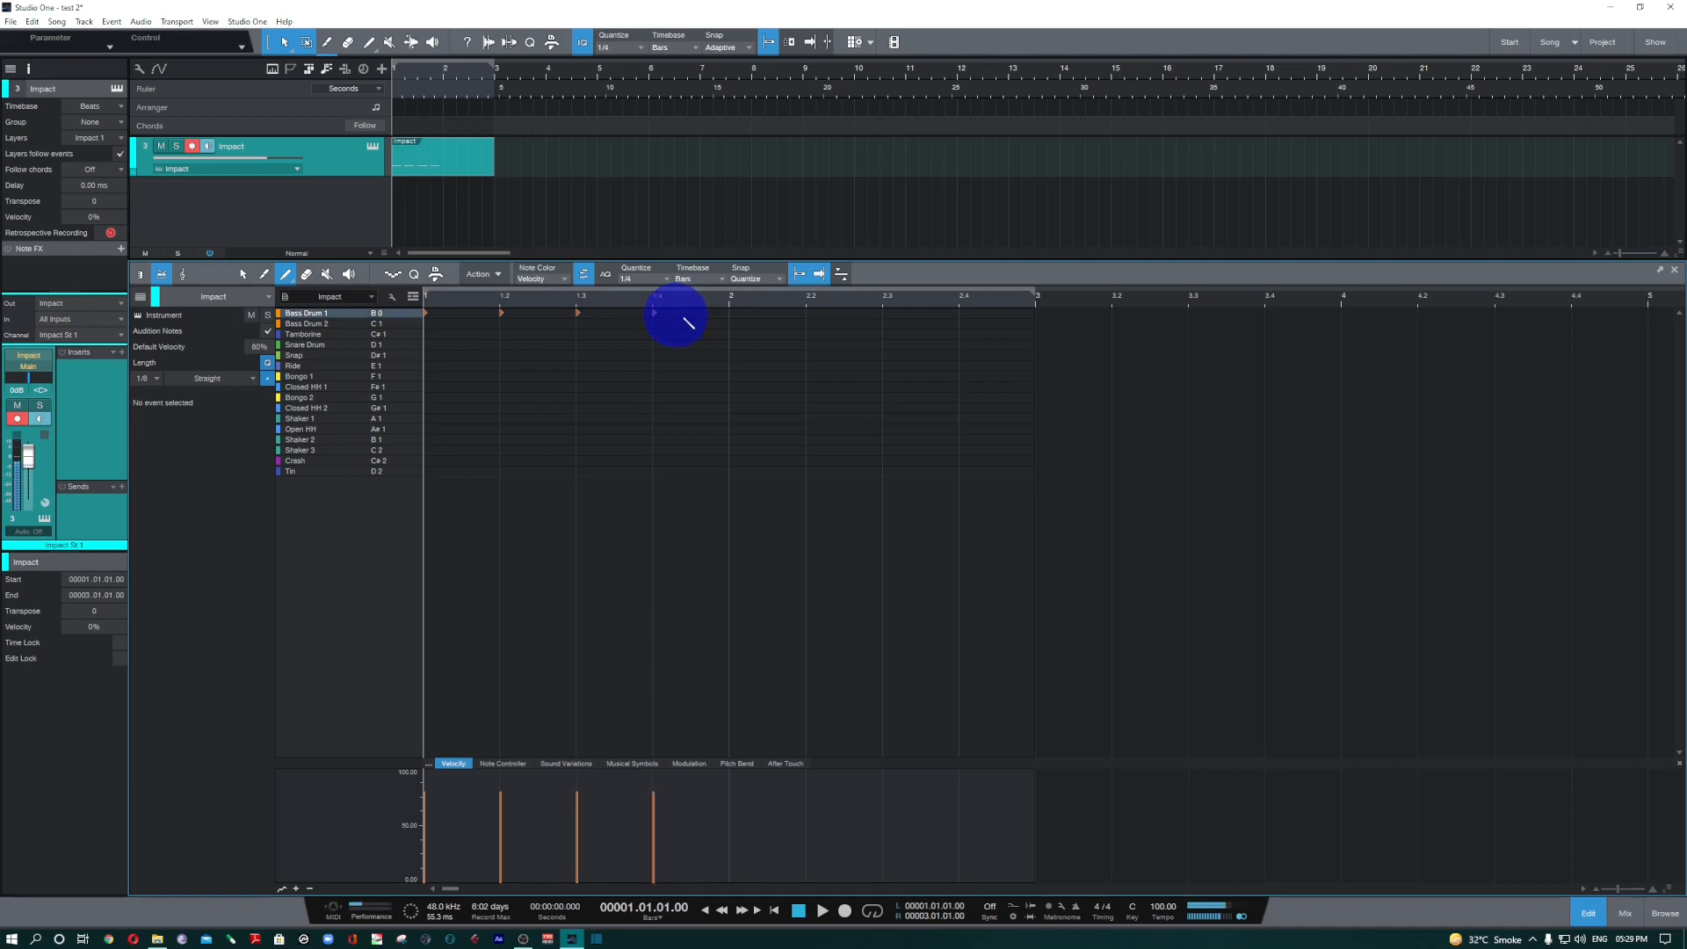
{"action": "left_click", "coordinate": [738, 314]}
{"action": "left_click", "coordinate": [812, 314]}
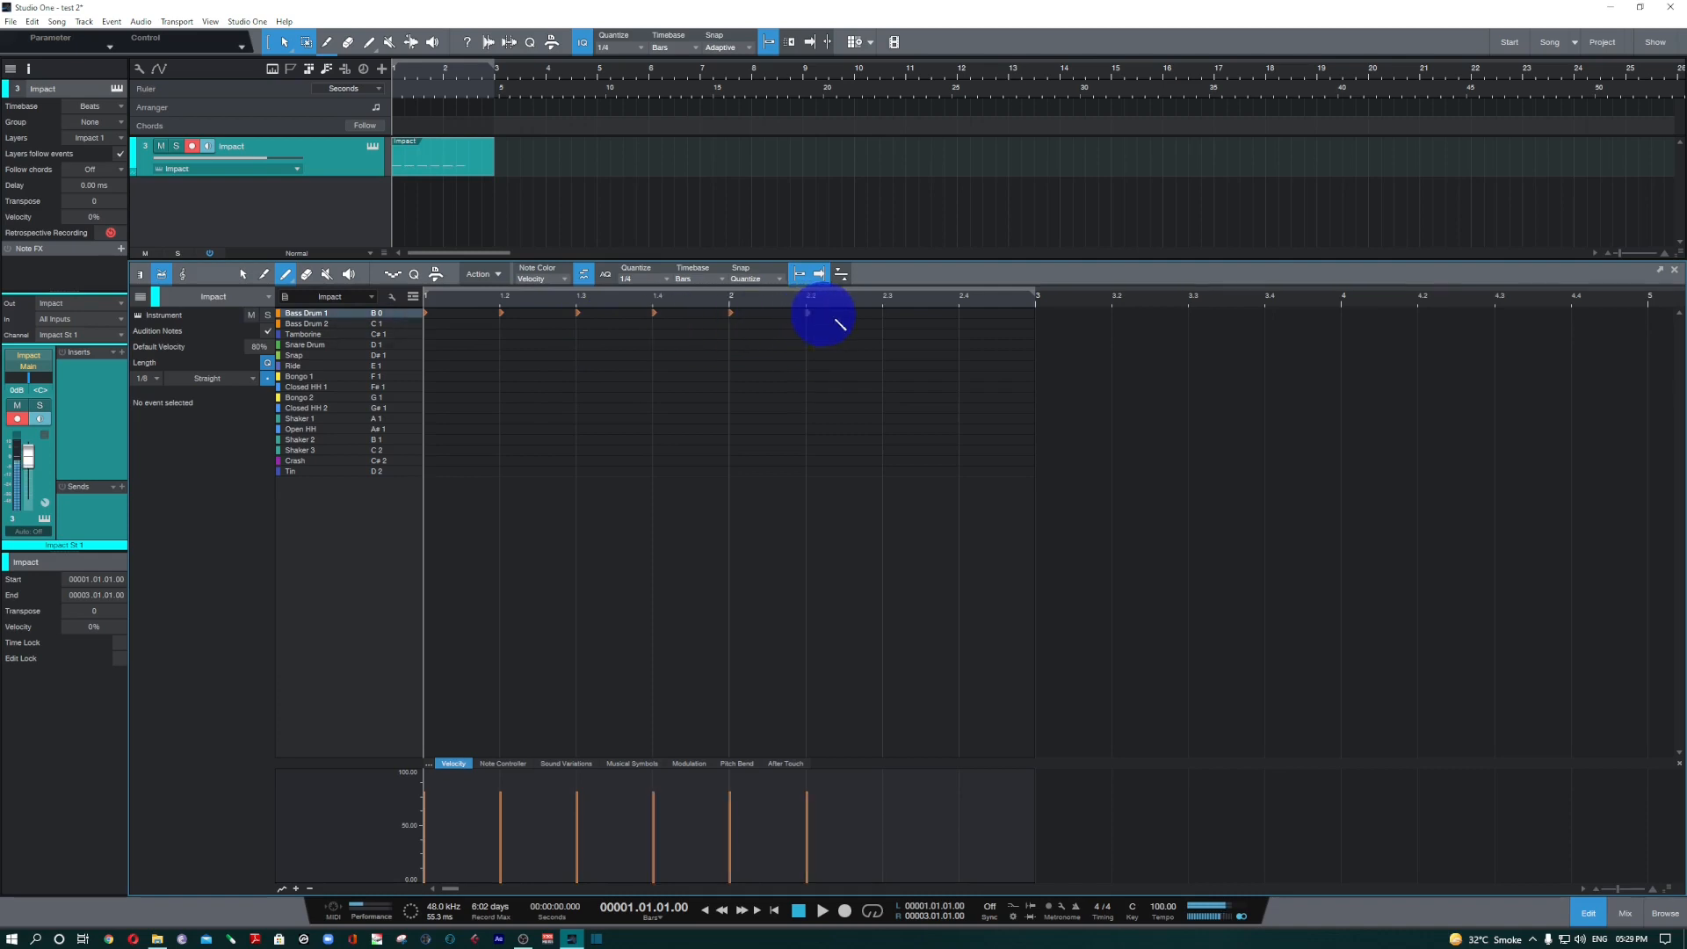
{"action": "left_click", "coordinate": [887, 314]}
{"action": "left_click", "coordinate": [966, 314]}
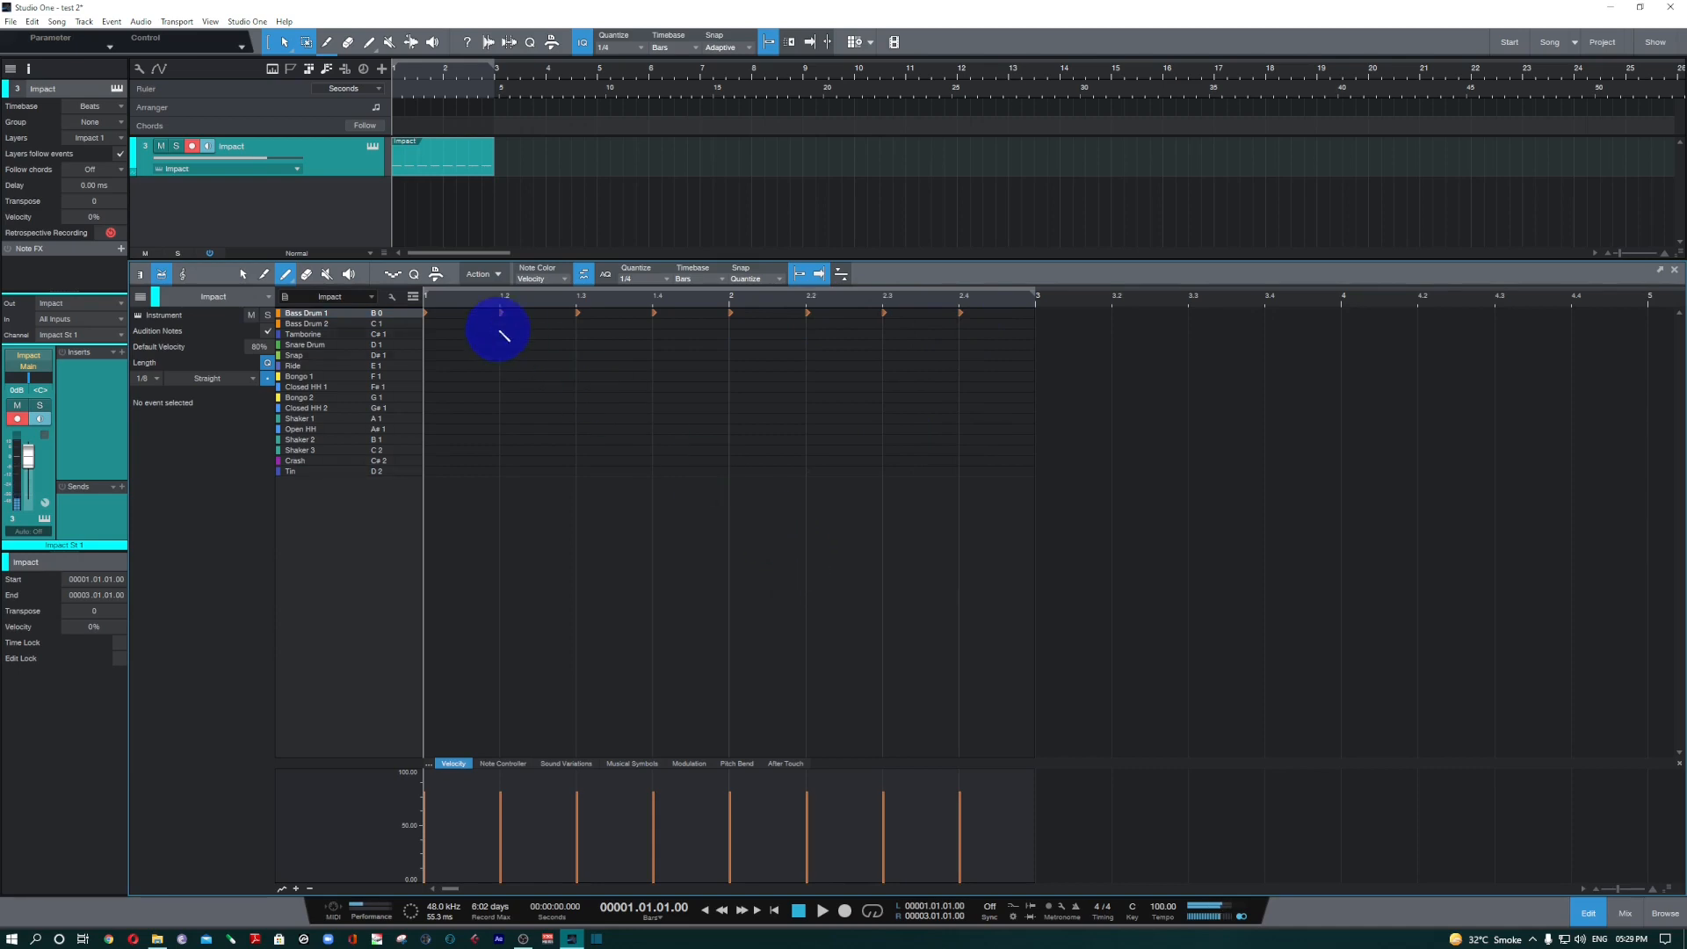
Paint Snare Drum hits on beats 2 and 4 of bars 1 and 2.
{"action": "left_click", "coordinate": [336, 347]}
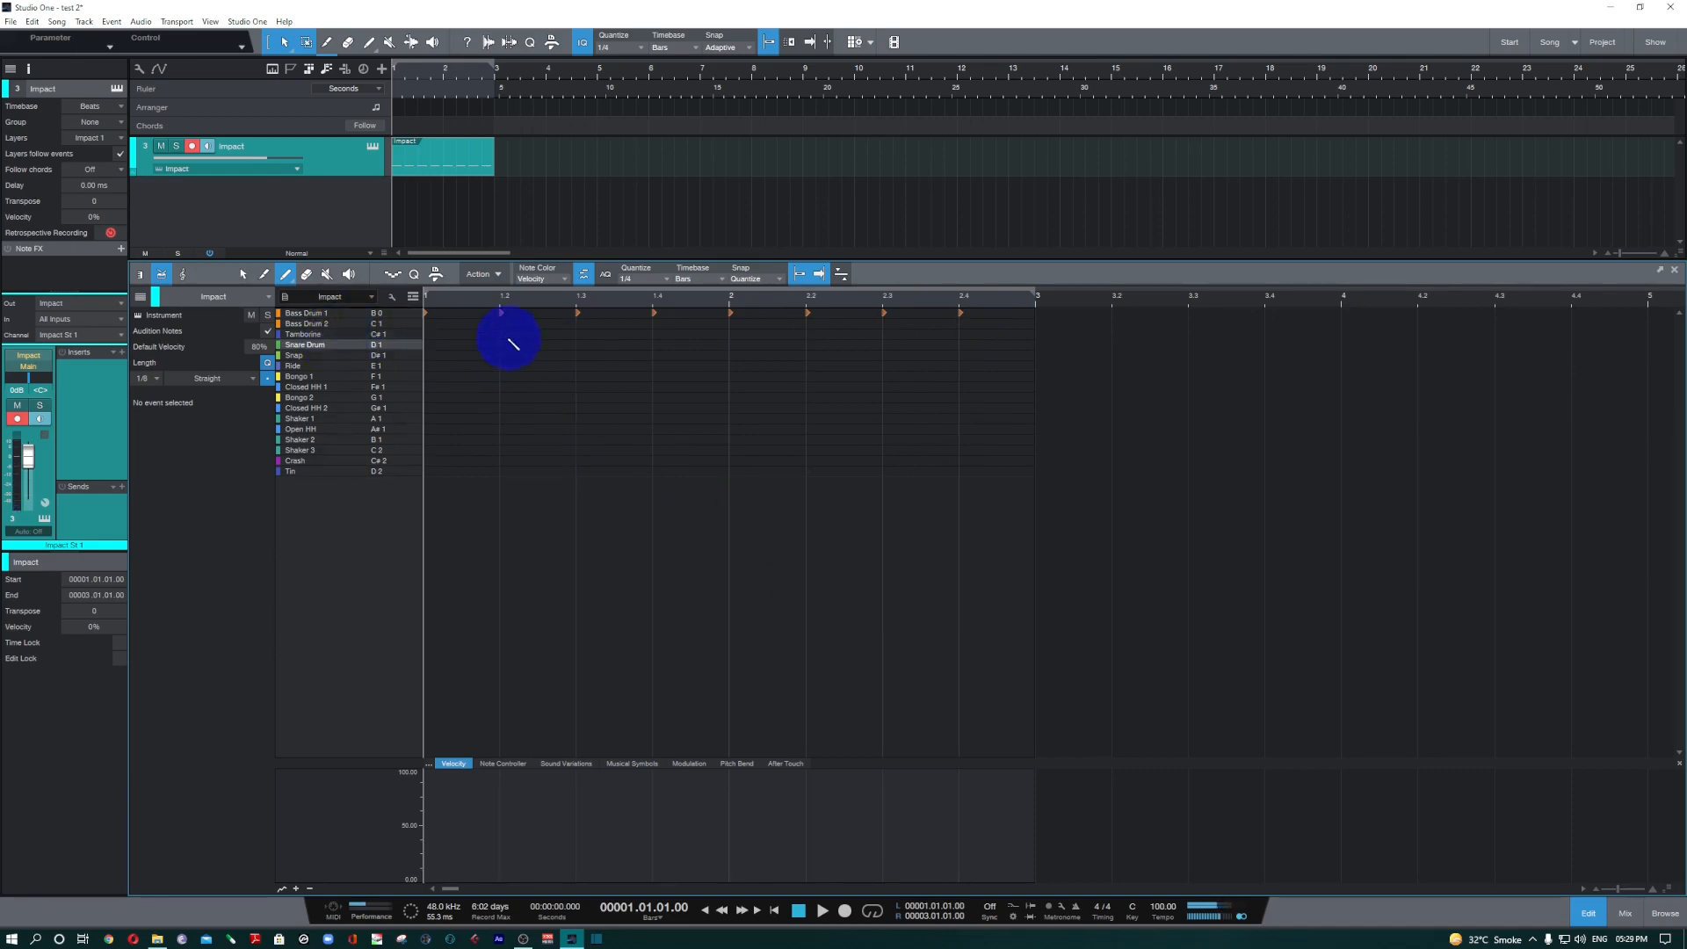
{"action": "left_click", "coordinate": [501, 344]}
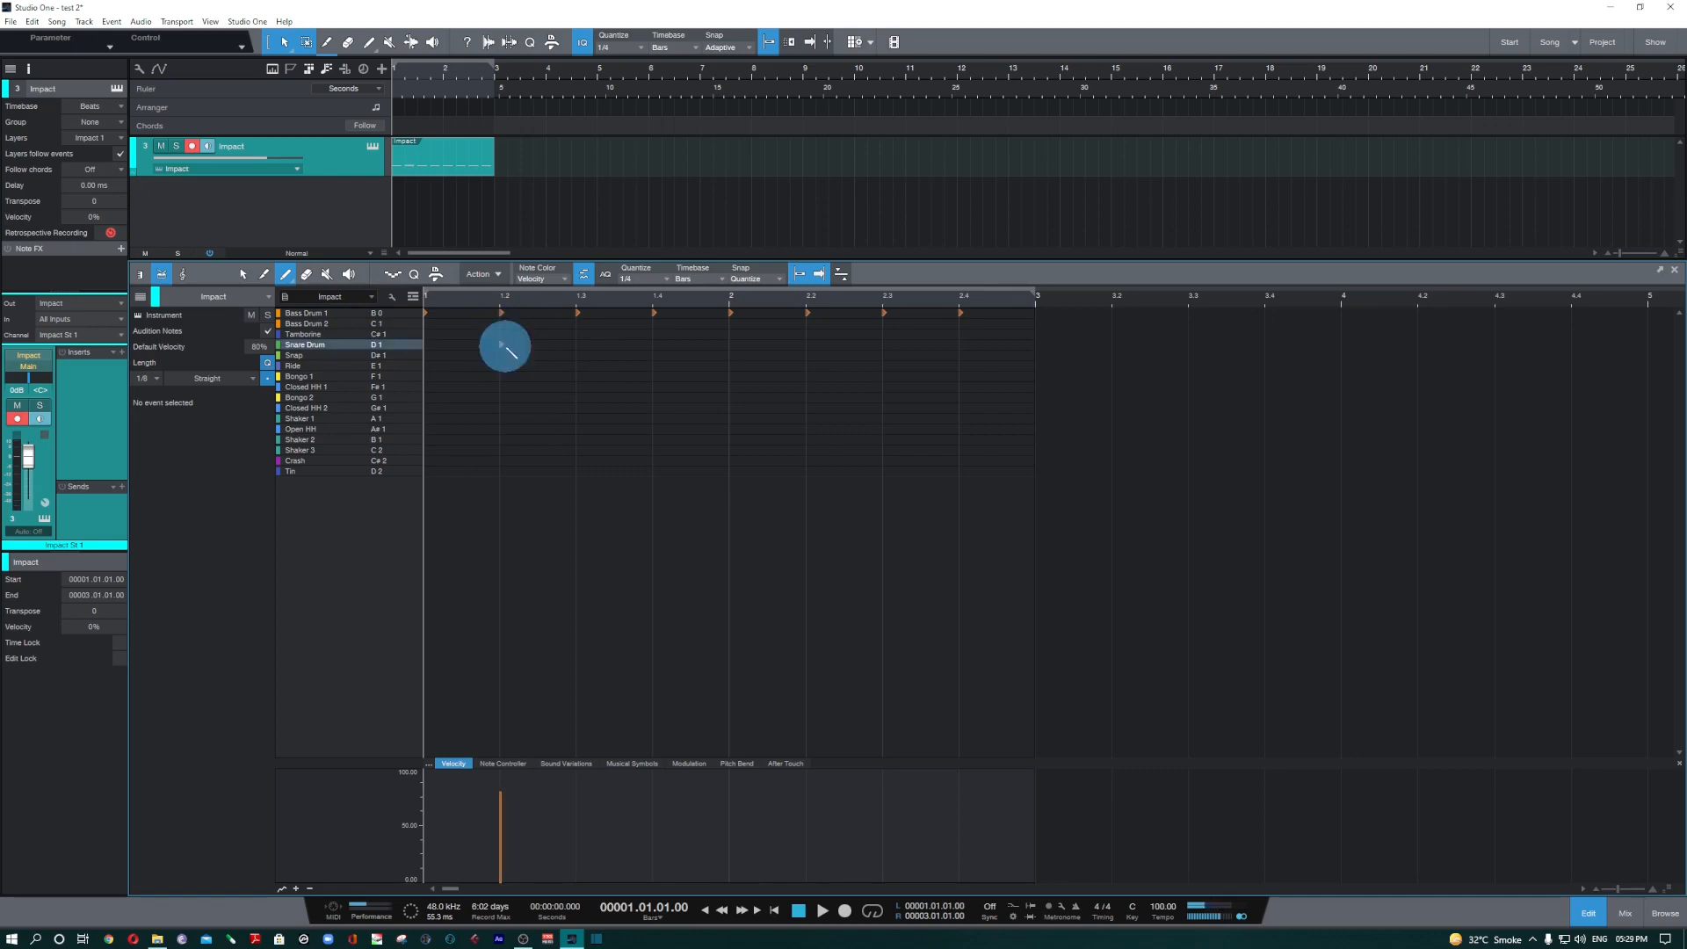
{"action": "left_click", "coordinate": [654, 344]}
{"action": "left_click", "coordinate": [819, 346]}
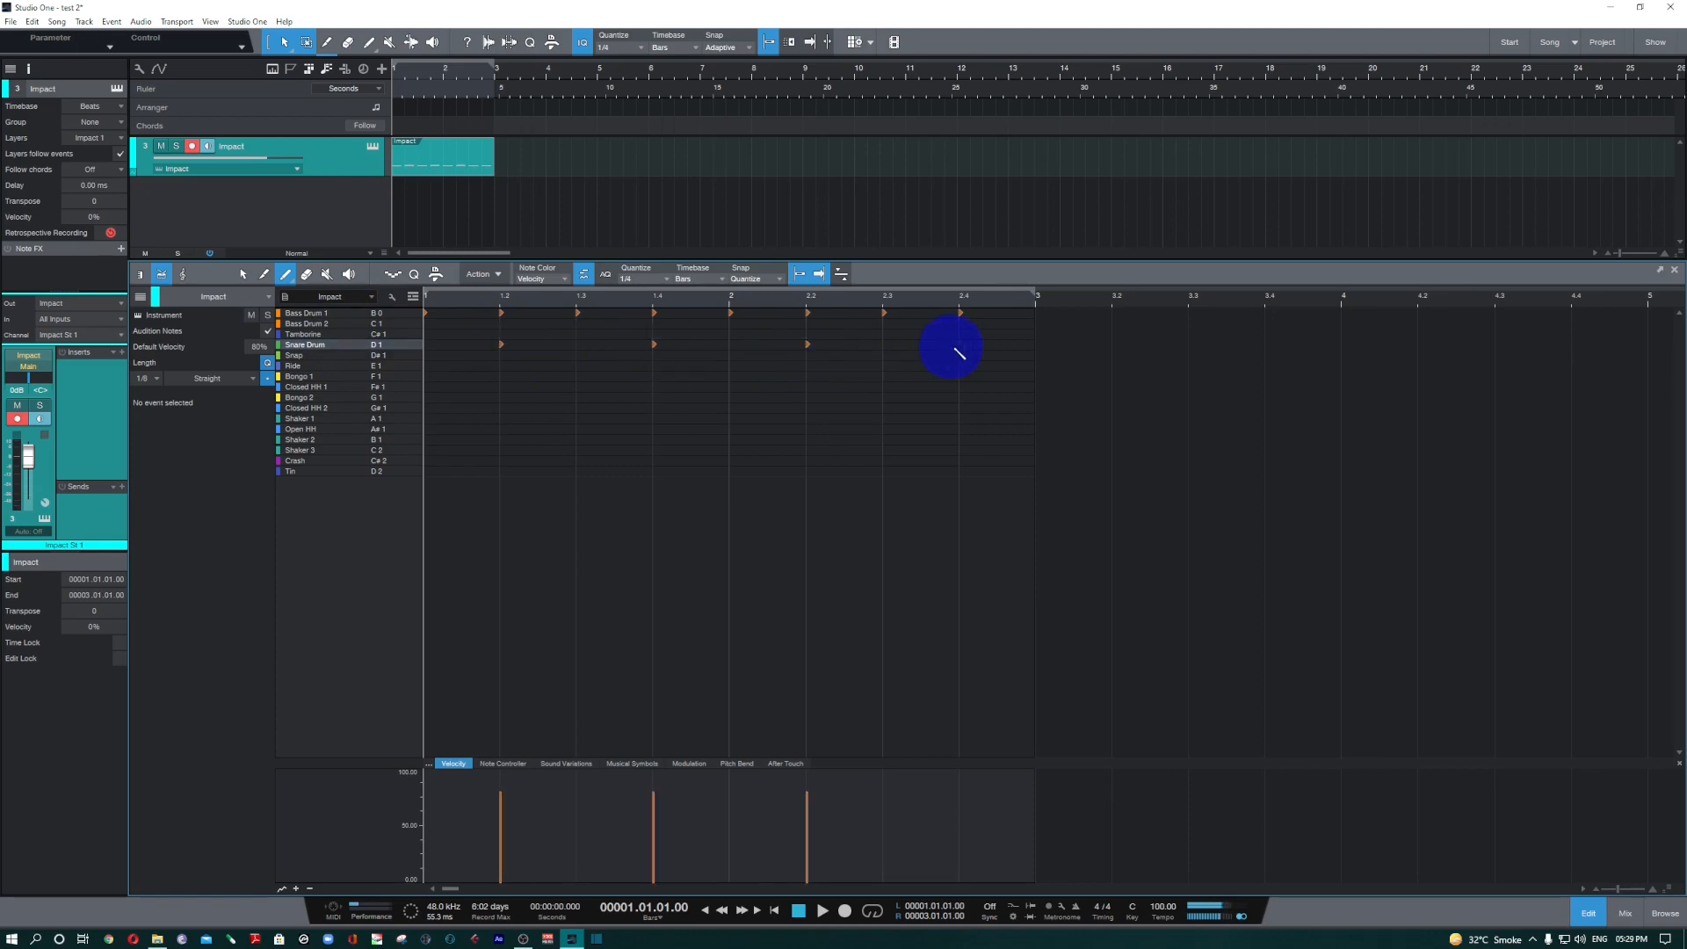
{"action": "left_click", "coordinate": [969, 348]}
Paint Closed HH 1 hits on every beat of bars 1 and 2.
{"action": "left_click", "coordinate": [353, 367]}
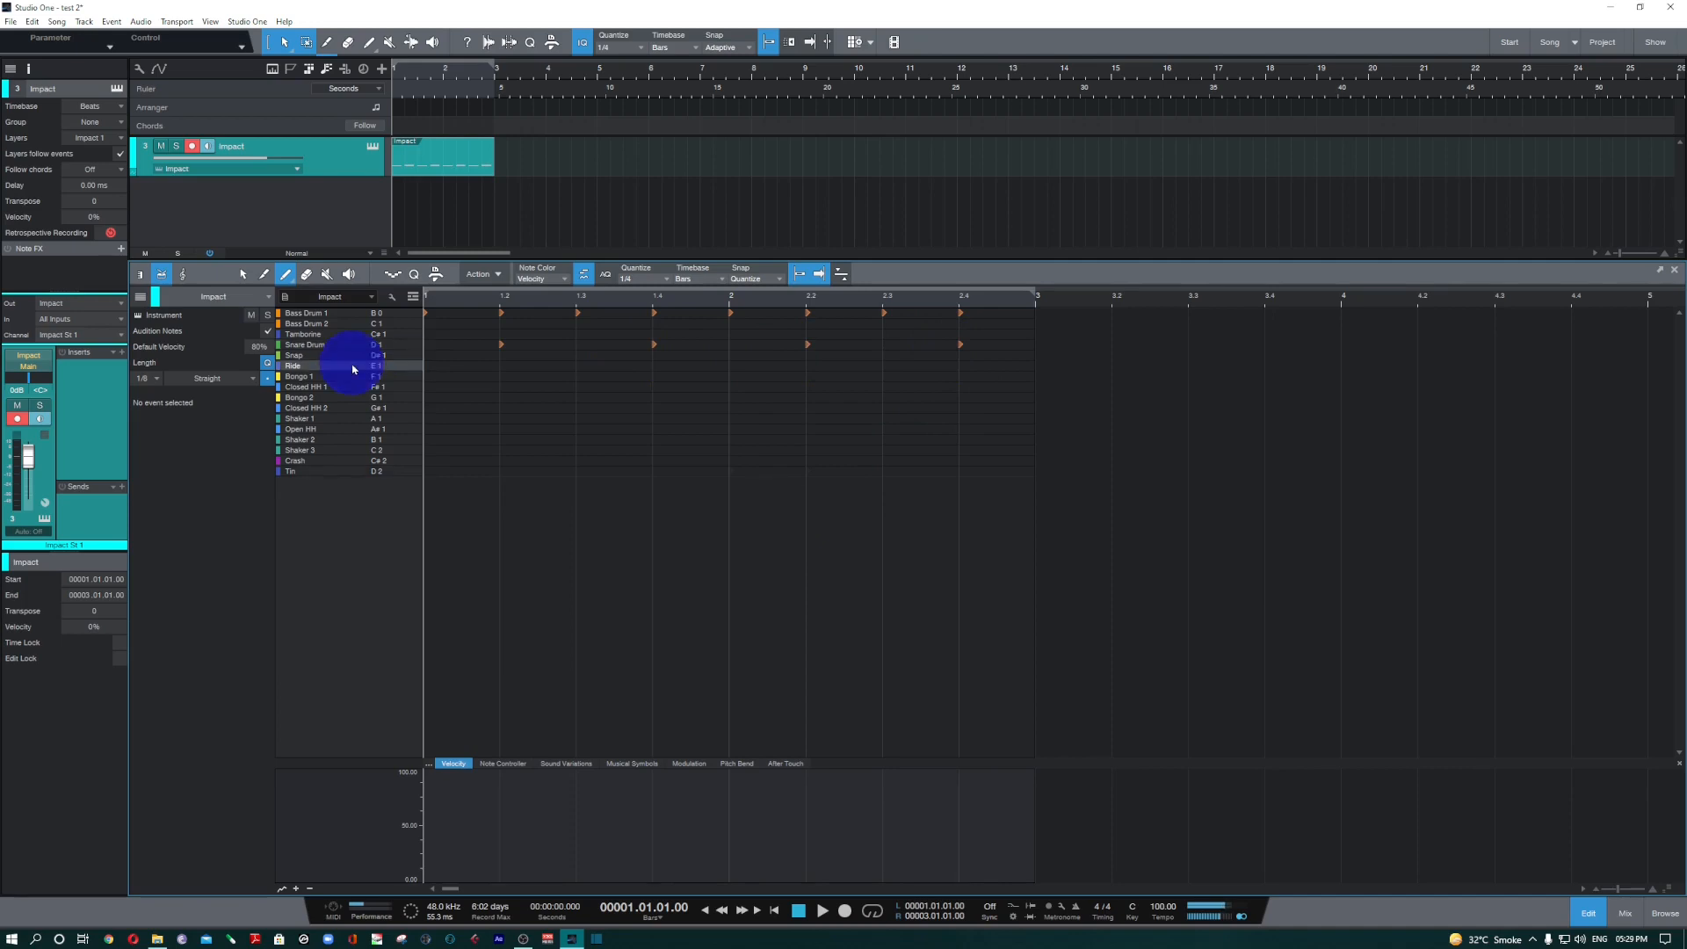
{"action": "left_click", "coordinate": [351, 387]}
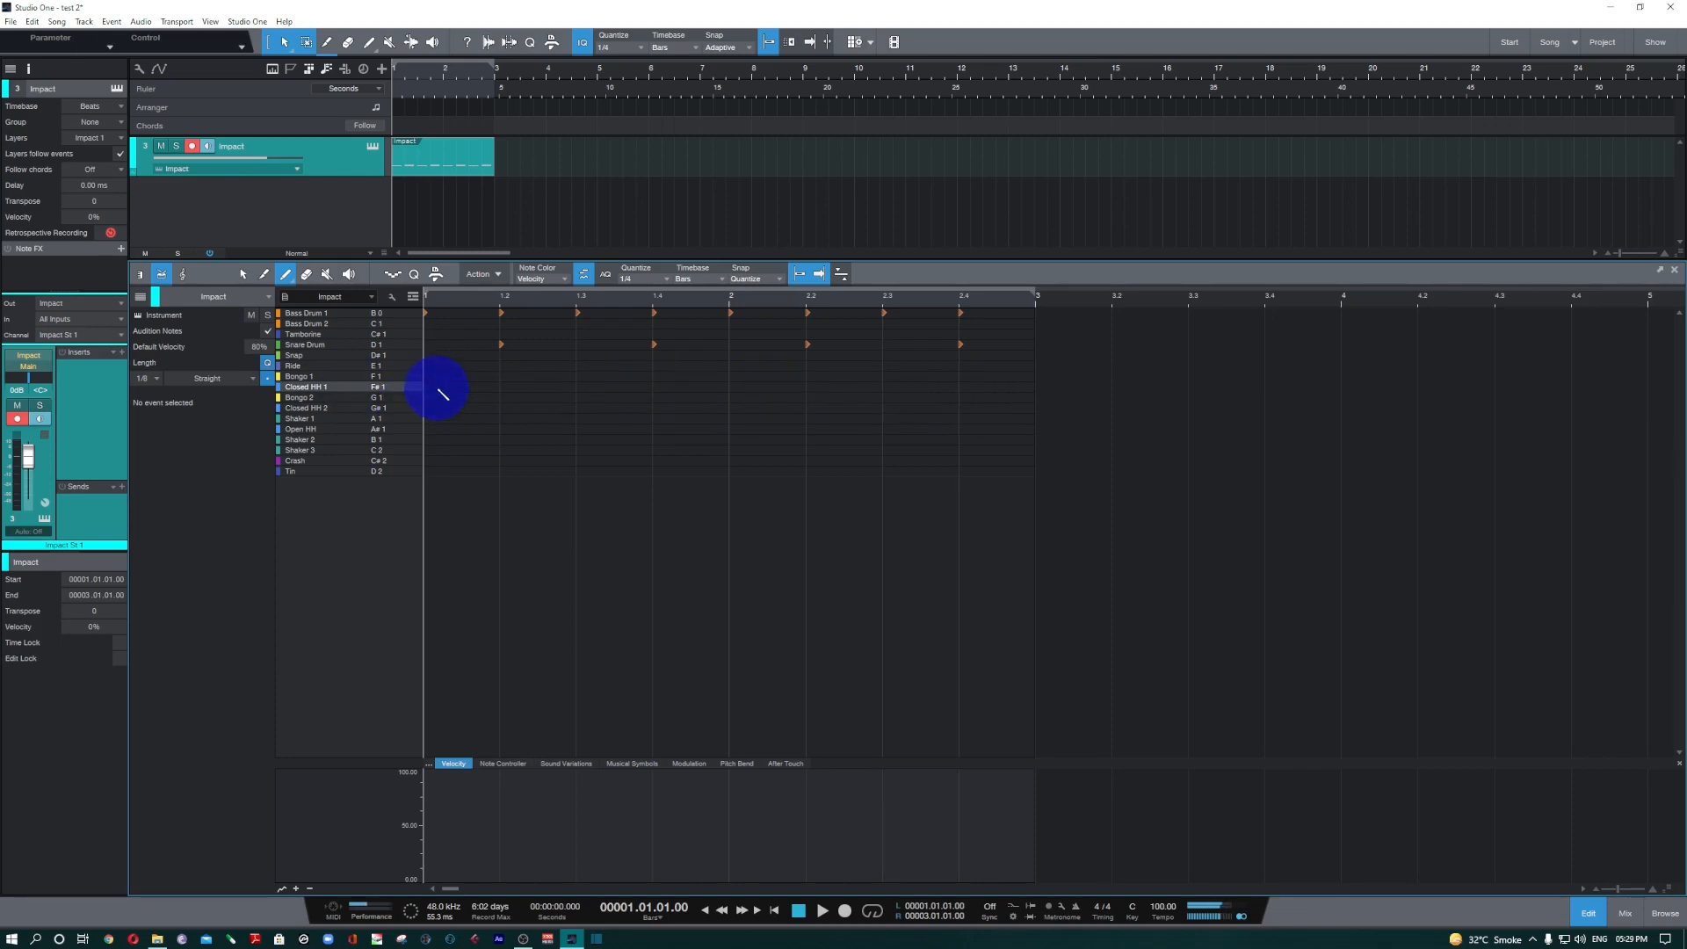
{"action": "left_click_drag", "start_coordinate": [442, 392], "coordinate": [963, 399]}
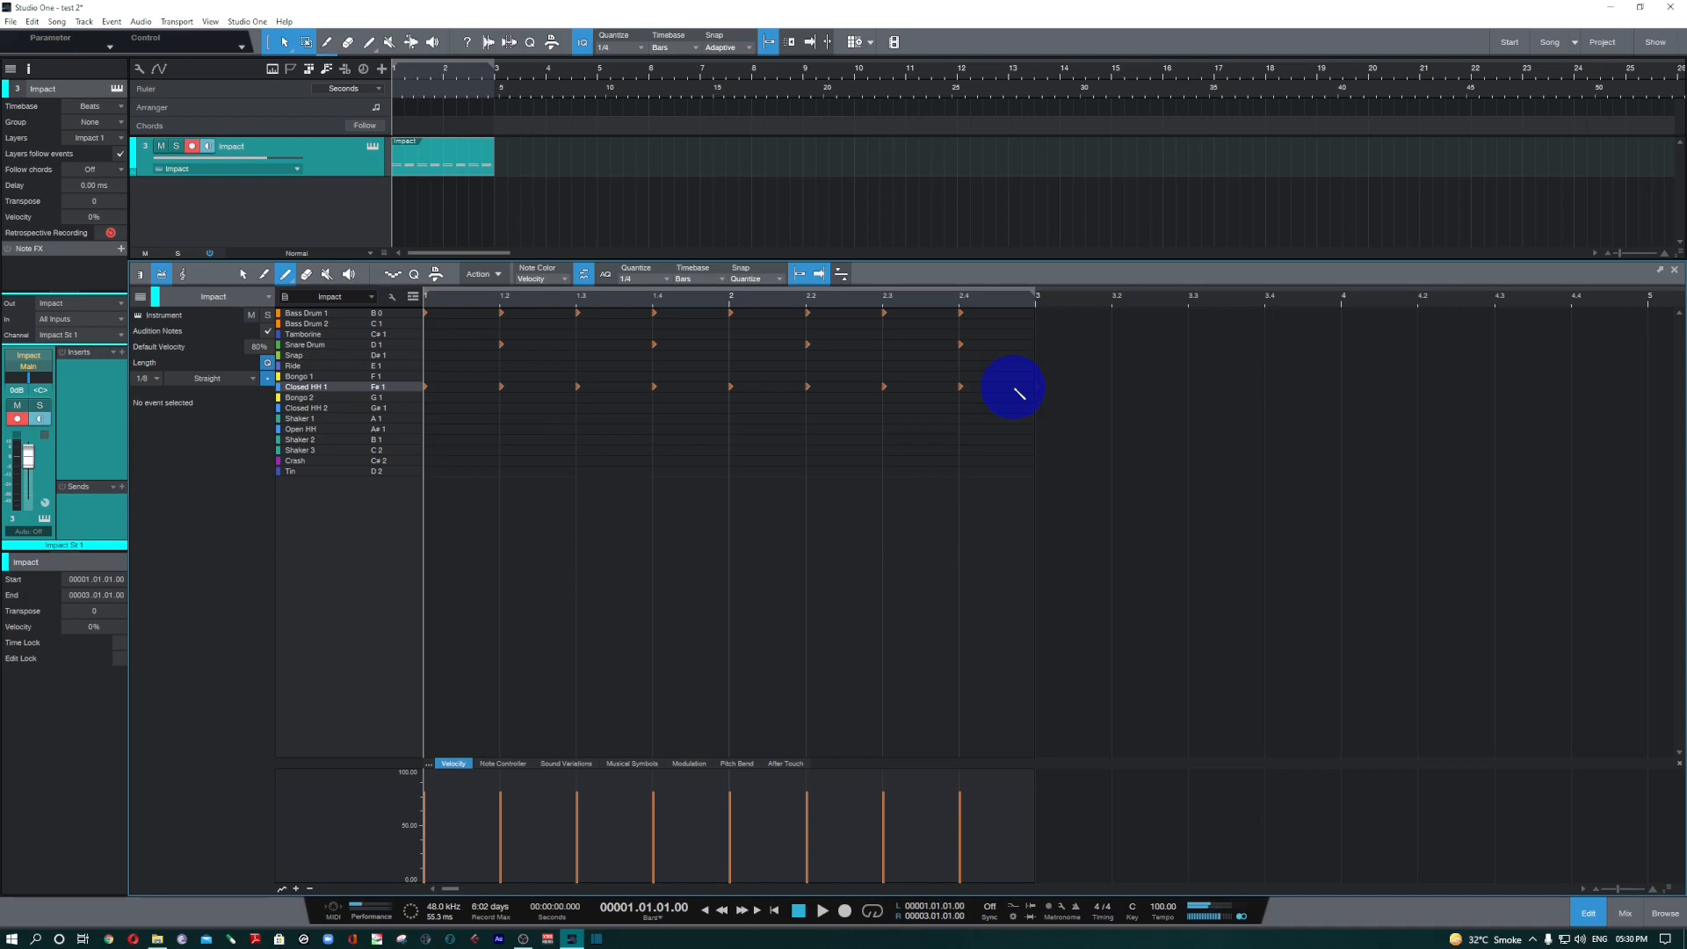
Undo the quarter-note Closed HH 1 hits, set the quantize value to 1/16, and paint sixteenth-note Closed HH 1 hits across bars 1 and 2.
{"action": "left_click", "coordinate": [640, 283]}
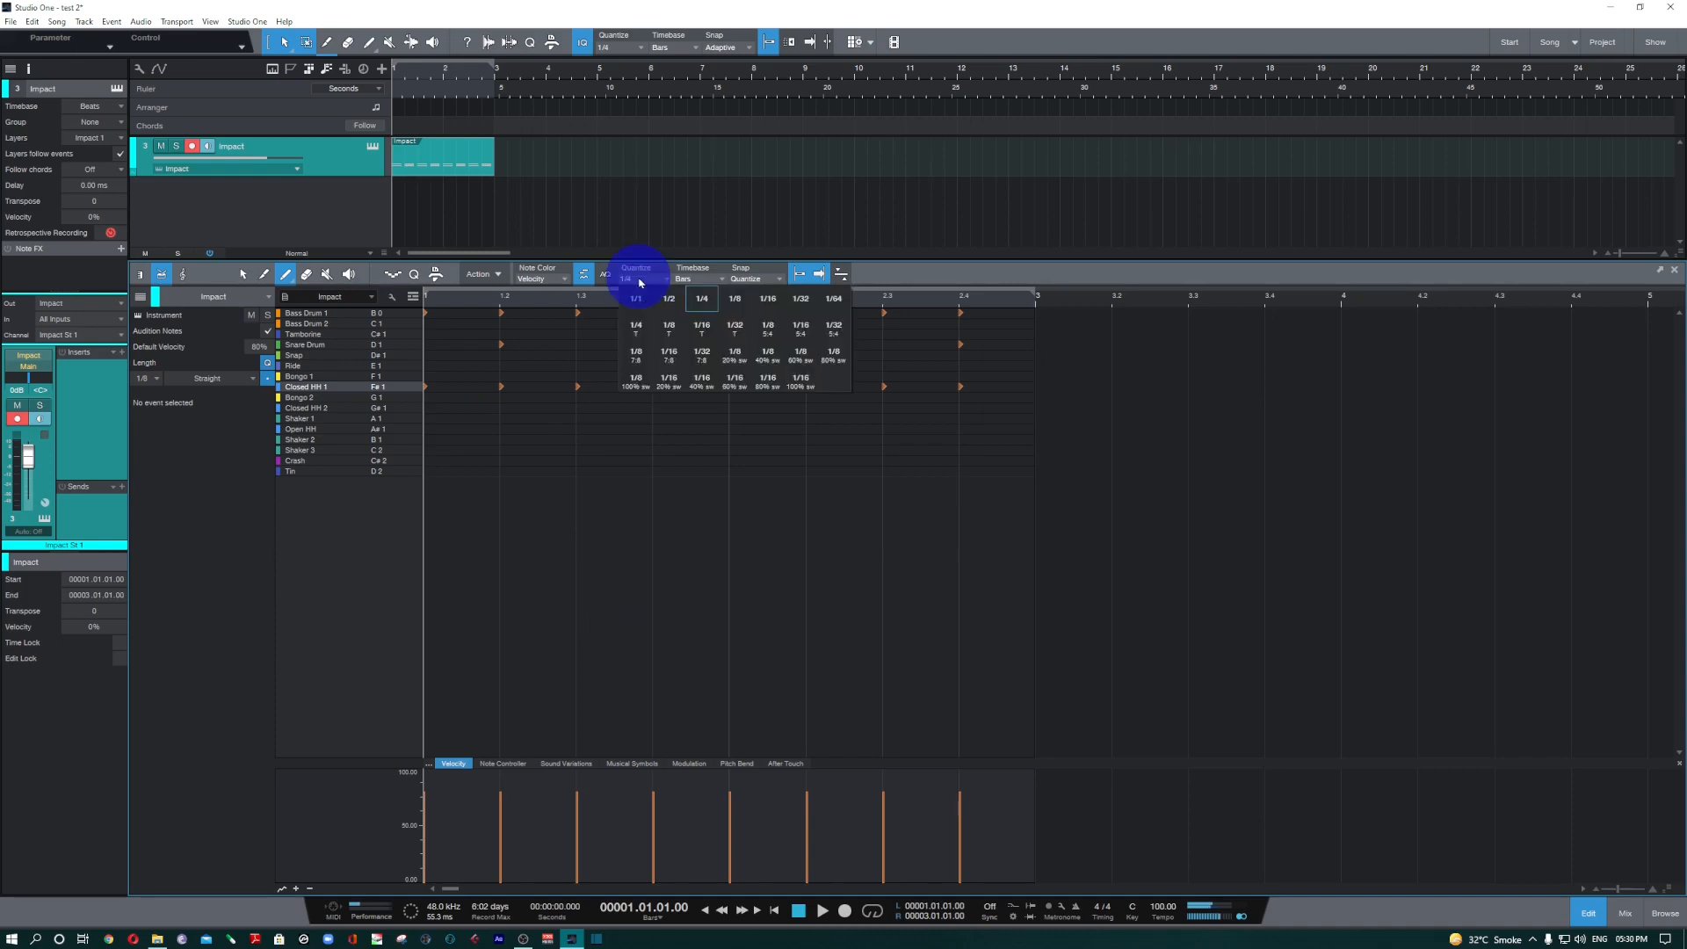
{"action": "left_click", "coordinate": [767, 303]}
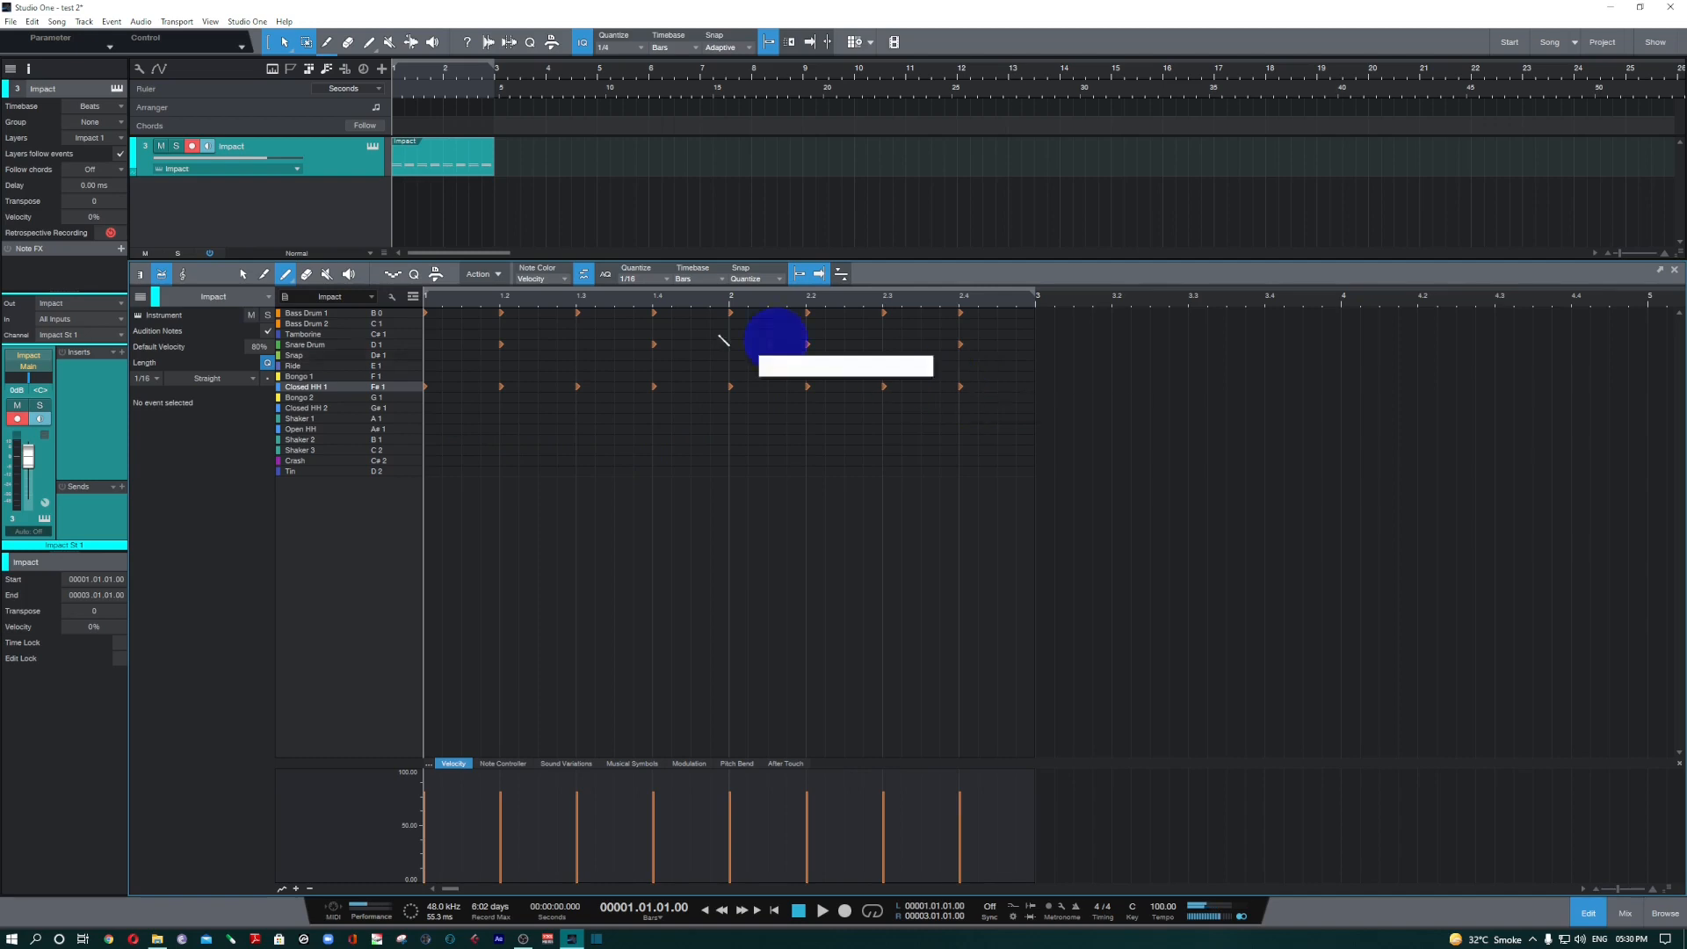
{"action": "key", "text": "ctrl+z"}
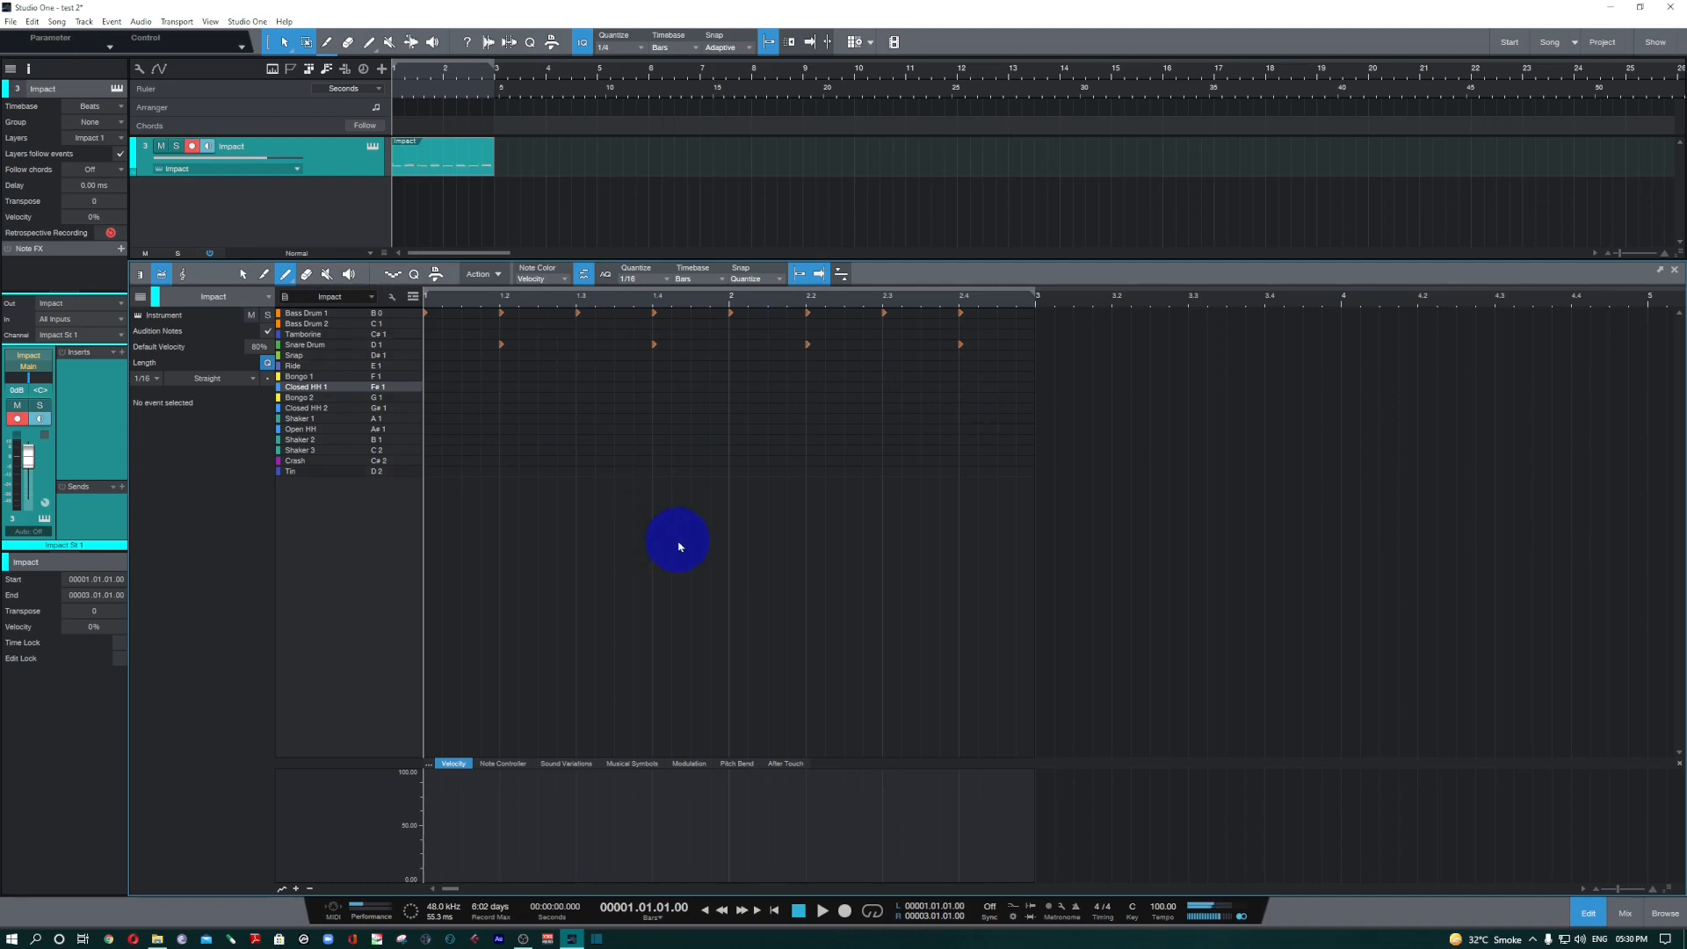
{"action": "left_click", "coordinate": [431, 387]}
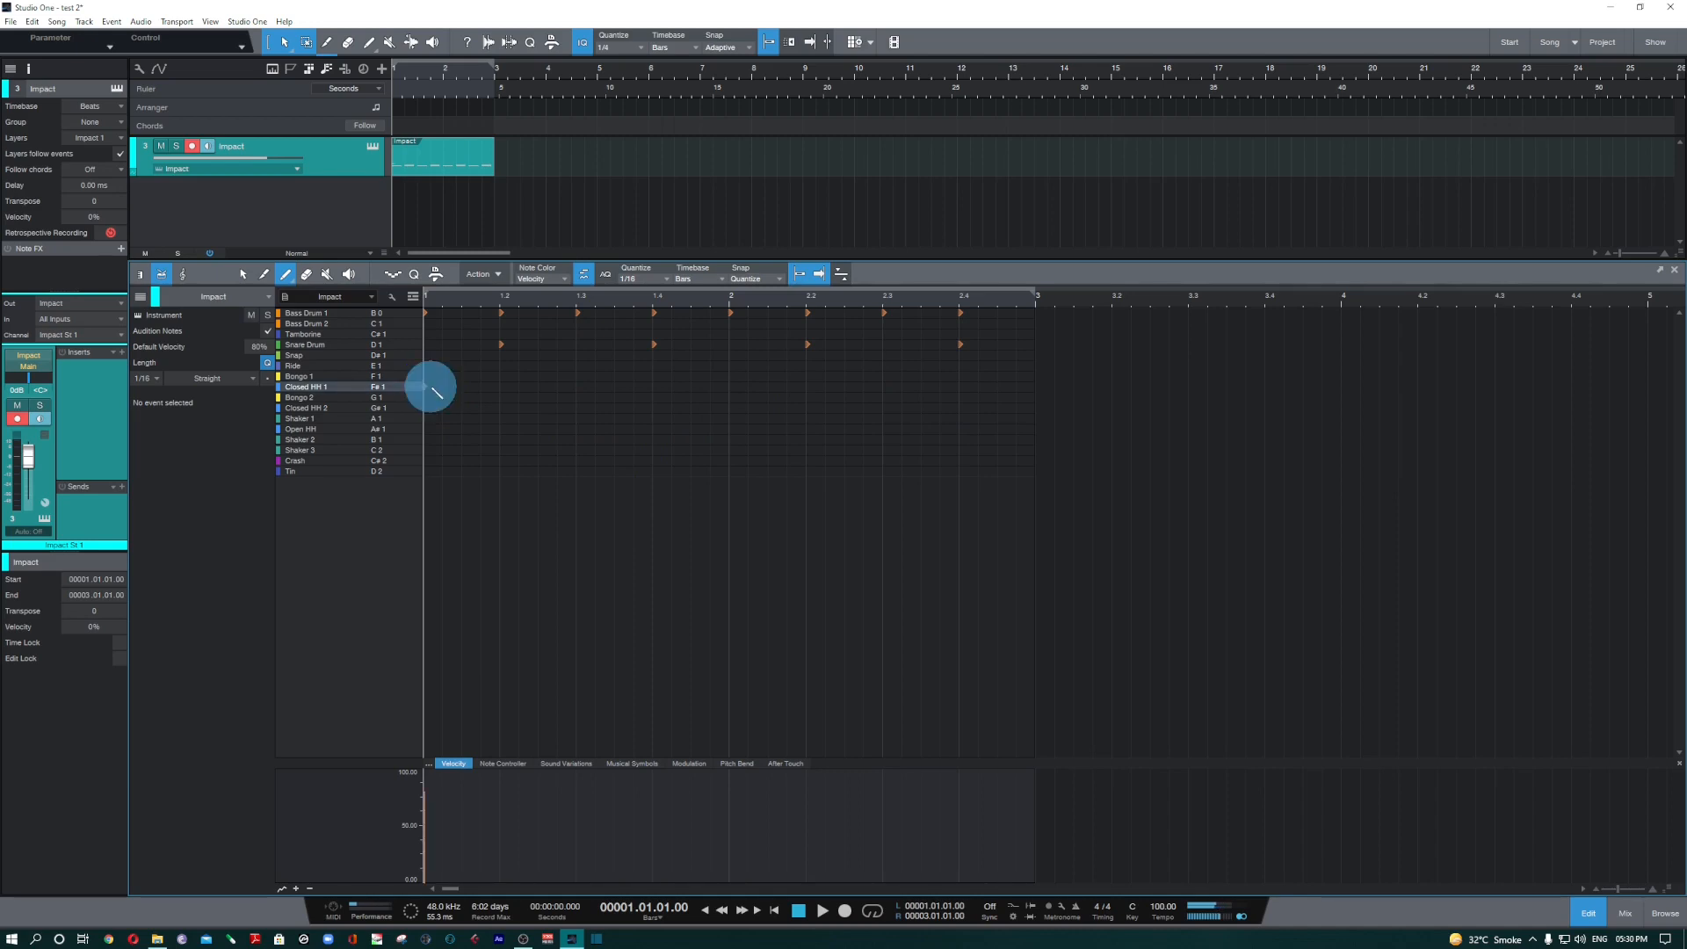
{"action": "left_click_drag", "start_coordinate": [430, 386], "coordinate": [1012, 398]}
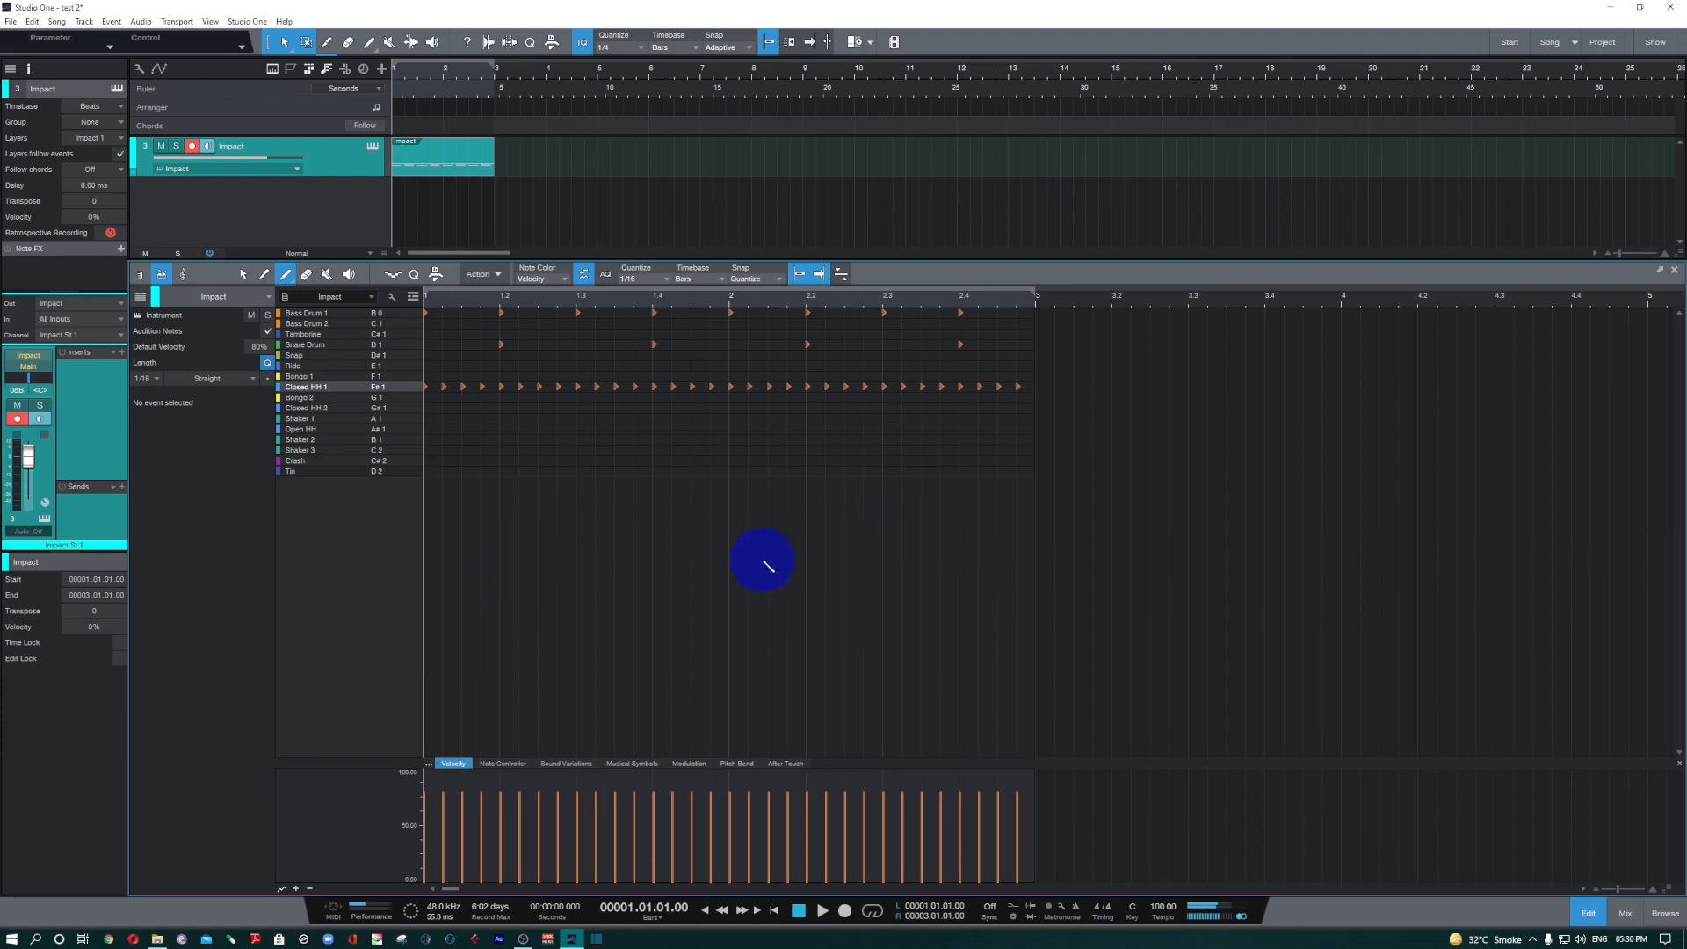
Play the pattern and audition the Closed HH 1 and Closed HH 2 sounds in the drum list.
{"action": "key", "text": "space"}
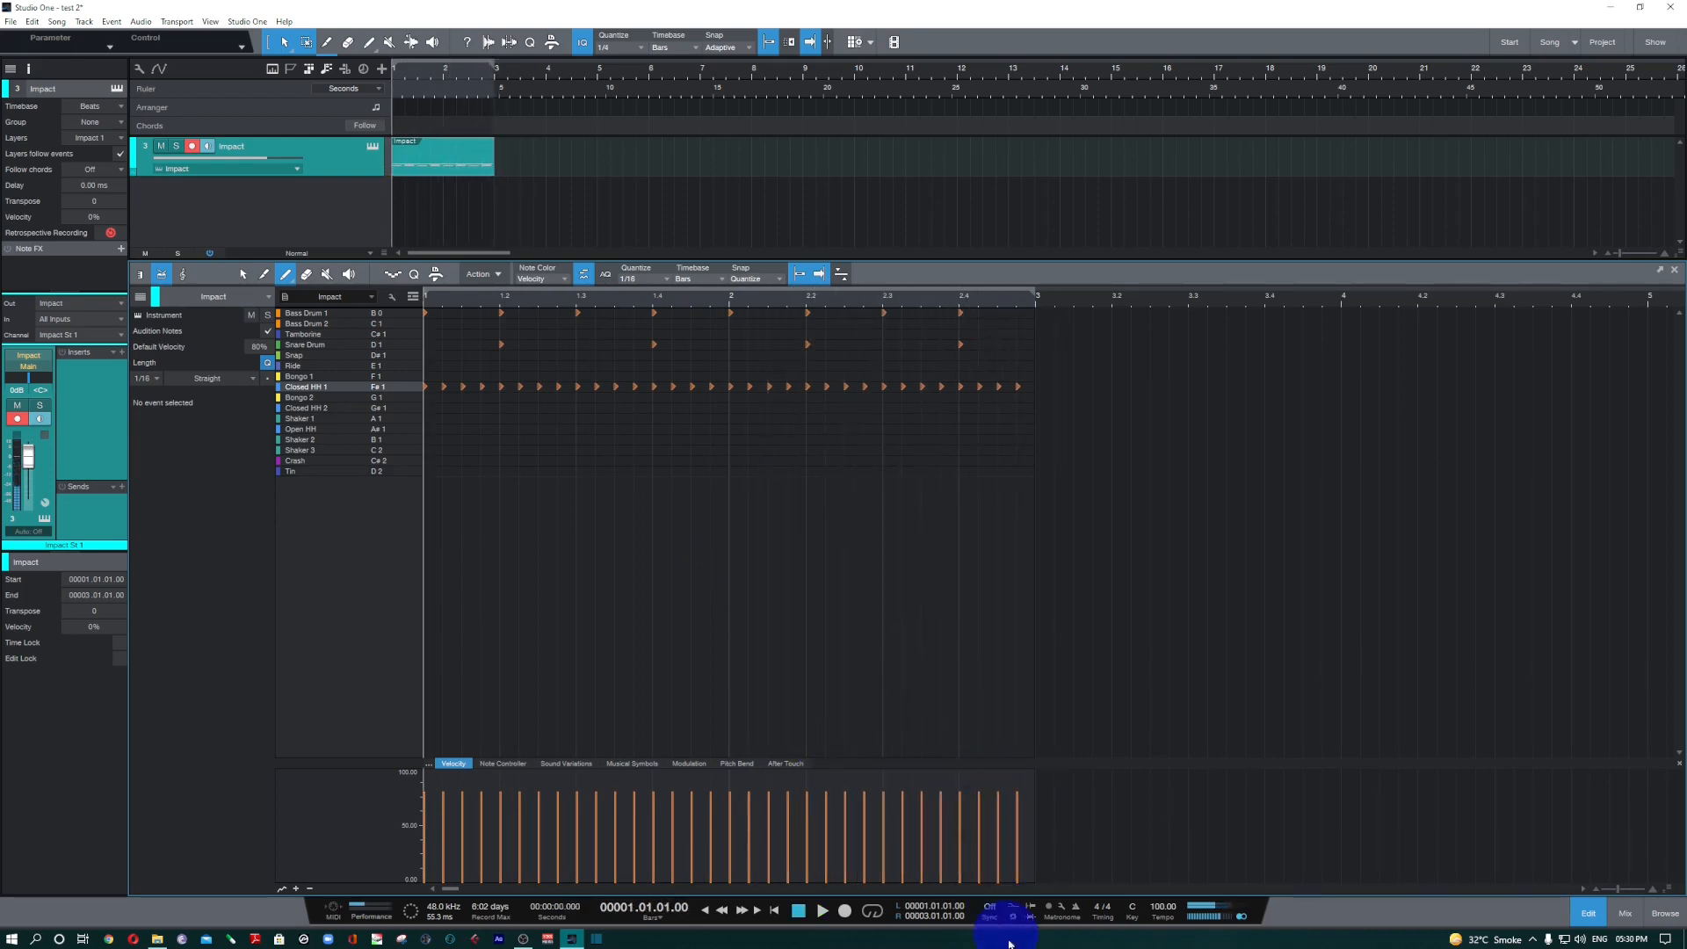
{"action": "left_click", "coordinate": [333, 409]}
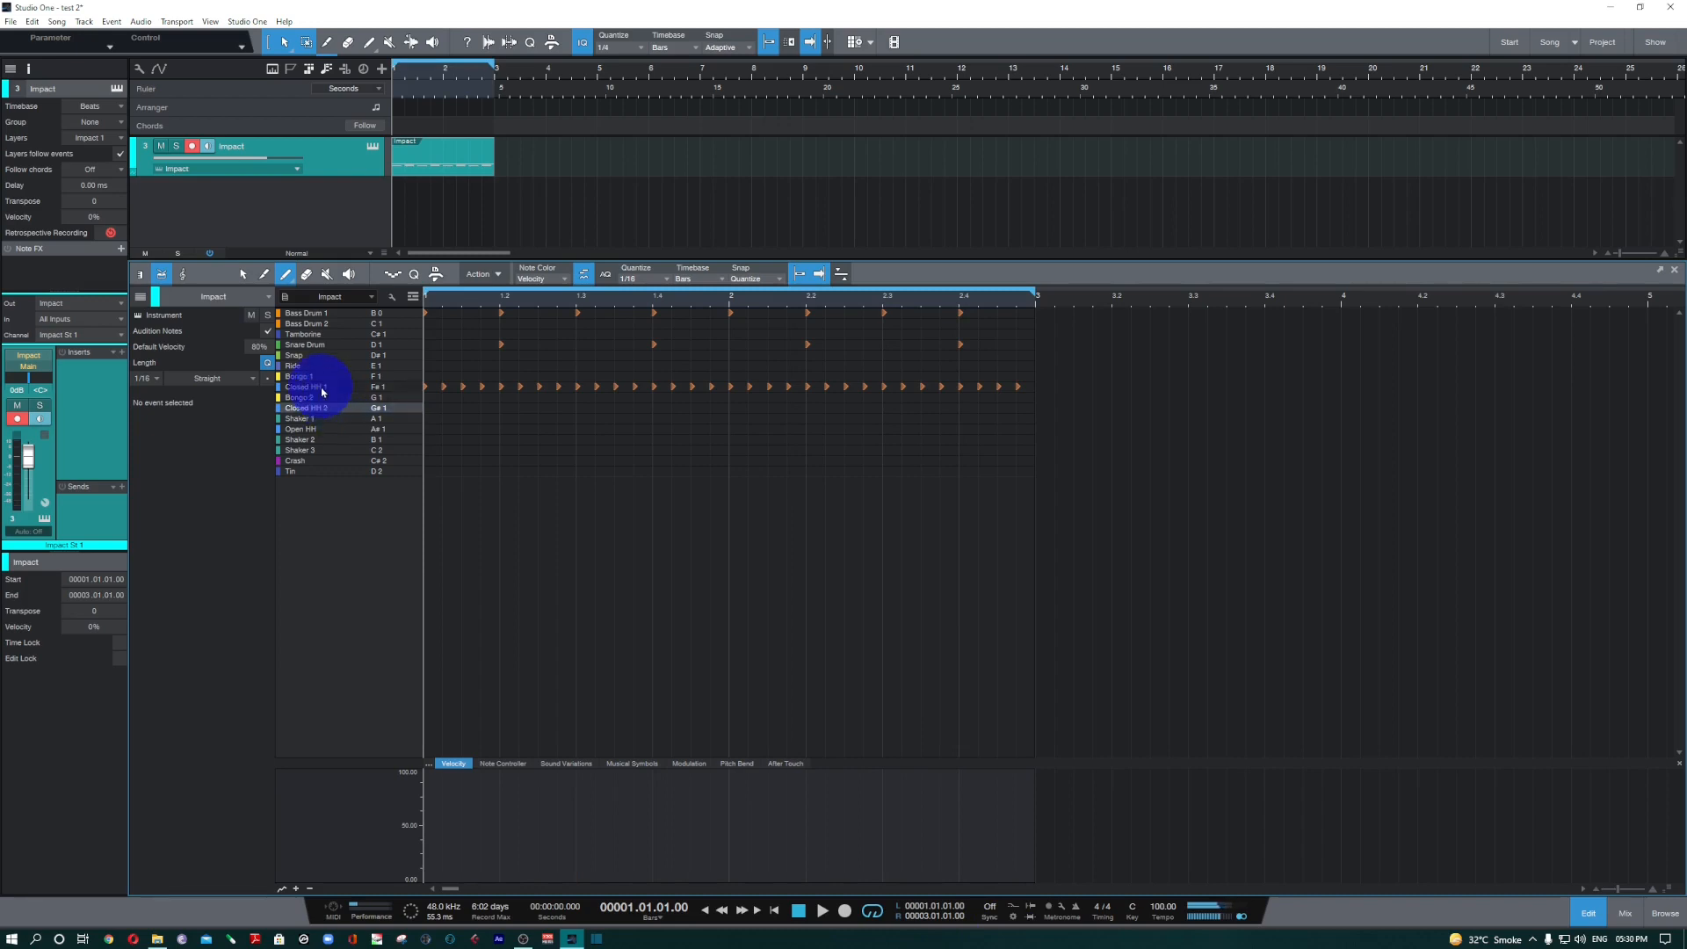
{"action": "left_click", "coordinate": [321, 387]}
{"action": "left_click", "coordinate": [328, 410]}
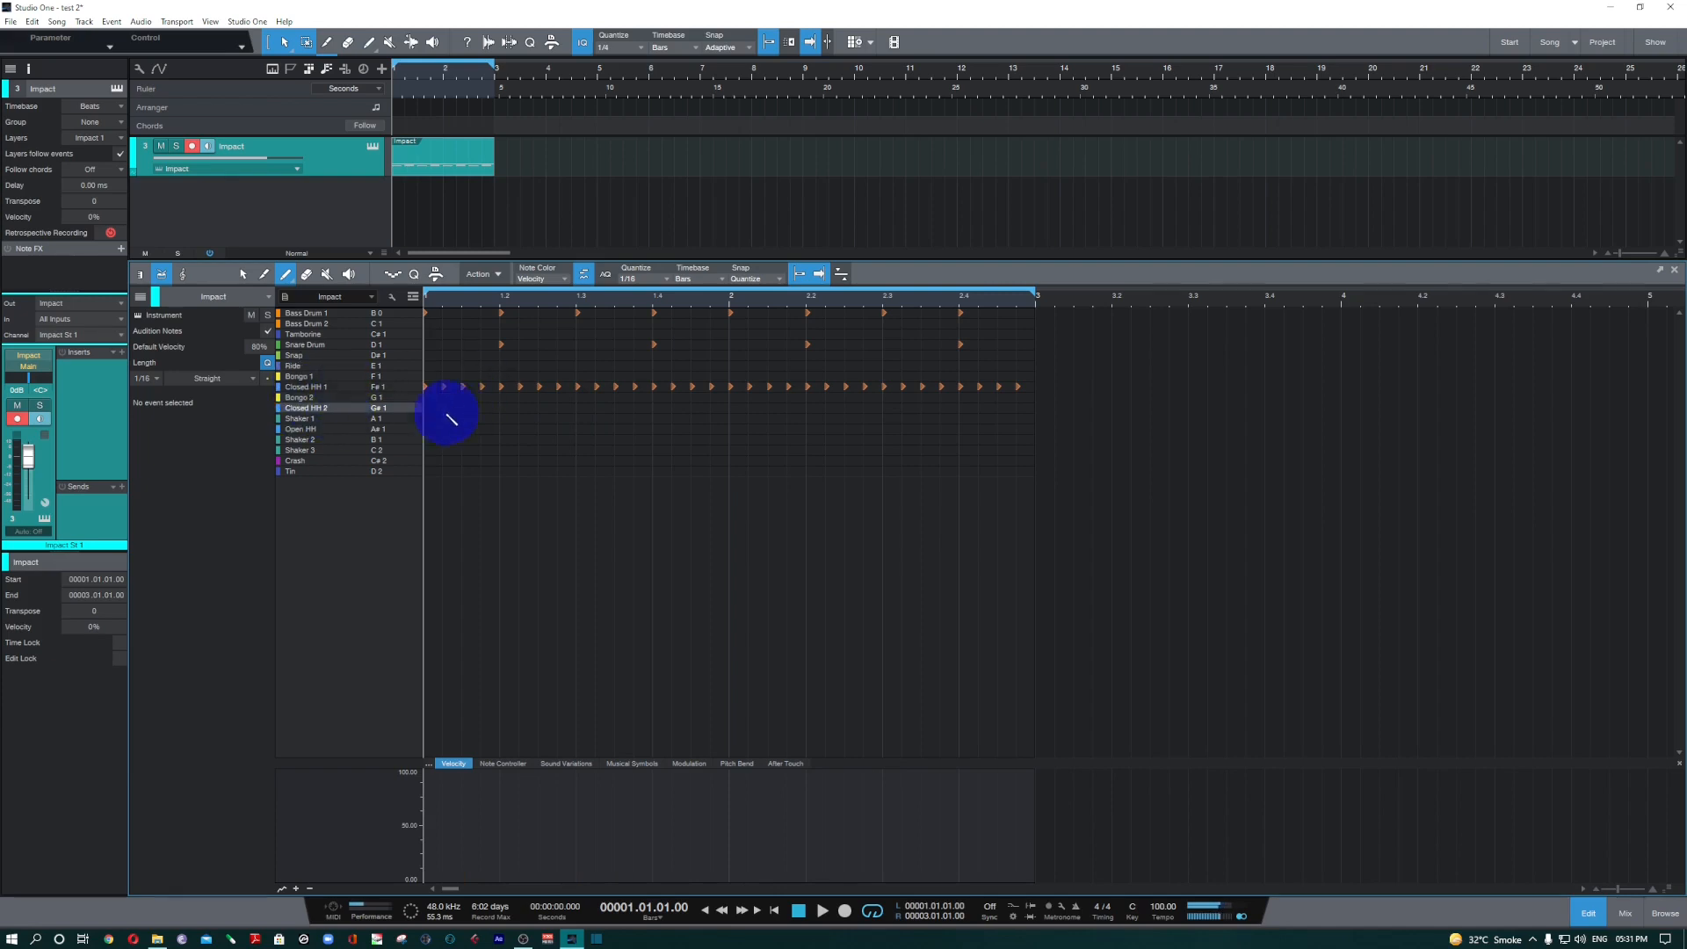
Move all the Closed HH 1 hits onto the Closed HH 2 row and play the pattern.
{"action": "left_click", "coordinate": [244, 276]}
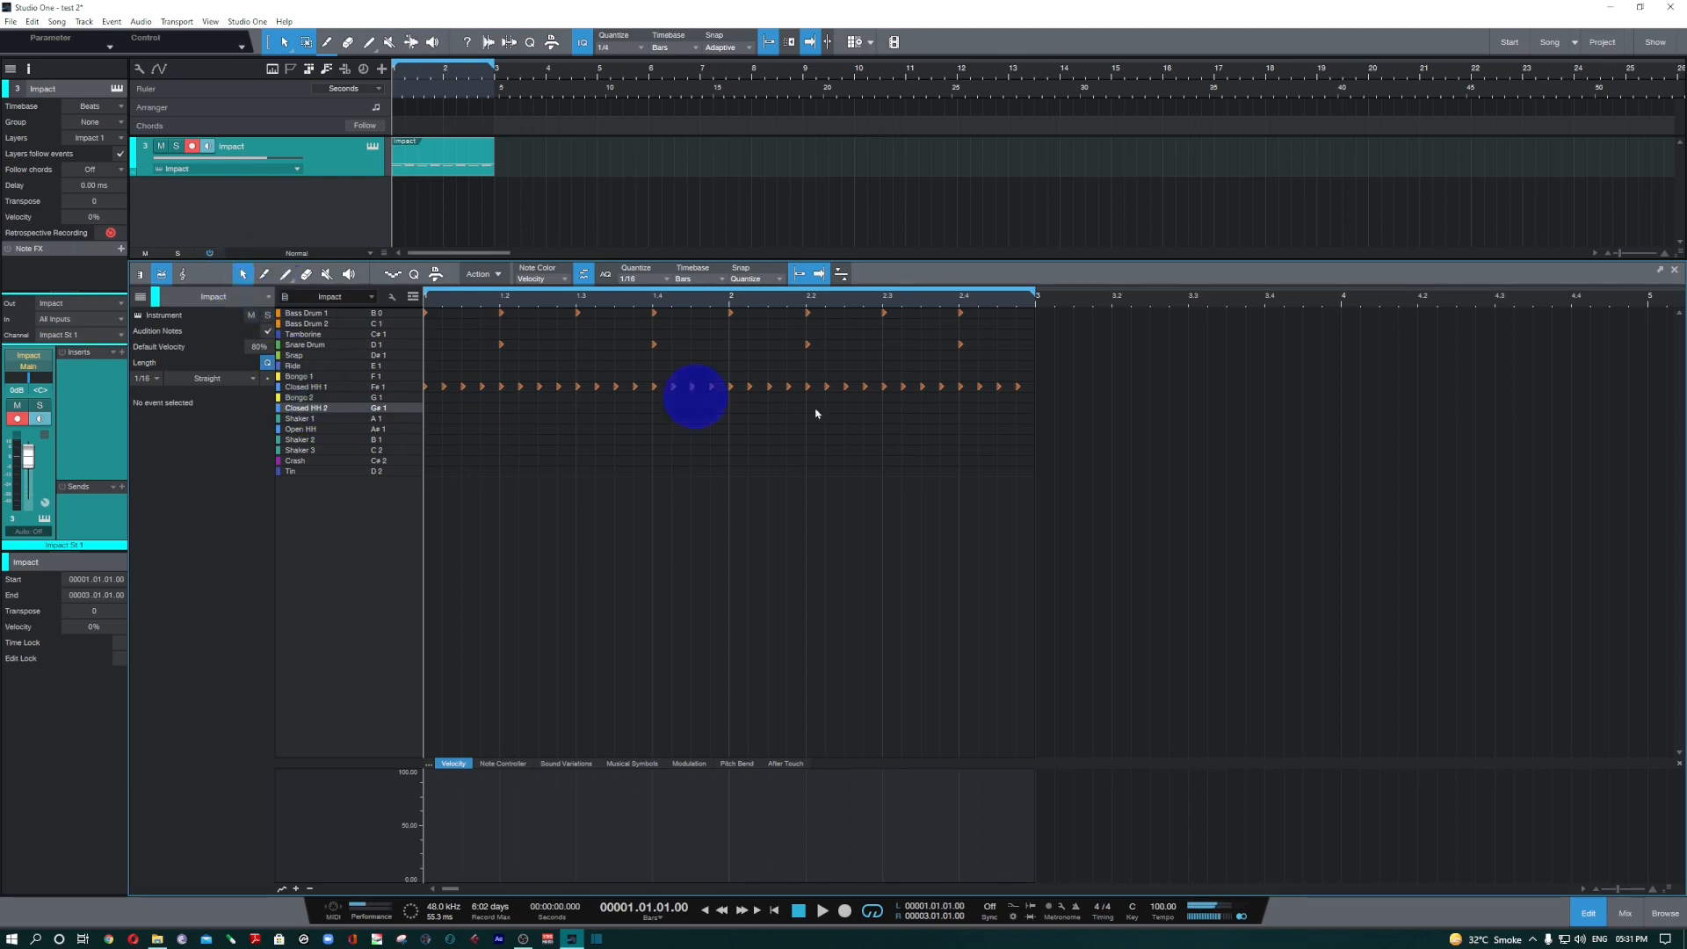
{"action": "left_click_drag", "start_coordinate": [1054, 362], "coordinate": [403, 414]}
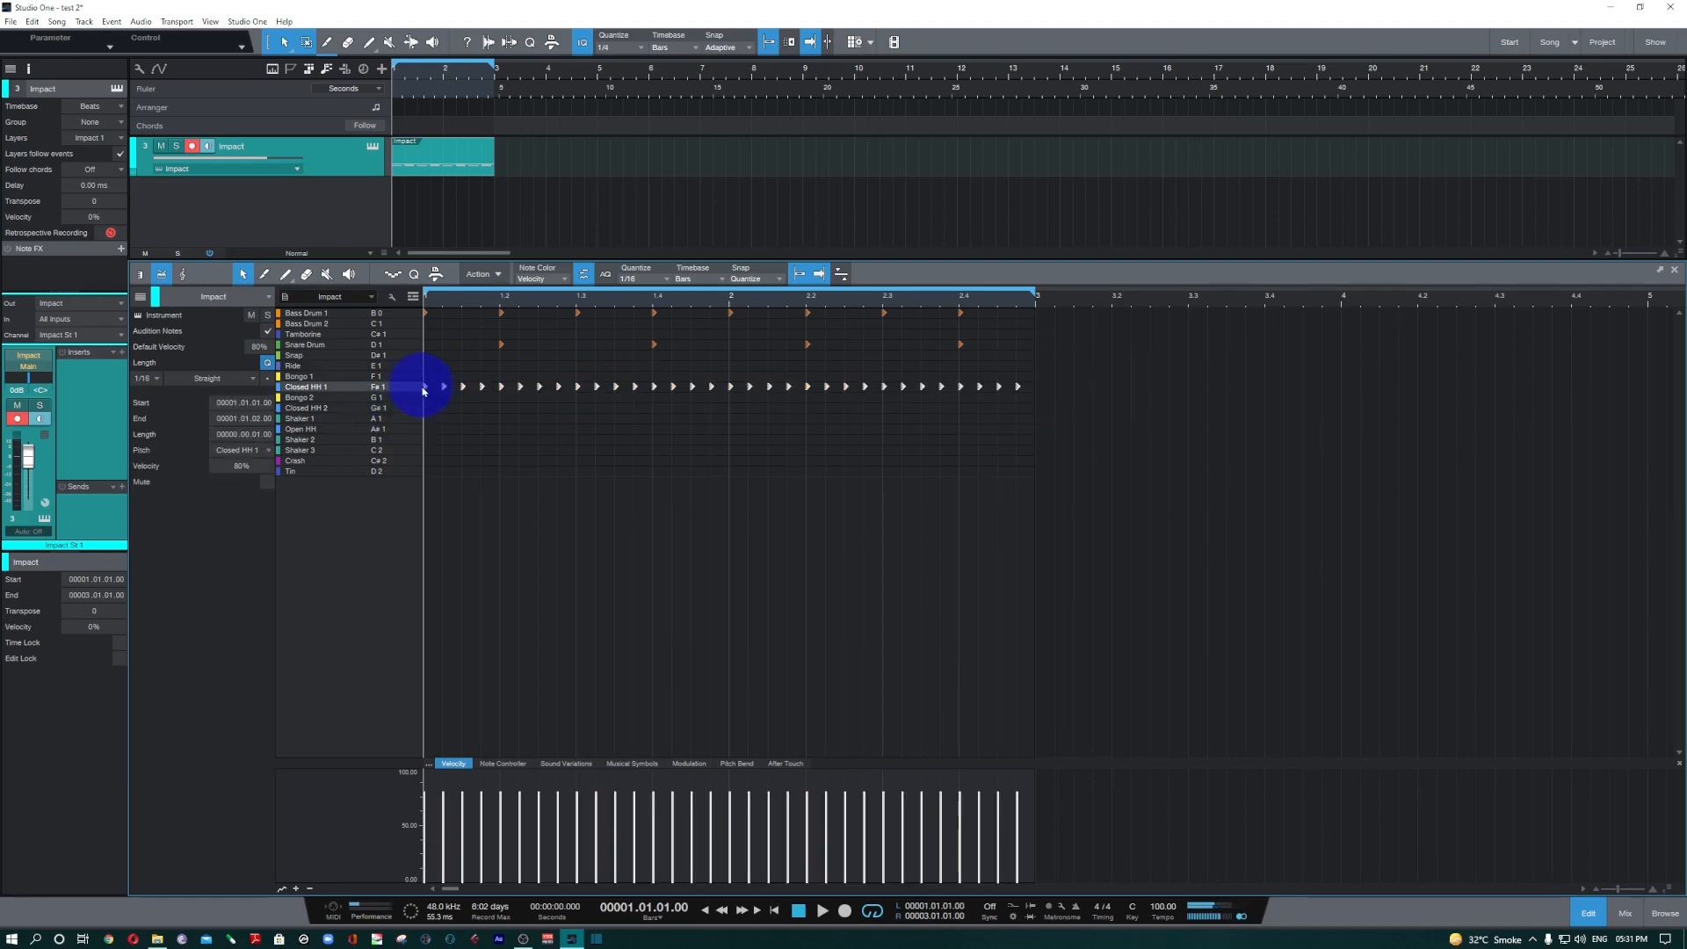
{"action": "left_click_drag", "start_coordinate": [426, 390], "coordinate": [426, 407]}
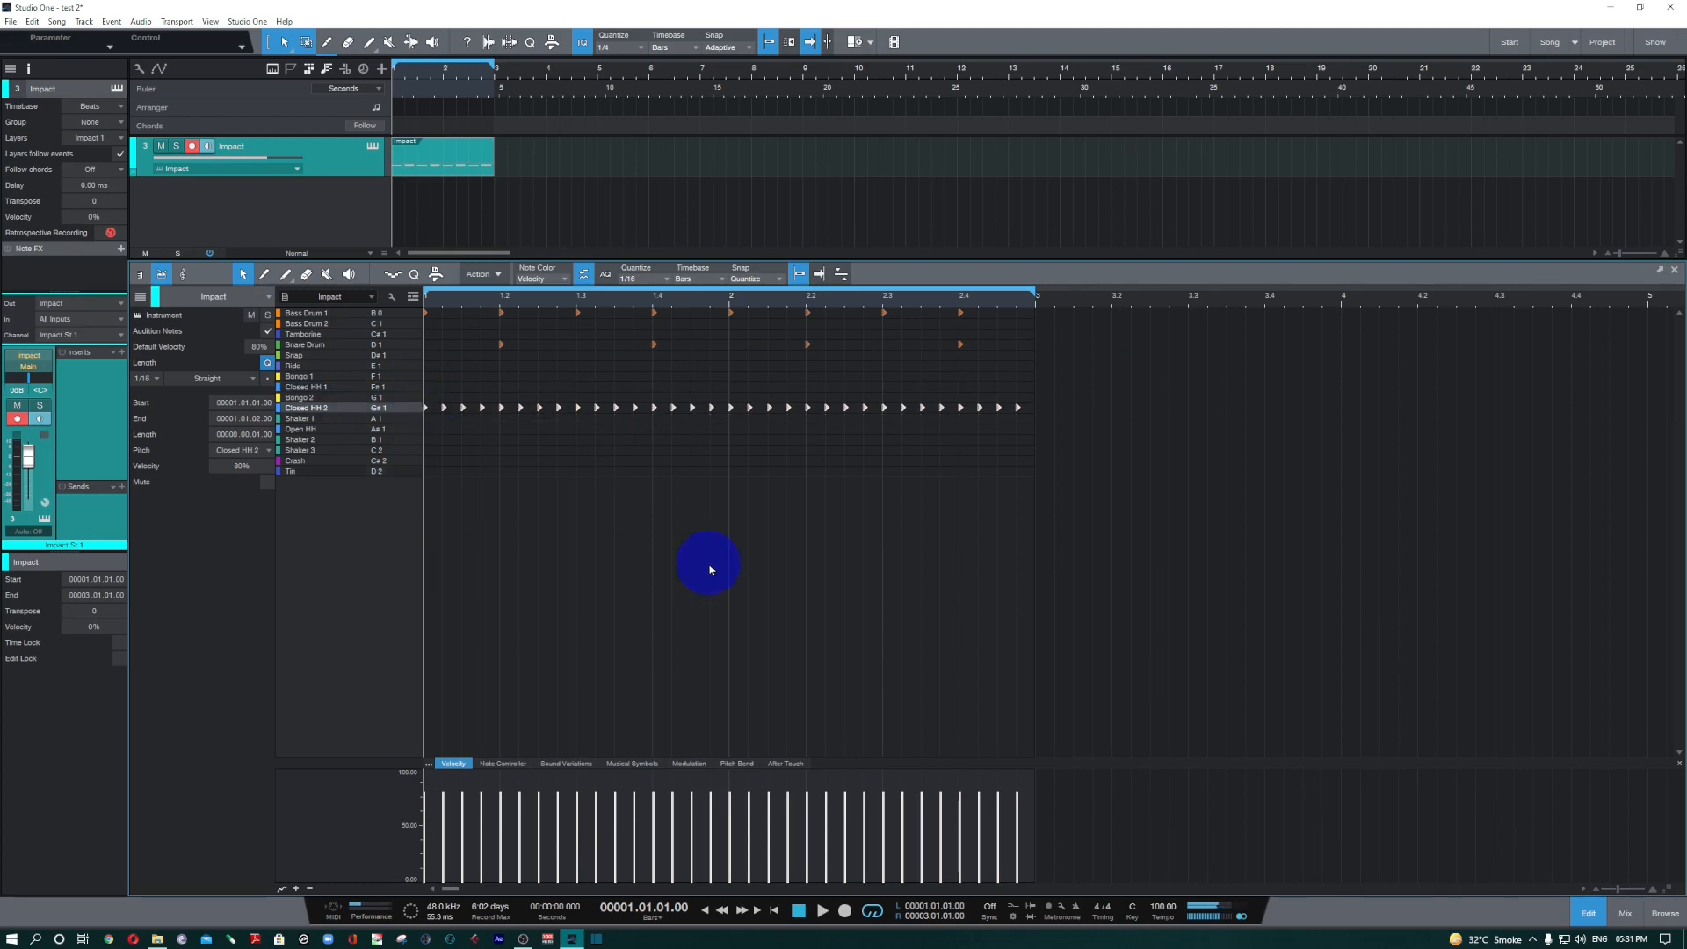
{"action": "key", "text": "space"}
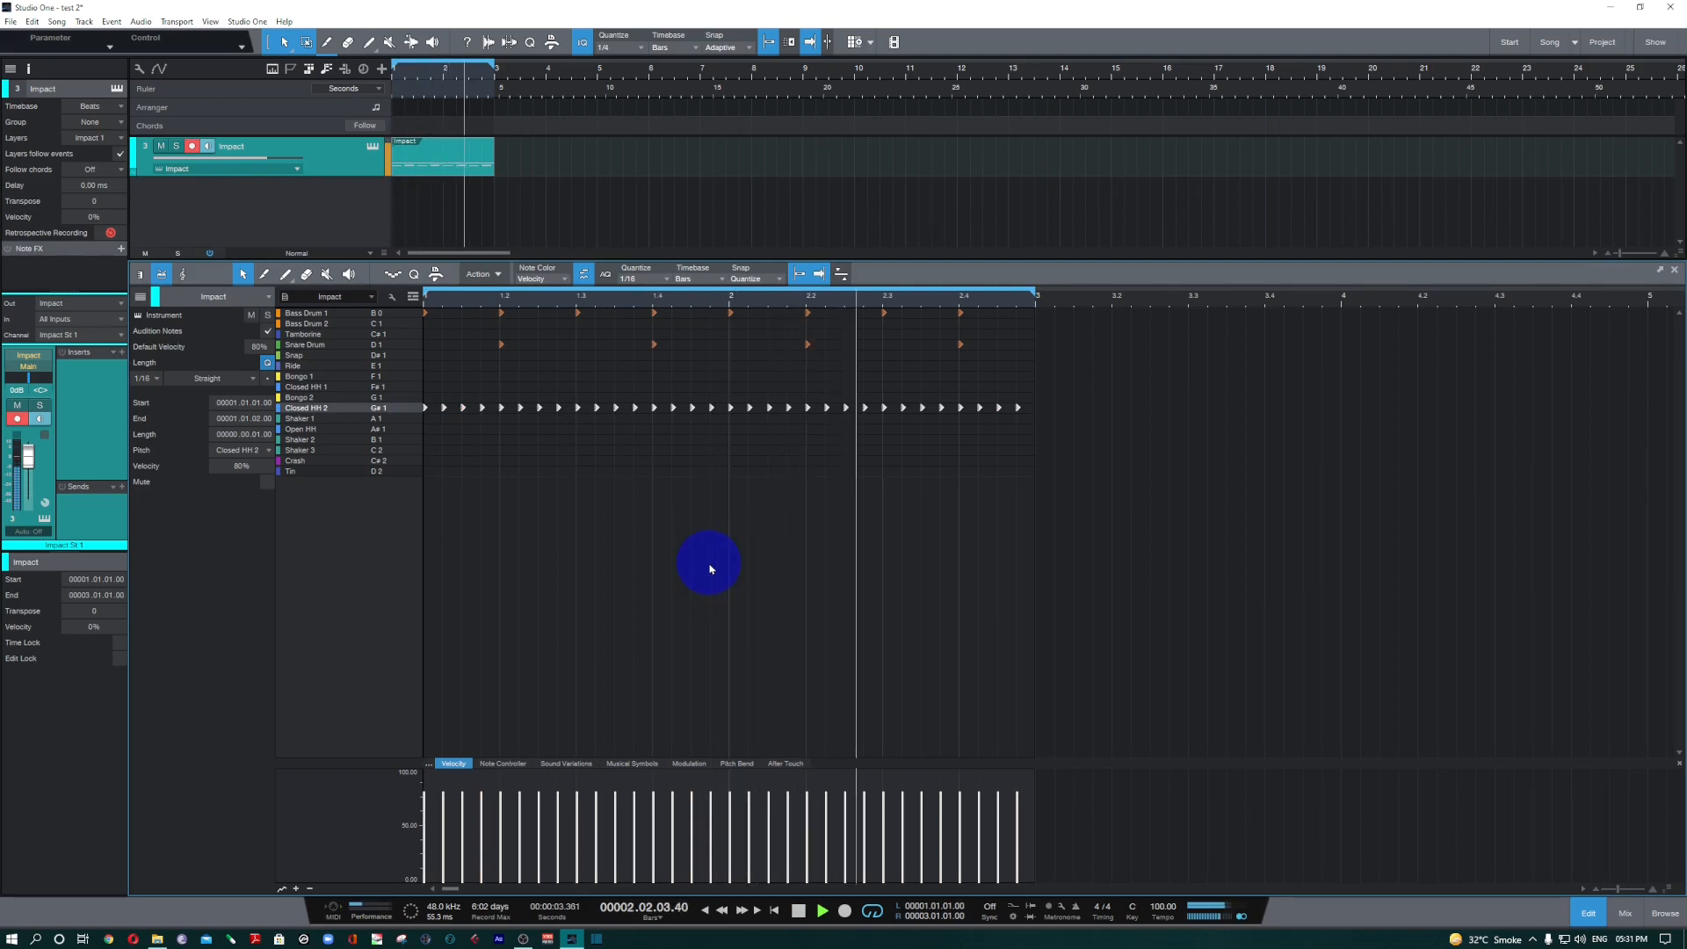
{"action": "key", "text": "space"}
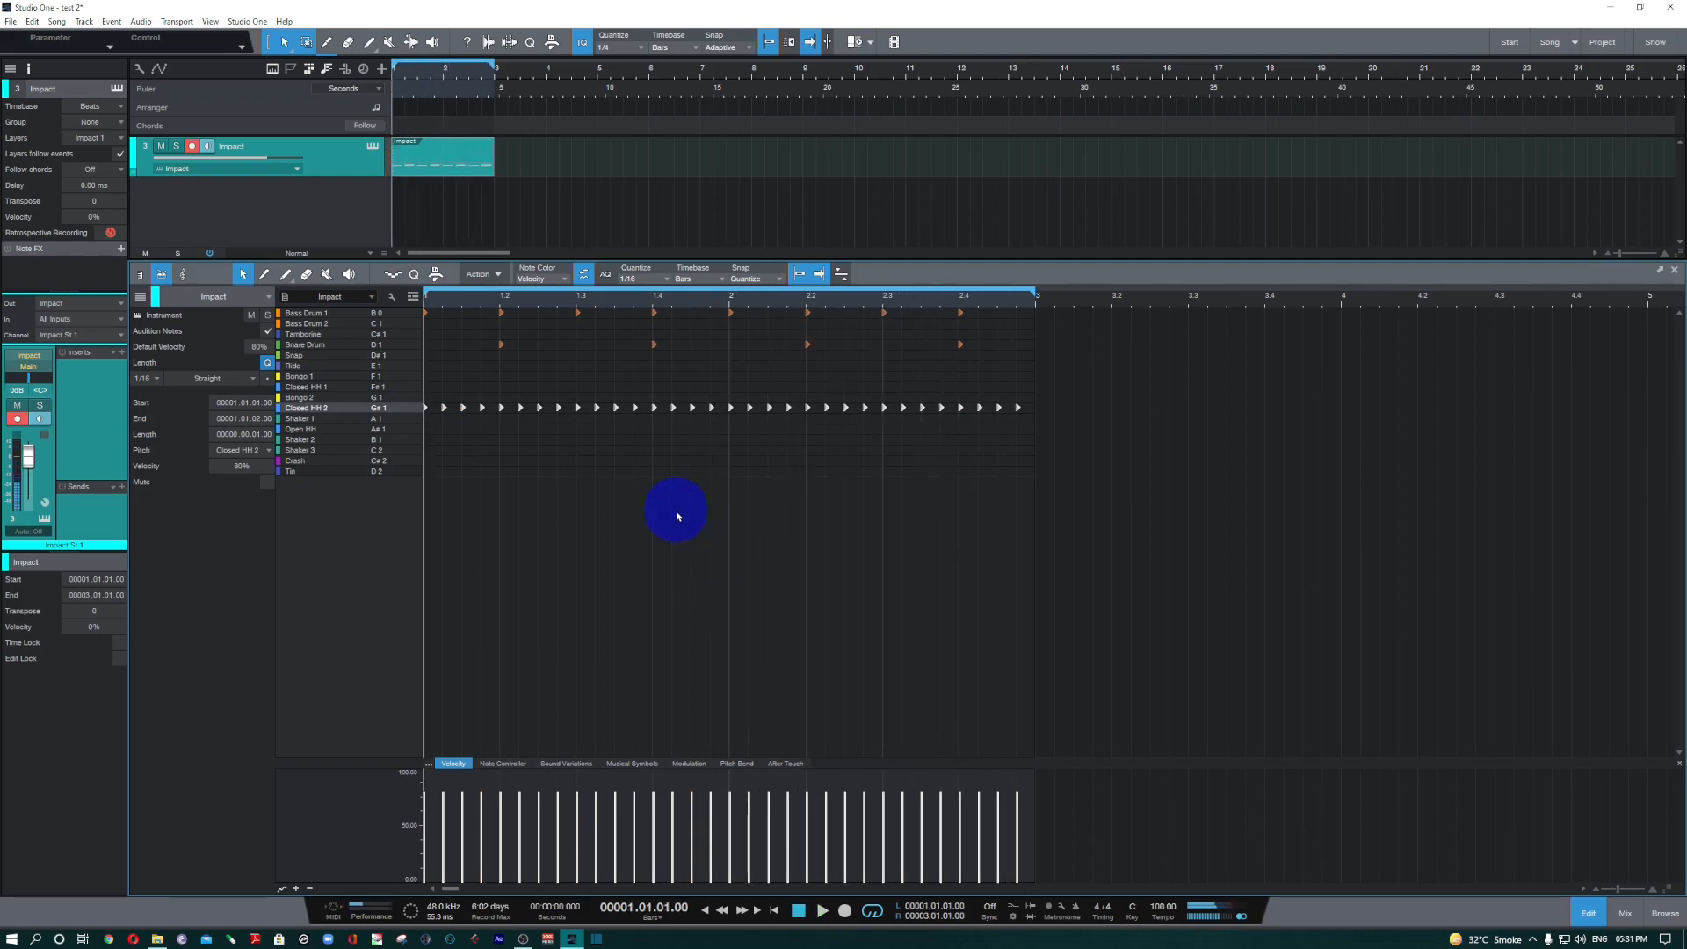
Set the quantize value to 1/8, paint eighth-note Closed HH 1 hits across bars 1 and 2, and play the pattern.
{"action": "left_click", "coordinate": [633, 277]}
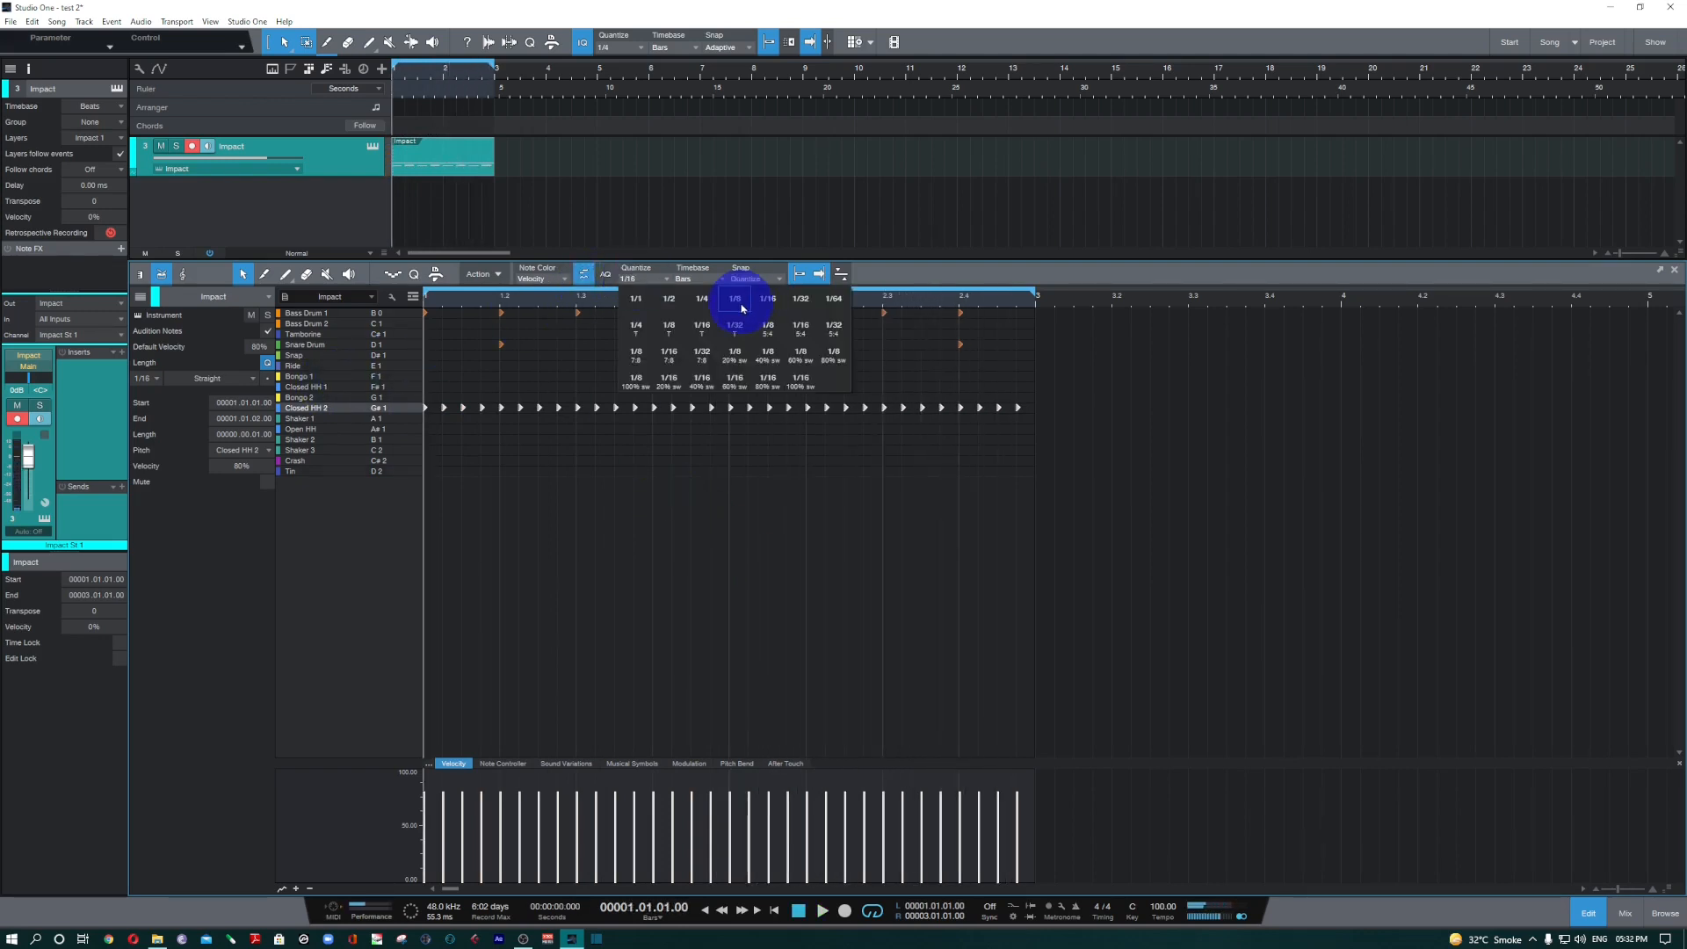
{"action": "left_click", "coordinate": [735, 299]}
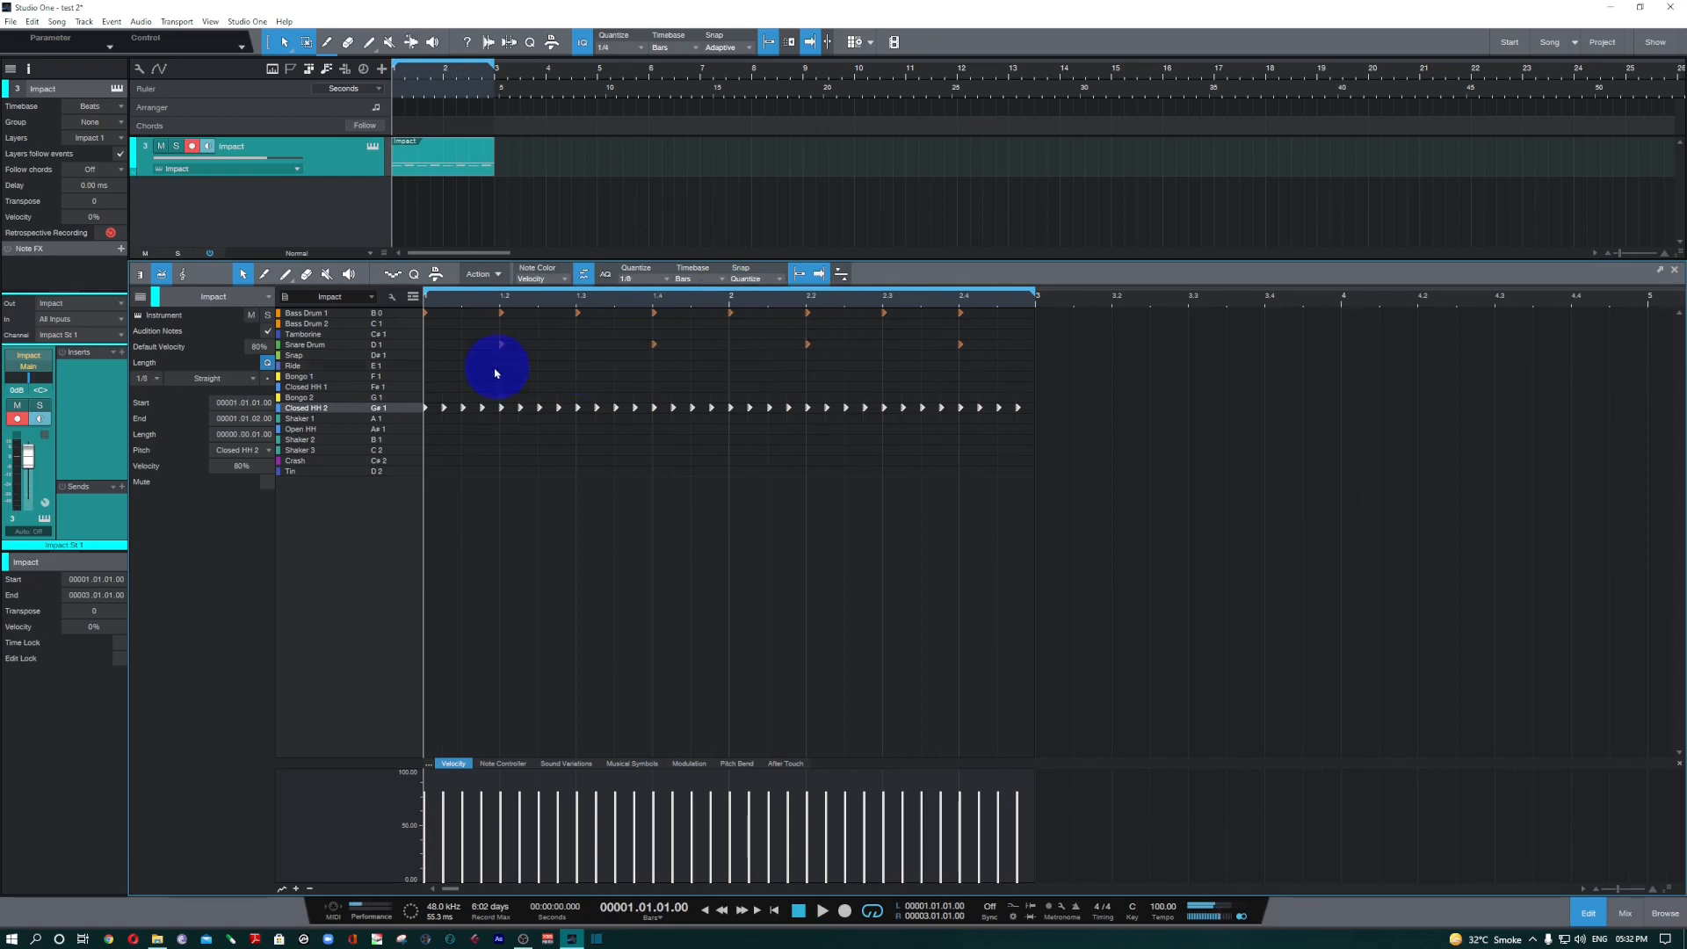
{"action": "left_click", "coordinate": [429, 389]}
{"action": "left_click", "coordinate": [285, 276]}
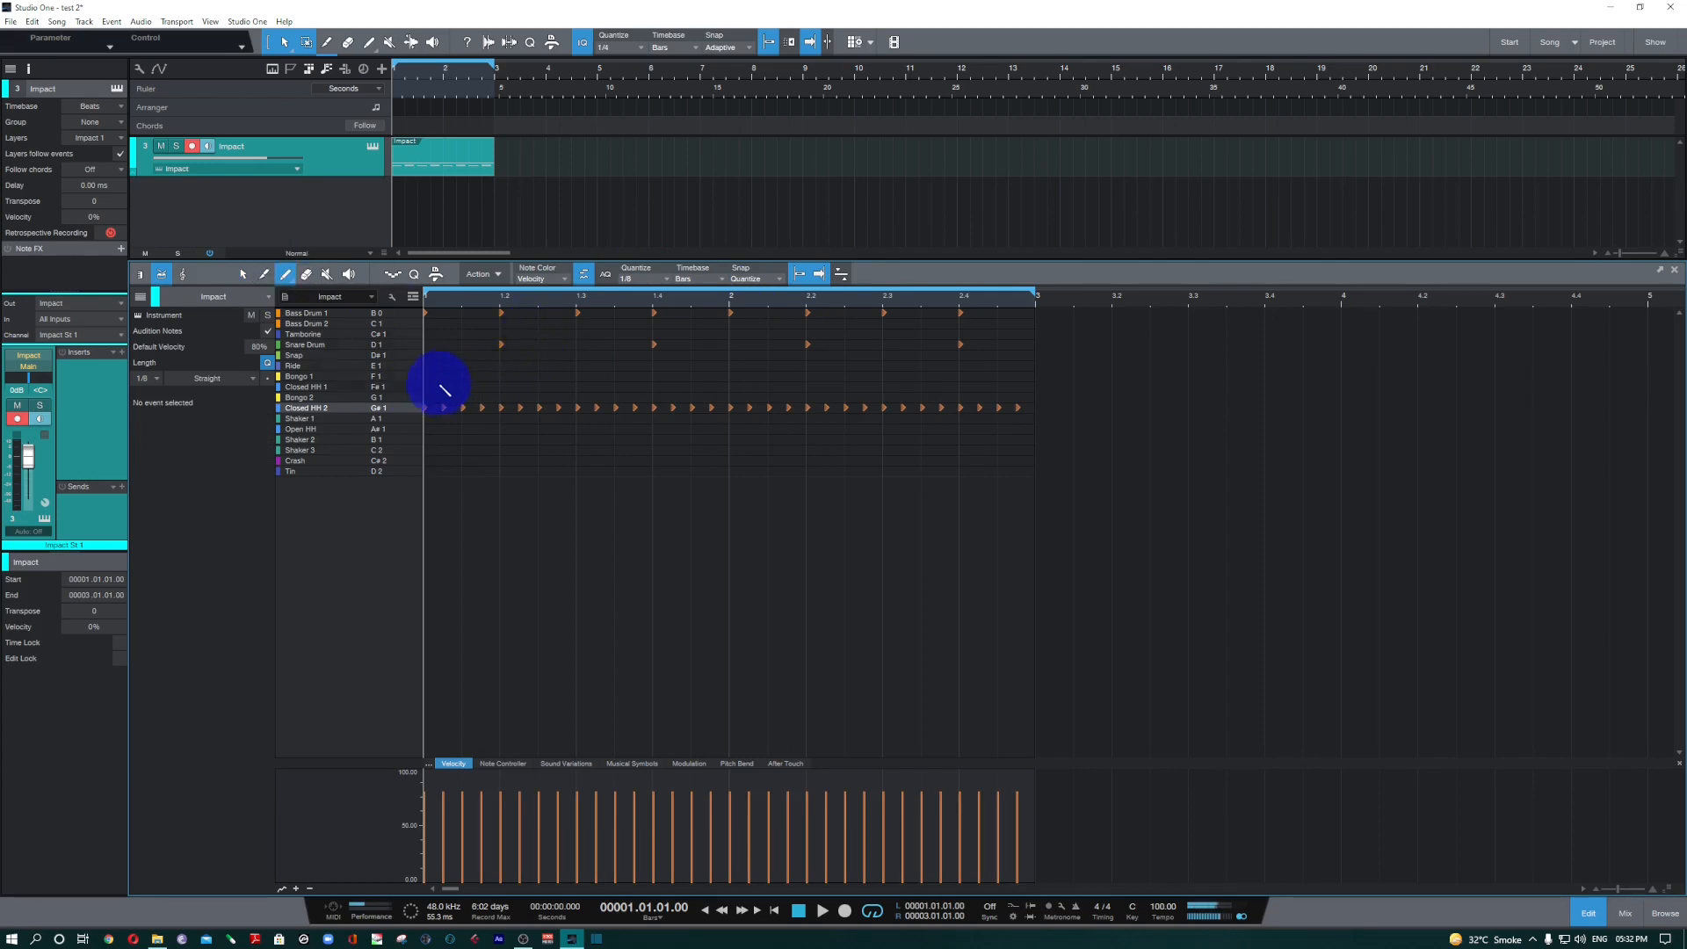
{"action": "left_click", "coordinate": [435, 390]}
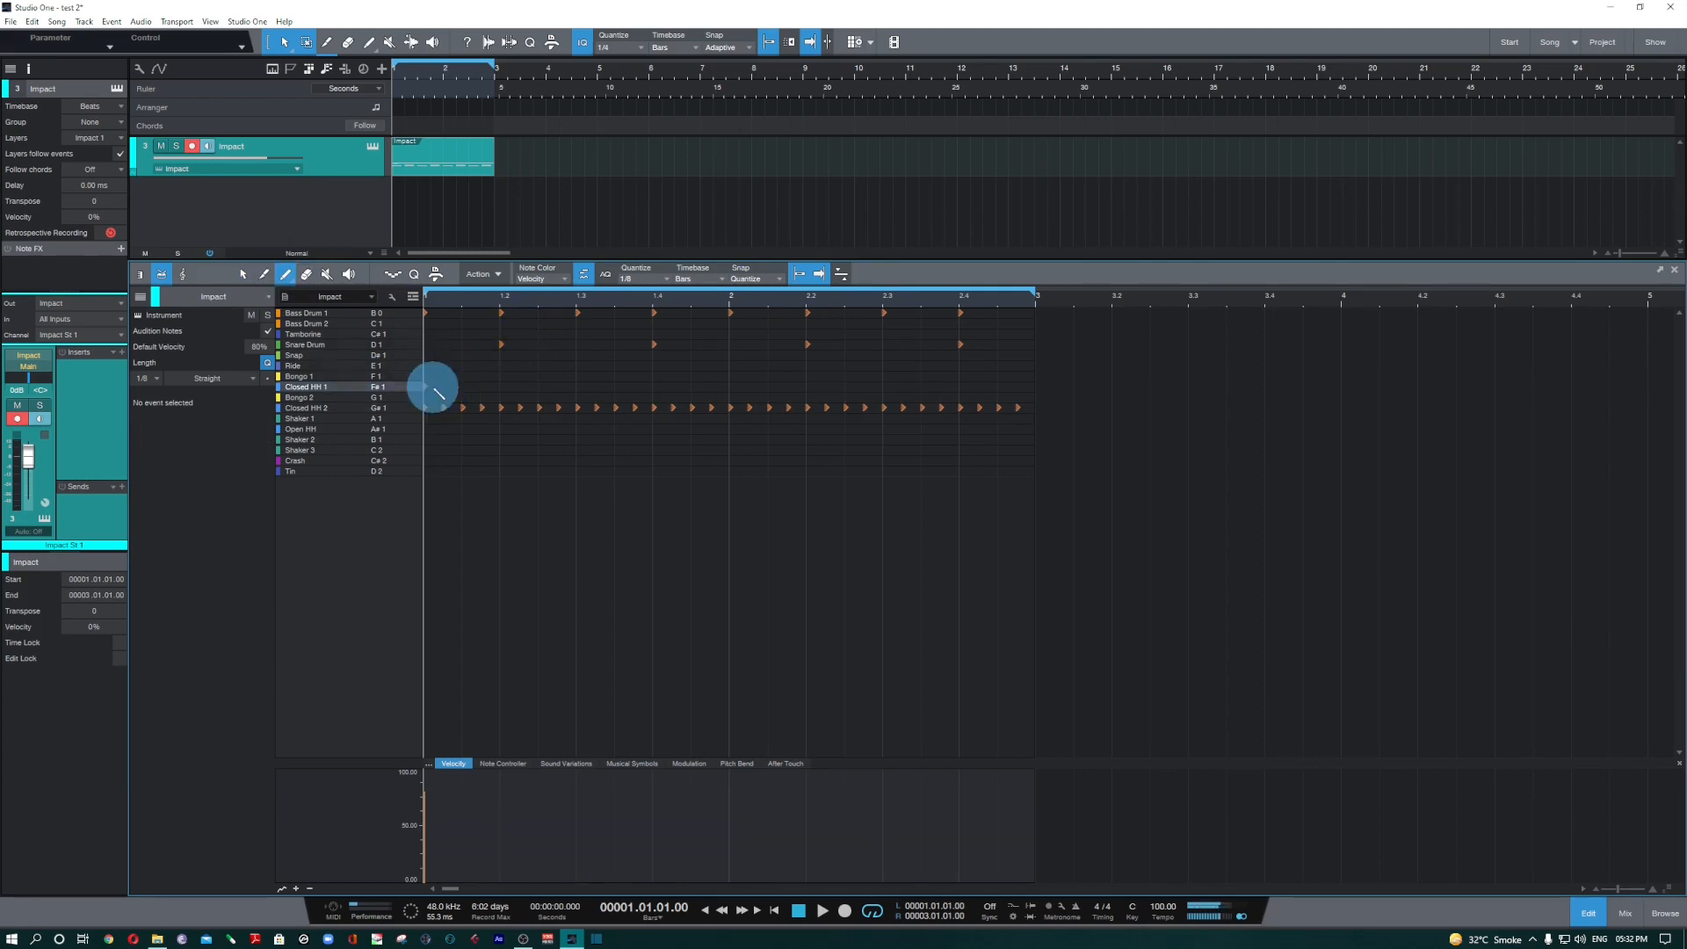
{"action": "left_click_drag", "start_coordinate": [438, 388], "coordinate": [977, 390]}
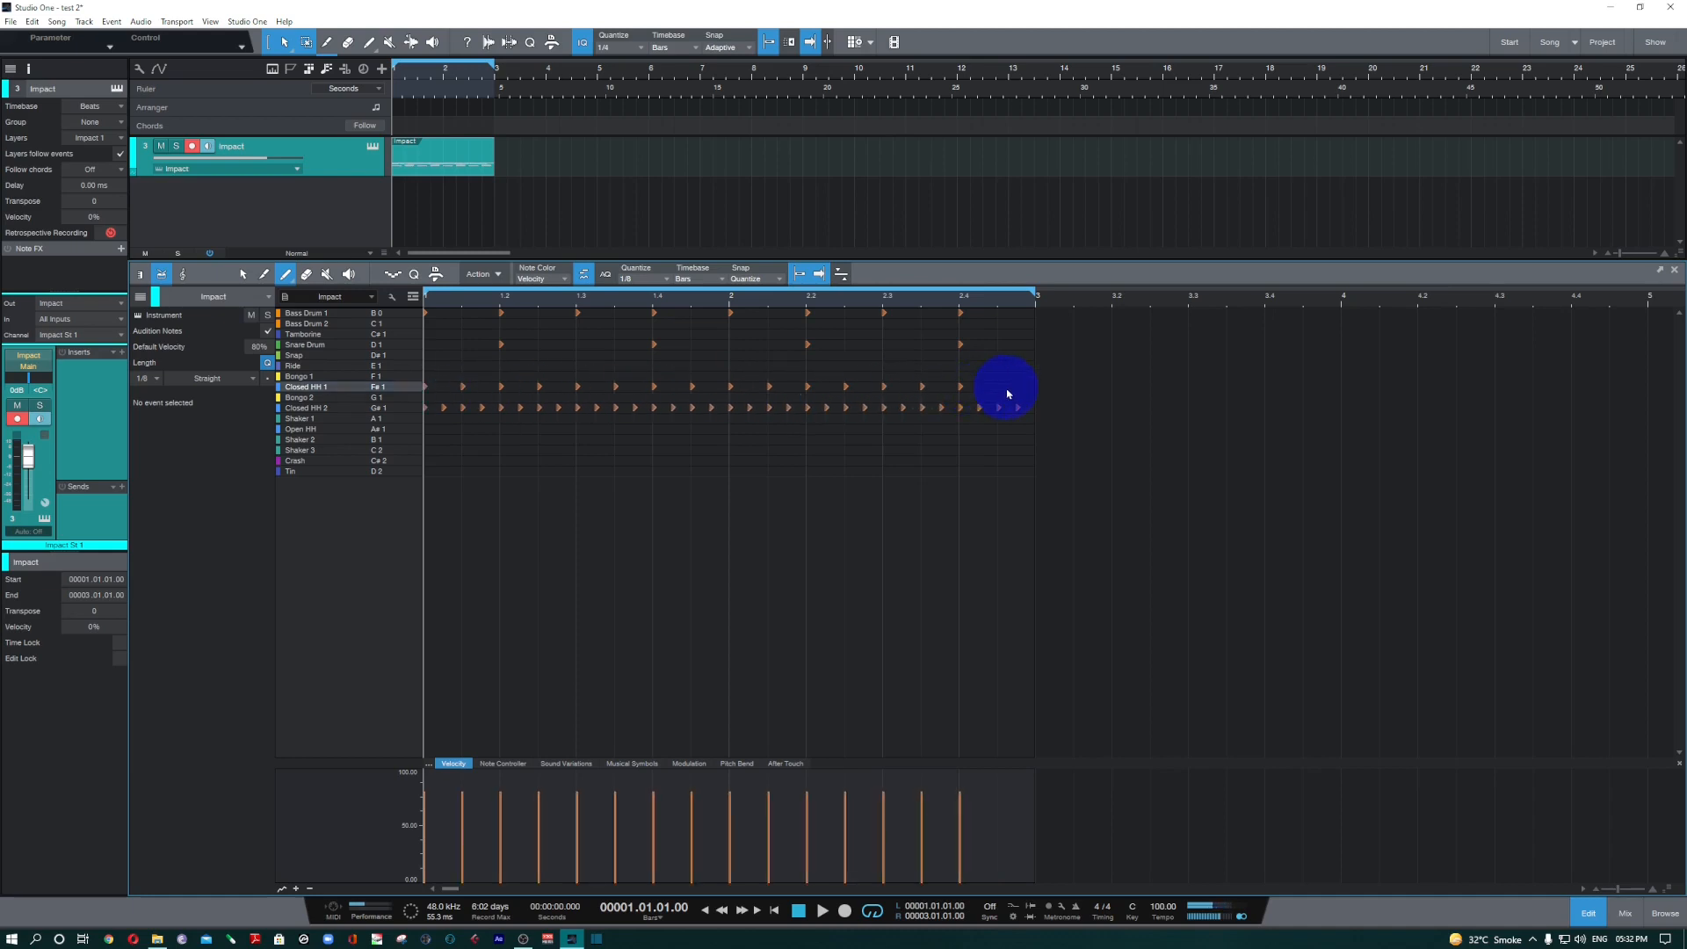
{"action": "left_click", "coordinate": [1006, 389]}
{"action": "key", "text": "space"}
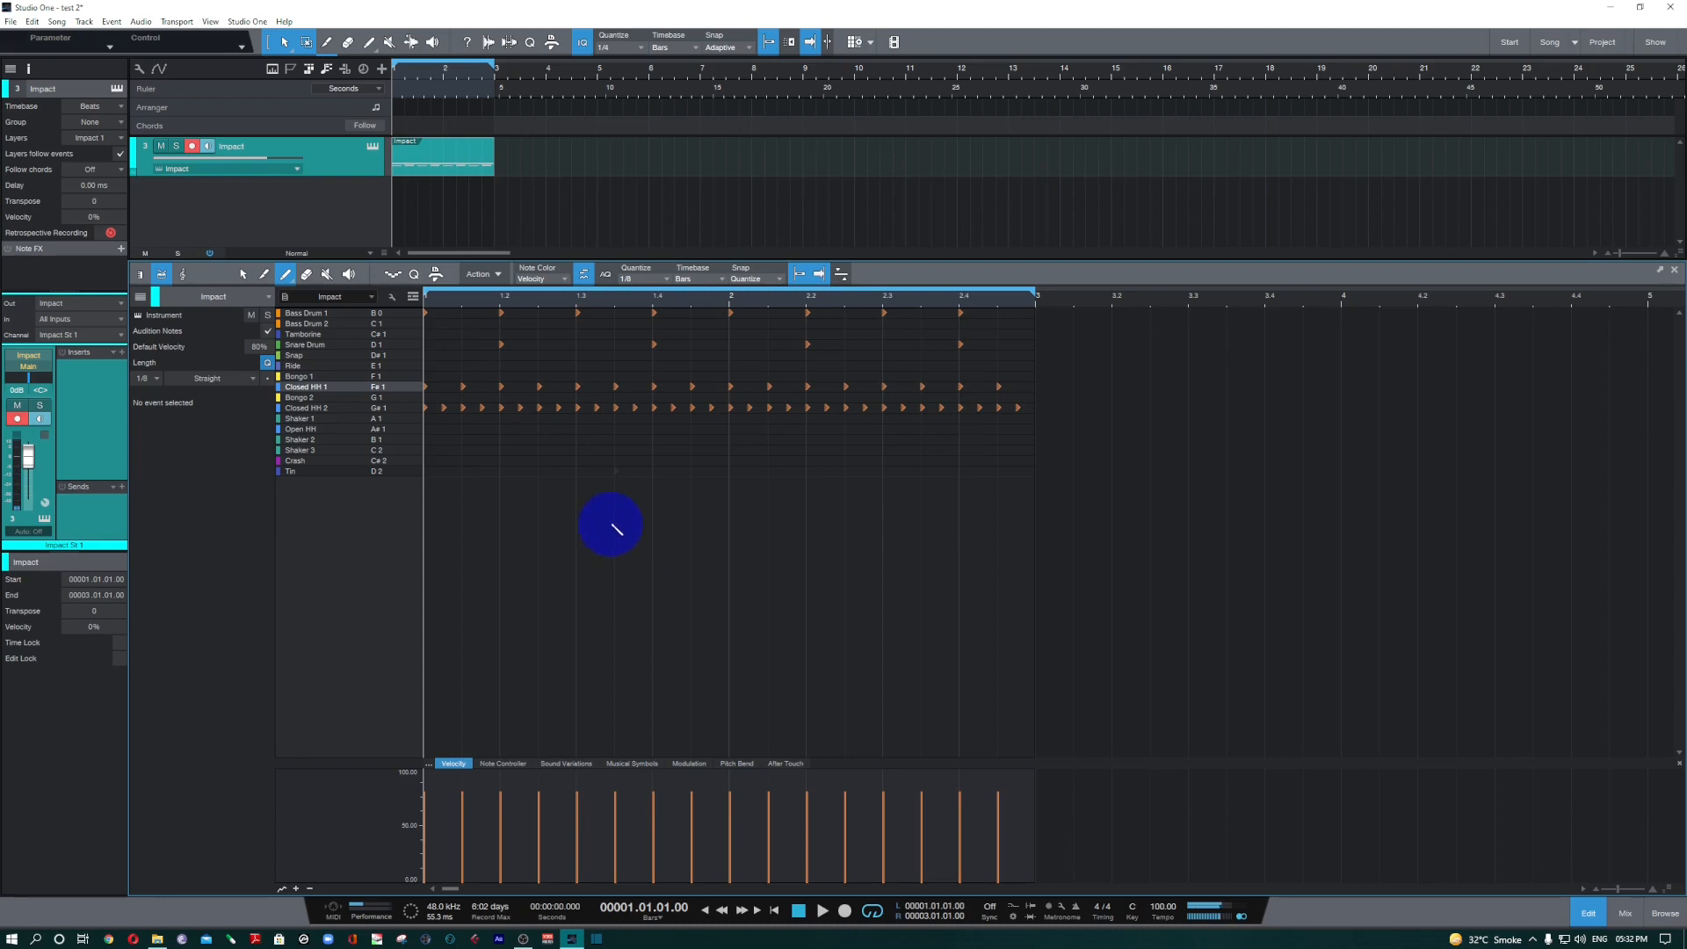
Switch the note colour to Pitch, to Part, and back to Velocity.
{"action": "left_click", "coordinate": [541, 278]}
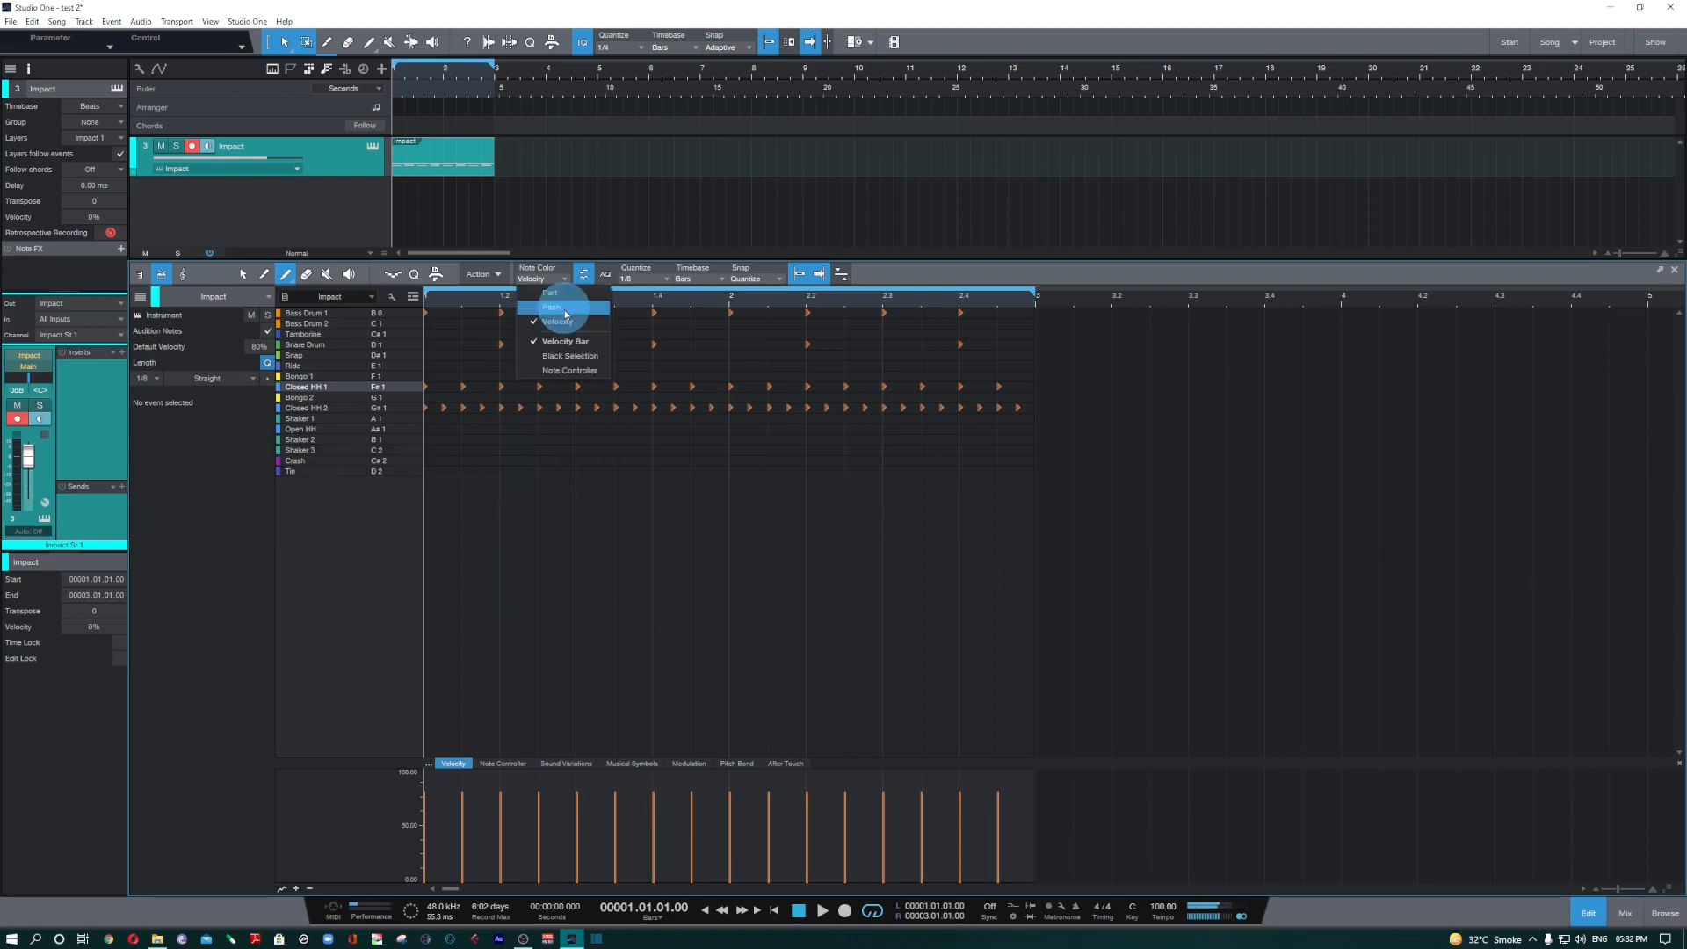
{"action": "left_click", "coordinate": [564, 307]}
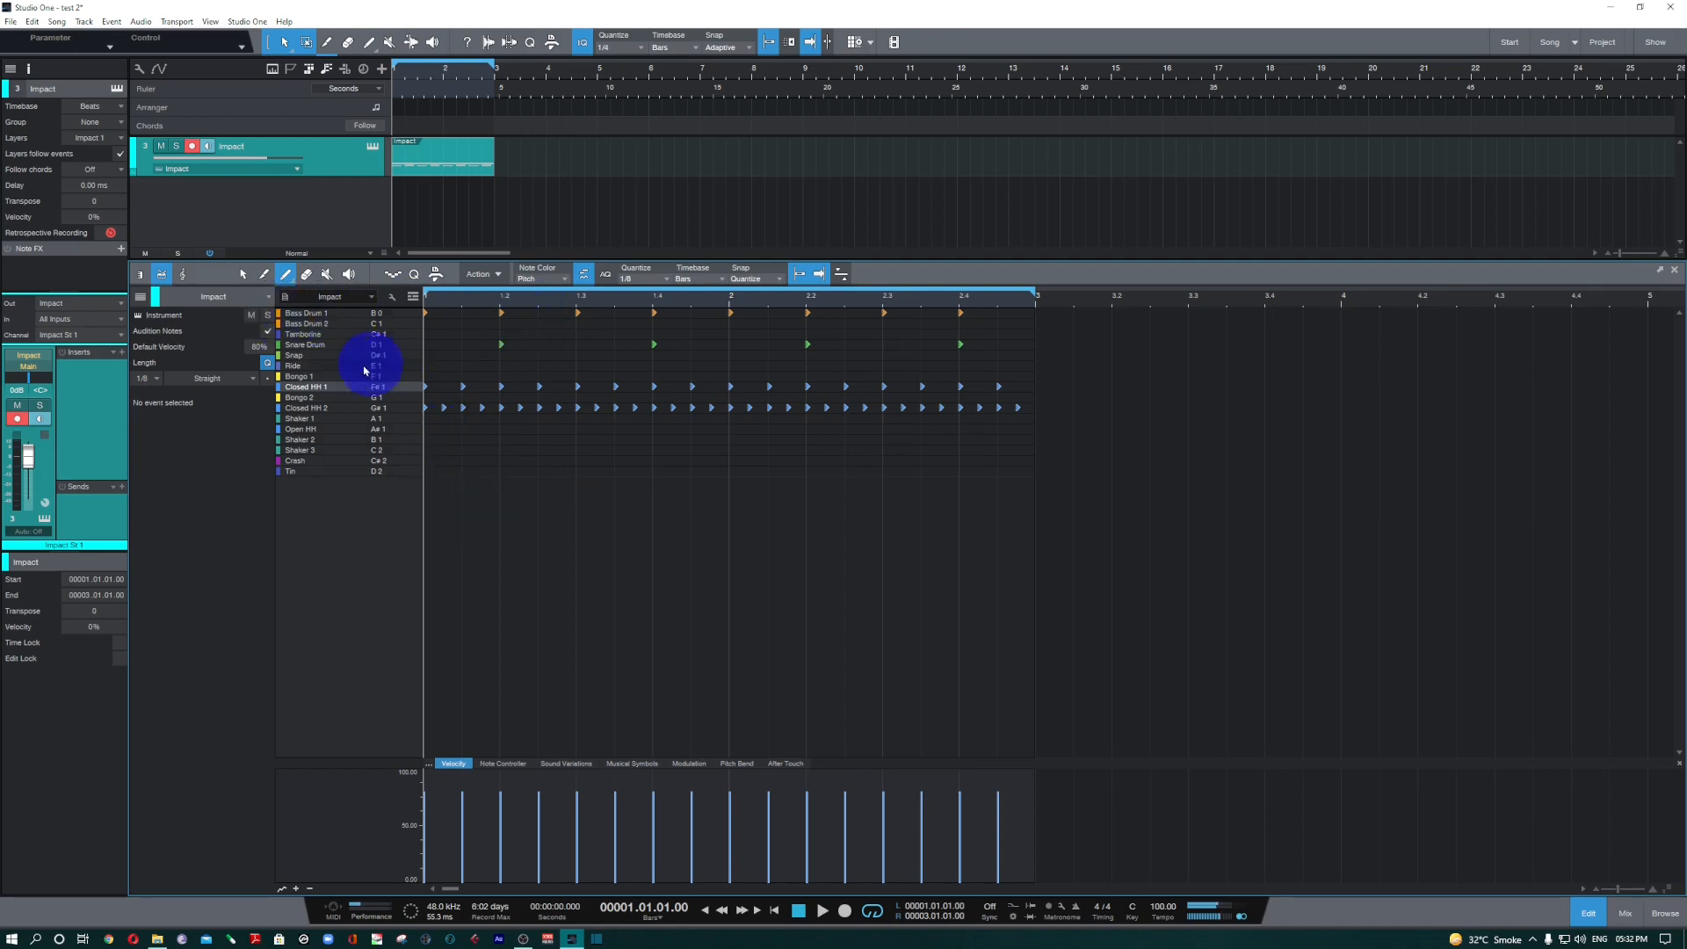
{"action": "left_click", "coordinate": [499, 345]}
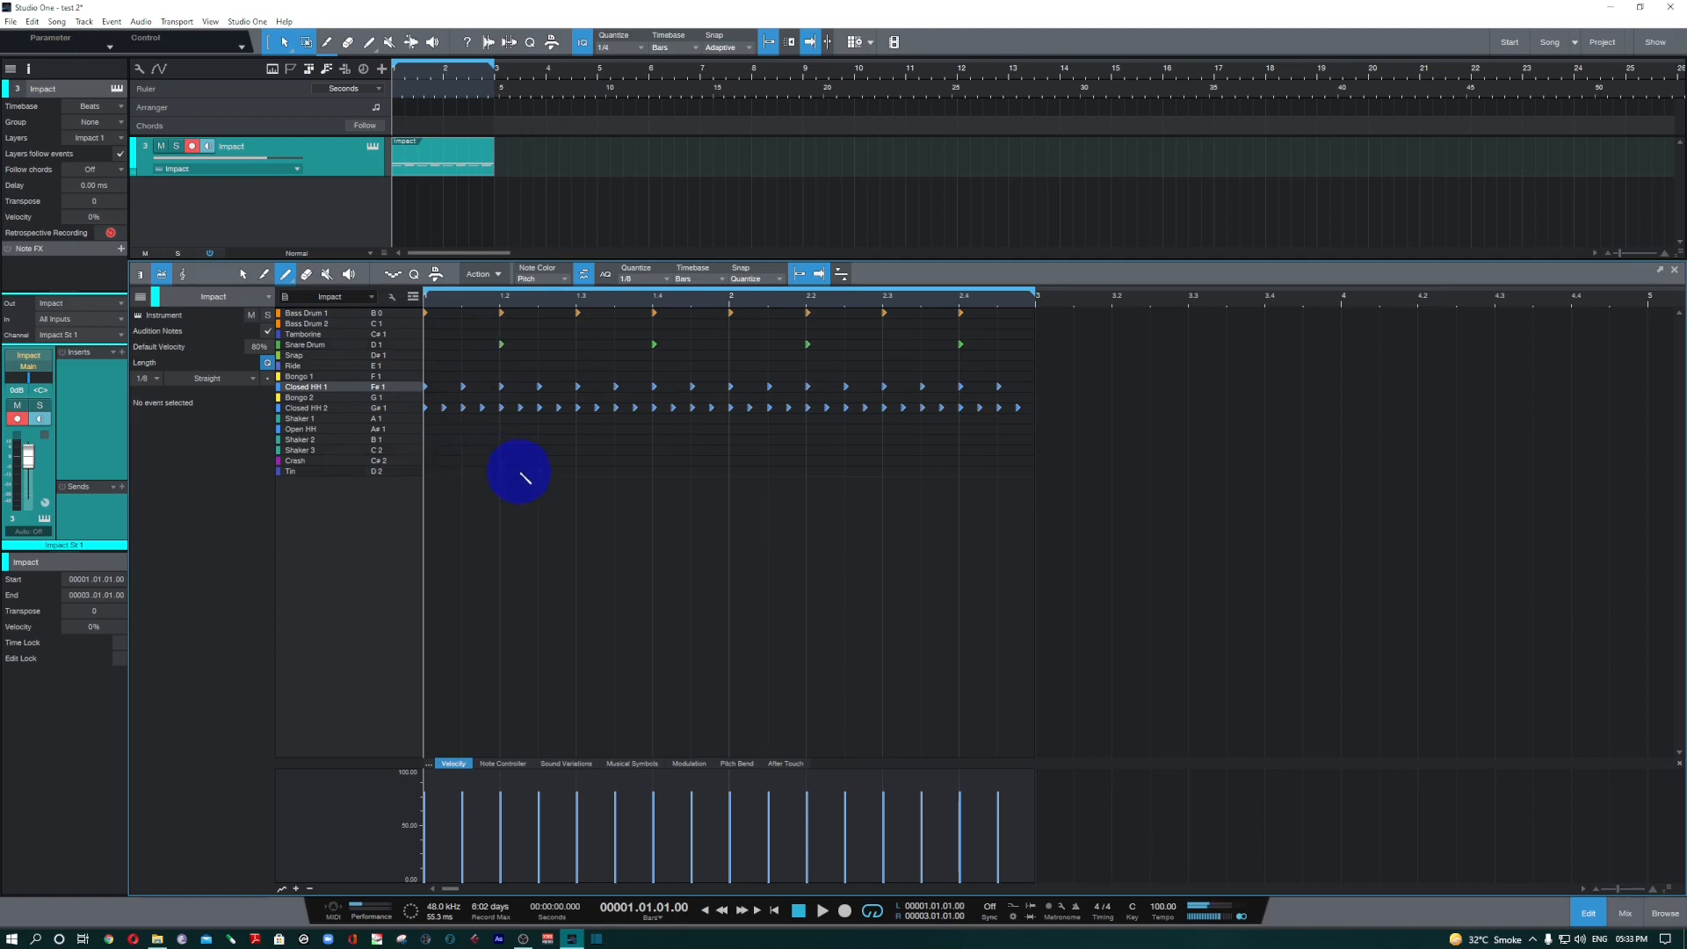
{"action": "left_click", "coordinate": [552, 278]}
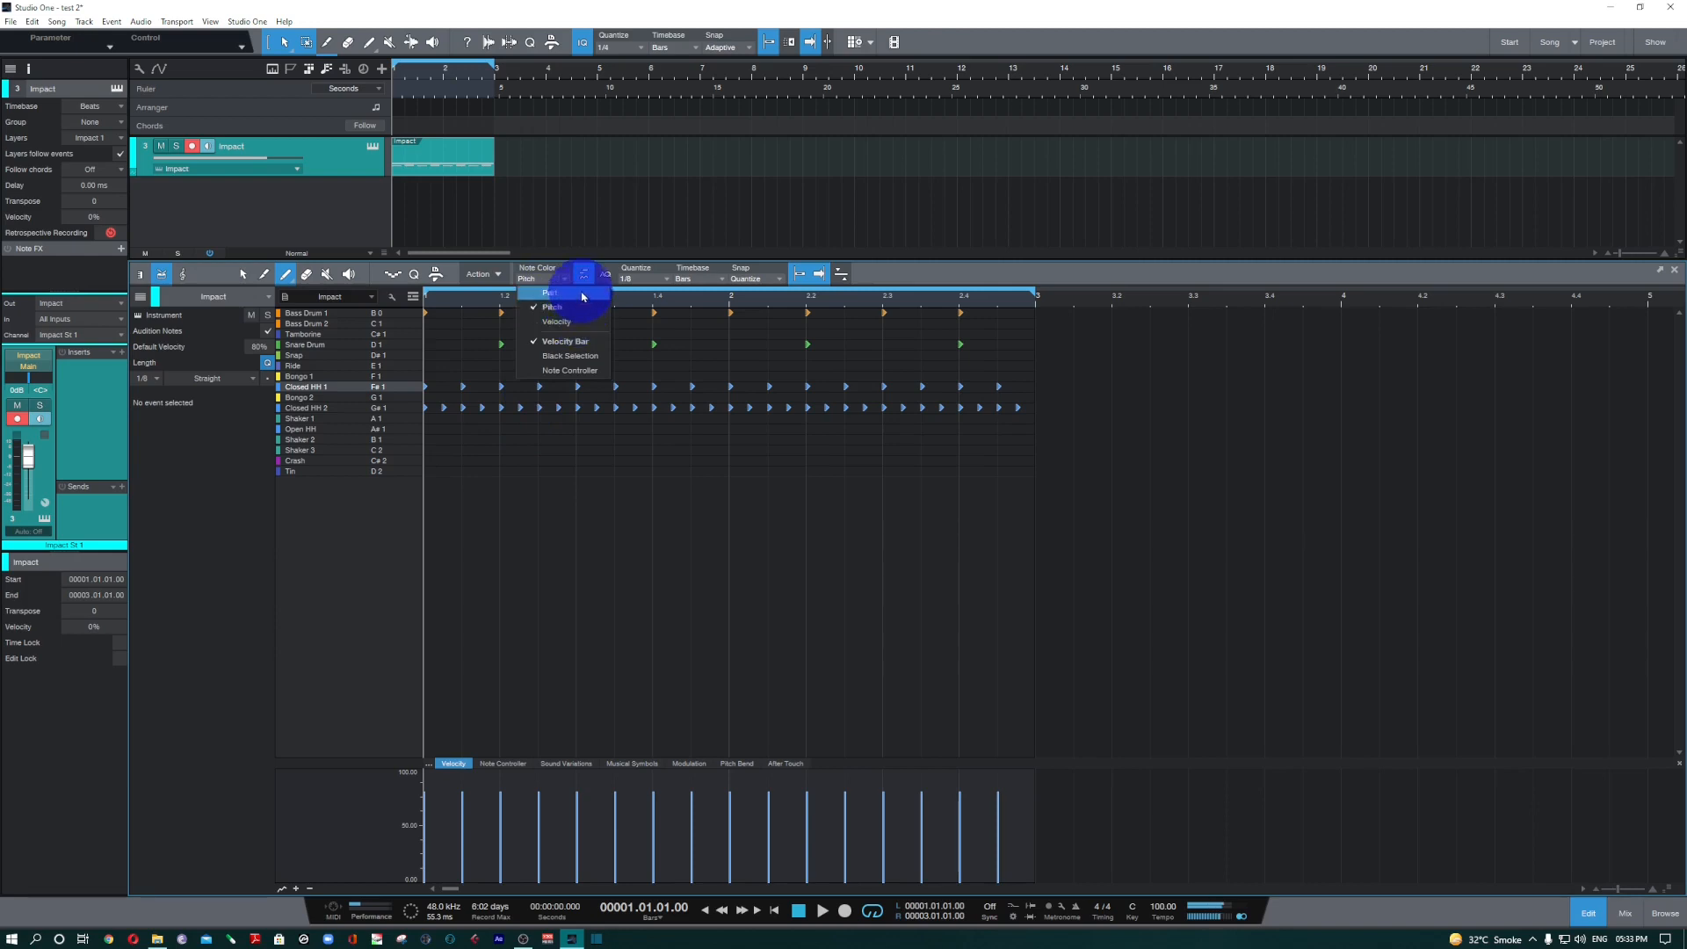
{"action": "left_click", "coordinate": [551, 293]}
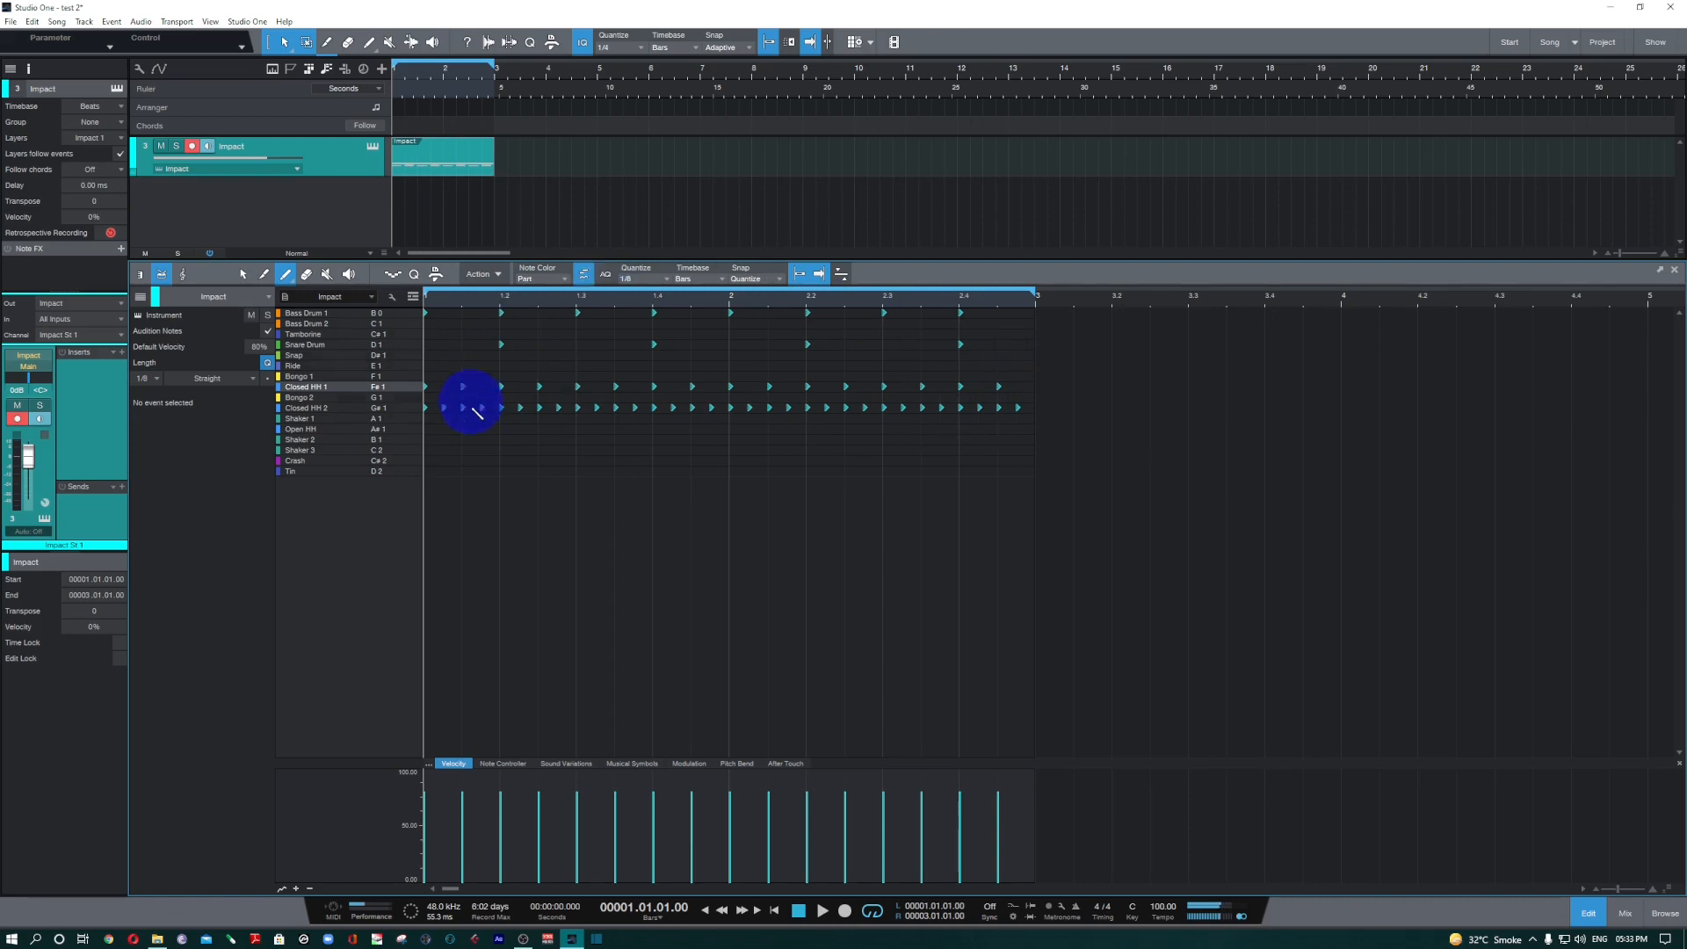
{"action": "left_click", "coordinate": [540, 279]}
{"action": "left_click", "coordinate": [569, 308]}
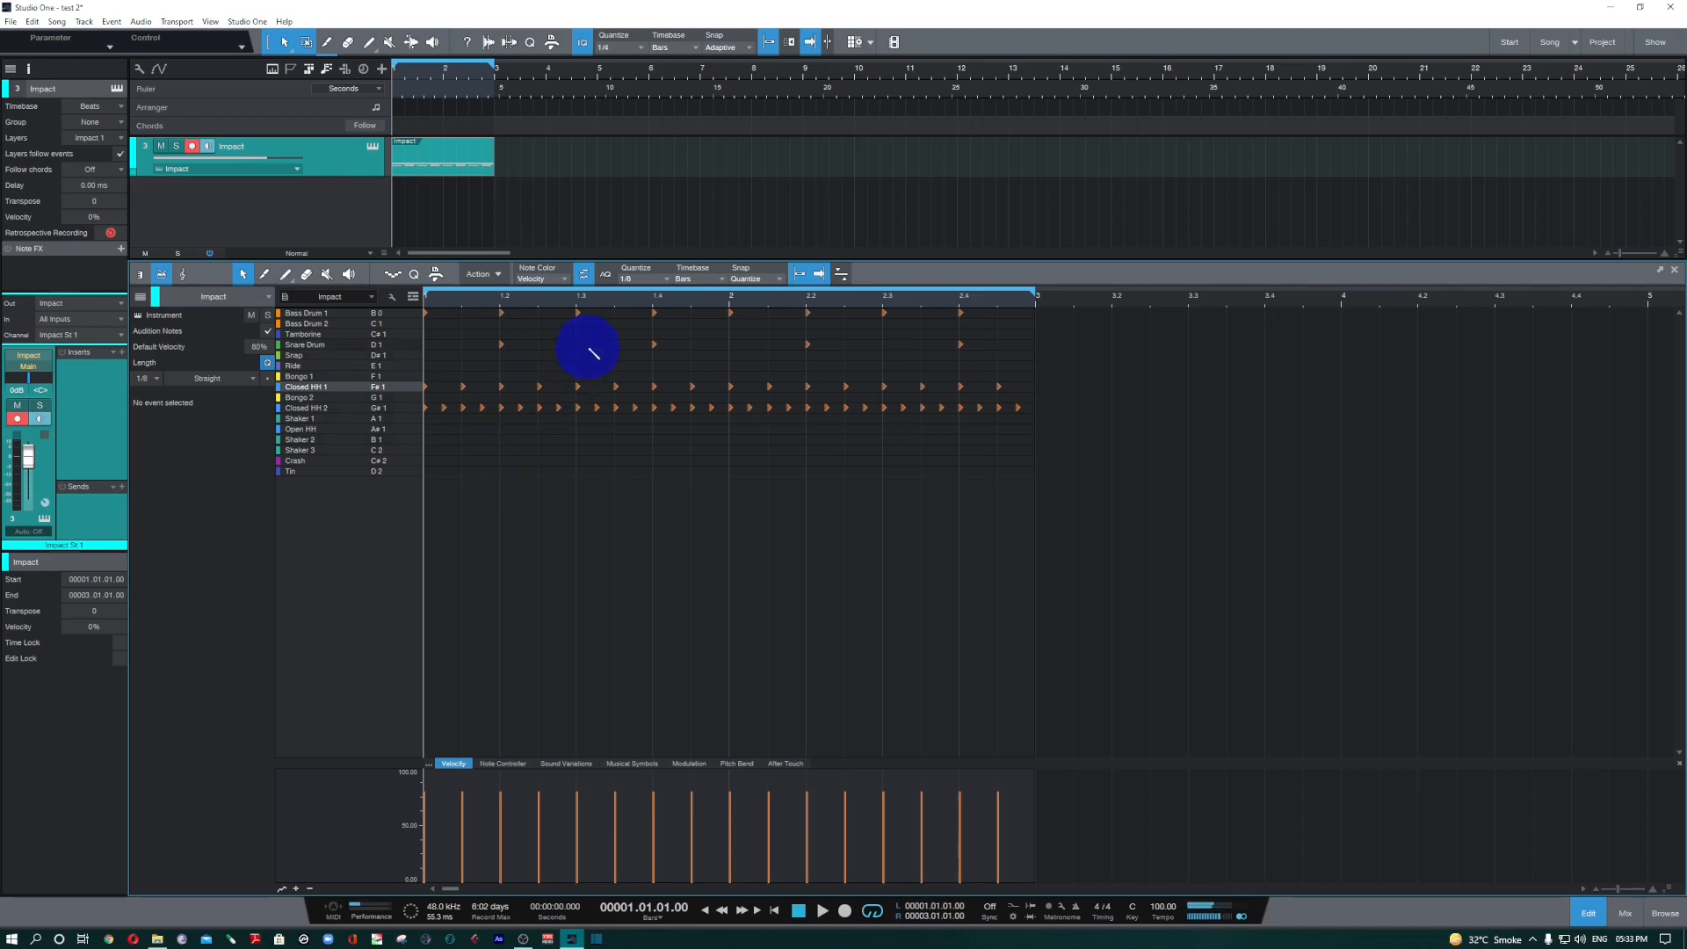
Add Snare Drum hits on the off-beats after 1.3 and 2.1, and paint eighth-note Ride hits from 1.2 to 2.3.
{"action": "left_click", "coordinate": [615, 345]}
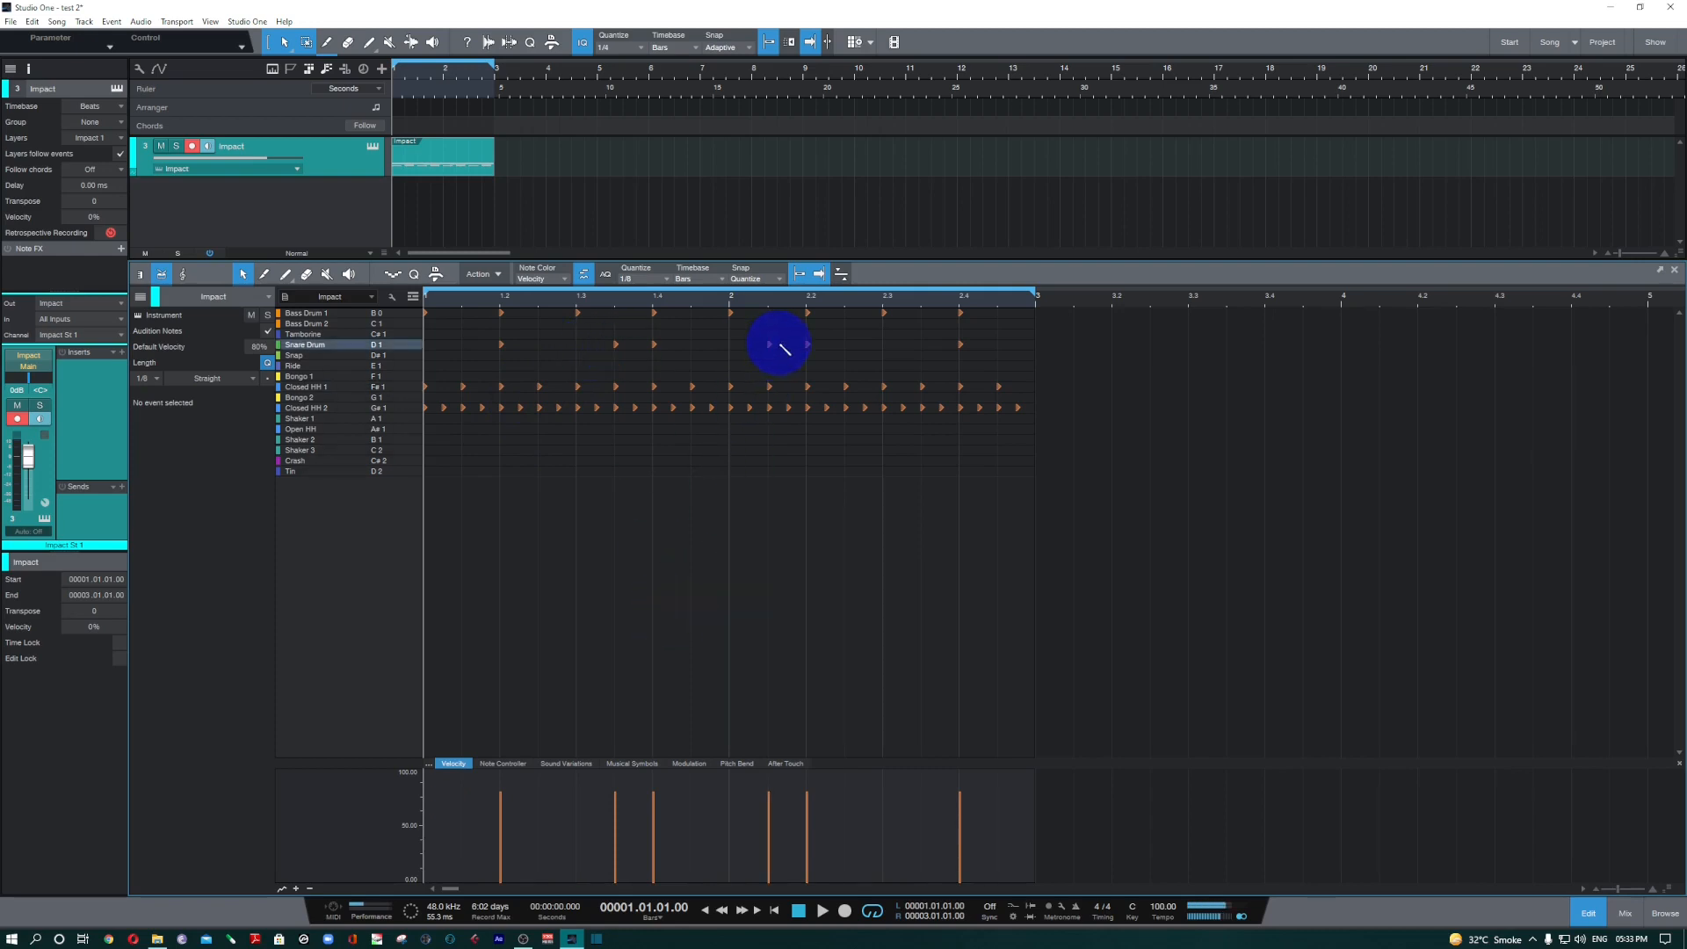
{"action": "left_click", "coordinate": [771, 344]}
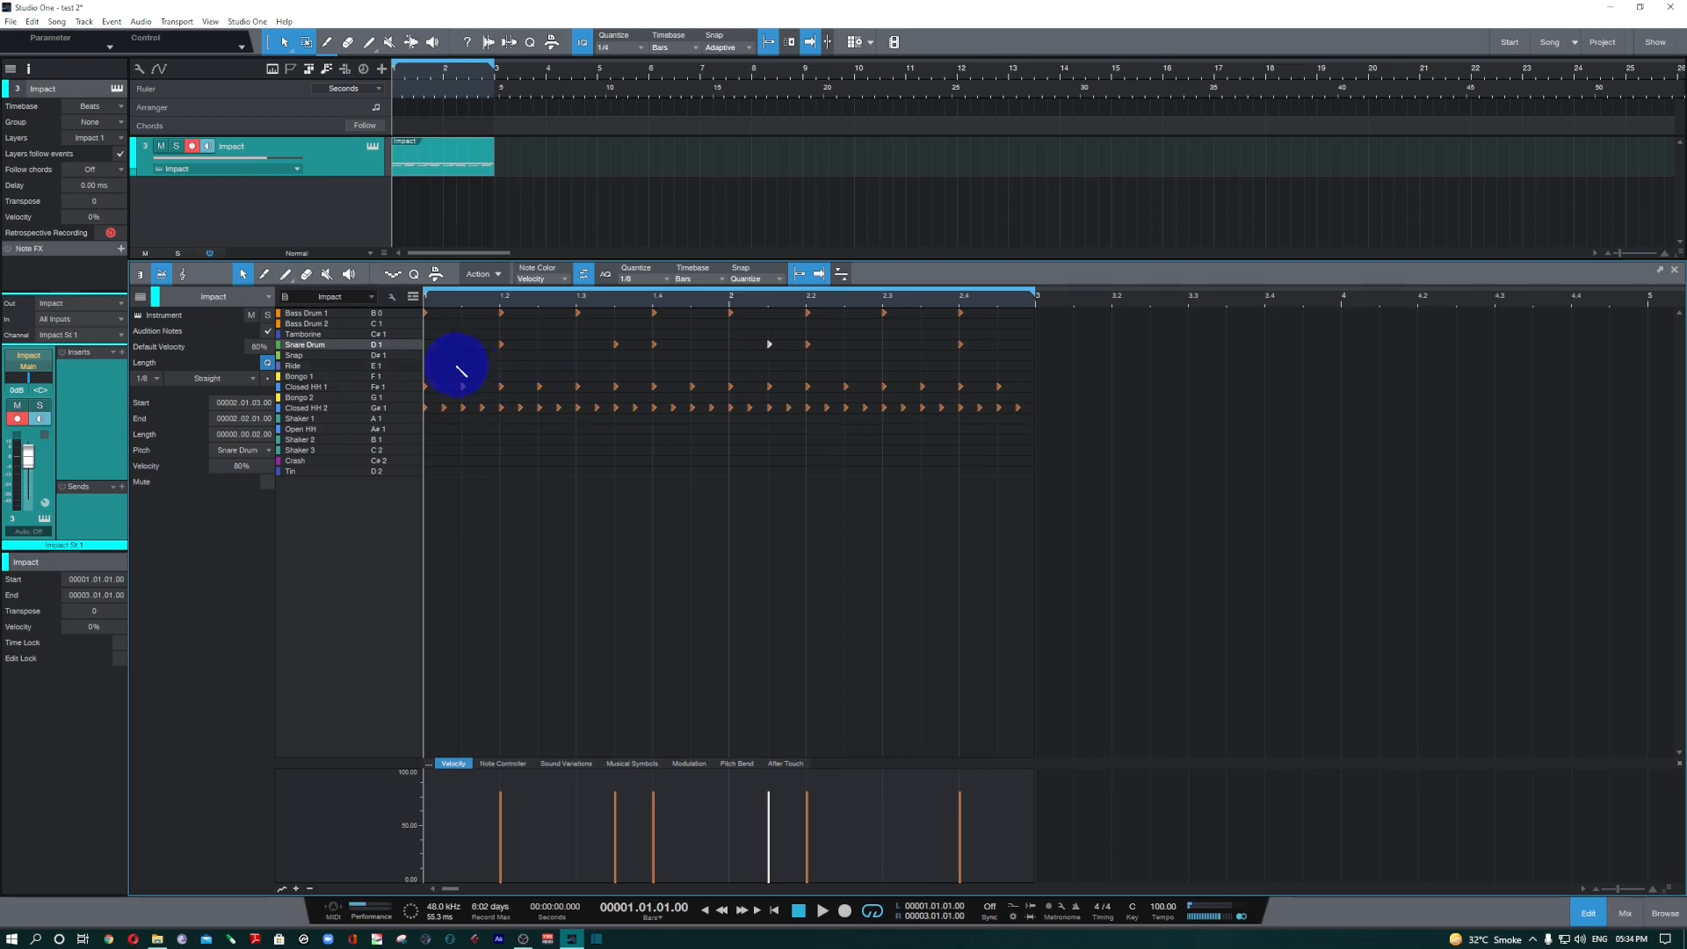
{"action": "left_click_drag", "start_coordinate": [507, 367], "coordinate": [880, 371]}
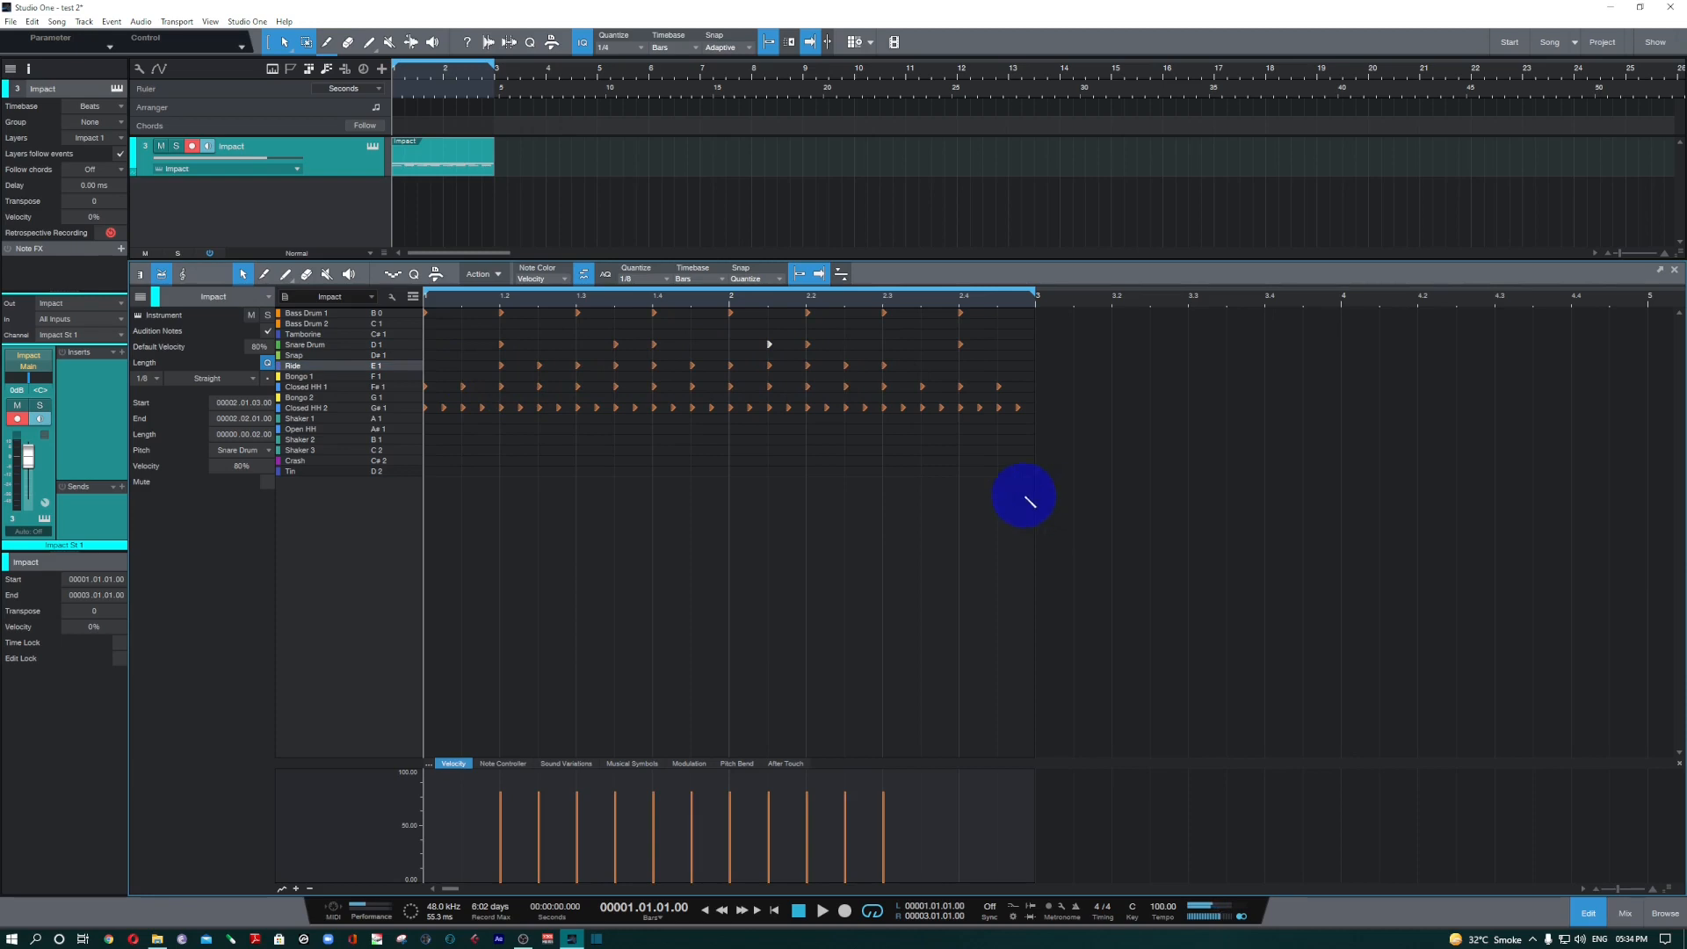
Set the quantize value to 1/16 and play the pattern with the added Snare Drum and Ride hits.
{"action": "left_click", "coordinate": [650, 282]}
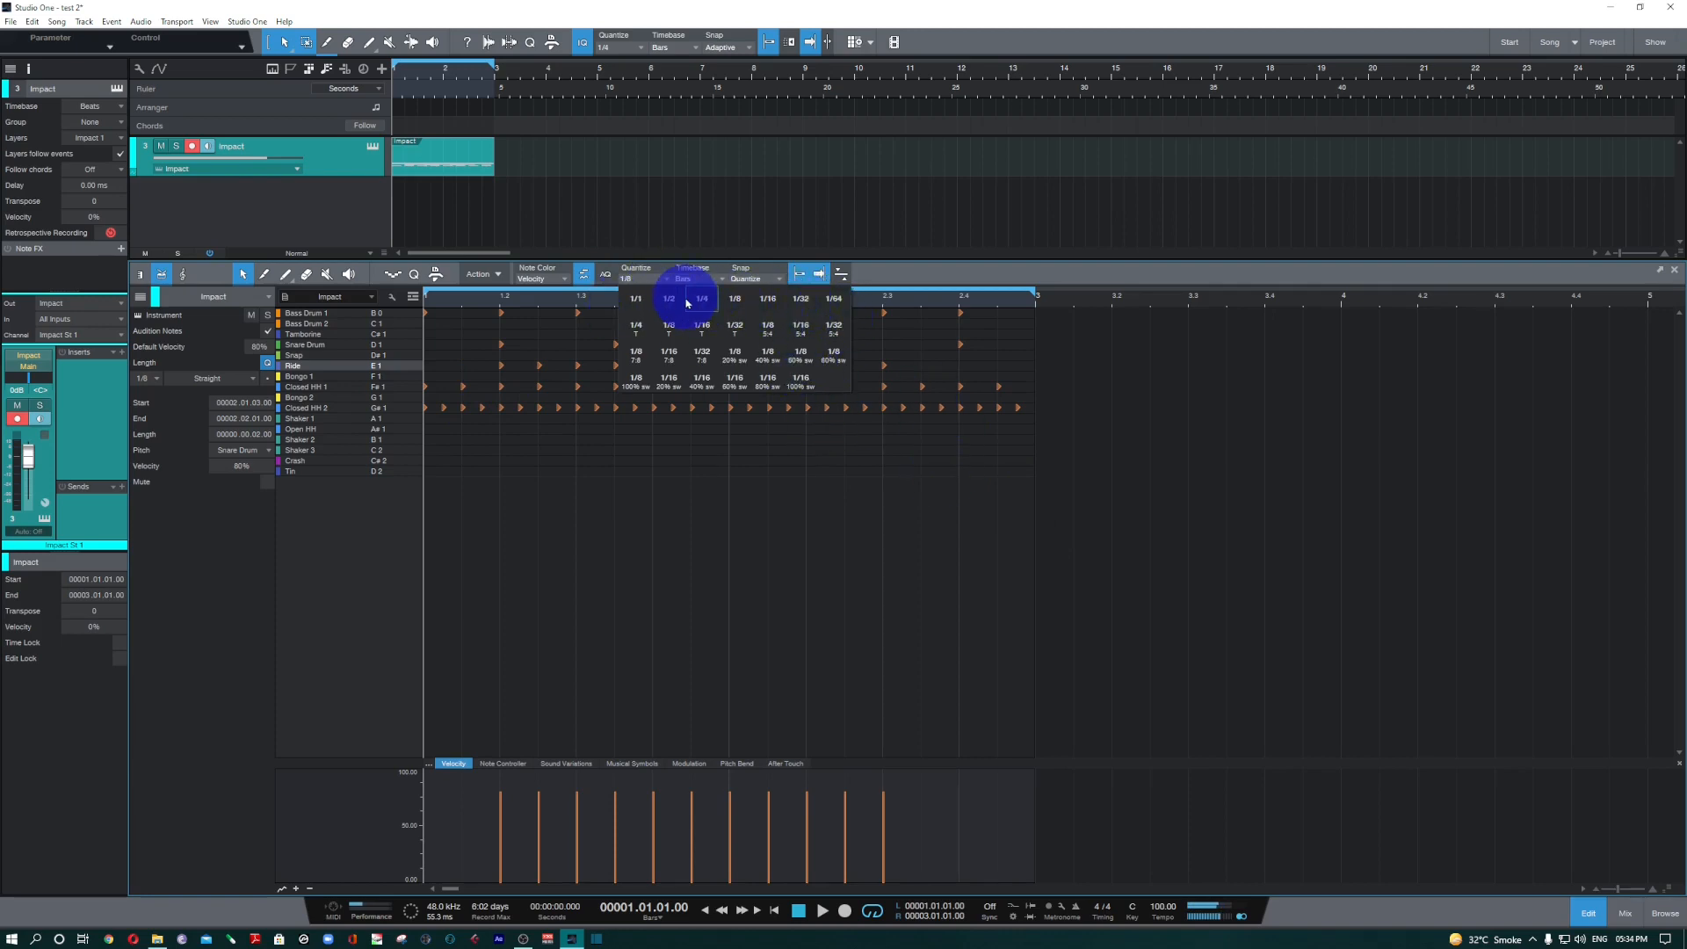
{"action": "left_click", "coordinate": [768, 301]}
{"action": "key", "text": "space"}
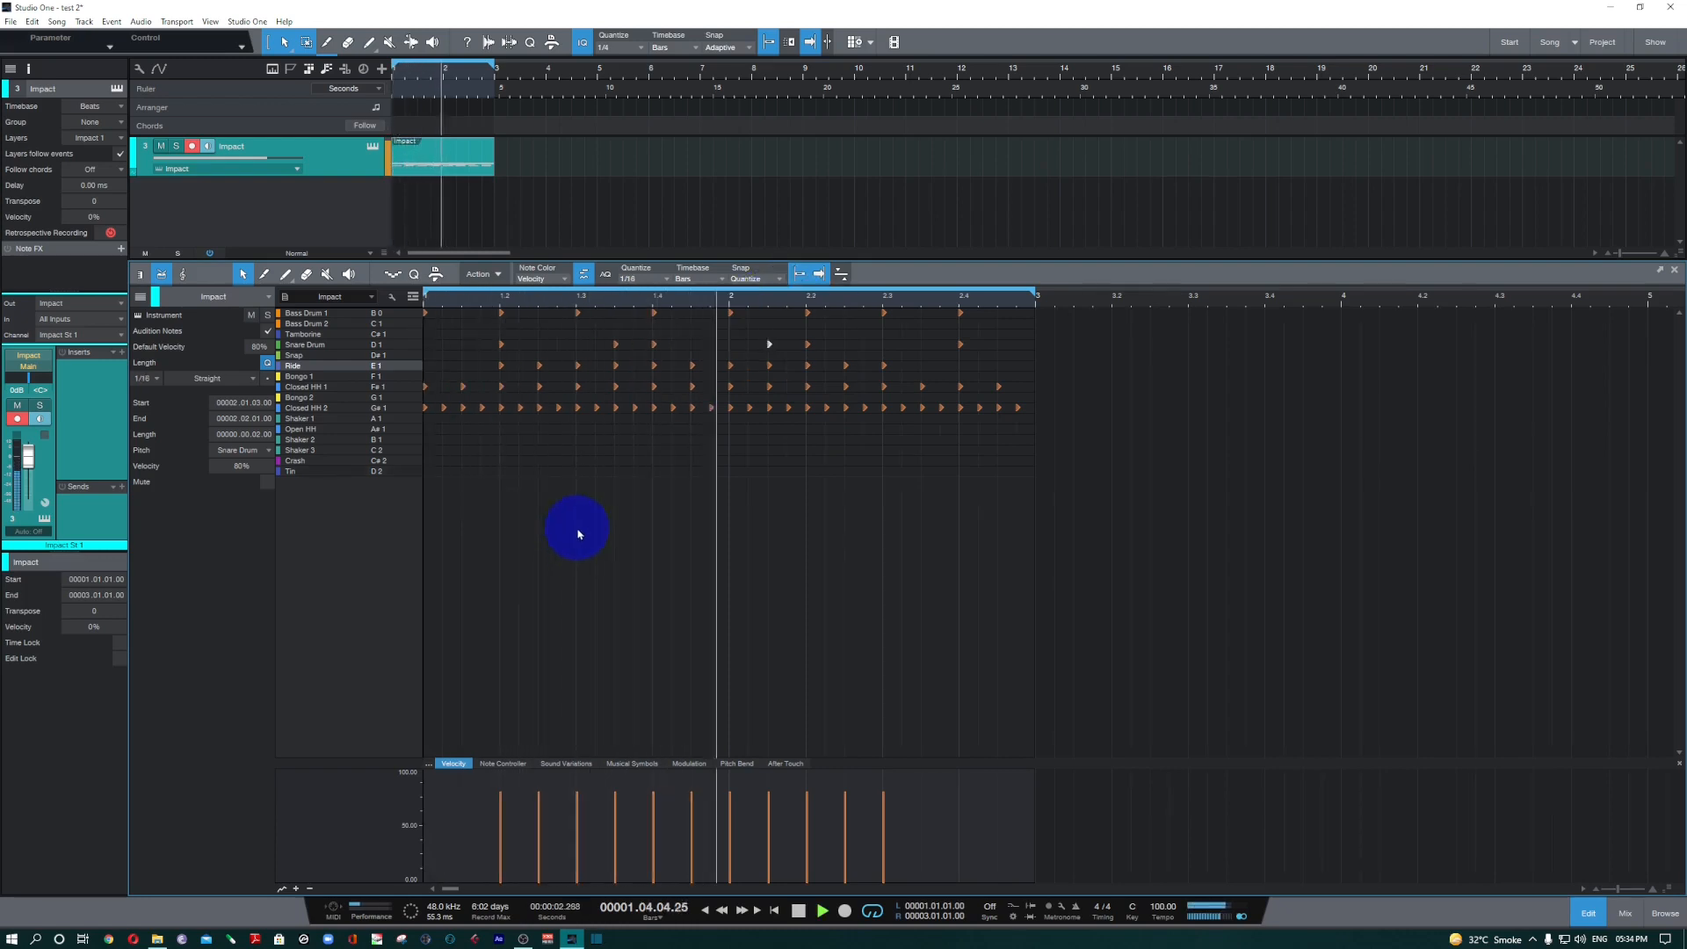
{"action": "key", "text": "space"}
Delete the off-beat Ride hit after beat 2 of bar 1 and select the last Closed HH 2 hit of bar 1.
{"action": "double_click", "coordinate": [541, 367]}
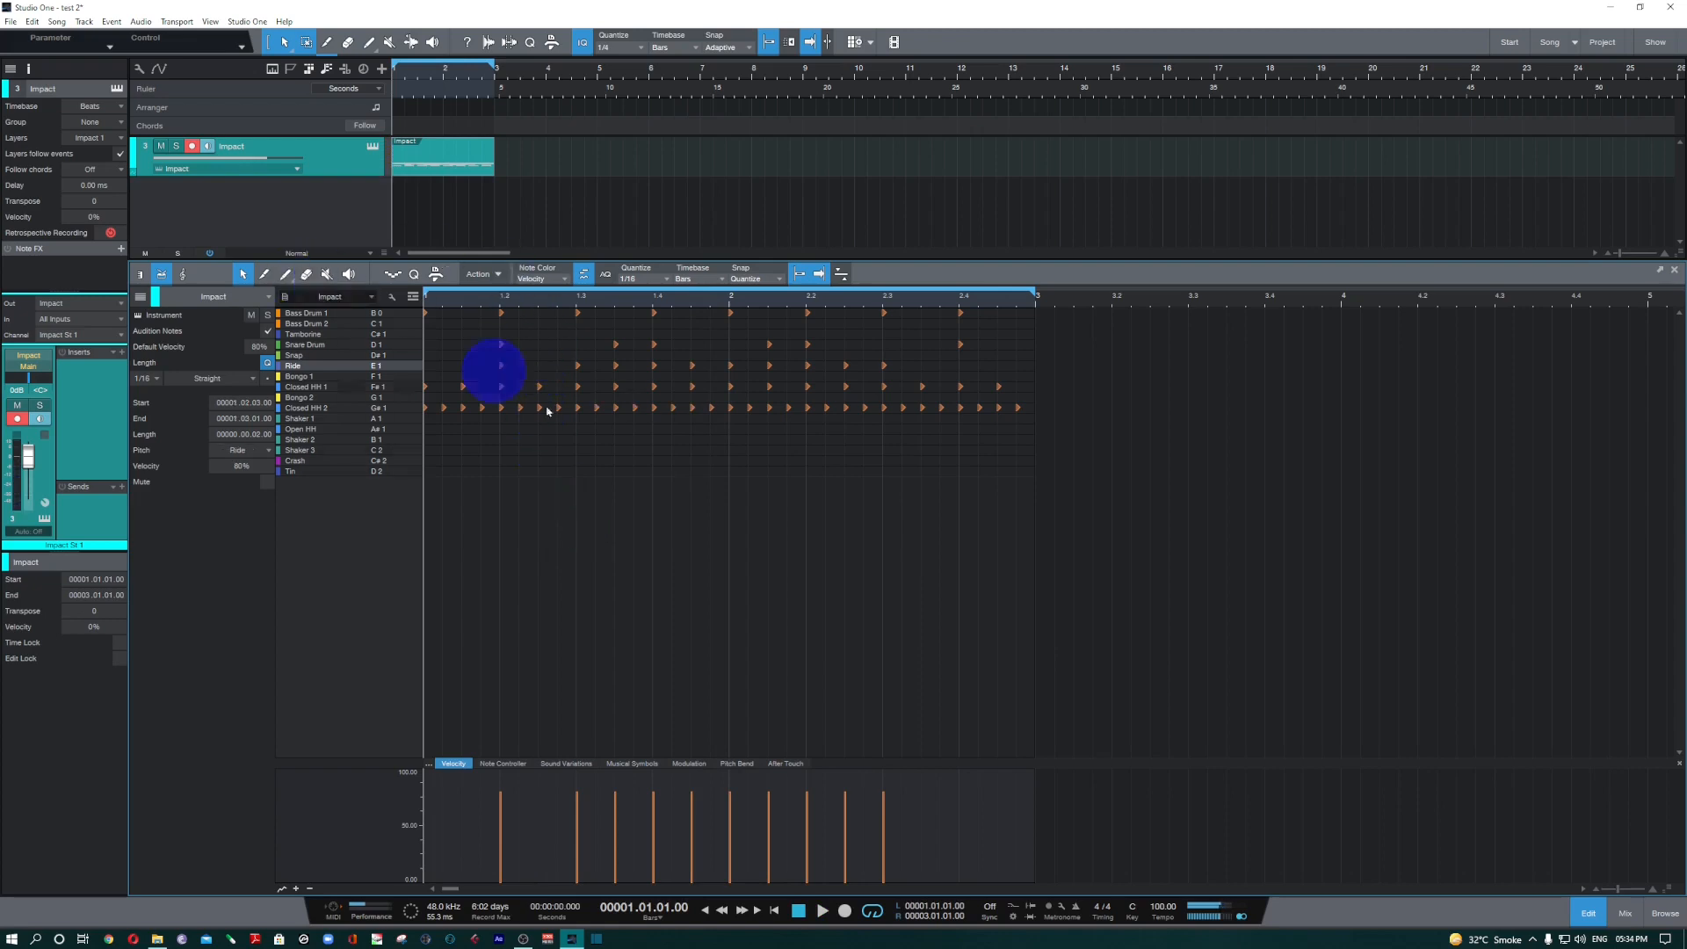
{"action": "key", "text": "ctrl"}
{"action": "key", "text": "3"}
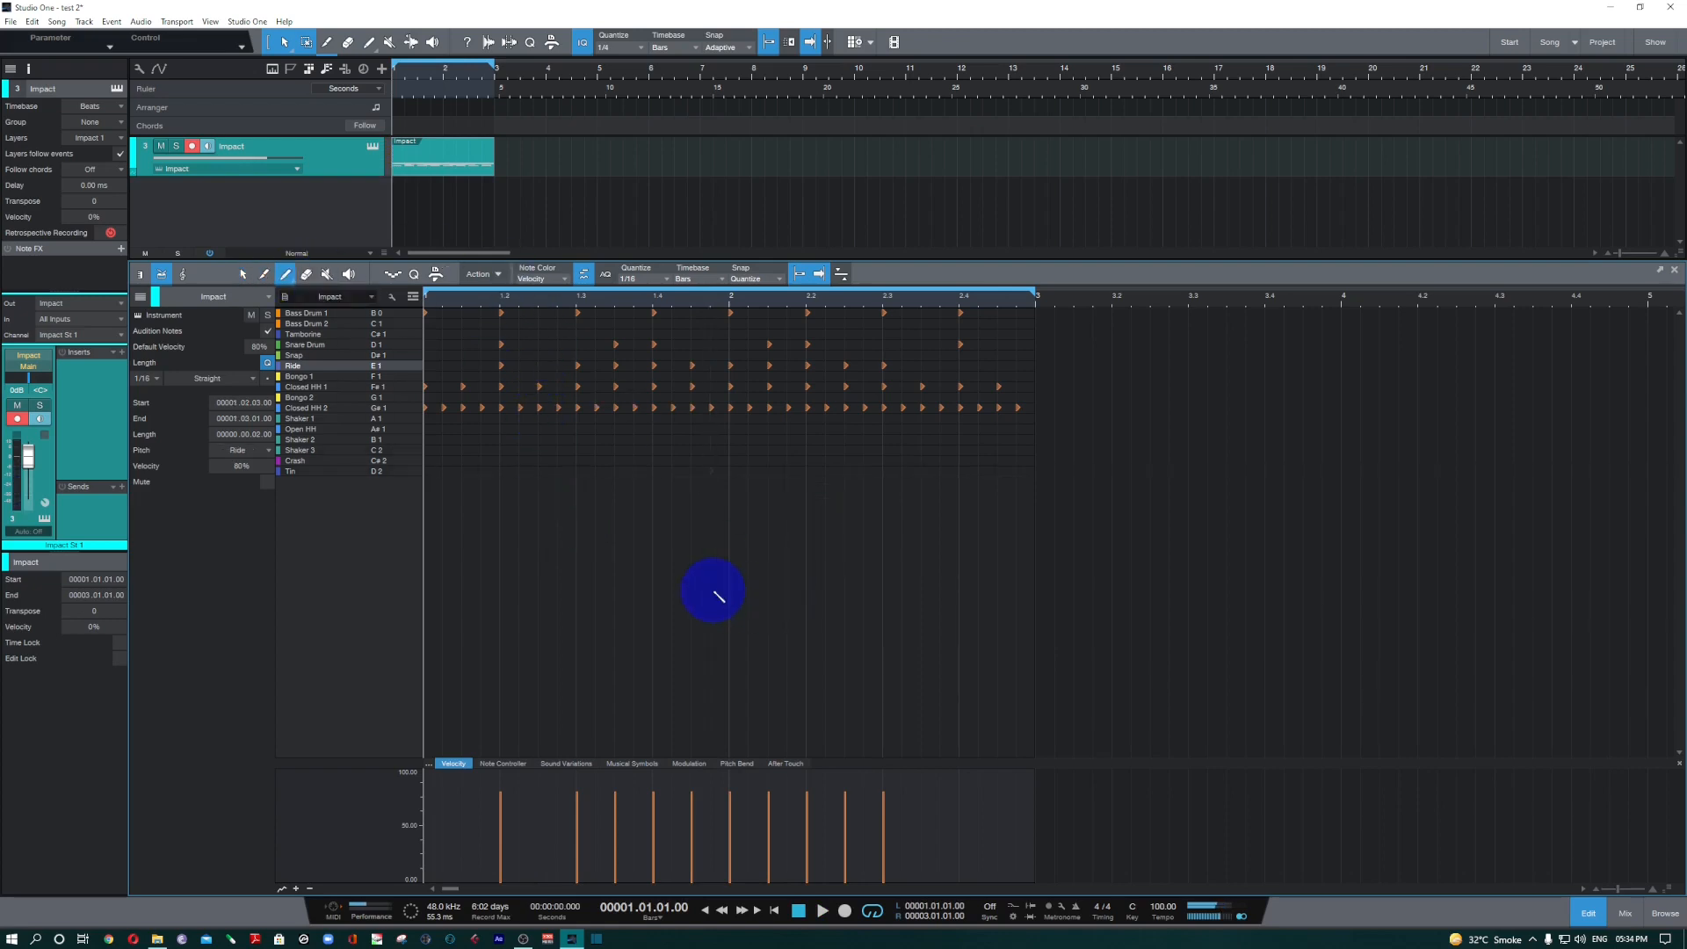
{"action": "key", "text": "4"}
{"action": "left_click", "coordinate": [242, 278]}
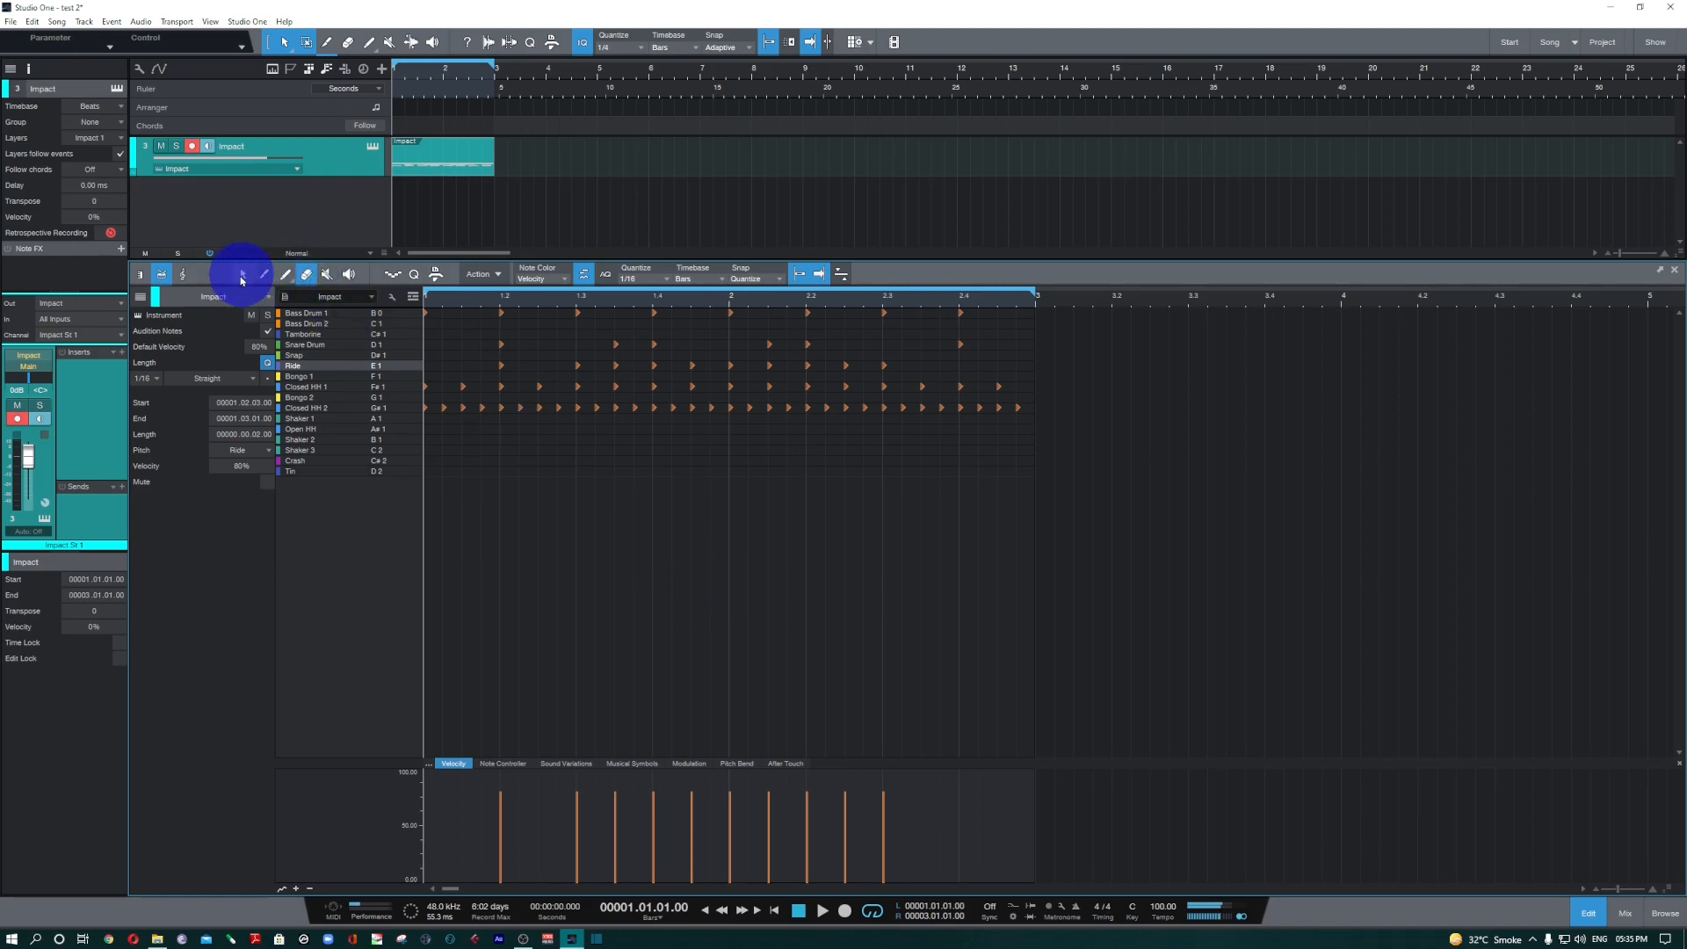
{"action": "left_click", "coordinate": [694, 408]}
{"action": "left_click", "coordinate": [712, 411]}
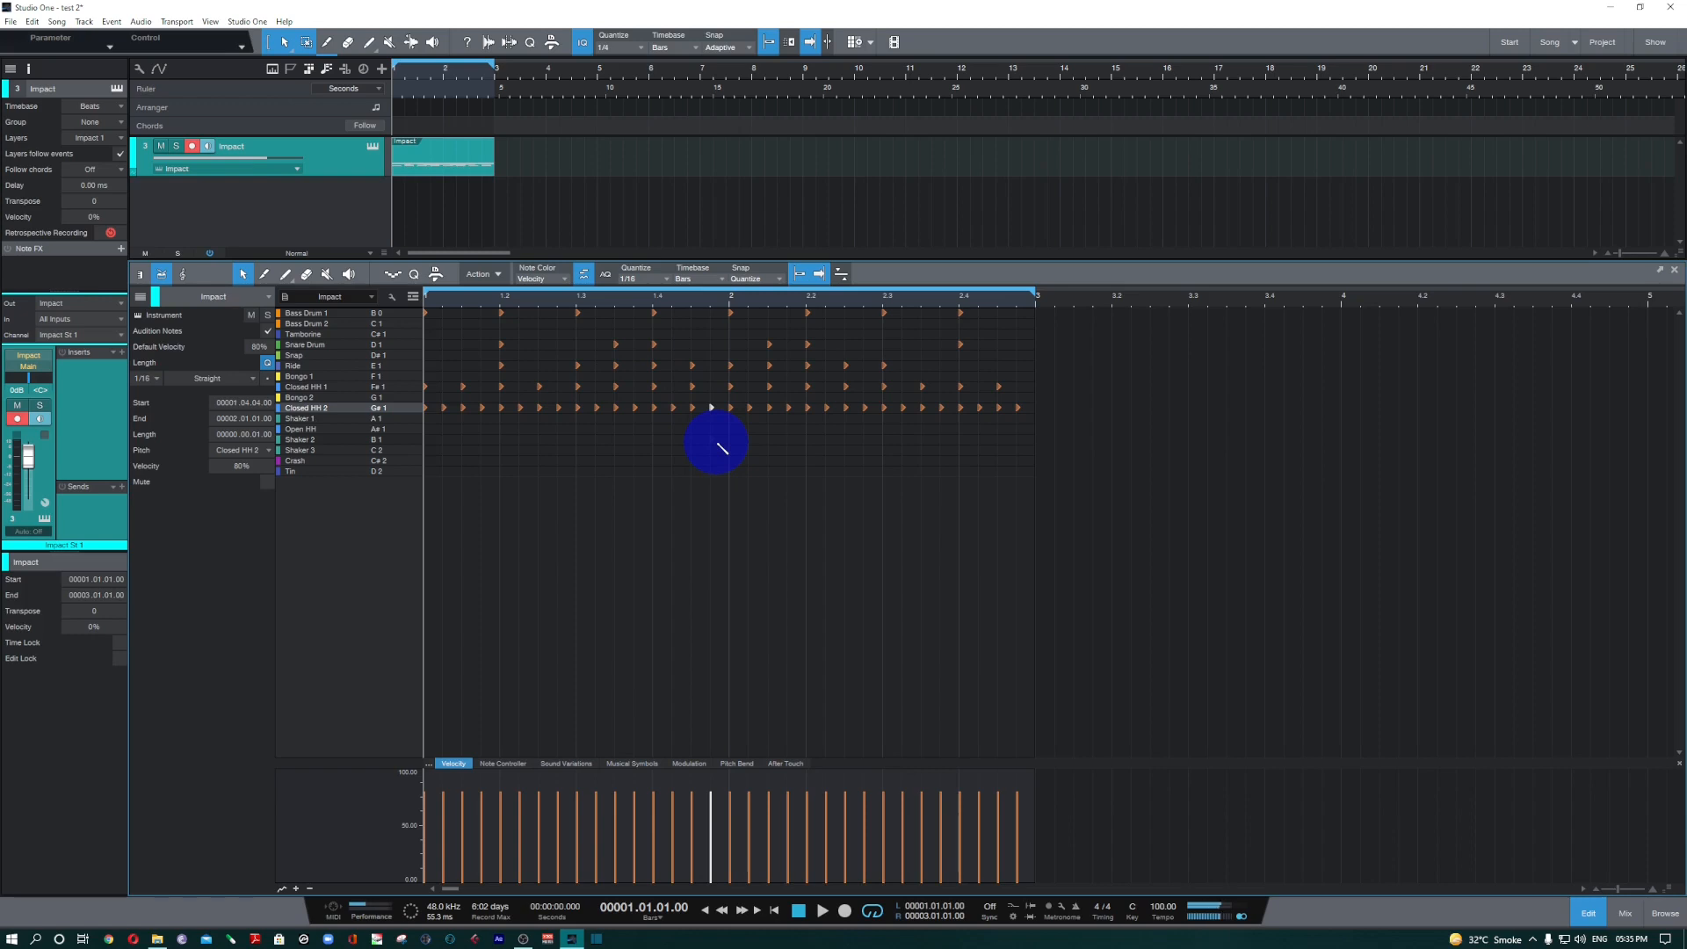
Add Shaker 2 hits on the last sixteenth of bar 1, the off-beat after 2.1, beat 2.2, and the sixteenth right after it.
{"action": "left_click", "coordinate": [712, 439]}
{"action": "left_click", "coordinate": [770, 440]}
{"action": "left_click", "coordinate": [807, 439]}
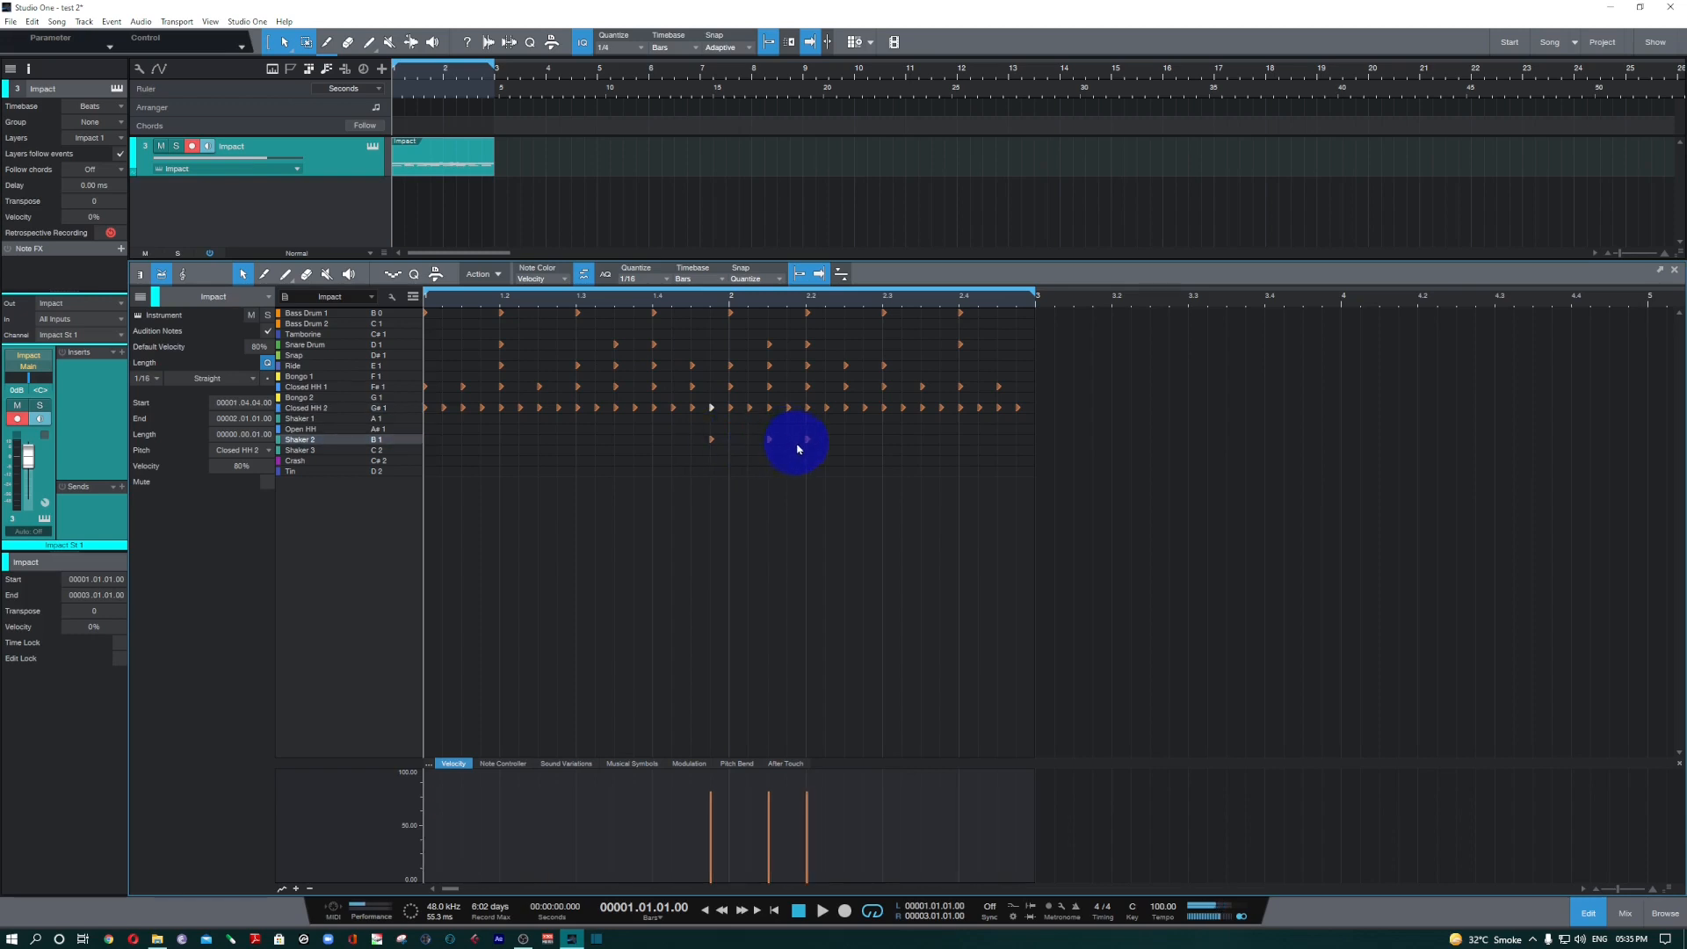
{"action": "left_click_drag", "start_coordinate": [800, 441], "coordinate": [861, 456]}
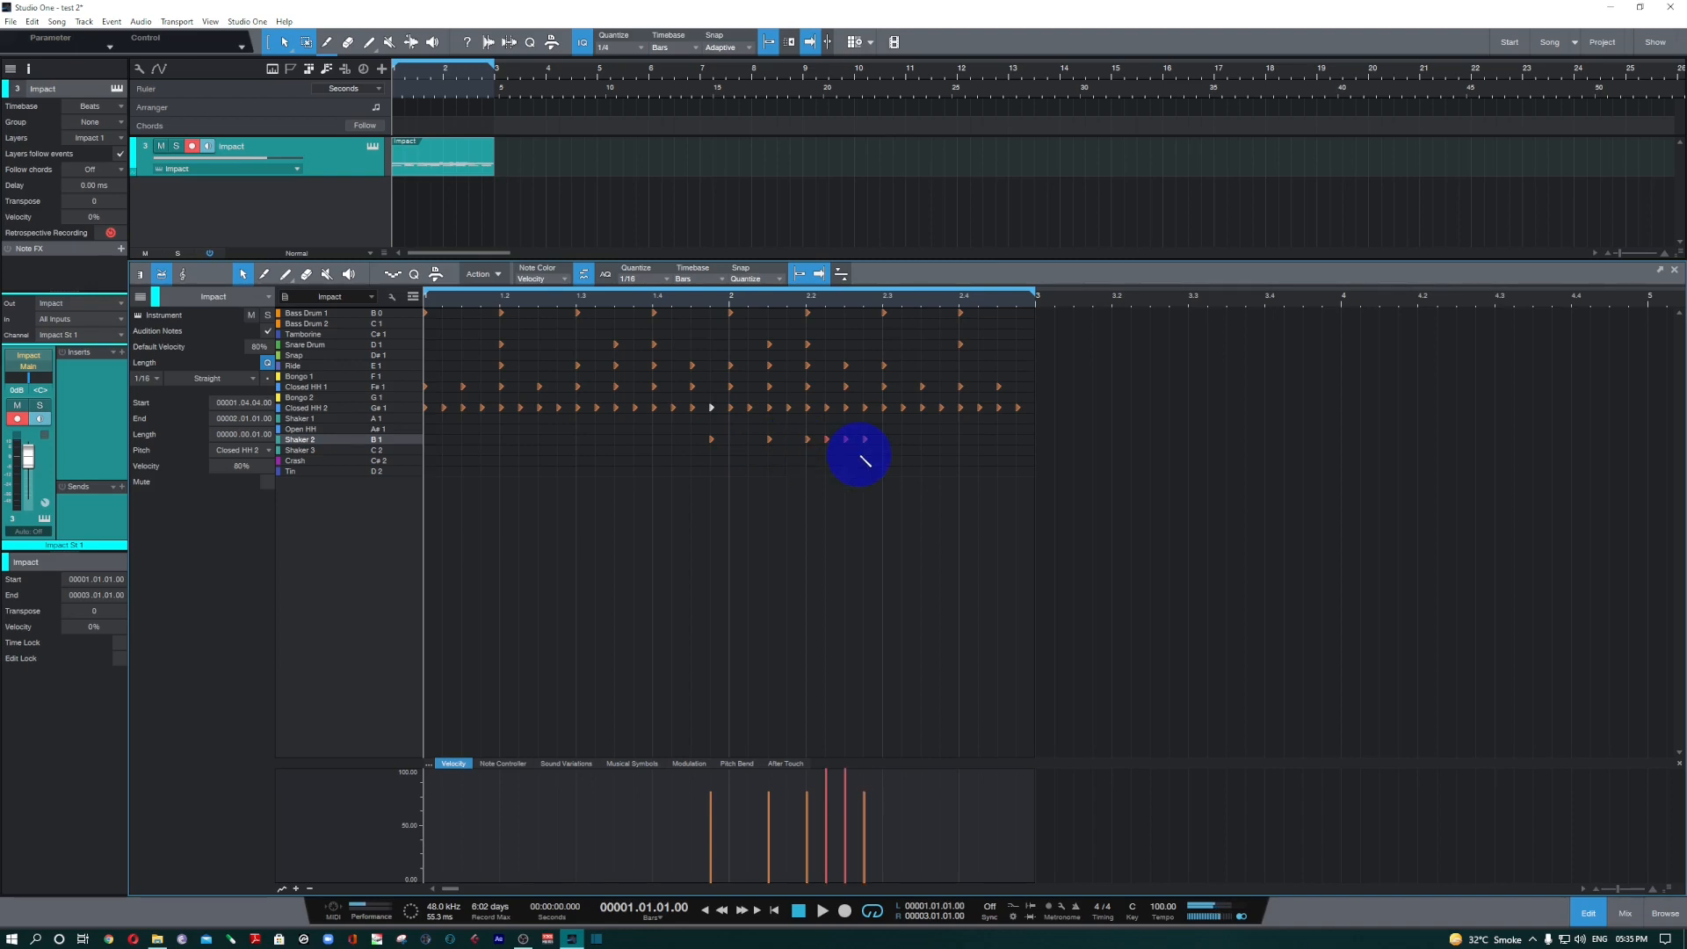
{"action": "mouse_move", "coordinate": [866, 457]}
{"action": "left_mouse_down"}
{"action": "mouse_move", "coordinate": [892, 452]}
{"action": "mouse_move", "coordinate": [827, 450]}
{"action": "left_mouse_up"}
{"action": "left_click", "coordinate": [824, 446]}
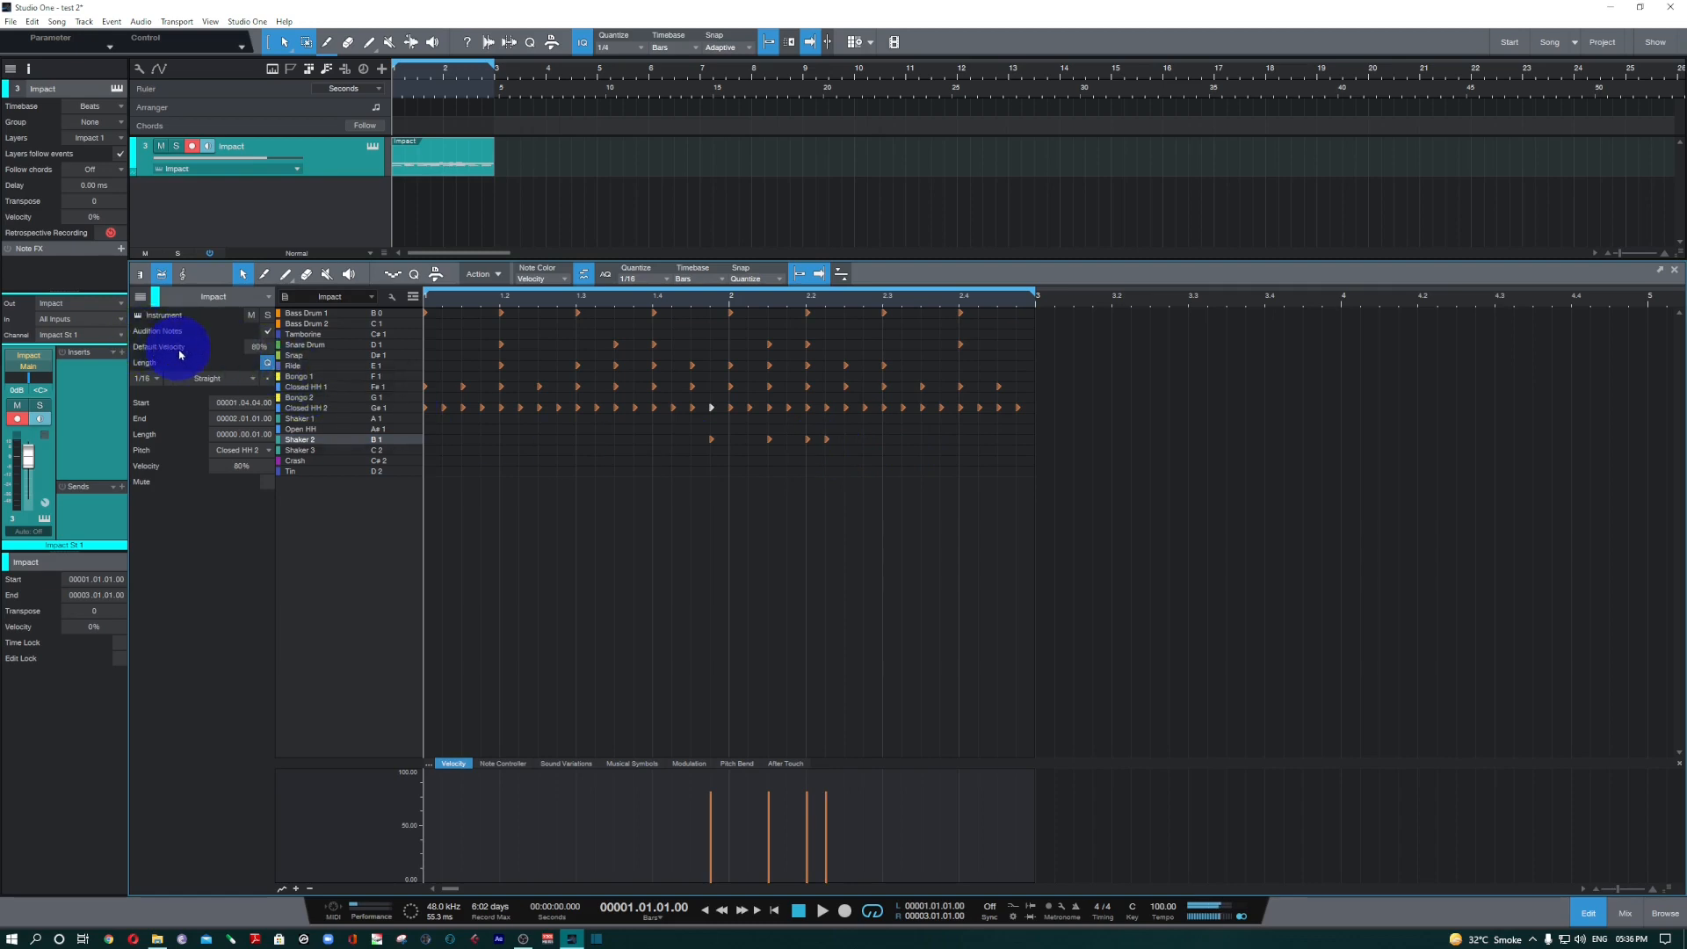
Delete the remaining off-beat Ride hits after 1.3, 1.4, 2.1 and 2.2, and play the pattern.
{"action": "left_click", "coordinate": [616, 366]}
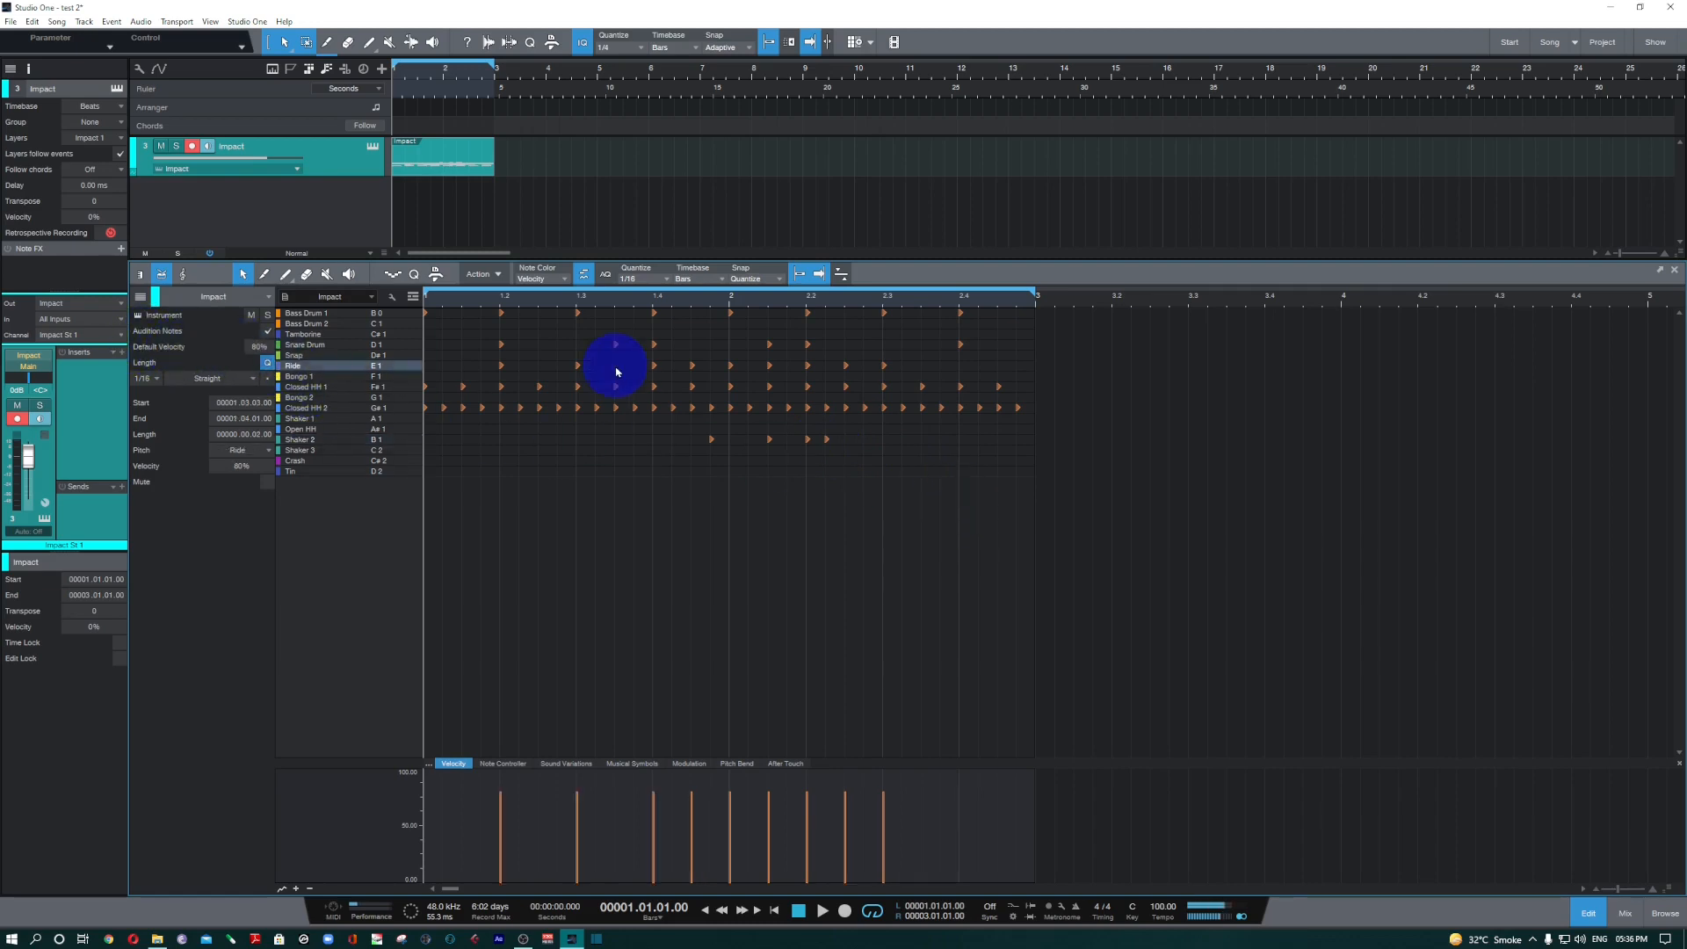
{"action": "left_click_drag", "start_coordinate": [615, 372], "coordinate": [847, 365]}
{"action": "left_click", "coordinate": [660, 624]}
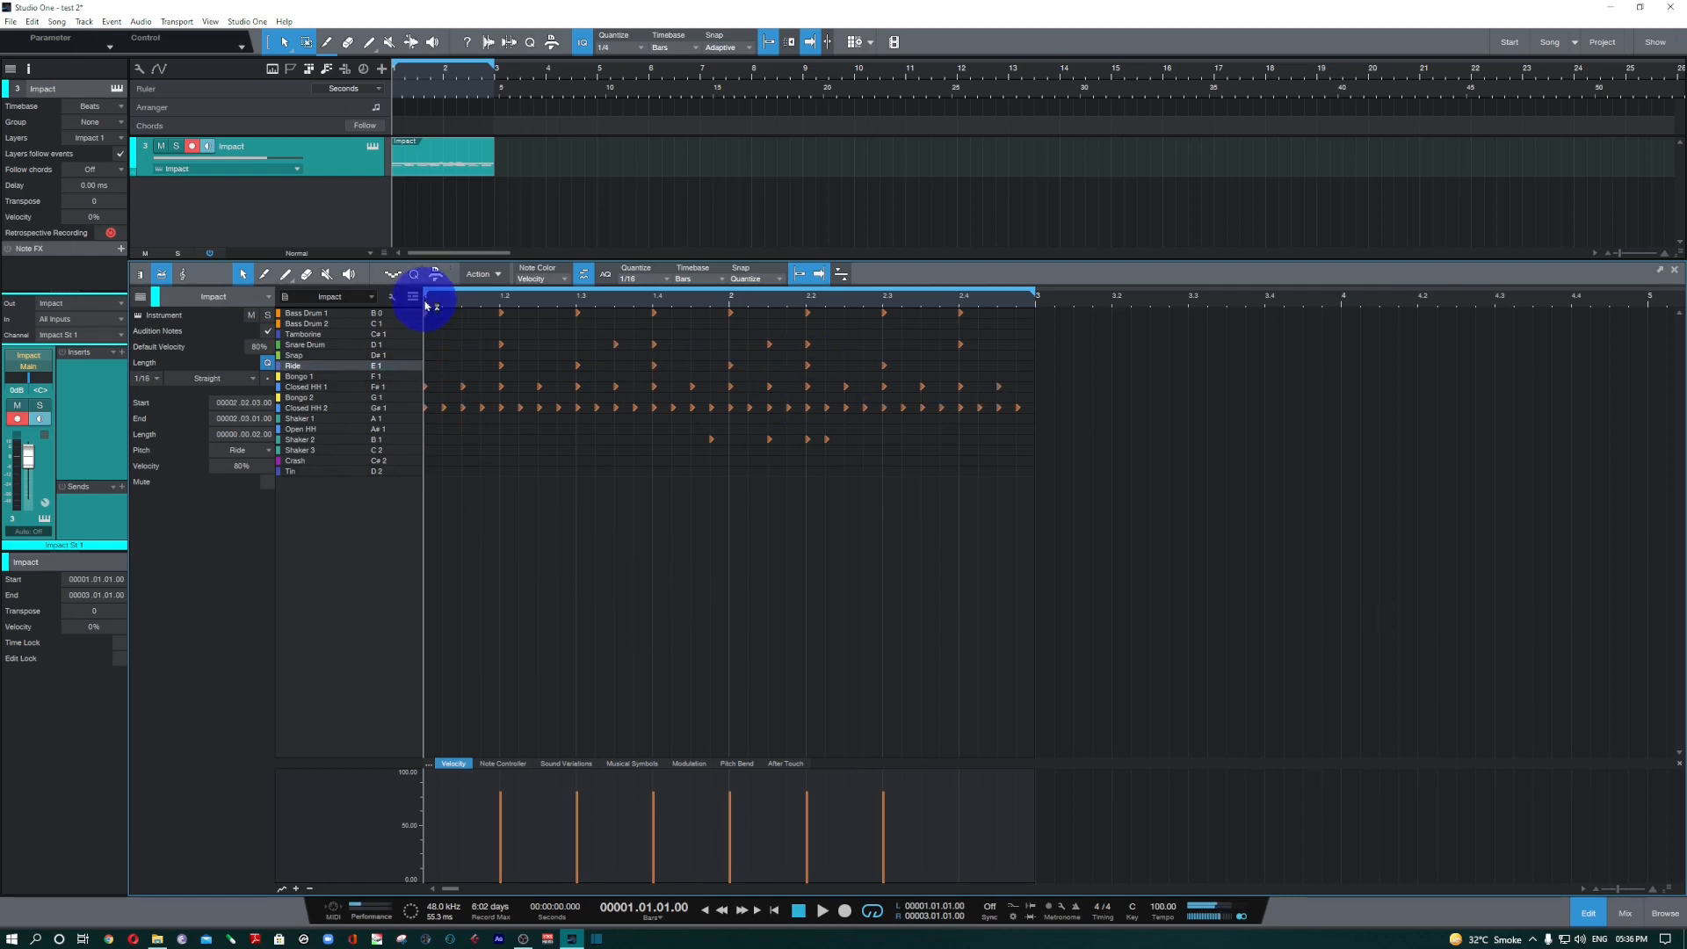
{"action": "left_click", "coordinate": [696, 605]}
{"action": "key", "text": "space"}
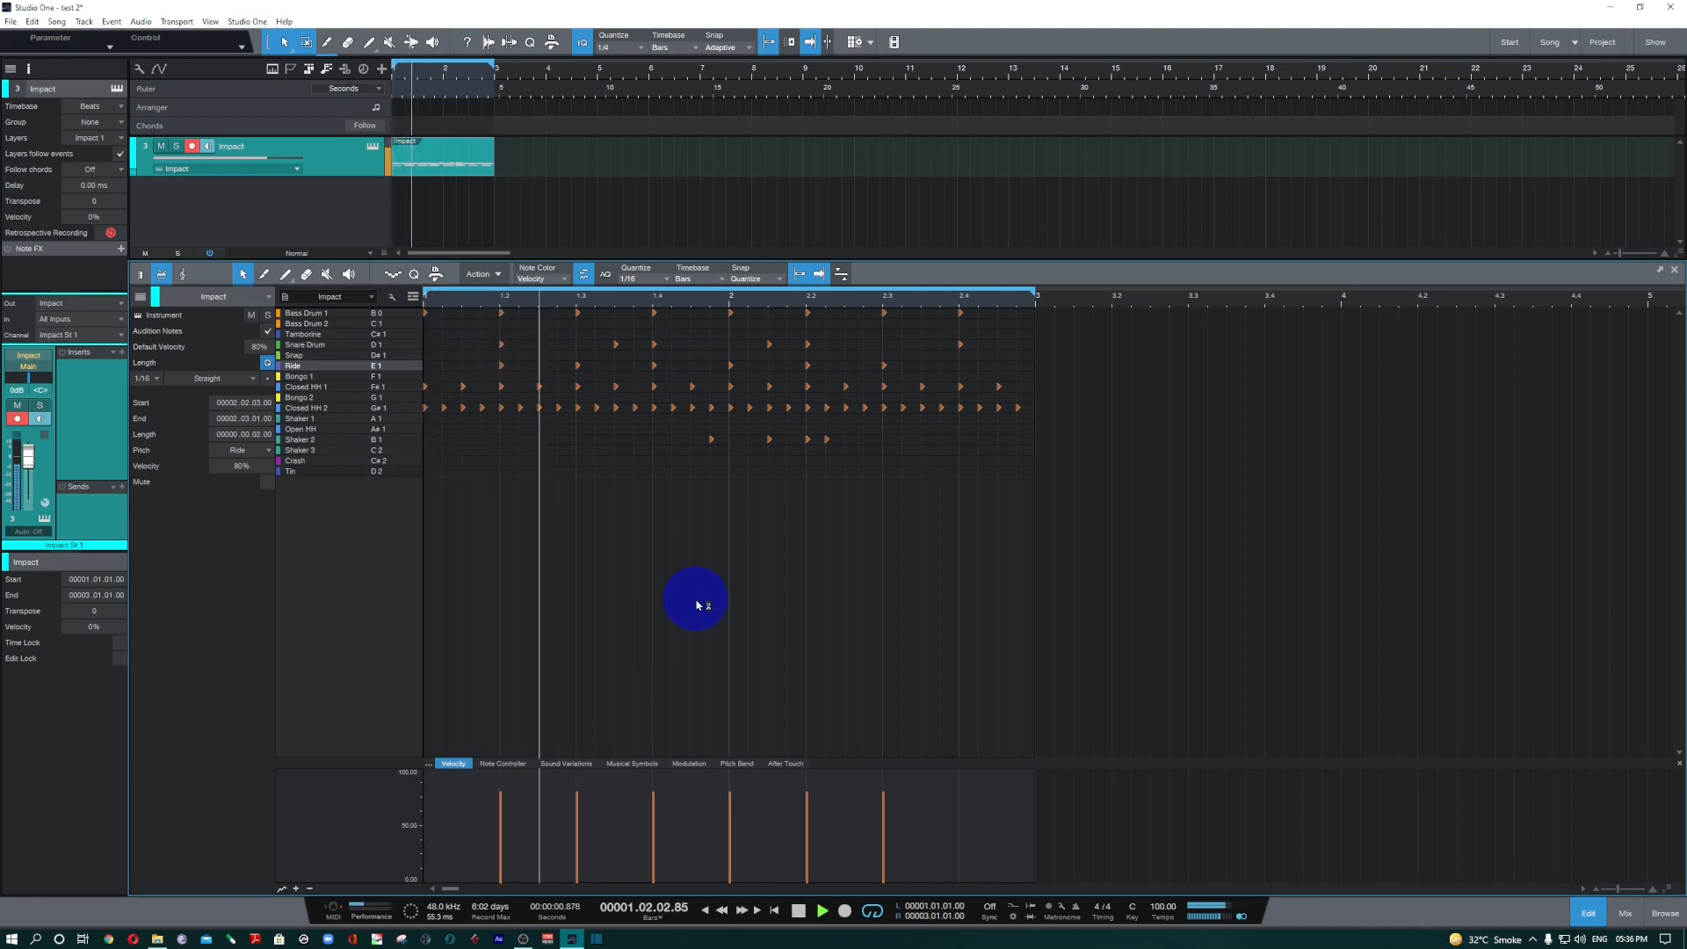
Reduce the Ride part to hits on 1.2, 1.4, 2.2 and the off-beat after 2.2, and delete several Closed HH 1 and 2 hits.
{"action": "key", "text": "space"}
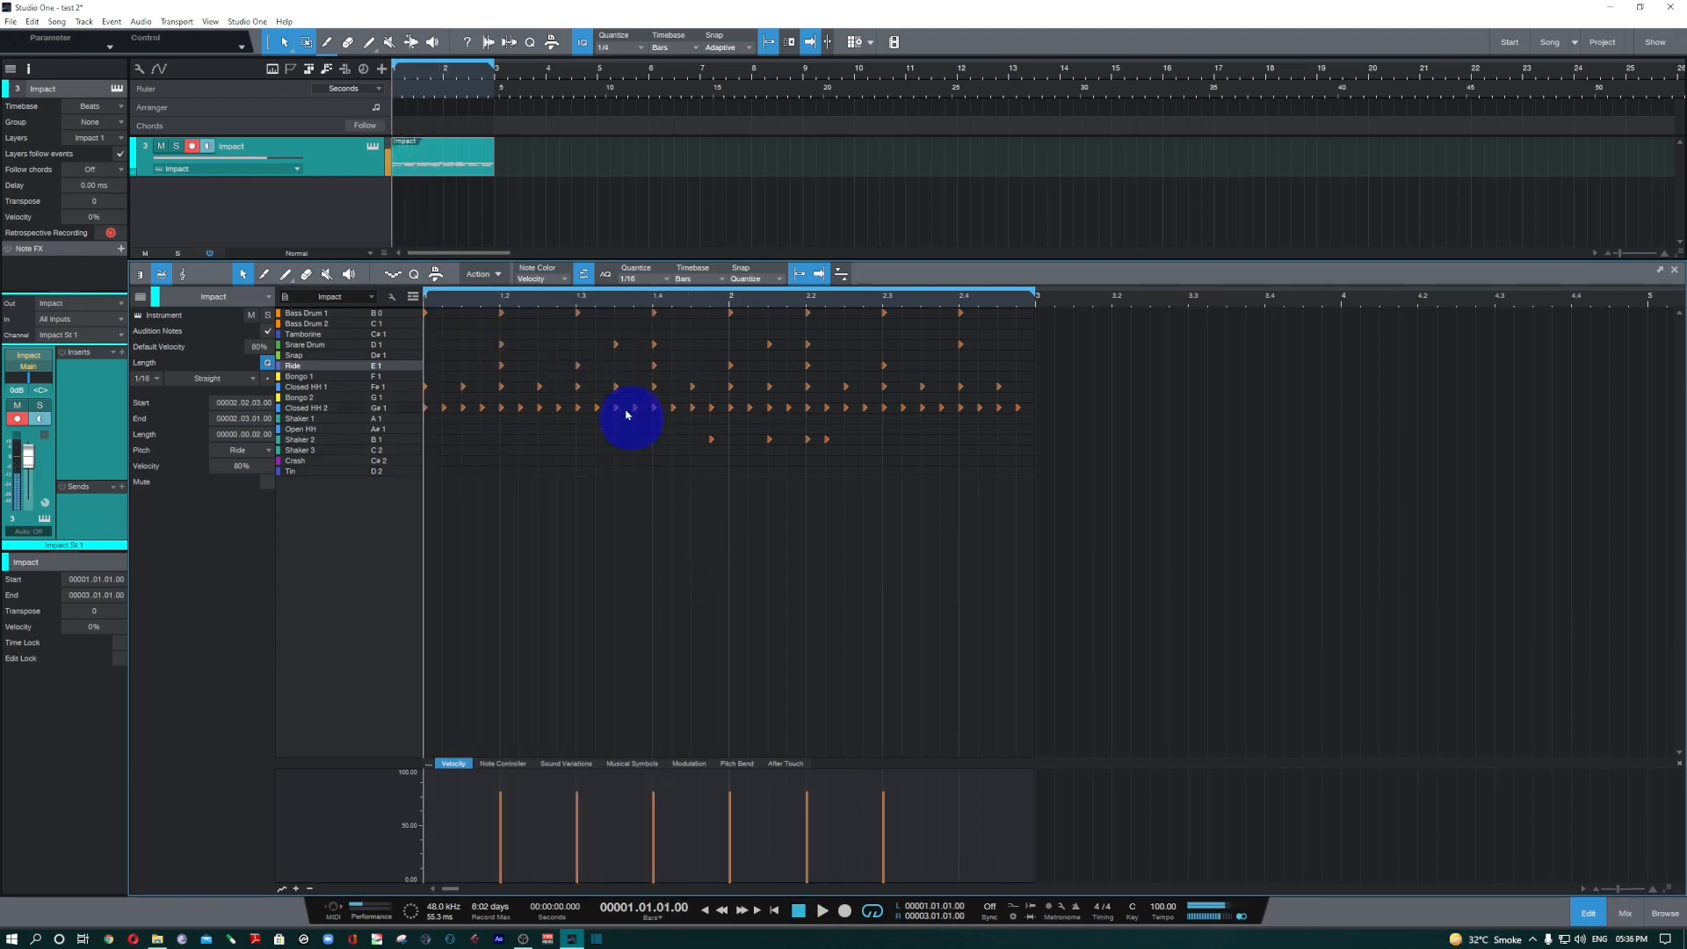
{"action": "left_click", "coordinate": [577, 366]}
{"action": "left_click_drag", "start_coordinate": [577, 367], "coordinate": [947, 410]}
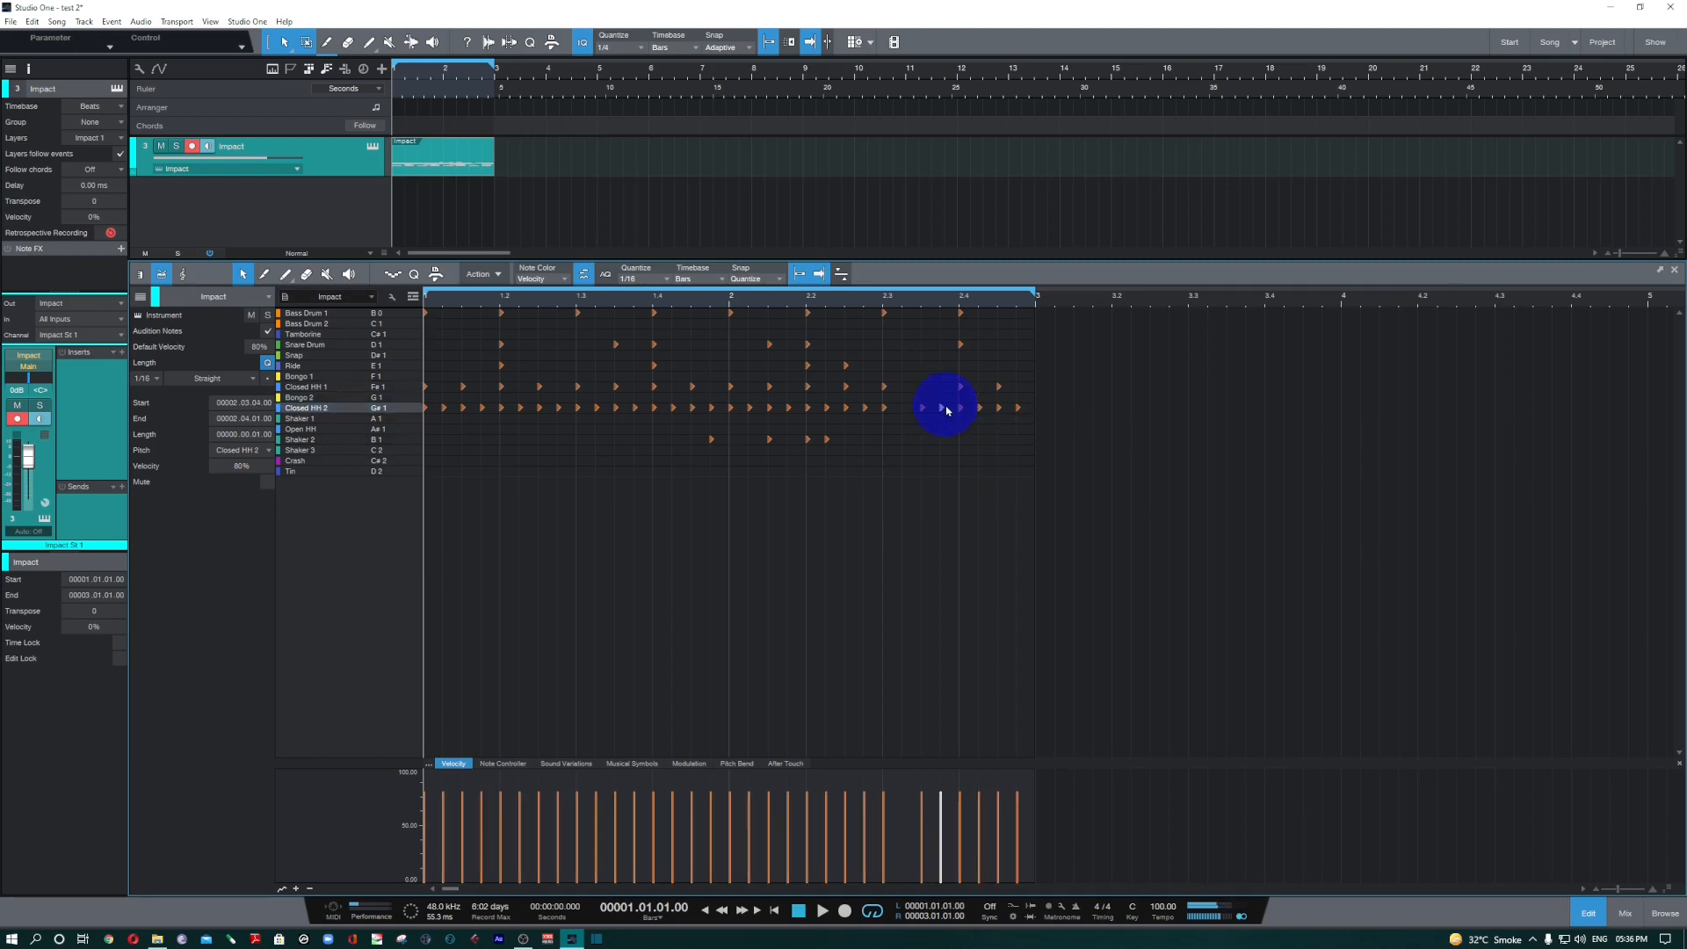
Delete the Closed HH 2 hit on the last sixteenth before beat 2.2 and play the pattern.
{"action": "left_click", "coordinate": [786, 407]}
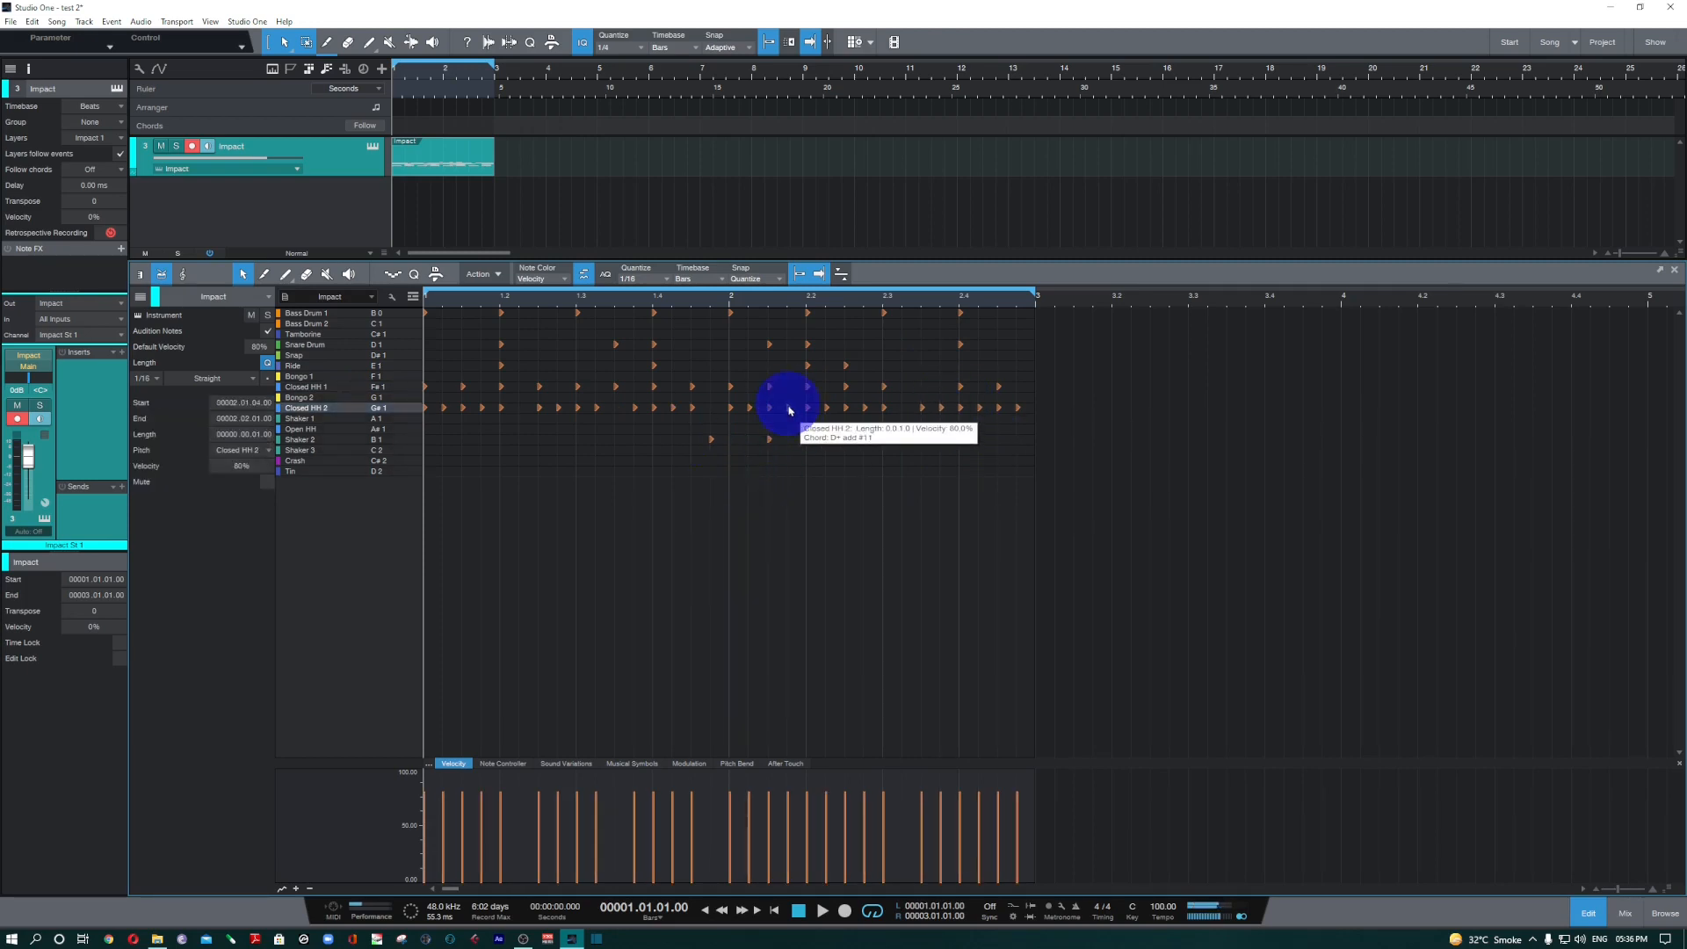
{"action": "double_click", "coordinate": [789, 409]}
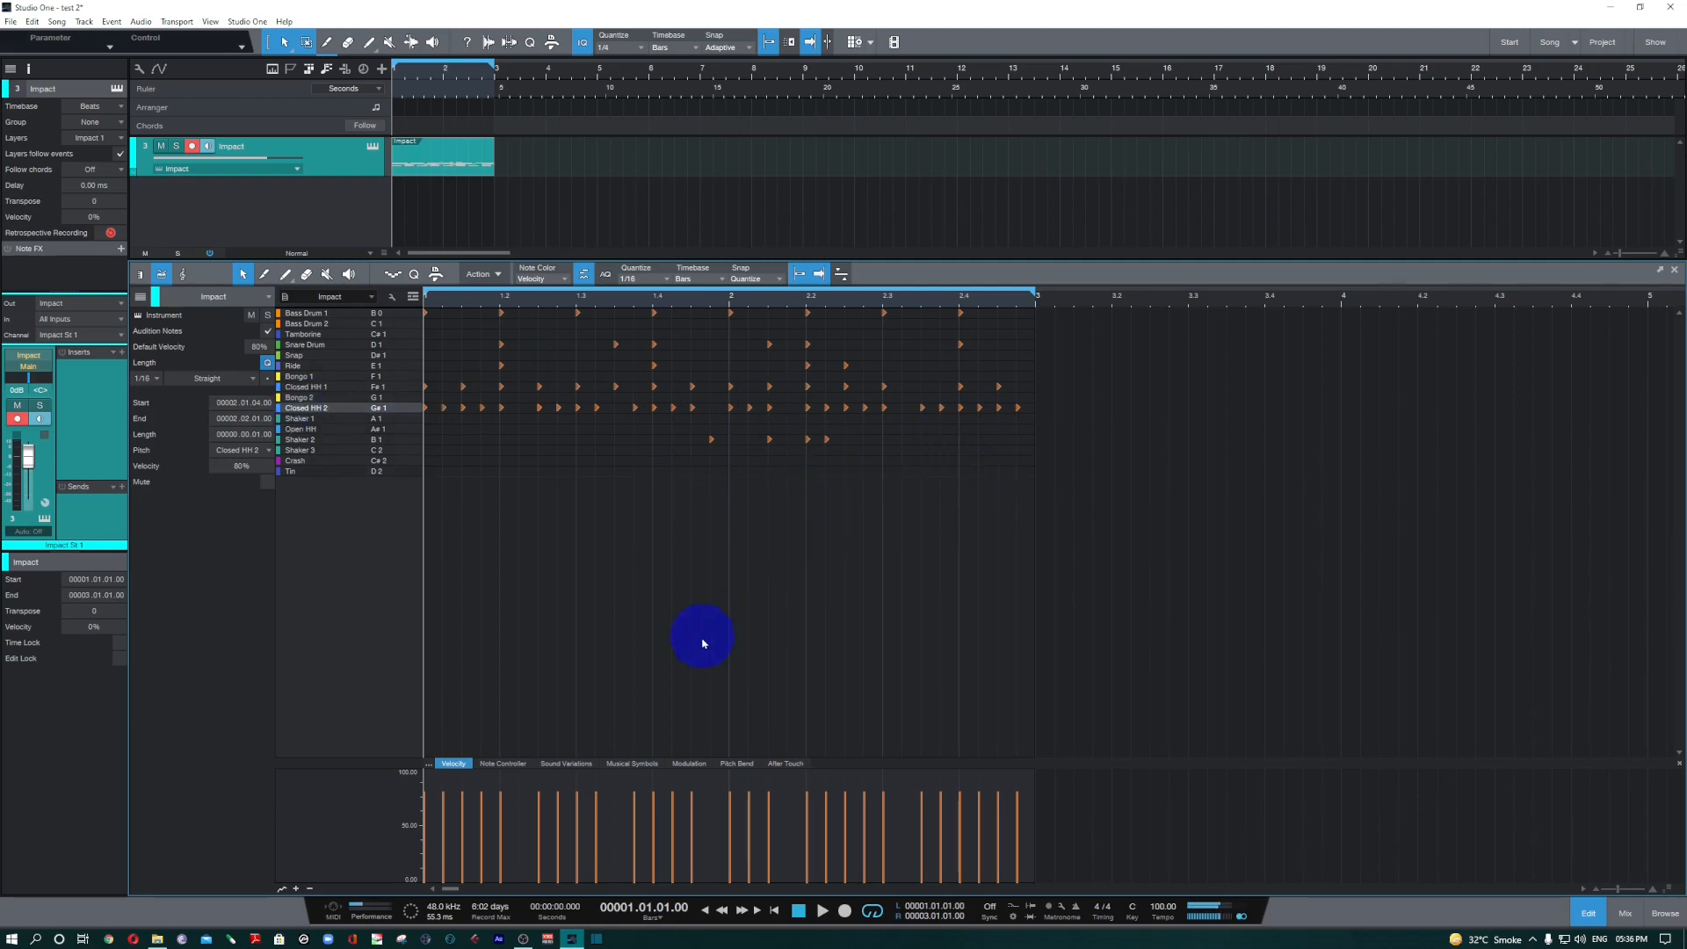
{"action": "key", "text": "space"}
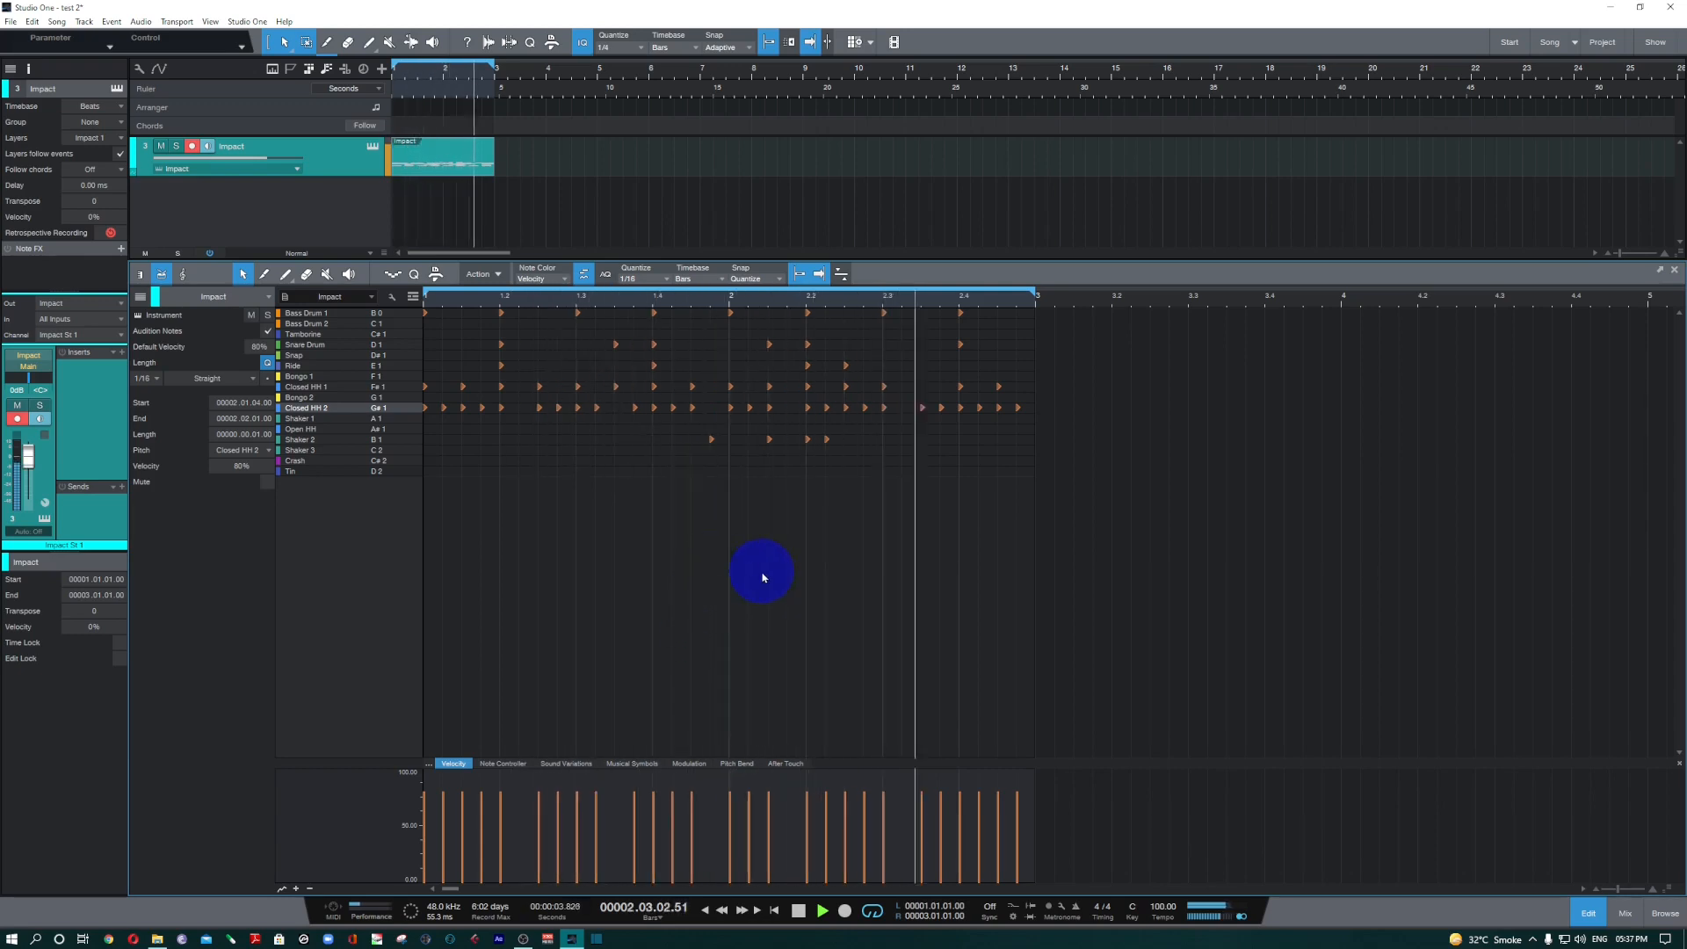
{"action": "key", "text": "space"}
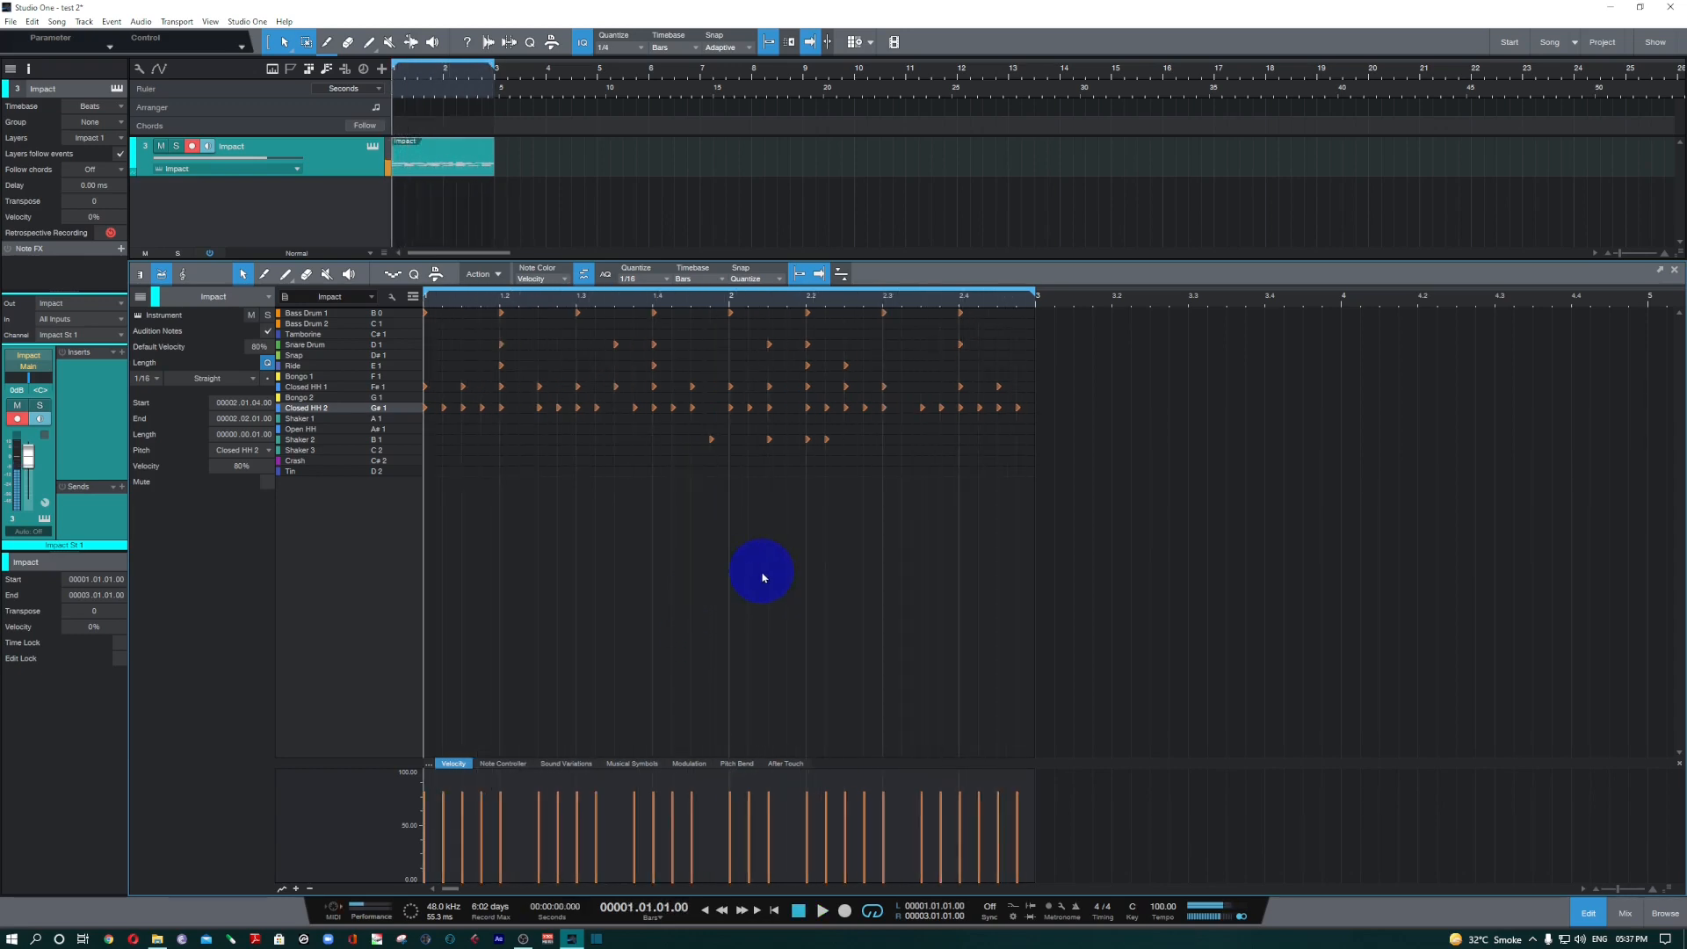
Synchronize the drum editor's view with the arrangement and zoom and scroll through the two bars to demonstrate the link.
{"action": "left_click", "coordinate": [843, 275]}
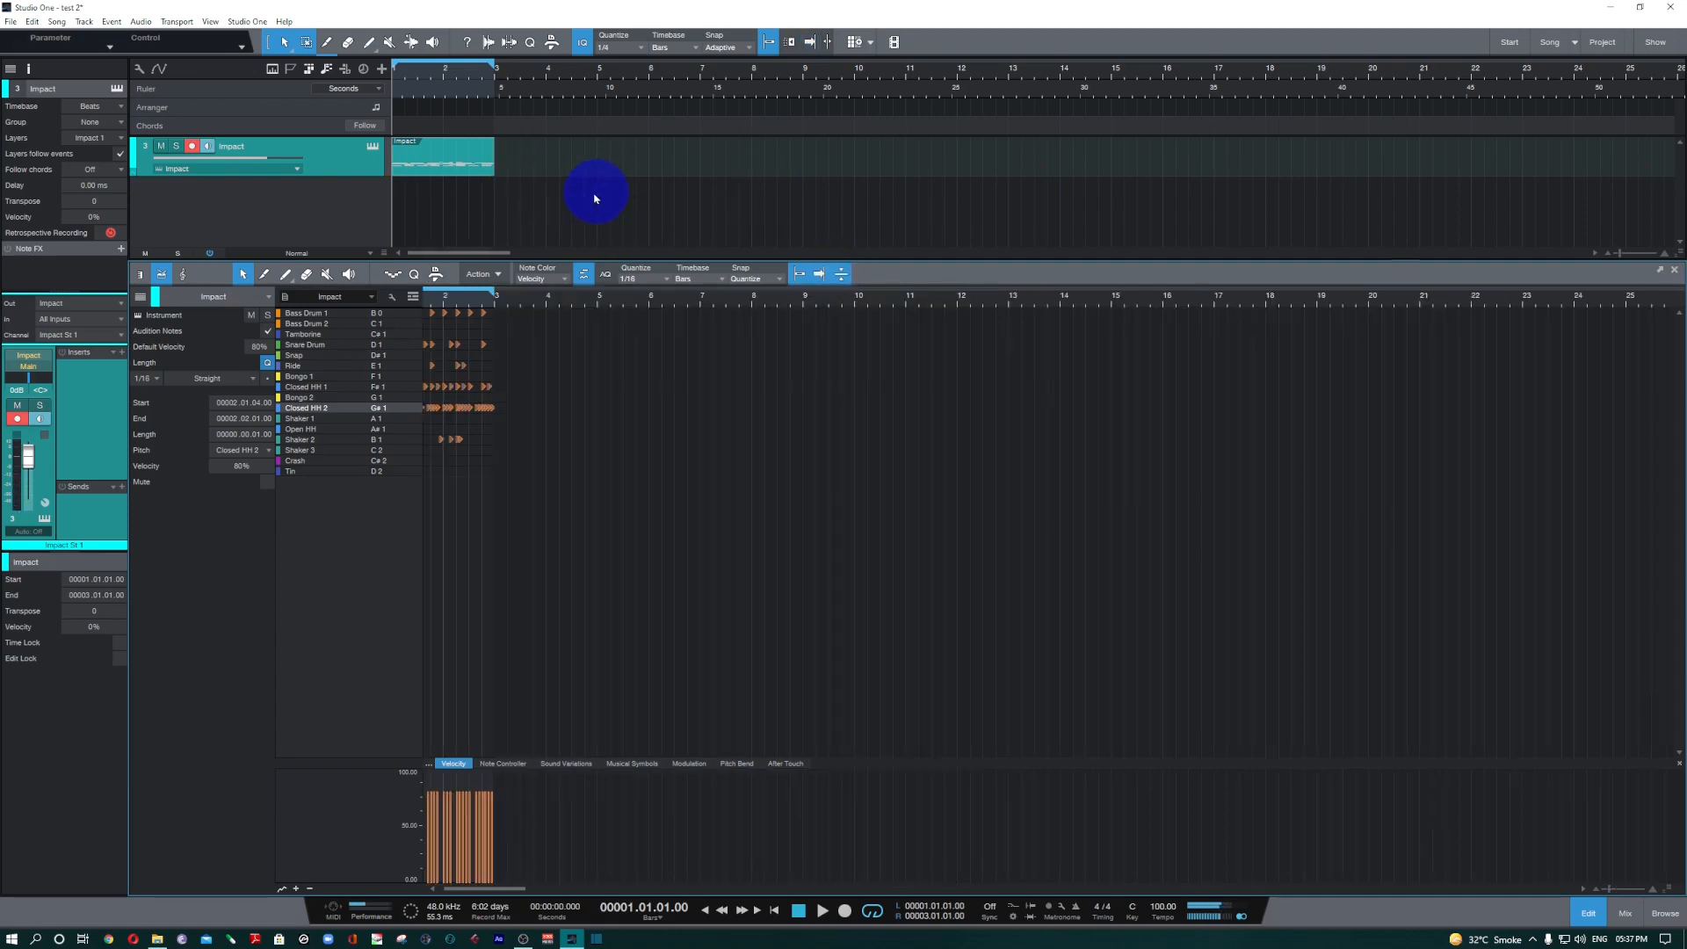
{"action": "left_click_drag", "start_coordinate": [428, 322], "coordinate": [427, 353]}
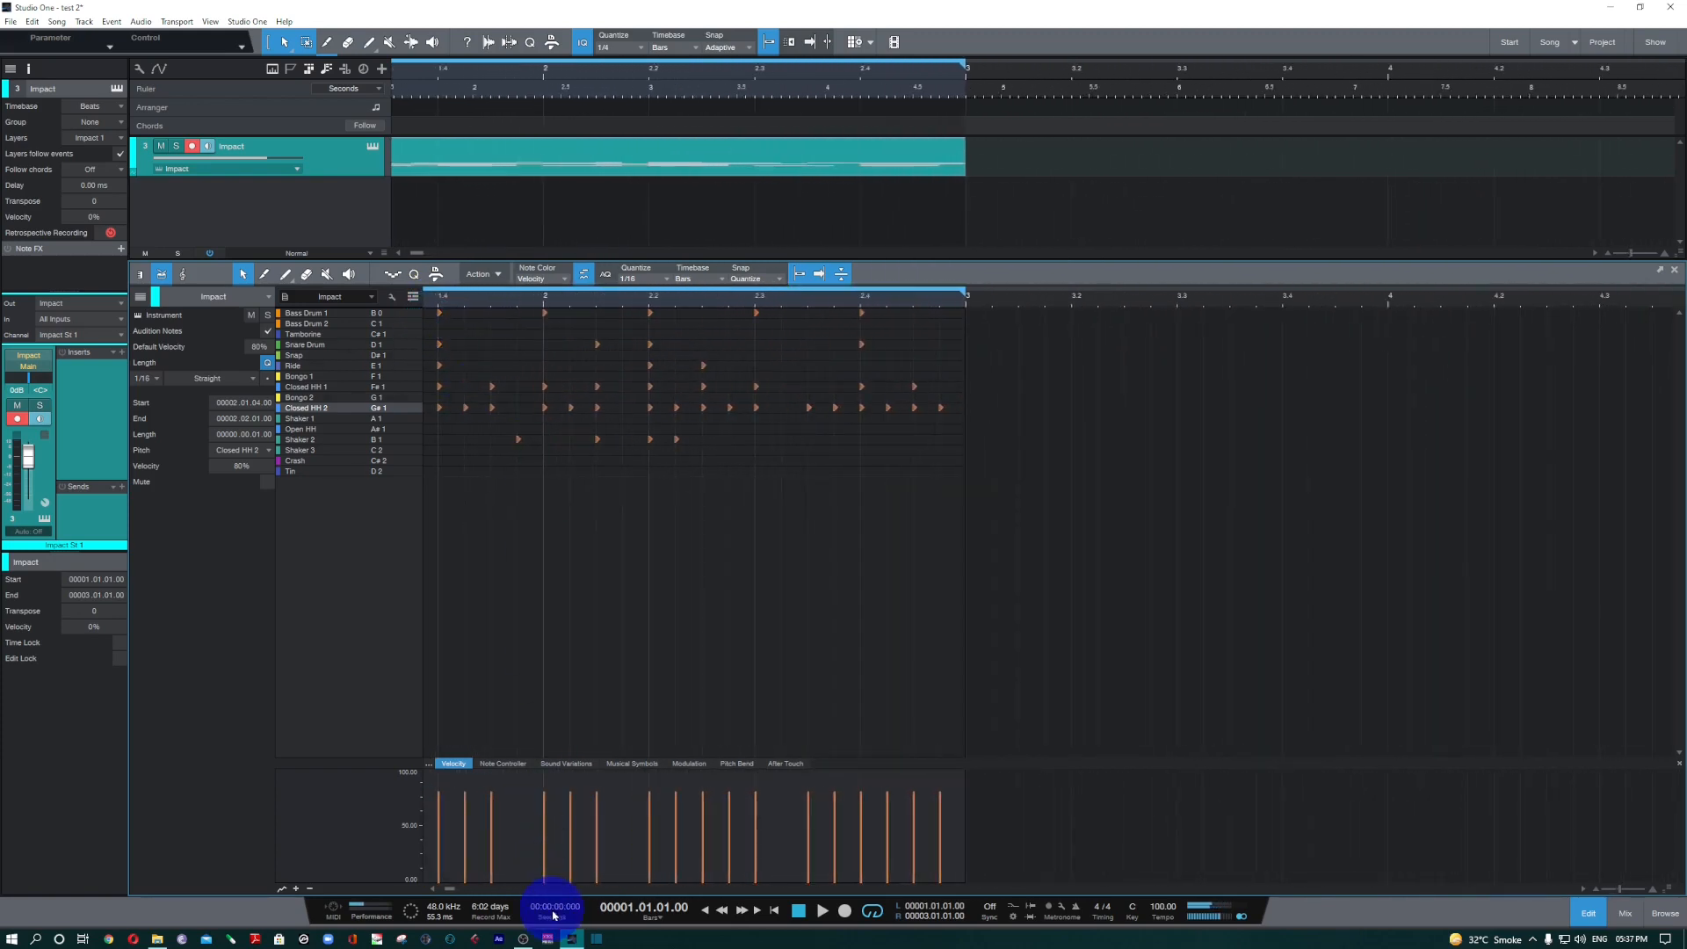
{"action": "left_click_drag", "start_coordinate": [442, 890], "coordinate": [433, 892]}
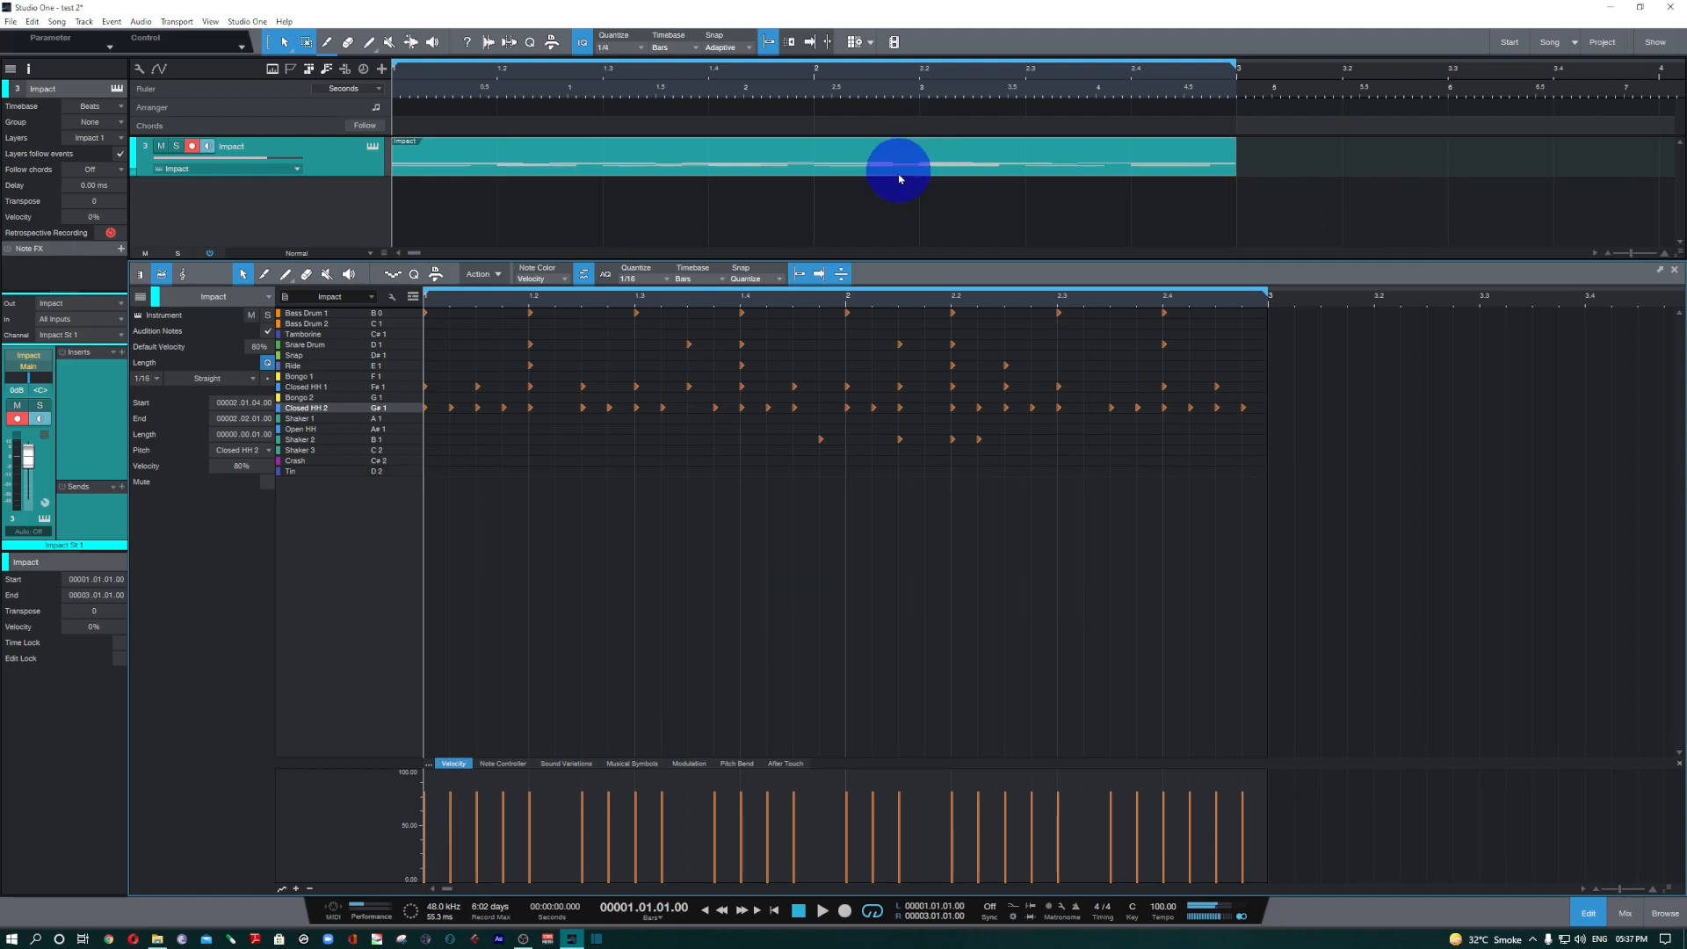
{"action": "scroll", "coordinate": [798, 569], "scroll_direction": "up", "scroll_amount": 2}
{"action": "scroll", "coordinate": [799, 571], "scroll_direction": "right", "scroll_amount": 5}
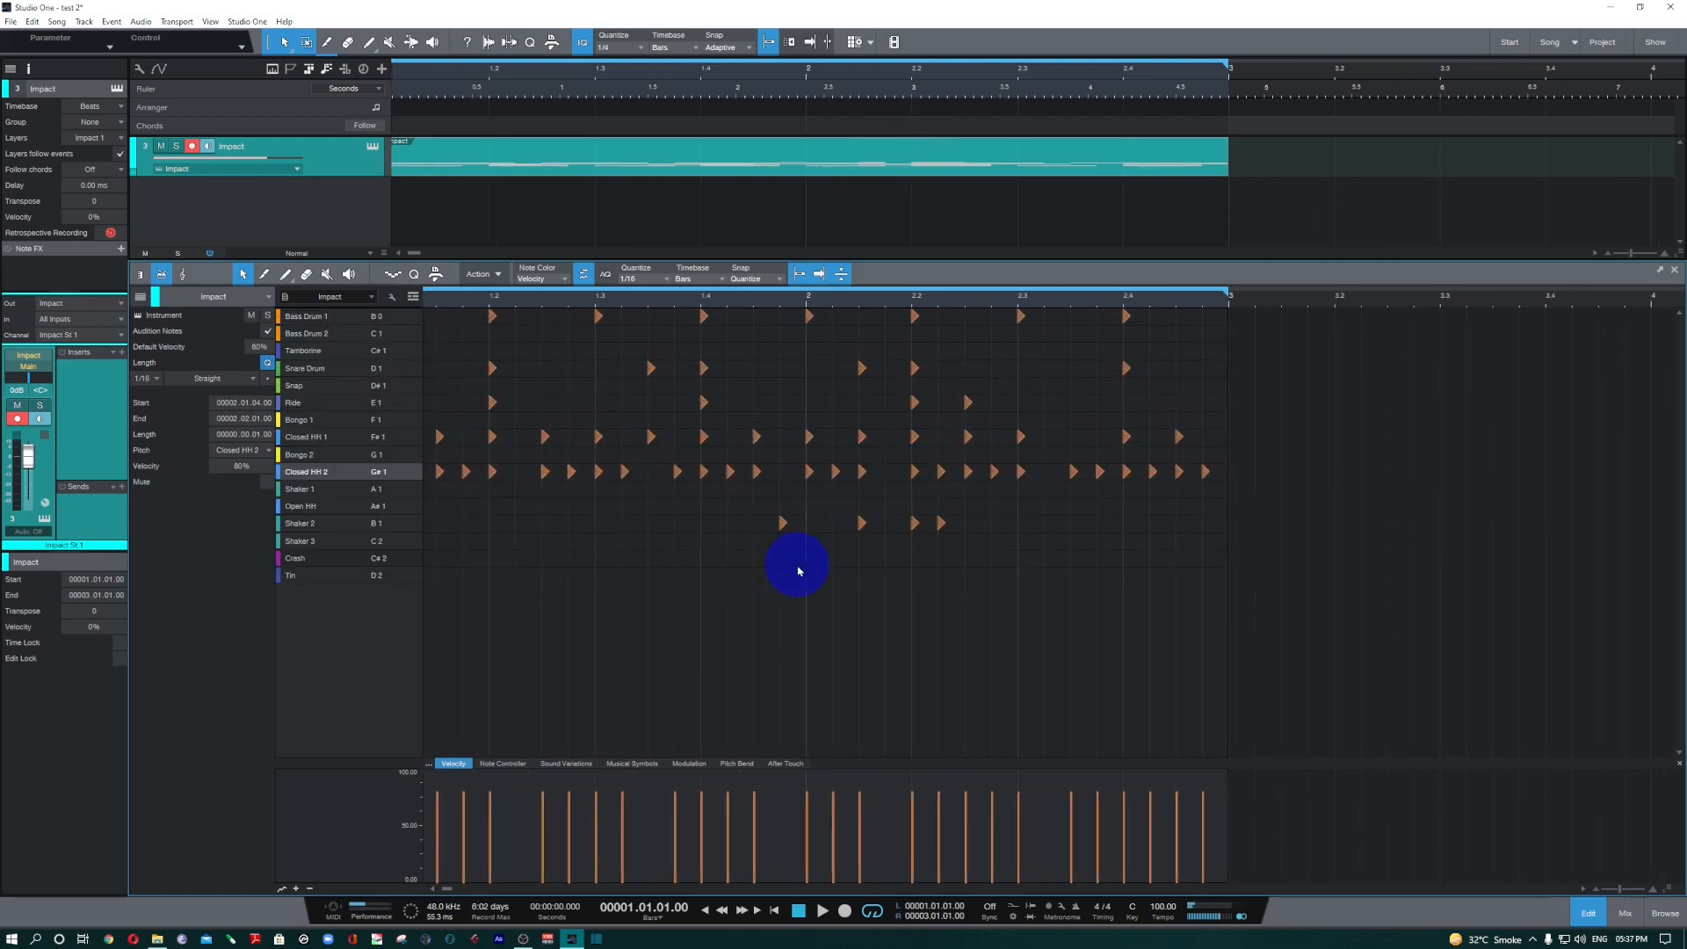
{"action": "scroll", "coordinate": [799, 569], "scroll_direction": "left", "scroll_amount": 5}
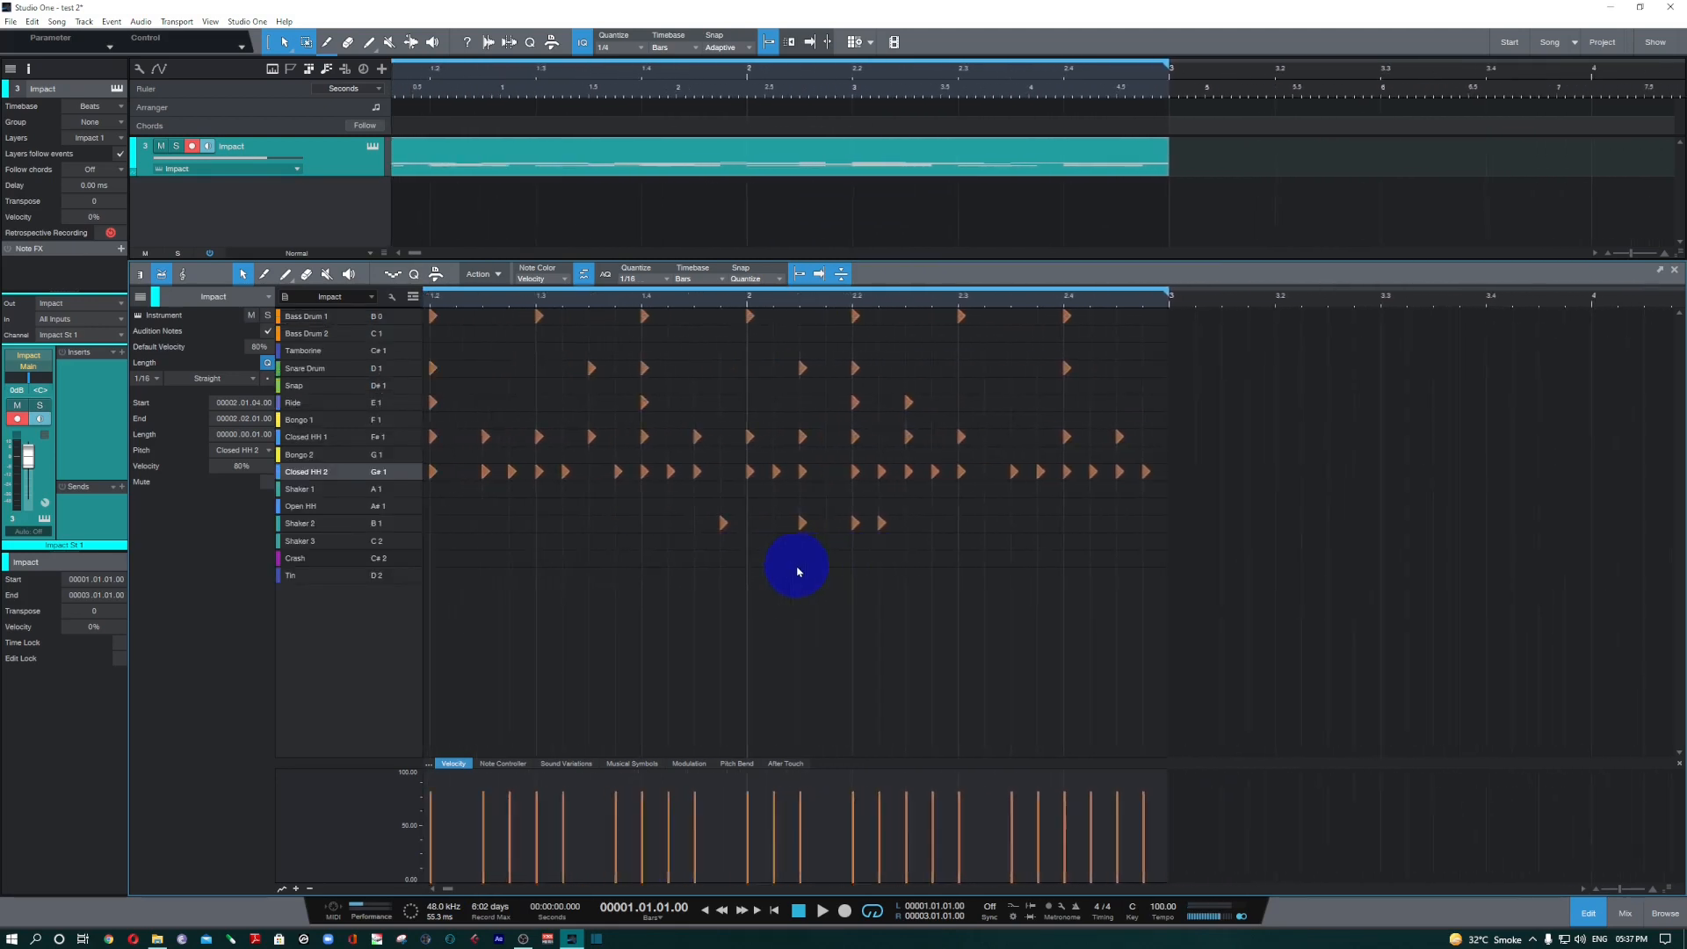
{"action": "left_click", "coordinate": [751, 167]}
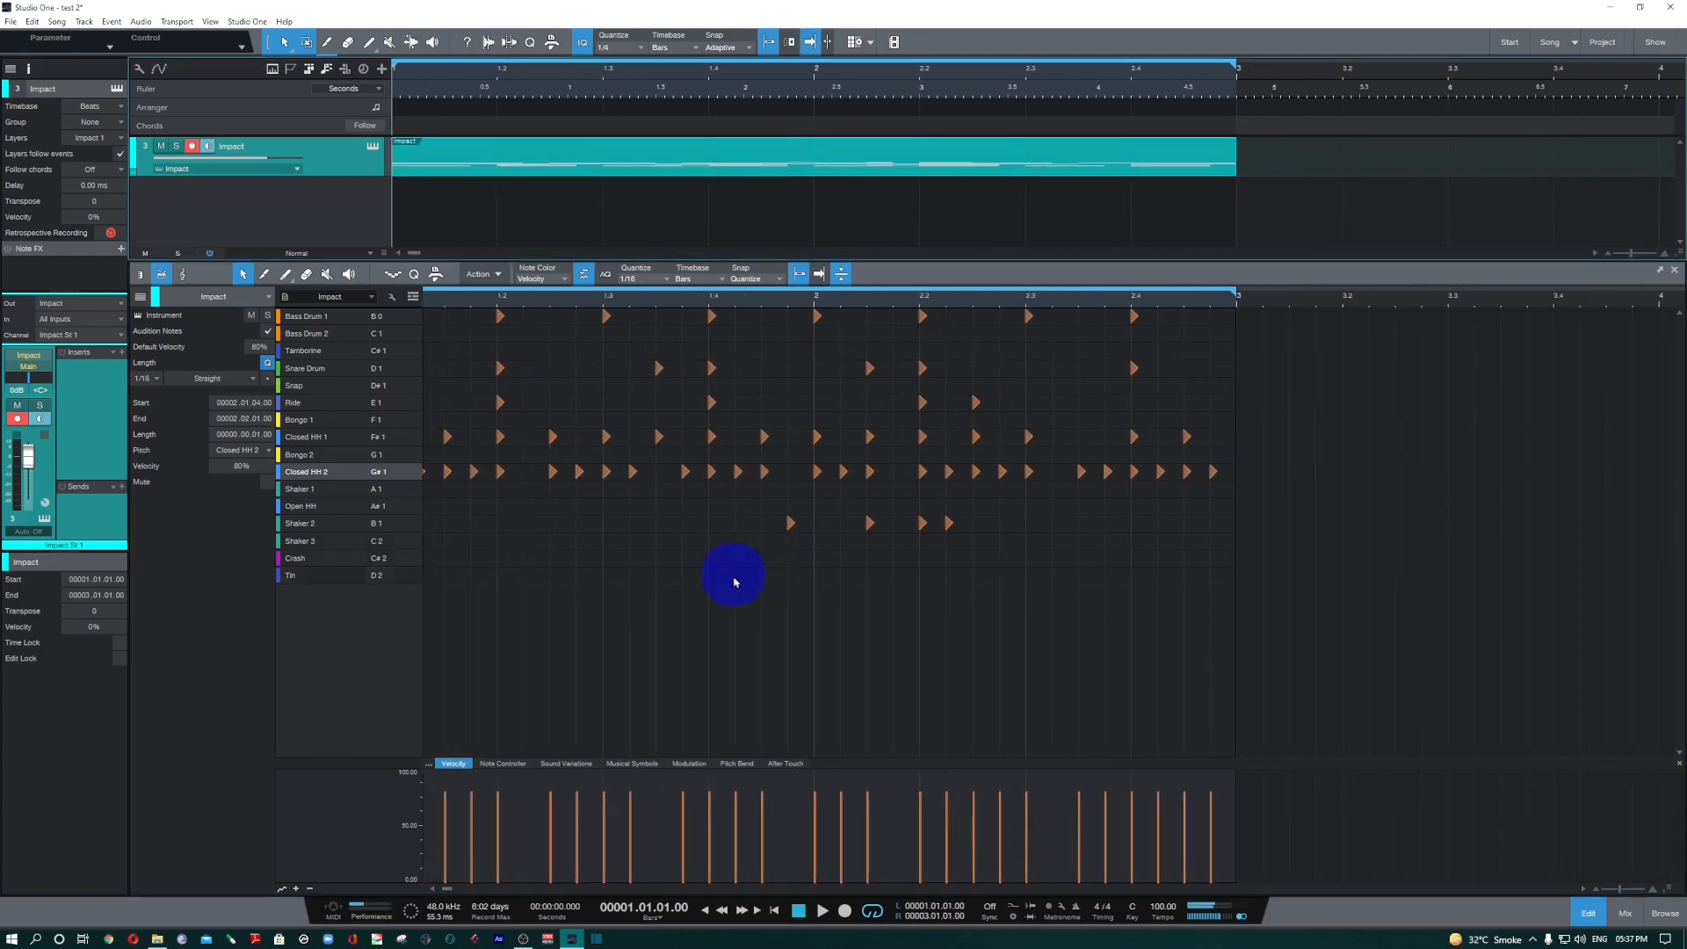
{"action": "left_click", "coordinate": [628, 537]}
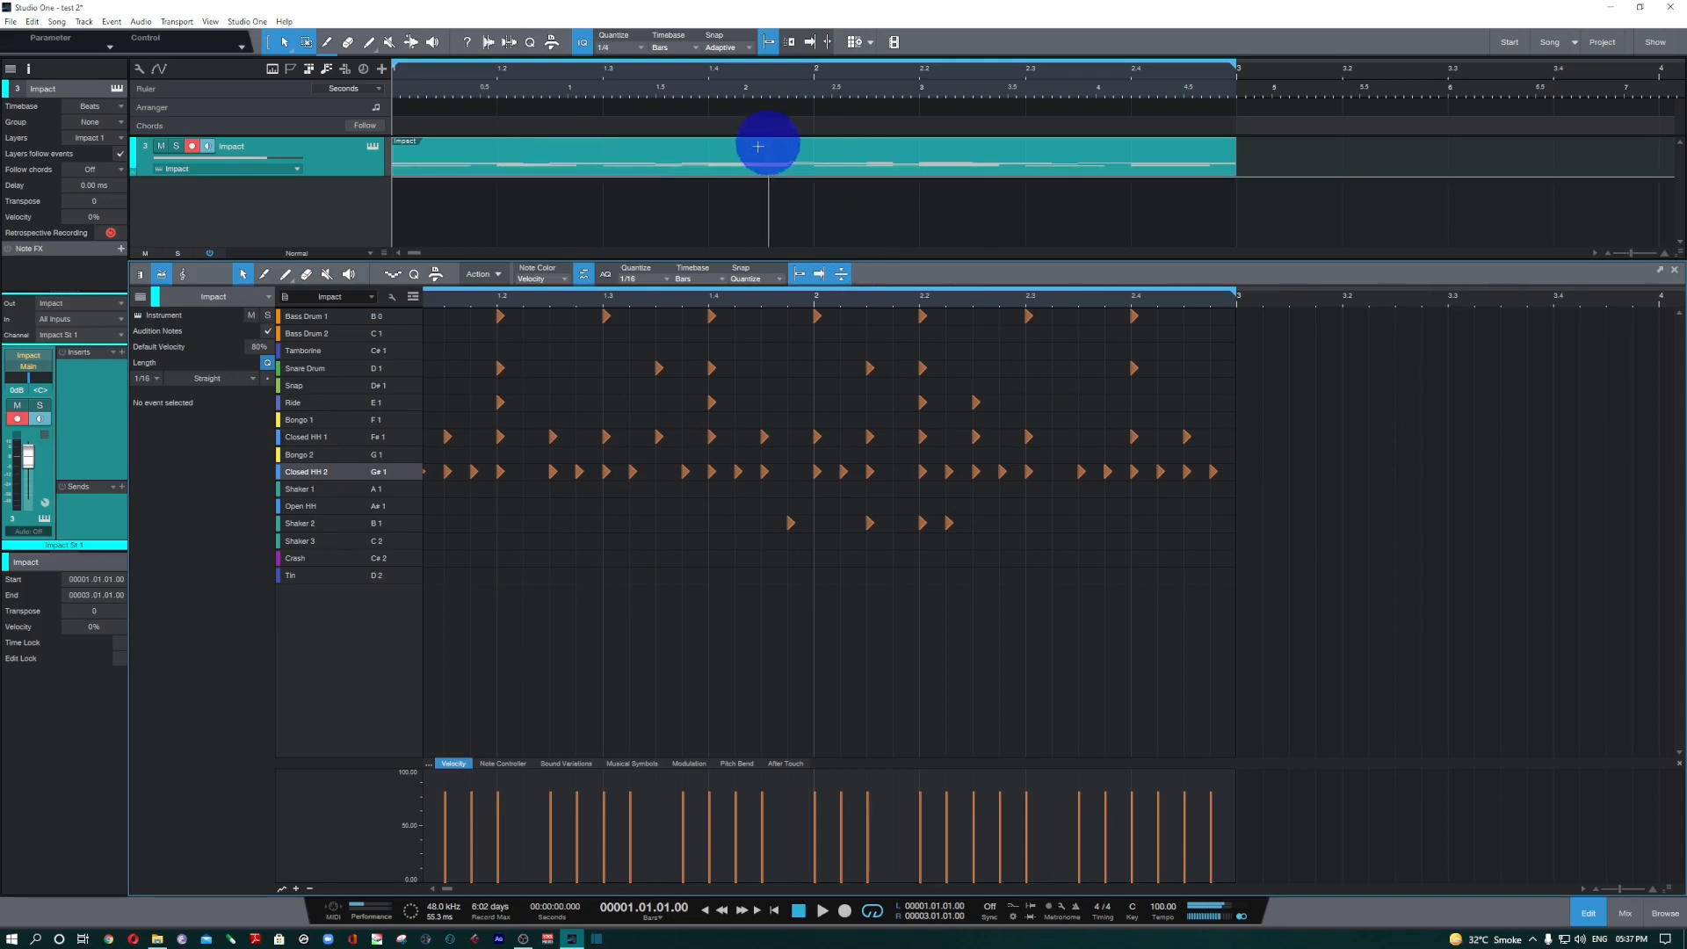
Unlink the drum editor's view from the arrangement, restore autoscroll, and zoom the editor and the arrangement independently.
{"action": "left_click", "coordinate": [819, 274]}
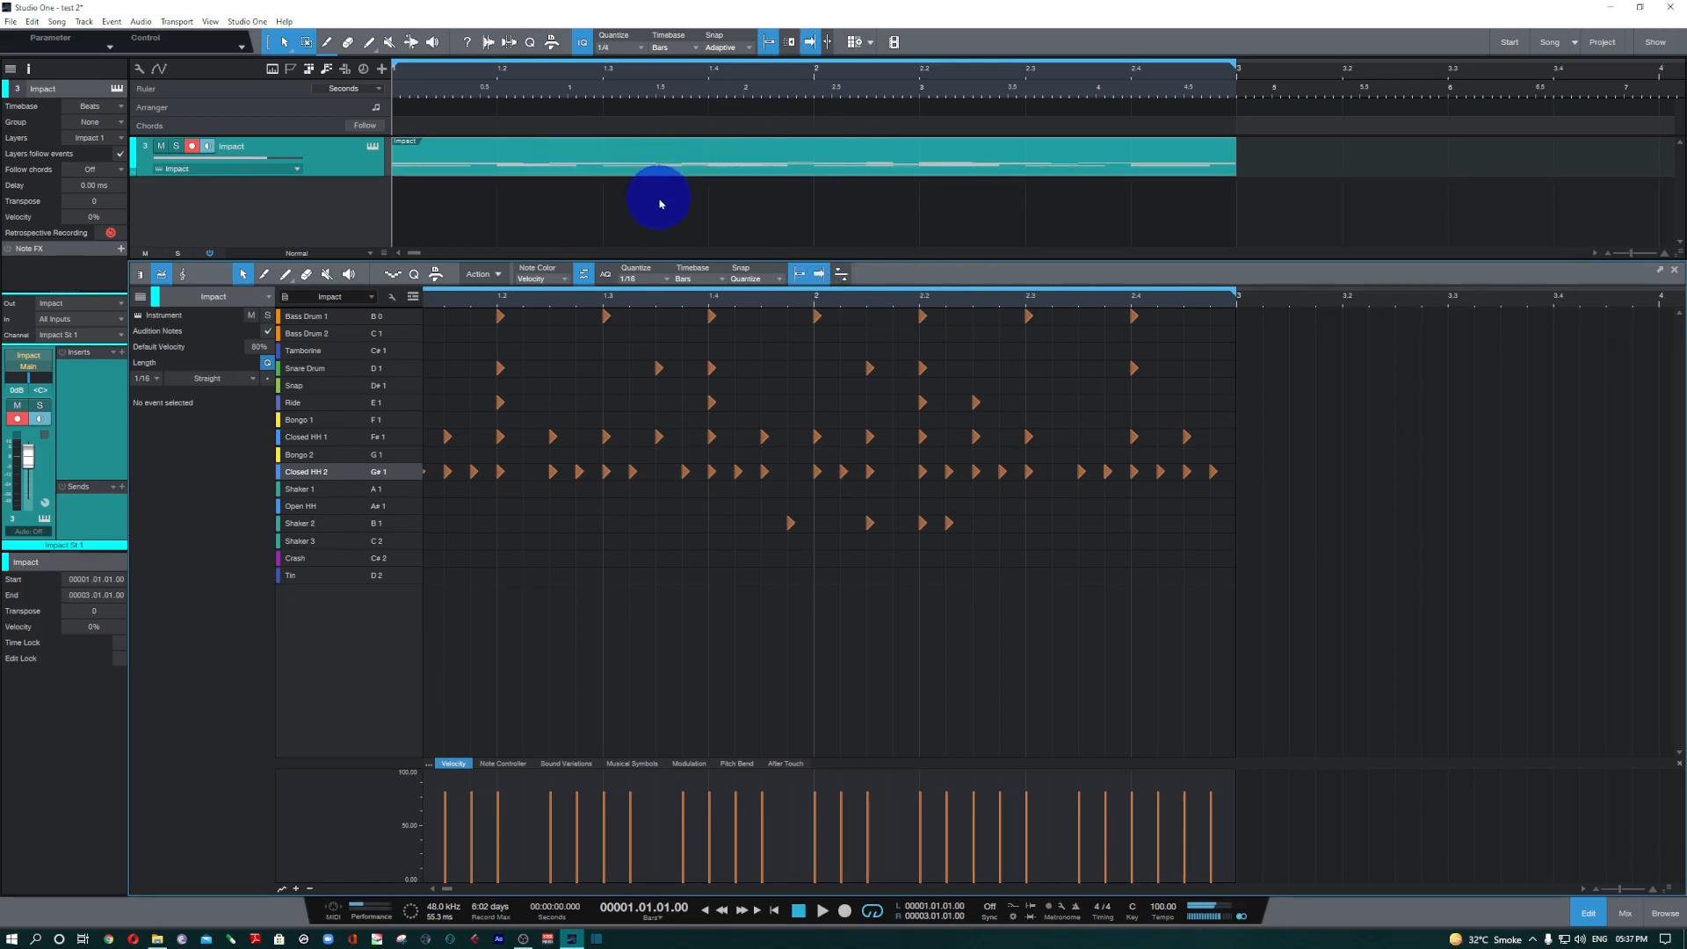
{"action": "key", "text": "w"}
{"action": "left_click", "coordinate": [683, 212]}
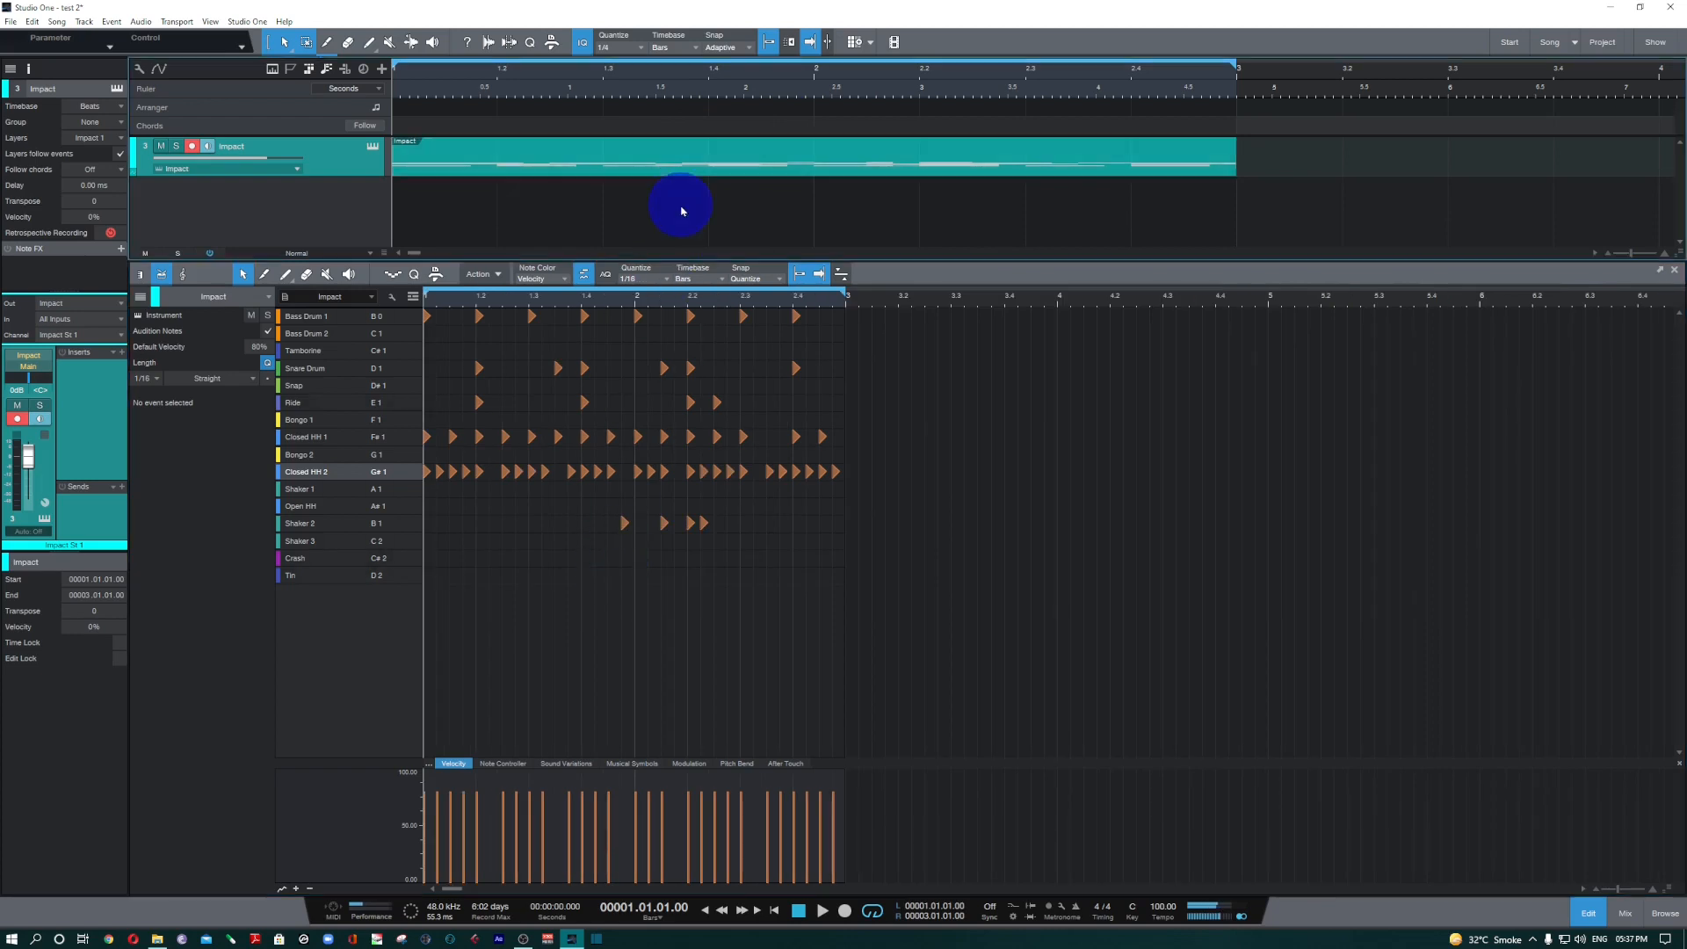
{"action": "key", "text": "w"}
{"action": "key", "text": "w"}
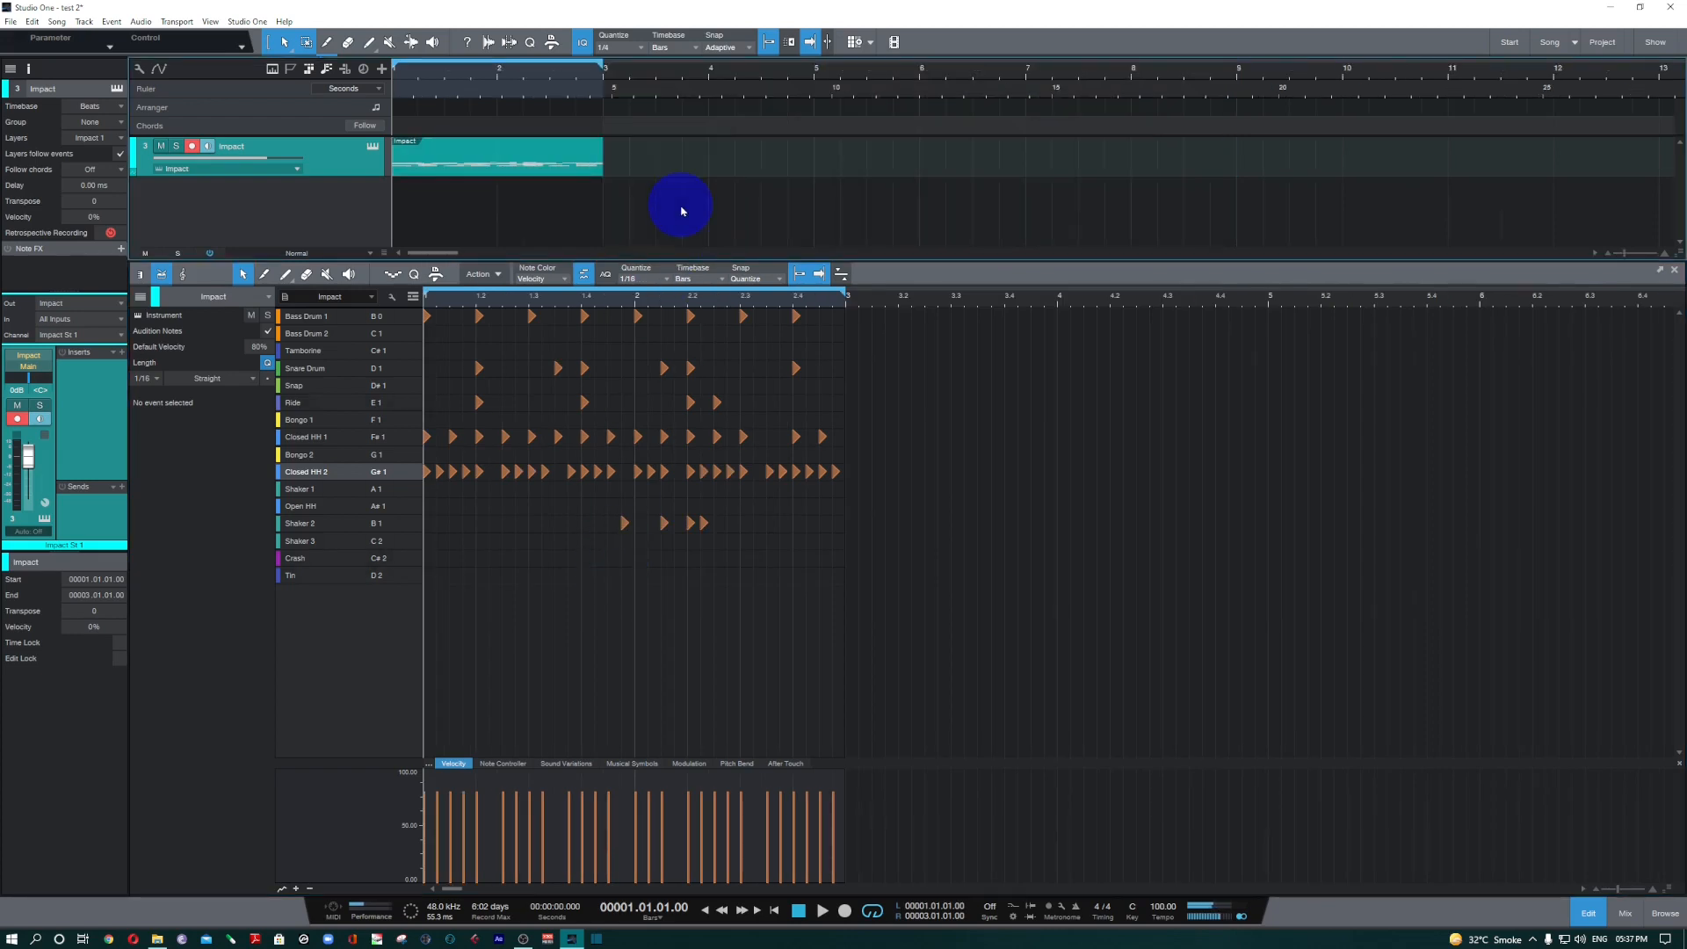
{"action": "key", "text": "e"}
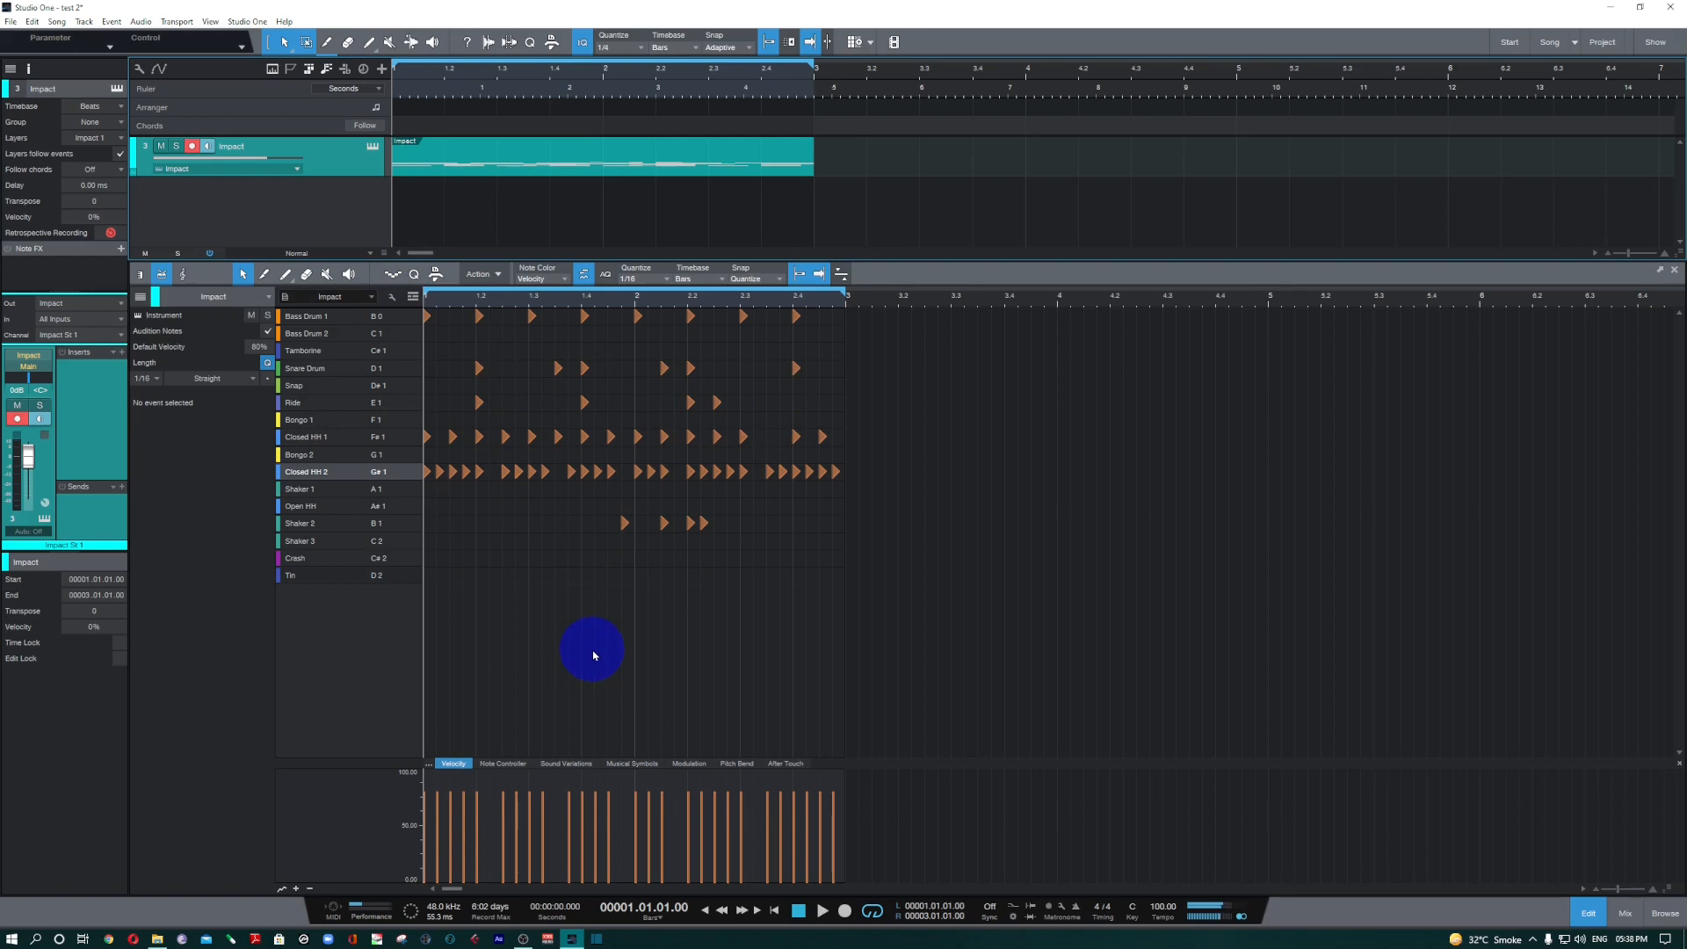
Try the 1/16 40% swing quantize value in the drum editor and set it back to straight 1/16.
{"action": "left_click", "coordinate": [481, 274]}
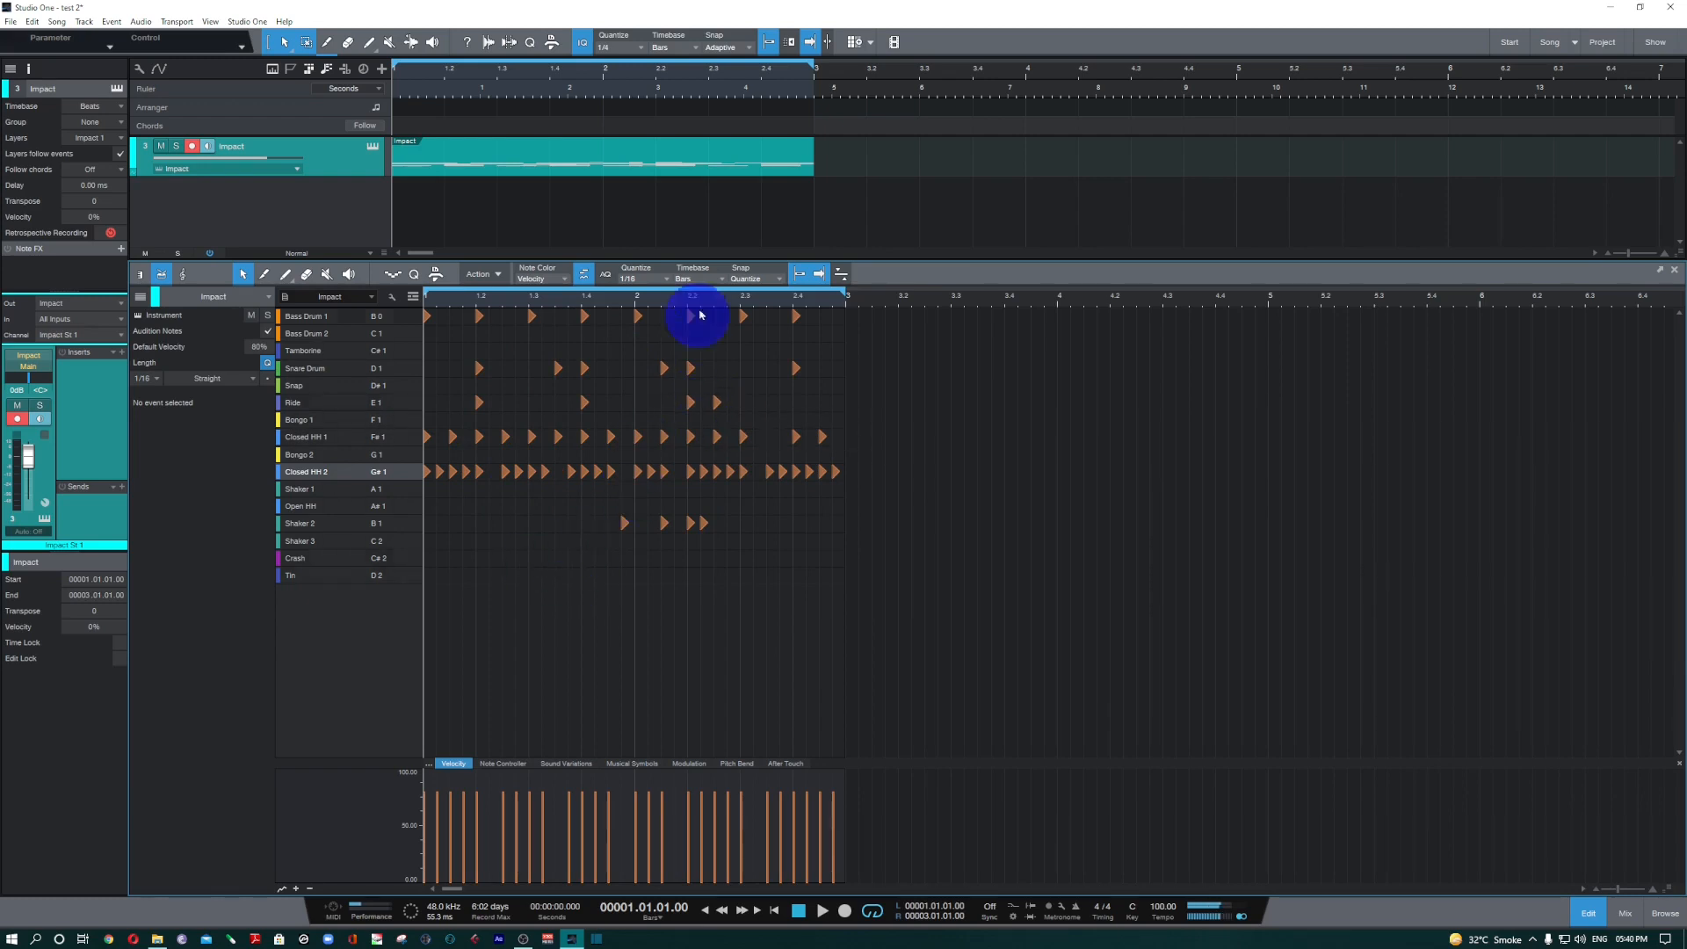
{"action": "left_click", "coordinate": [663, 280]}
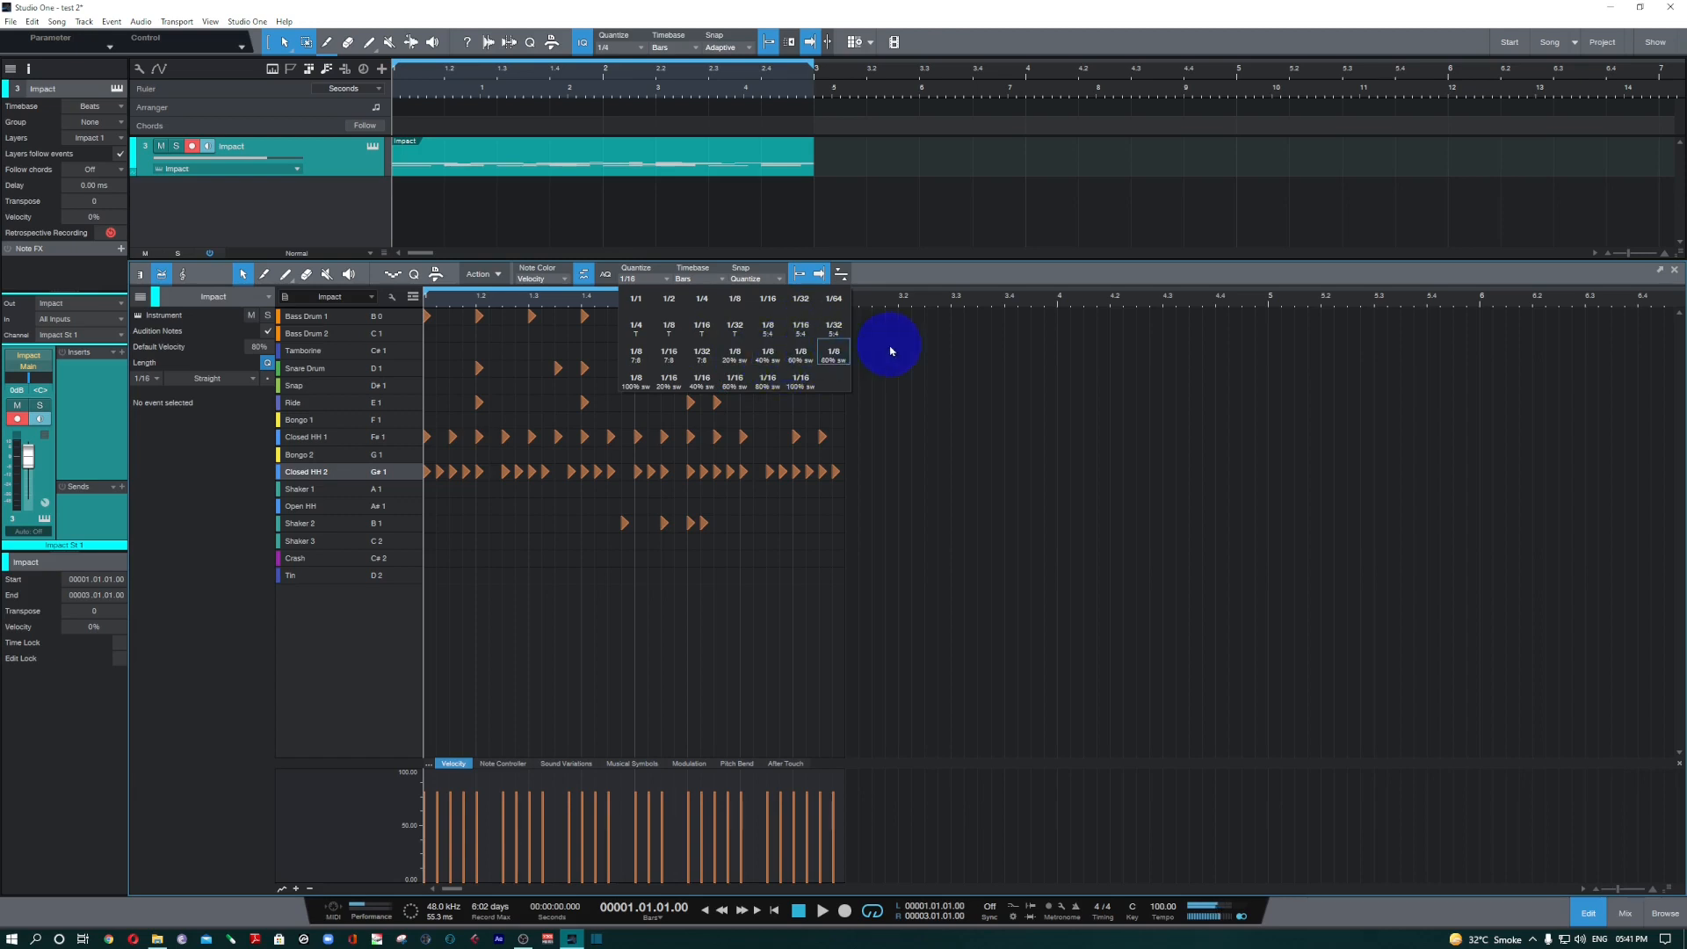
{"action": "left_click", "coordinate": [708, 389]}
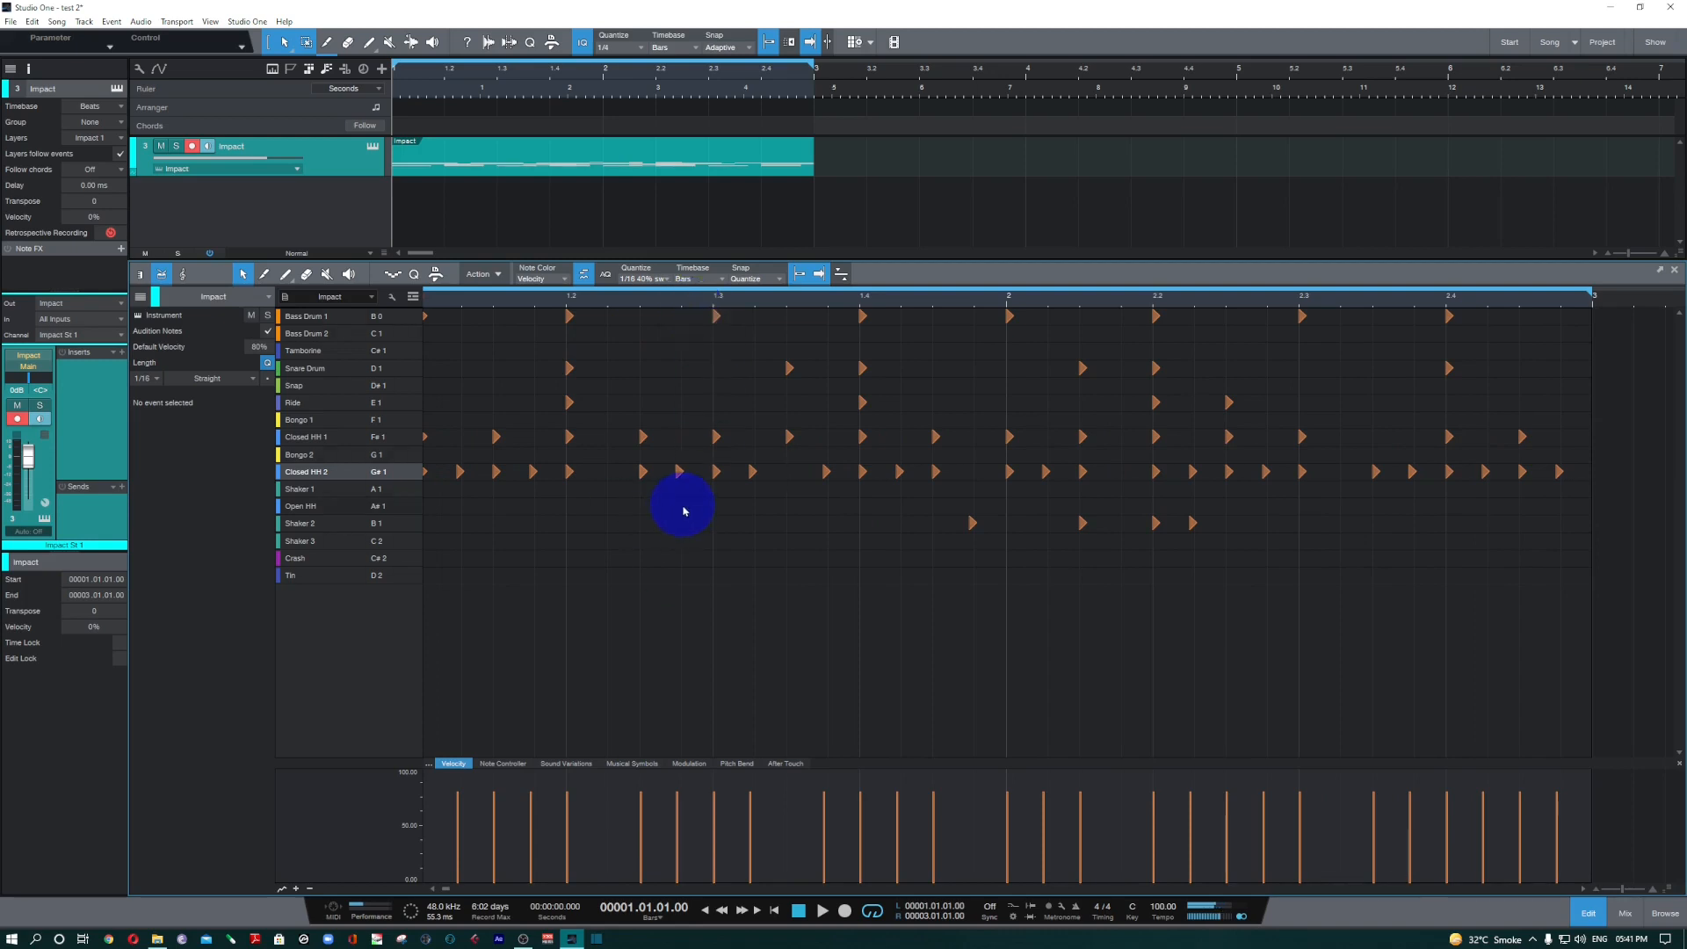
{"action": "left_click", "coordinate": [647, 276]}
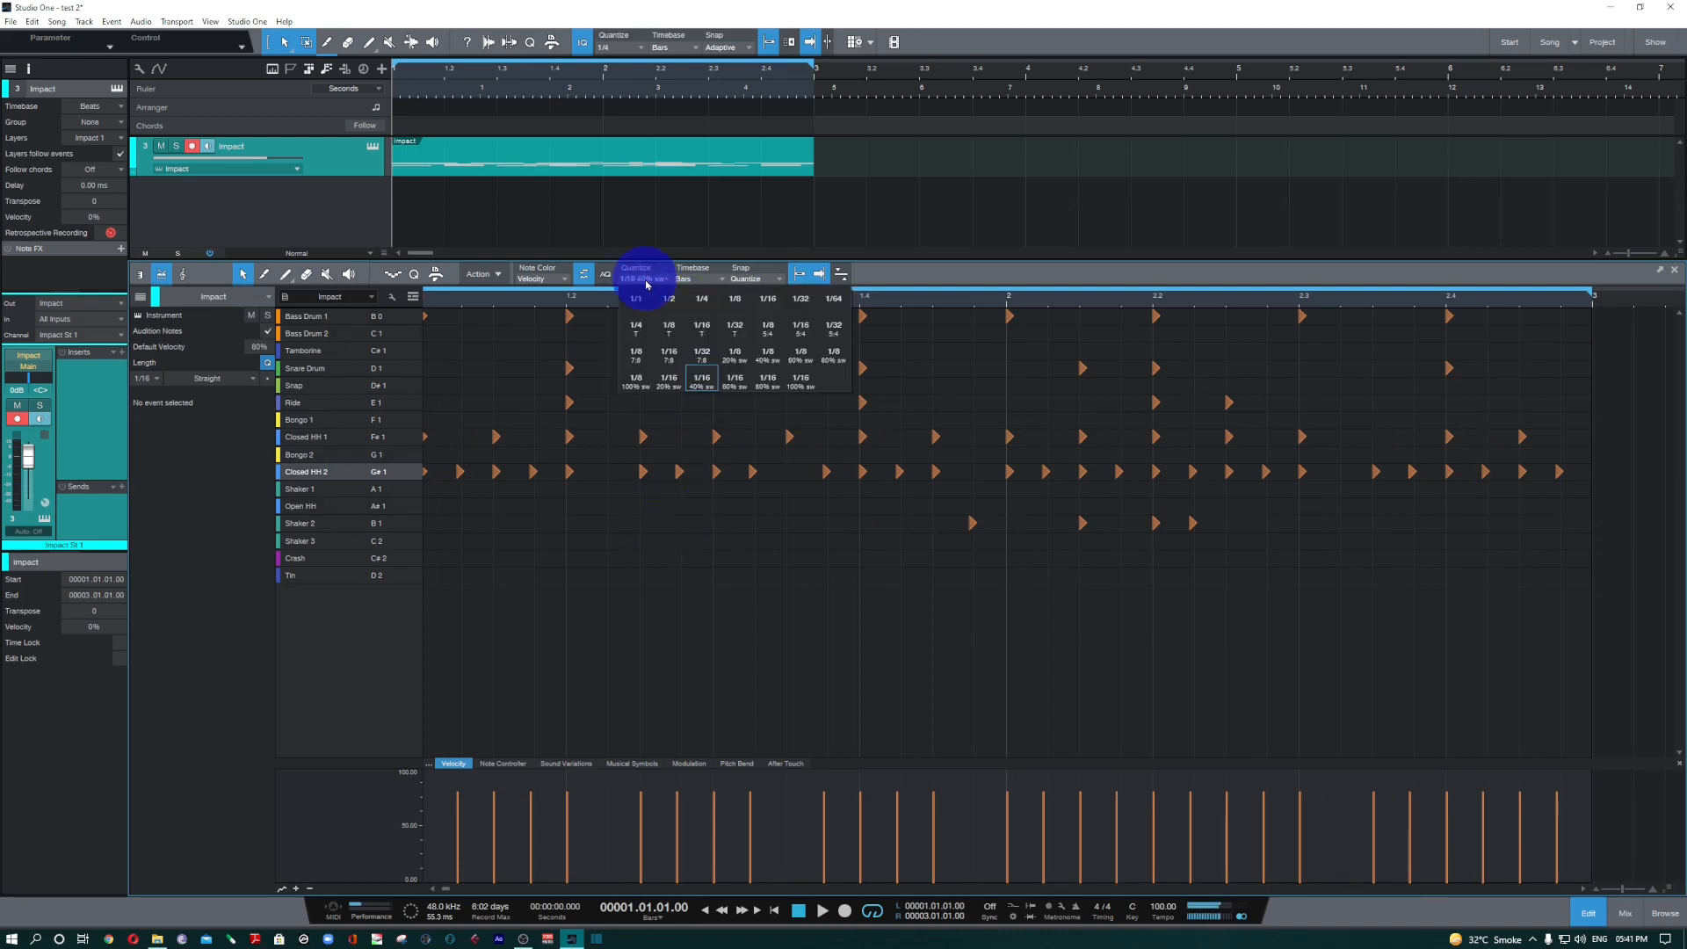
{"action": "left_click", "coordinate": [772, 303]}
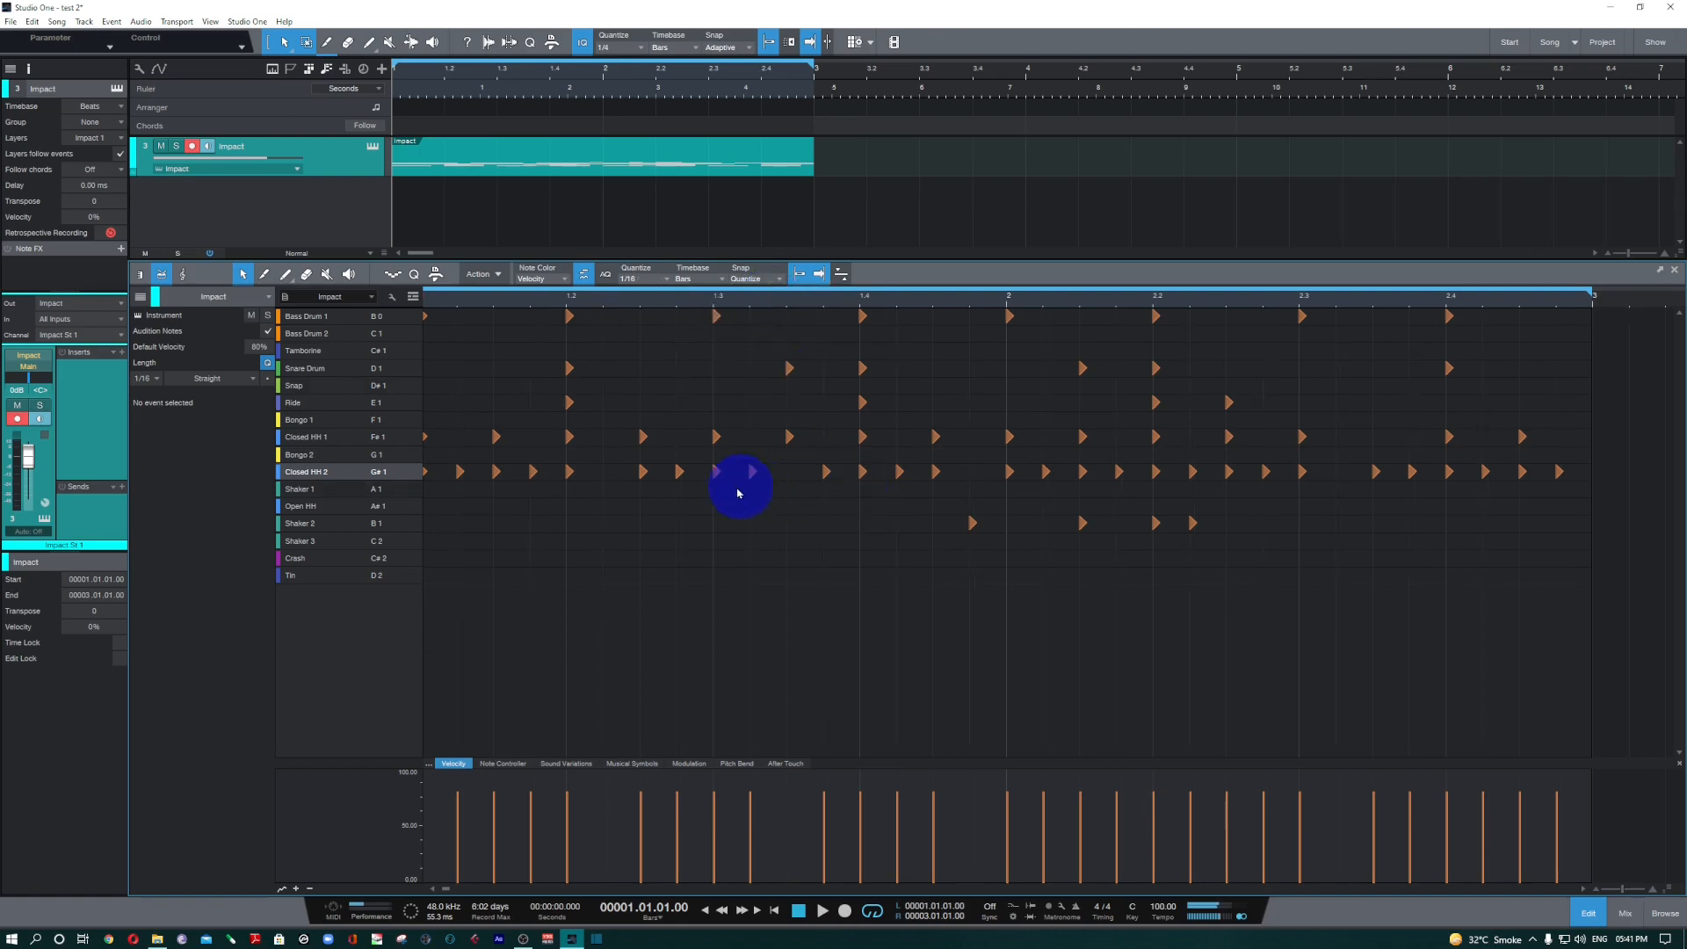
Set the quantize value to 1/16 with 40% swing, and quantize the drum notes as a trial that is undone.
{"action": "left_click", "coordinate": [662, 281]}
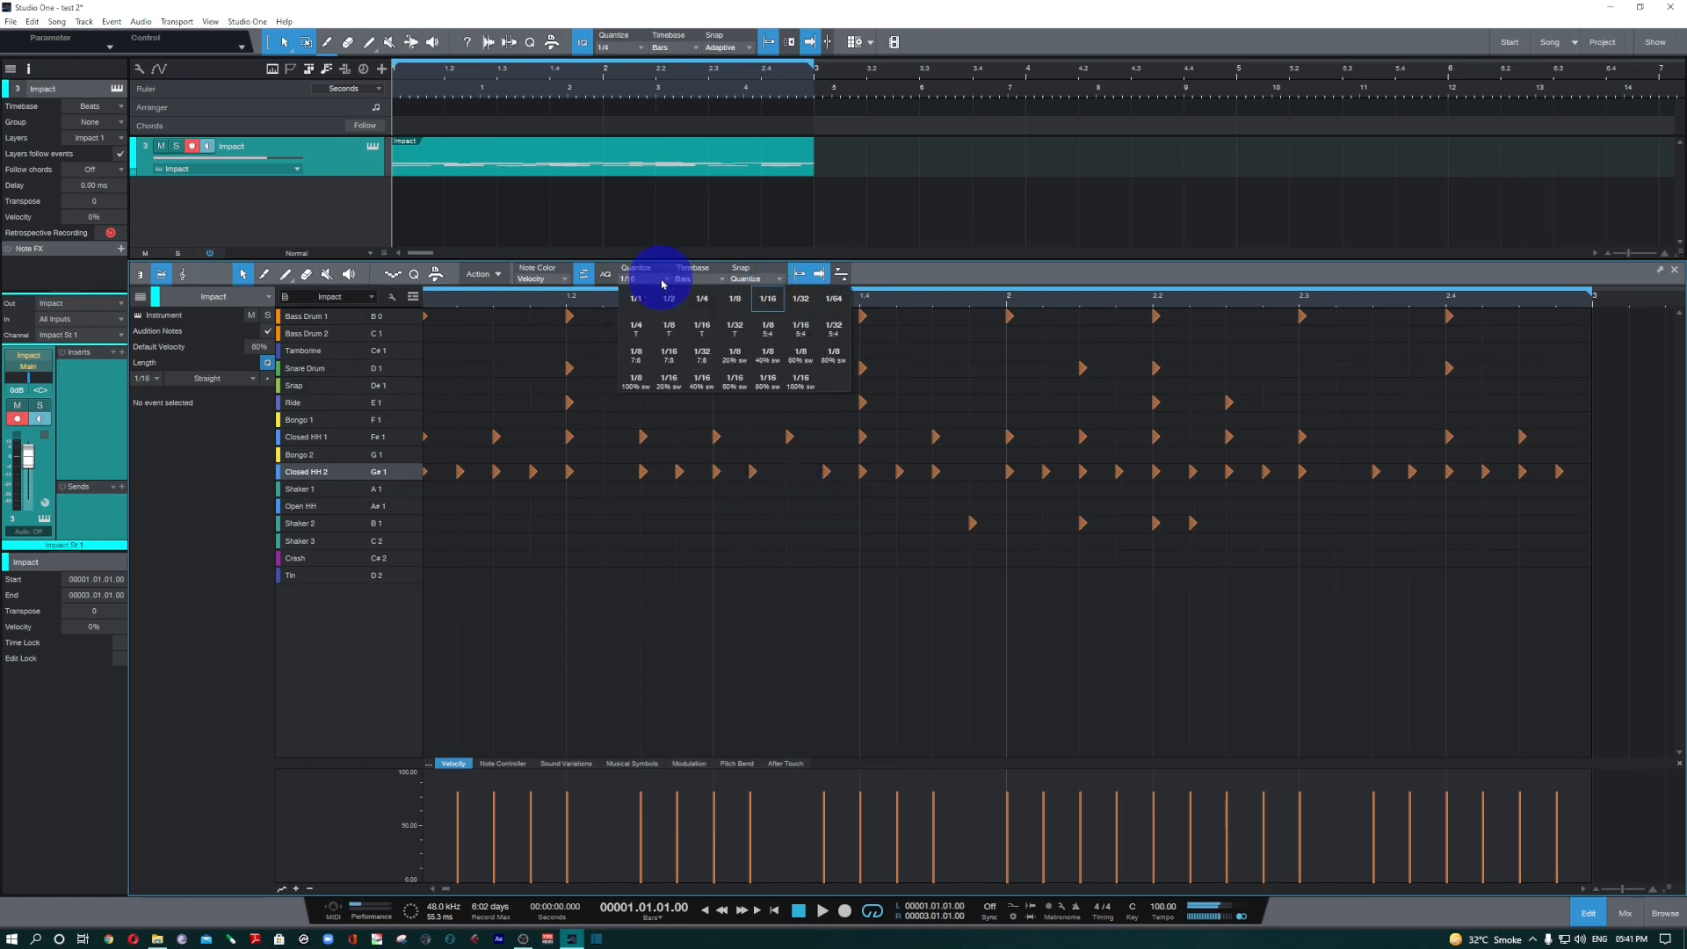
{"action": "left_click", "coordinate": [705, 387]}
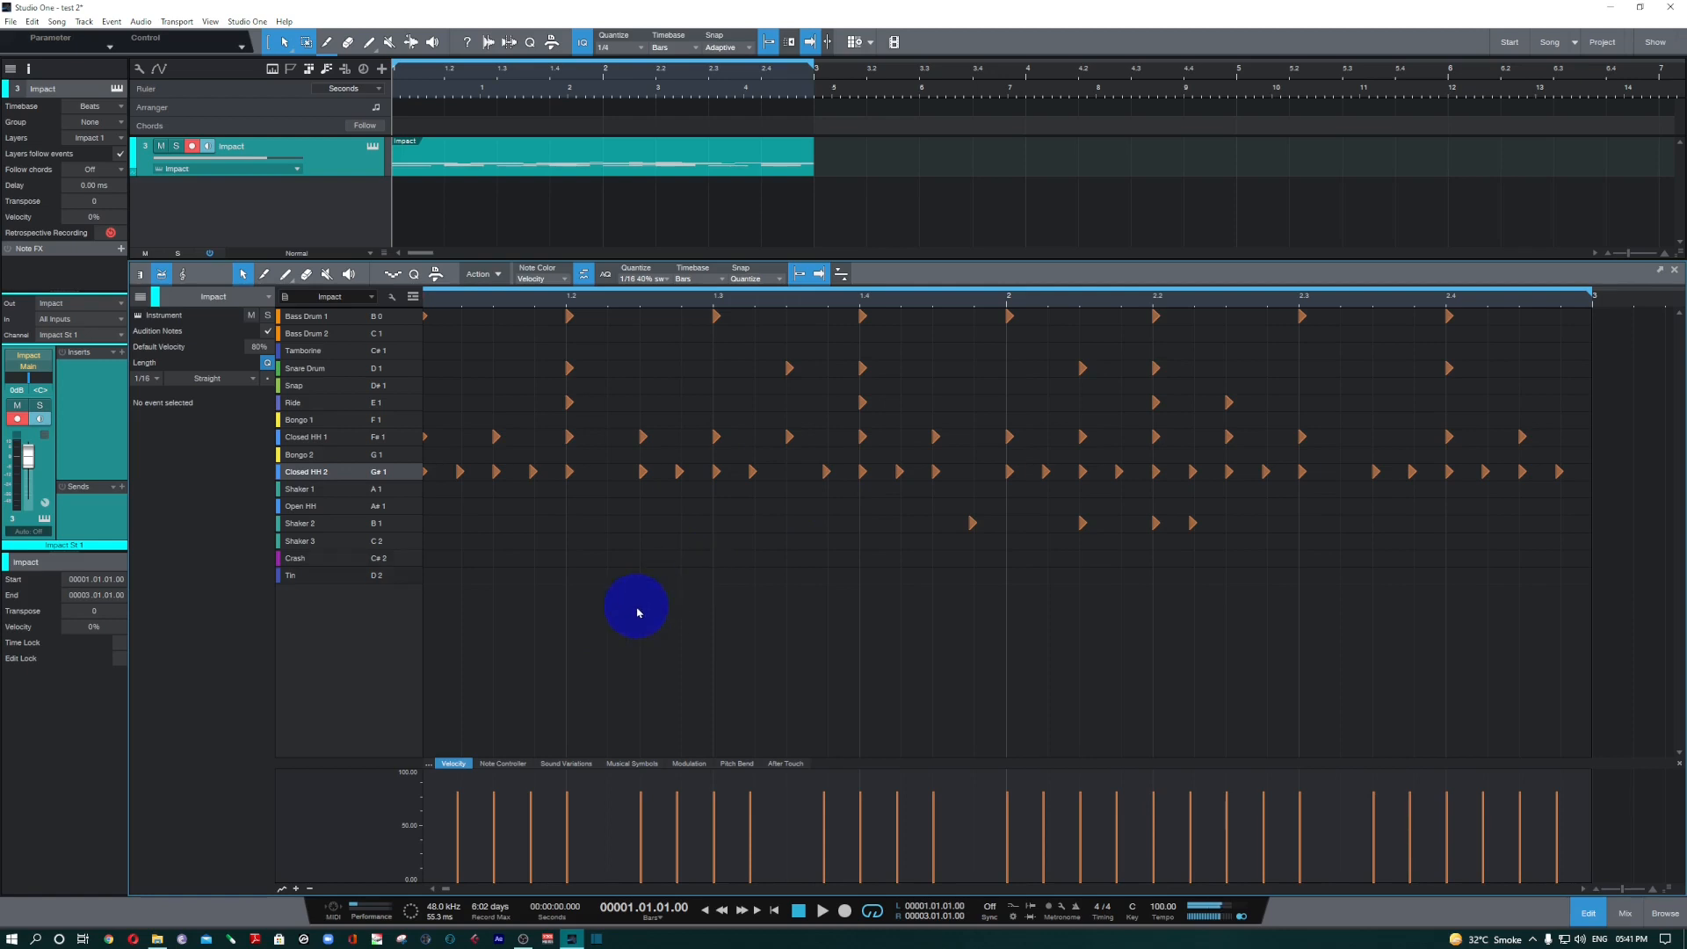
{"action": "key", "text": "q"}
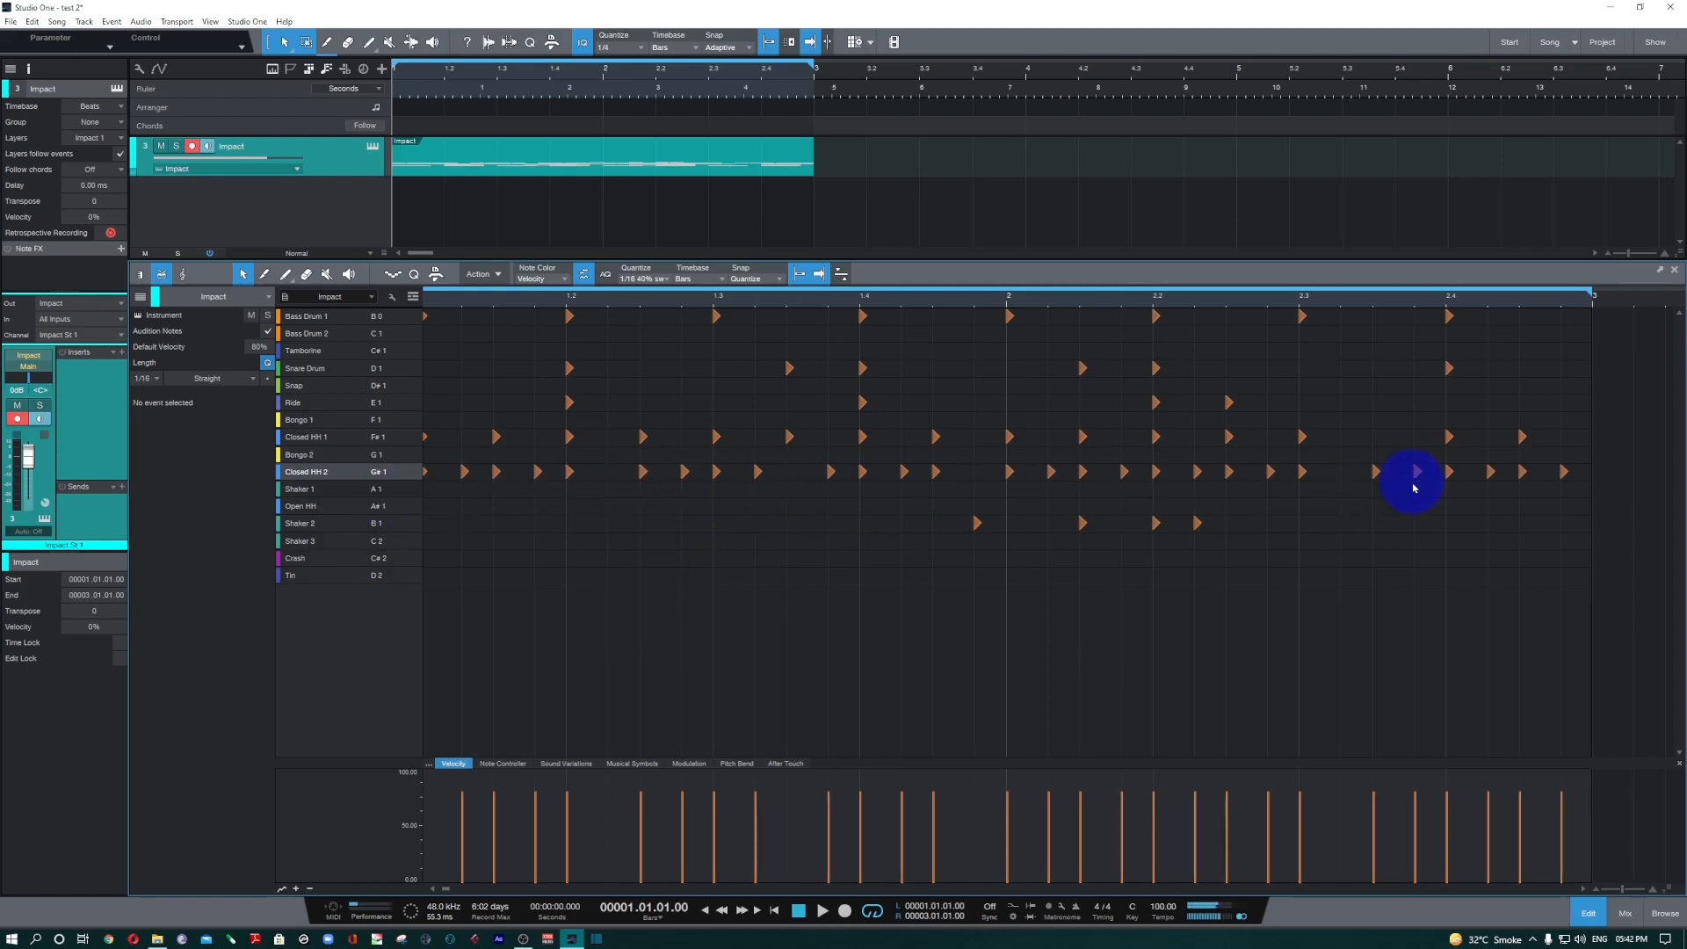
{"action": "mouse_move", "coordinate": [1419, 486]}
{"action": "key", "text": "ctrl+z"}
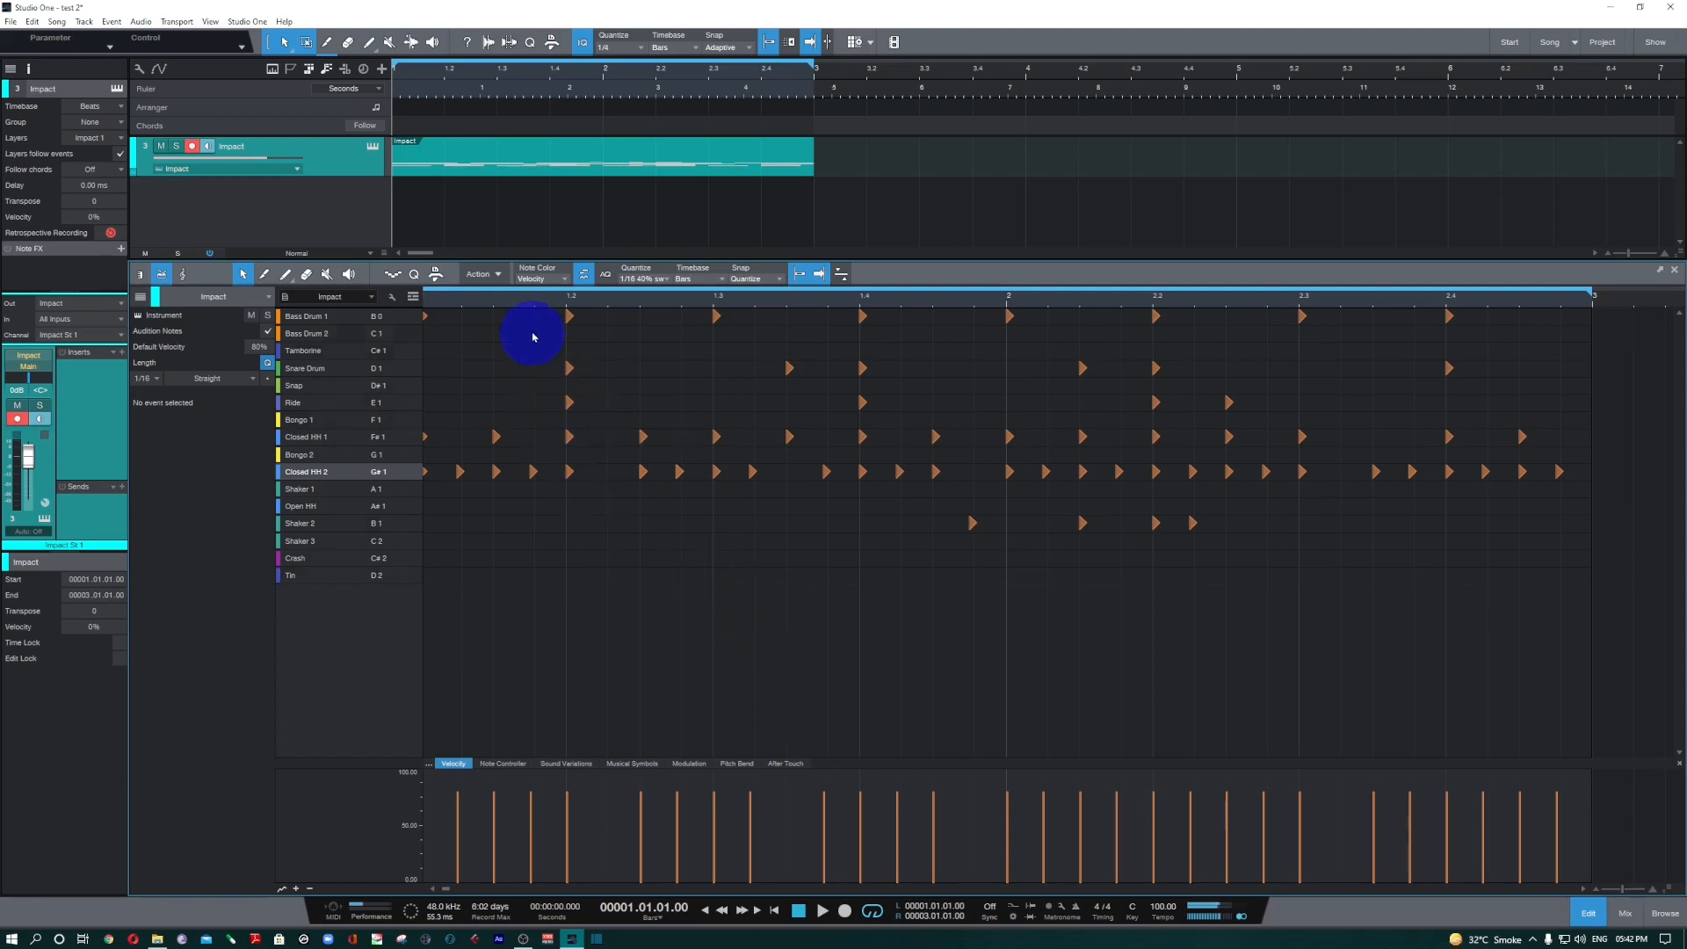
Try Quantize 50% on the drum notes, undo the quantizing, and play the pattern both ways for comparison.
{"action": "left_click", "coordinate": [488, 273]}
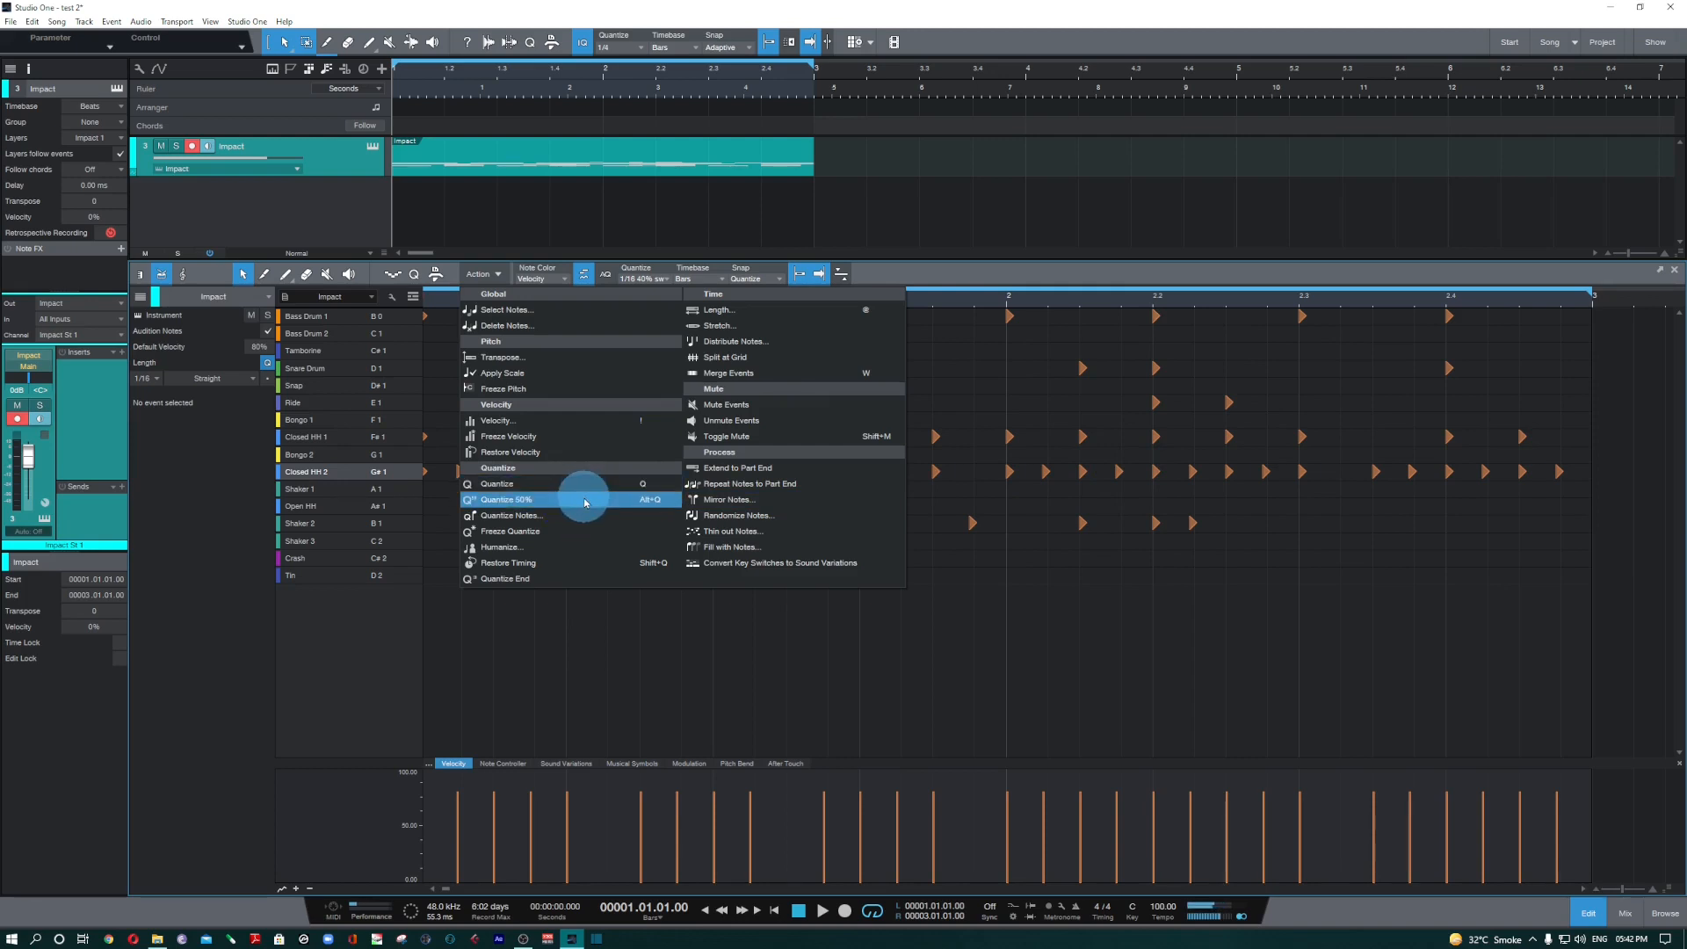
{"action": "left_click", "coordinate": [583, 499]}
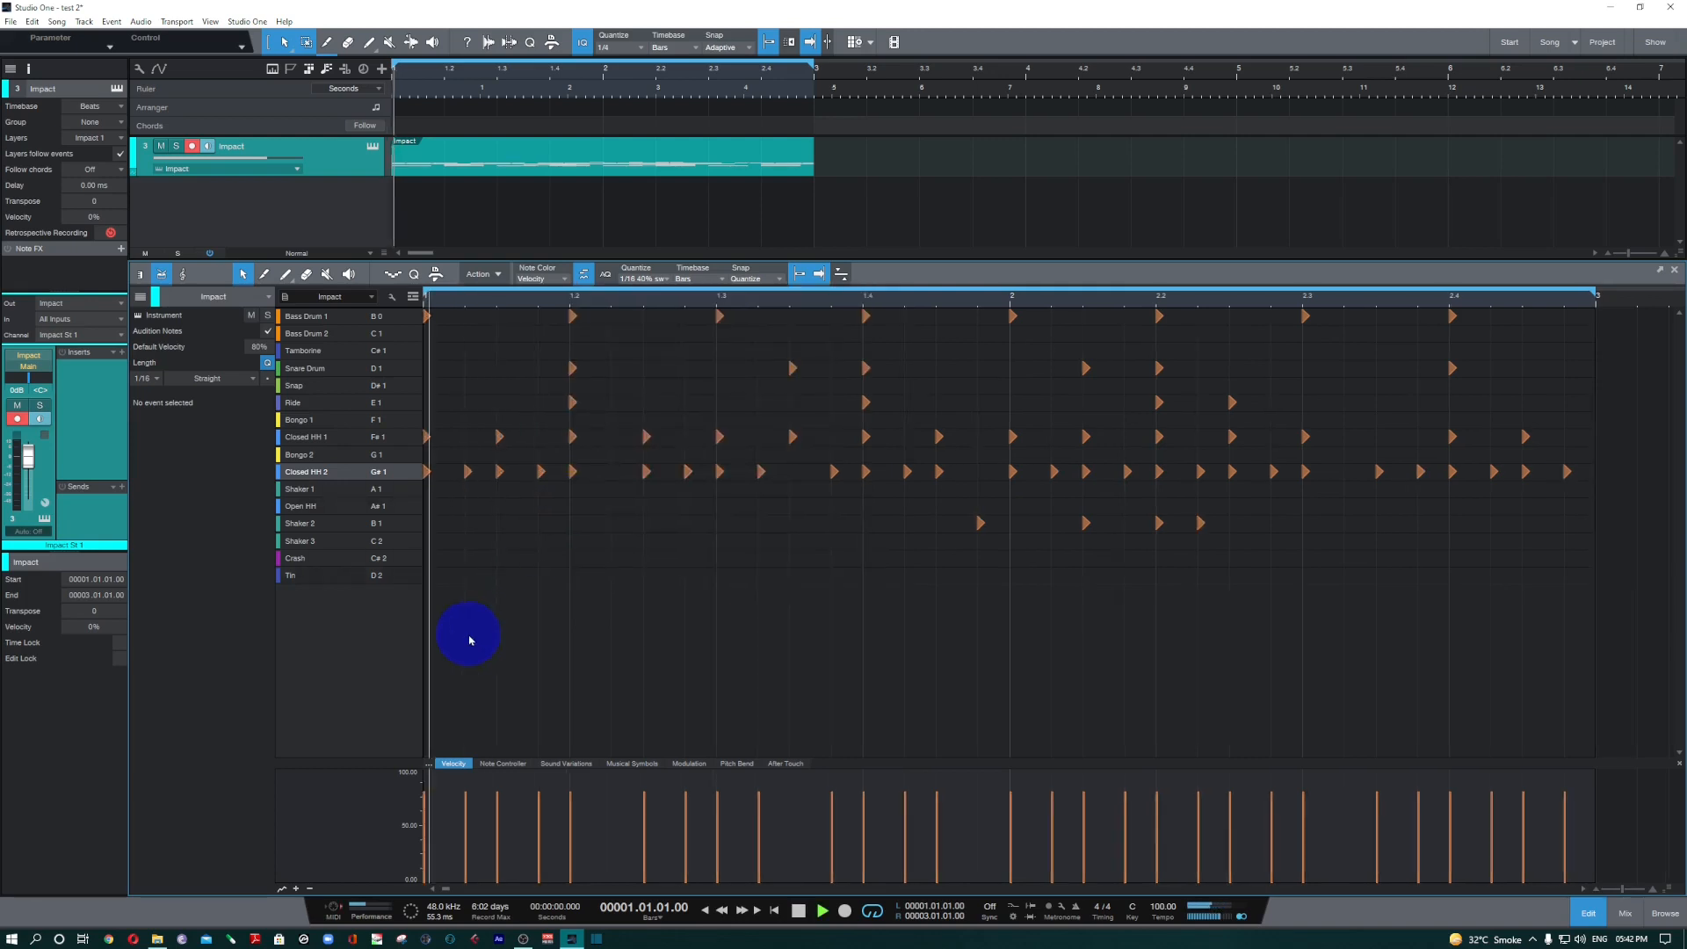
{"action": "key", "text": "space"}
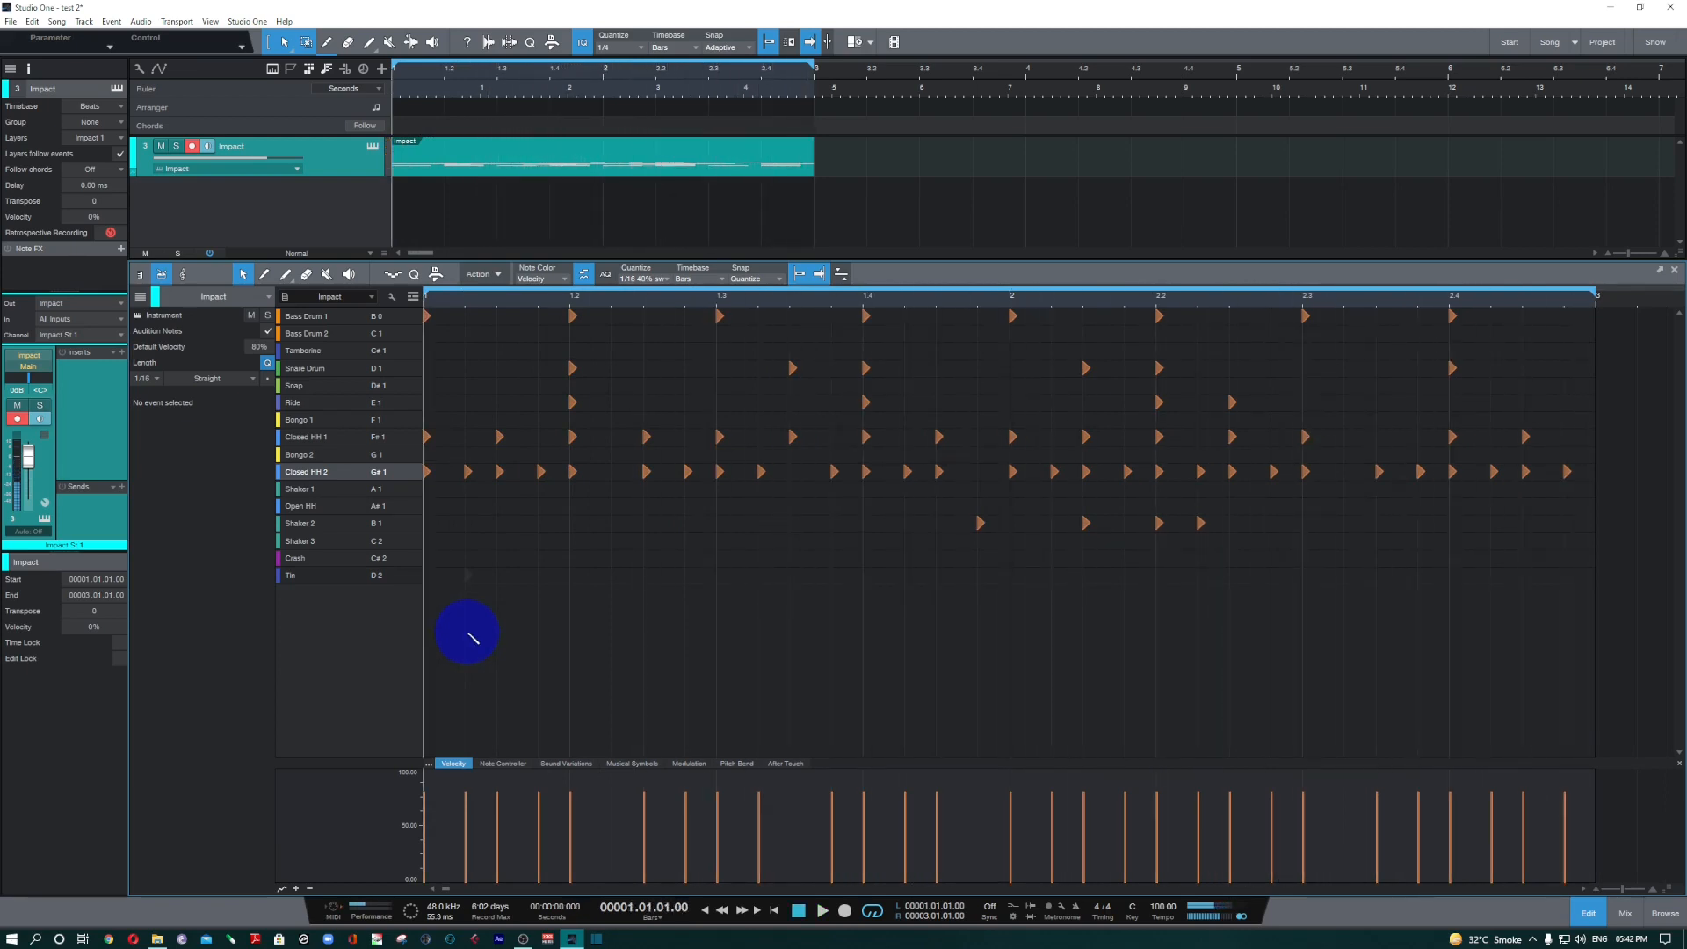
{"action": "key", "text": "ctrl+z"}
{"action": "key", "text": "space"}
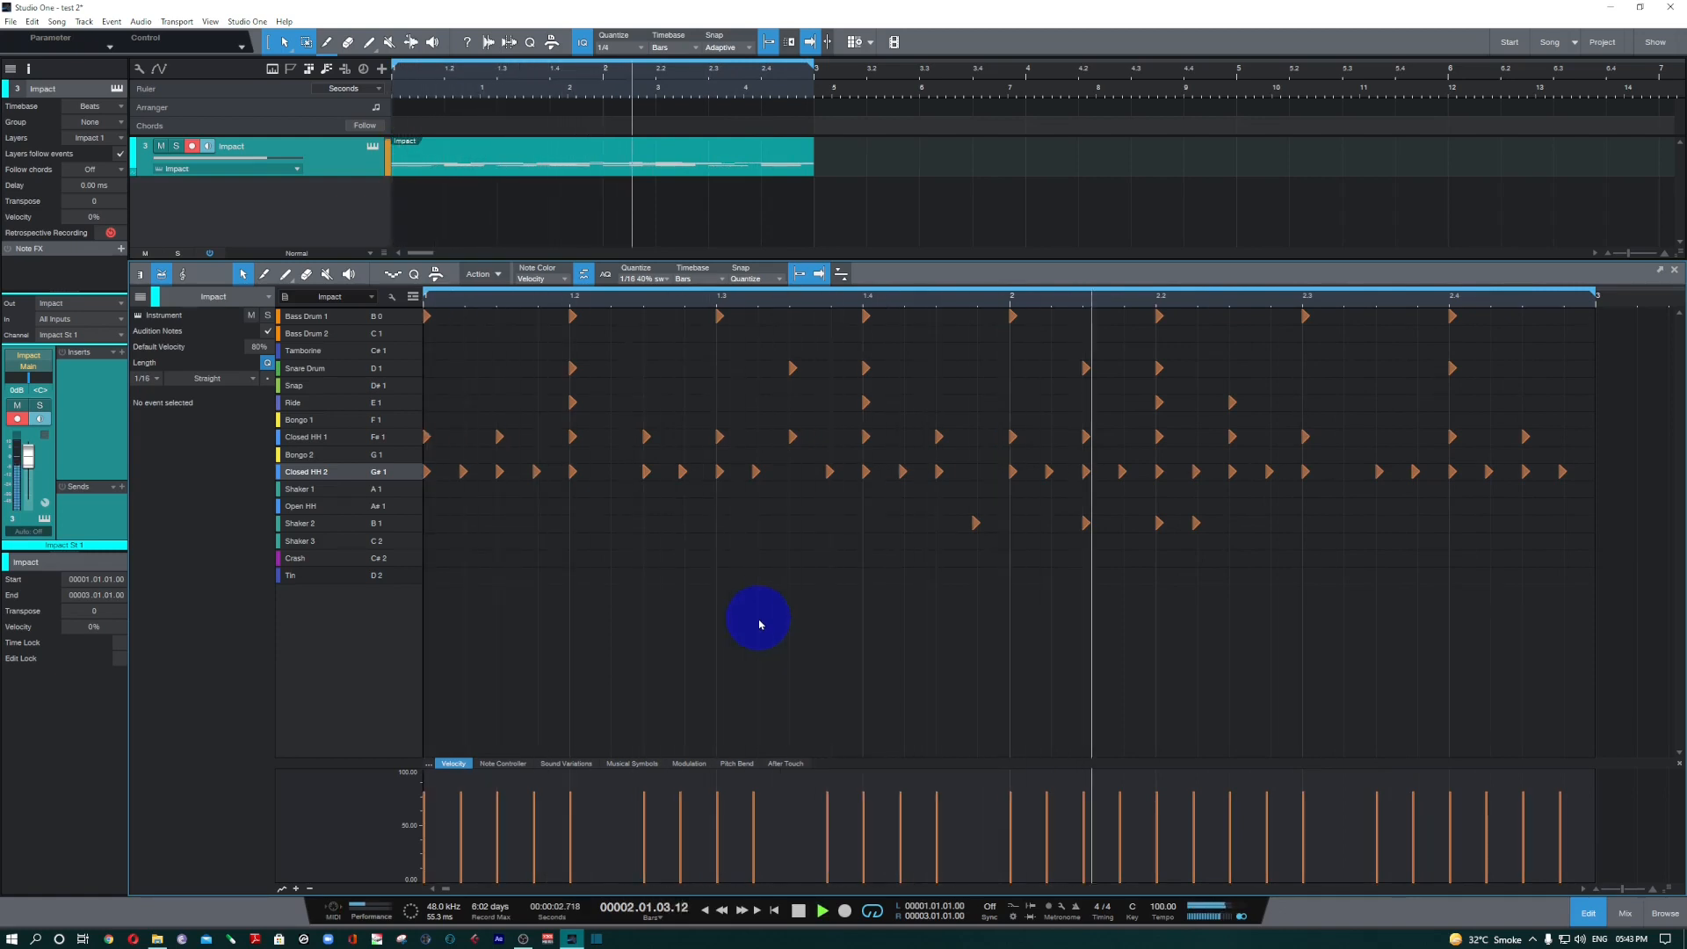
{"action": "key", "text": "space"}
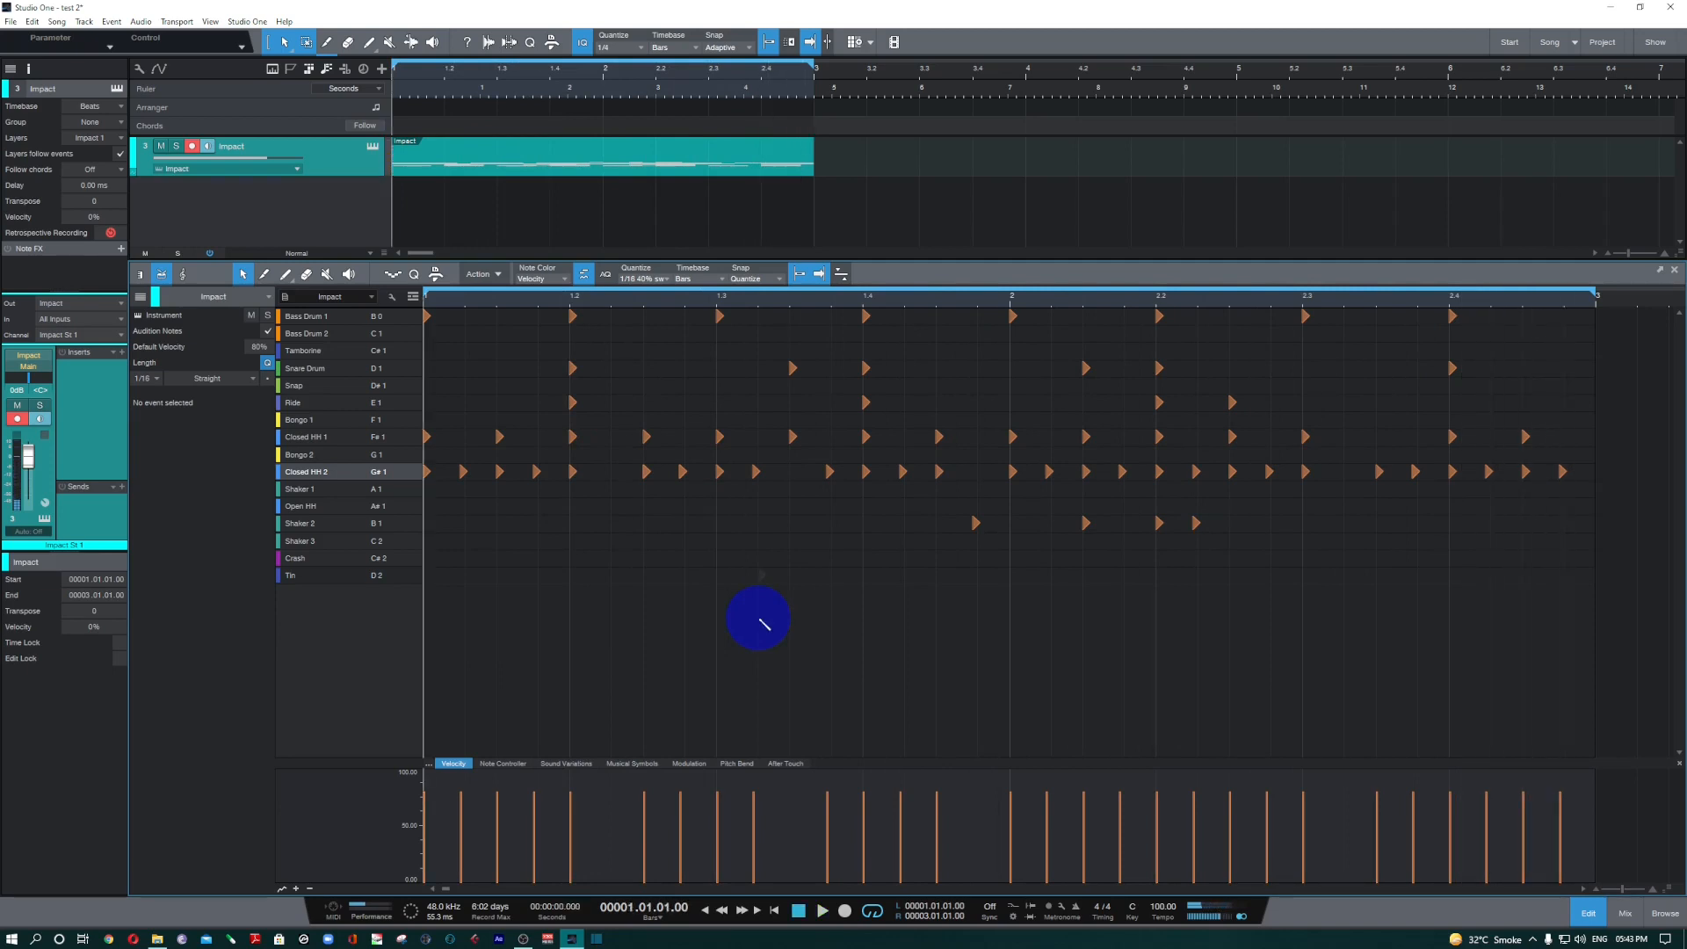
Quantize all drum notes to the 1/16 40% swing grid and play the swung pattern.
{"action": "key", "text": "q"}
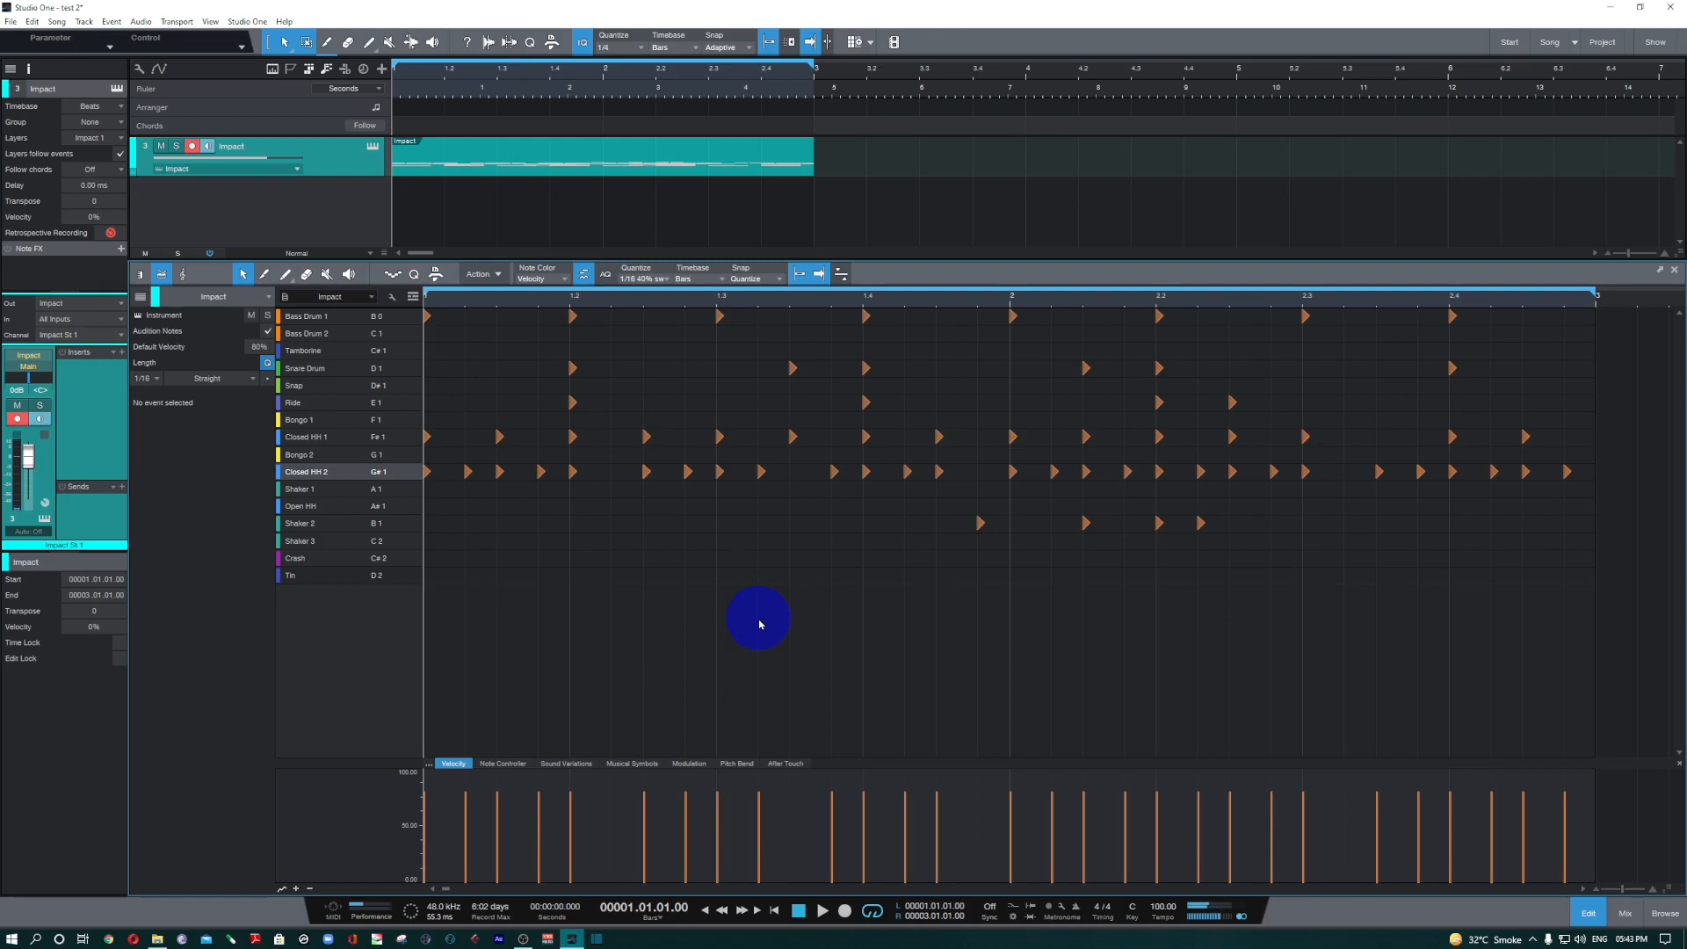
{"action": "key", "text": "space"}
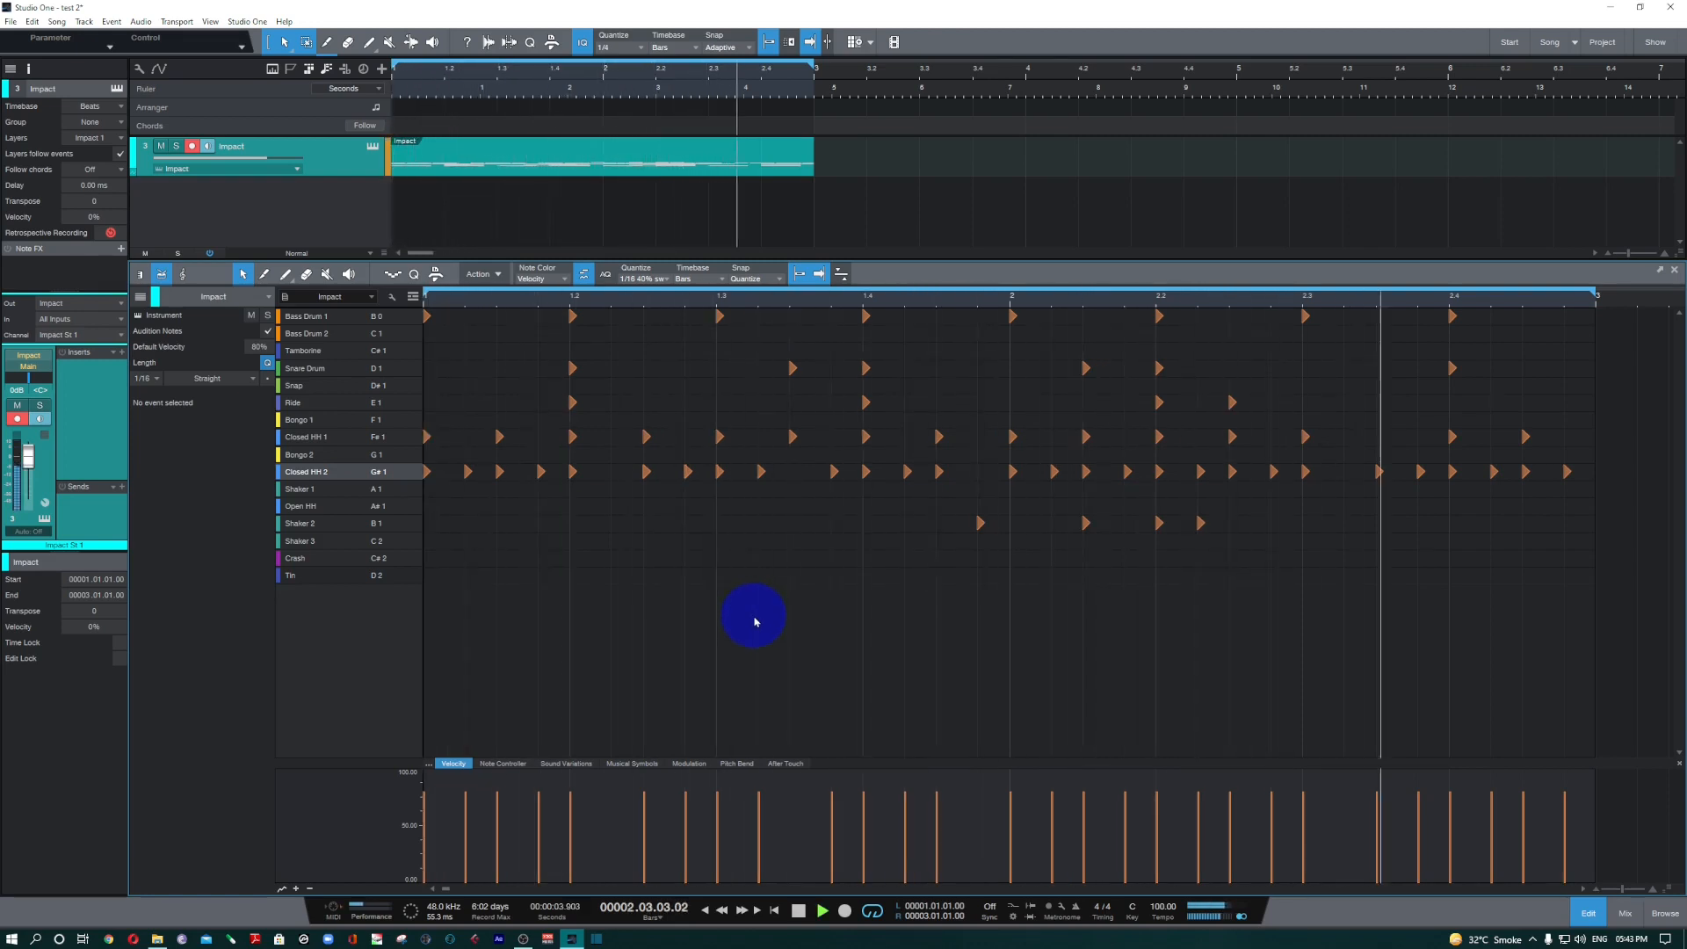
{"action": "key", "text": "space"}
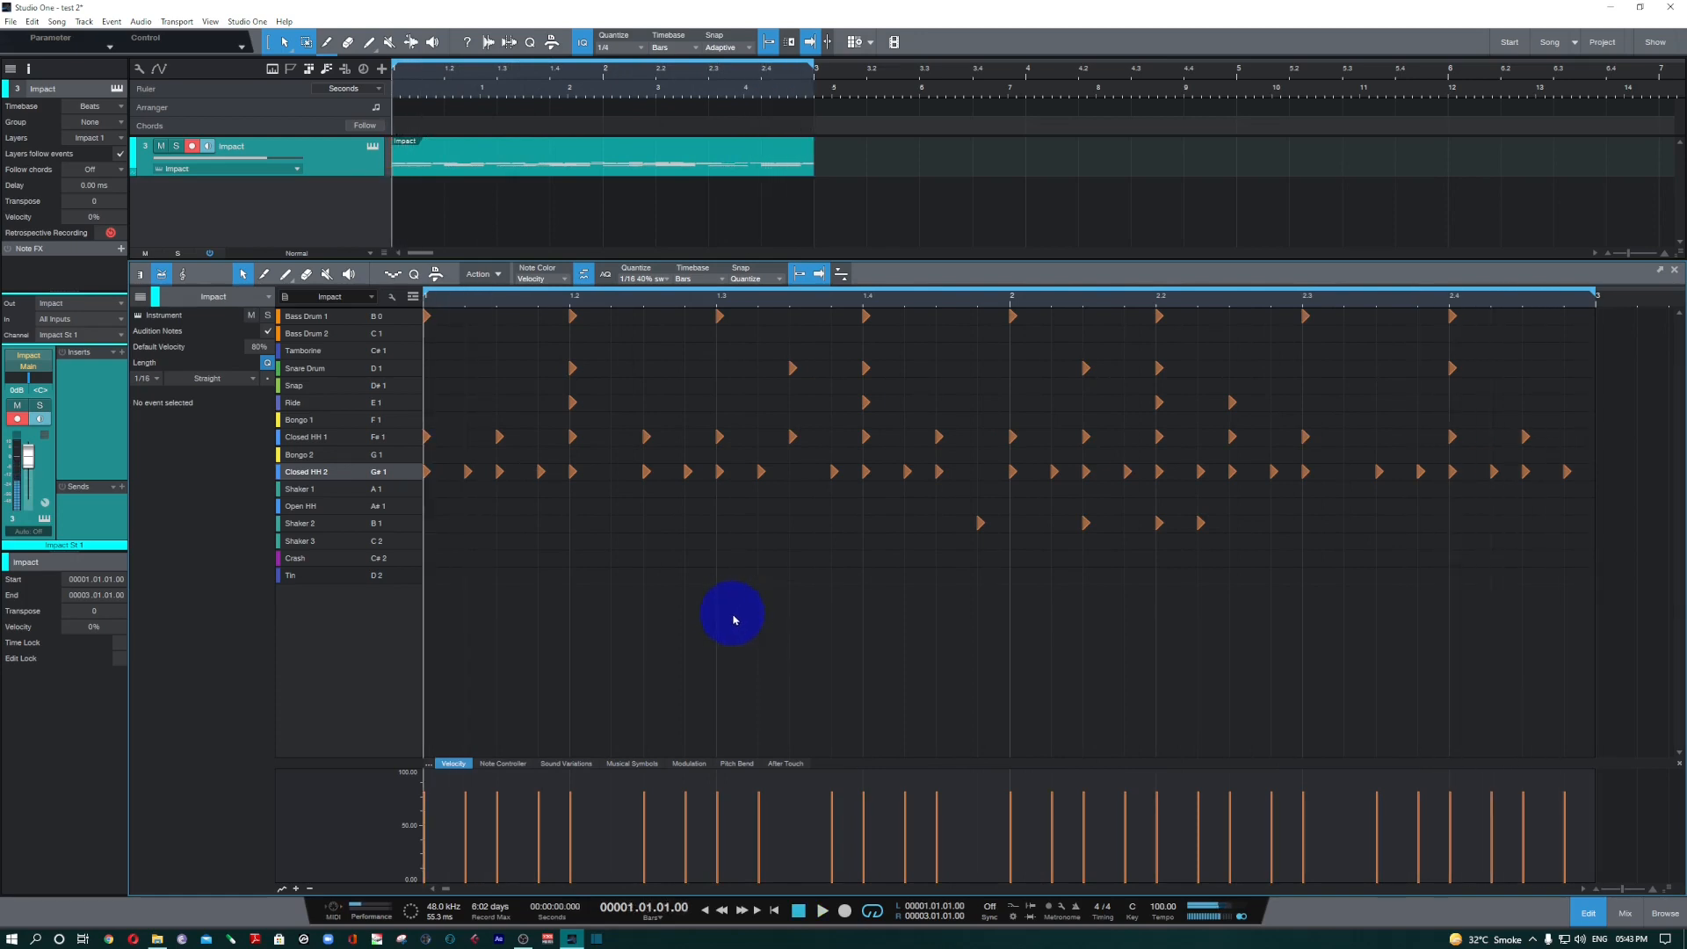
Humanize the drum notes with a velocity range of -15% to 15% and a note start range of -0.00.19 to 0.00.19, and play the pattern.
{"action": "left_click", "coordinate": [483, 274]}
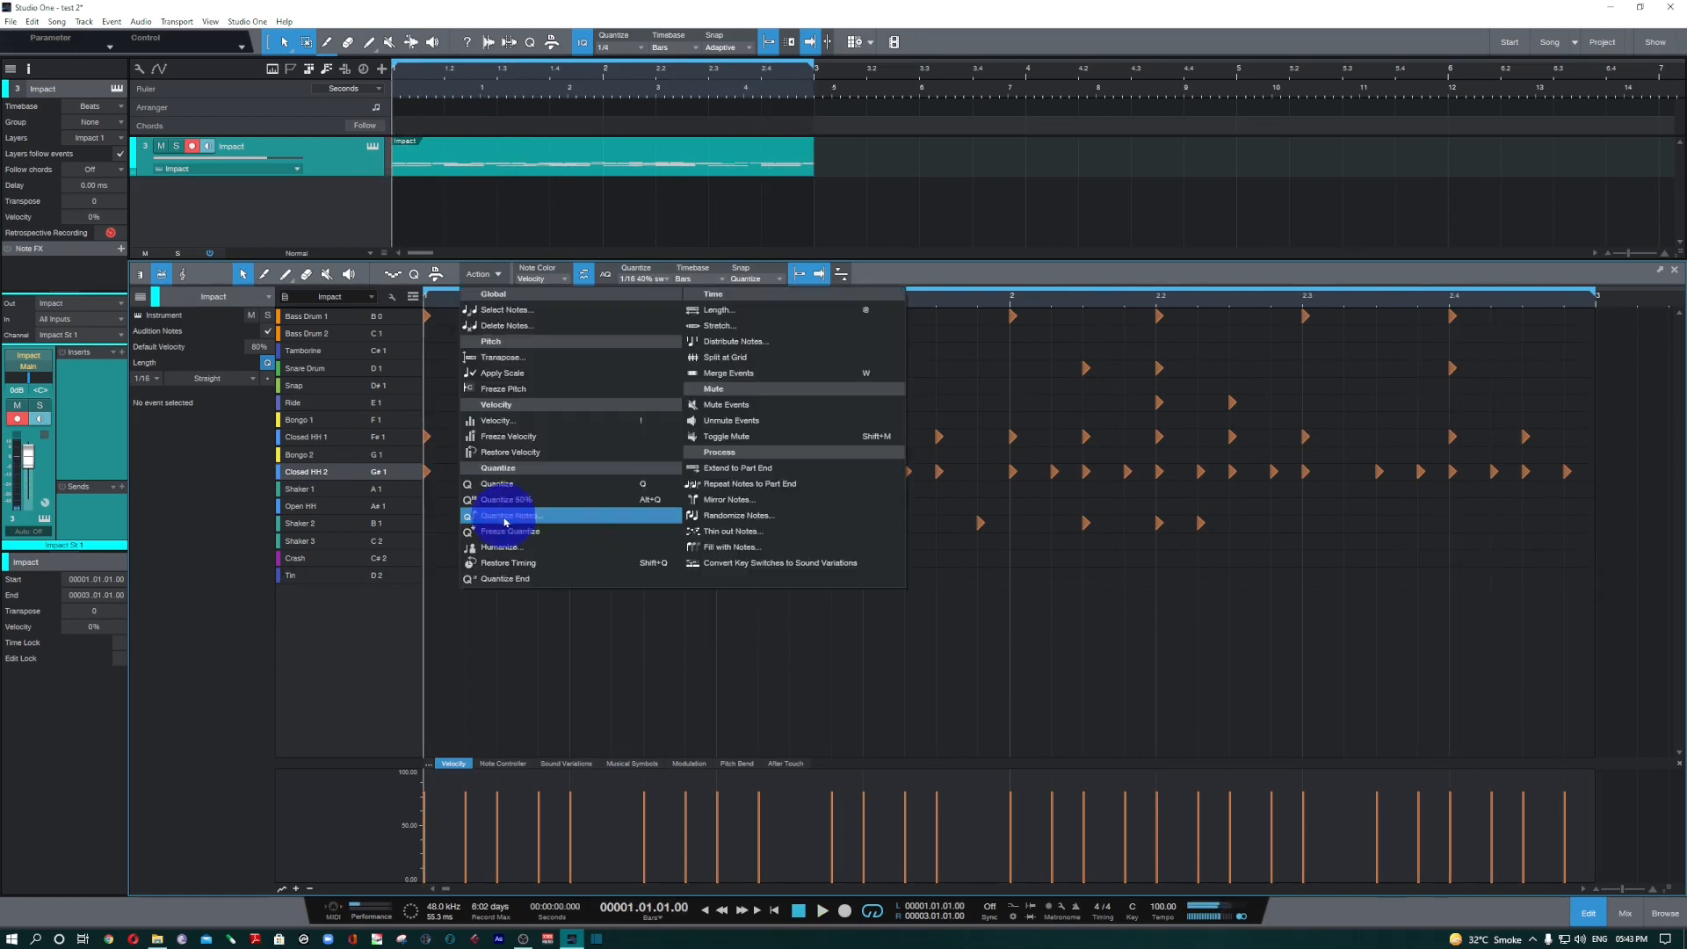
{"action": "left_click", "coordinate": [541, 548]}
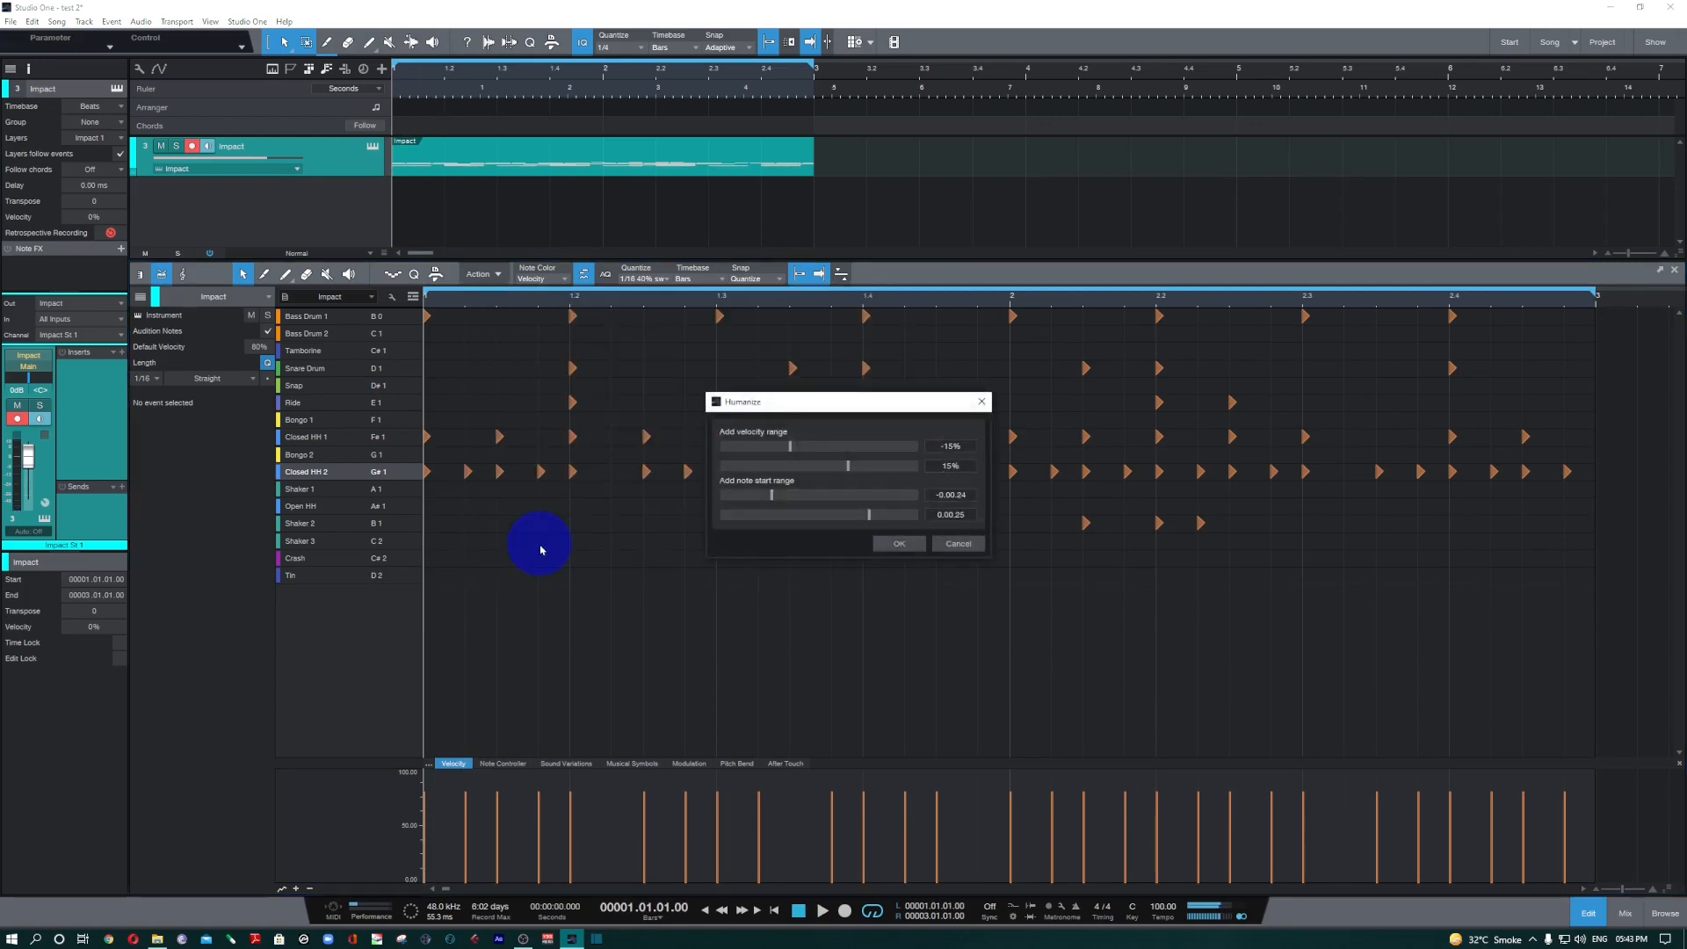
{"action": "left_click_drag", "start_coordinate": [848, 401], "coordinate": [712, 512]}
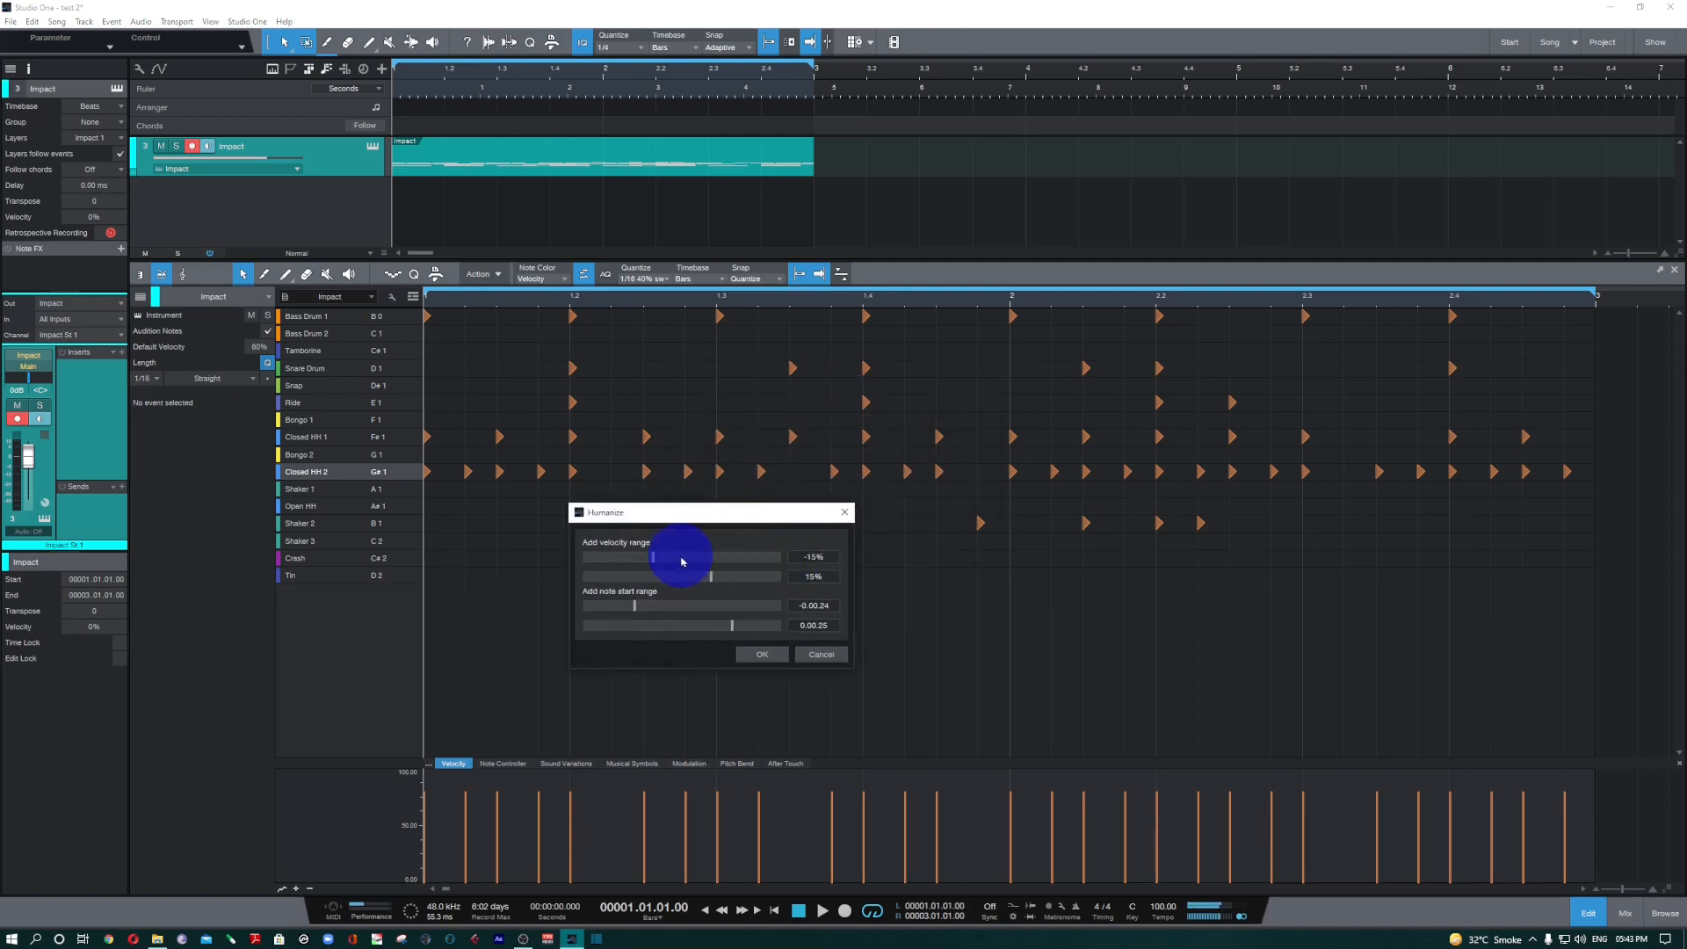
{"action": "left_click_drag", "start_coordinate": [738, 512], "coordinate": [650, 542]}
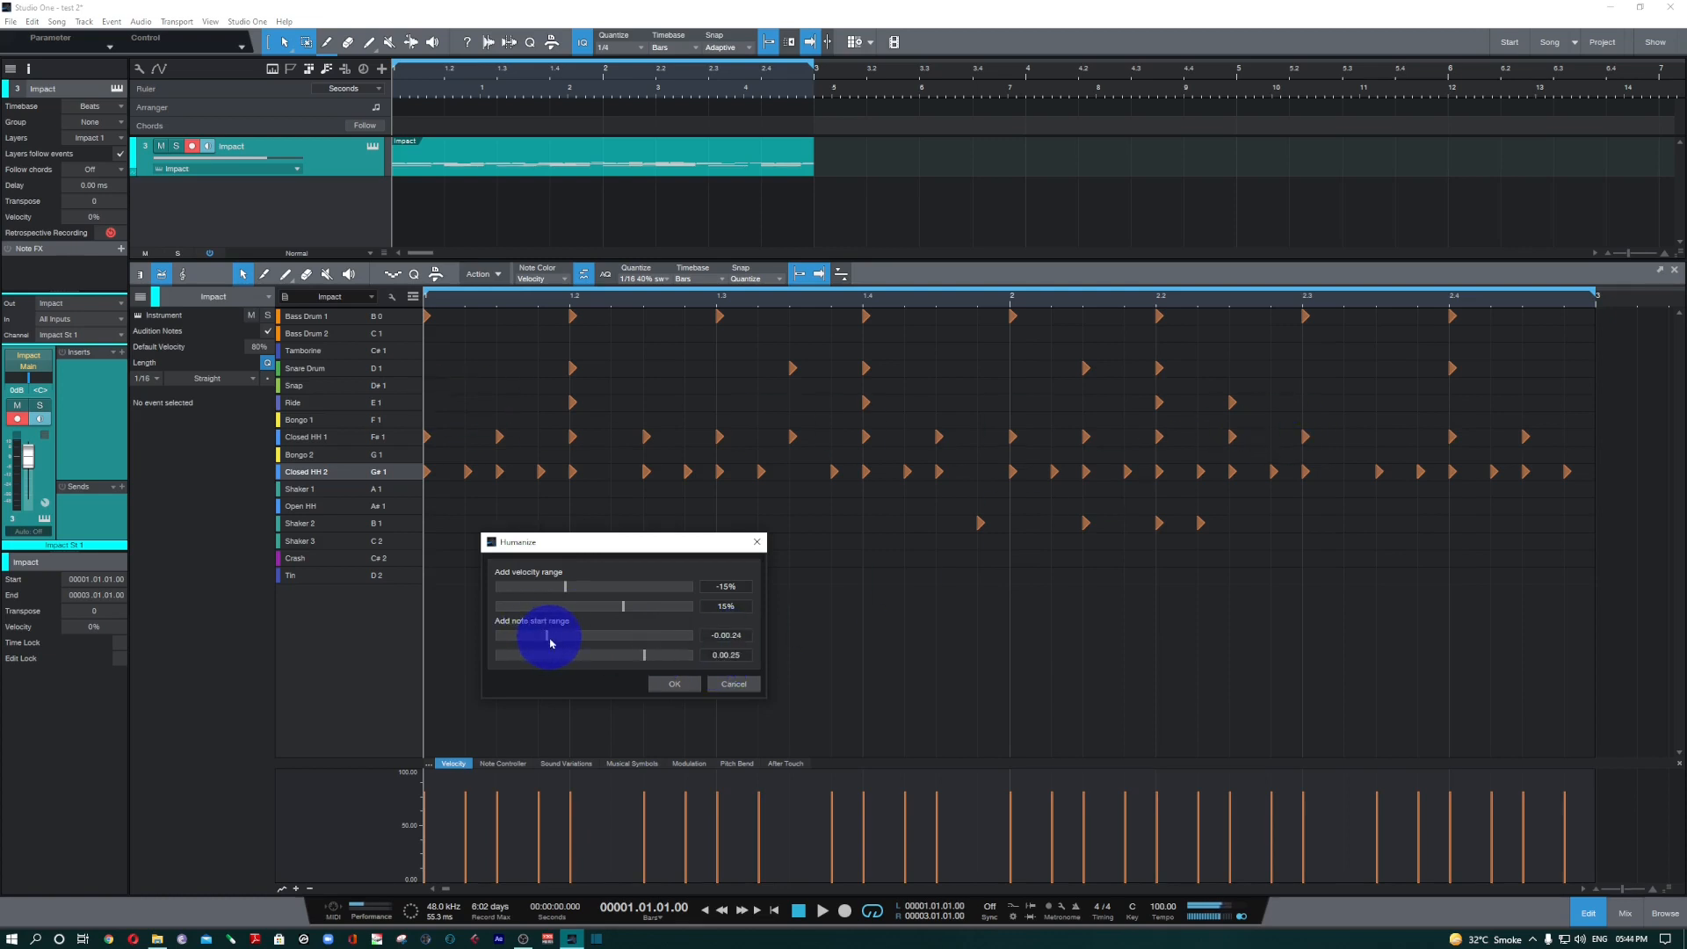
{"action": "left_click_drag", "start_coordinate": [550, 641], "coordinate": [636, 661]}
{"action": "left_click_drag", "start_coordinate": [554, 644], "coordinate": [633, 664]}
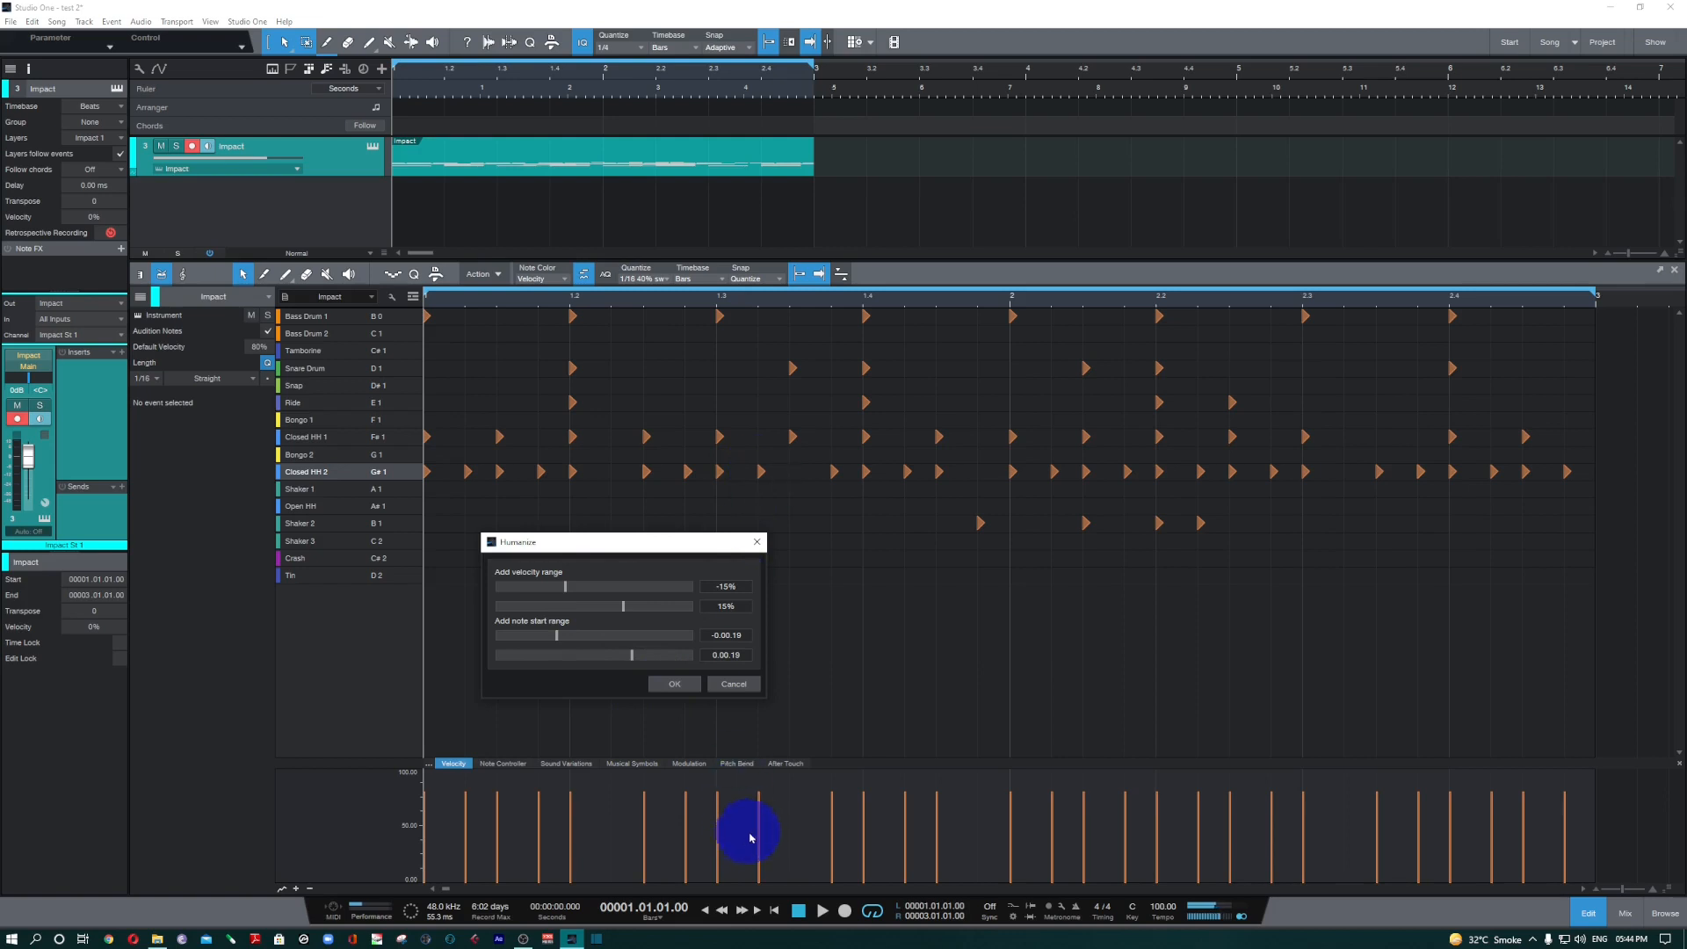
{"action": "left_click", "coordinate": [675, 683]}
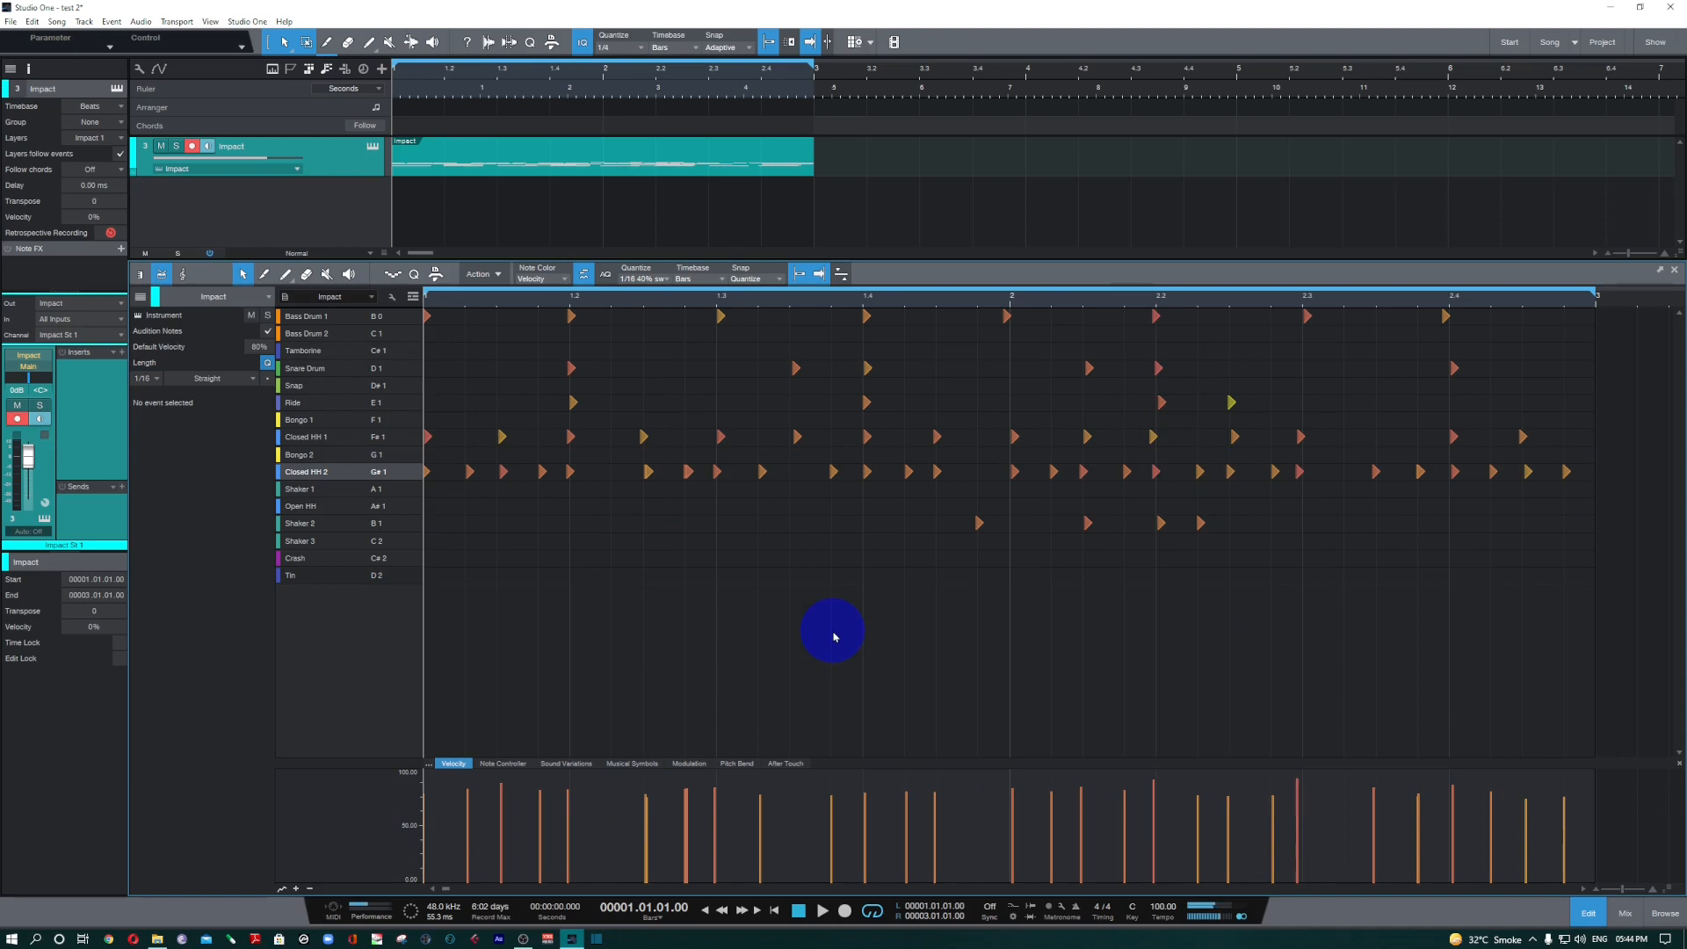
{"action": "key", "text": "space"}
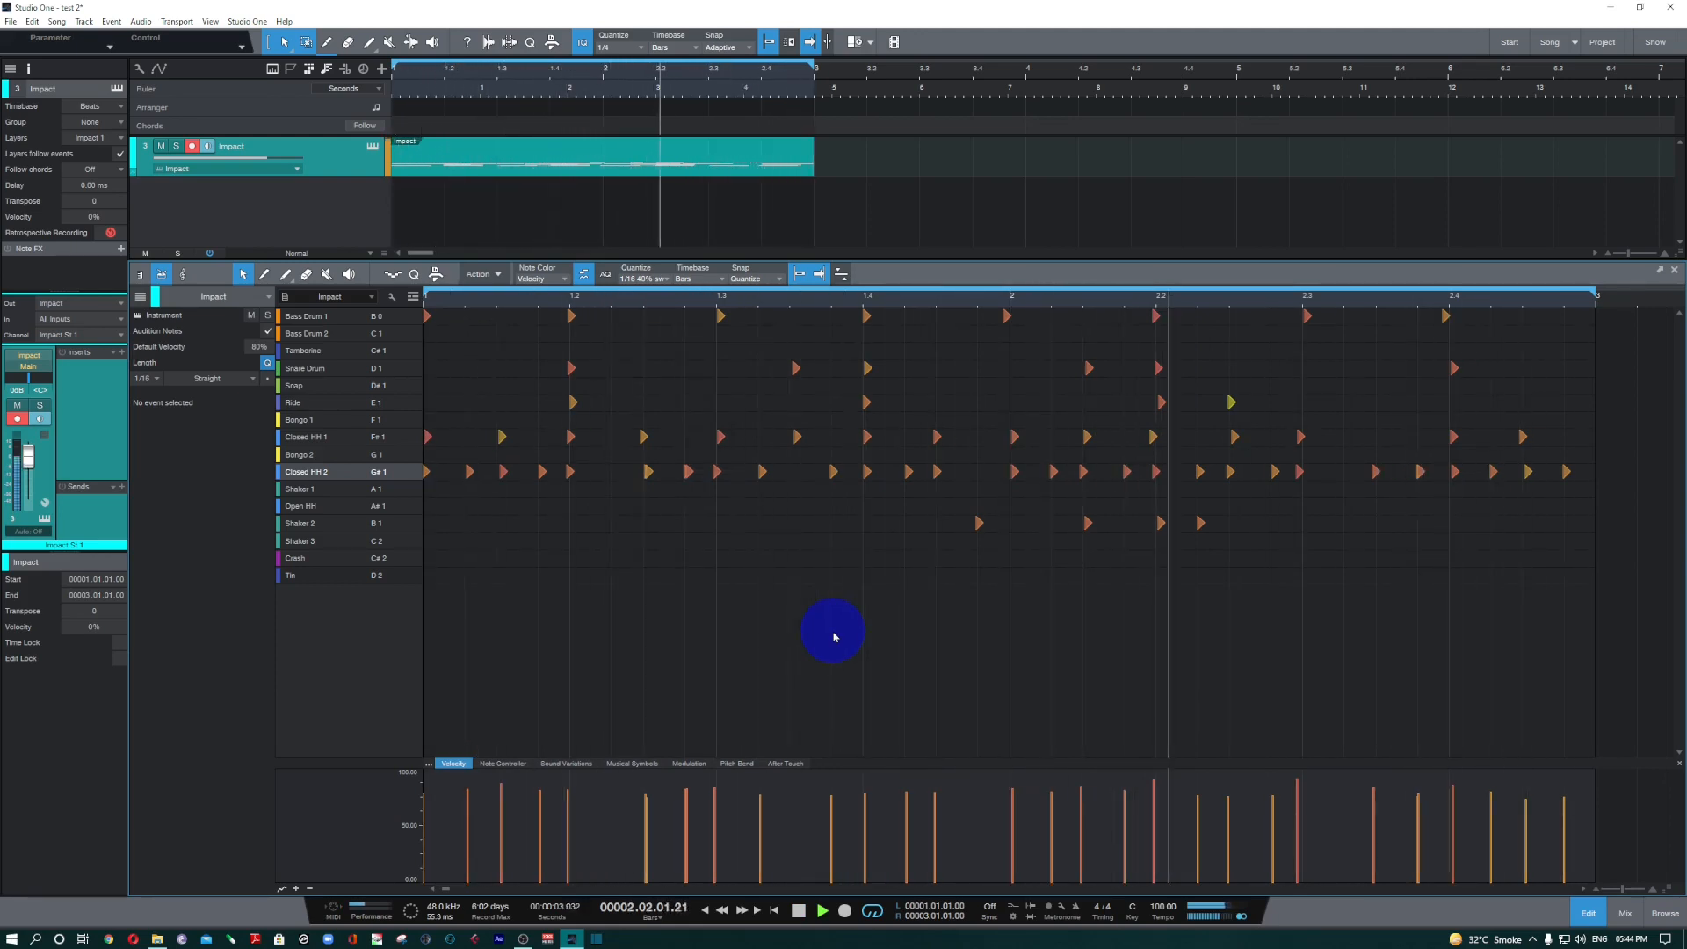
{"action": "key", "text": "space"}
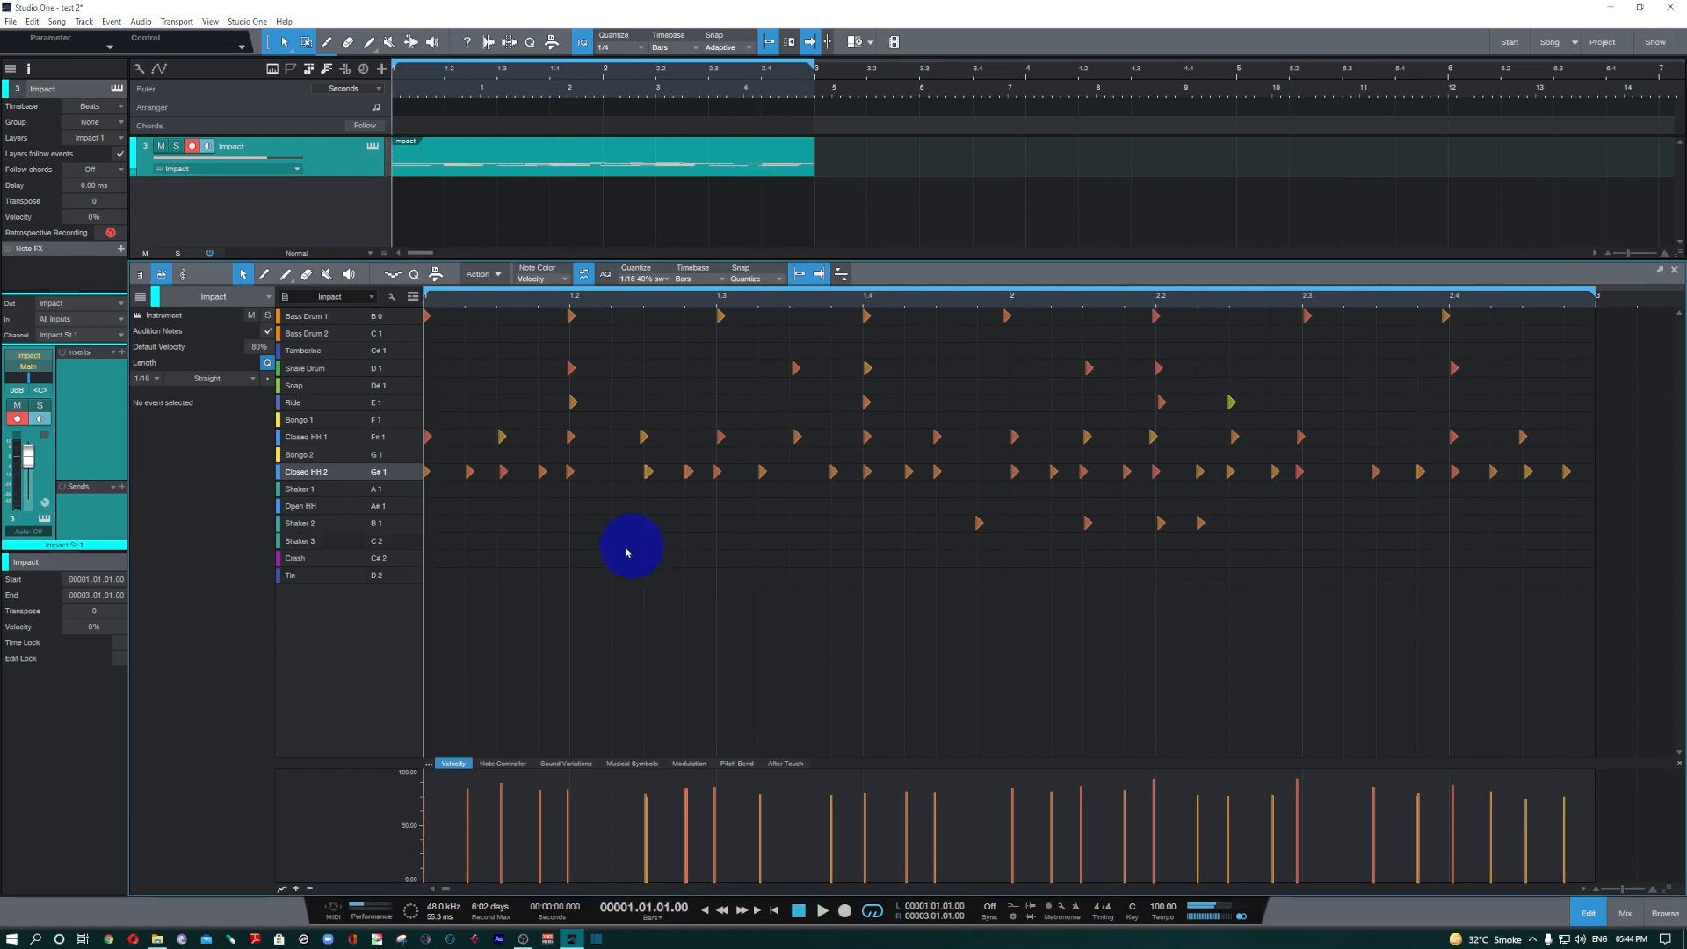
Apply Quantize 50% to the humanized drum notes and play the pattern.
{"action": "left_click", "coordinate": [484, 275]}
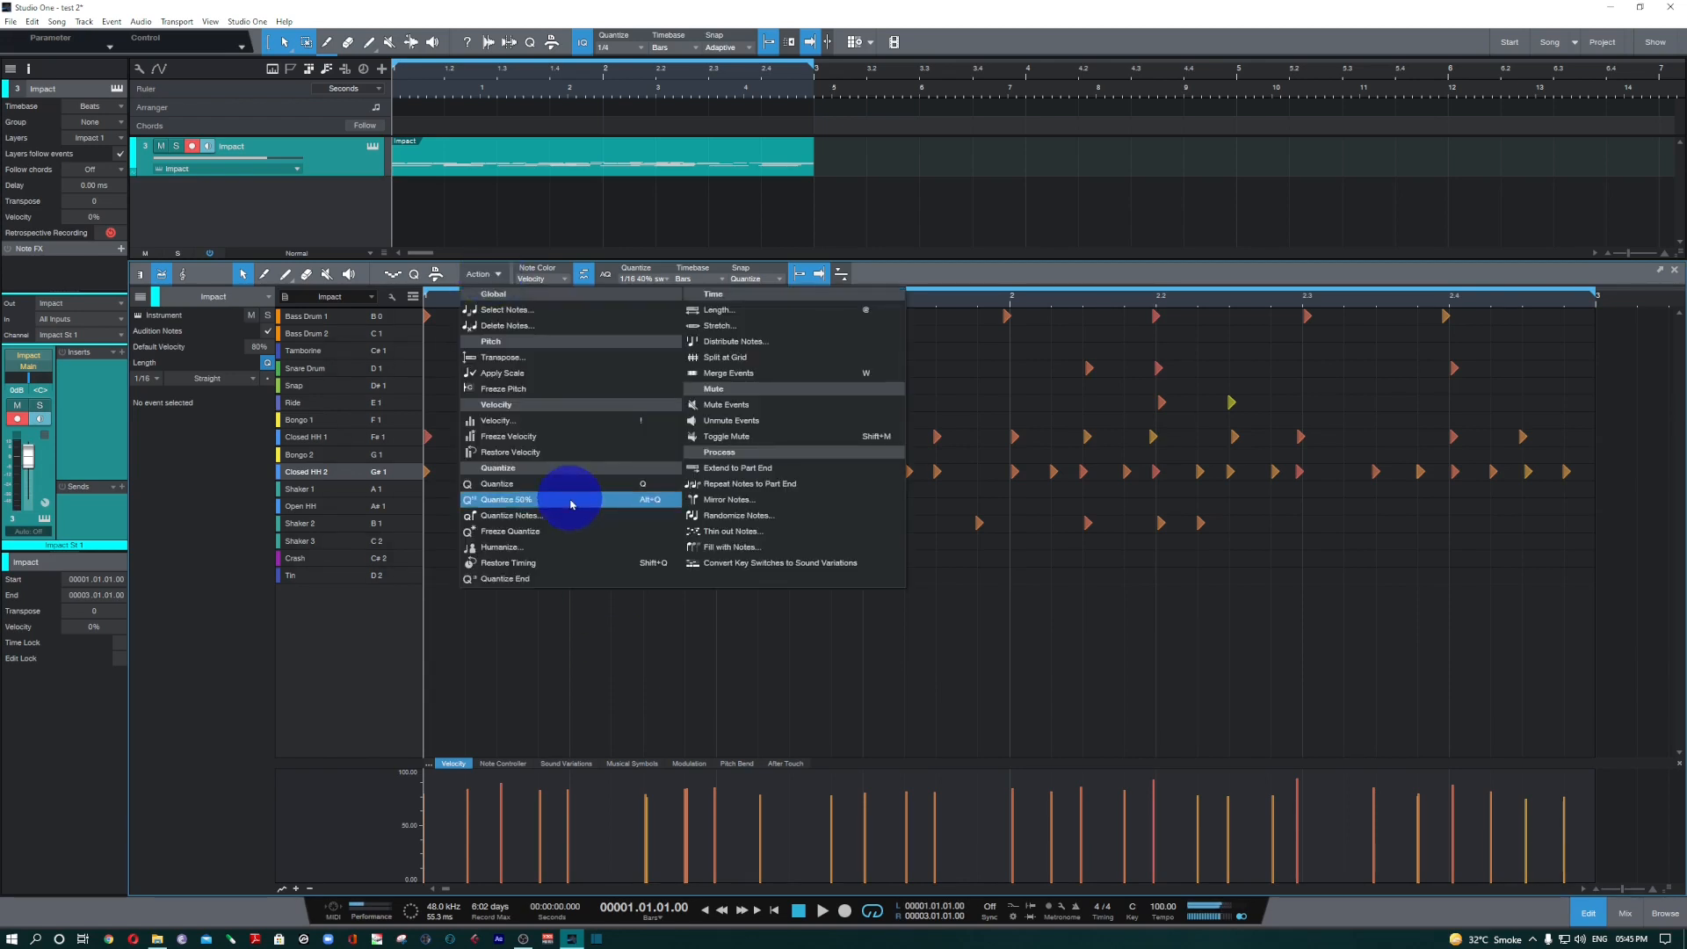
{"action": "left_click", "coordinate": [571, 501]}
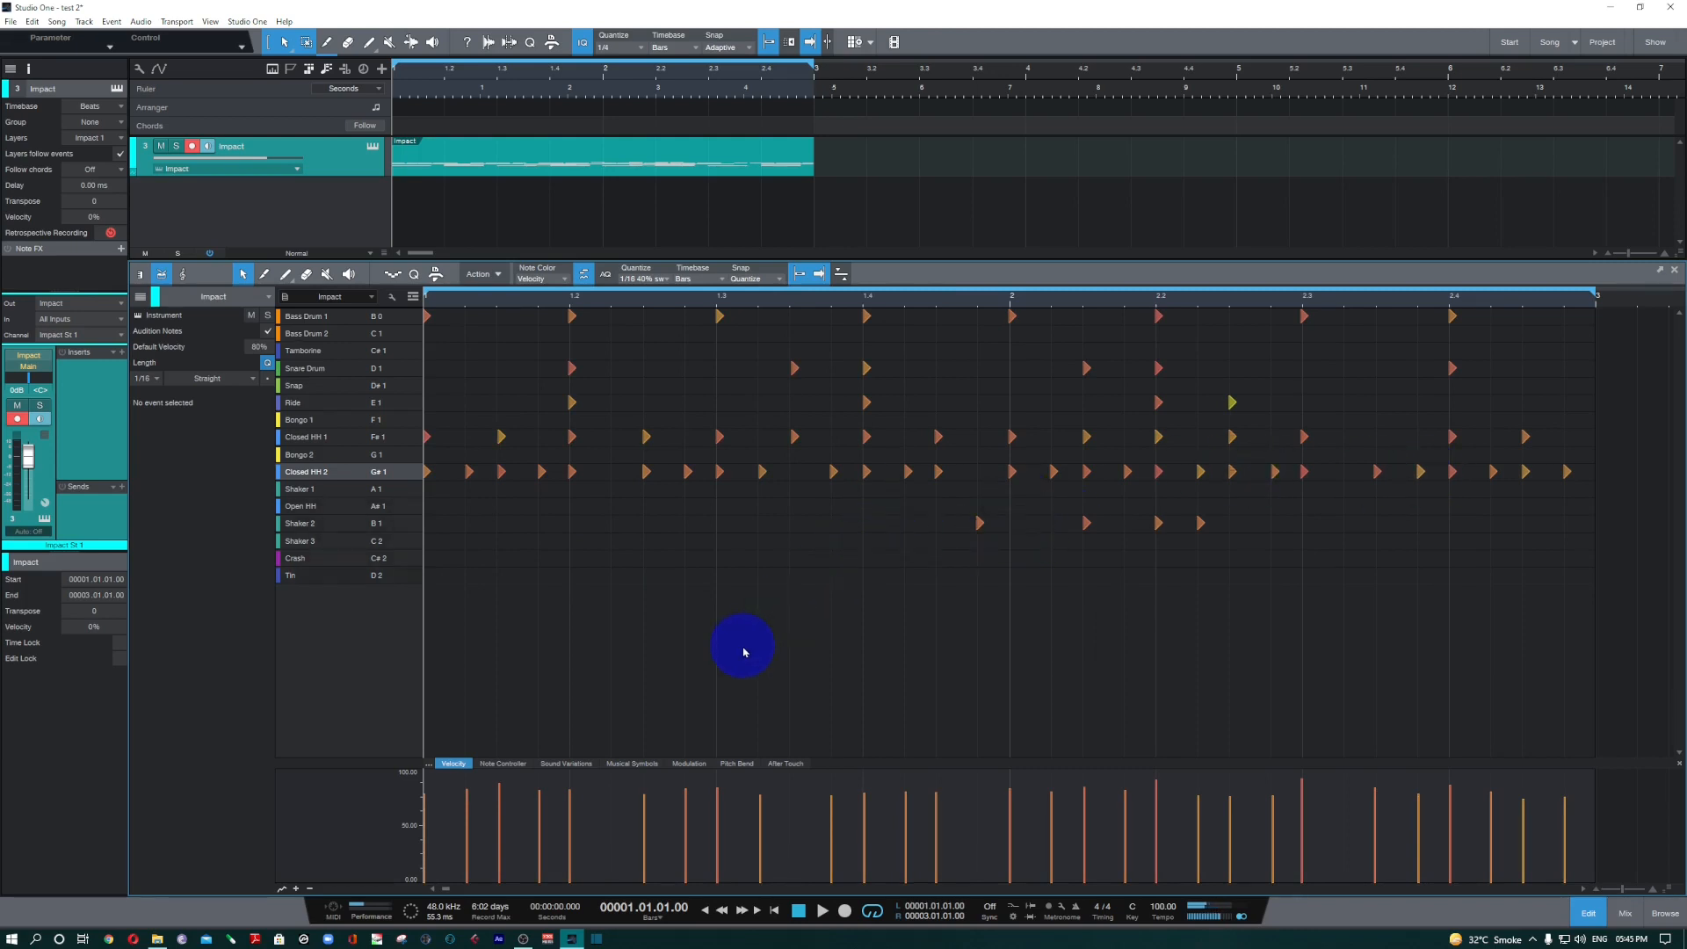
{"action": "key", "text": "space"}
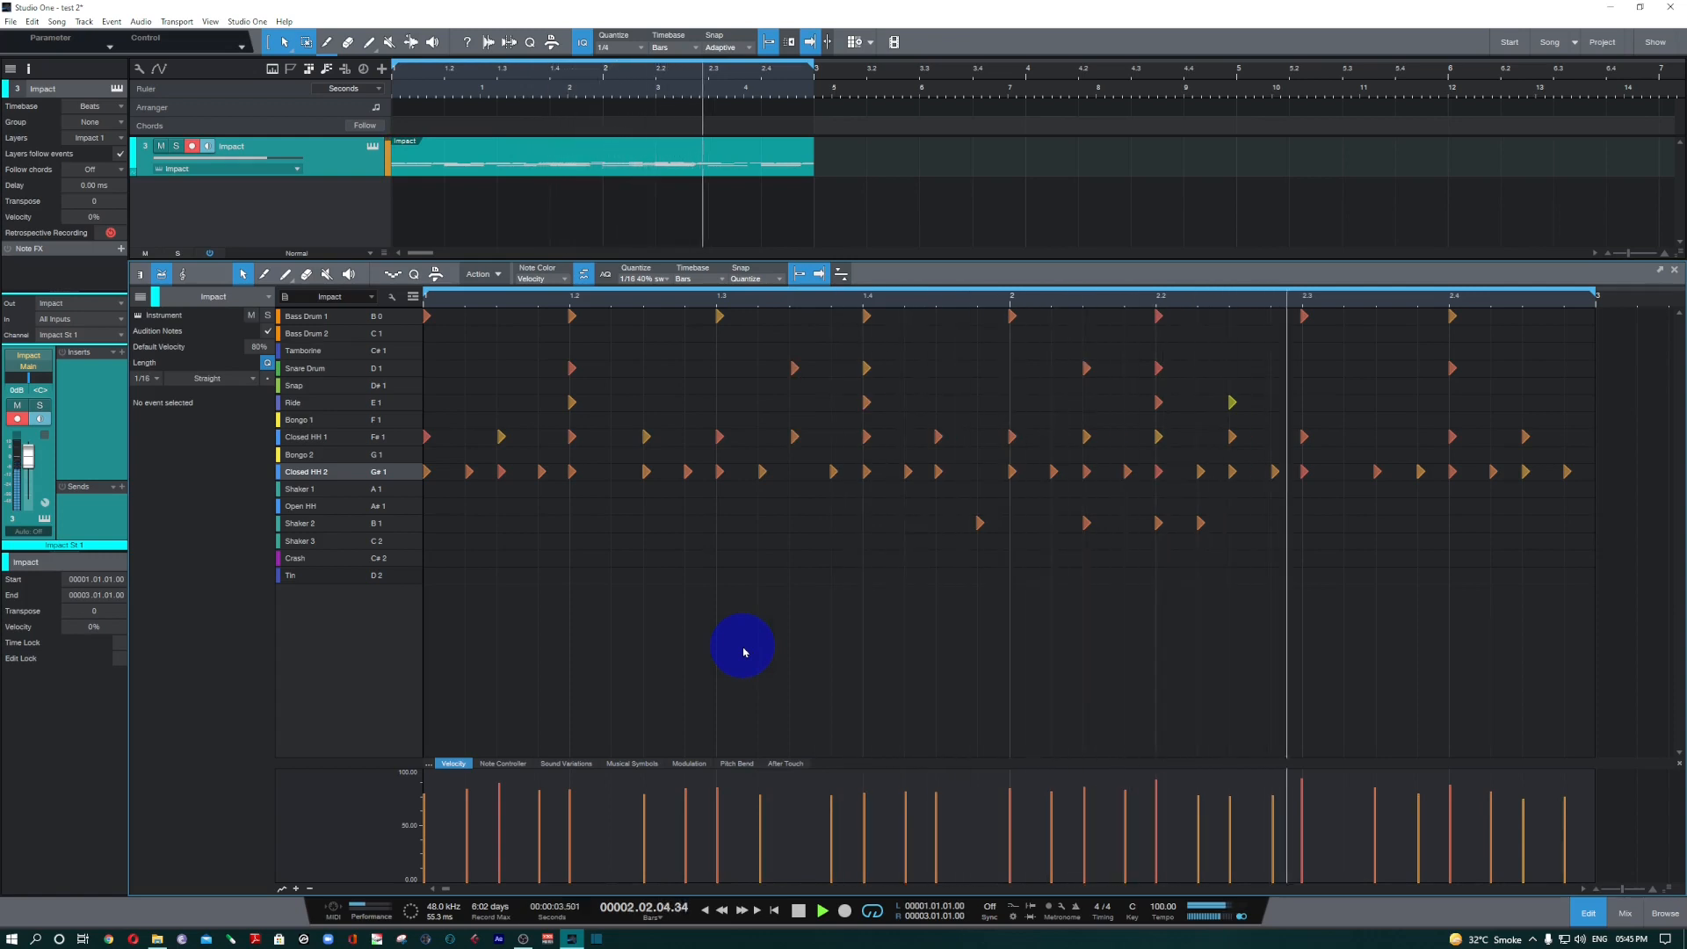
{"action": "key", "text": "space"}
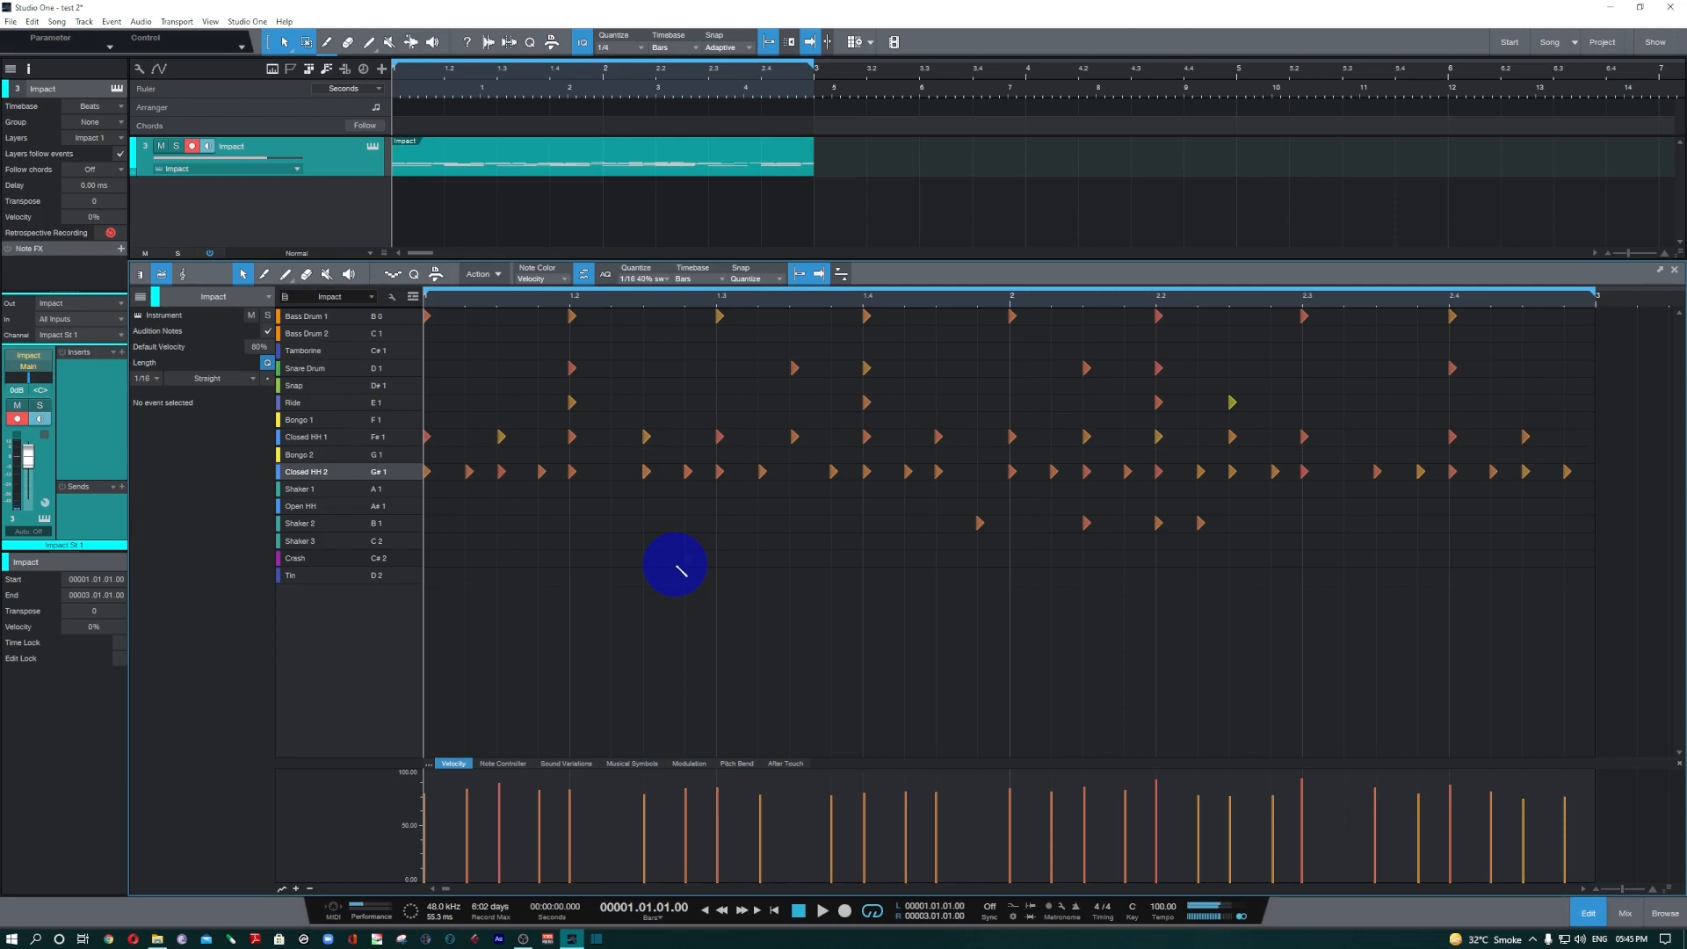
Undo back to the straight unprocessed pattern, redo the swing and humanize edits, and play both versions for comparison.
{"action": "key", "text": "ctrl+z"}
{"action": "key", "text": "ctrl+z"}
{"action": "key", "text": "ctrl+z"}
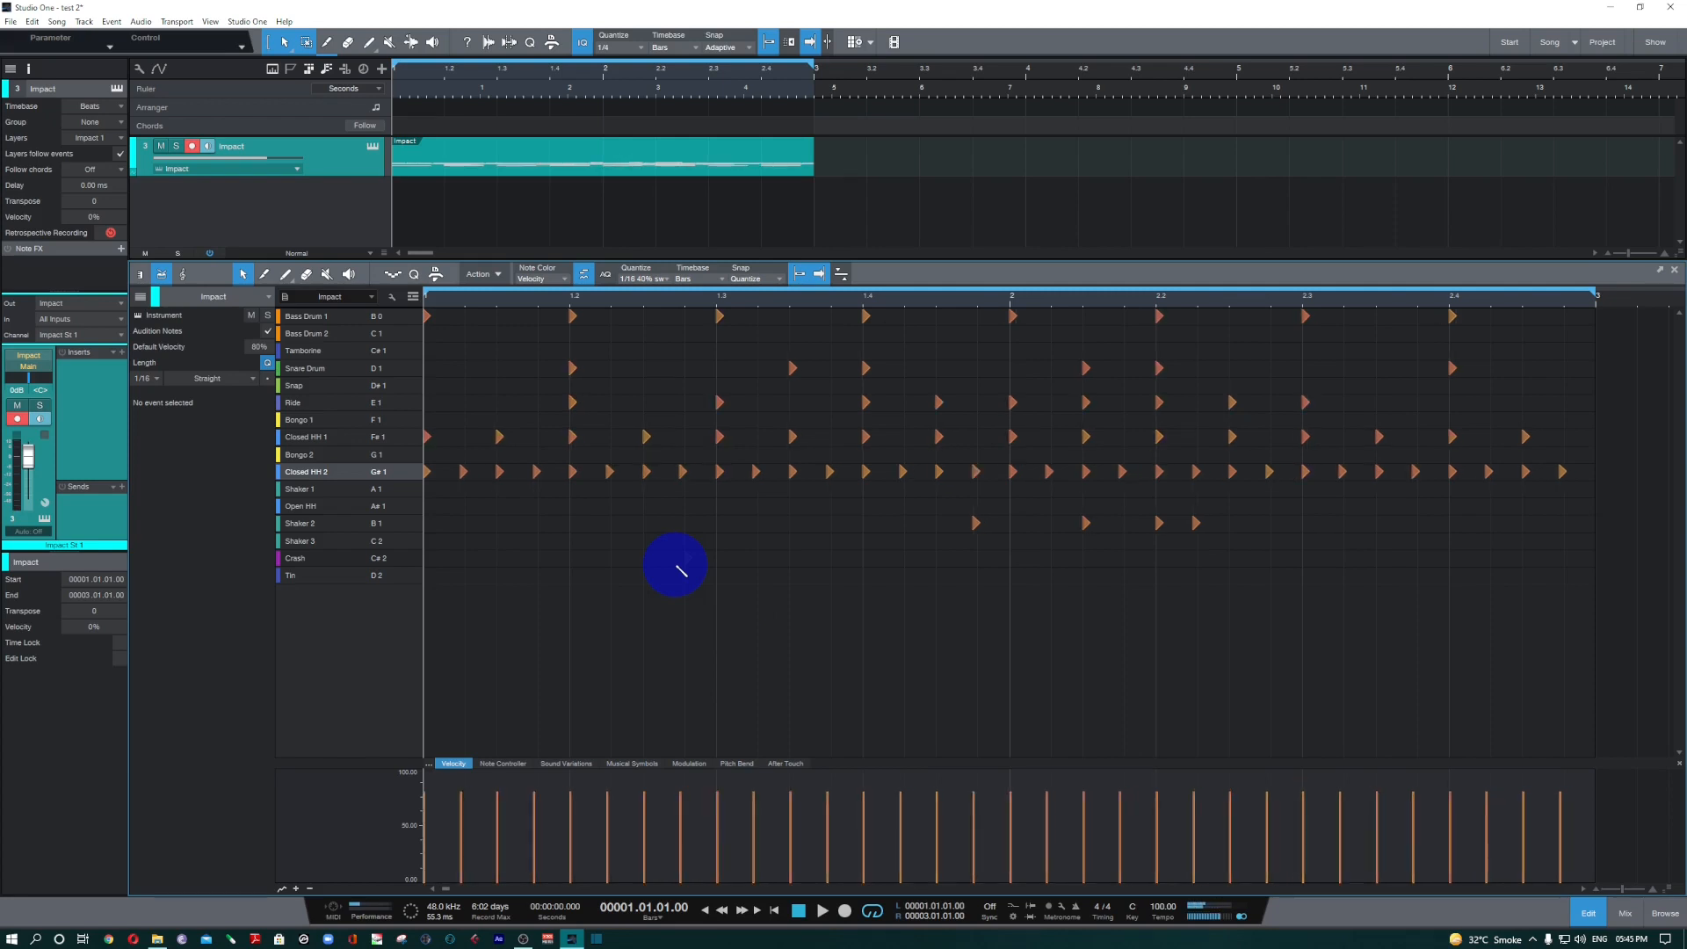
{"action": "key", "text": "space"}
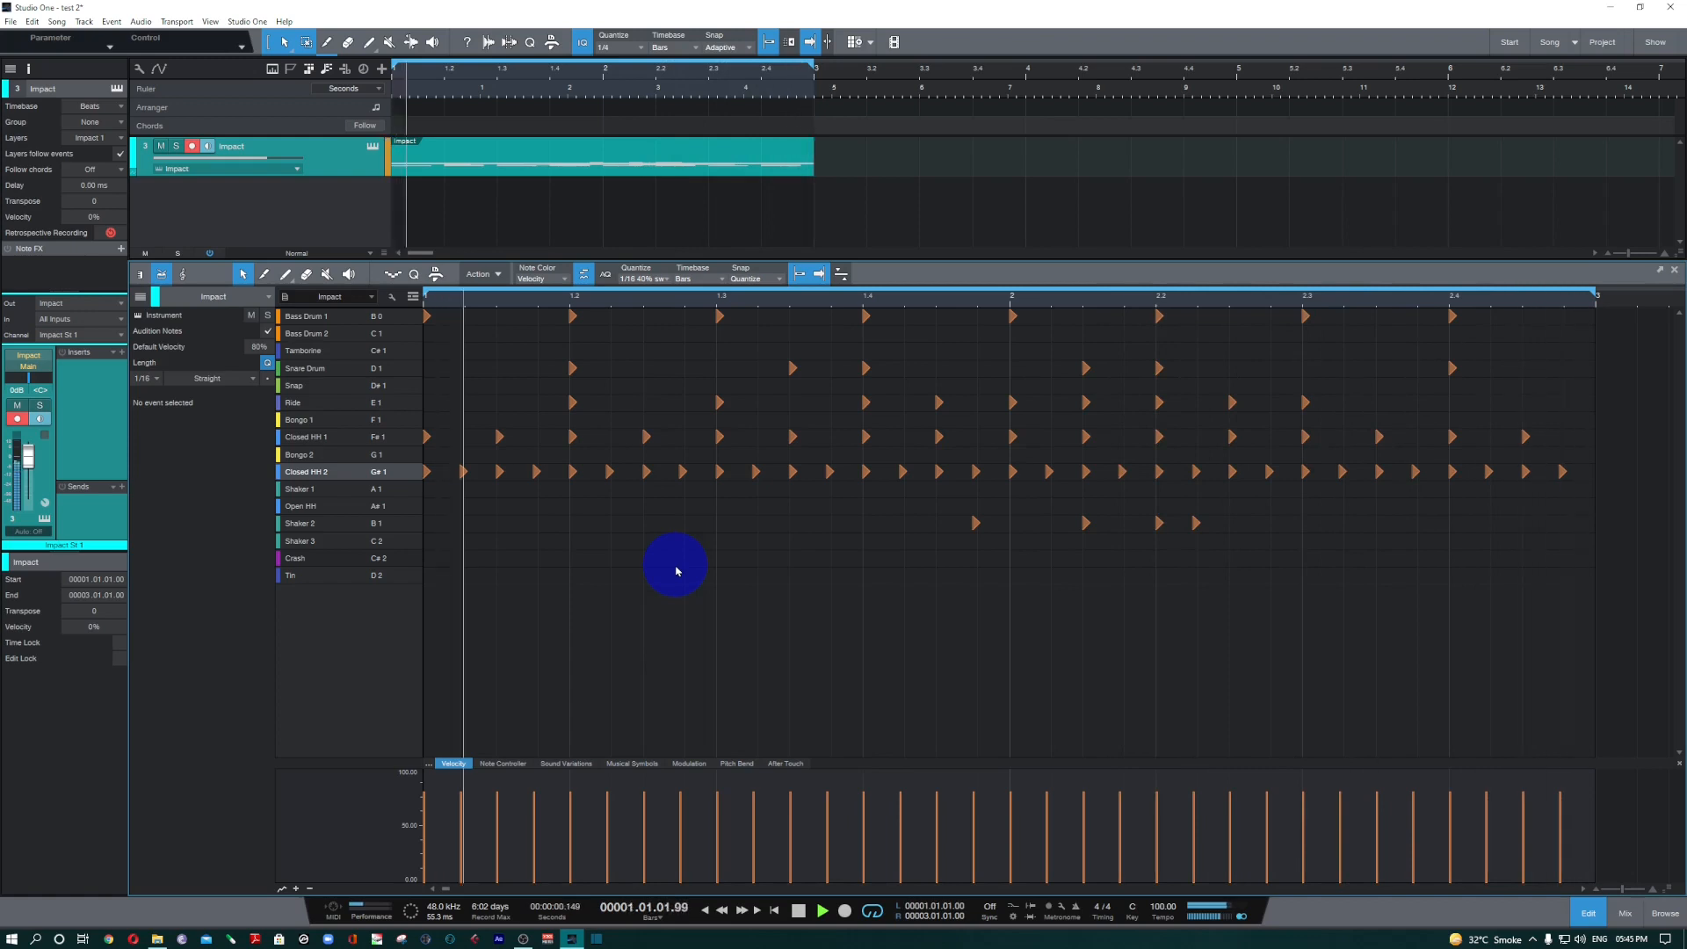
{"action": "key", "text": "space"}
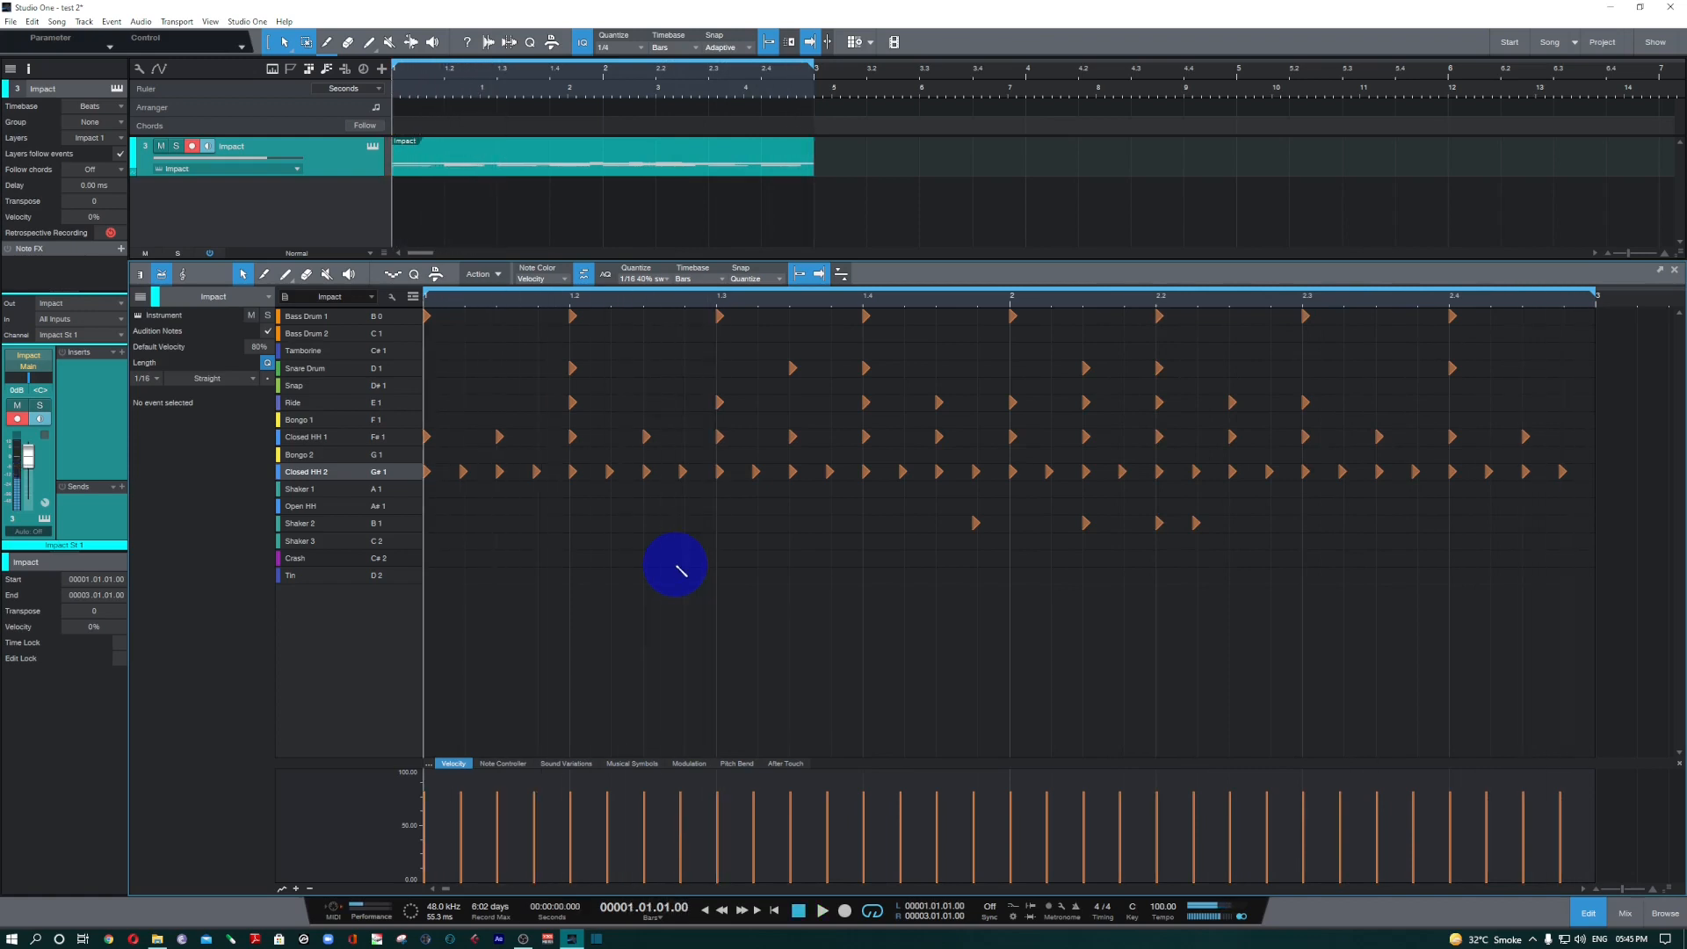
{"action": "key", "text": "ctrl+y"}
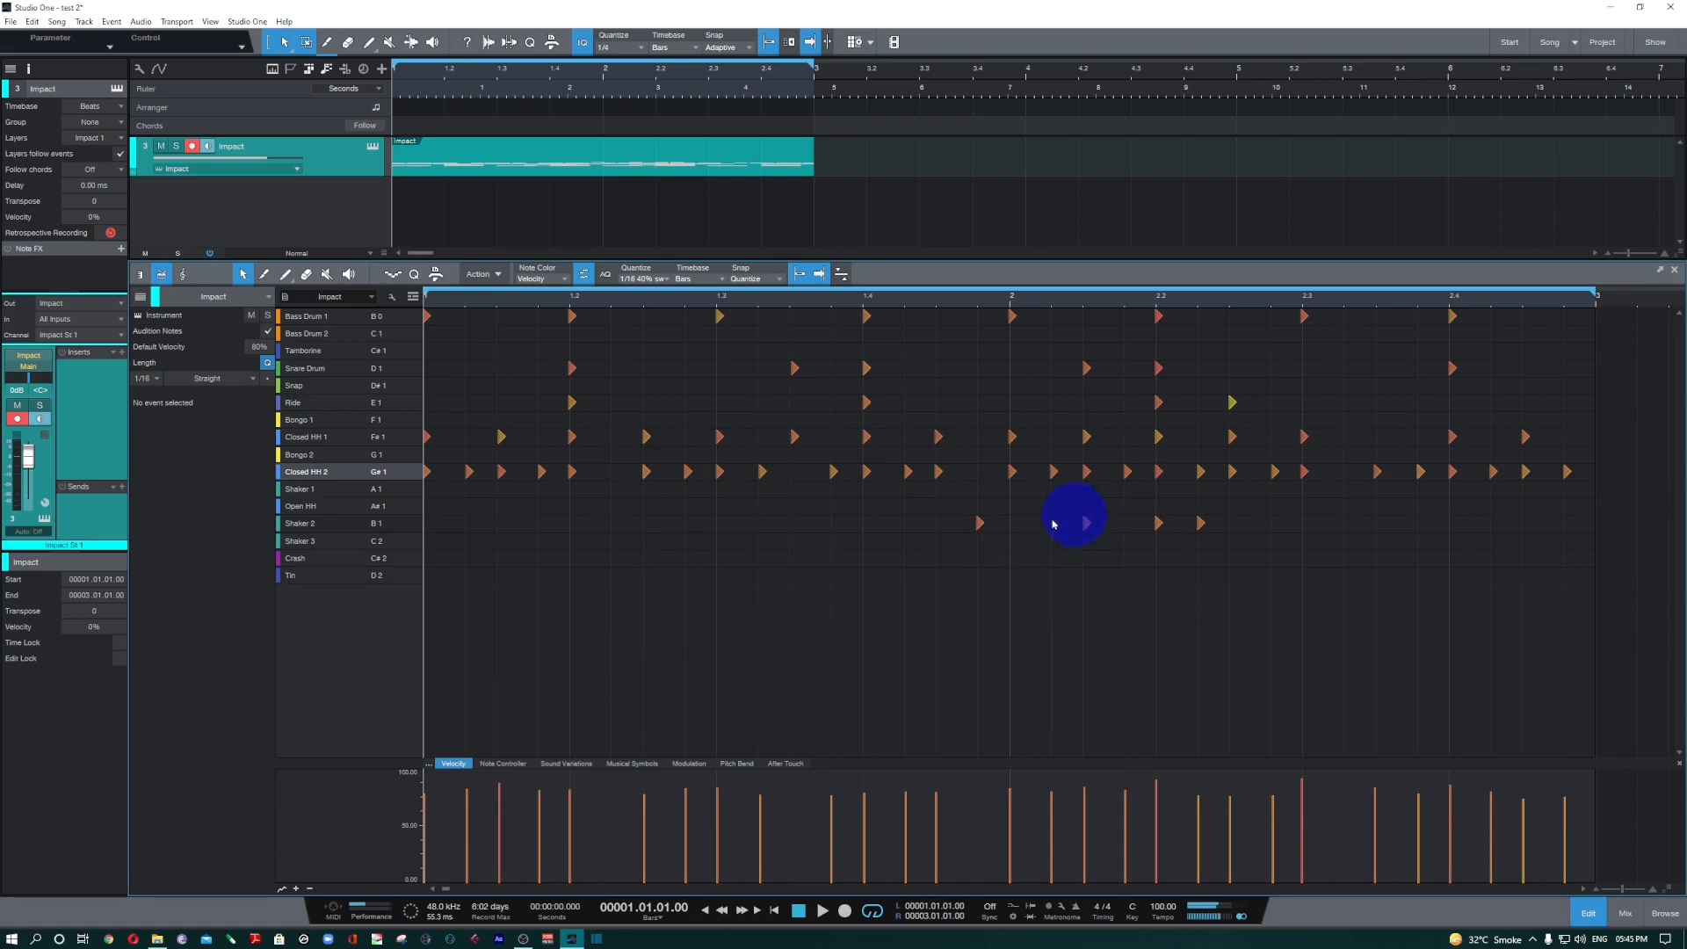
{"action": "key", "text": "space"}
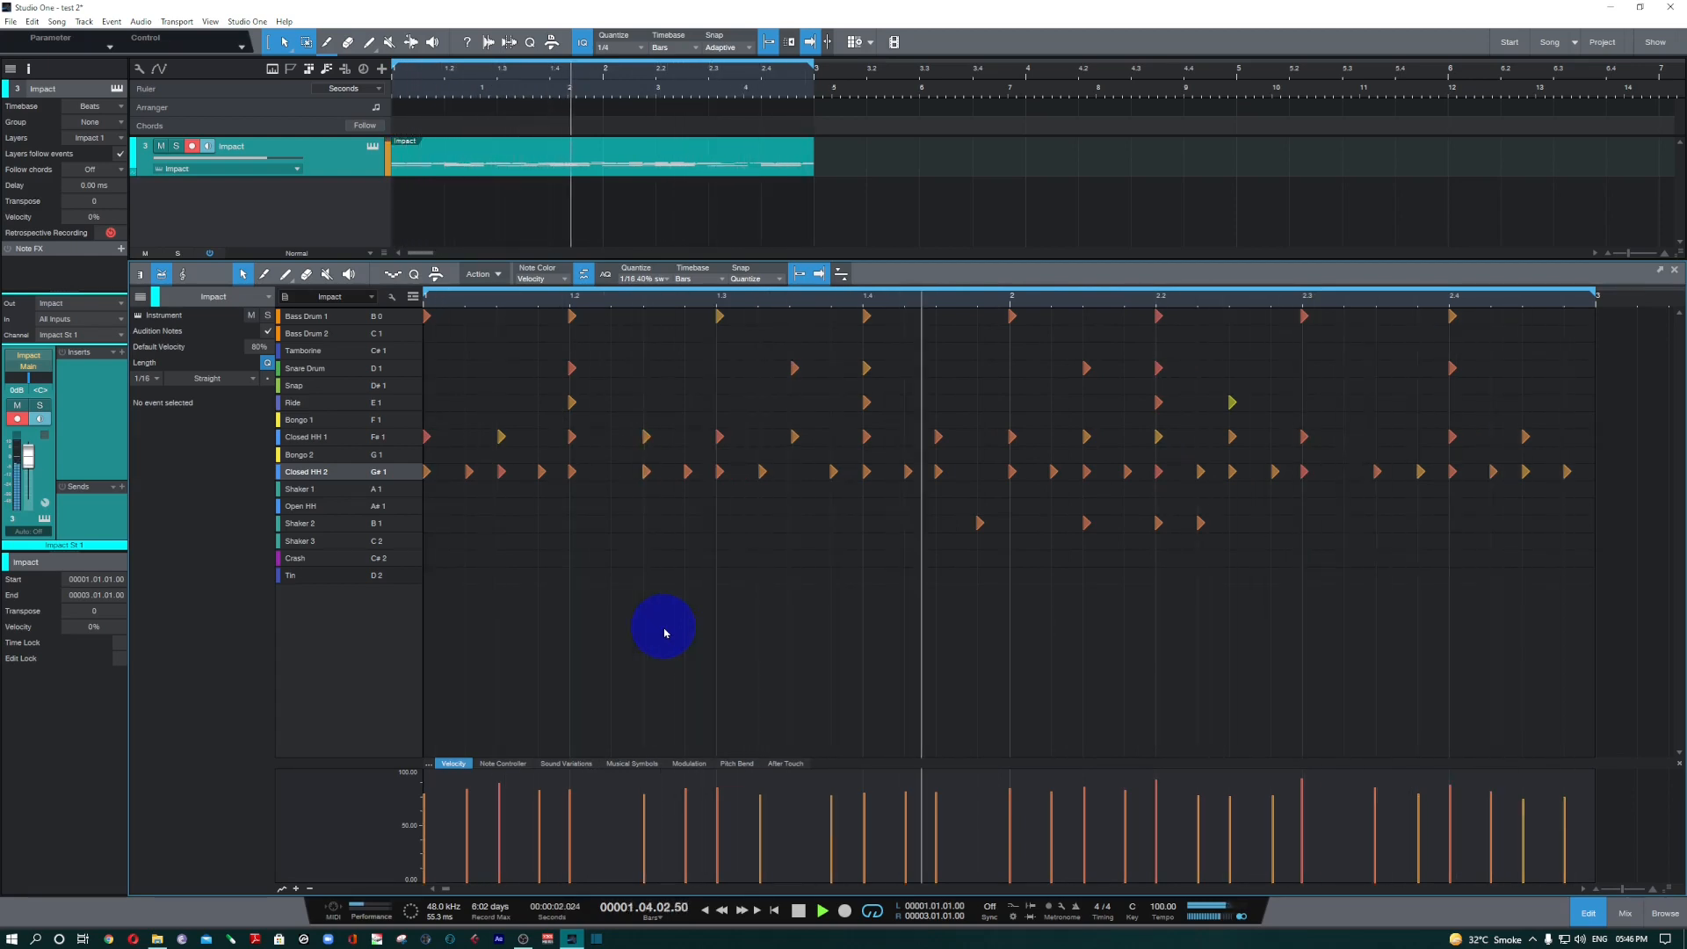
{"action": "key", "text": "space"}
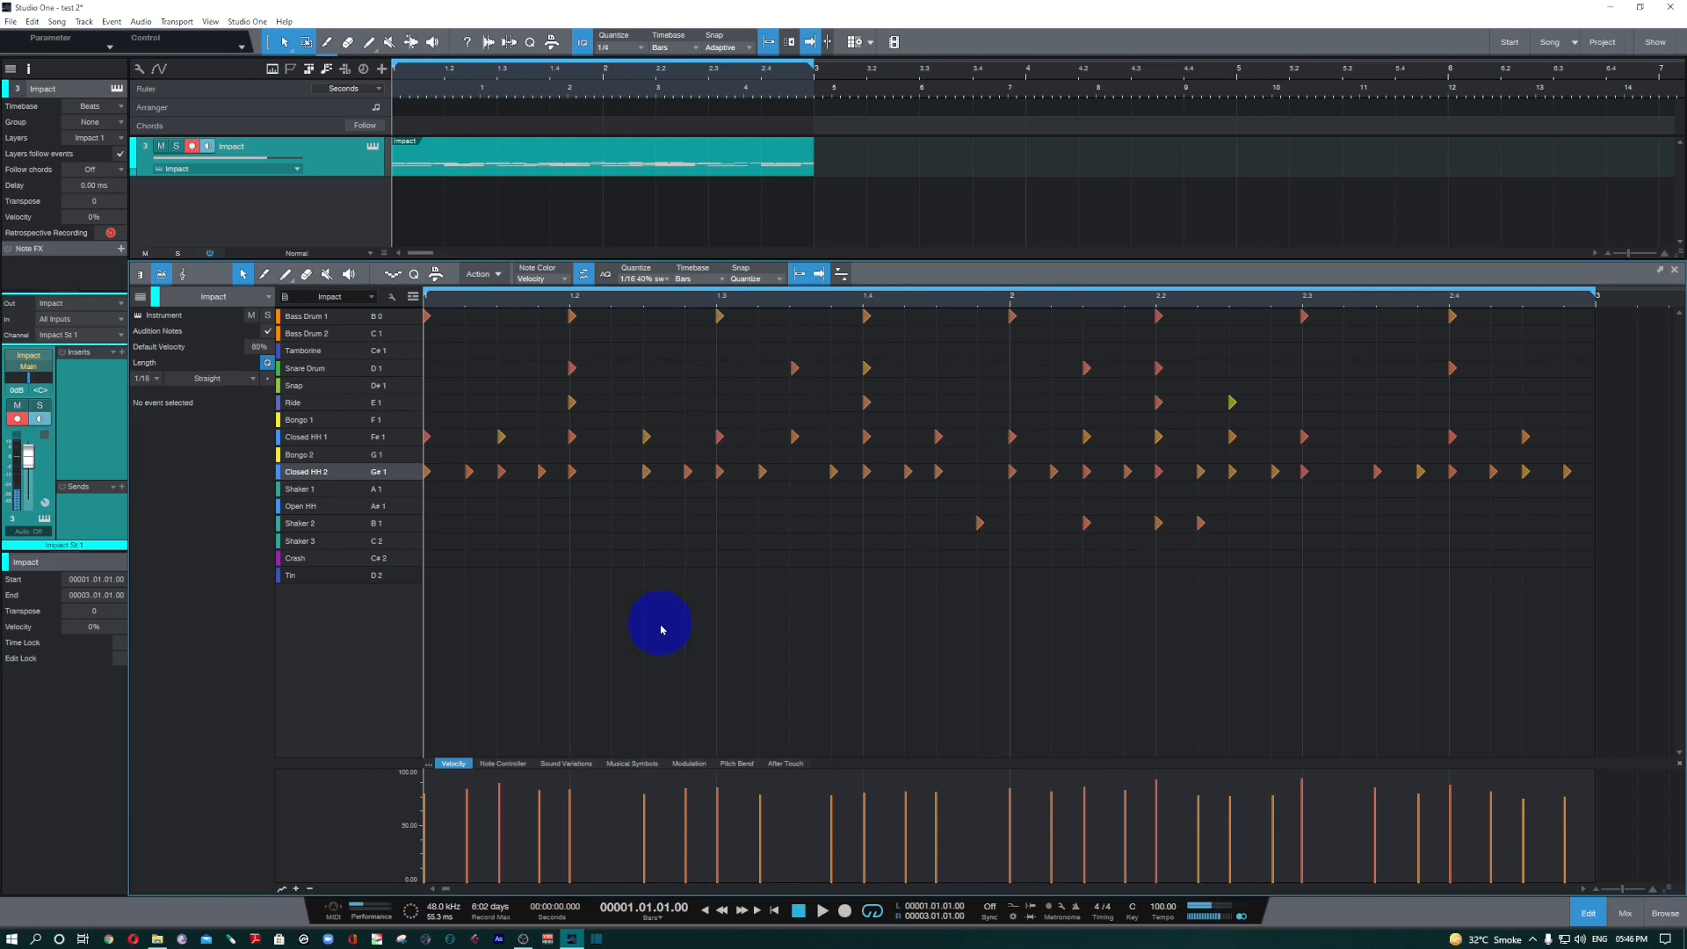
Restore the original timing of all drum notes.
{"action": "left_click", "coordinate": [481, 274]}
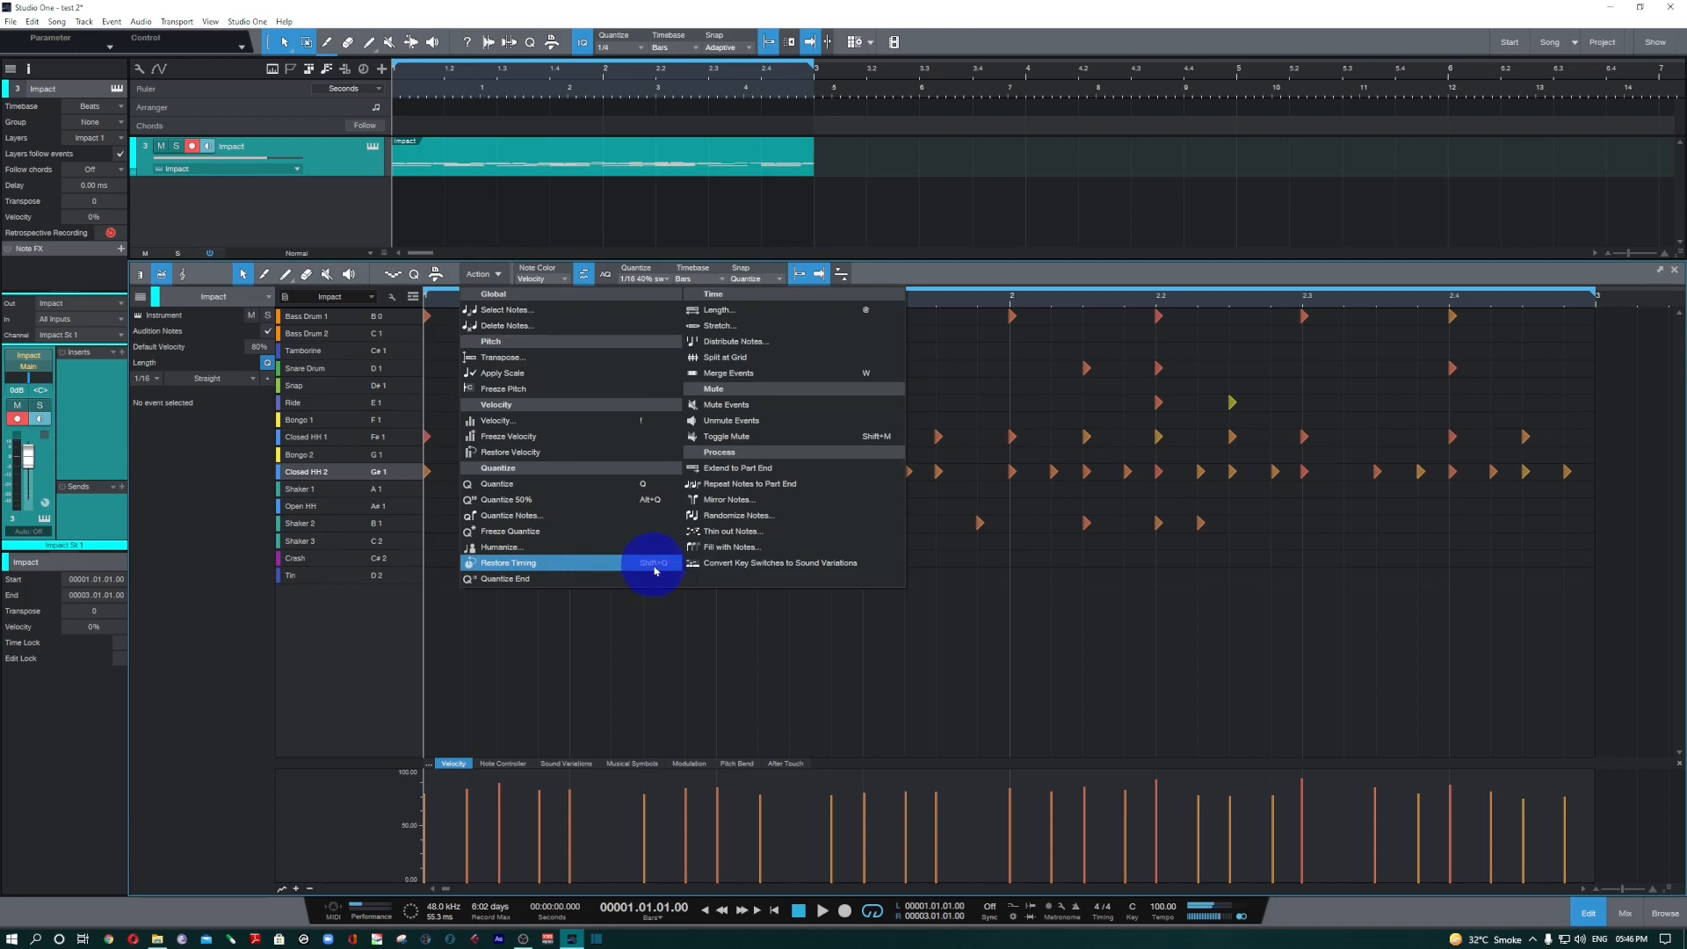
{"action": "left_click", "coordinate": [518, 570]}
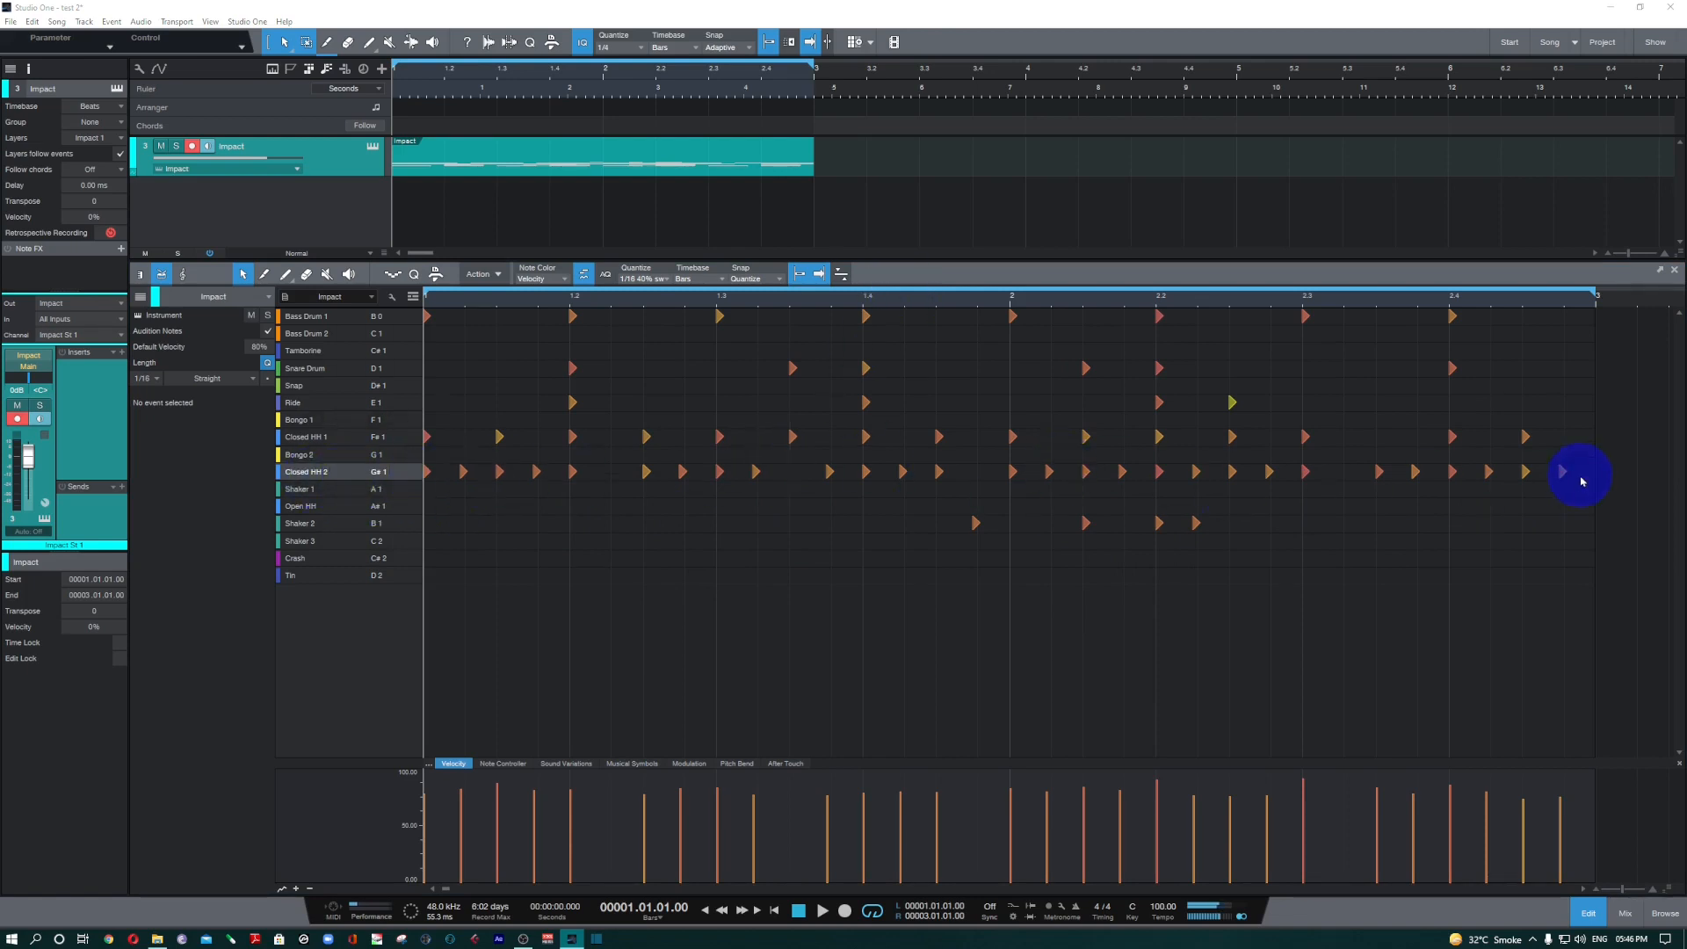
Try selecting all Closed HH 2 notes with a selection box, select whole Closed HH rows by their pitch labels, and clear the selection.
{"action": "left_click_drag", "start_coordinate": [1611, 474], "coordinate": [354, 479]}
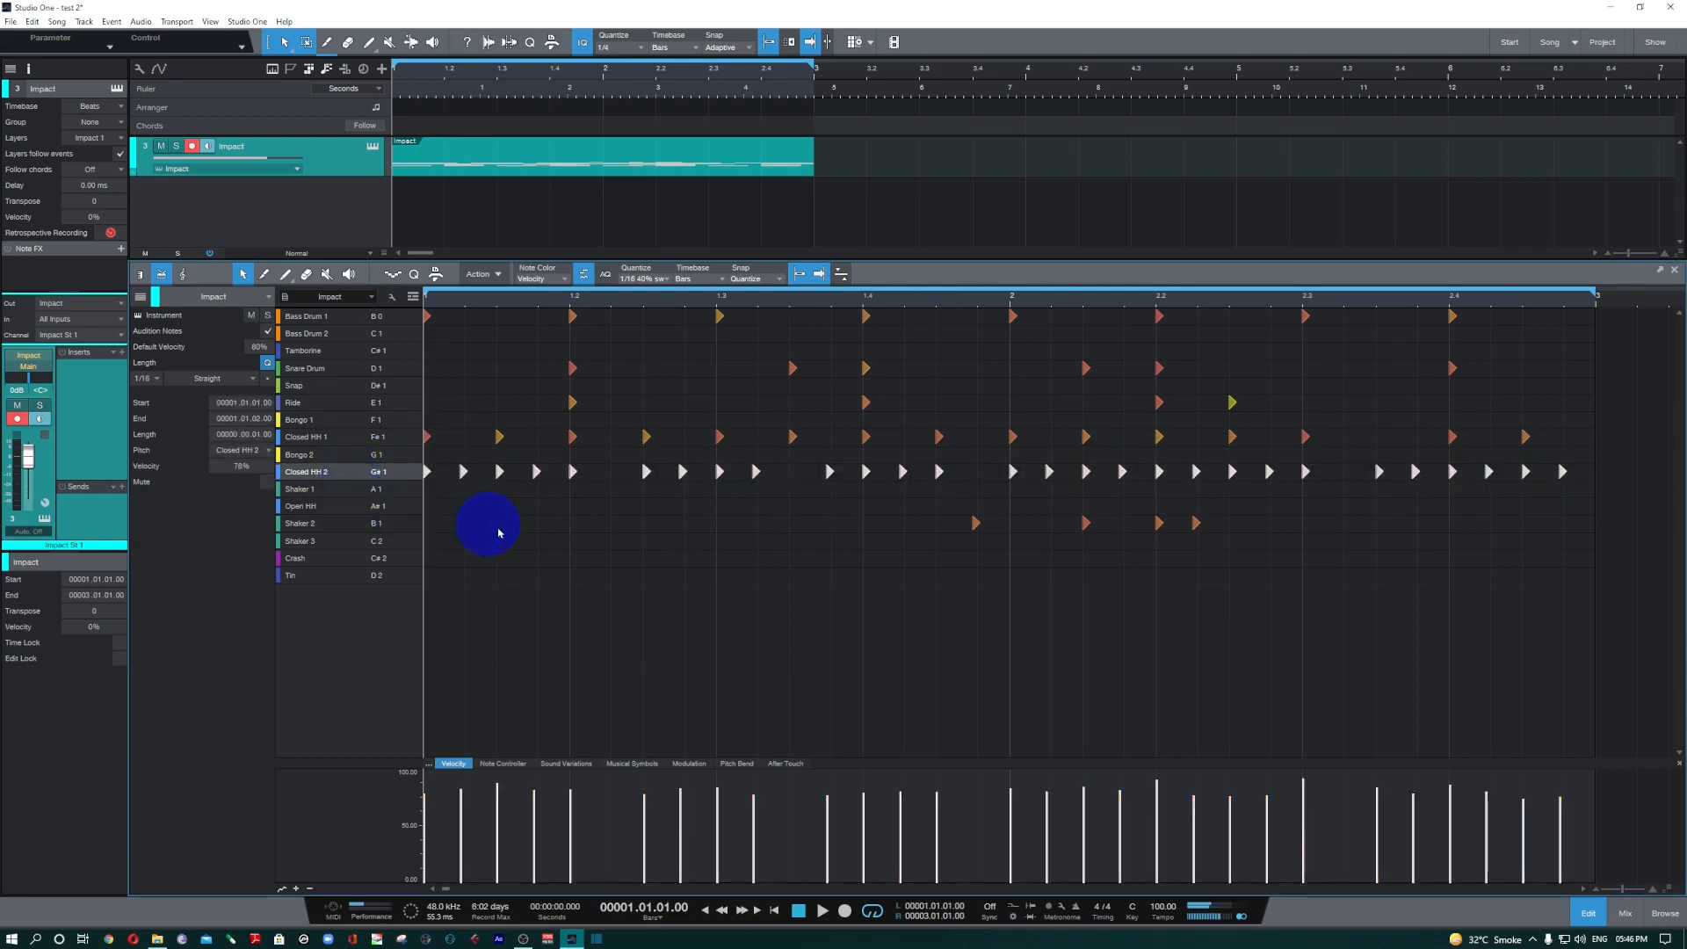
{"action": "left_click_drag", "start_coordinate": [1600, 463], "coordinate": [374, 504]}
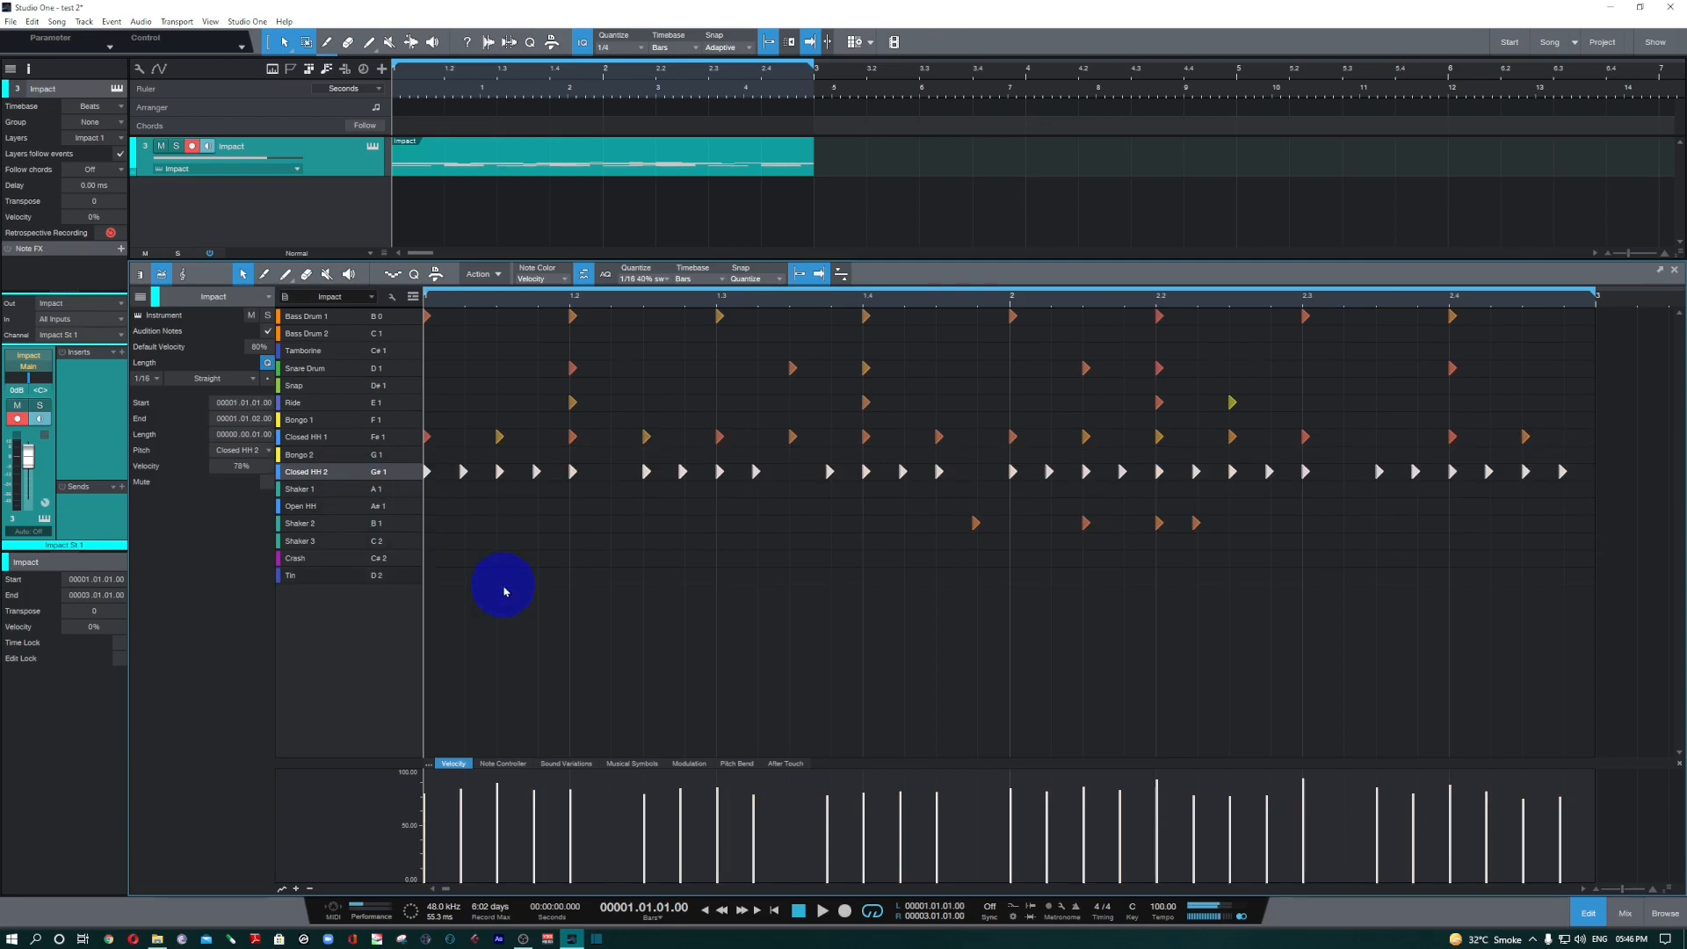
{"action": "left_click", "coordinate": [512, 530]}
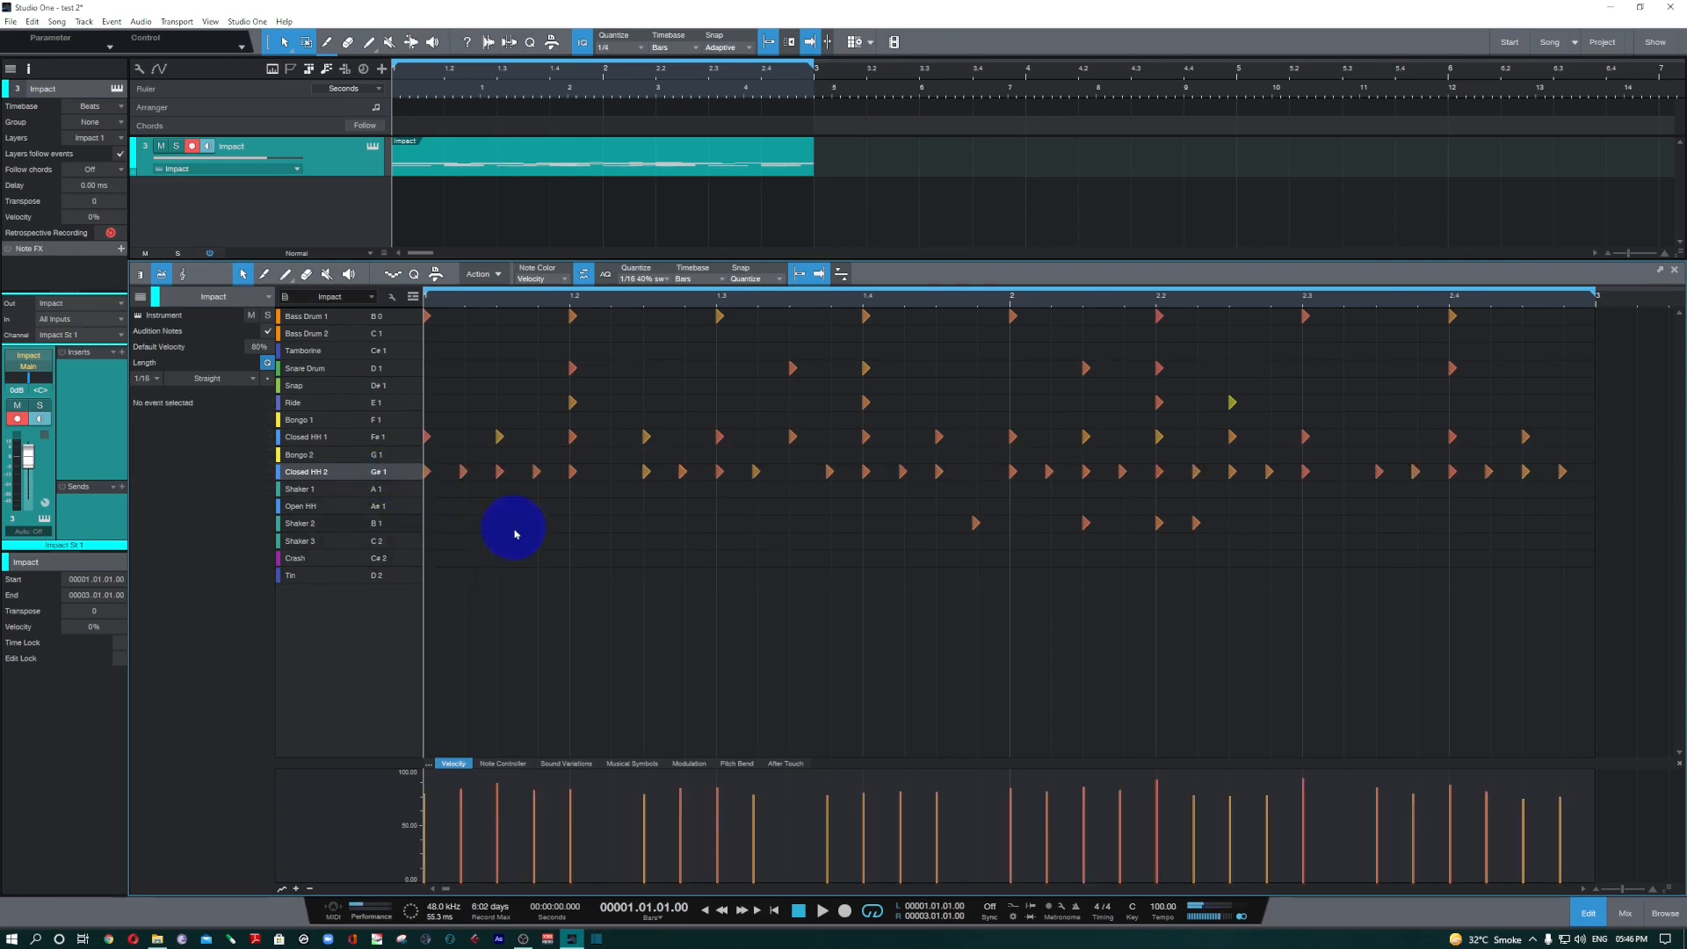
{"action": "left_click", "coordinate": [388, 475]}
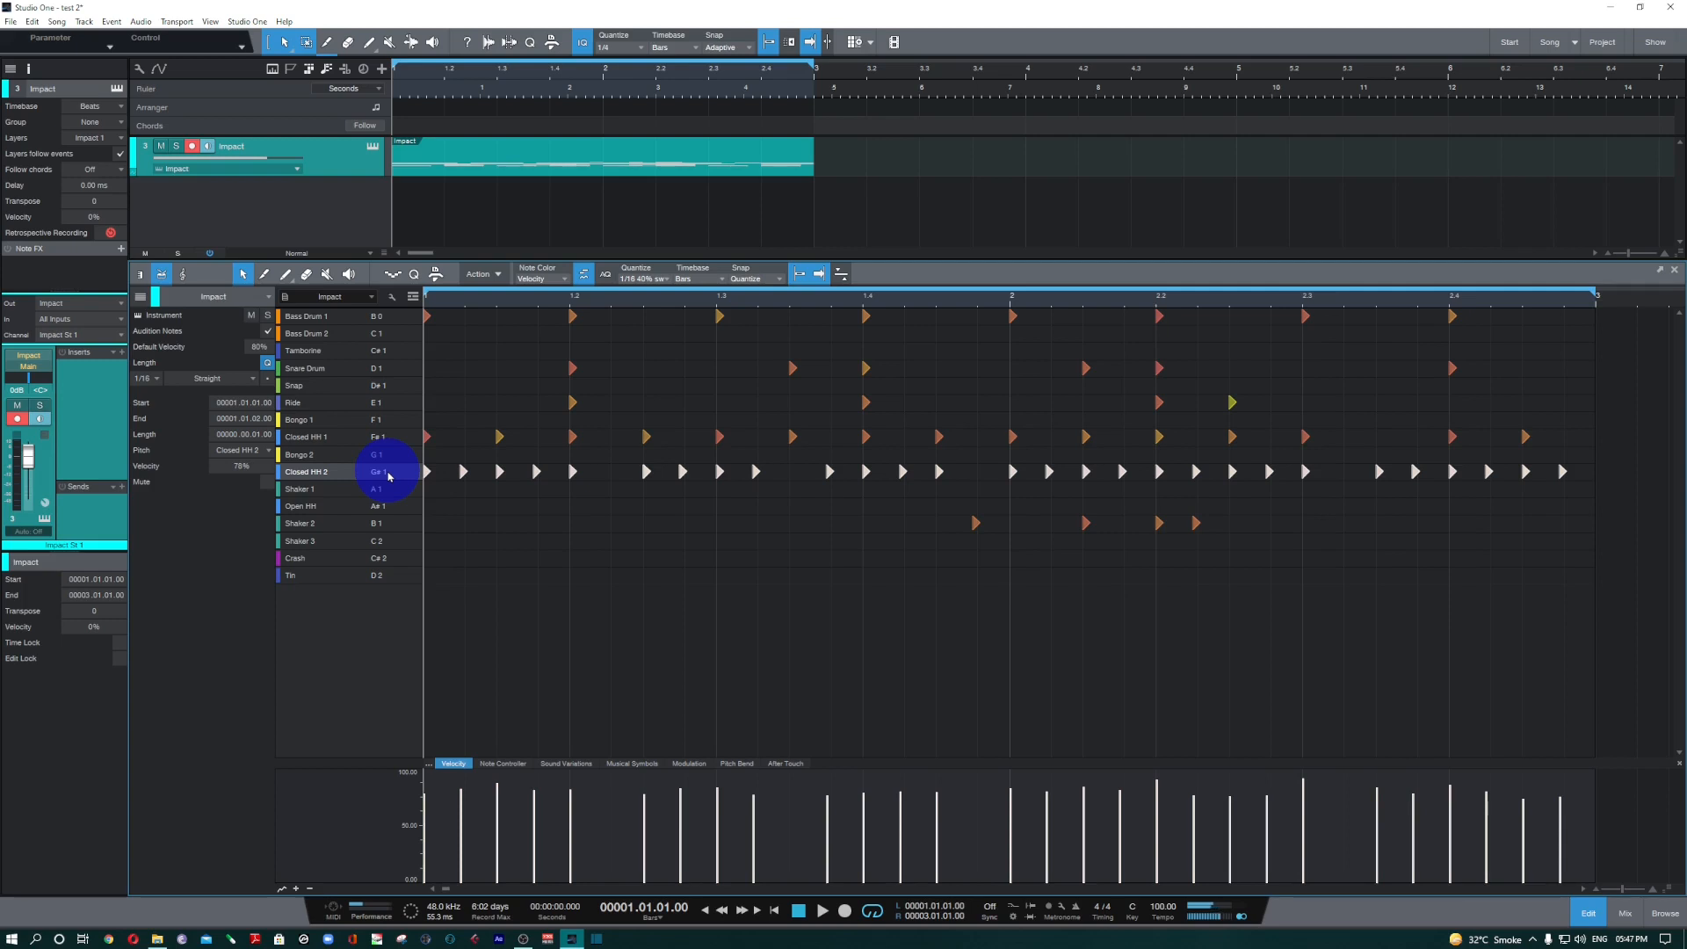
{"action": "left_click", "coordinate": [378, 436]}
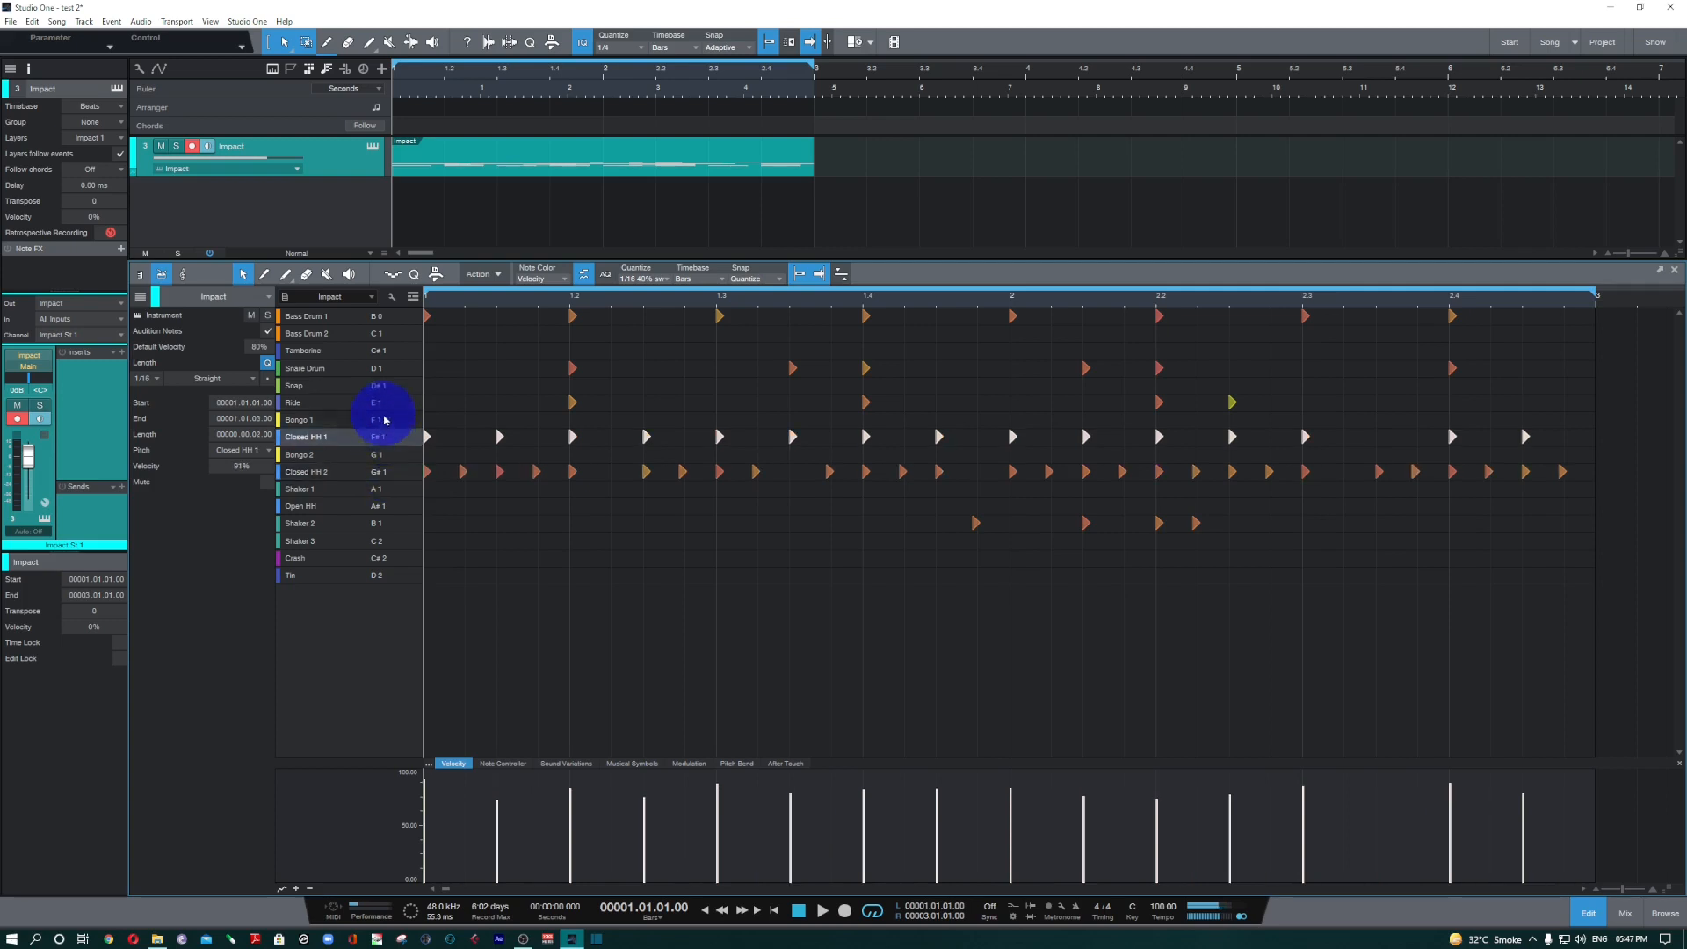
{"action": "left_click", "coordinate": [392, 388]}
{"action": "left_click", "coordinate": [379, 471]}
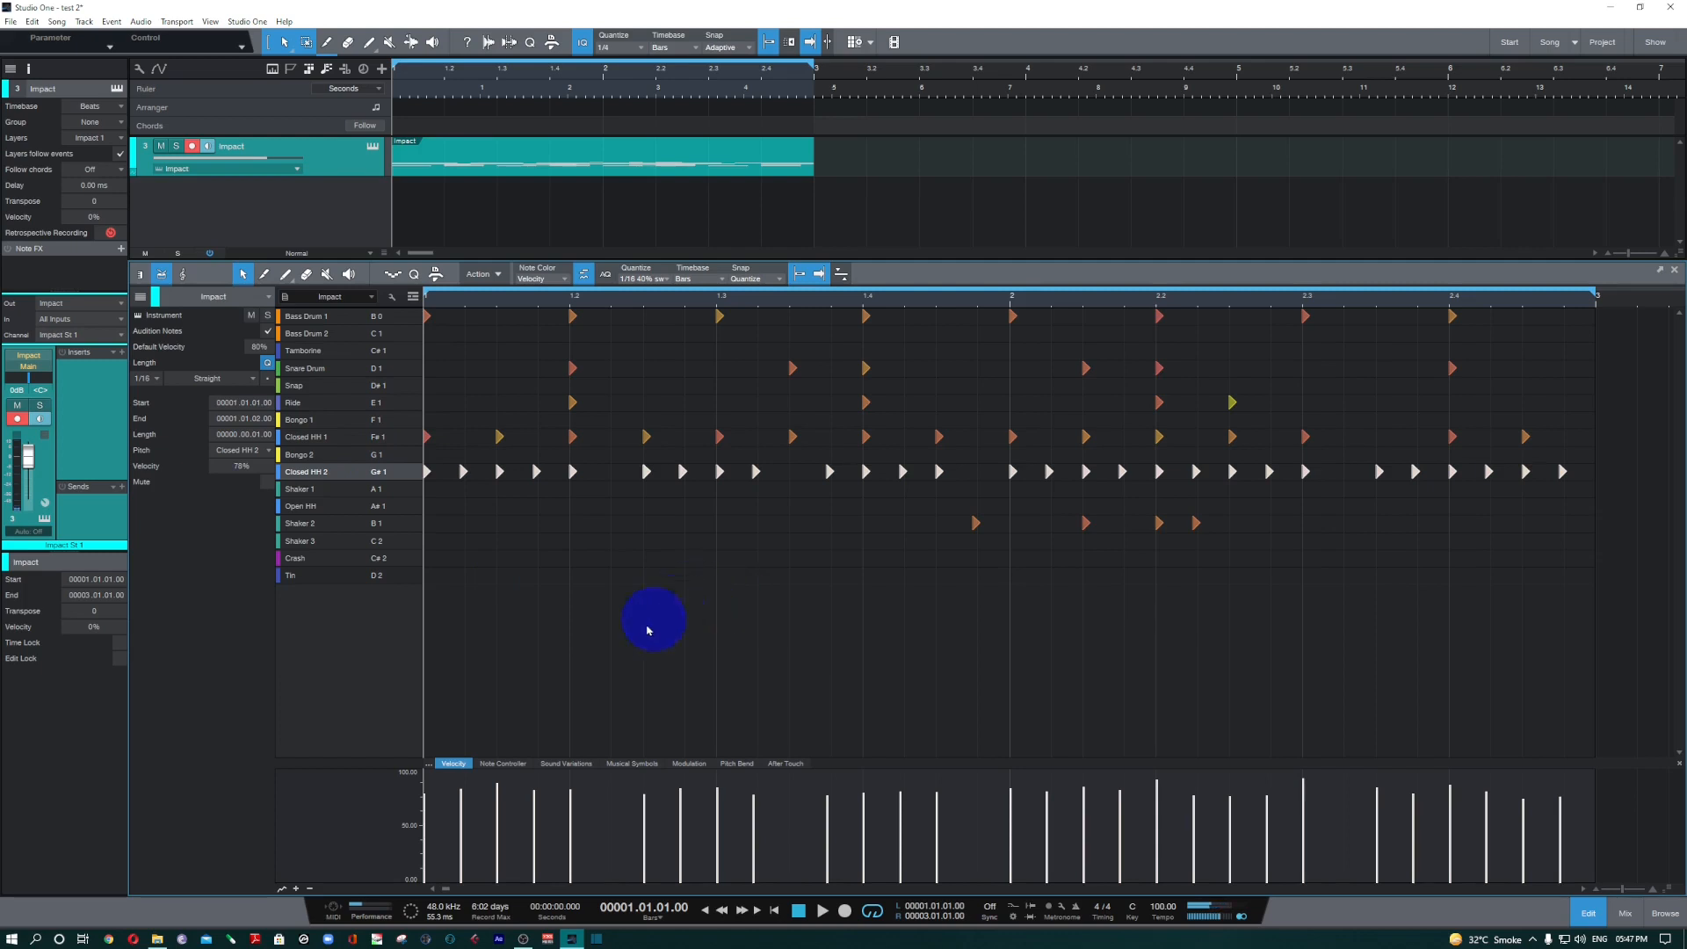
{"action": "left_click", "coordinate": [650, 619]}
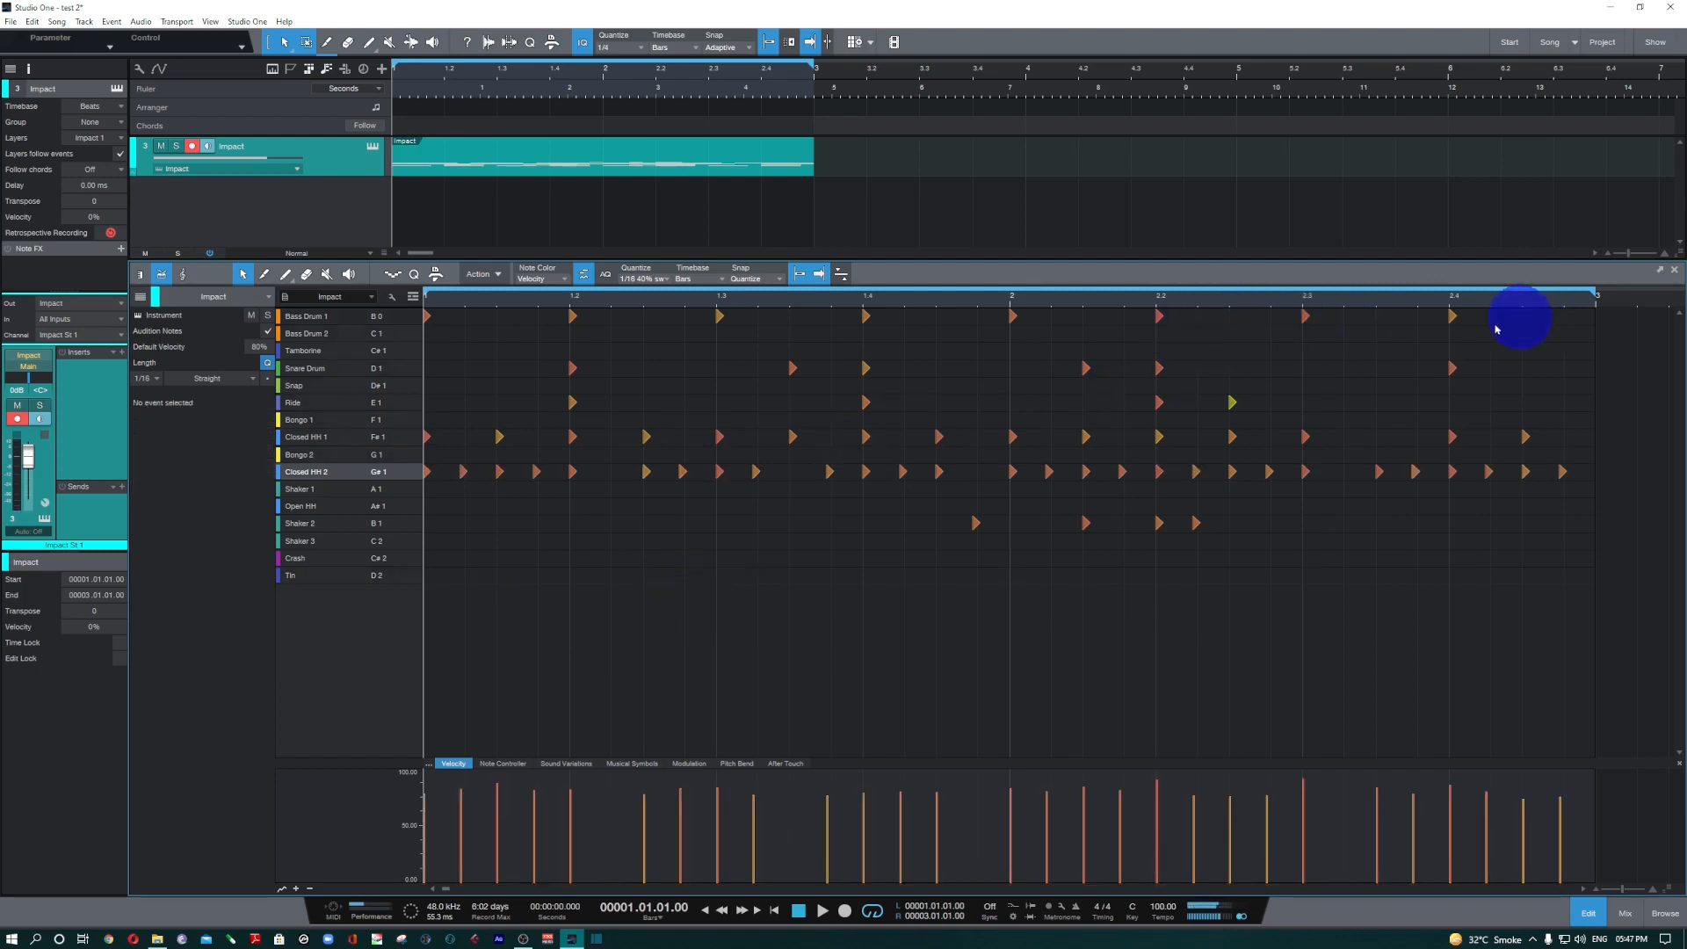
Select all Bass Drum 1 notes, restore their timing, and play the pattern.
{"action": "left_click", "coordinate": [382, 319]}
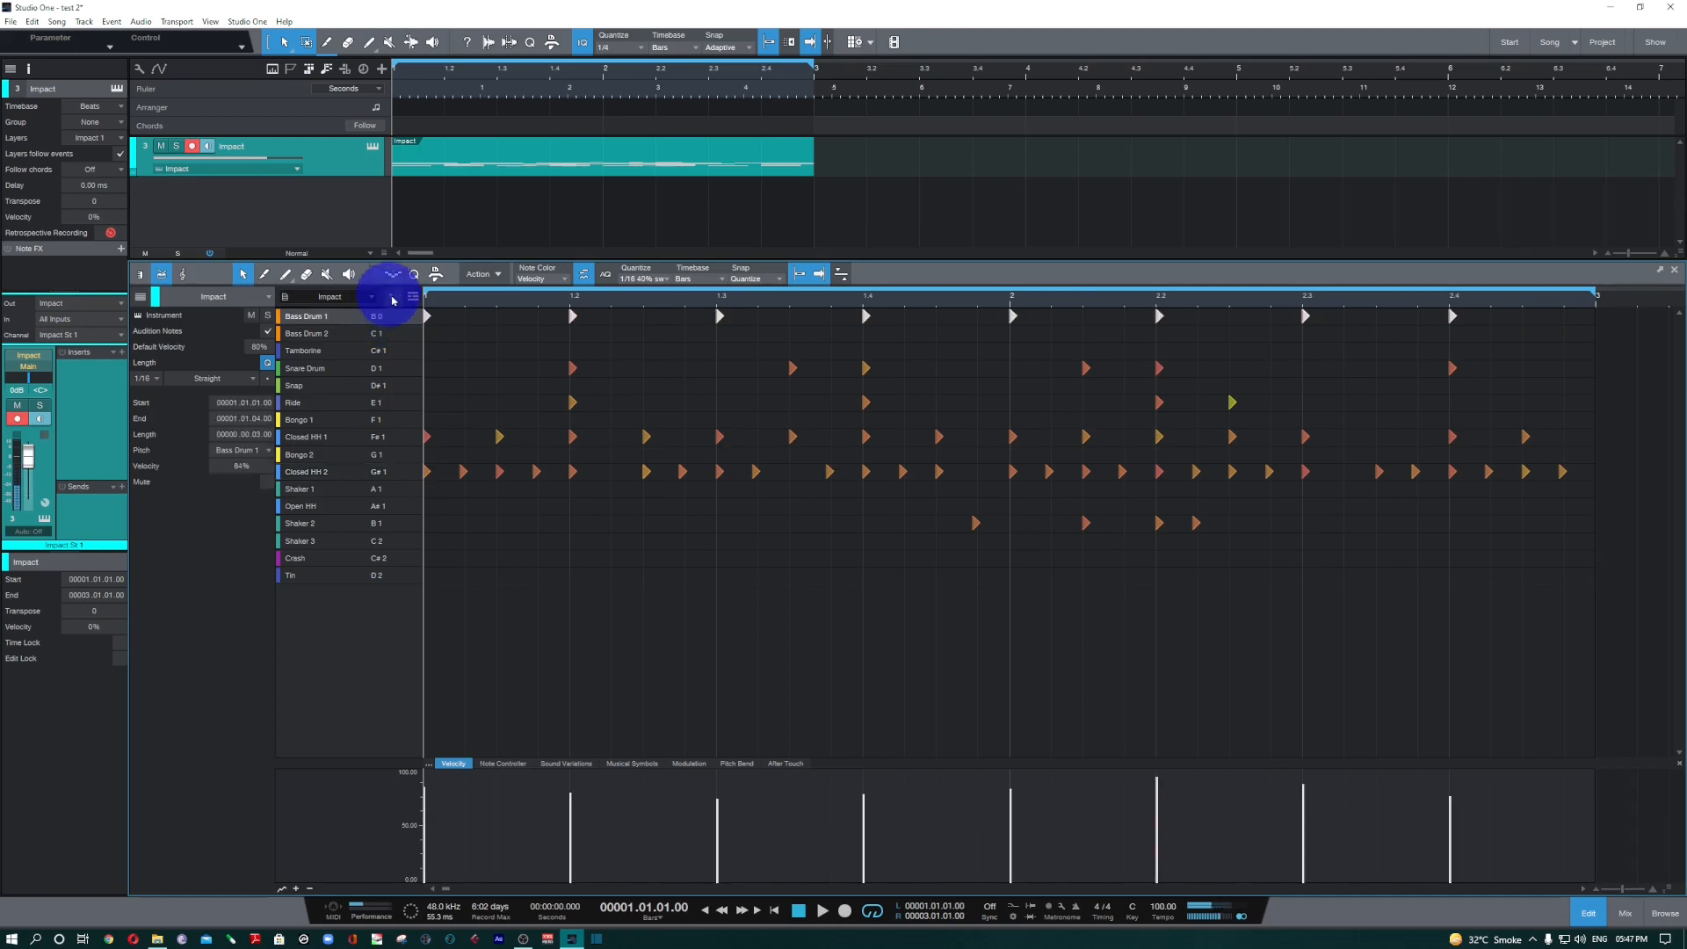
{"action": "left_click", "coordinate": [486, 274]}
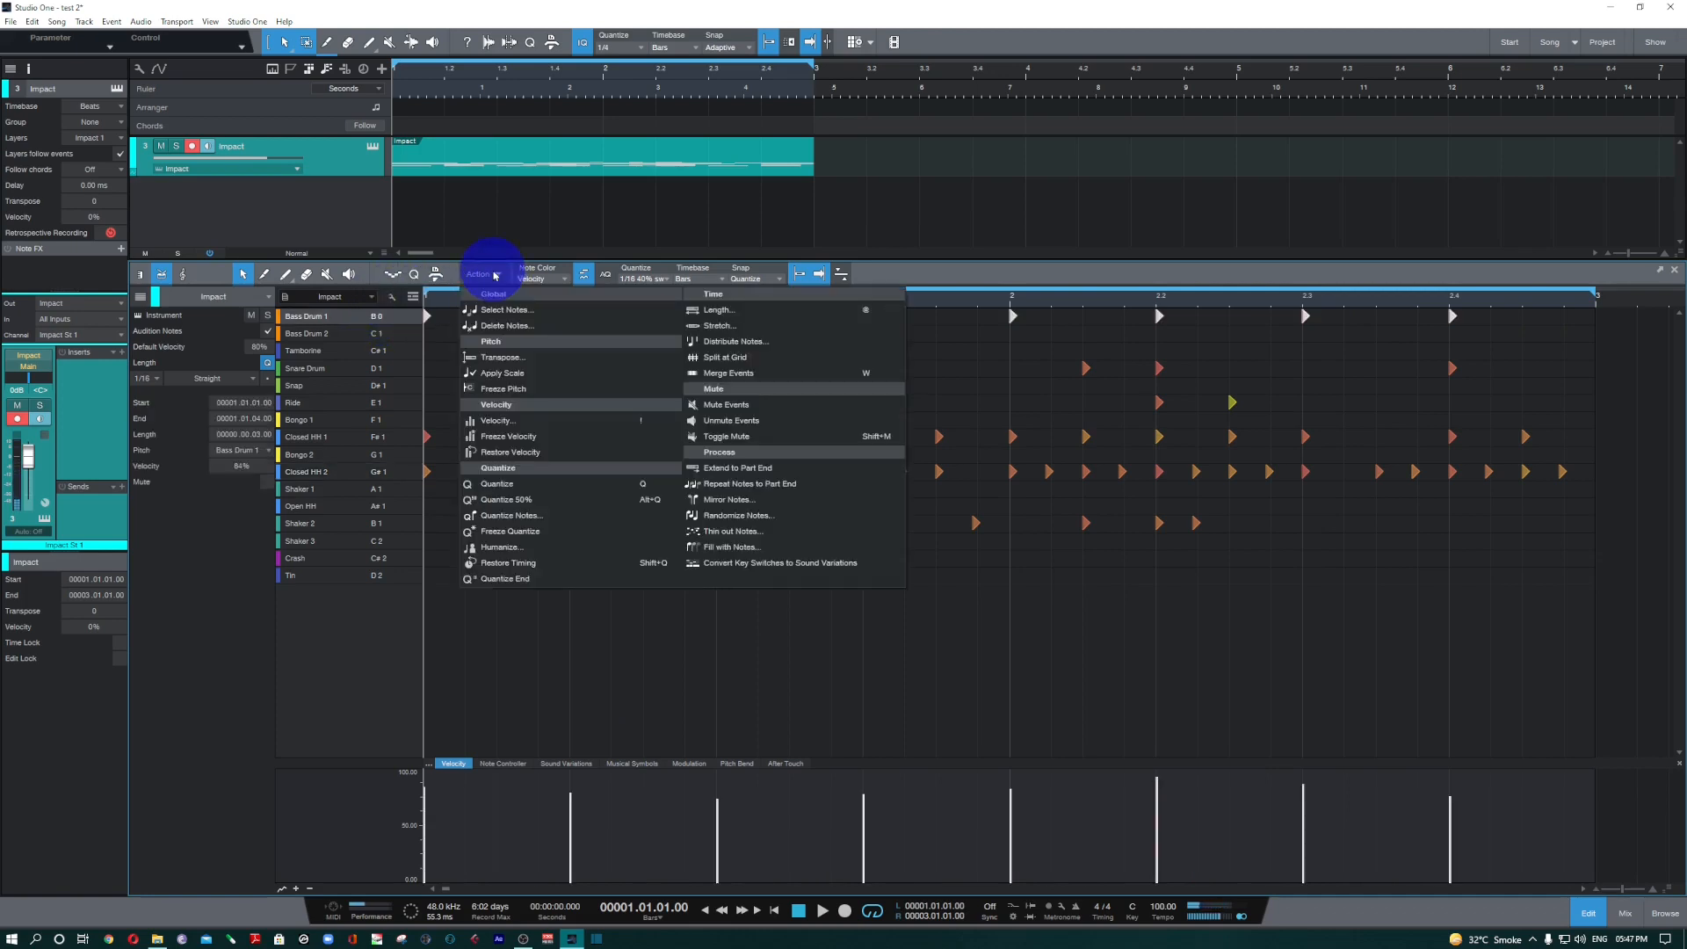
{"action": "left_click", "coordinate": [549, 564]}
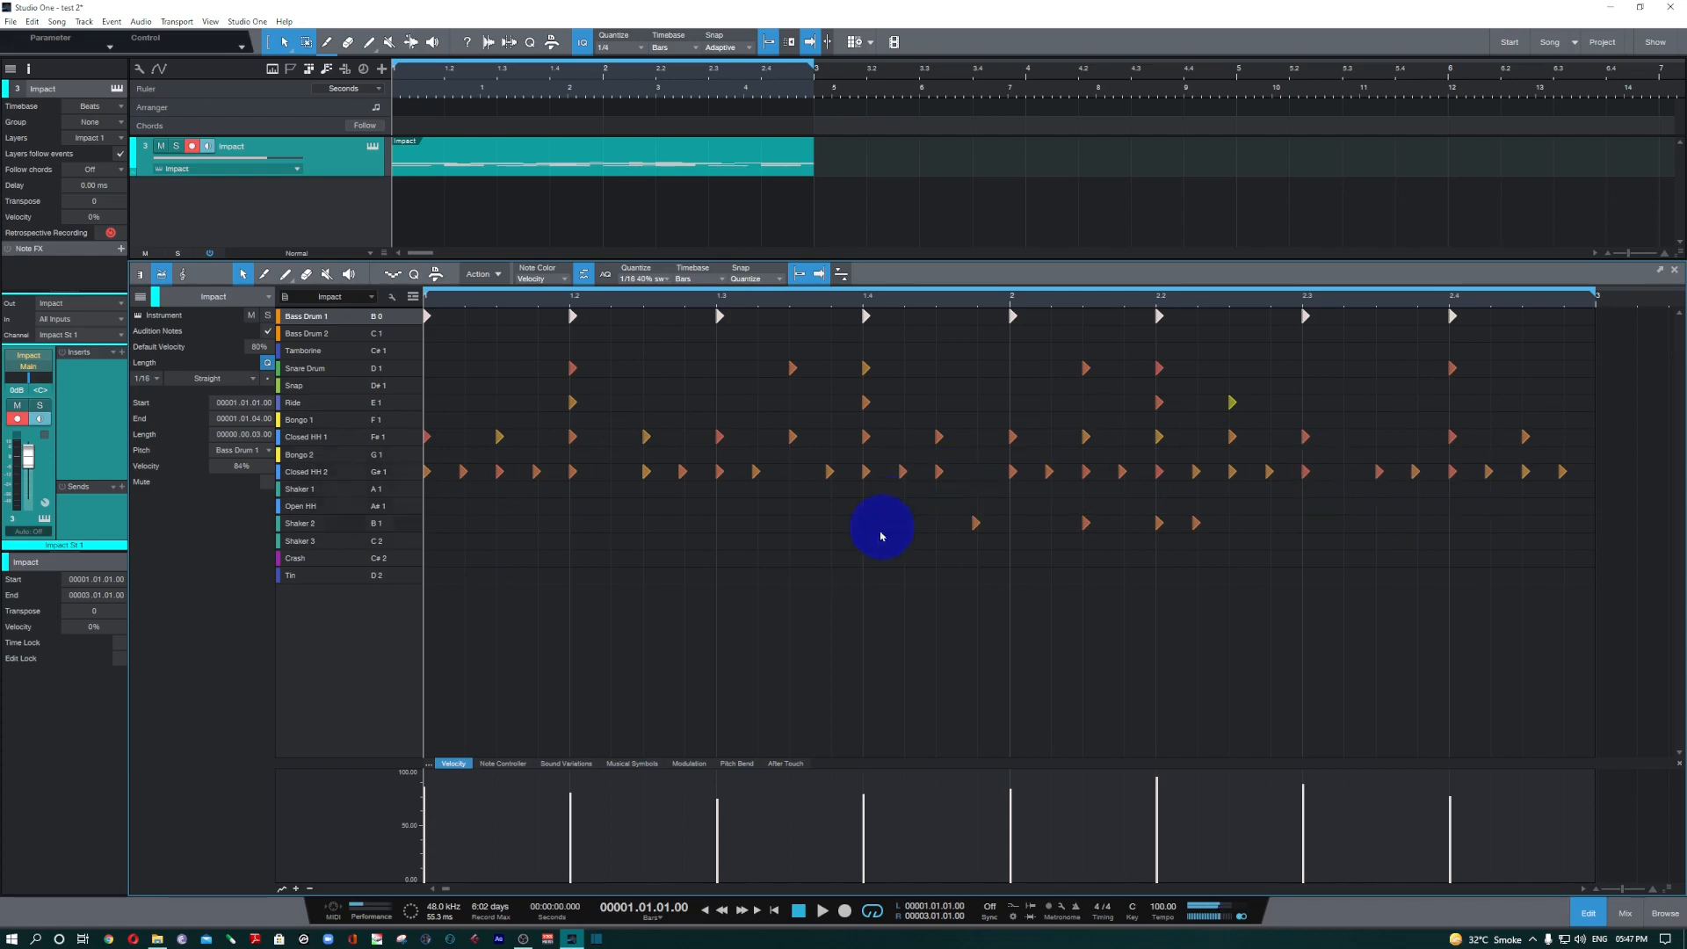
{"action": "key", "text": "space"}
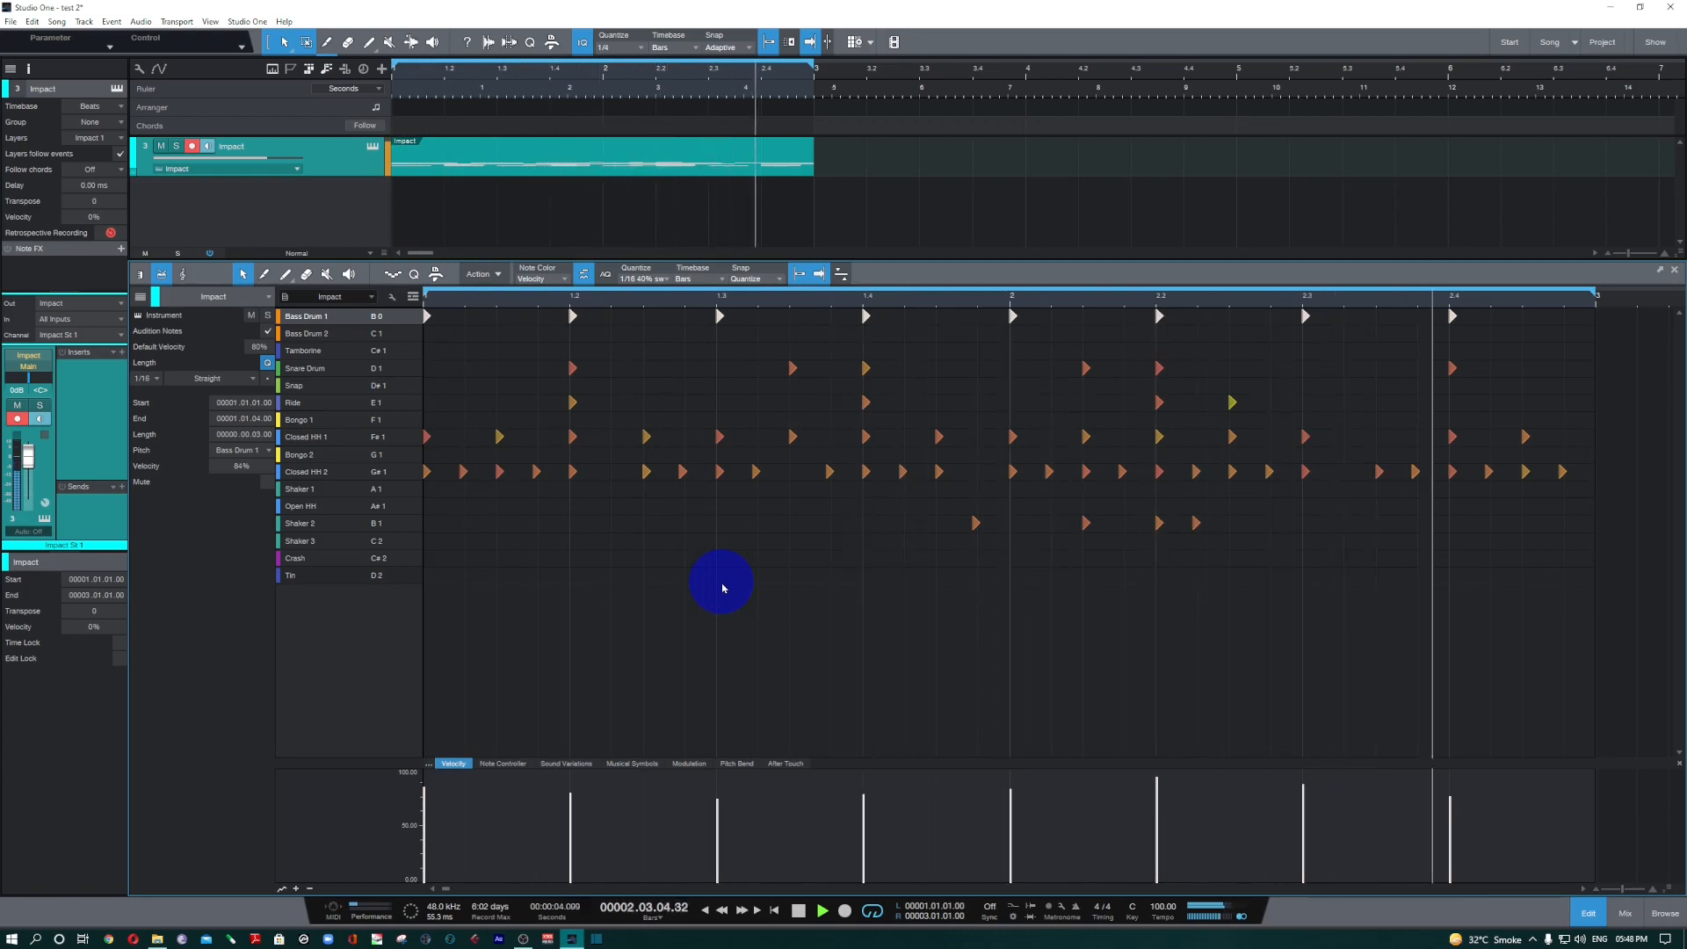
Select all Bass Drum 1 notes and slightly lower their velocities together in the velocity lane while playing the pattern.
{"action": "left_click", "coordinate": [483, 274]}
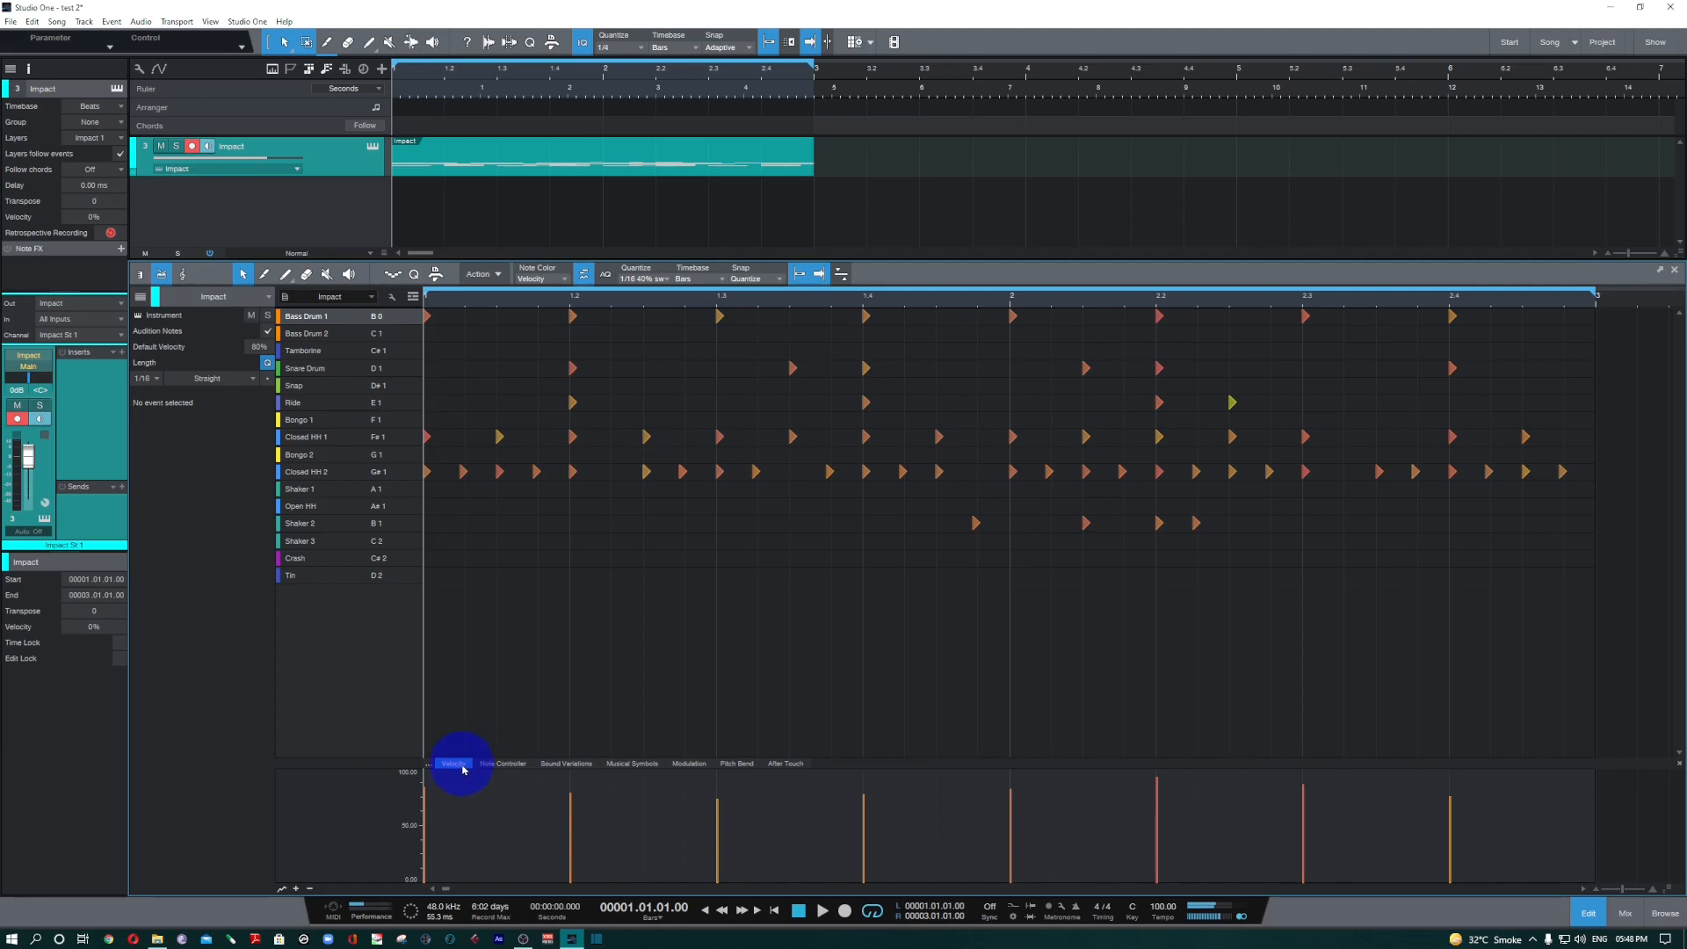
{"action": "left_click", "coordinate": [380, 323]}
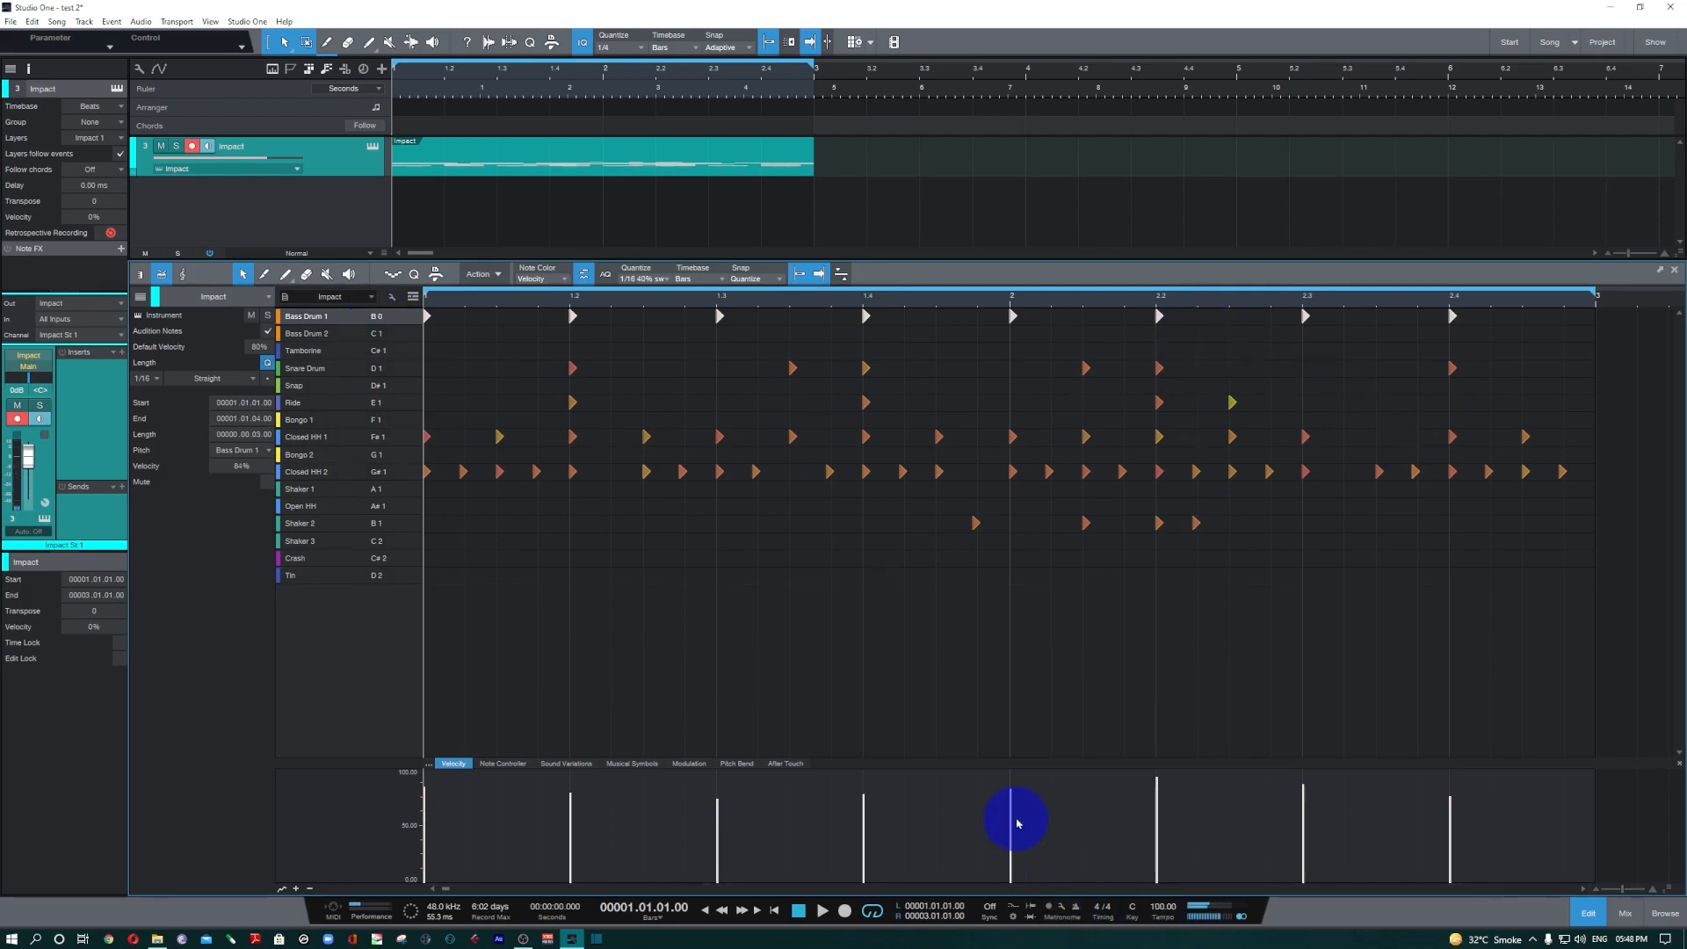
{"action": "mouse_move", "coordinate": [1011, 809]}
{"action": "left_mouse_down"}
{"action": "mouse_move", "coordinate": [1010, 837]}
{"action": "mouse_move", "coordinate": [1008, 813]}
{"action": "left_mouse_up"}
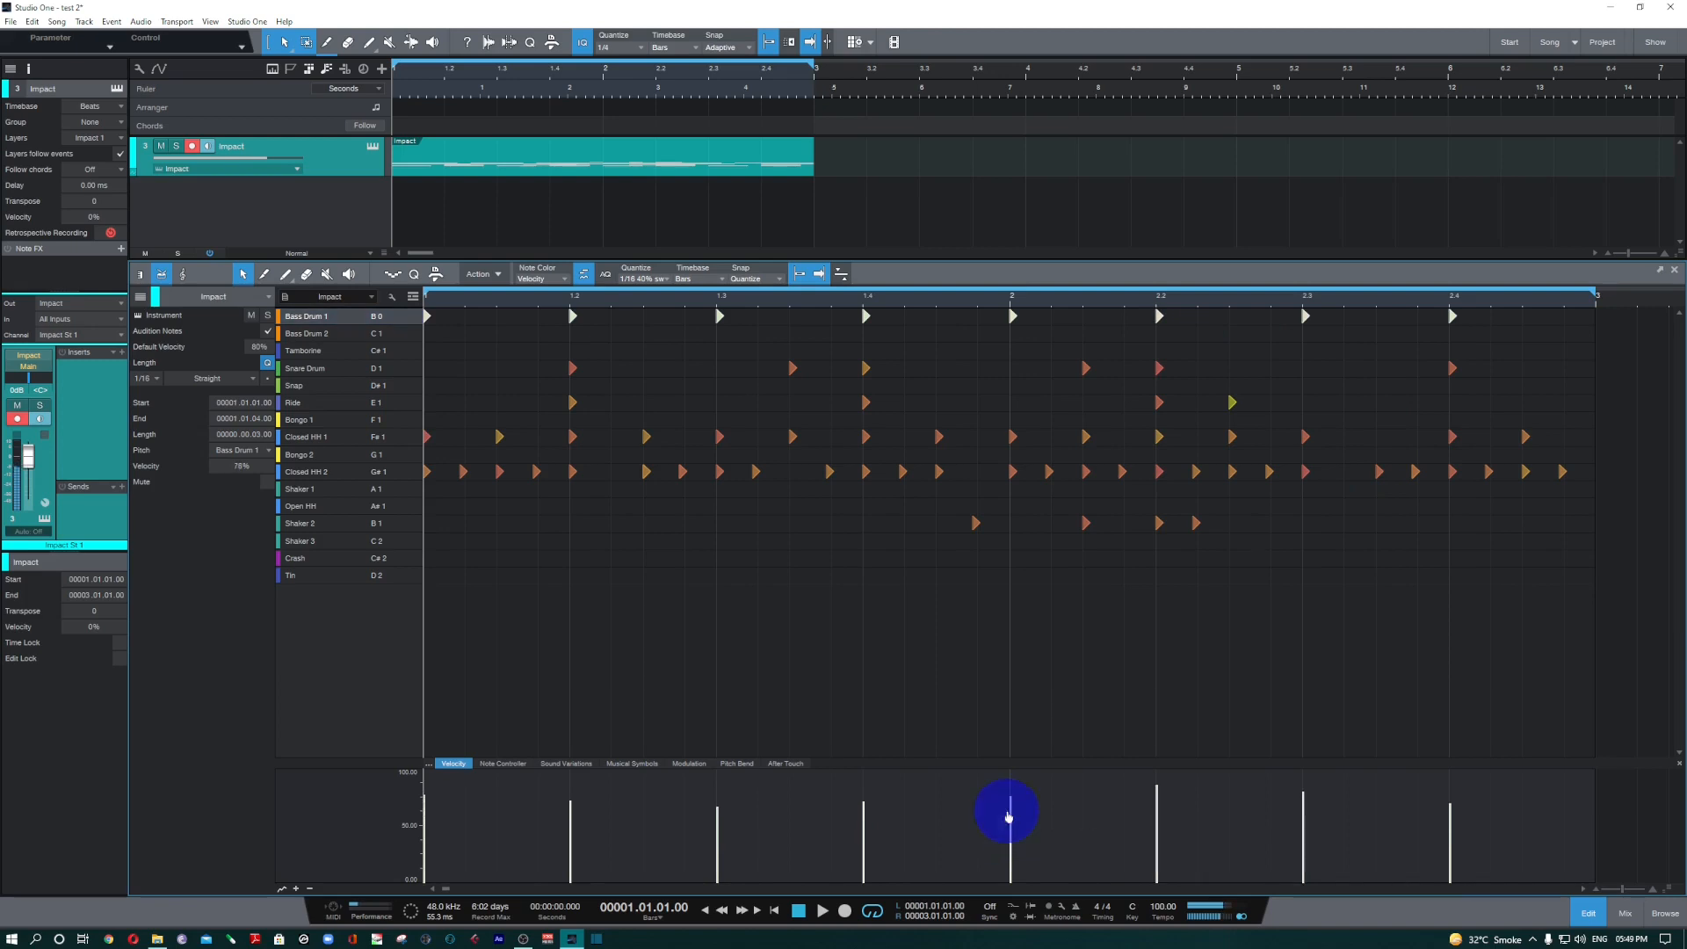
{"action": "key", "text": "space"}
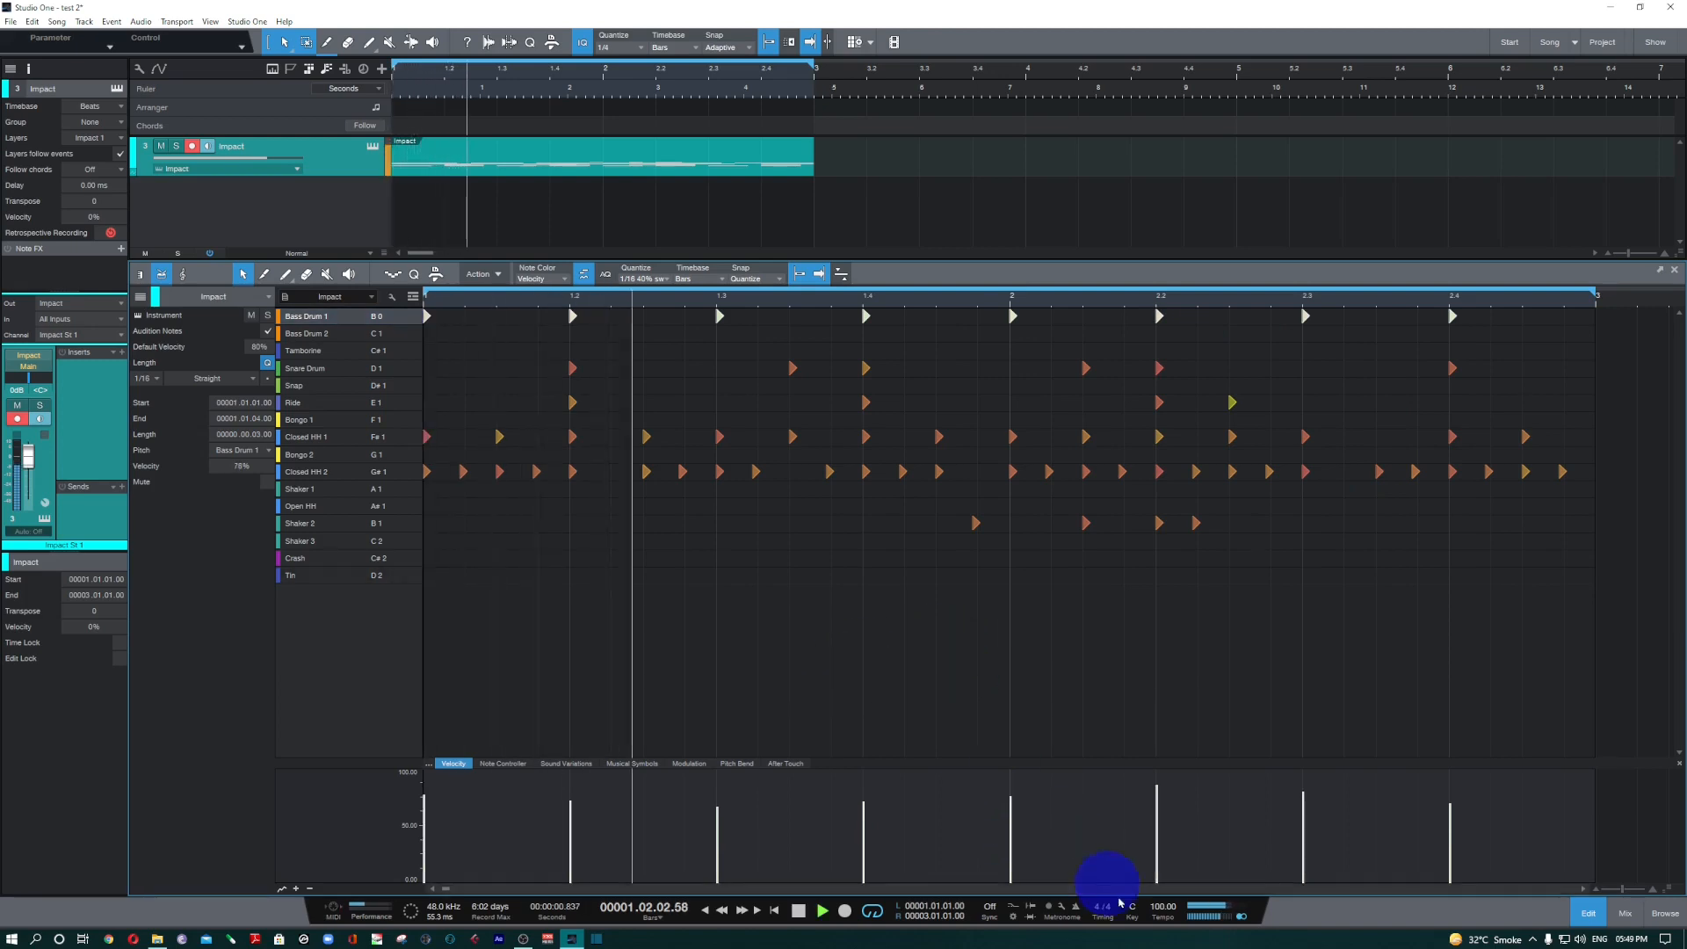
{"action": "left_click_drag", "start_coordinate": [1159, 826], "coordinate": [1159, 819]}
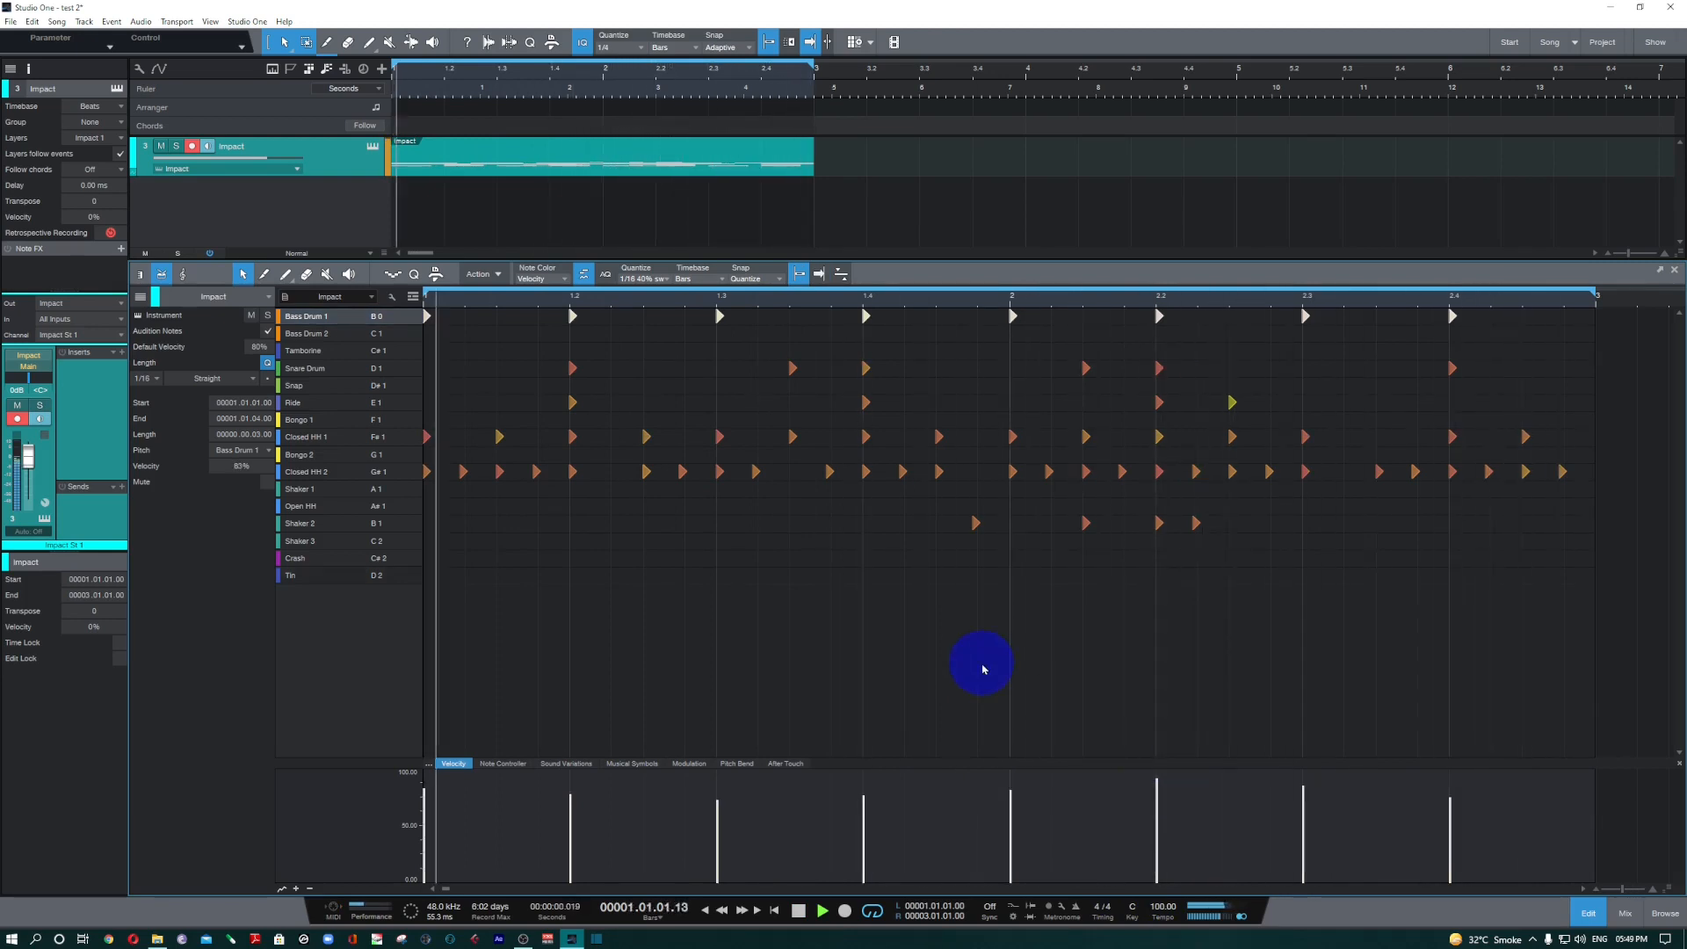
{"action": "key", "text": "space"}
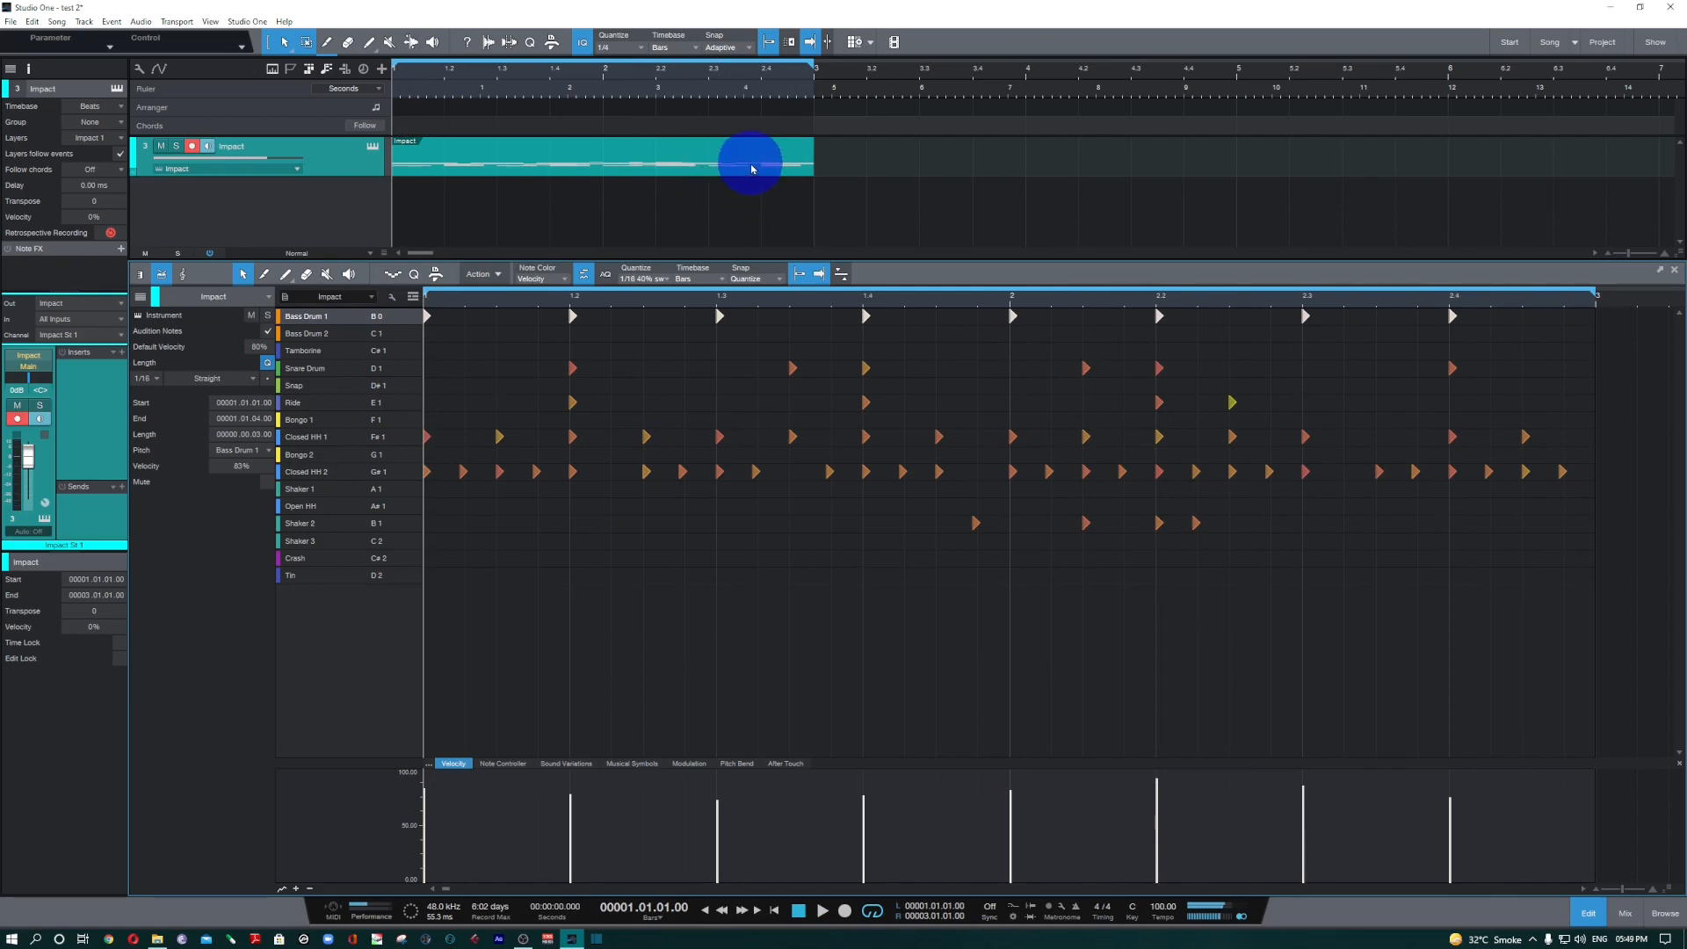
Convert the Impact instrument part to a pattern, comparing it with the original by undoing and redoing the conversion.
{"action": "left_click", "coordinate": [510, 174]}
{"action": "left_click", "coordinate": [510, 174]}
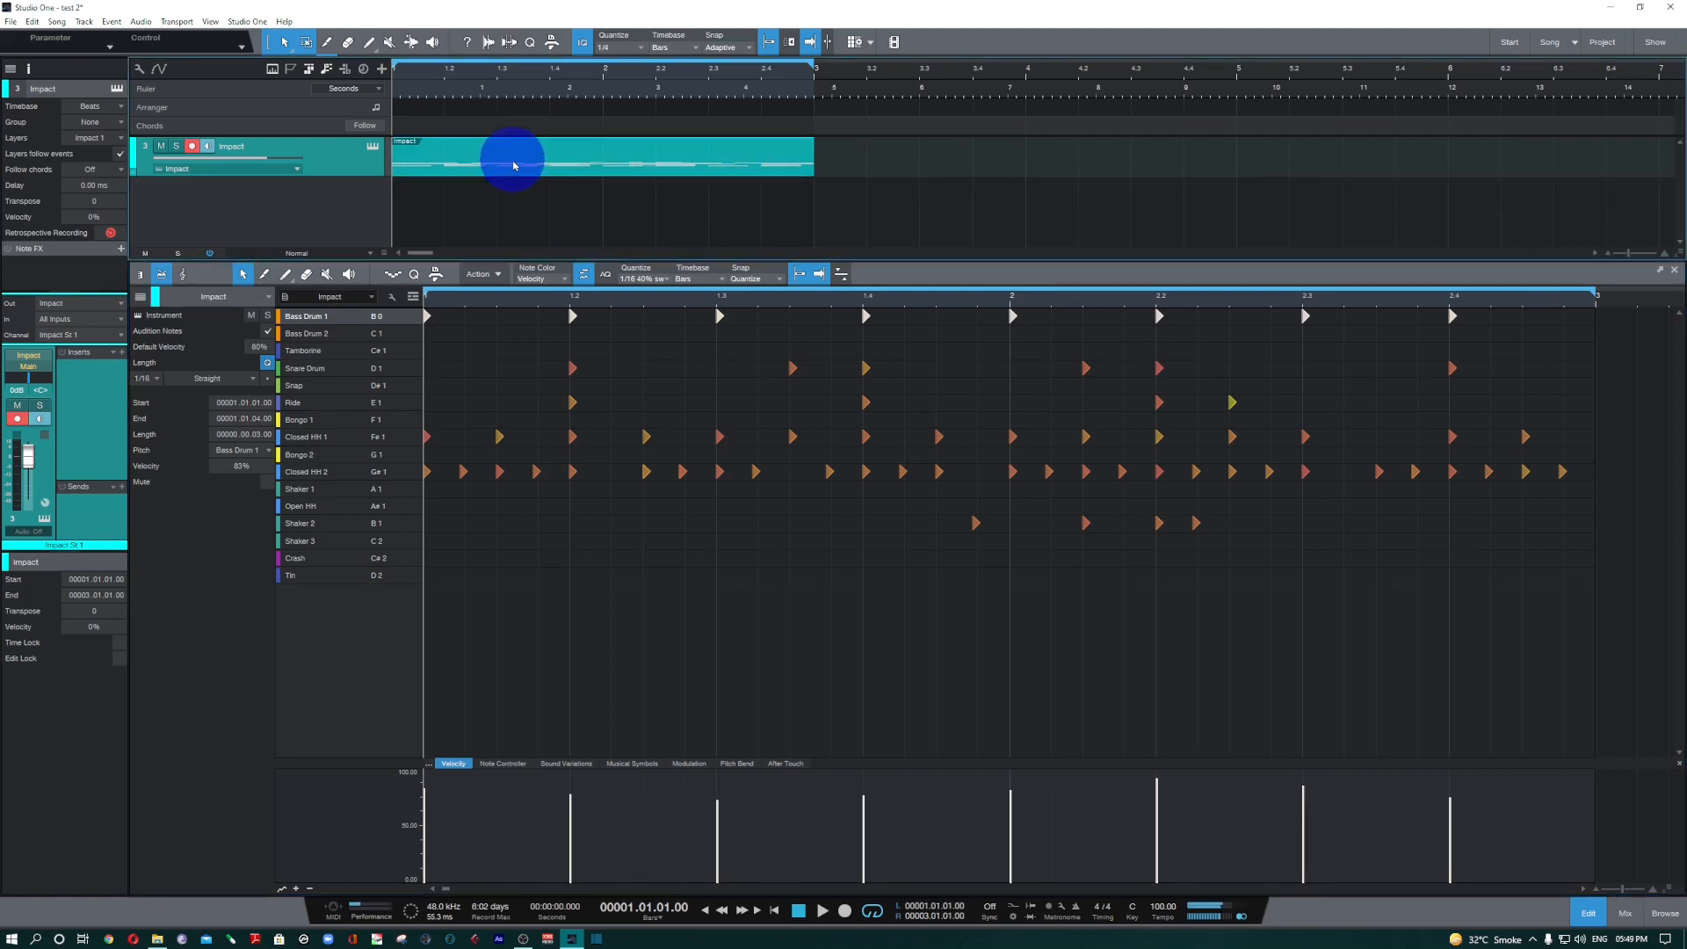
{"action": "right_click", "coordinate": [513, 165]}
{"action": "left_click", "coordinate": [659, 427]}
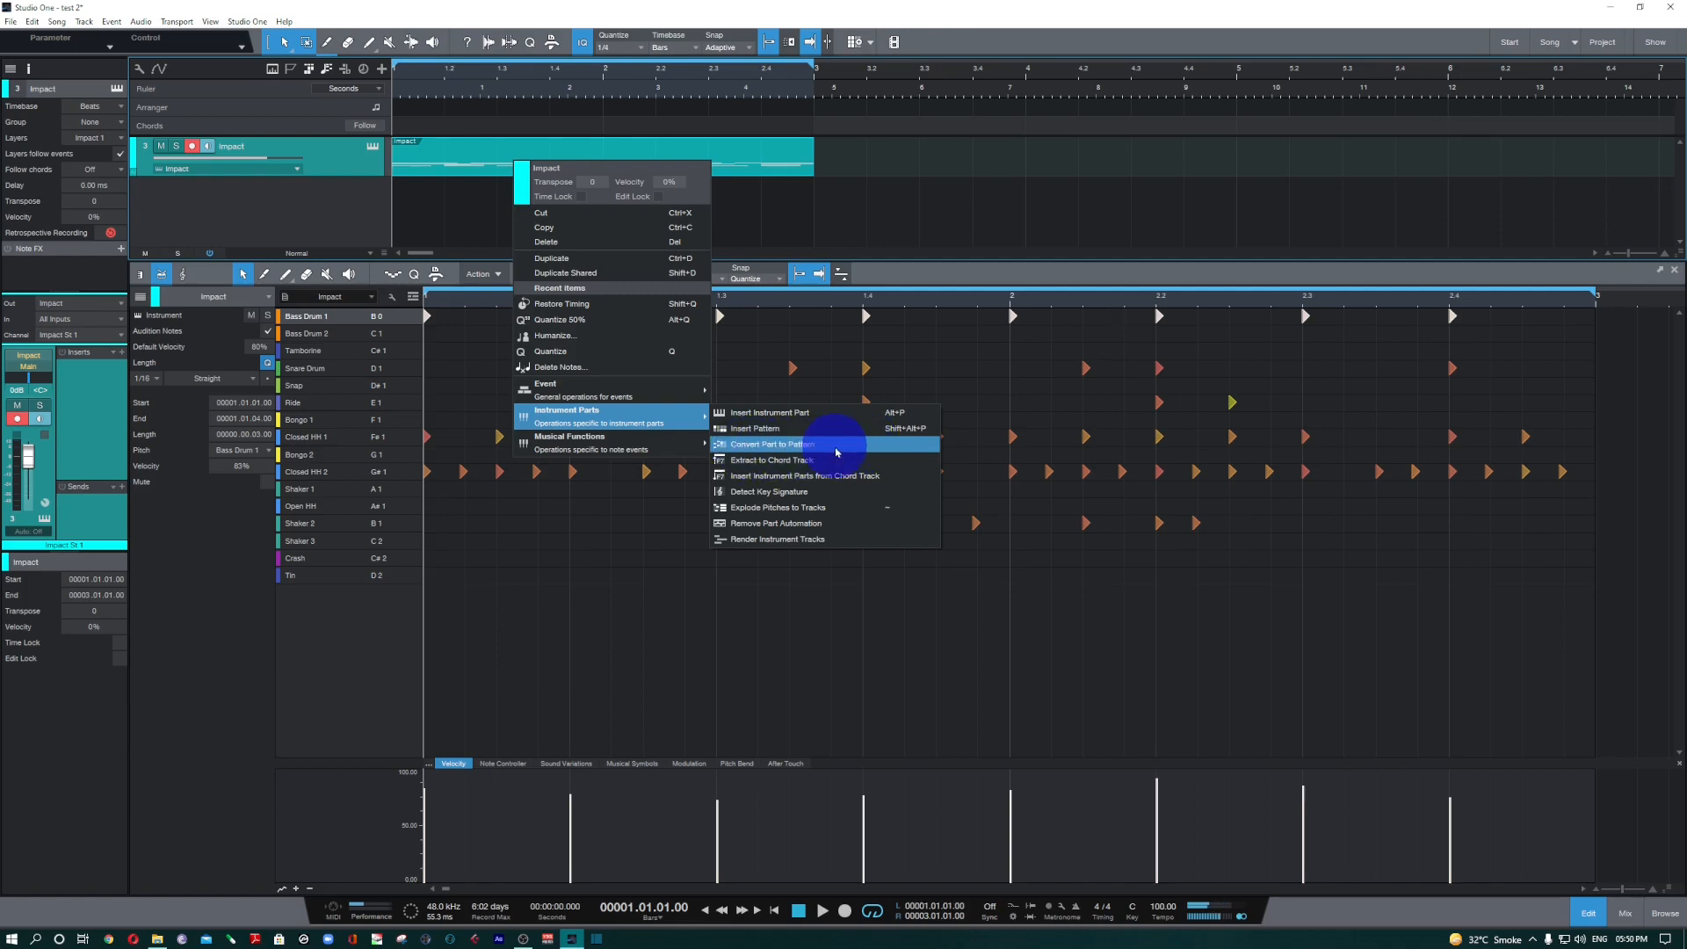
{"action": "left_click", "coordinate": [837, 452]}
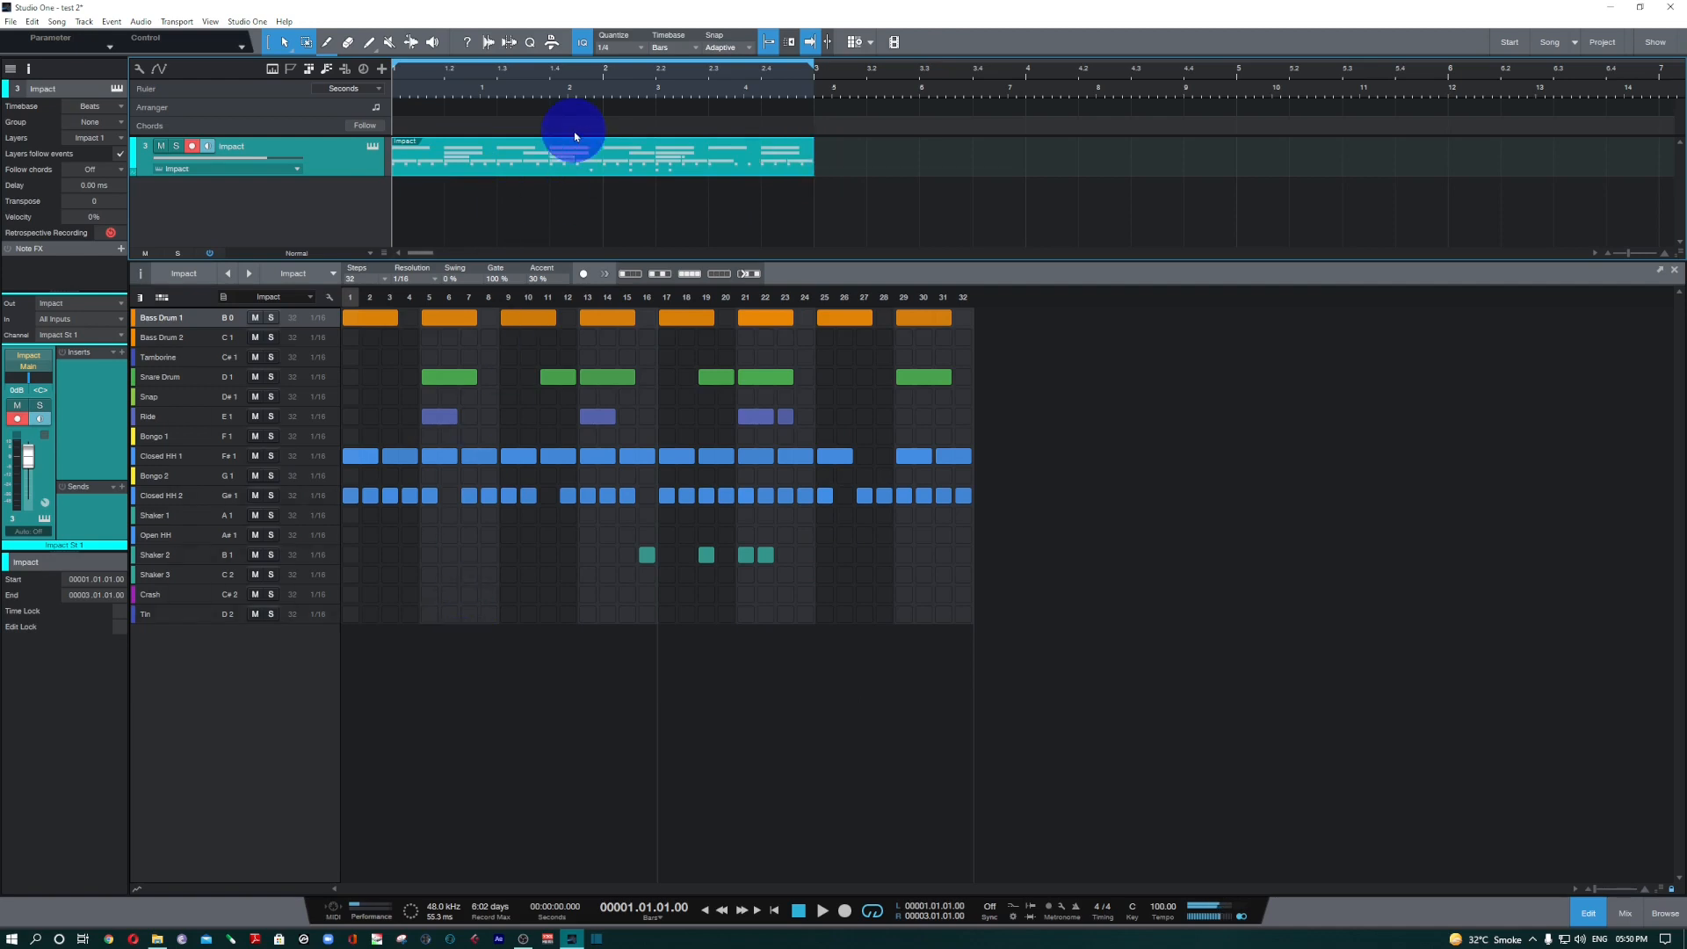
{"action": "key", "text": "ctrl+z"}
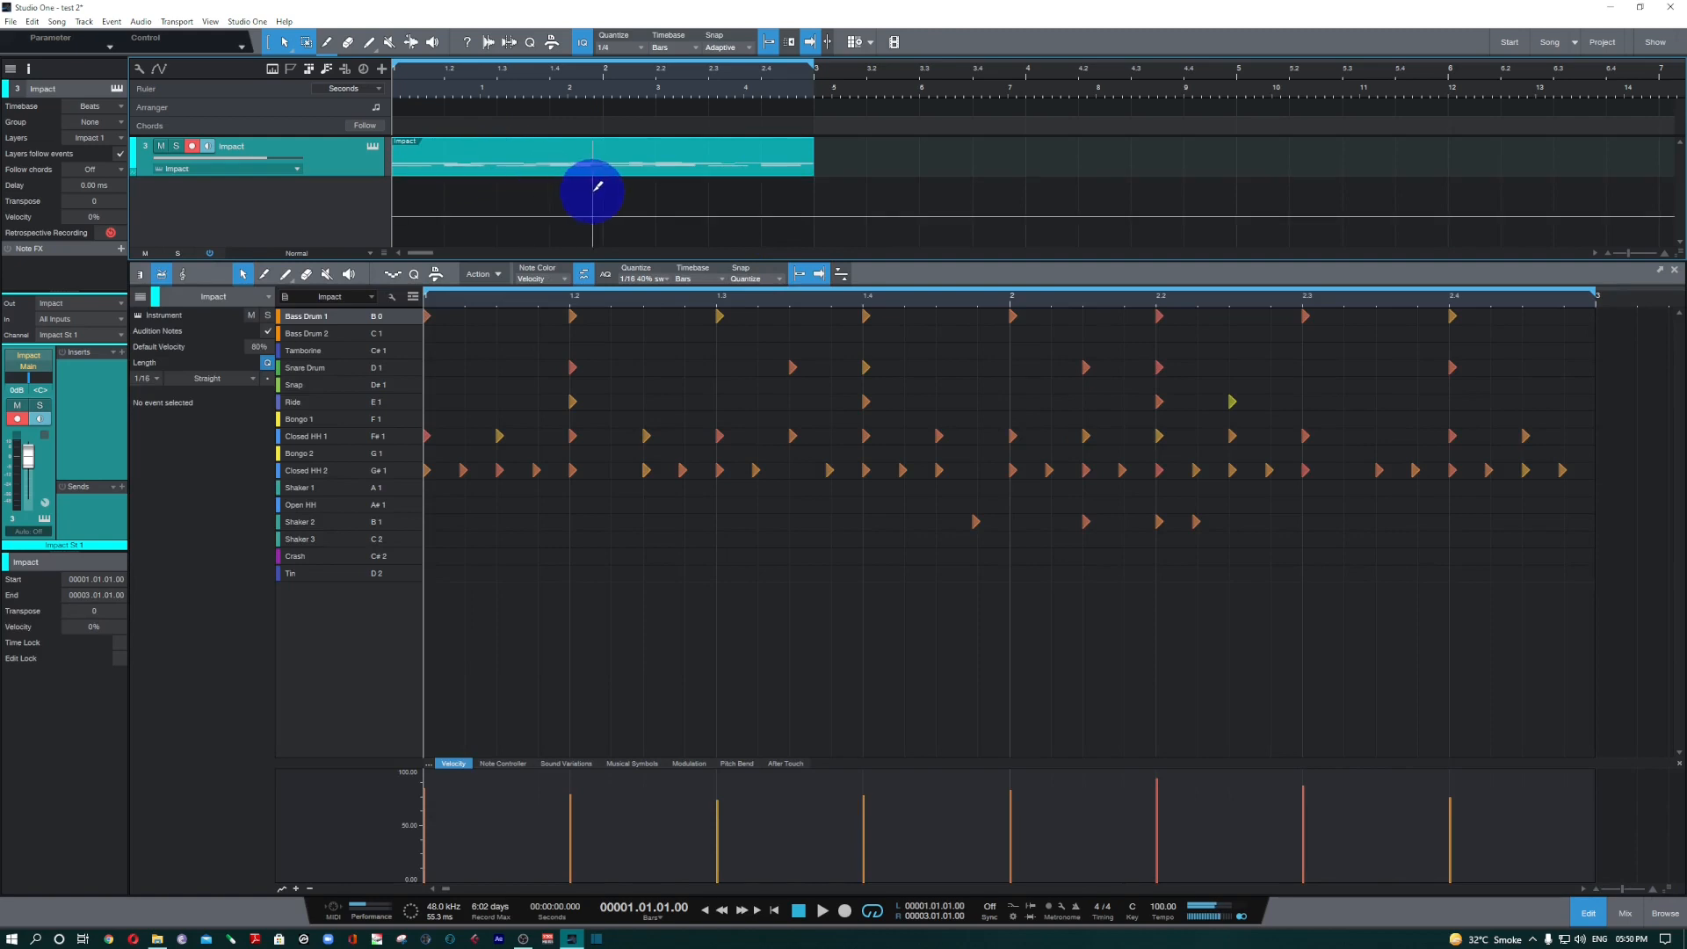
{"action": "key", "text": "ctrl+y"}
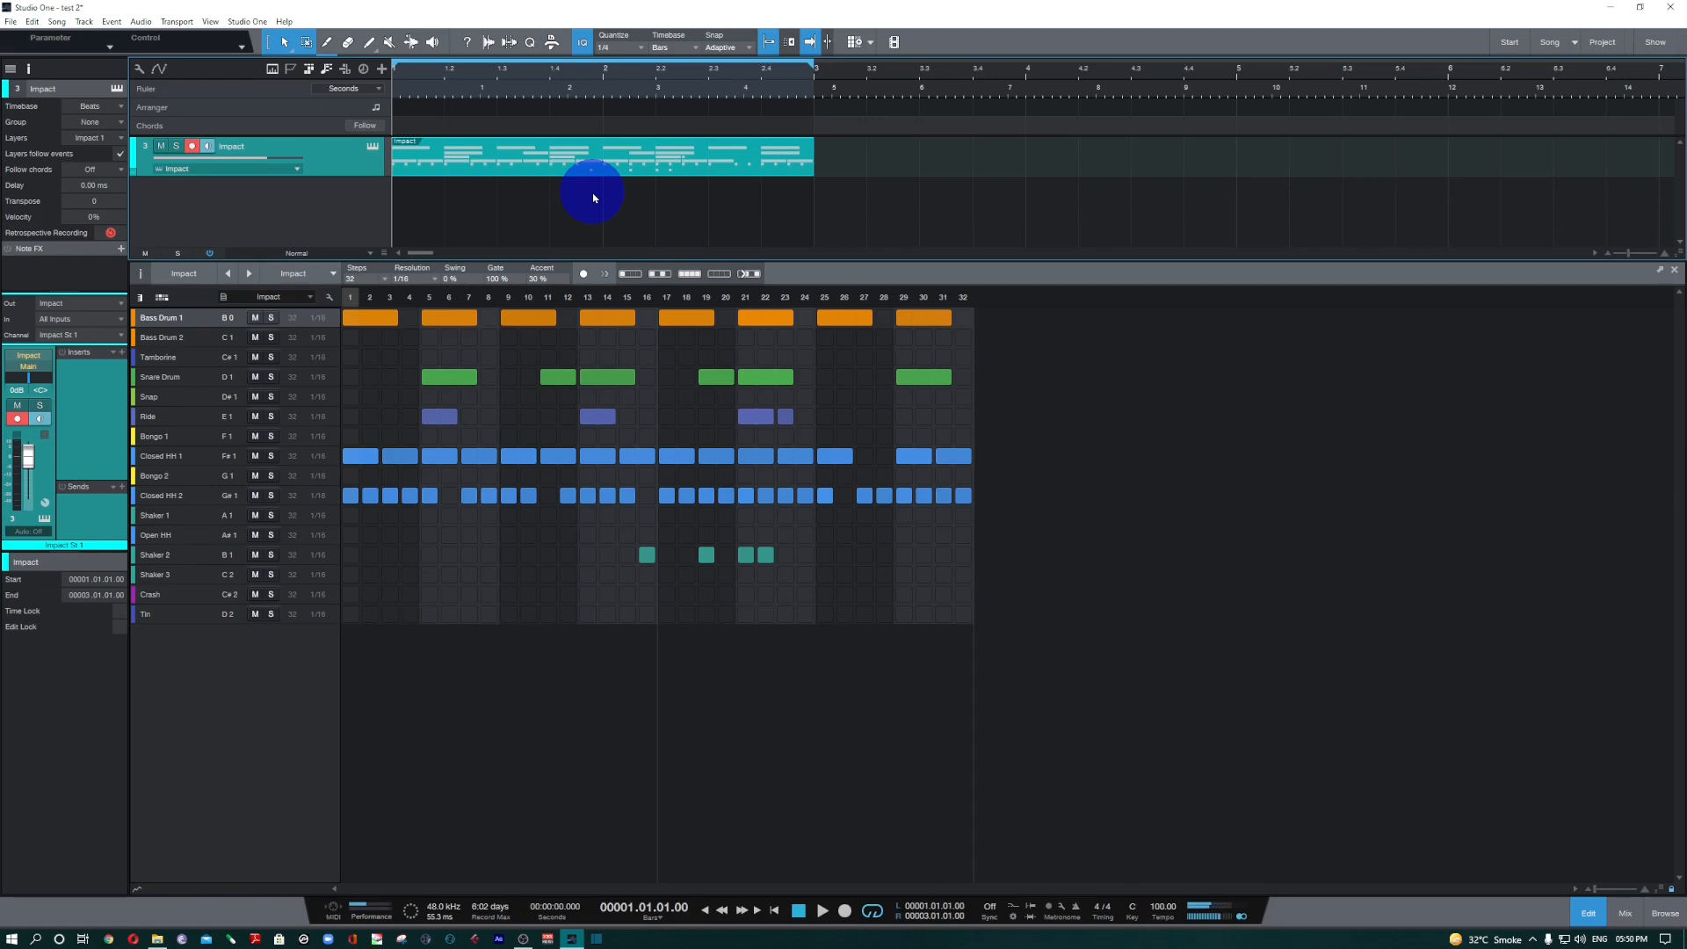
Show the pattern in the melodic piano view and return to the drum lane view.
{"action": "left_click", "coordinate": [138, 299]}
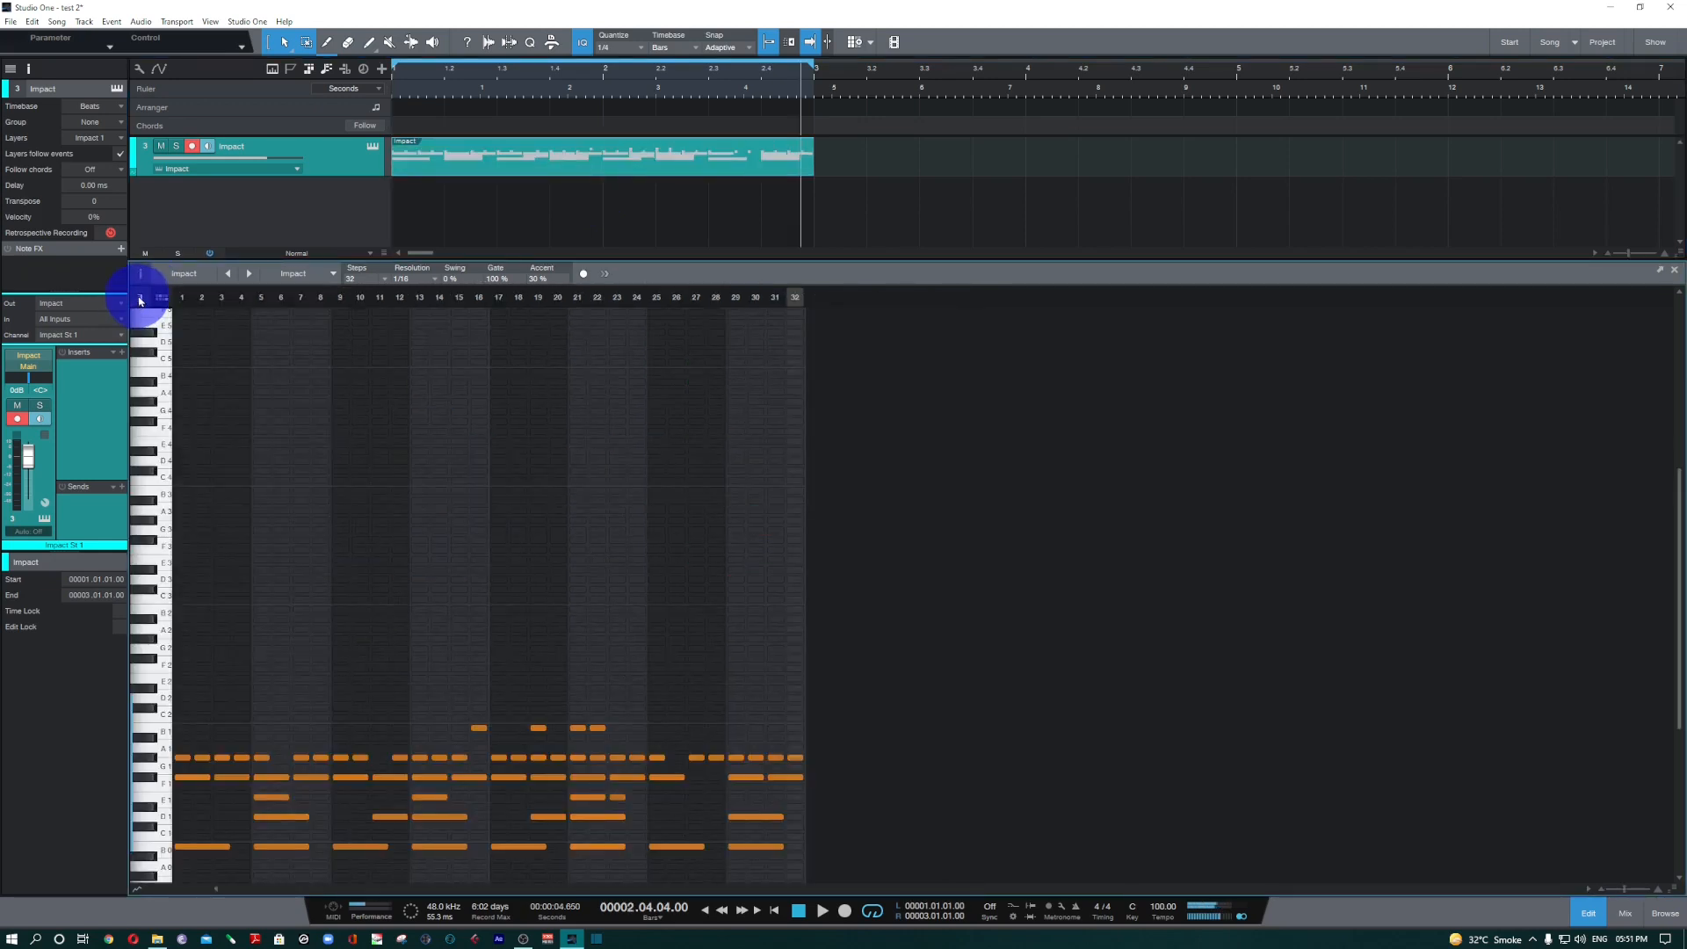
{"action": "scroll", "coordinate": [255, 405], "scroll_direction": "down", "scroll_amount": 1}
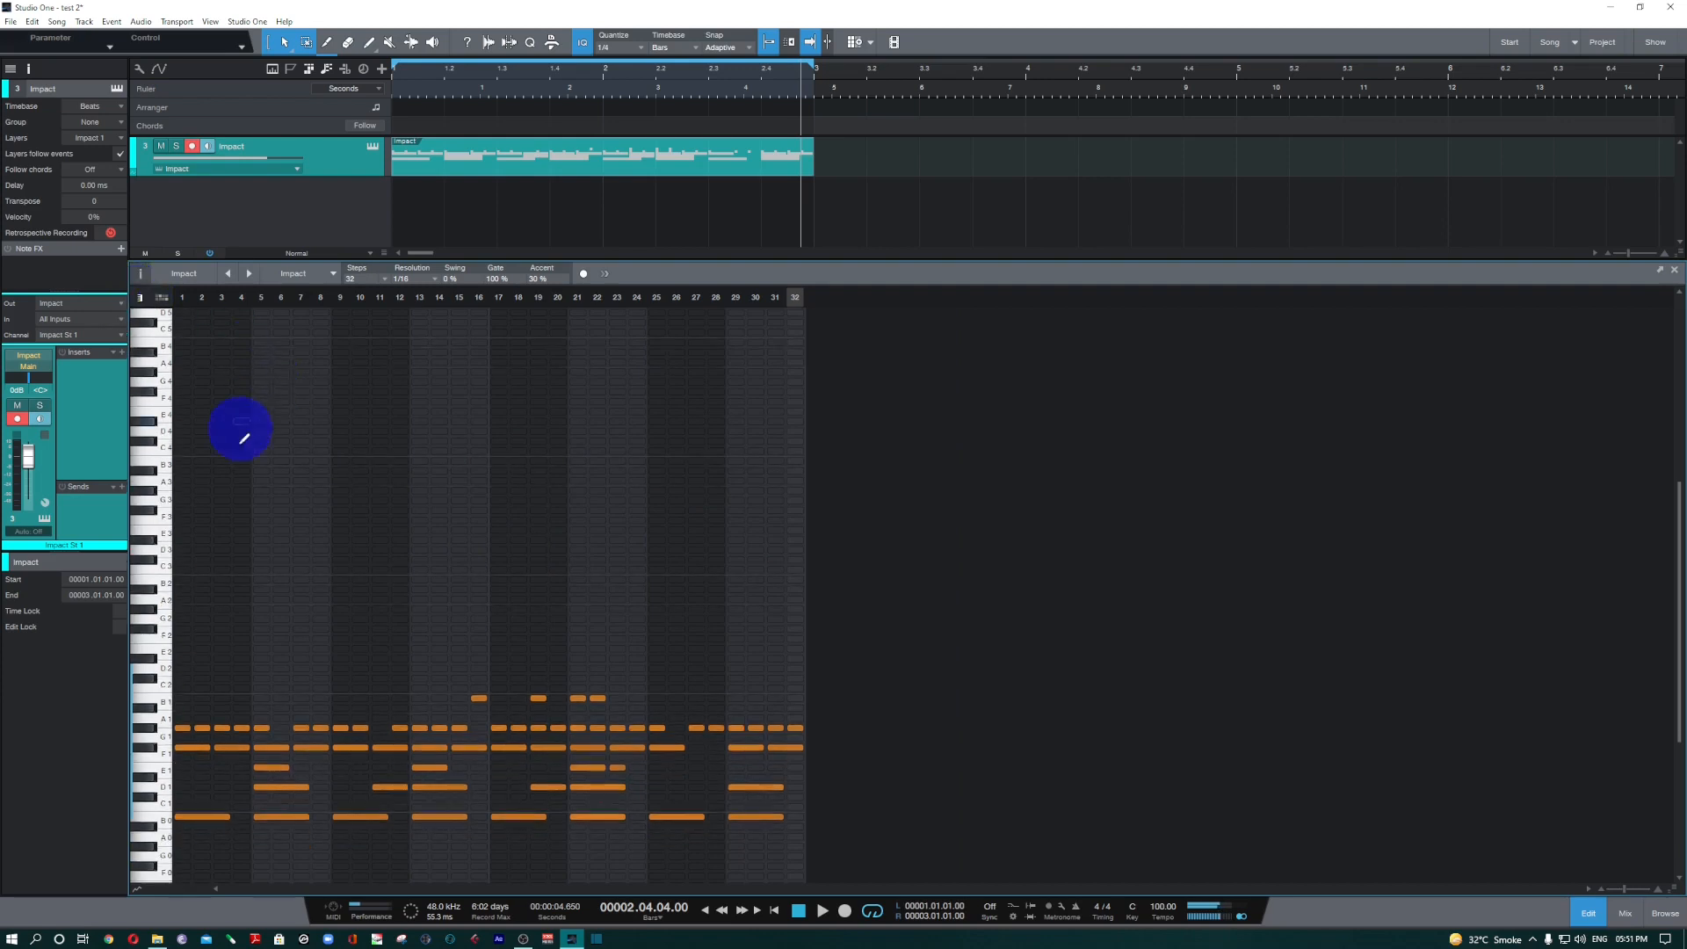
{"action": "left_click", "coordinate": [163, 300]}
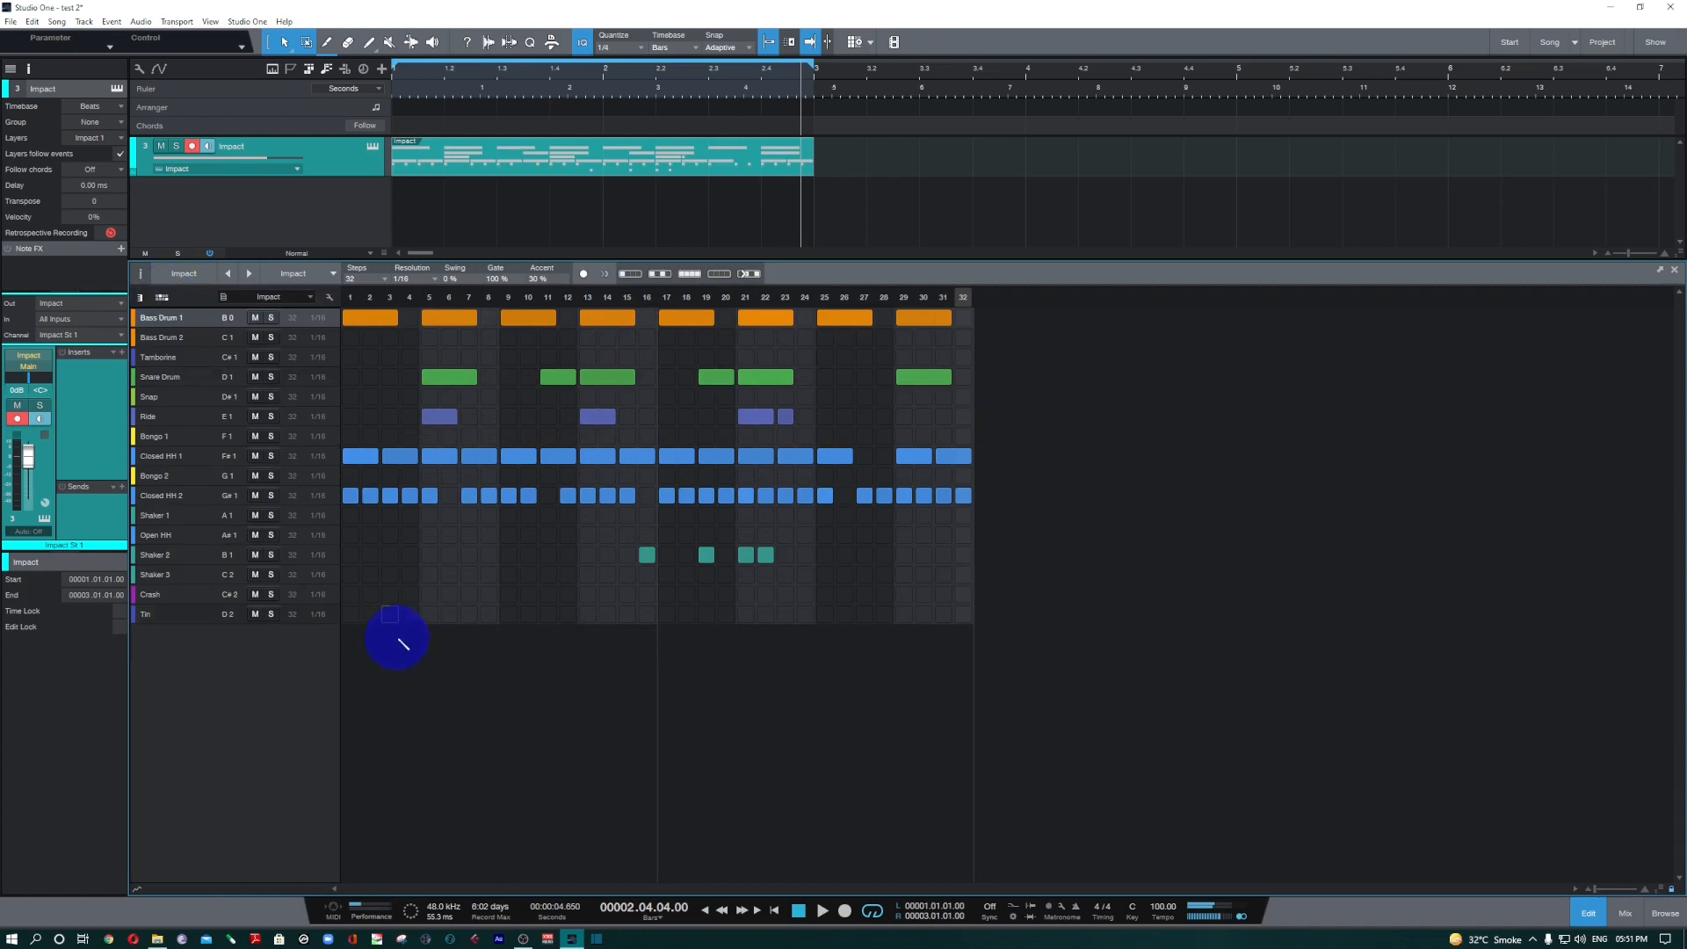
Remove the Closed HH 1 notes at steps 5, 13 and 21 of the pattern.
{"action": "left_click", "coordinate": [380, 320]}
{"action": "left_click", "coordinate": [758, 455]}
{"action": "left_click", "coordinate": [599, 455]}
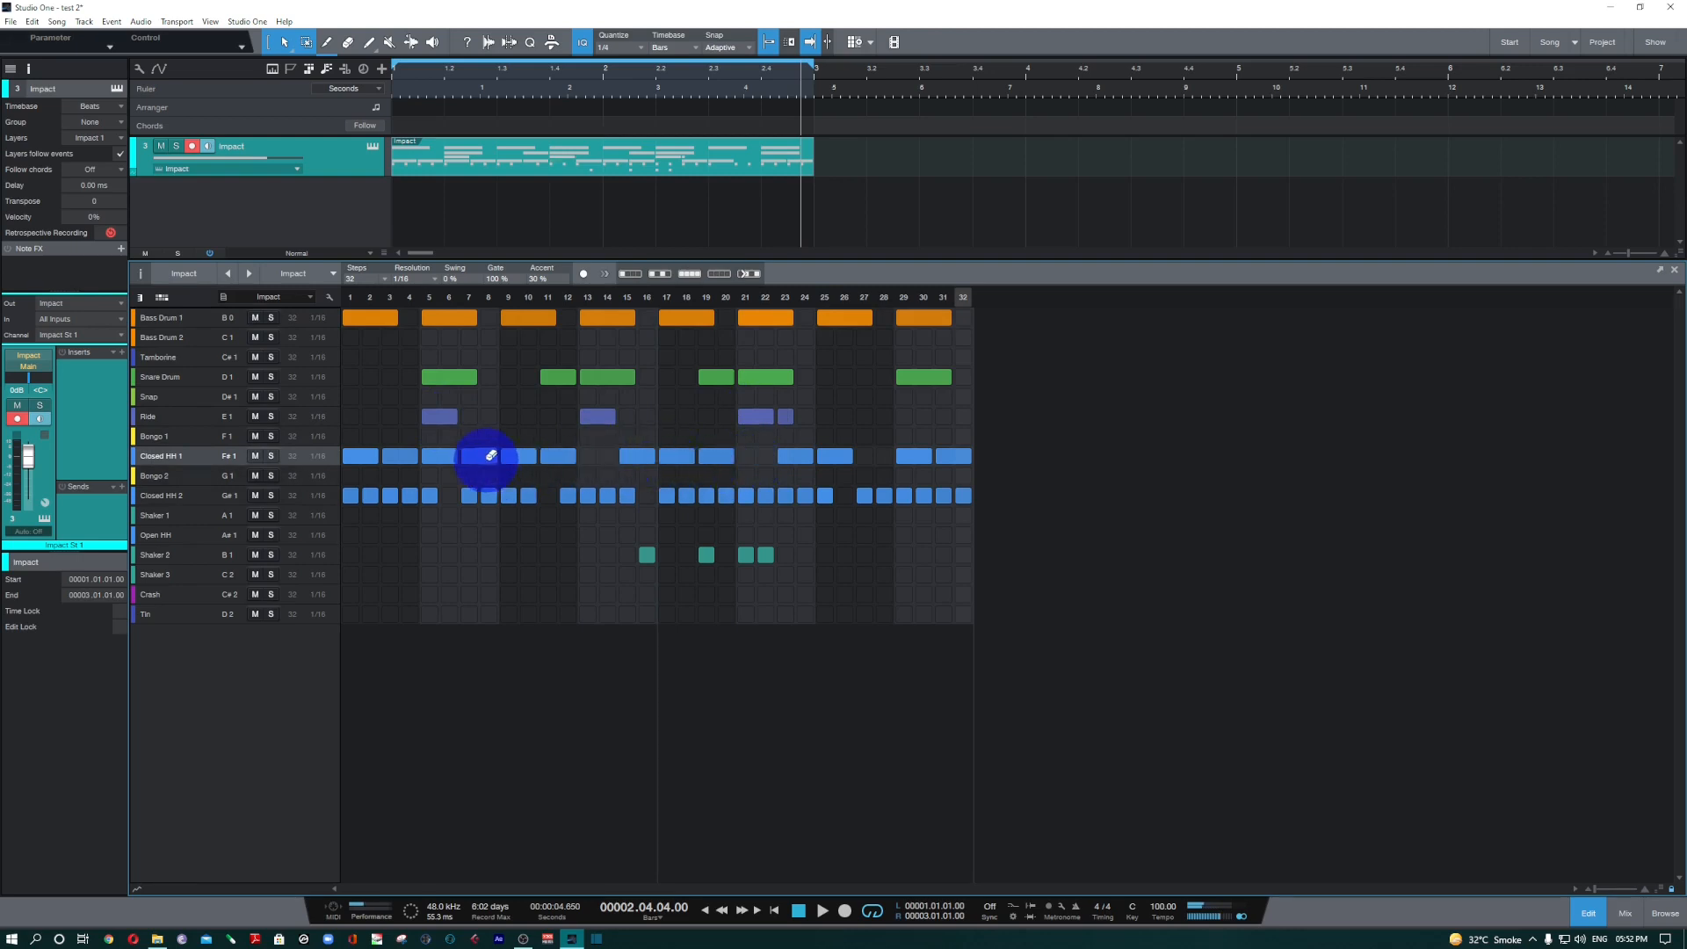
{"action": "left_click", "coordinate": [440, 455]}
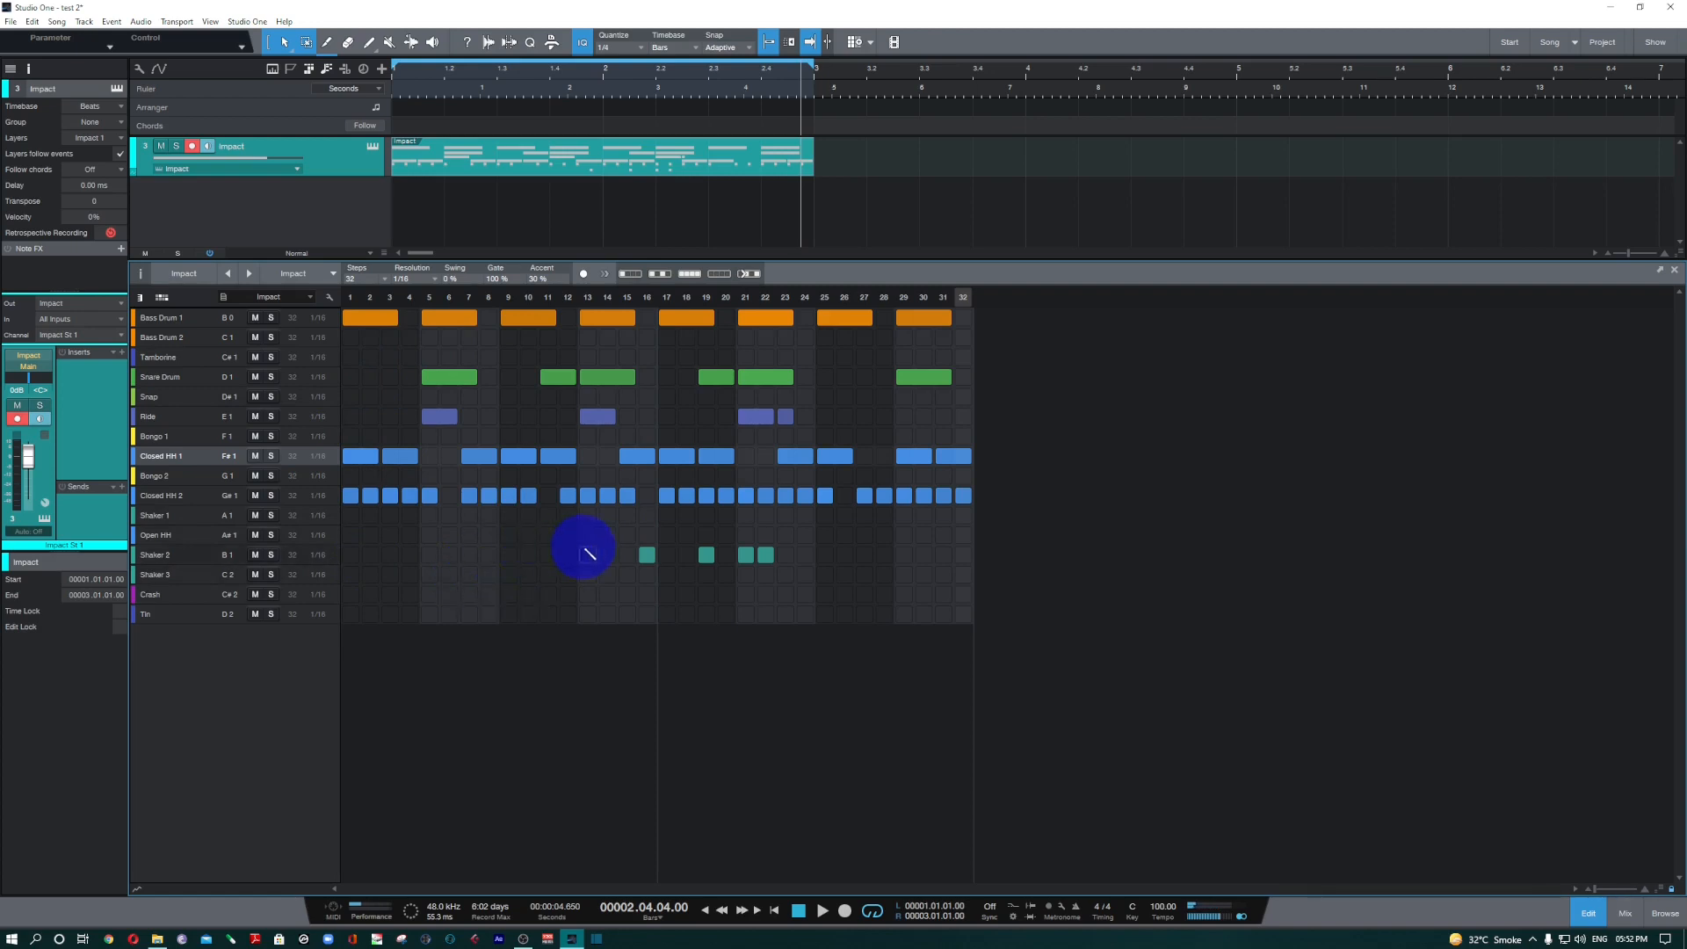
Shorten the Snare Drum notes at steps 13, 21 and 29 to two steps each.
{"action": "left_click", "coordinate": [631, 376]}
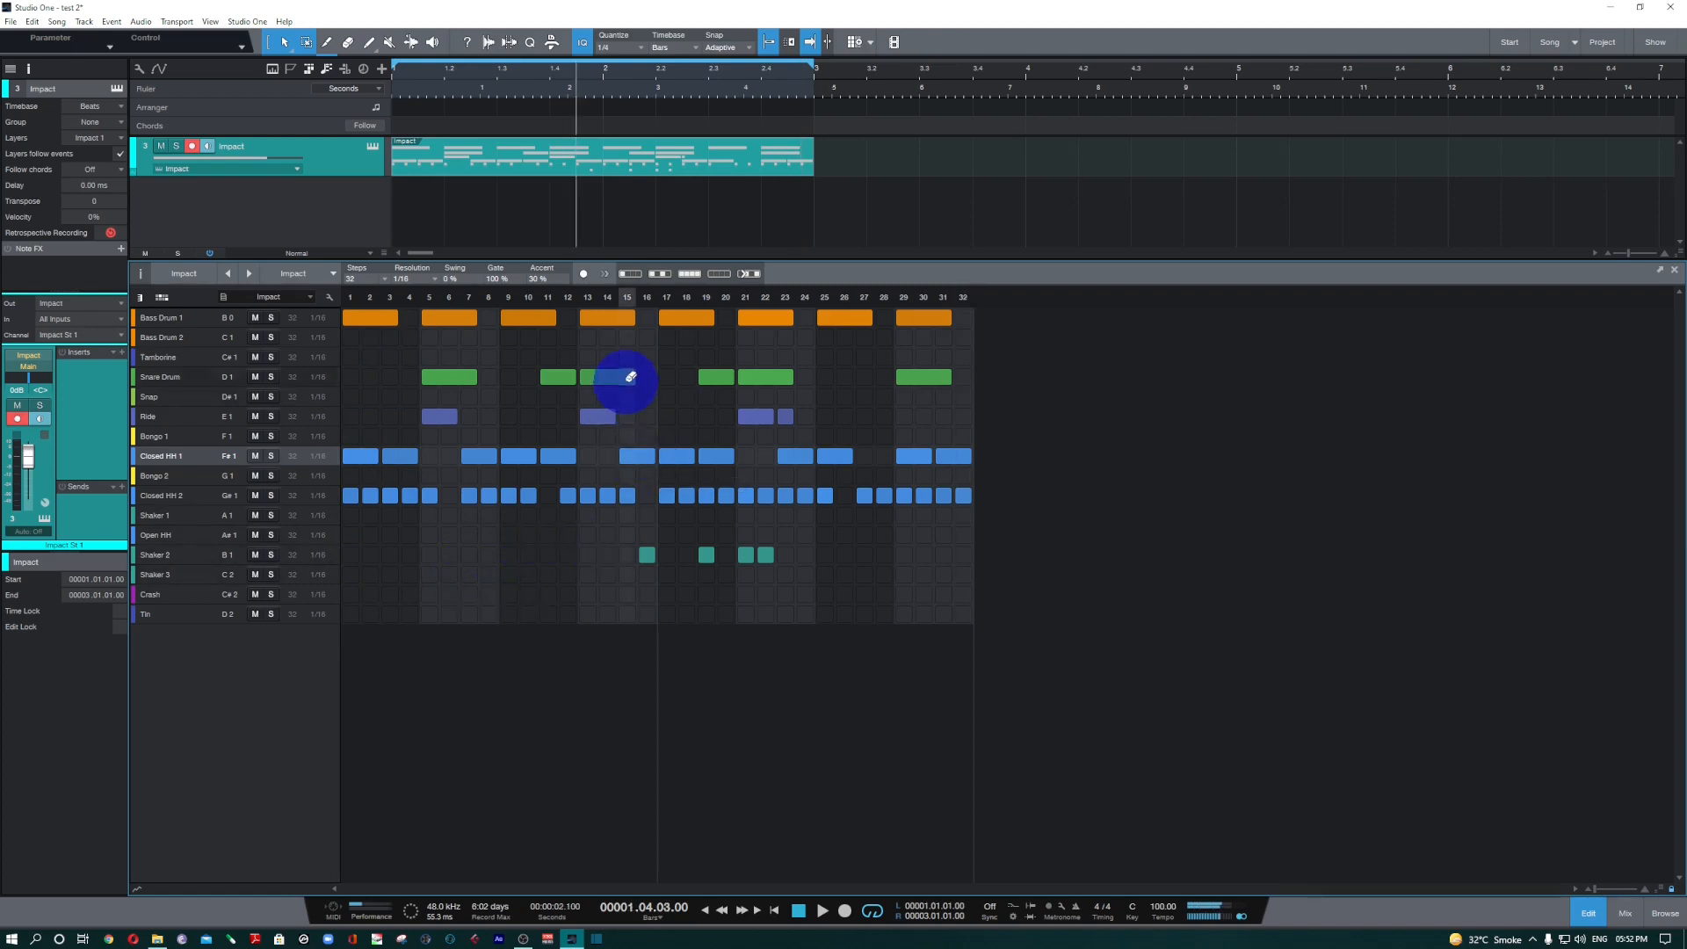
{"action": "left_click", "coordinate": [631, 379]}
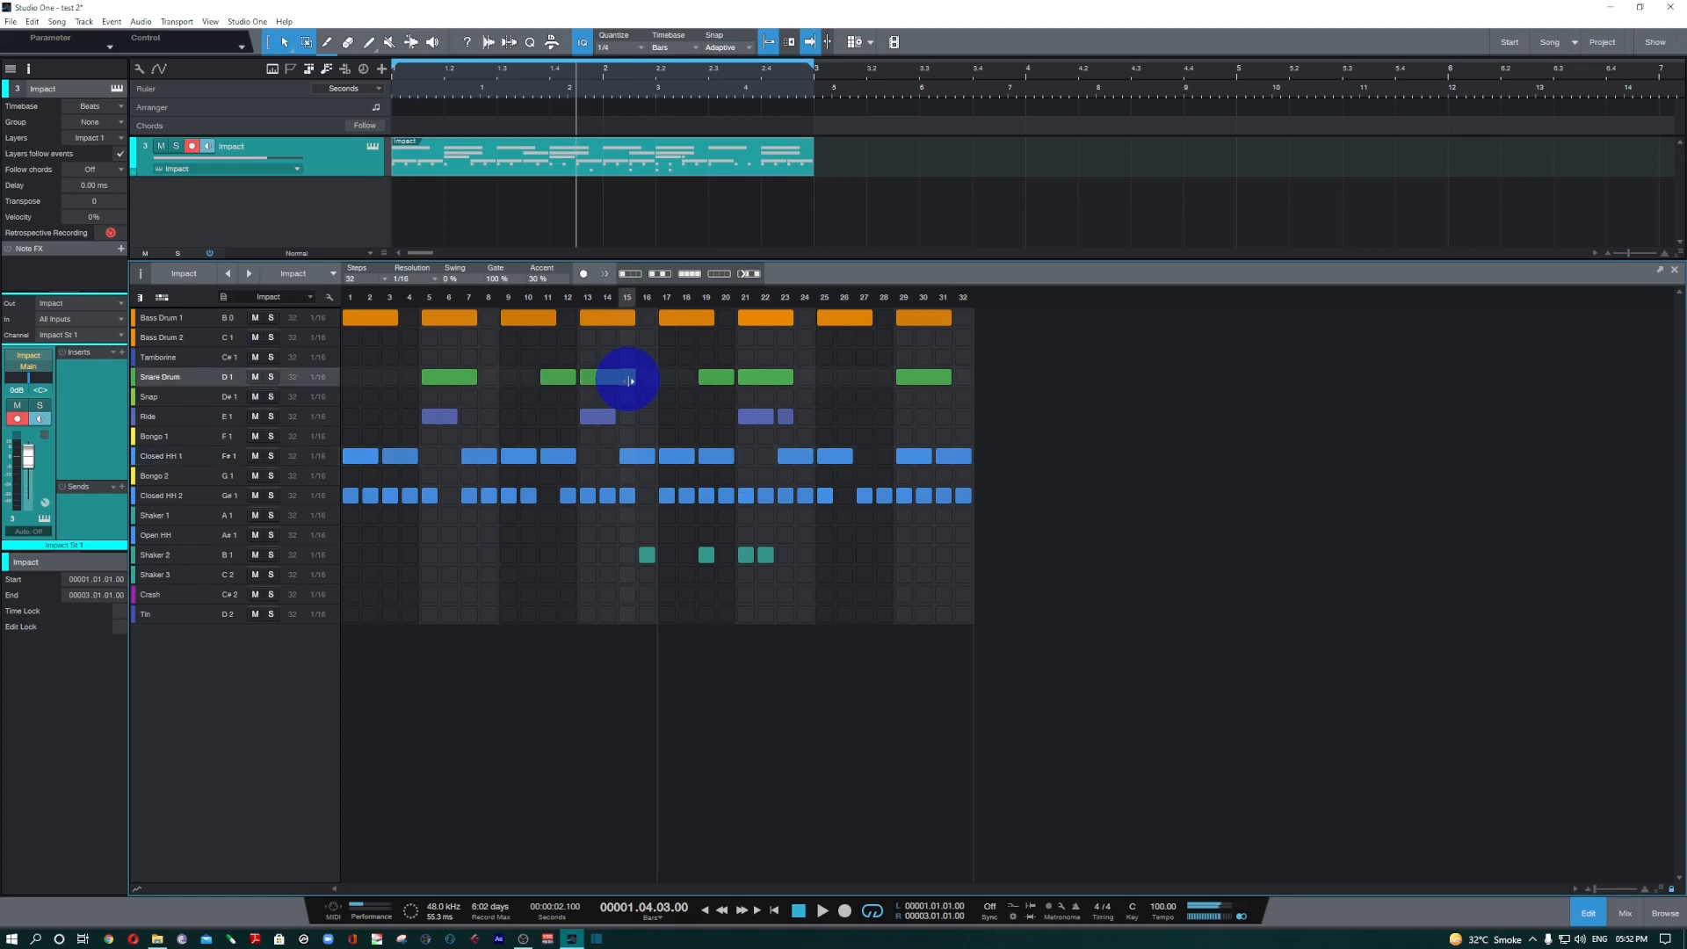
{"action": "left_click_drag", "start_coordinate": [624, 382], "coordinate": [605, 384]}
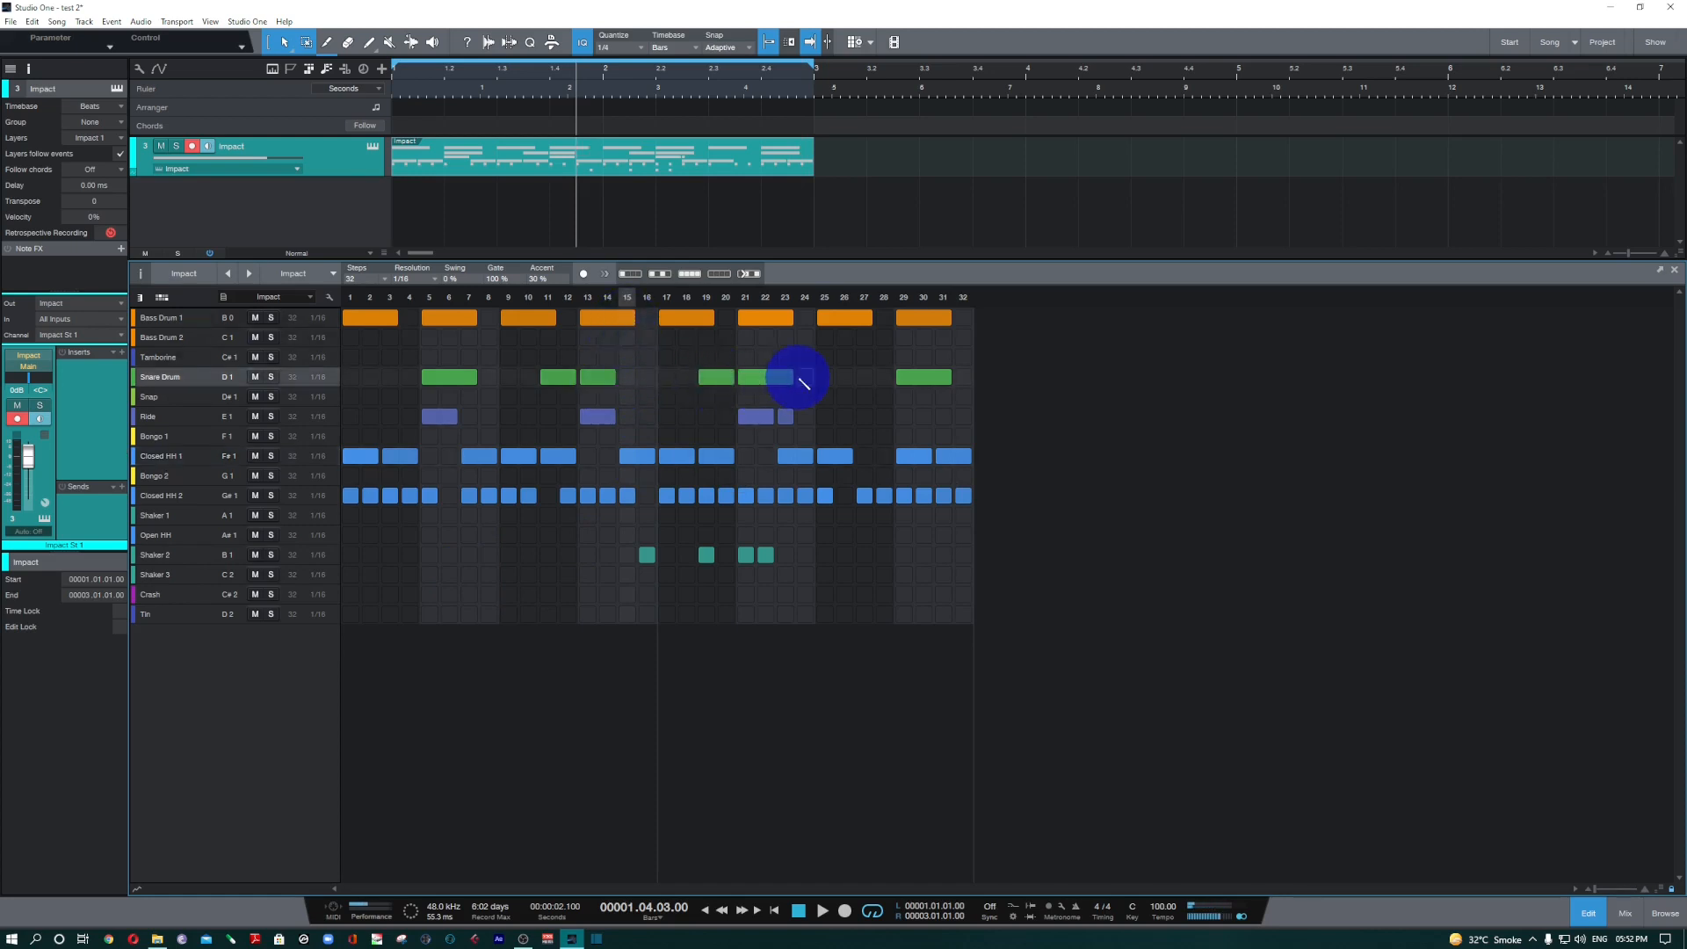
{"action": "left_click_drag", "start_coordinate": [803, 383], "coordinate": [770, 385]}
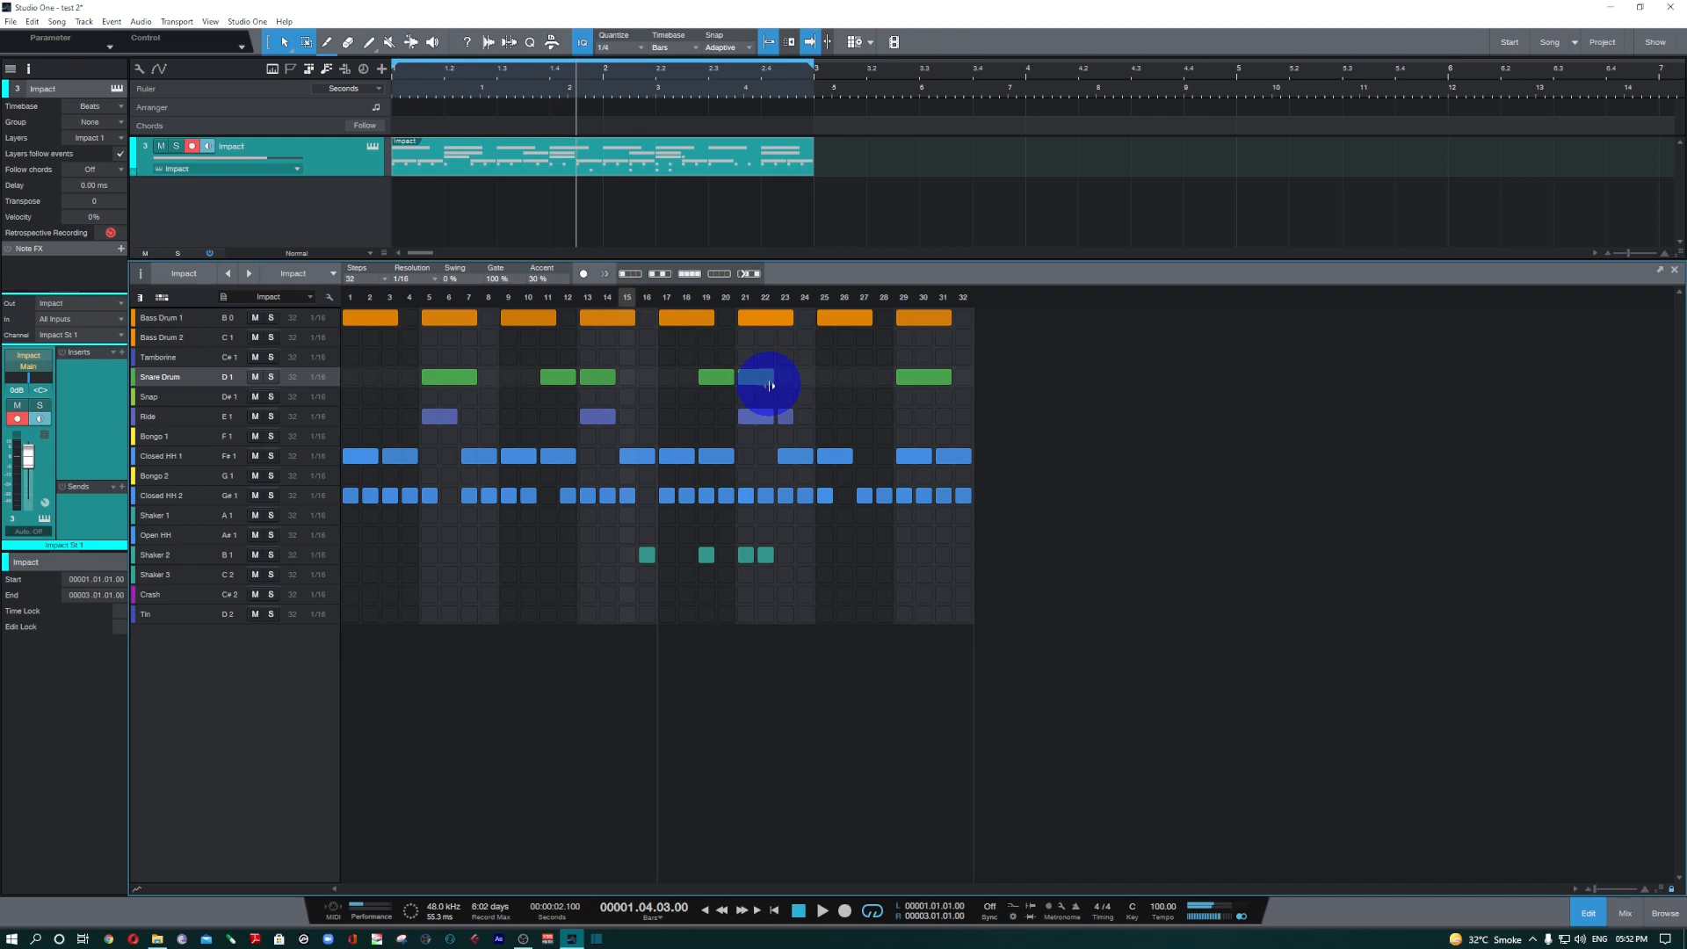
Solo the Snare Drum lane, play the pattern, and turn the solo off.
{"action": "left_click", "coordinate": [271, 378]}
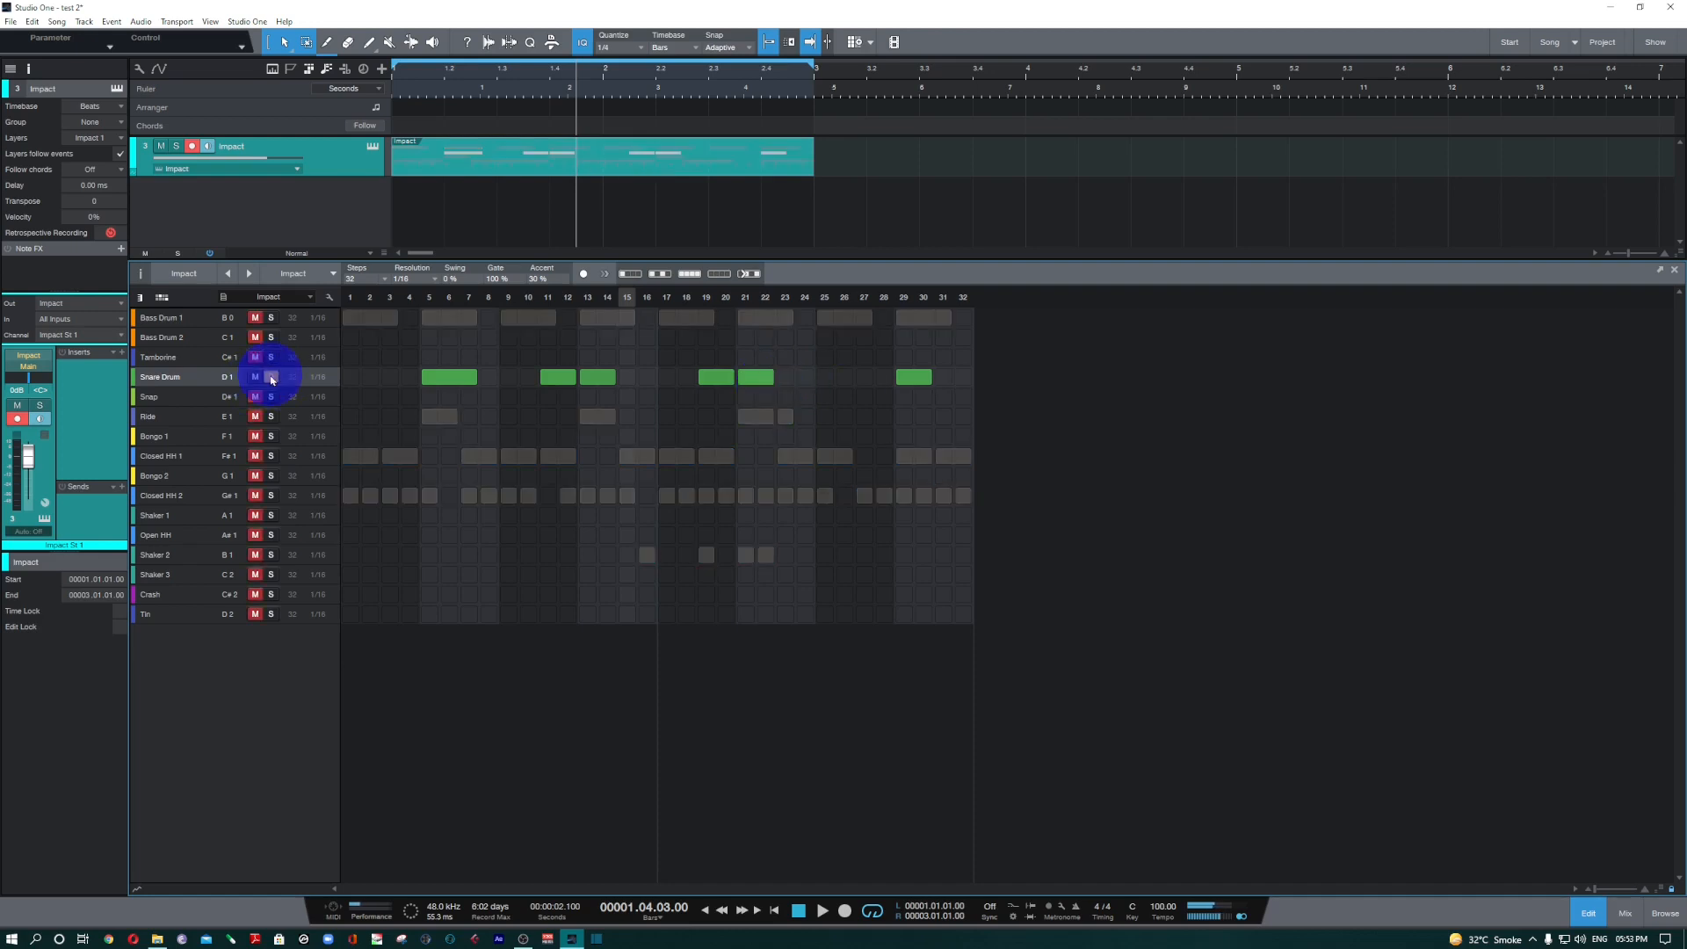
{"action": "key", "text": "space"}
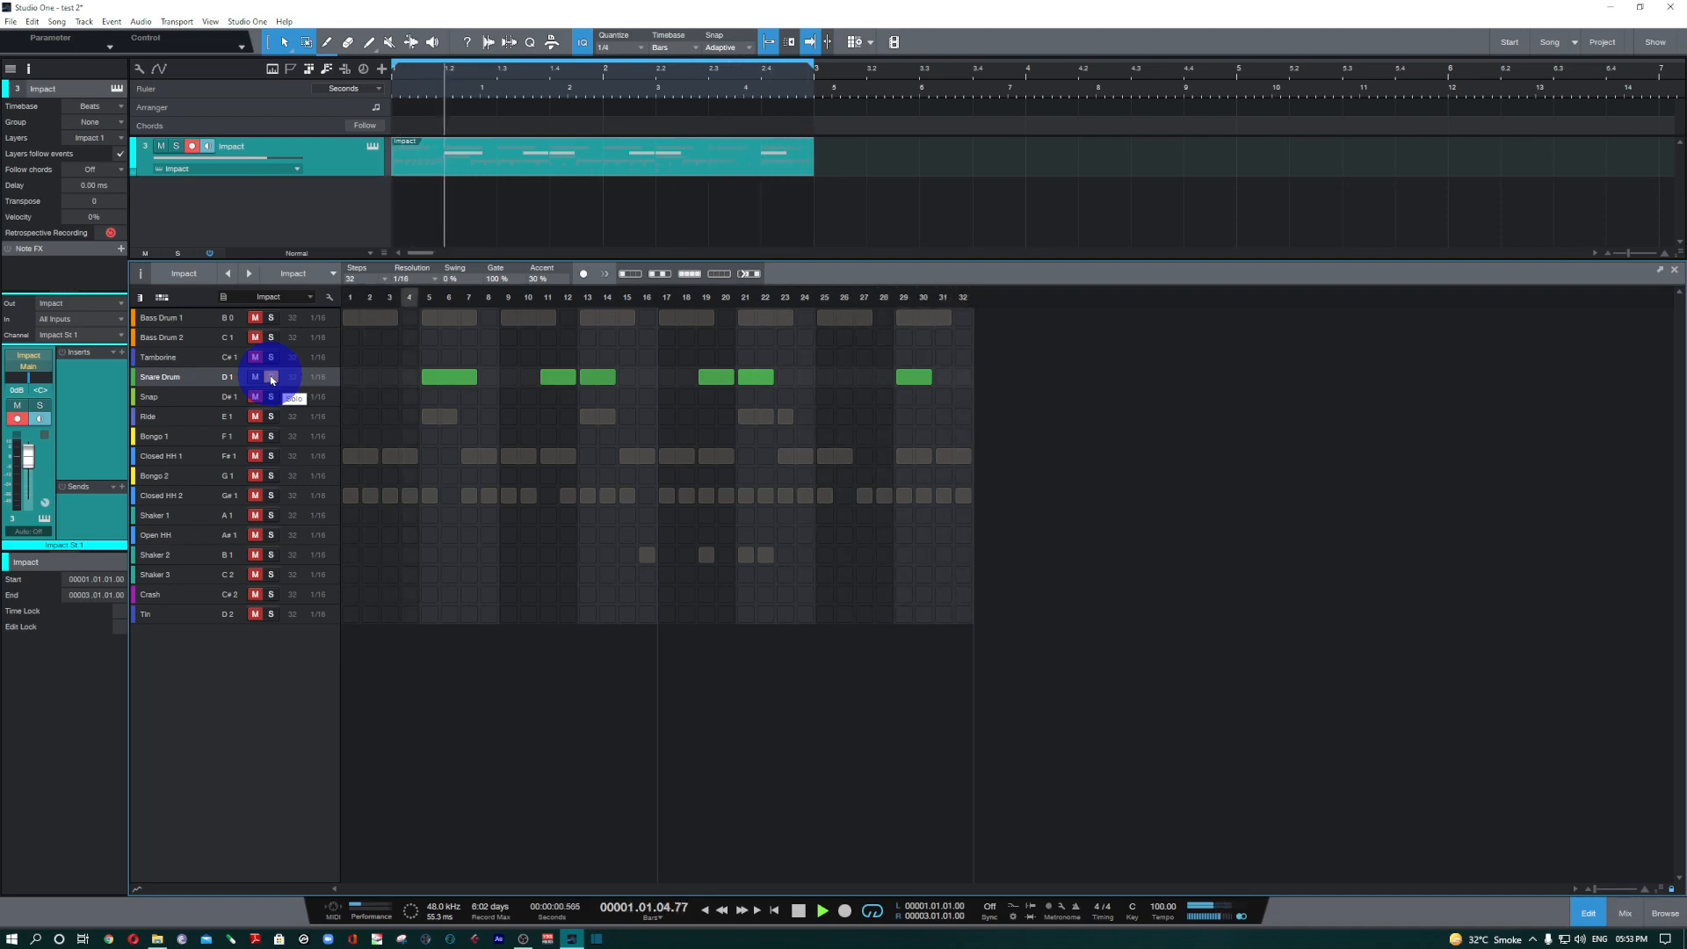
{"action": "left_click", "coordinate": [271, 378]}
{"action": "key", "text": "space"}
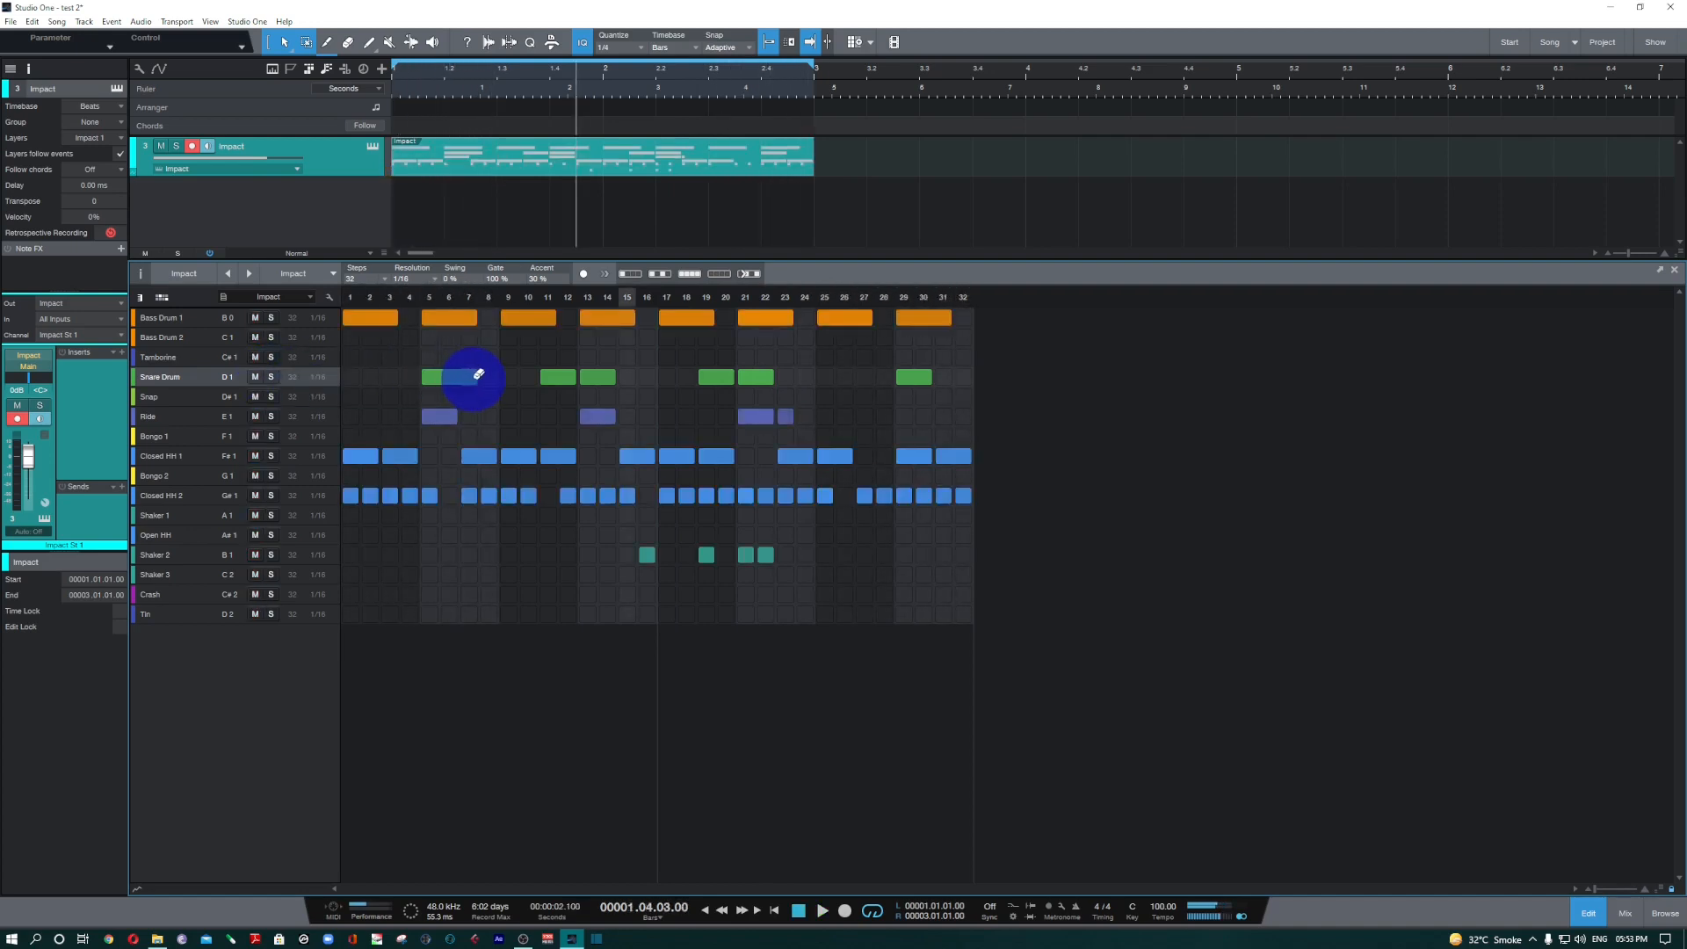
Shorten the Snare Drum note at step 5 to one step and audition the lane soloed.
{"action": "left_click_drag", "start_coordinate": [470, 380], "coordinate": [425, 376]}
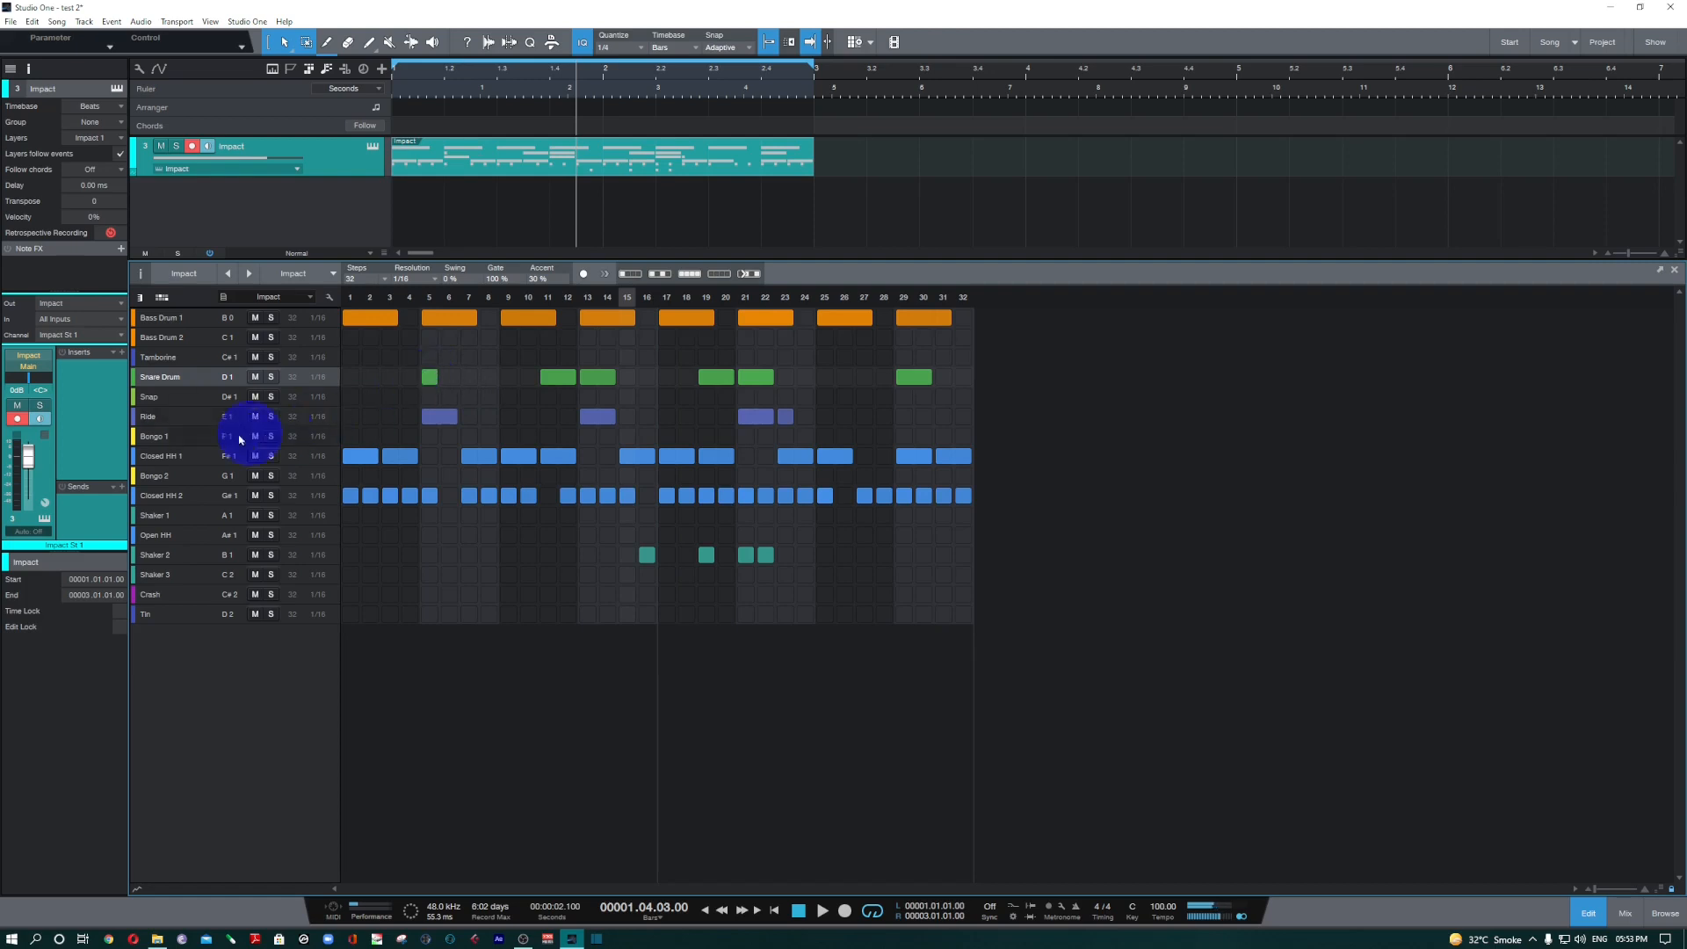
{"action": "left_click", "coordinate": [271, 378]}
{"action": "key", "text": "space"}
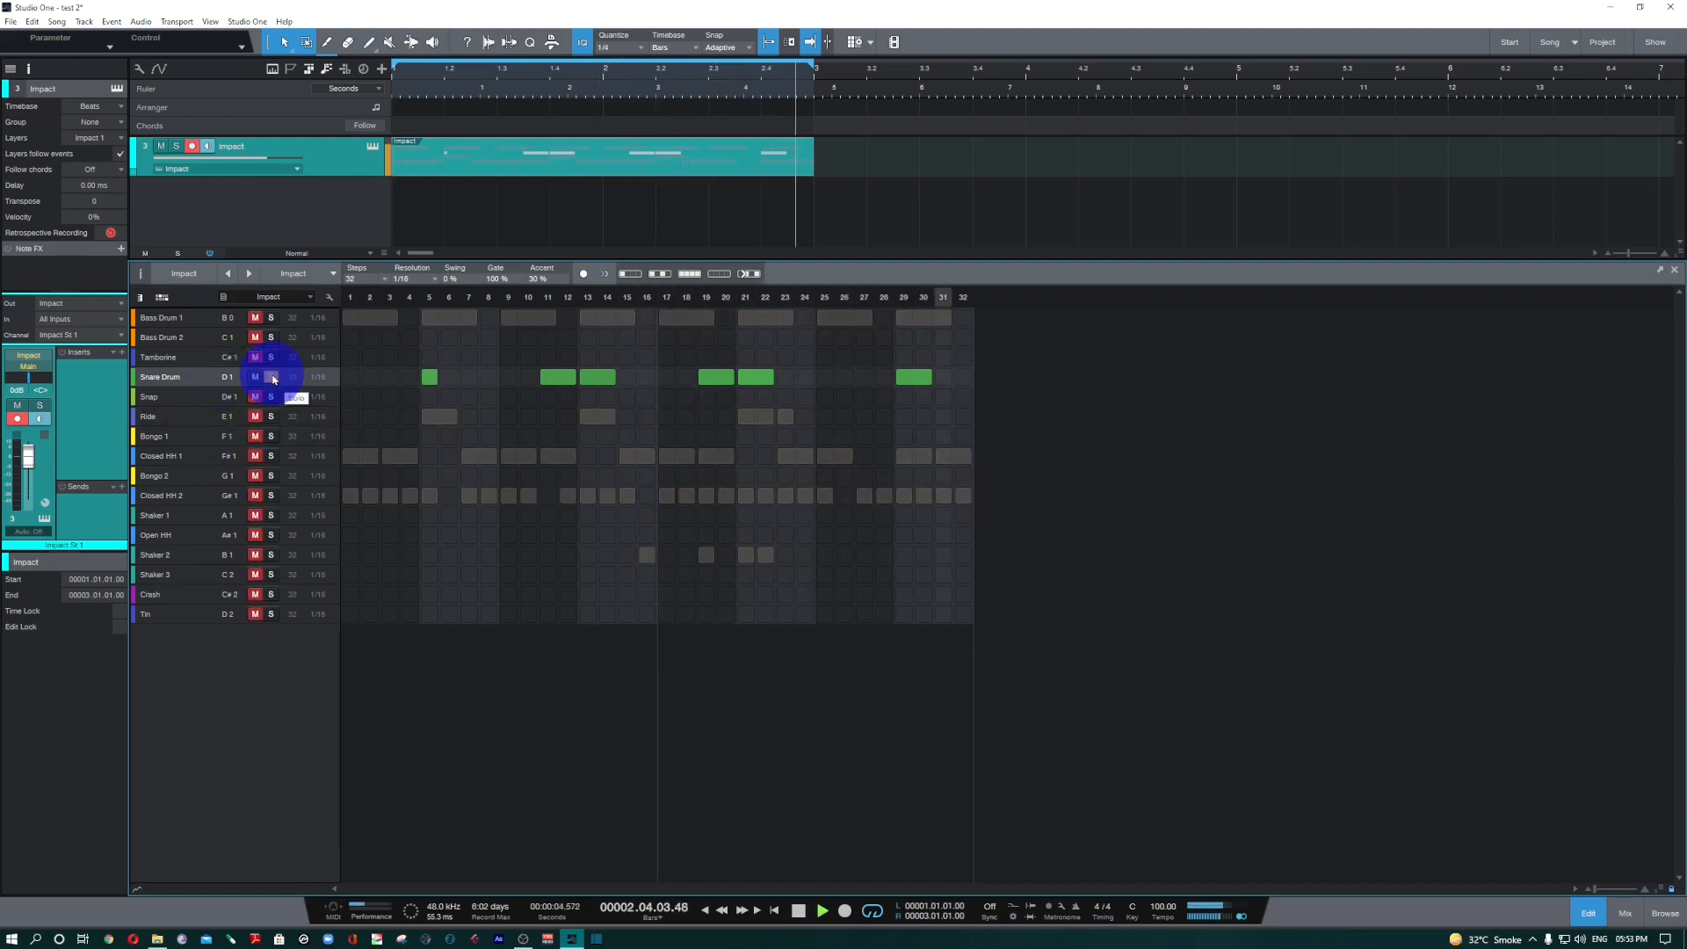
{"action": "left_click", "coordinate": [272, 377]}
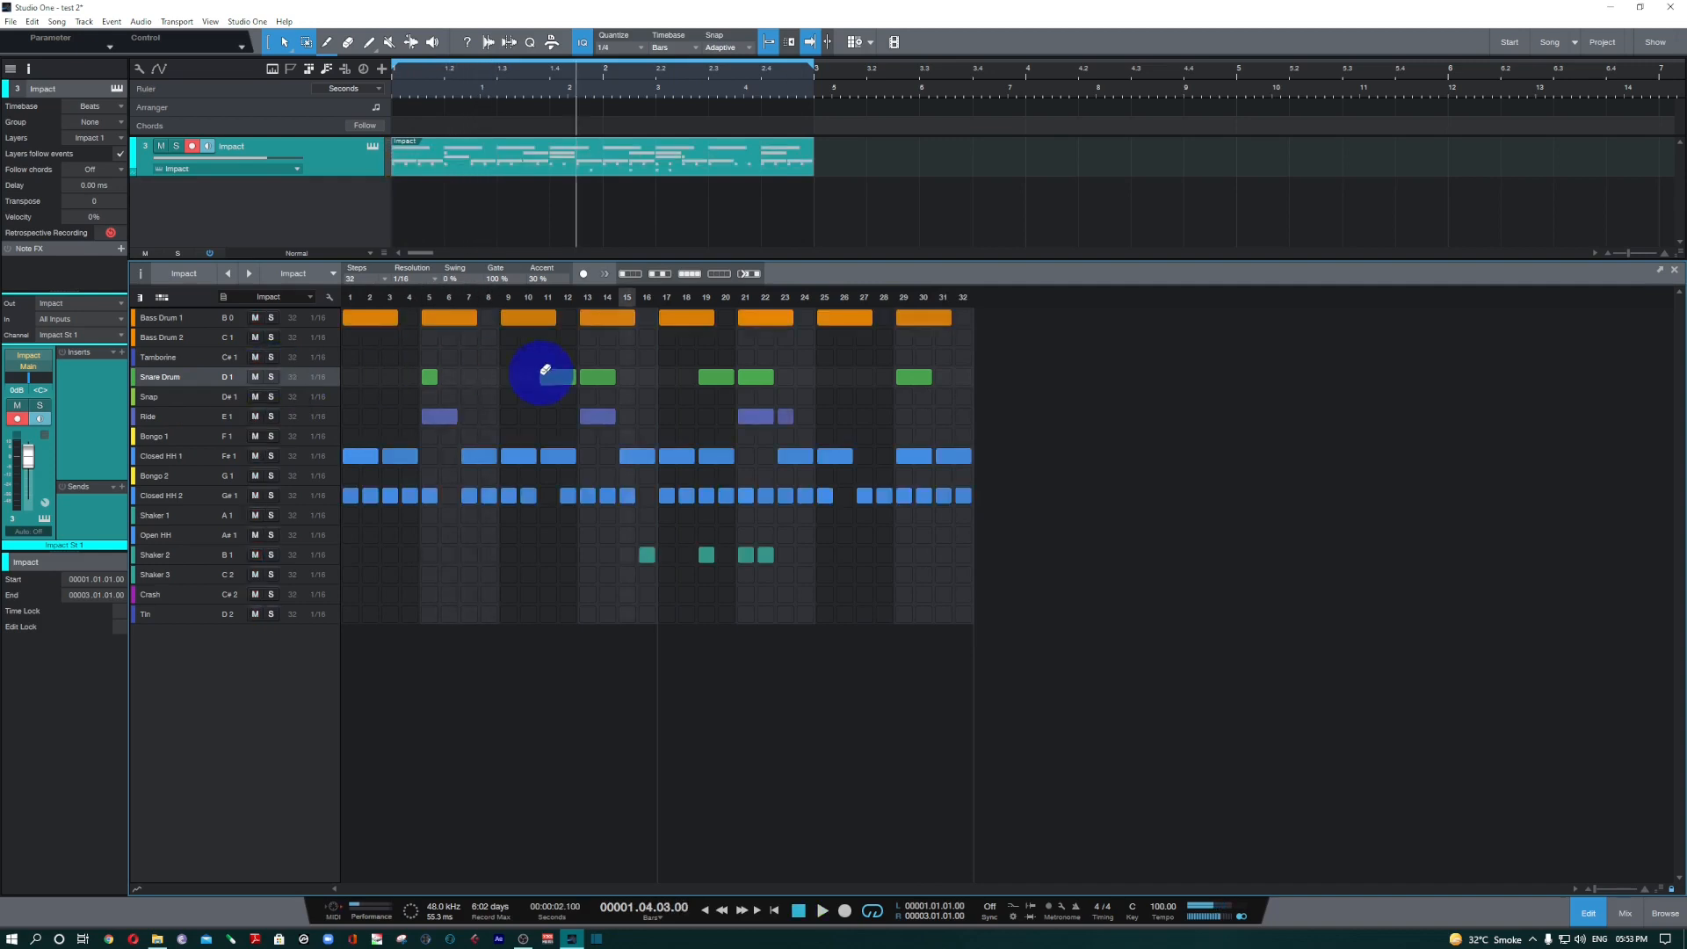
{"action": "left_click", "coordinate": [429, 378]}
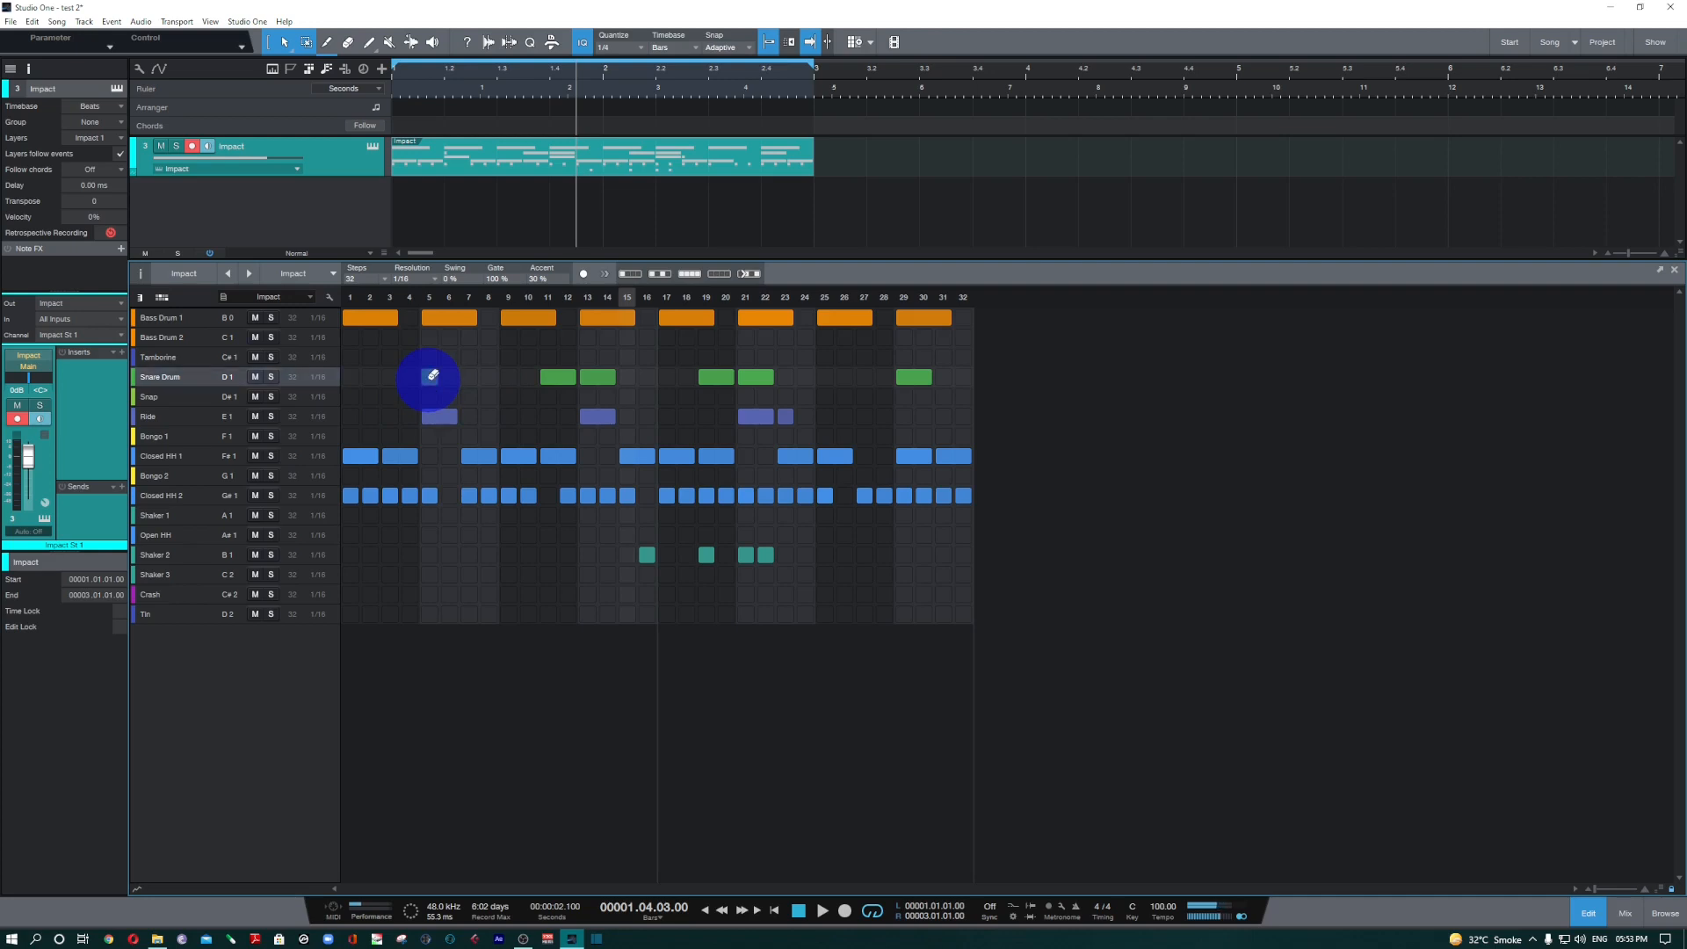
{"action": "left_click", "coordinate": [431, 377]}
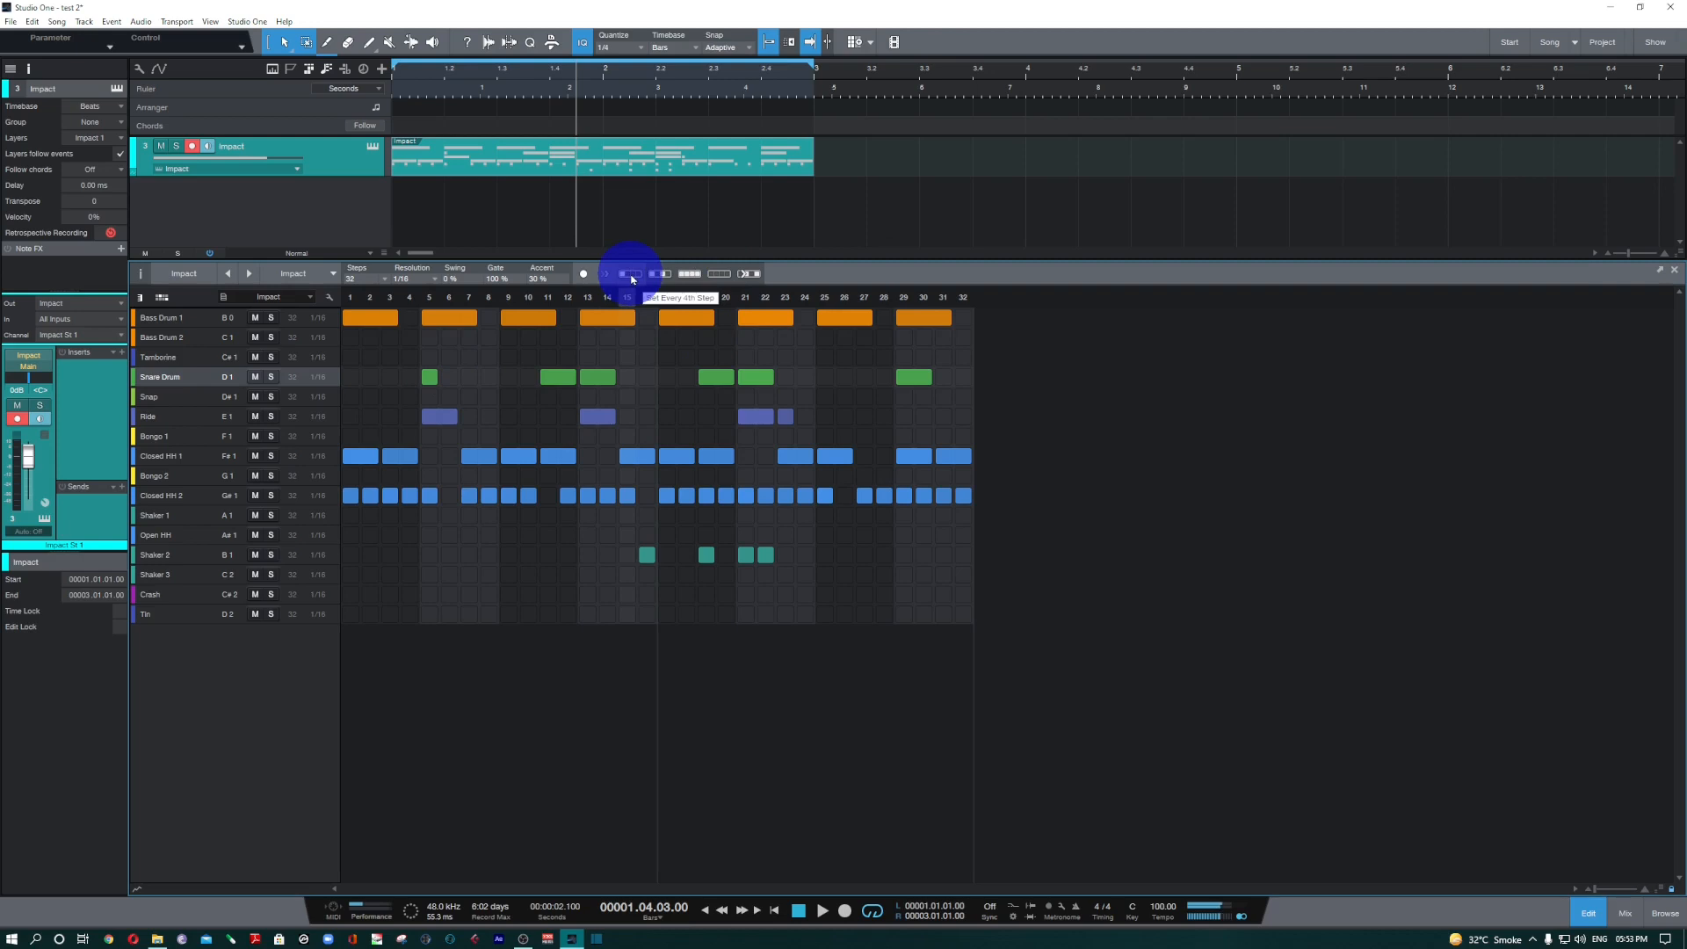
Shift the Closed HH 2 lane repeatedly, one step at a time, while playing the pattern.
{"action": "left_click", "coordinate": [188, 497]}
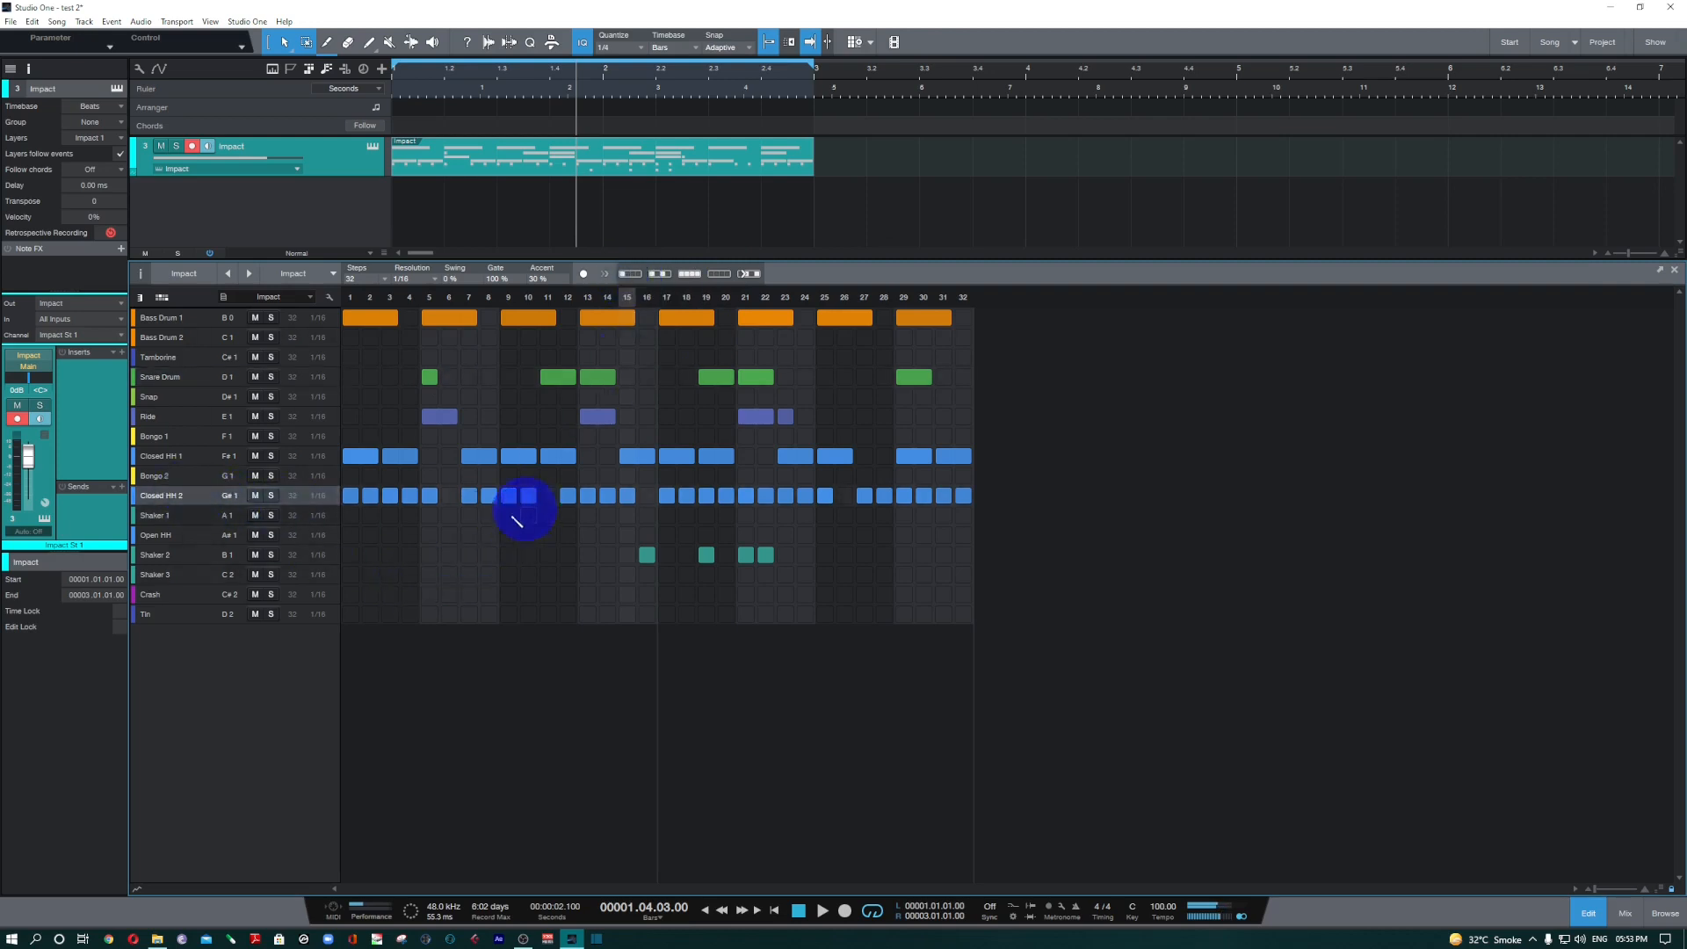
{"action": "left_click", "coordinate": [750, 278]}
{"action": "left_click", "coordinate": [750, 278]}
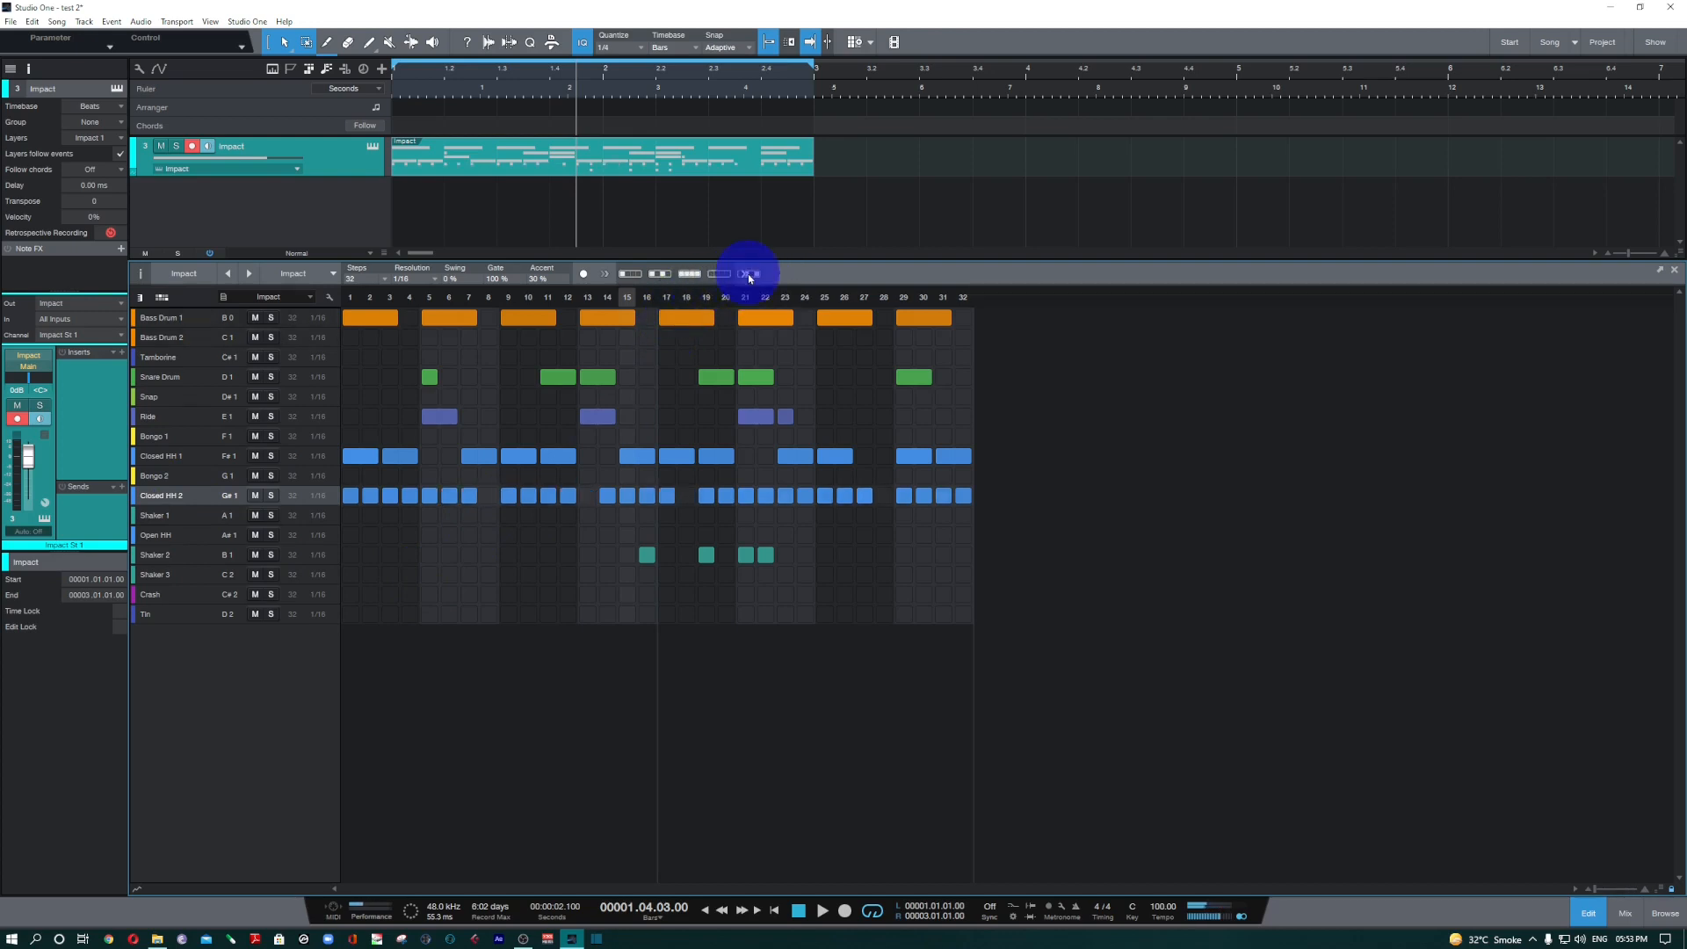
{"action": "key", "text": "space"}
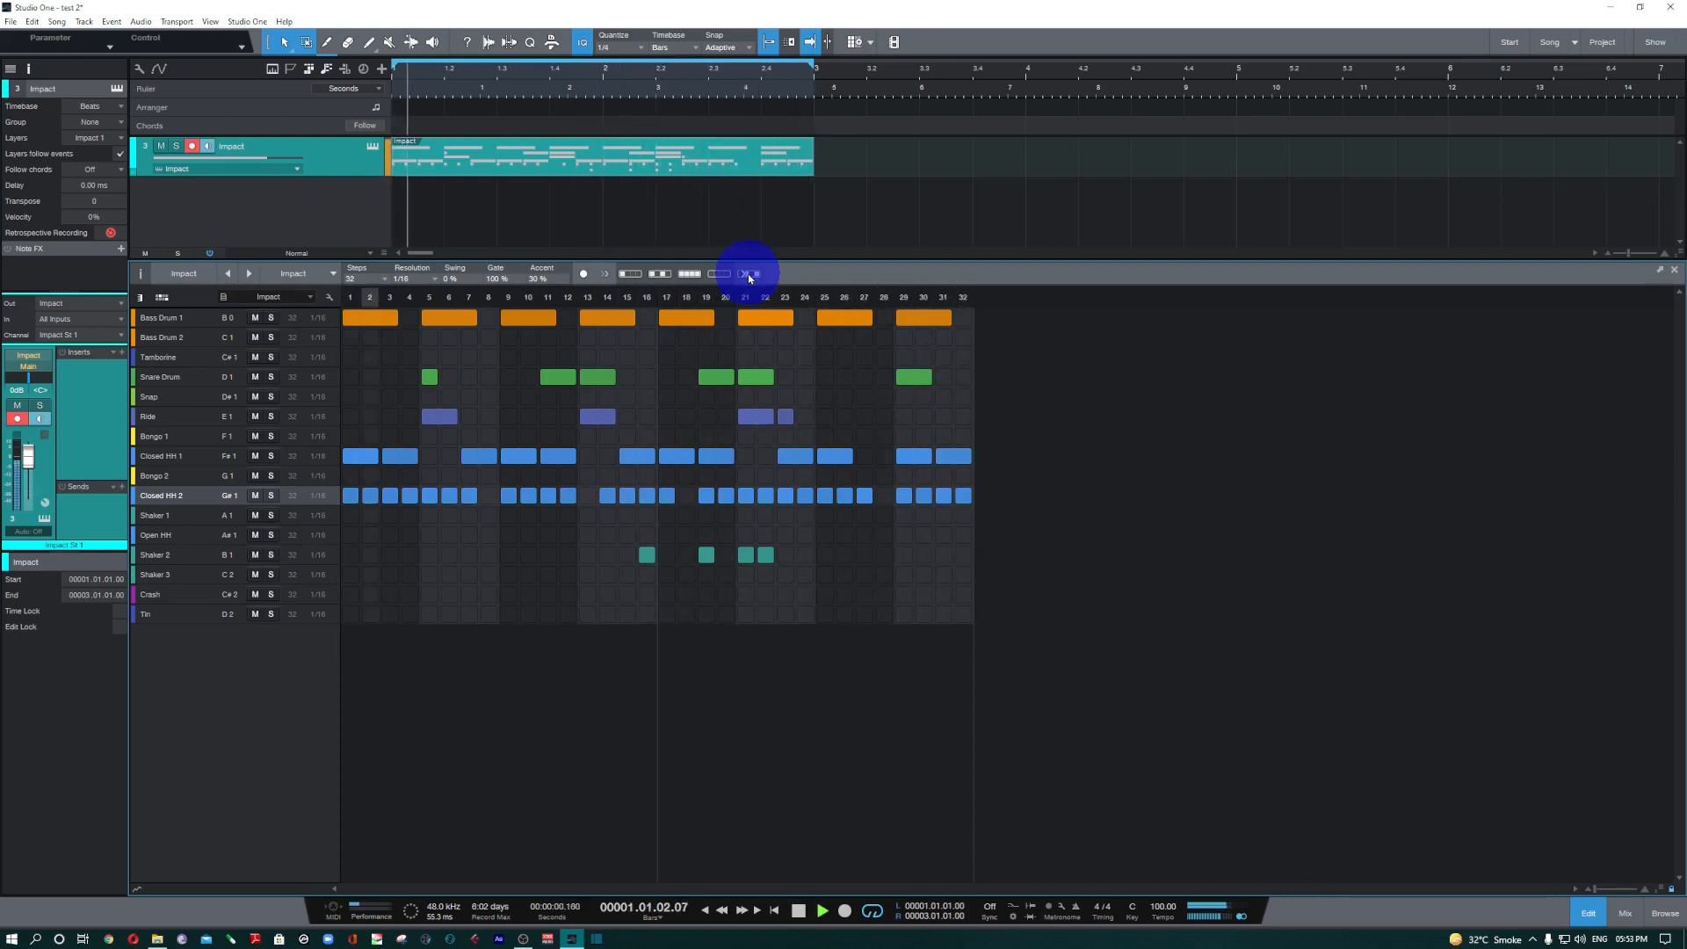
{"action": "left_click", "coordinate": [750, 279]}
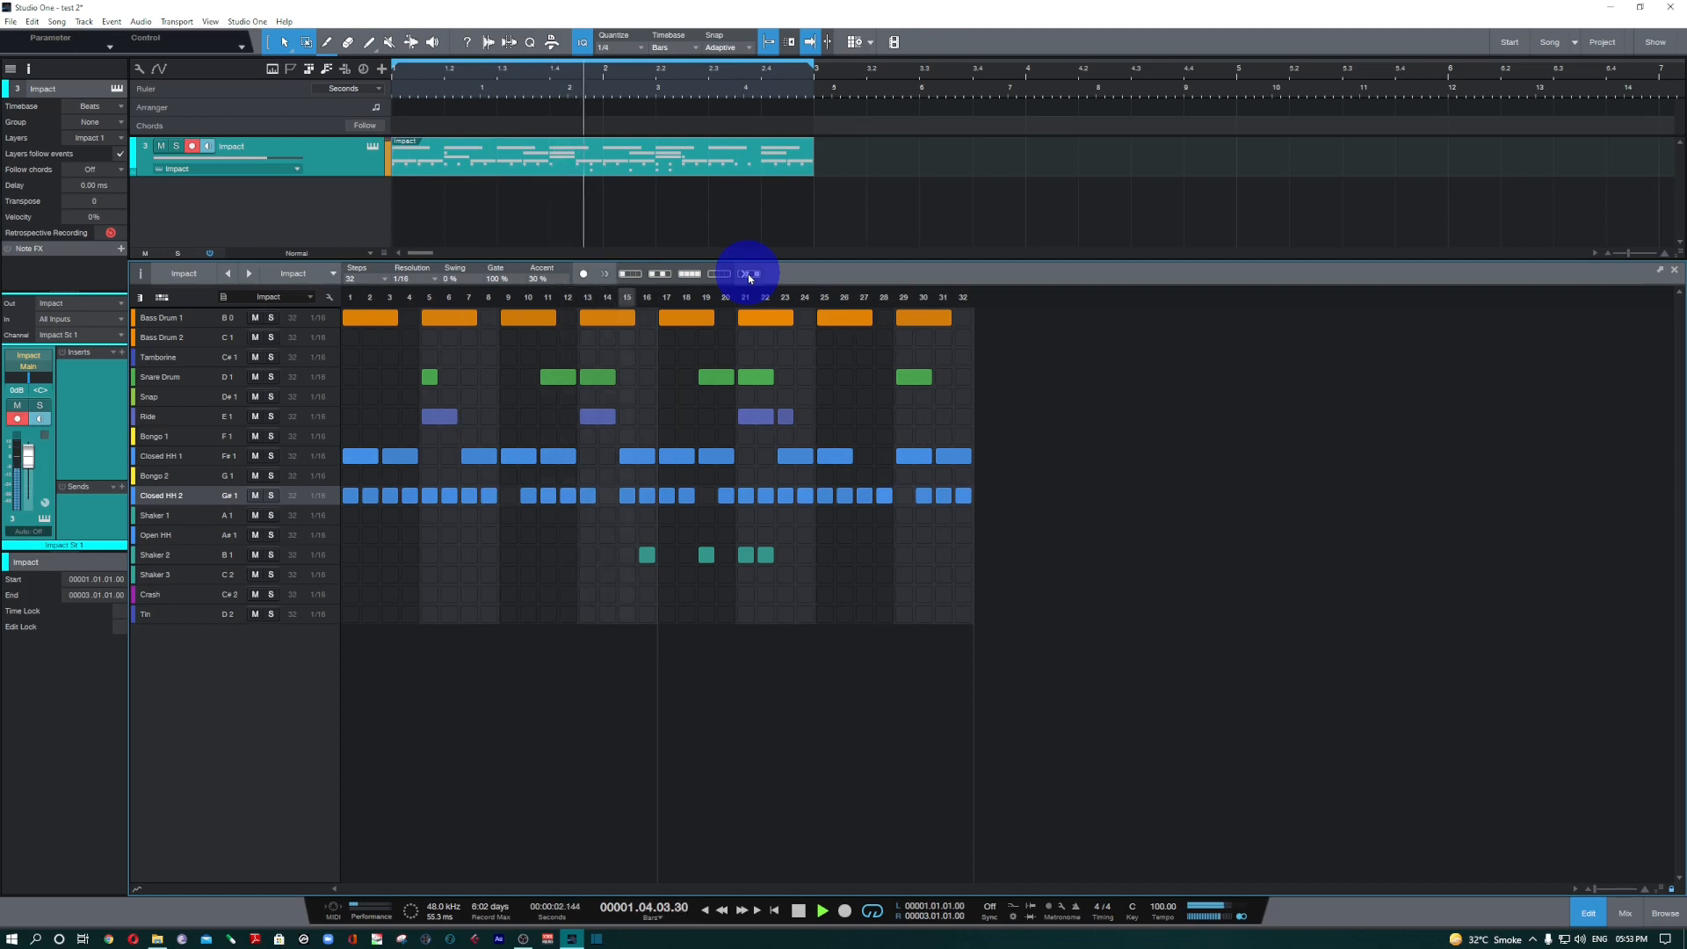
{"action": "left_click", "coordinate": [750, 278]}
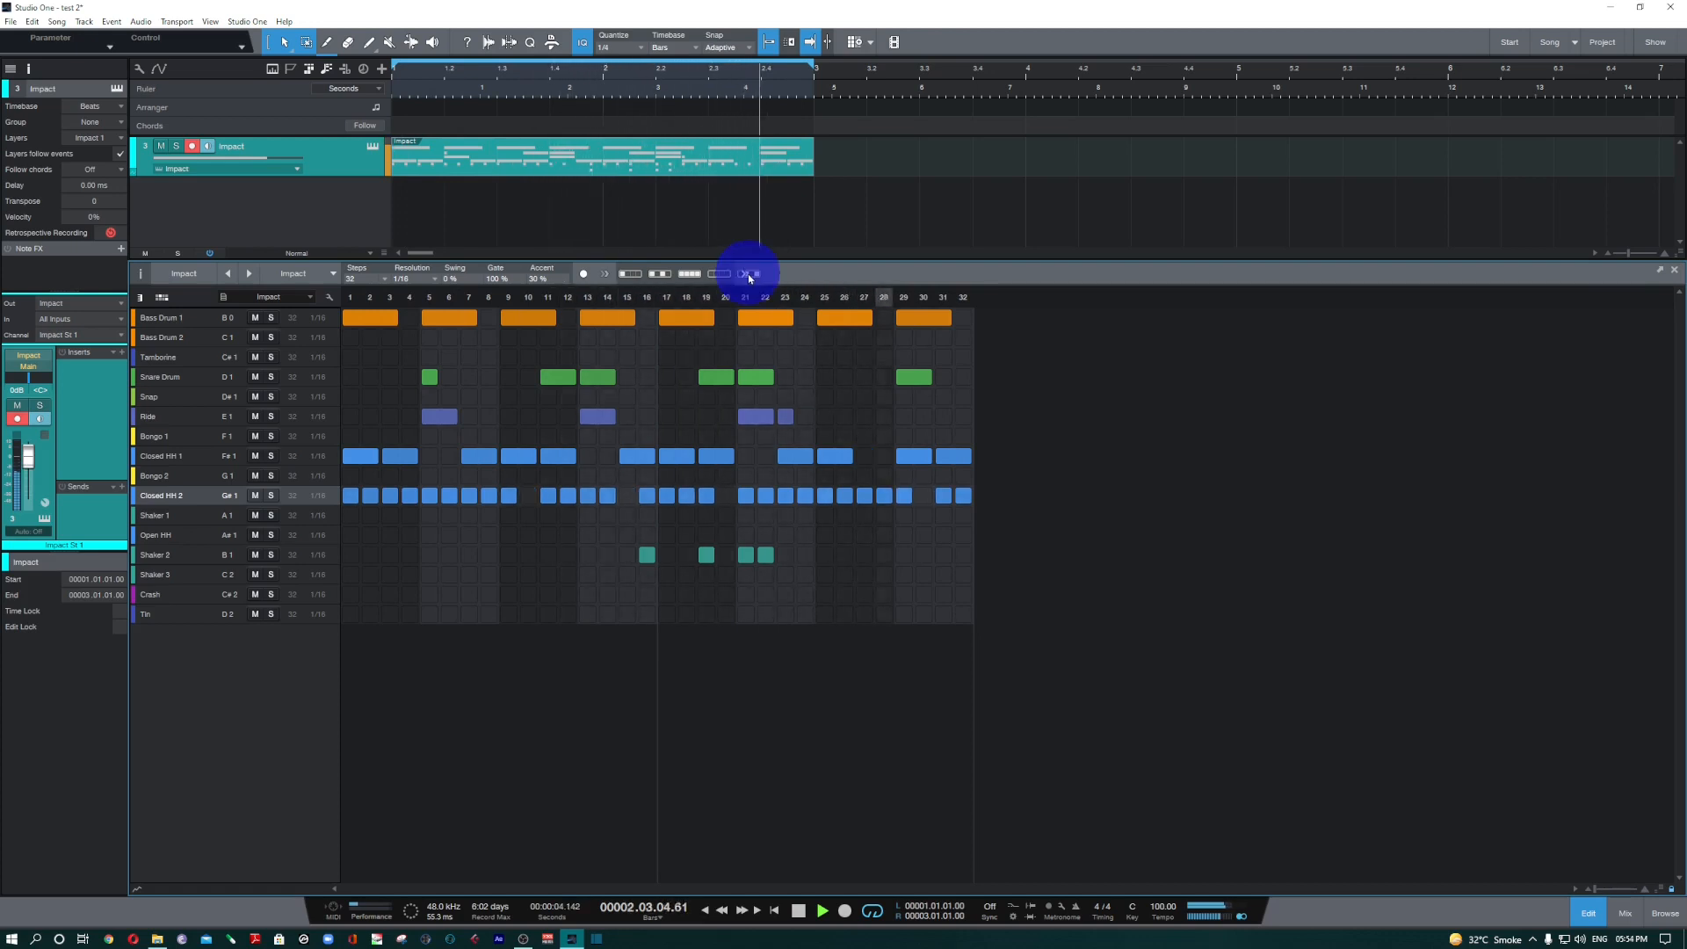
{"action": "left_click", "coordinate": [751, 278]}
{"action": "left_click", "coordinate": [750, 279]}
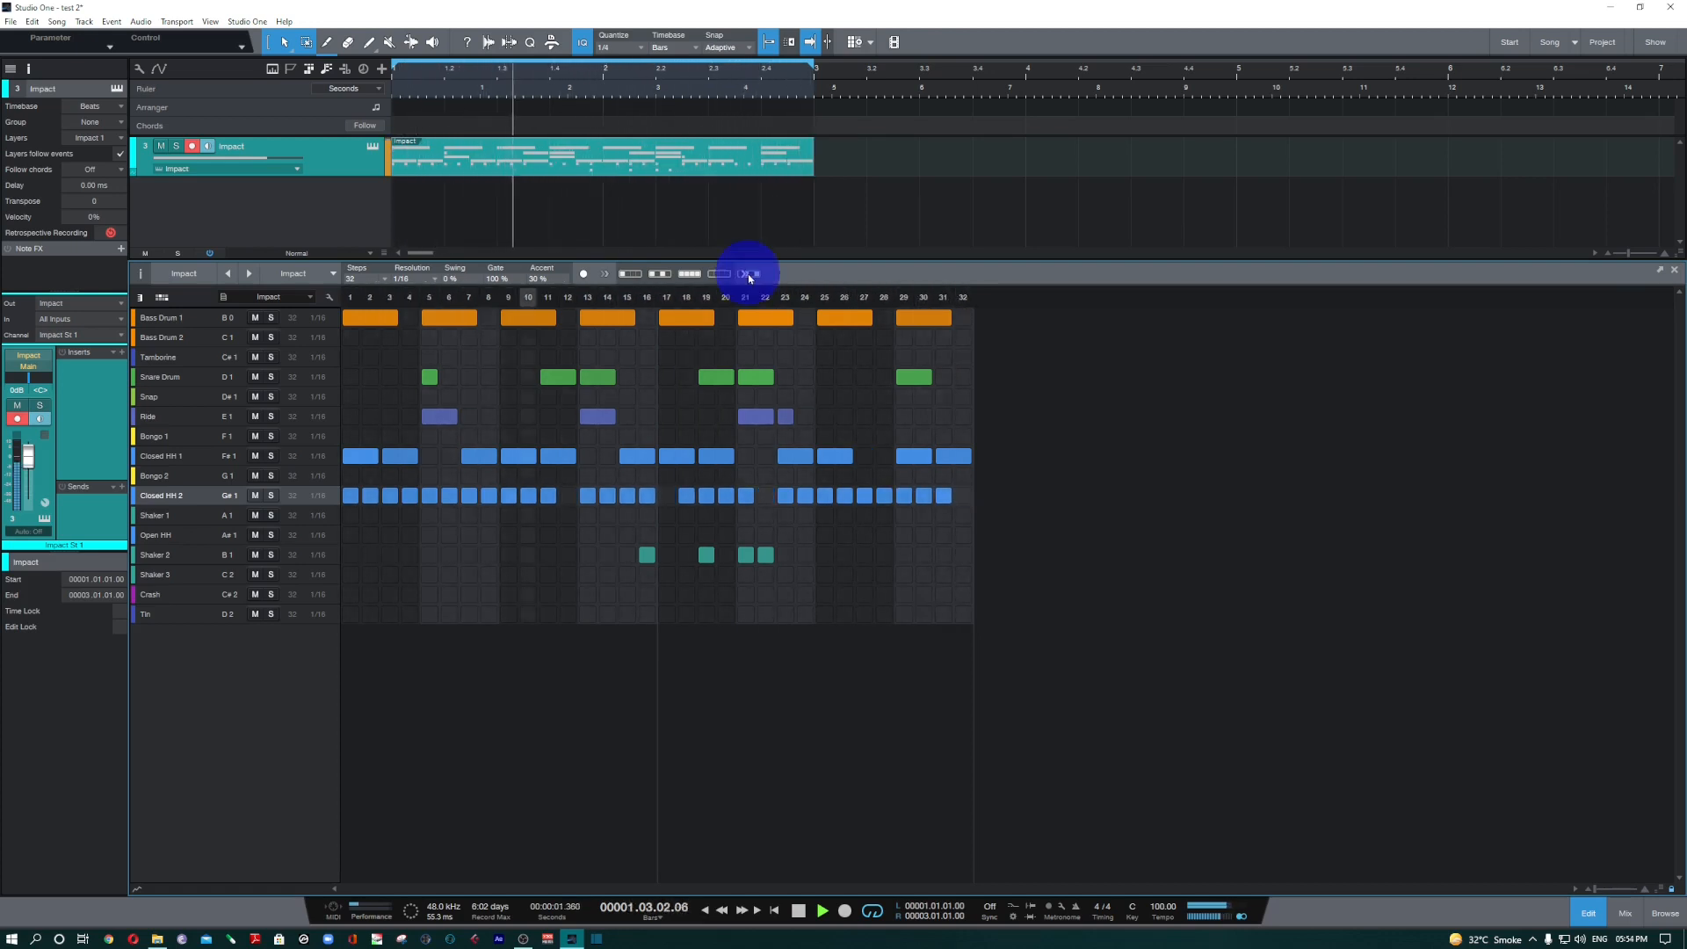
{"action": "left_click", "coordinate": [750, 279]}
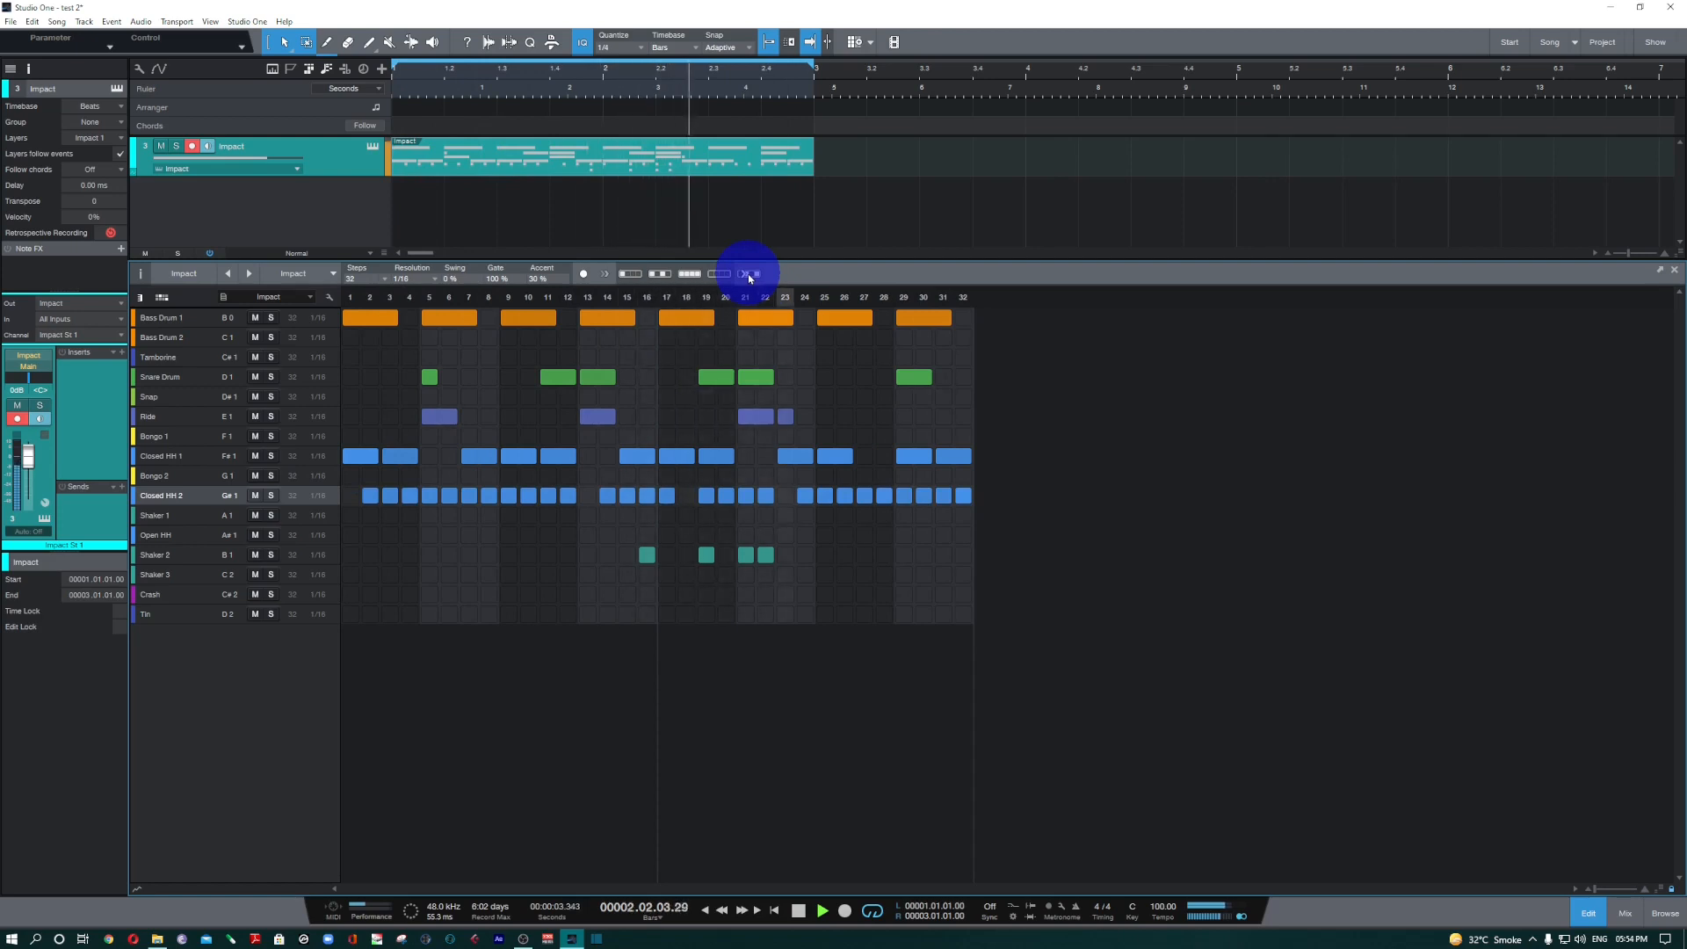
{"action": "left_click", "coordinate": [750, 278]}
Clear the Closed HH 2 lane, restore its notes, and fill every step of the lane.
{"action": "left_click", "coordinate": [719, 277]}
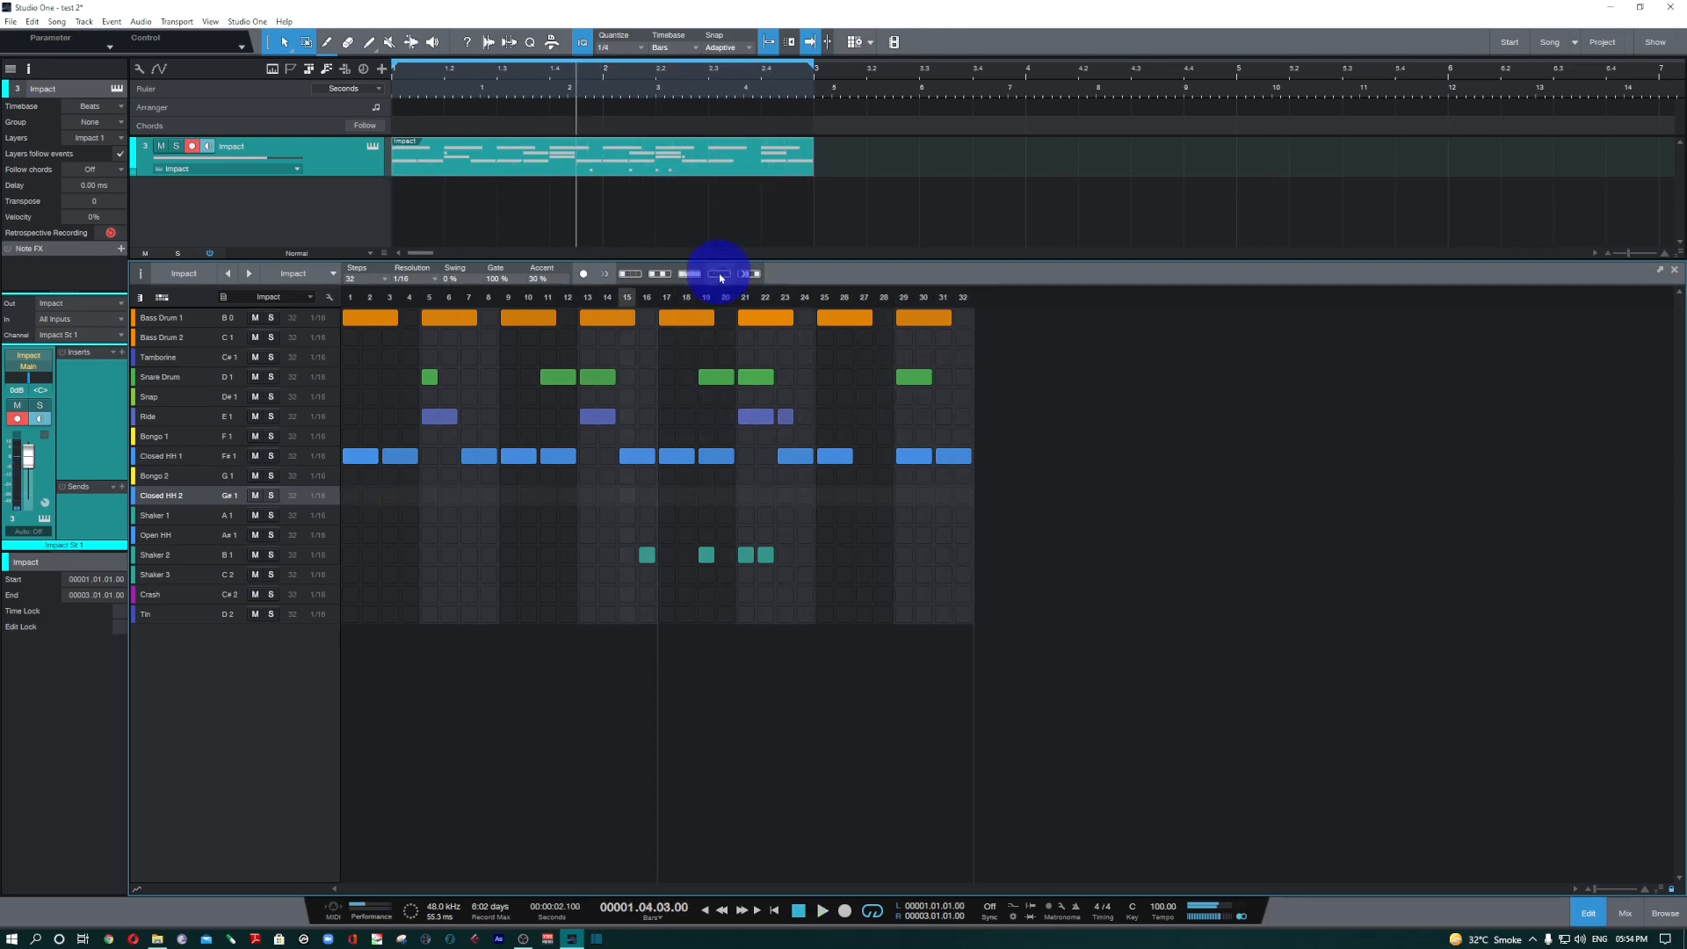
{"action": "left_click", "coordinate": [719, 277]}
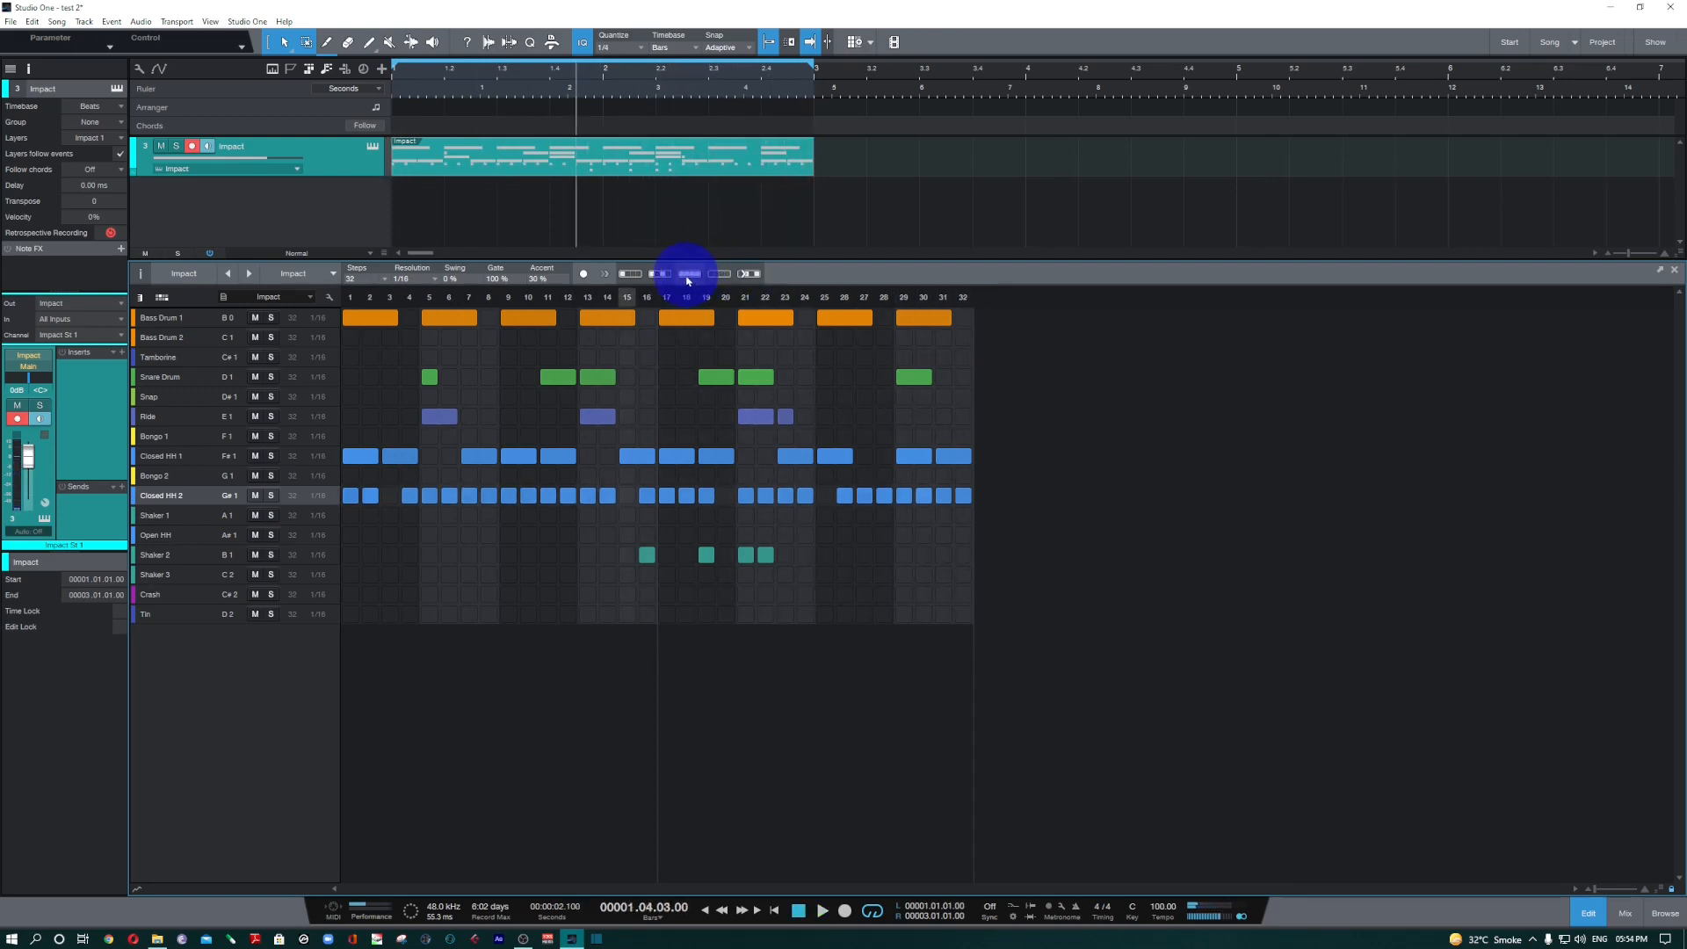
{"action": "left_click", "coordinate": [689, 277]}
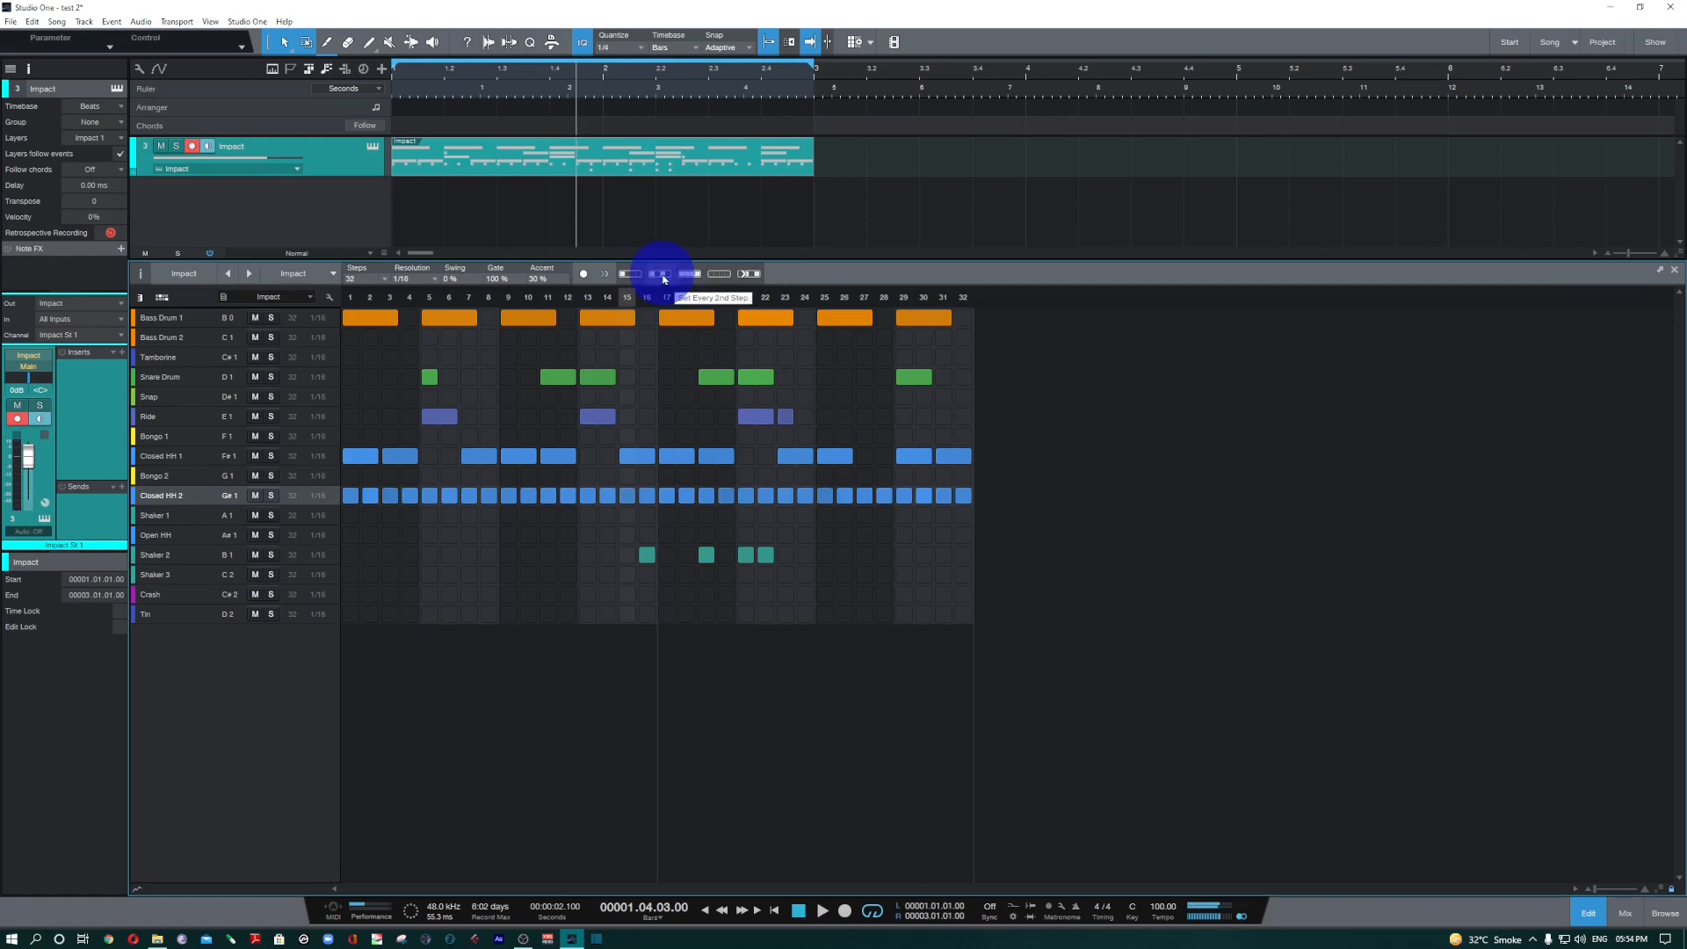
Alternate the Closed HH 2 lane between every 2nd and every 4th step during playback, ending on every 4th step.
{"action": "left_click", "coordinate": [660, 275]}
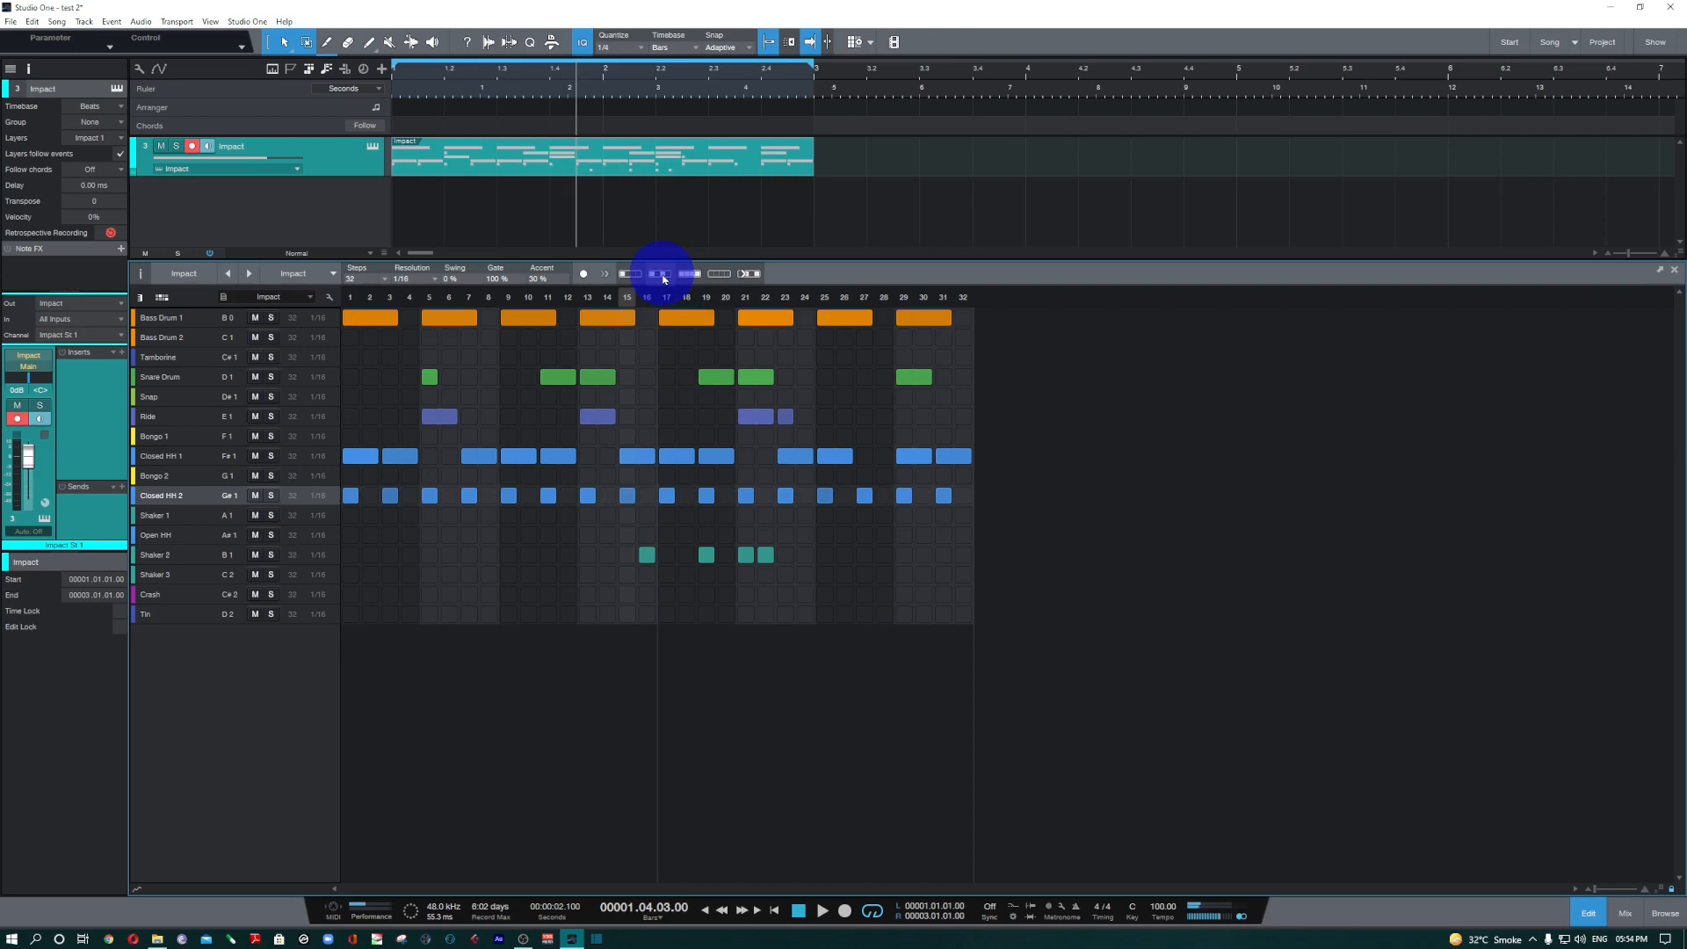
{"action": "left_click", "coordinate": [631, 277]}
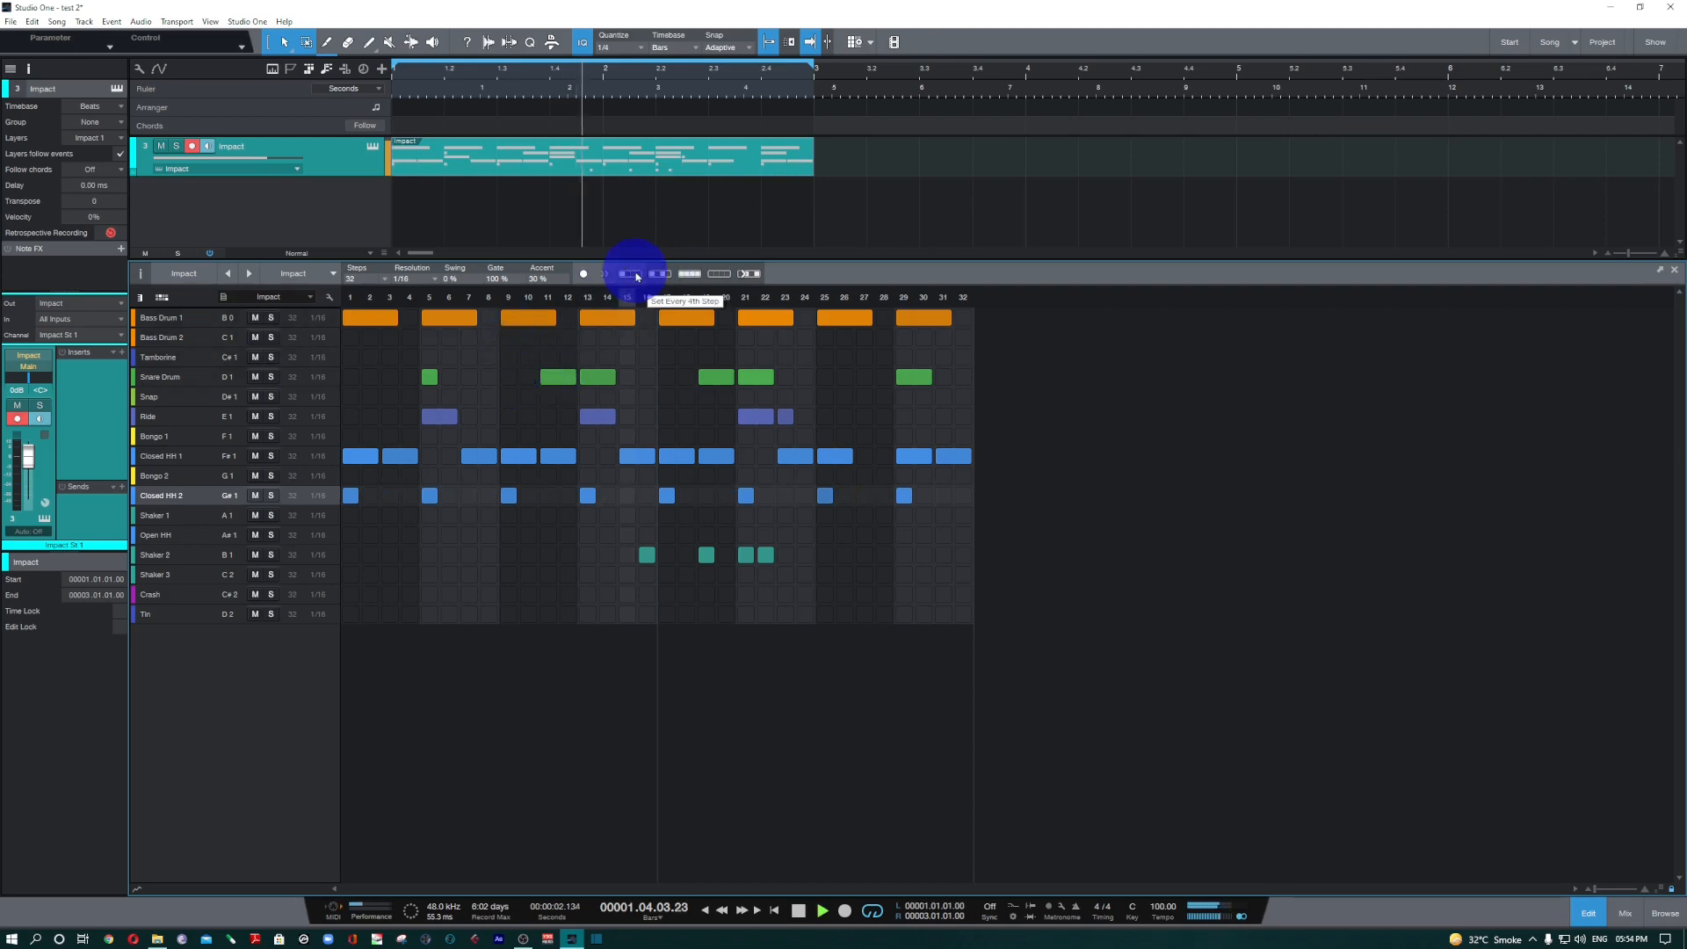
{"action": "key", "text": "space"}
{"action": "left_click", "coordinate": [660, 275]}
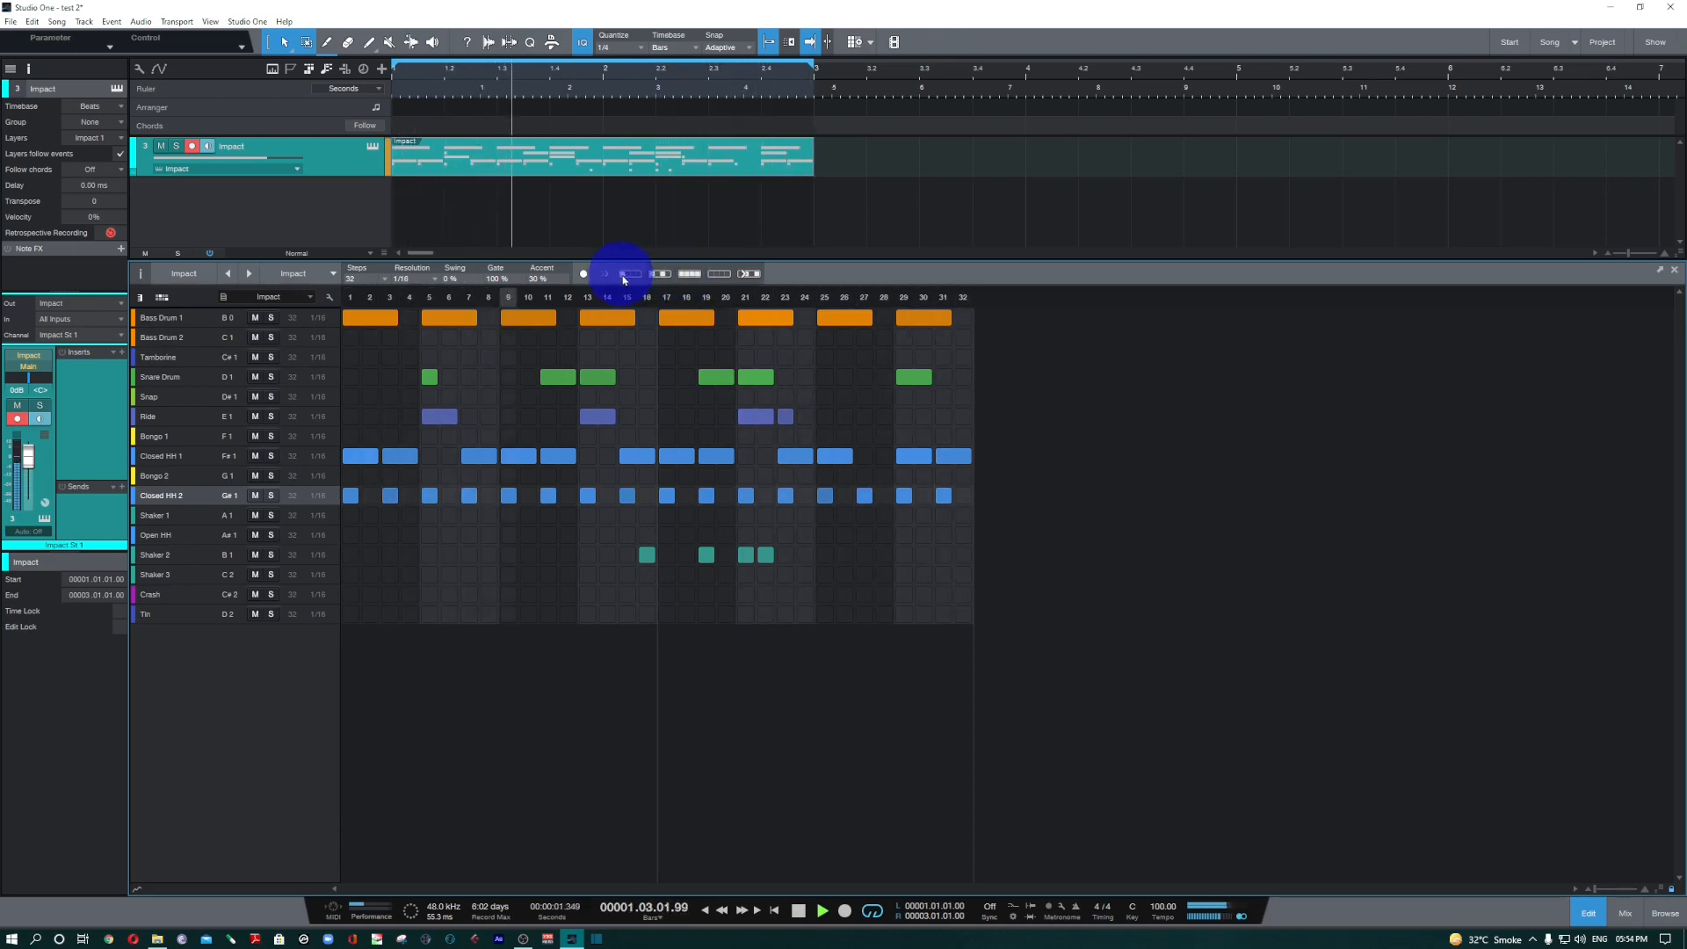
{"action": "left_click", "coordinate": [633, 276]}
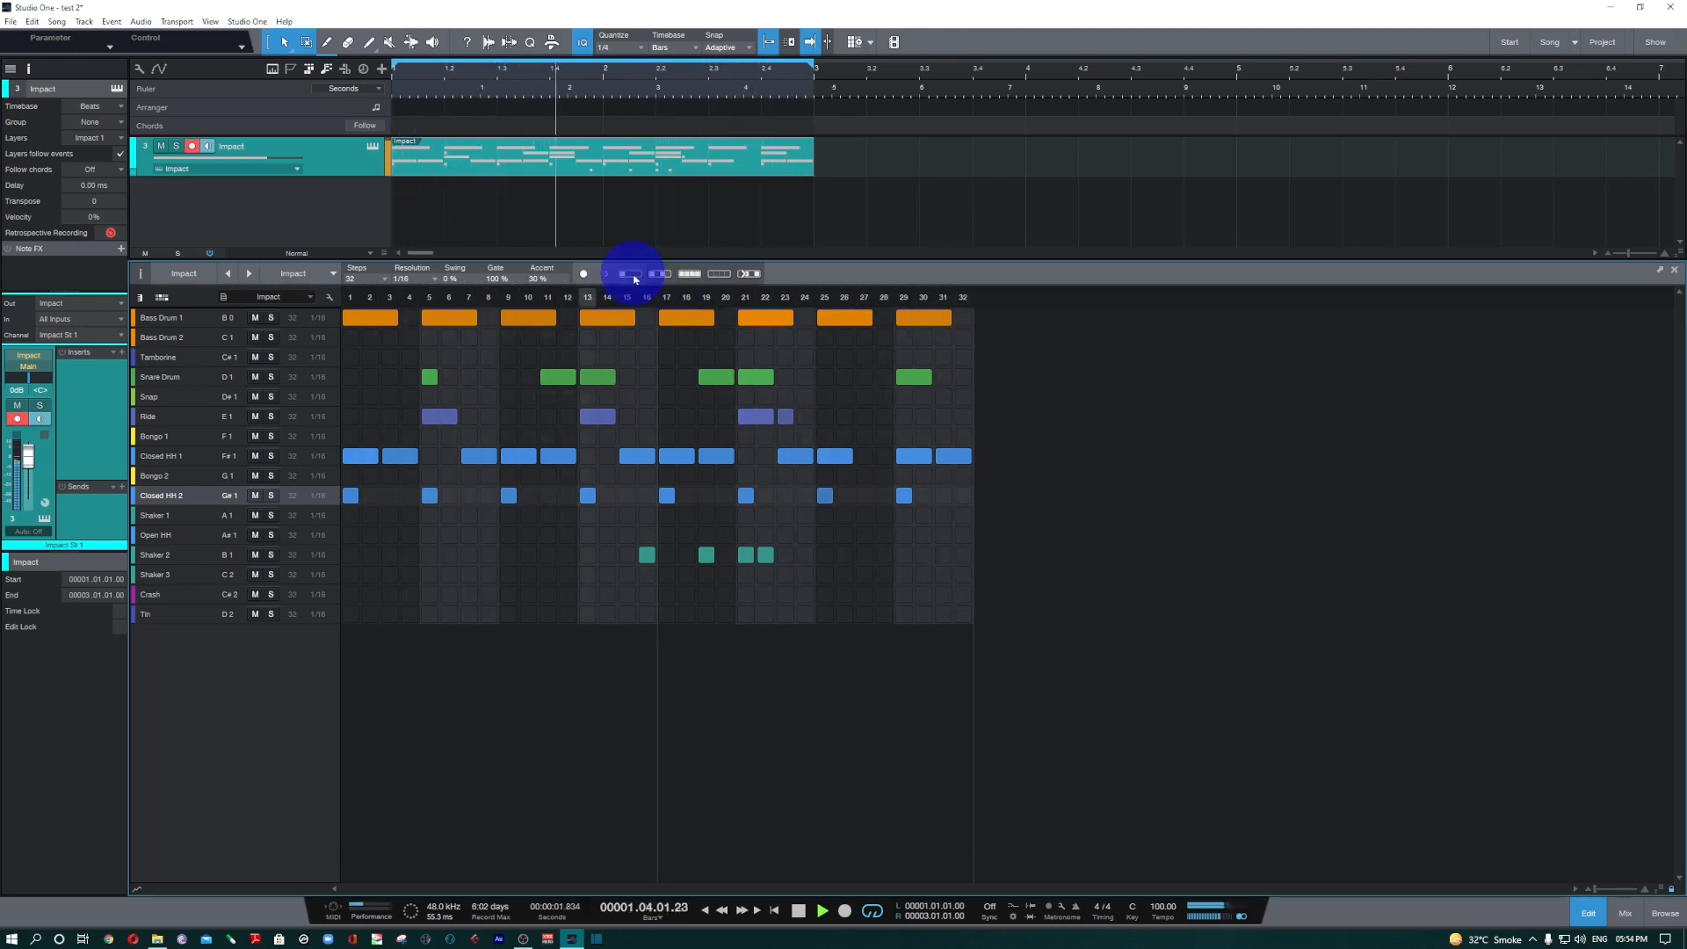
Cycle the Closed HH 2 lane through every step, cleared and every 4th step, ending with notes on every 2nd step.
{"action": "left_click", "coordinate": [694, 275]}
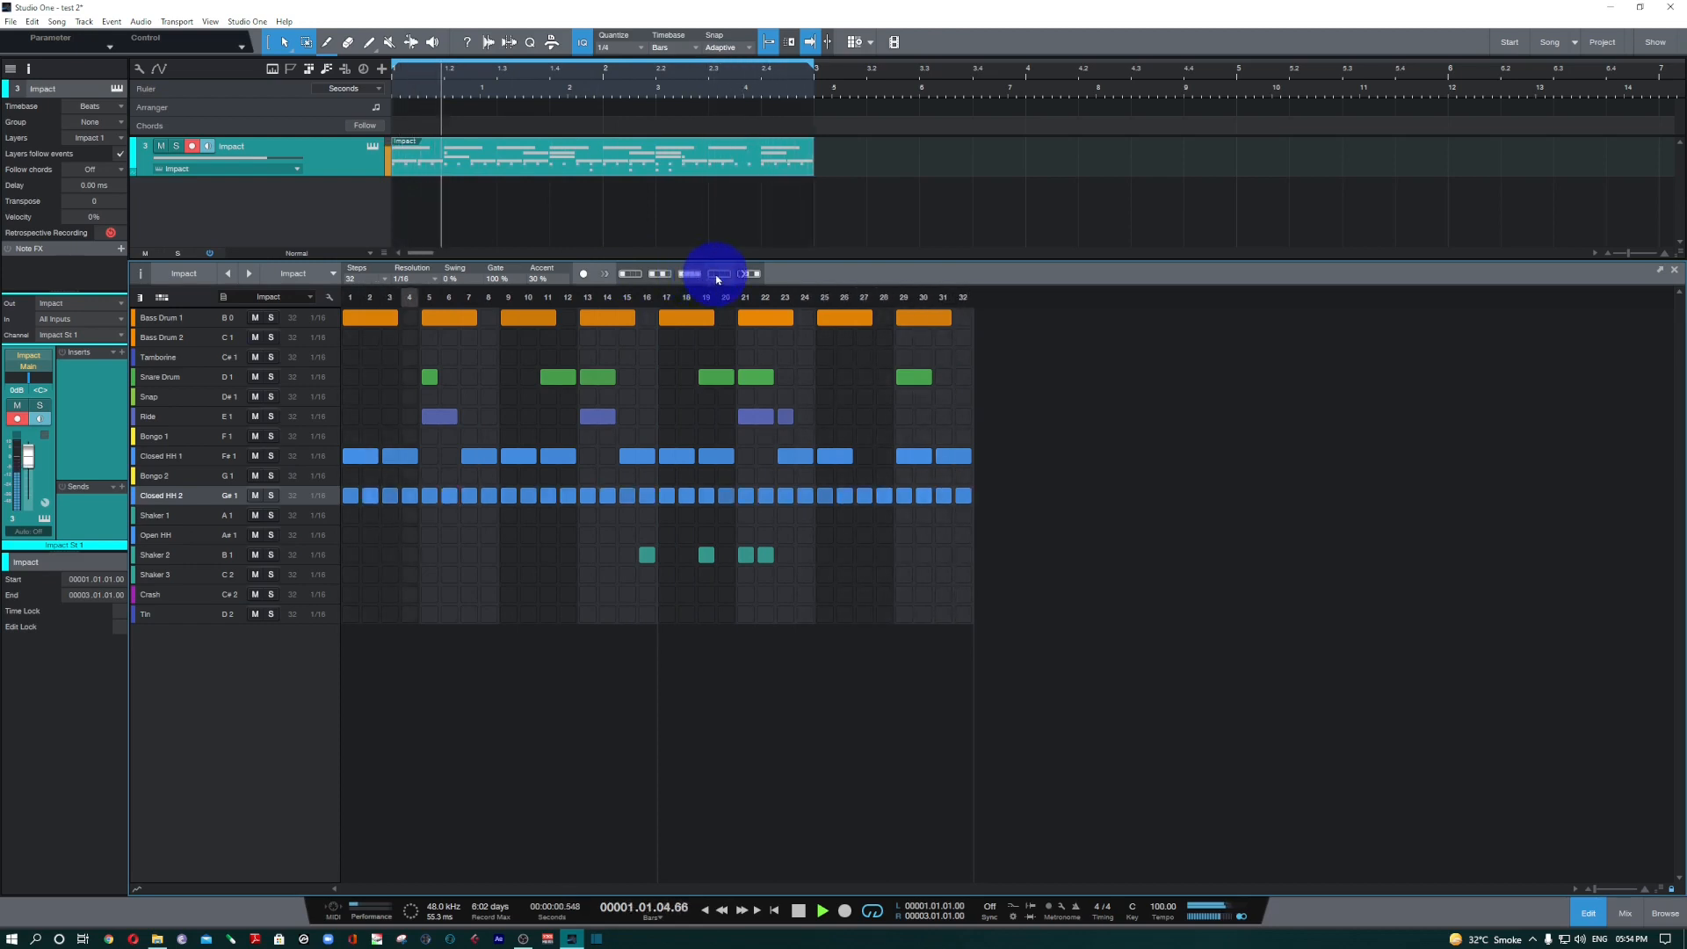
{"action": "left_click", "coordinate": [718, 278]}
{"action": "left_click", "coordinate": [635, 277]}
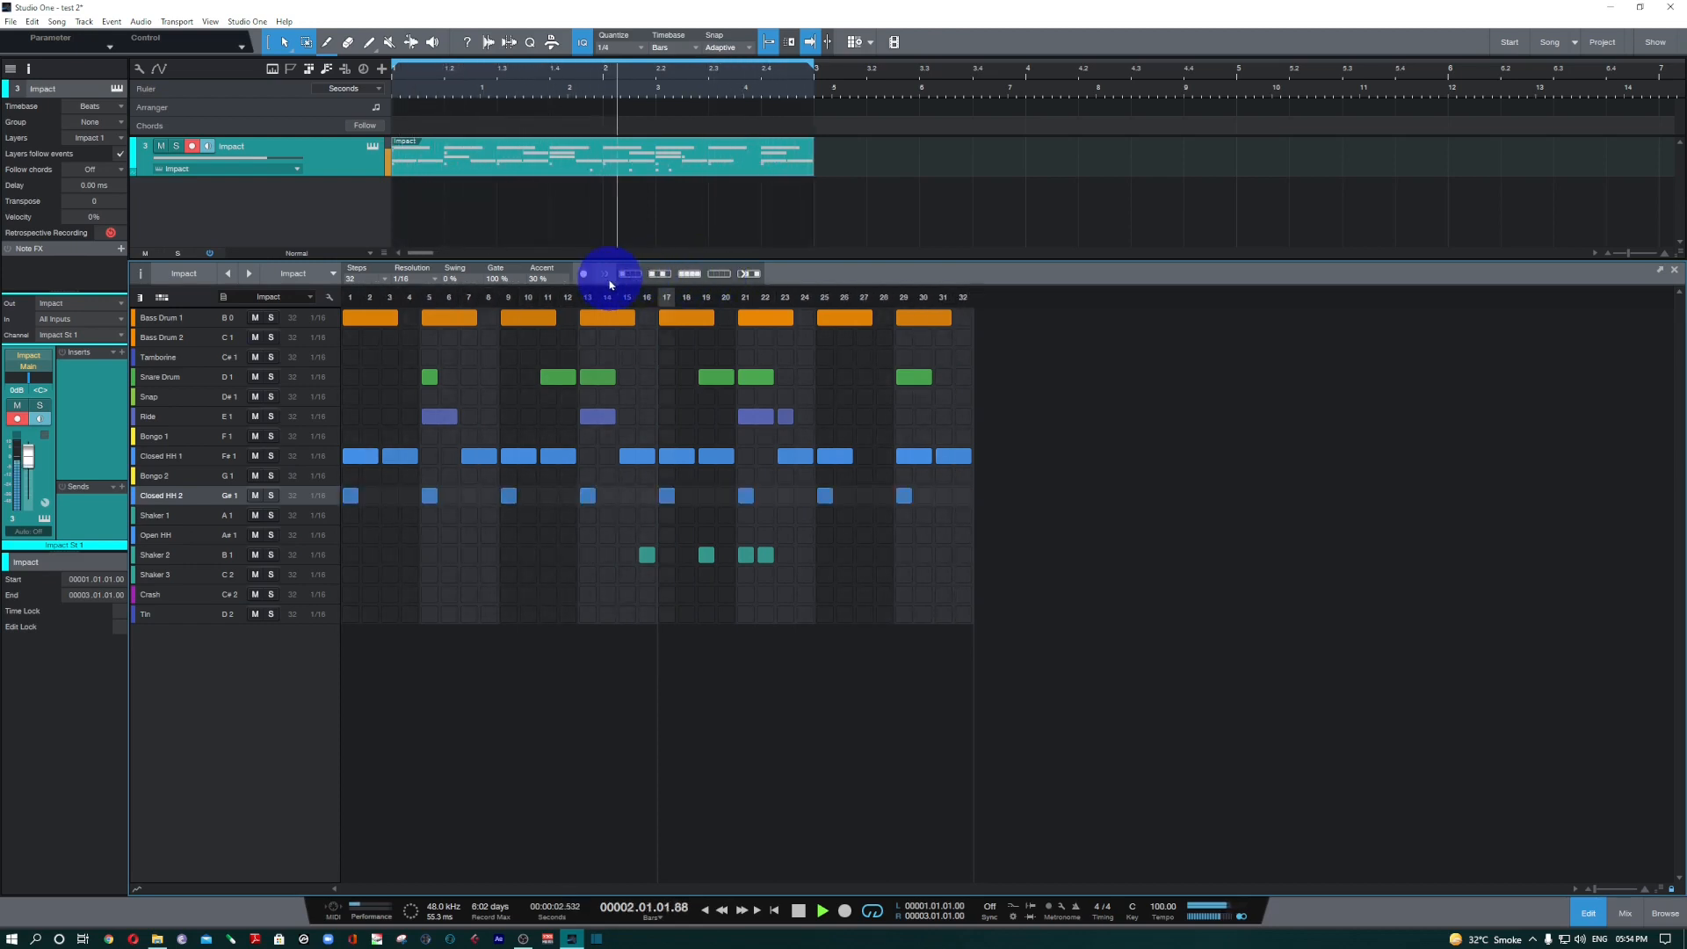
{"action": "left_click", "coordinate": [655, 275]}
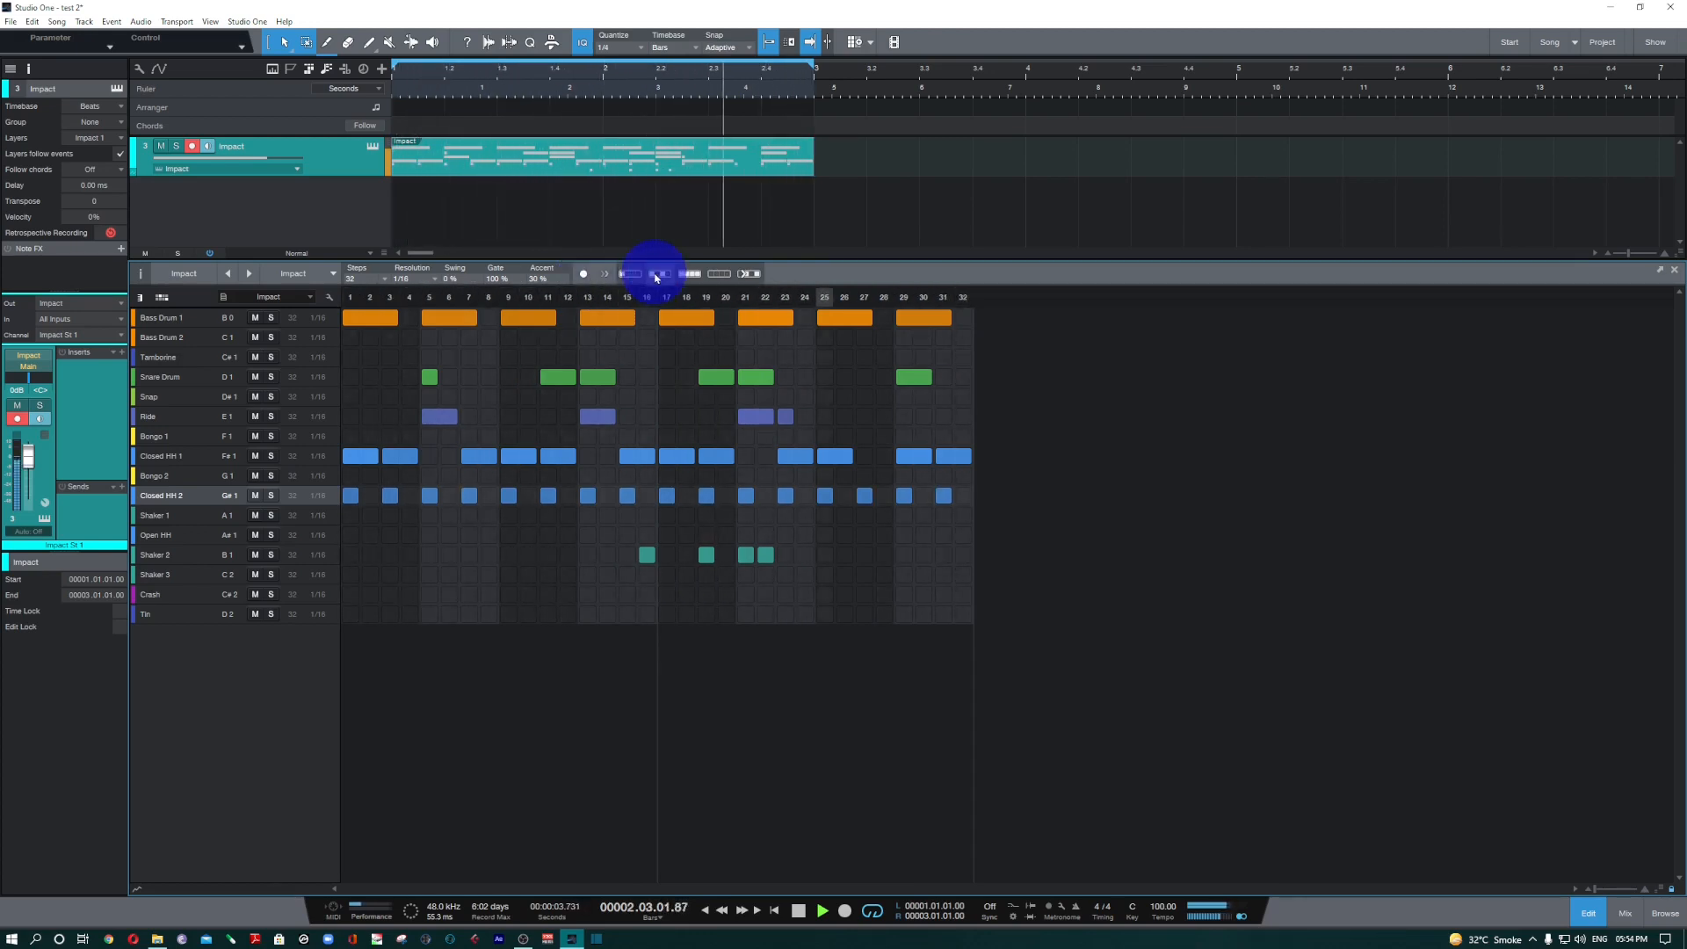
Enable step recording from step 1 of the pattern and record a one-step Snap note at step 1.
{"action": "left_click", "coordinate": [582, 274]}
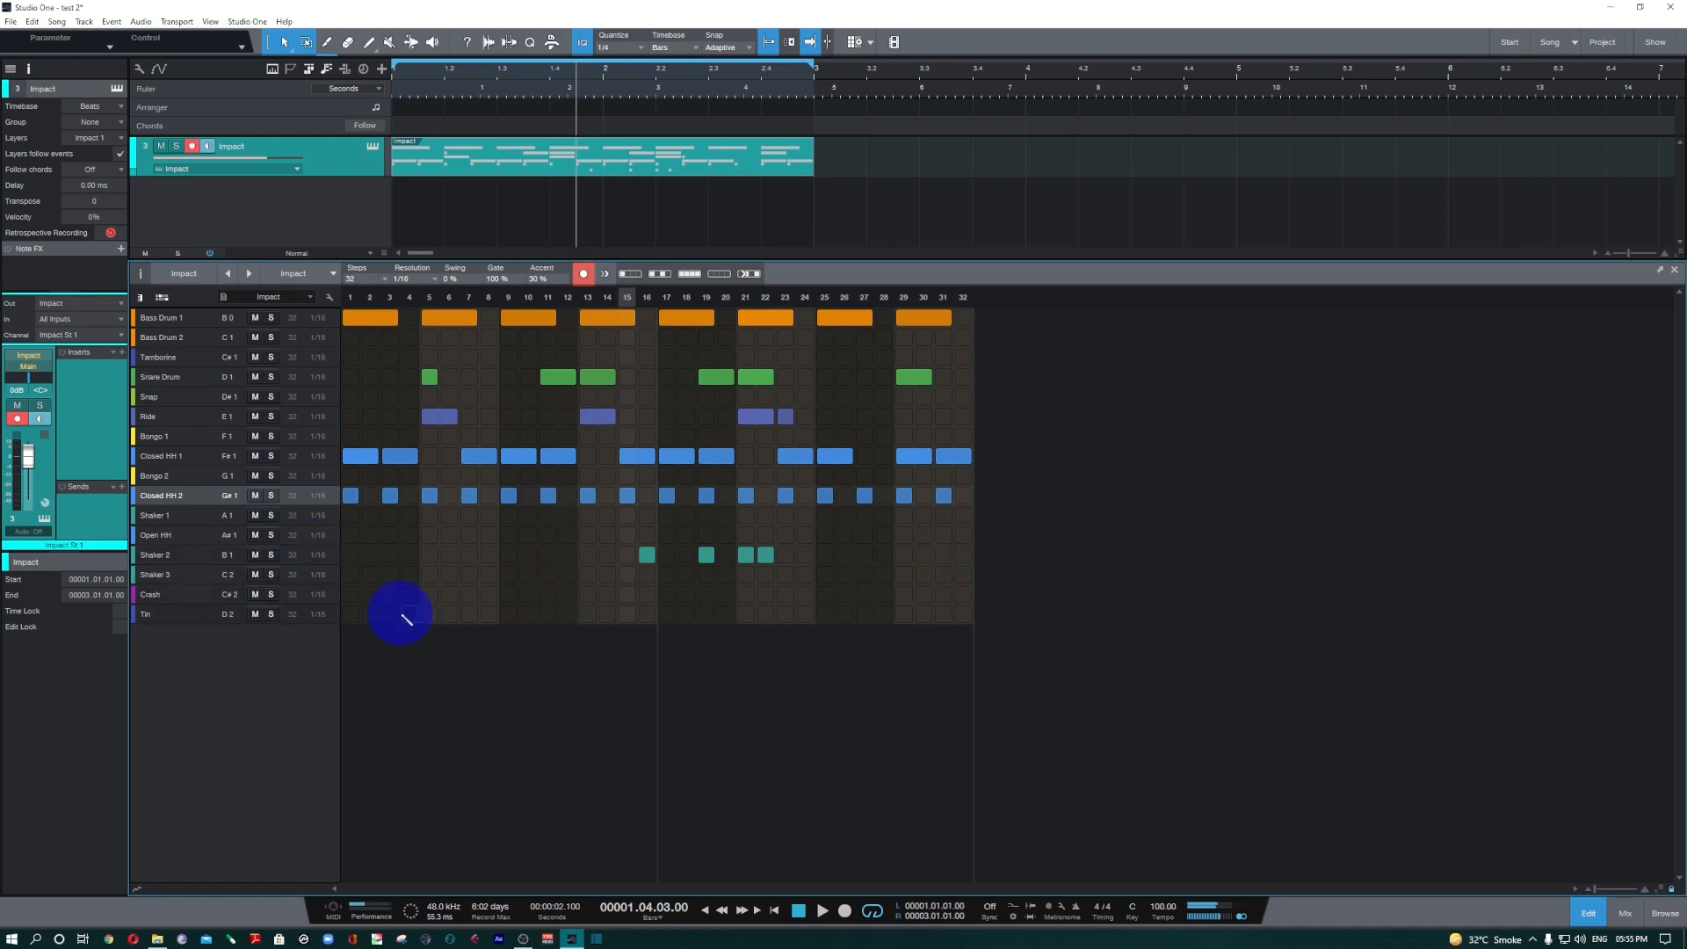
{"action": "left_click", "coordinate": [348, 298]}
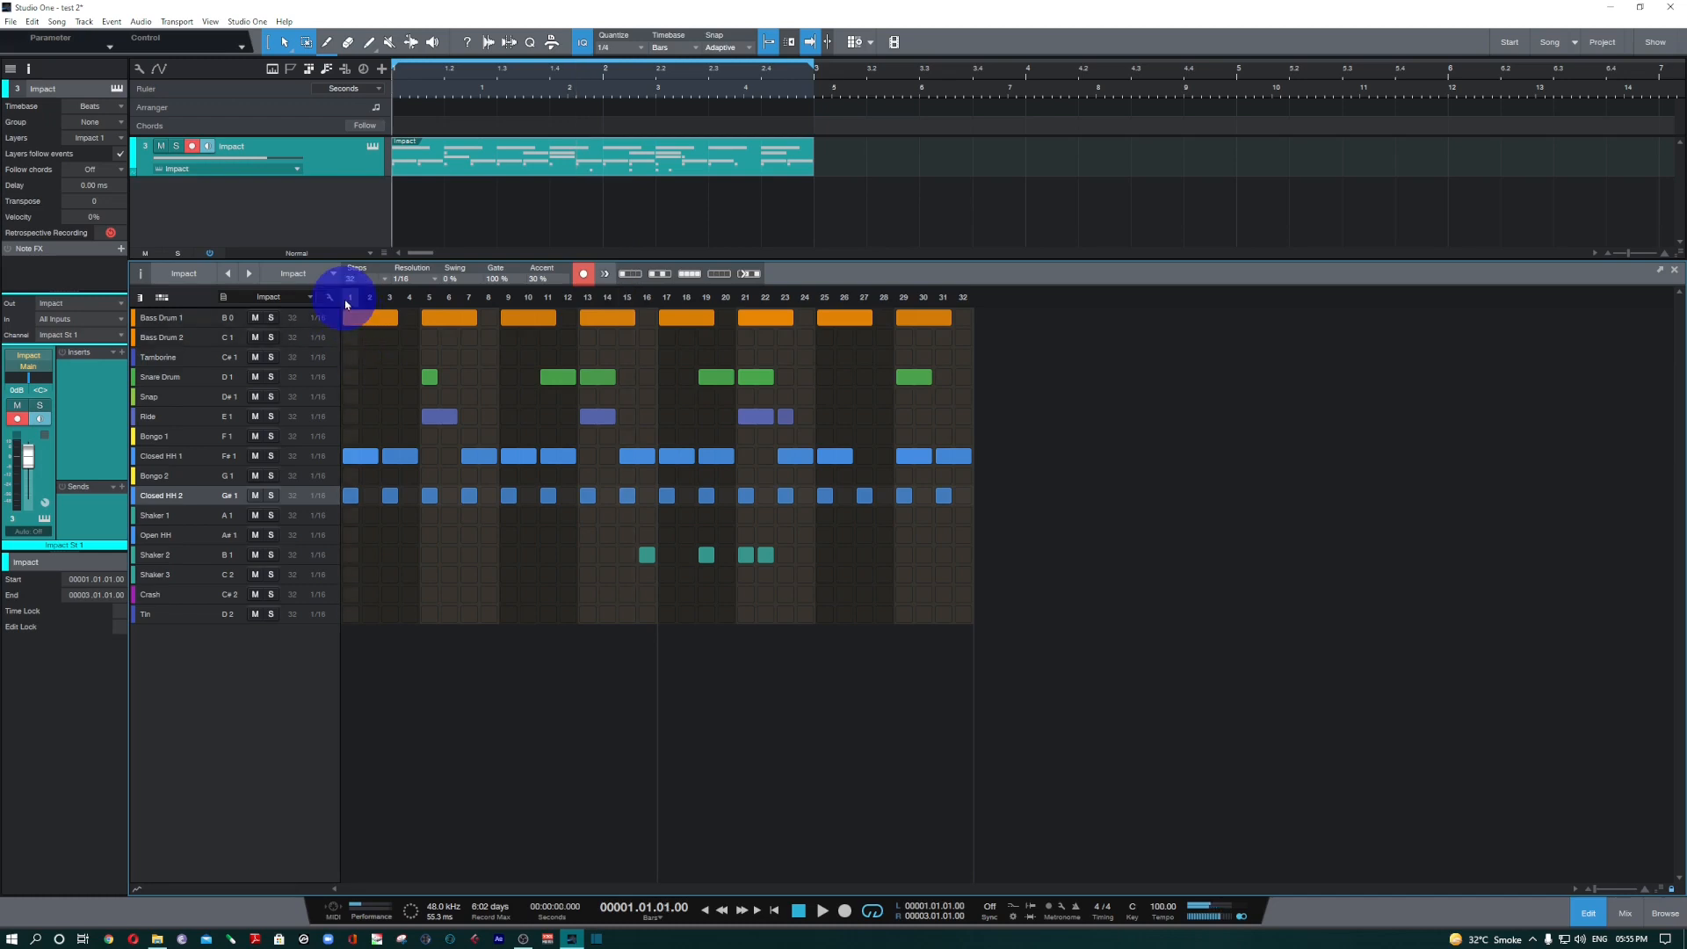
{"action": "left_click", "coordinate": [187, 402]}
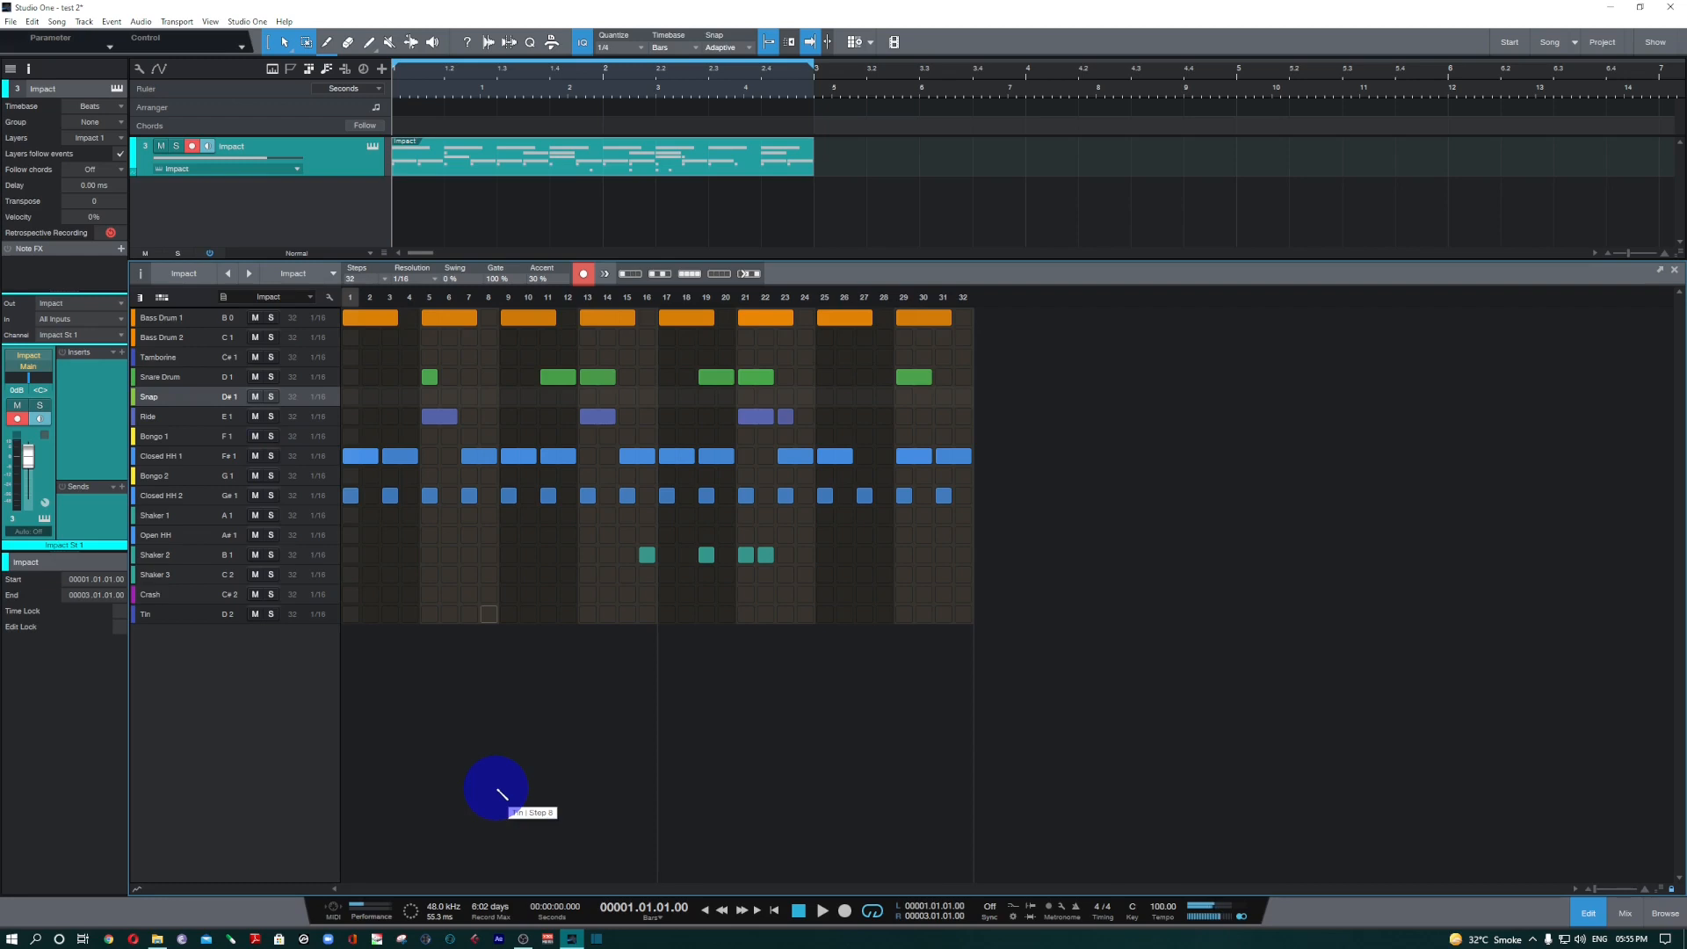
{"action": "key", "text": "space"}
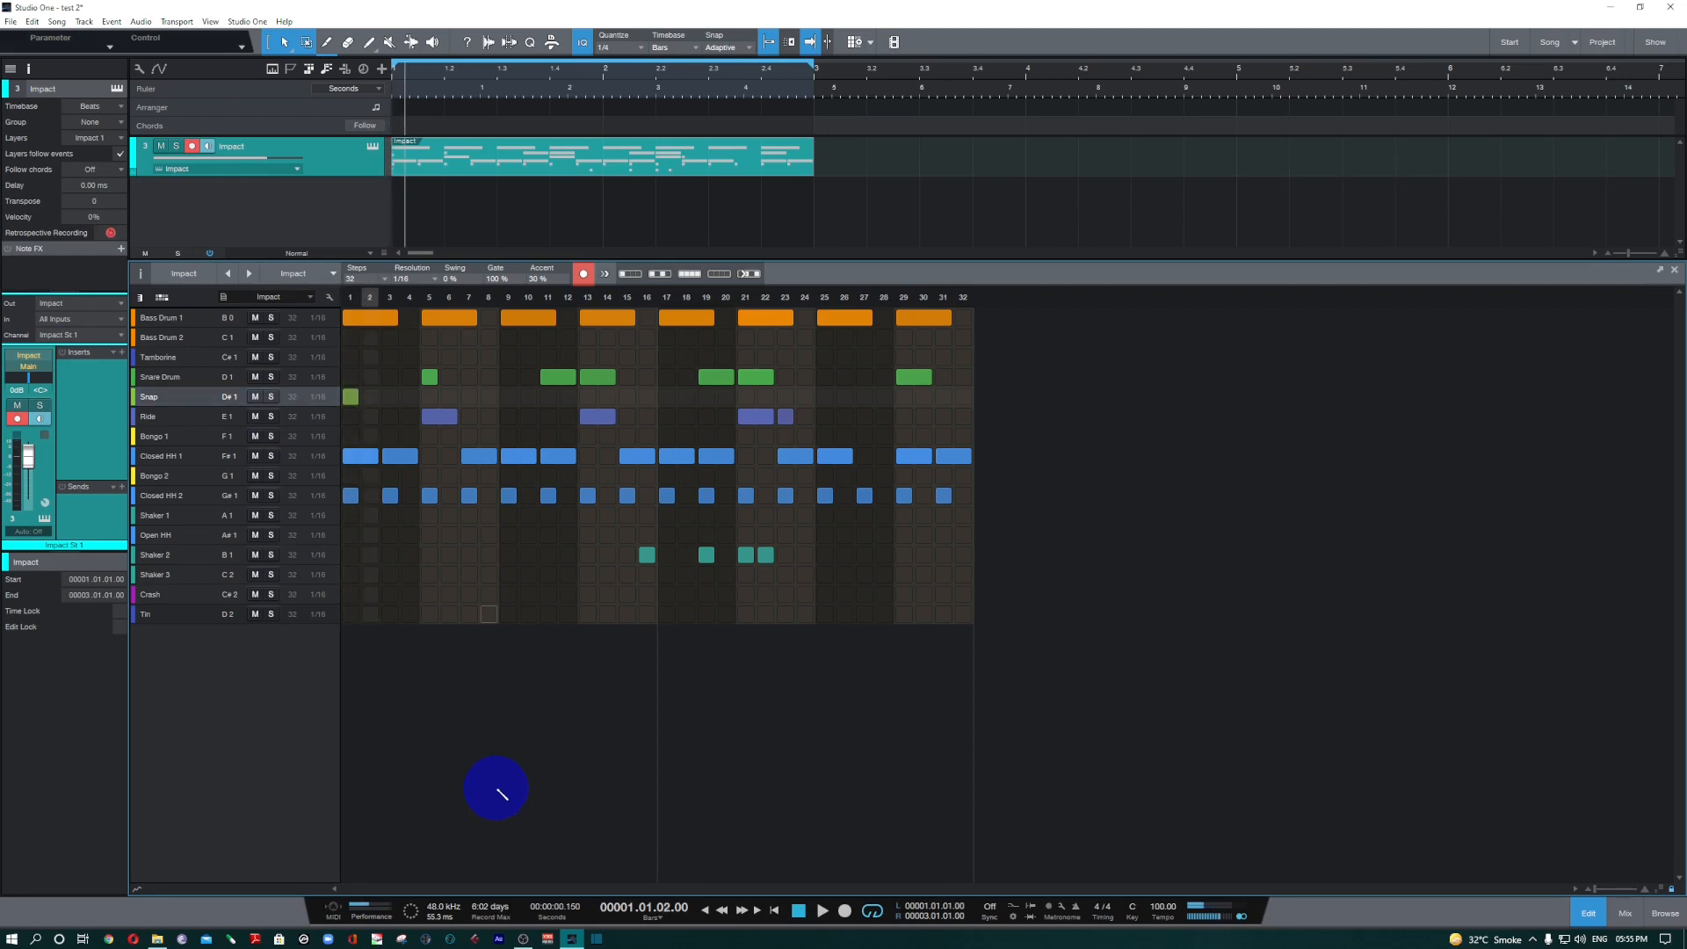
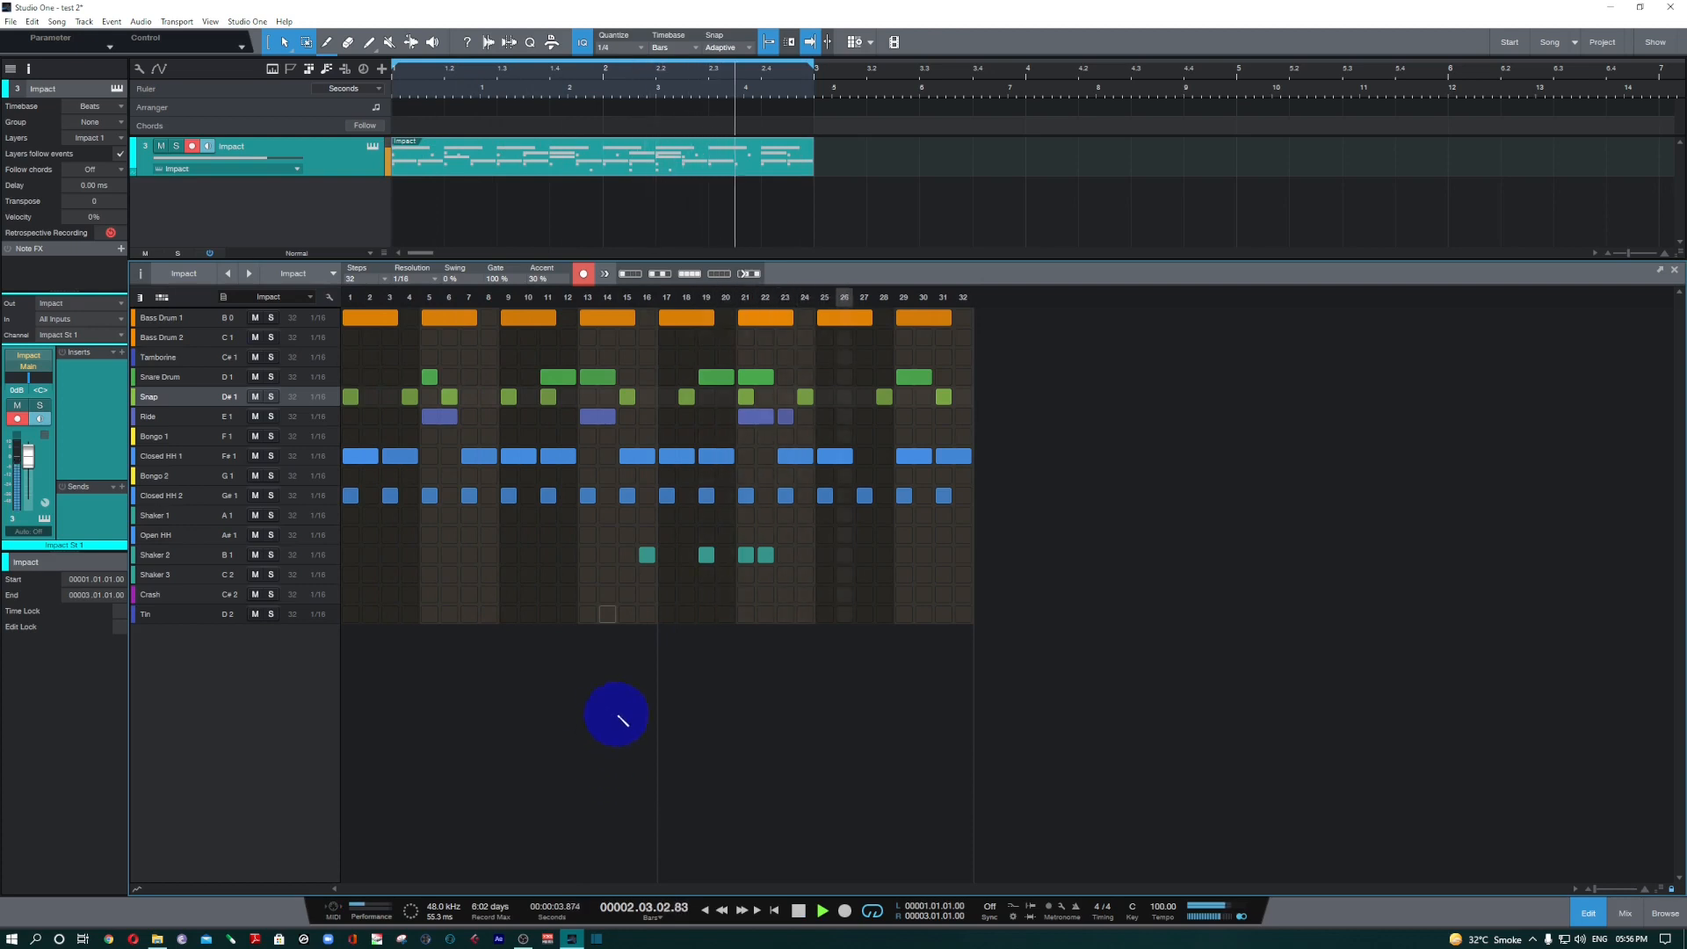
Stop playback, turn off step recording, and show an enlarged automation lane beneath the pattern grid.
{"action": "left_click", "coordinate": [538, 606]}
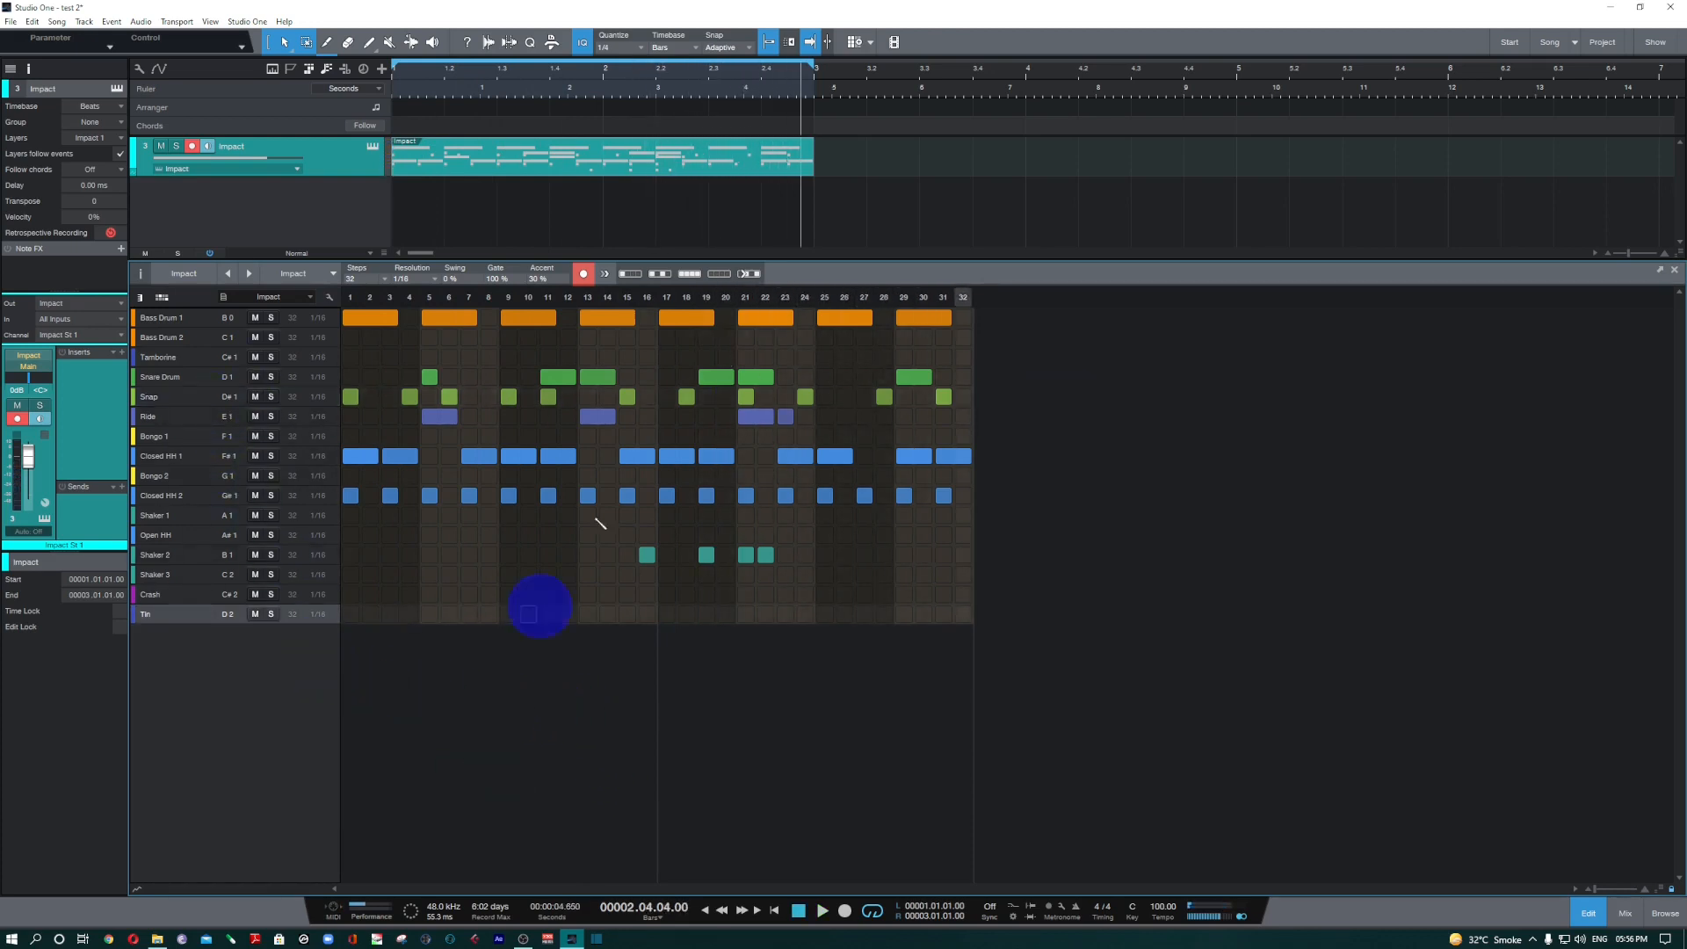
{"action": "left_click", "coordinate": [585, 278]}
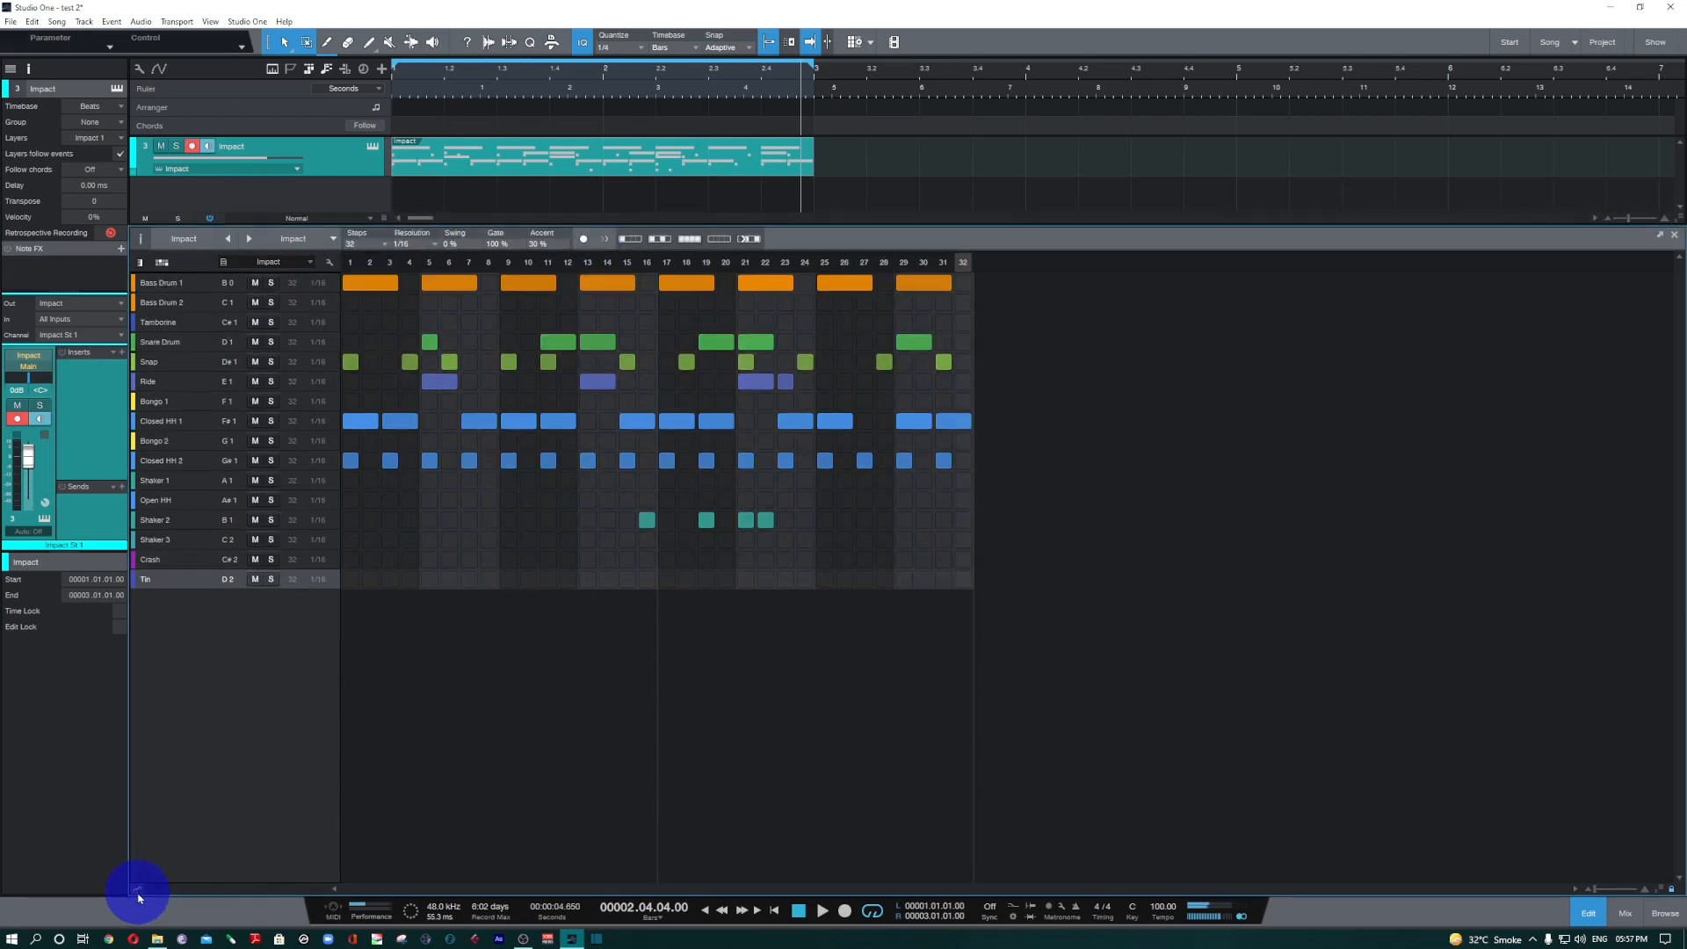
{"action": "left_click", "coordinate": [137, 893]}
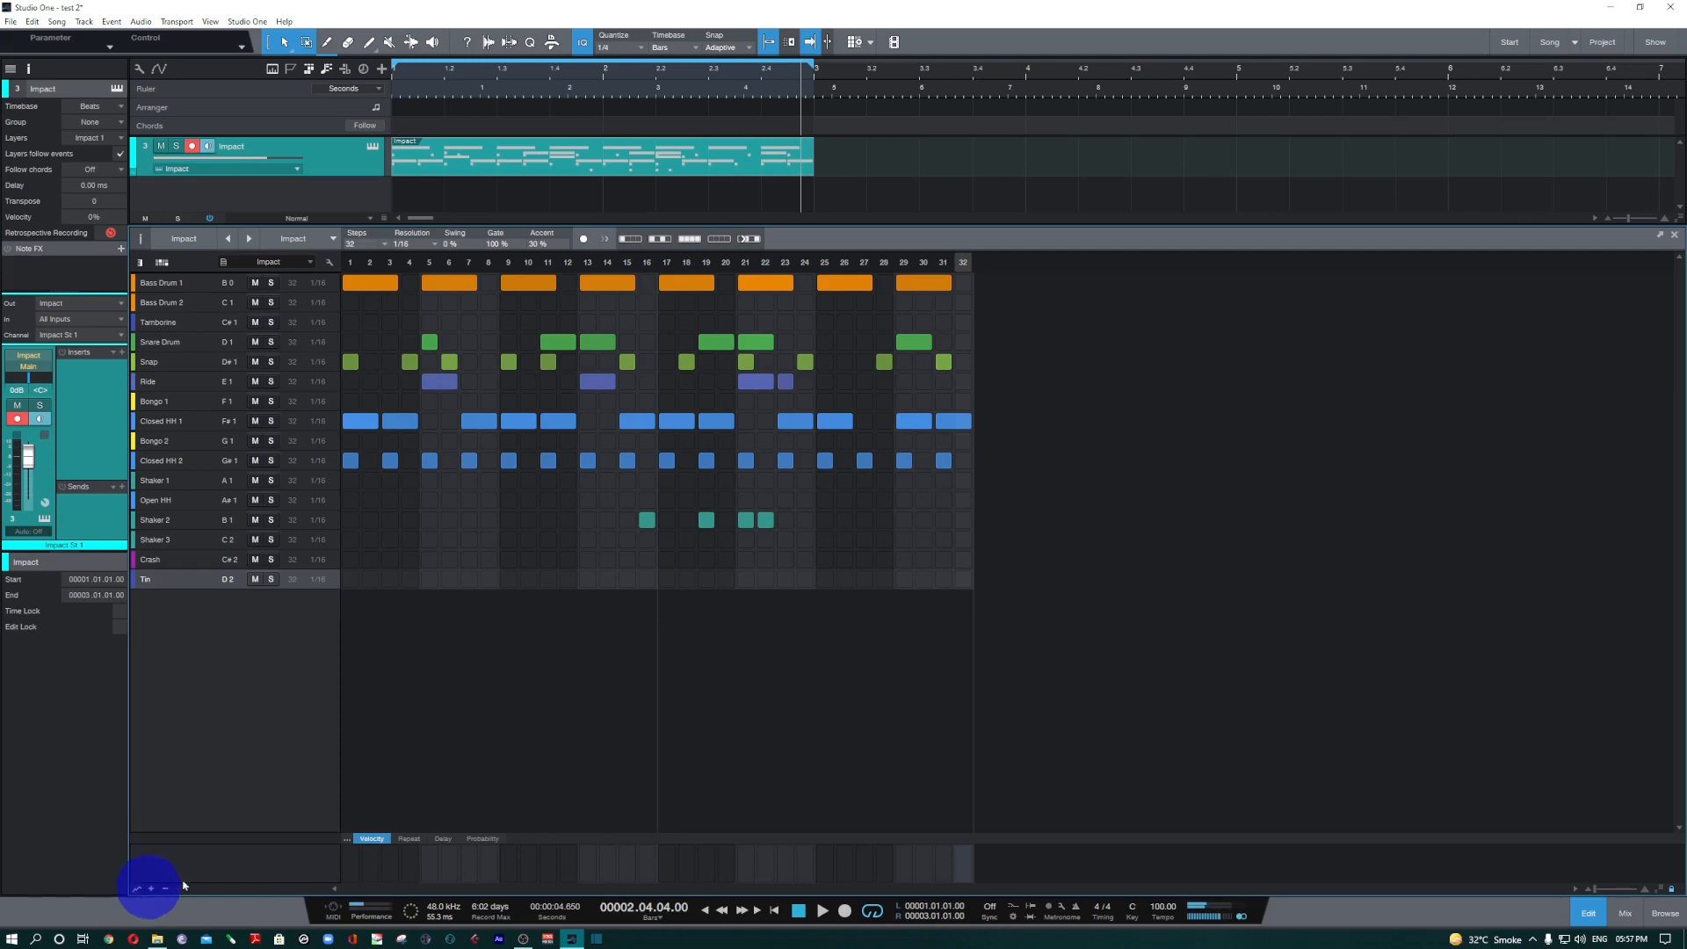
{"action": "left_click_drag", "start_coordinate": [538, 838], "coordinate": [540, 731]}
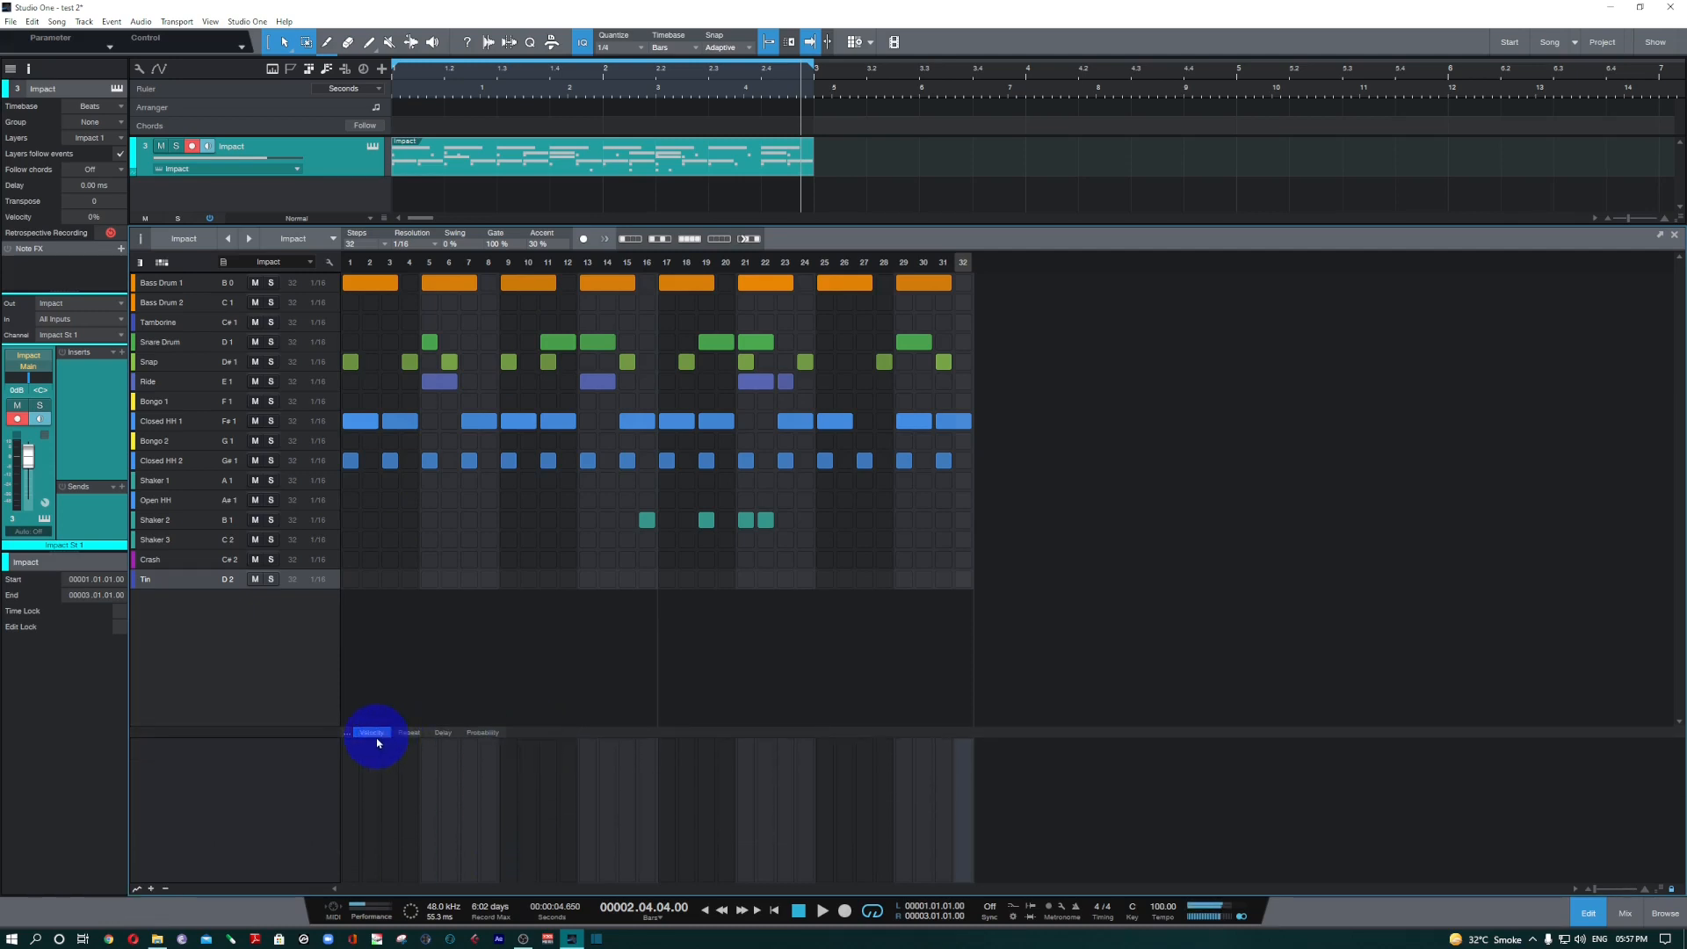
Look through the automation parameters available for the Impact pattern and close the list.
{"action": "left_click", "coordinate": [347, 732]}
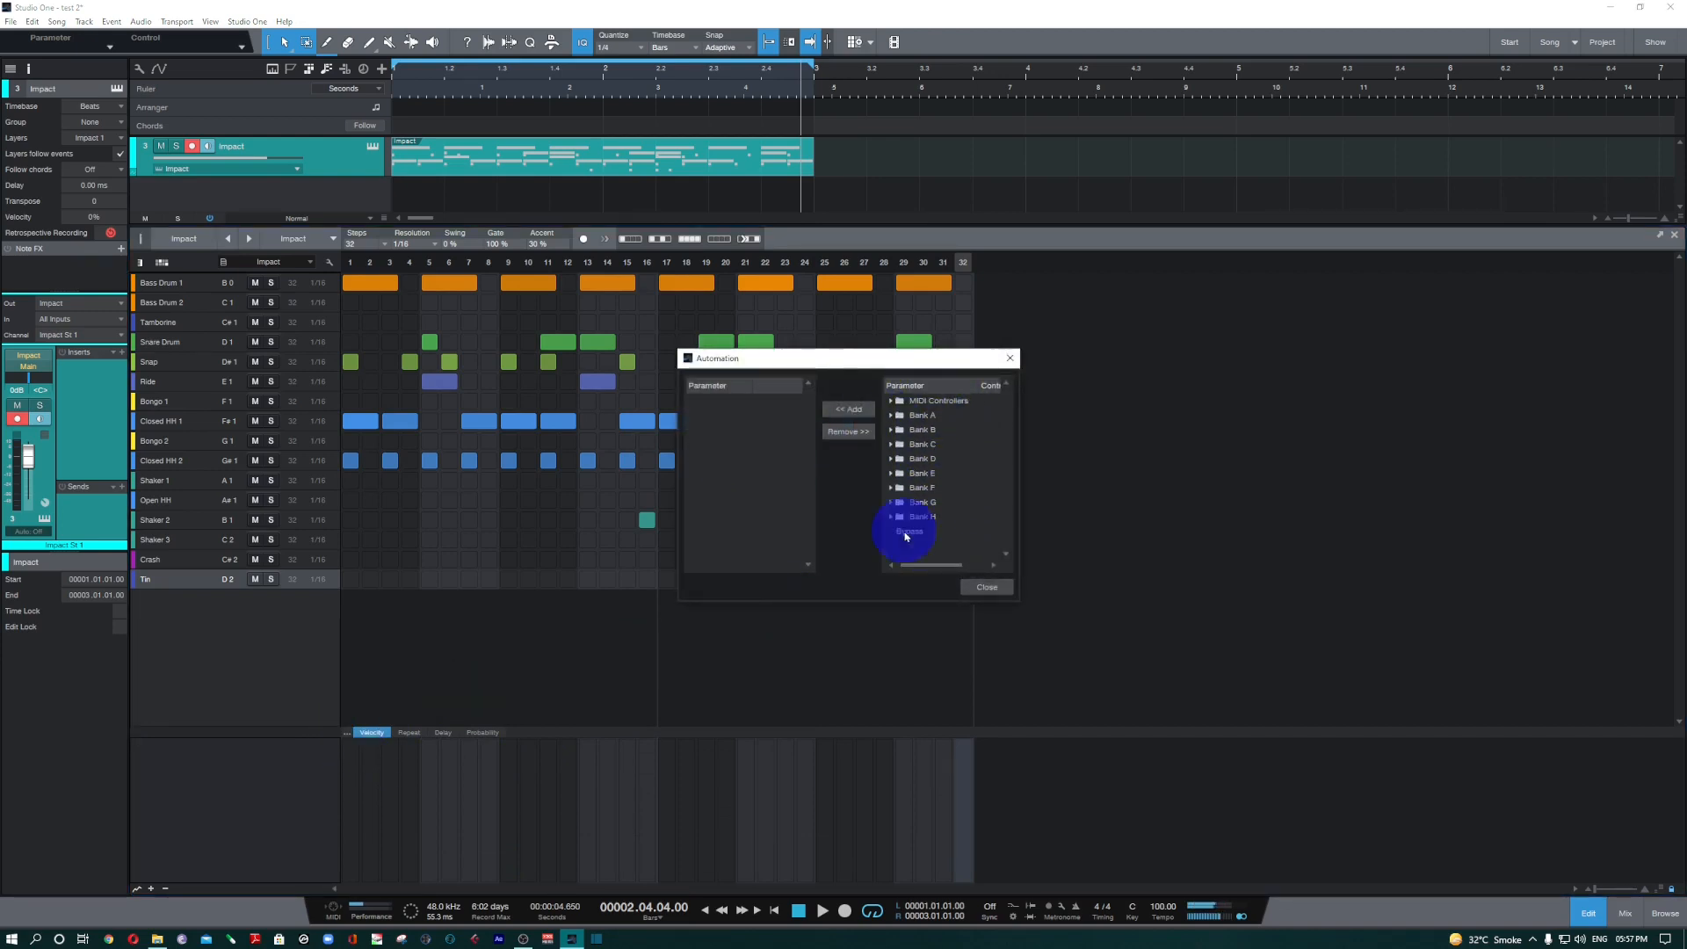
{"action": "left_click", "coordinate": [987, 586]}
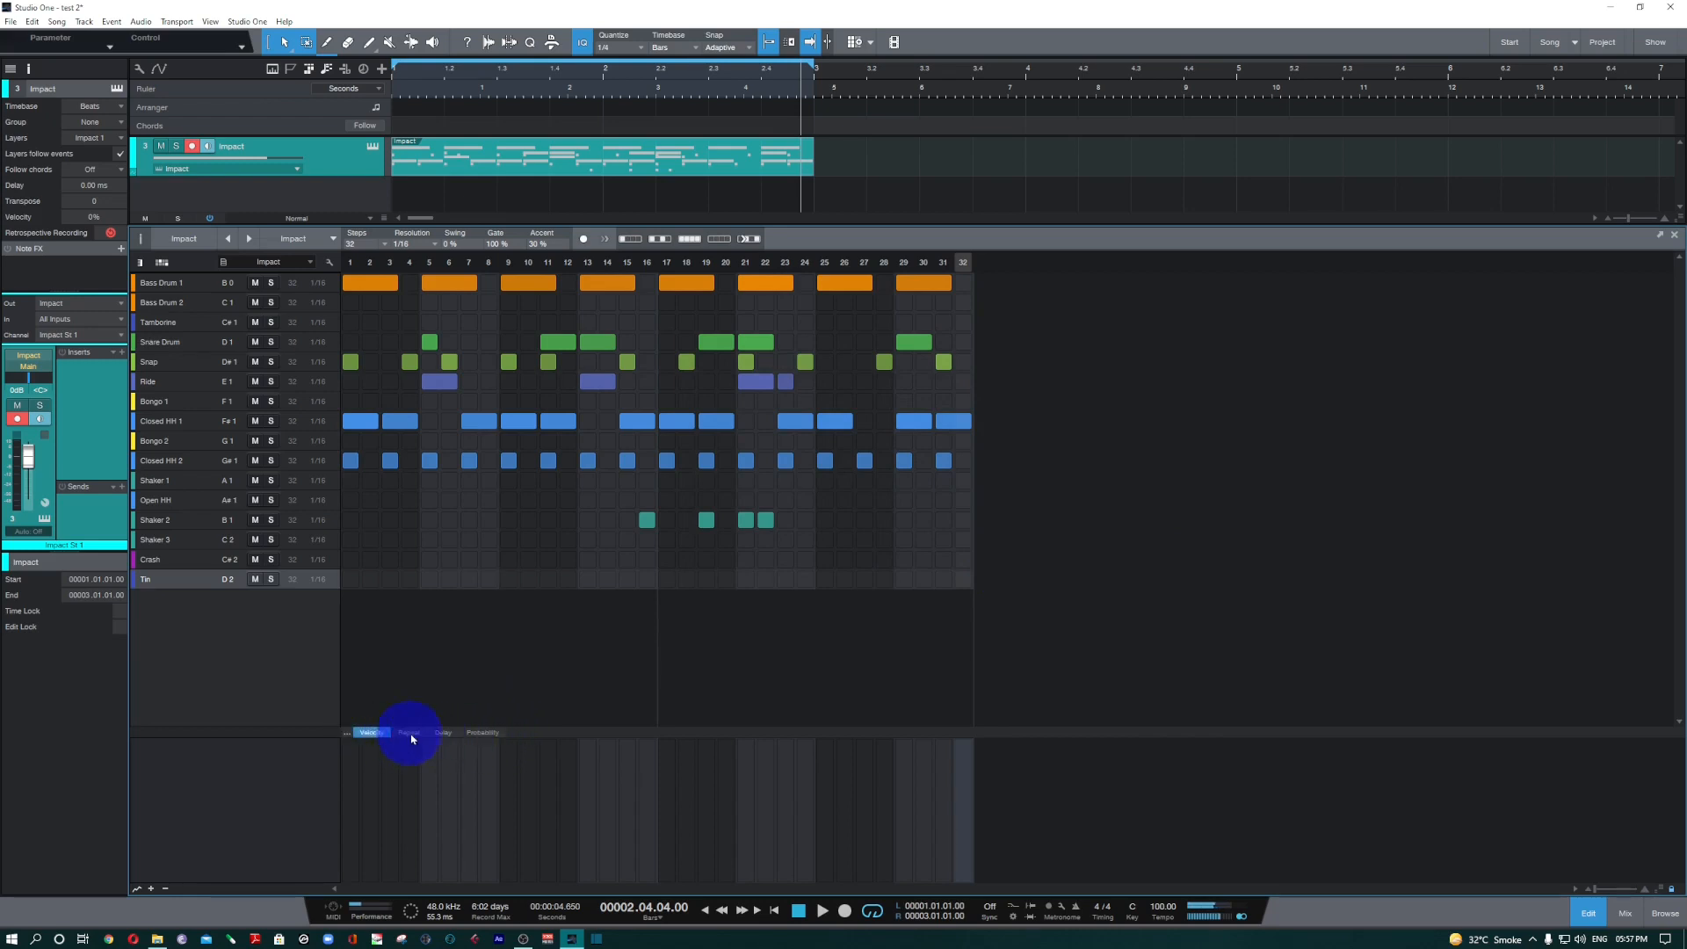
Draw varied probability values between about 45% and 81% across the Closed HH 2 notes.
{"action": "left_click", "coordinate": [445, 734]}
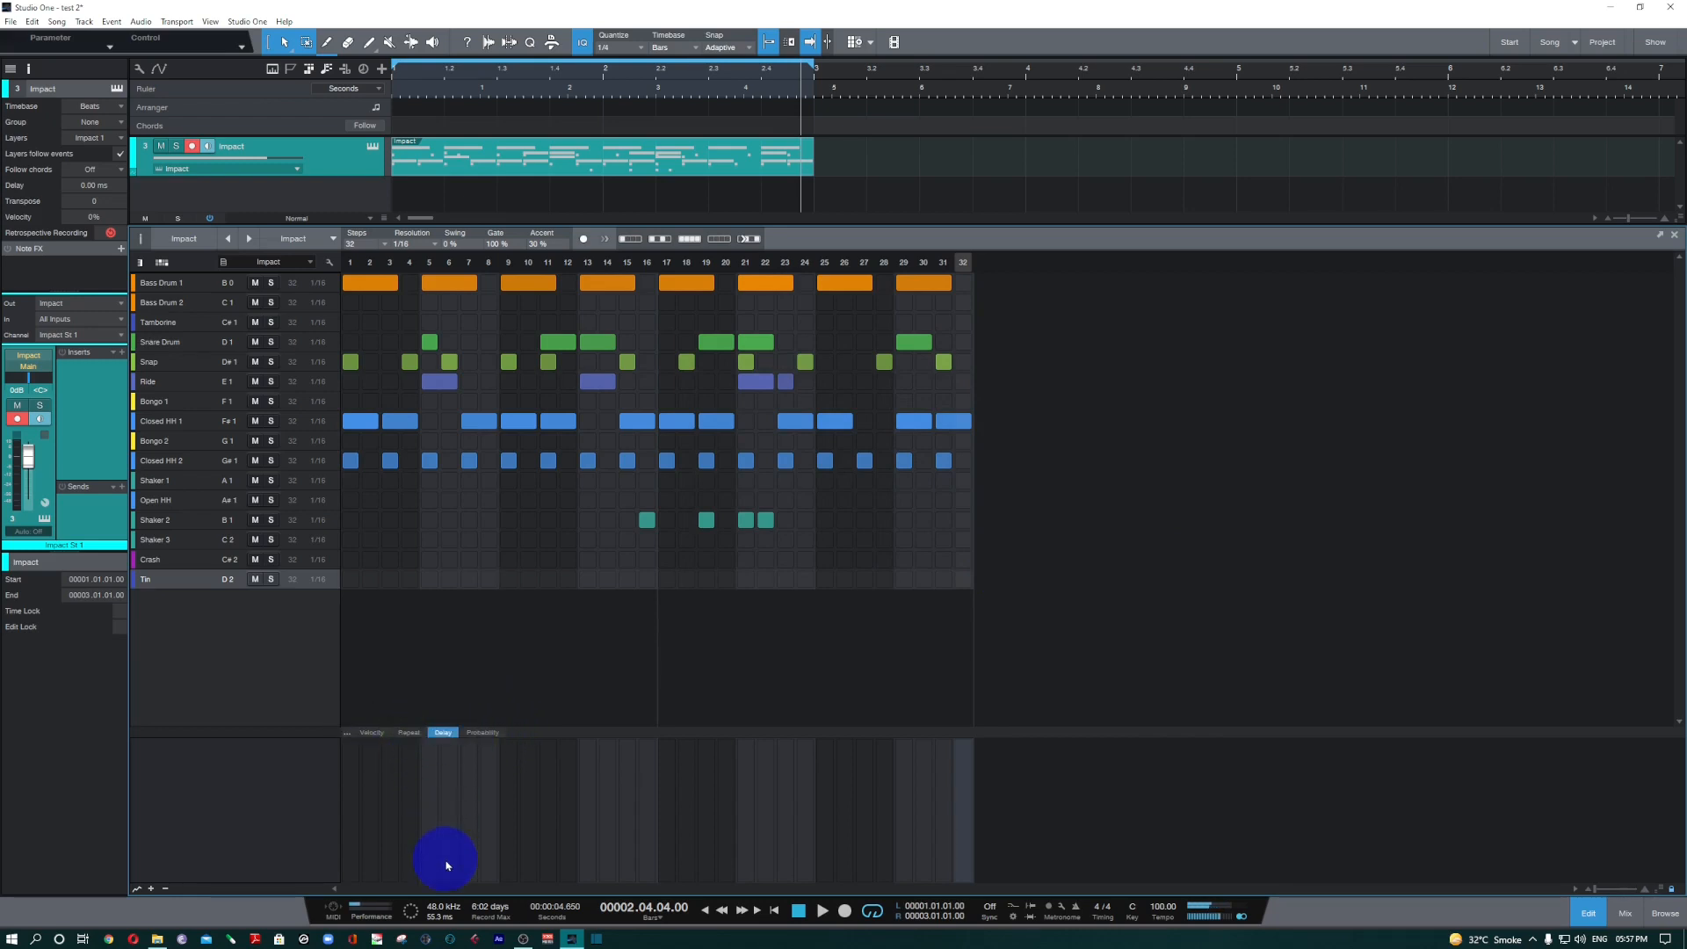
{"action": "left_click", "coordinate": [485, 734]}
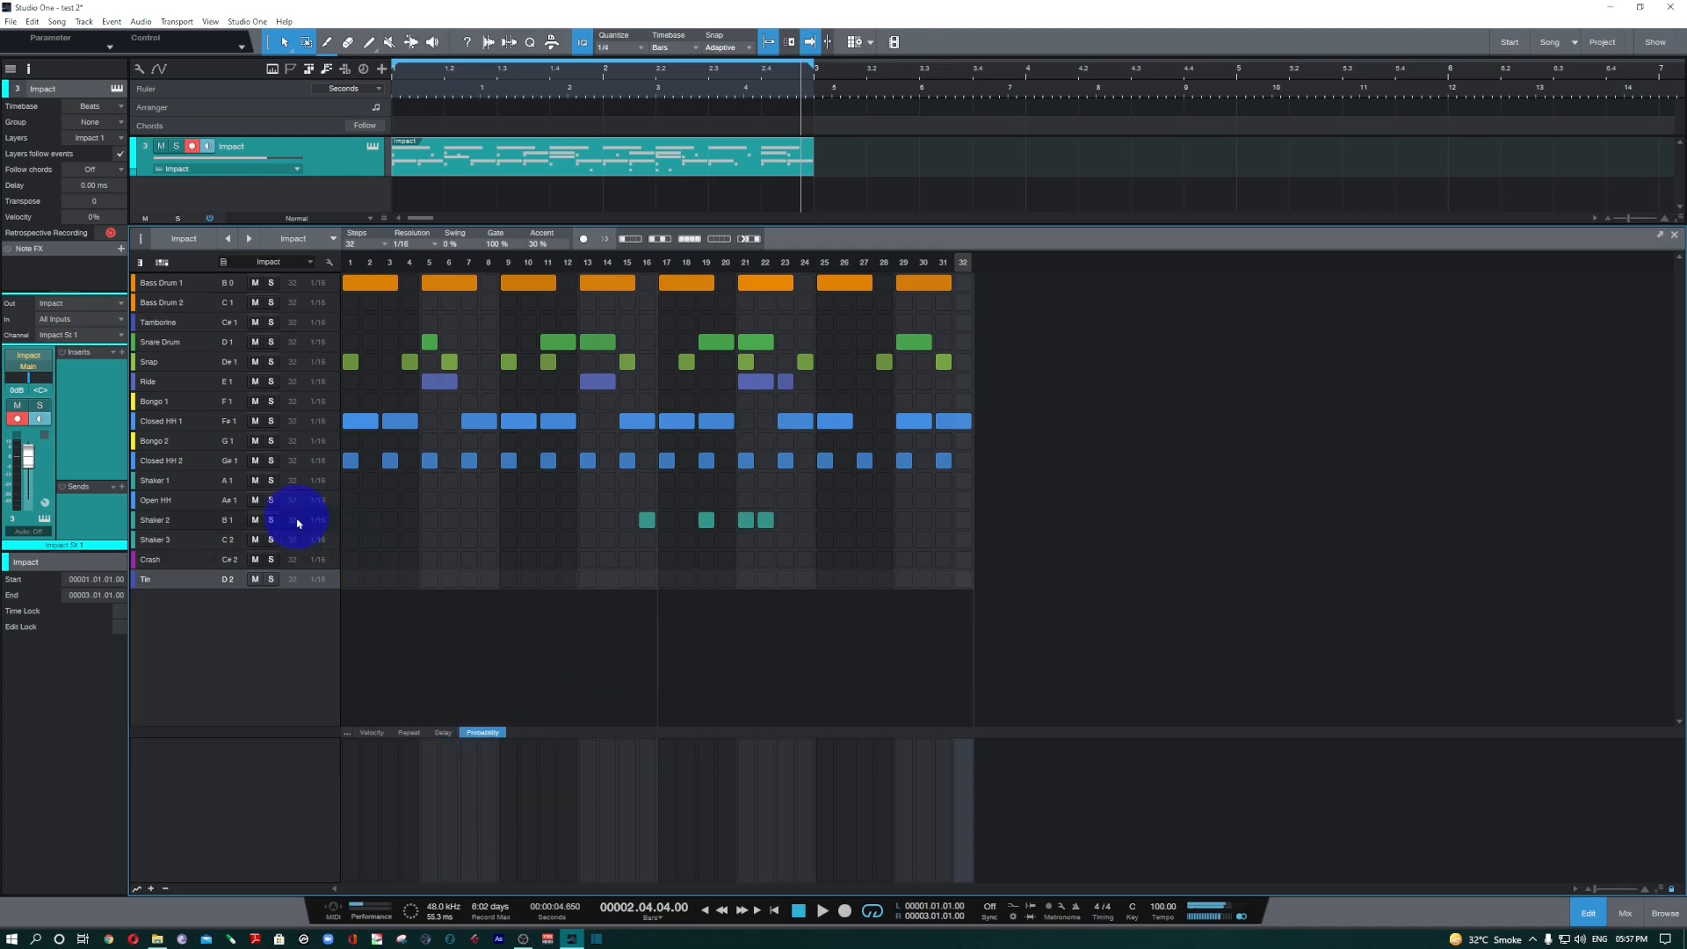
{"action": "left_click", "coordinate": [170, 461]}
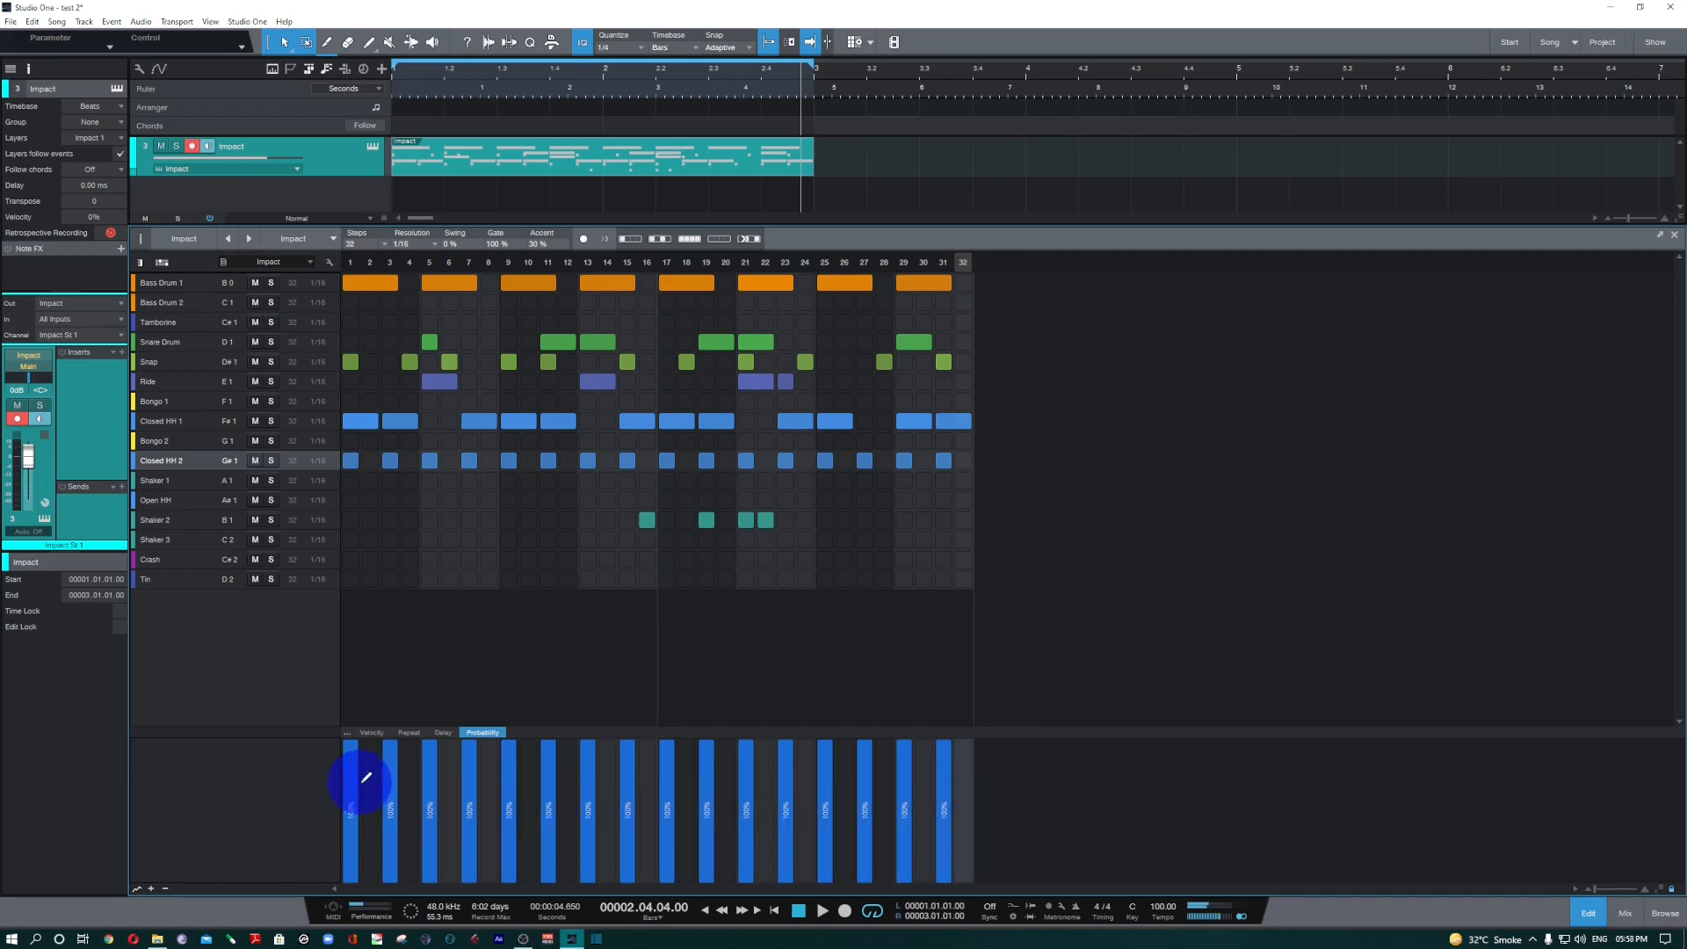
{"action": "mouse_move", "coordinate": [351, 770]}
{"action": "left_mouse_down"}
{"action": "mouse_move", "coordinate": [414, 767]}
{"action": "mouse_move", "coordinate": [509, 809]}
{"action": "mouse_move", "coordinate": [775, 752]}
{"action": "mouse_move", "coordinate": [987, 775]}
{"action": "left_mouse_up"}
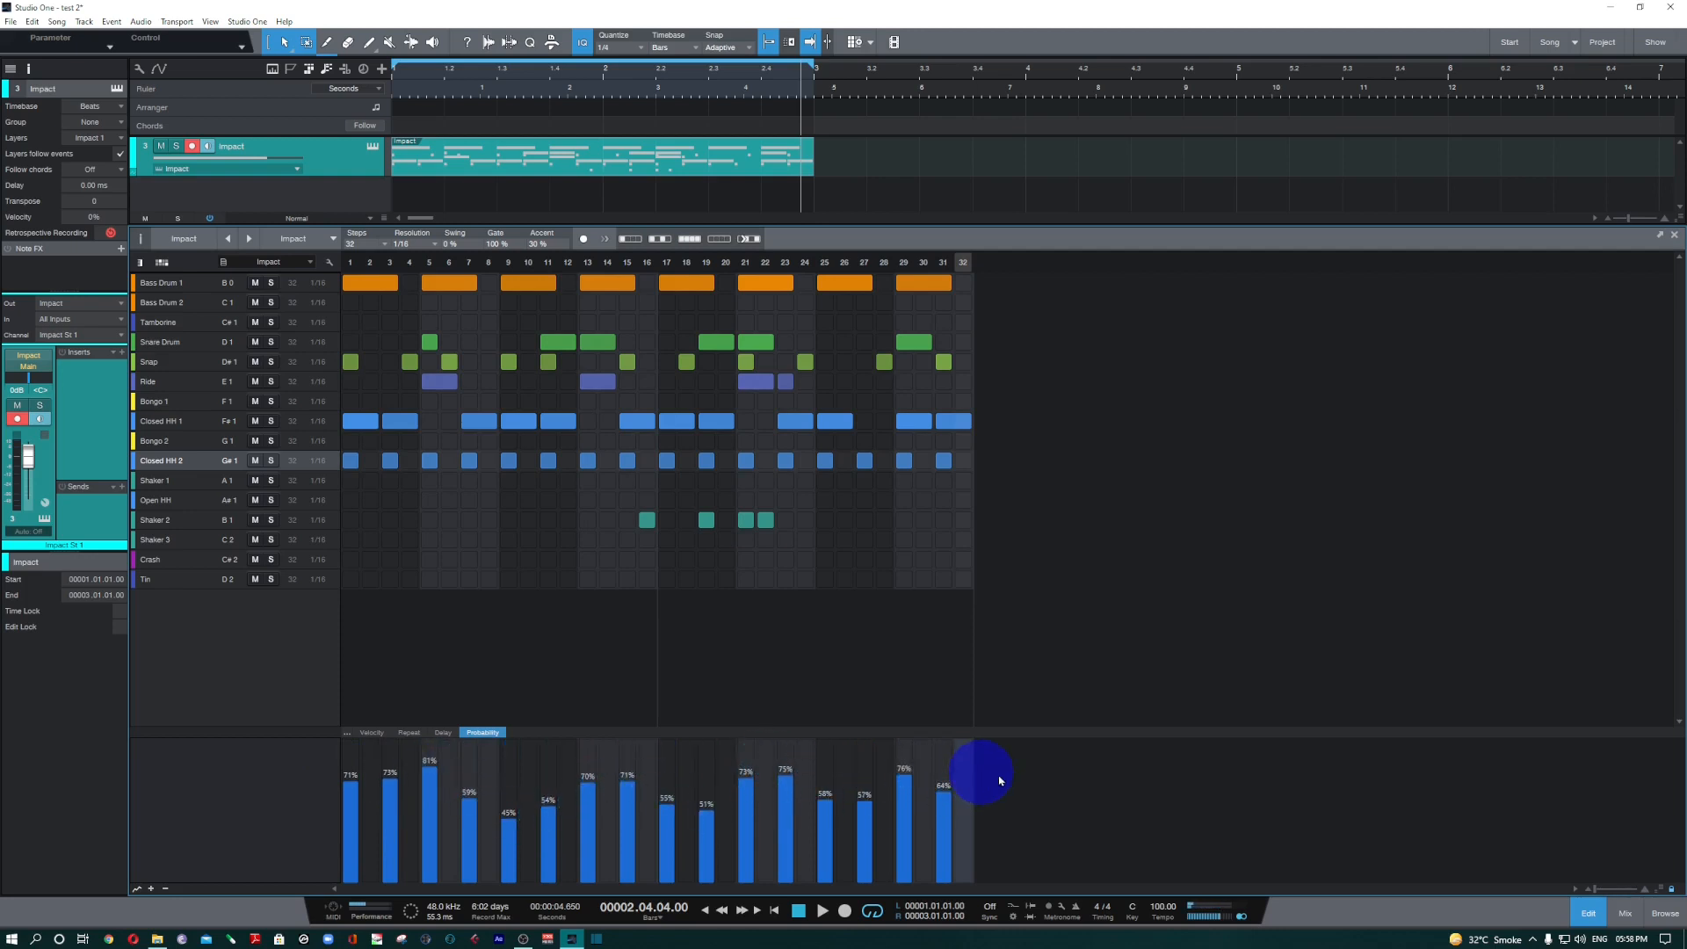
Draw repeat counts from 1 to 3 across the Closed HH 2 notes, with 2 repeats at step 23.
{"action": "left_click", "coordinate": [409, 732]}
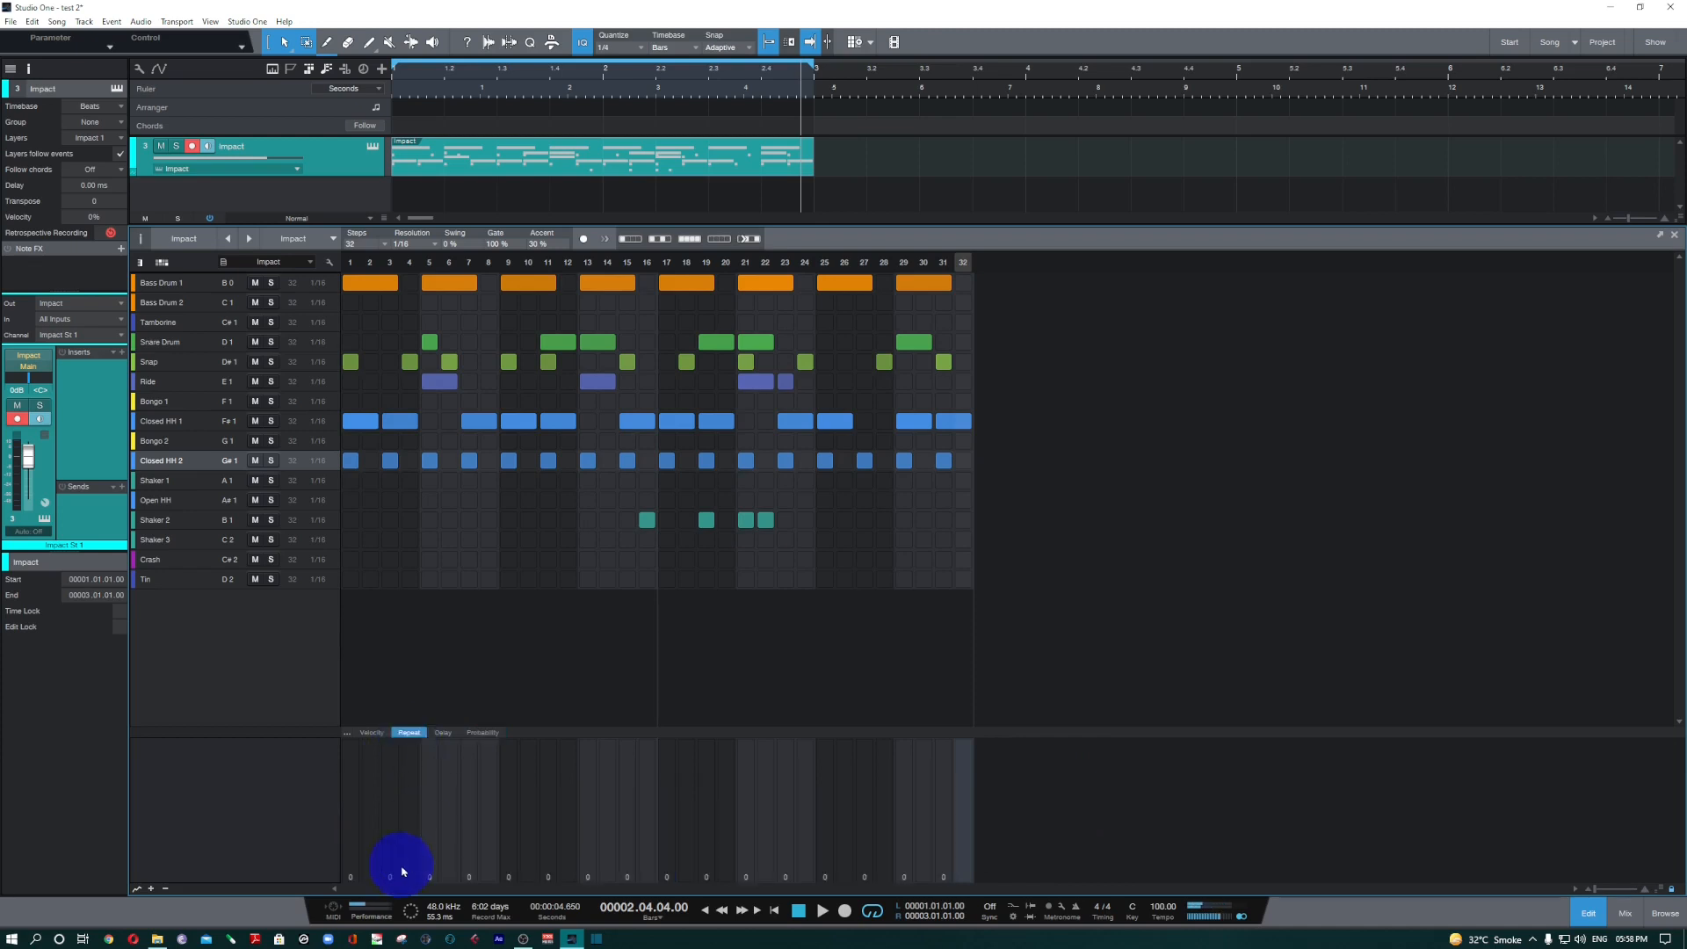
{"action": "left_click", "coordinate": [352, 872]}
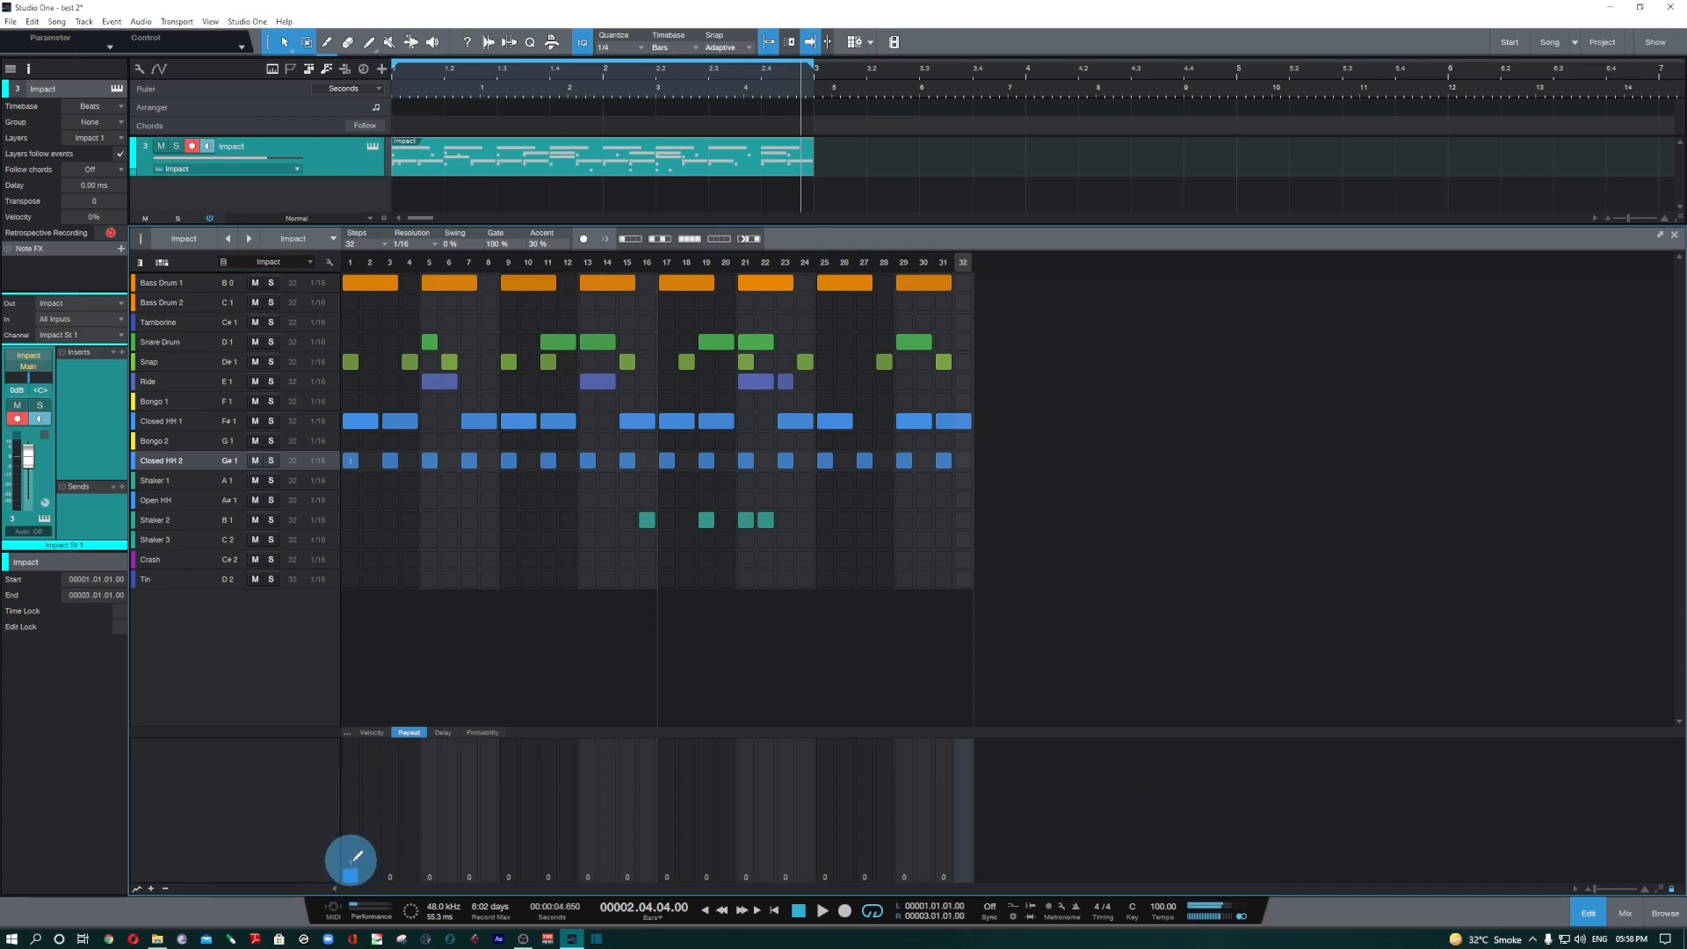
{"action": "mouse_move", "coordinate": [358, 854]}
{"action": "left_mouse_down"}
{"action": "mouse_move", "coordinate": [603, 851]}
{"action": "mouse_move", "coordinate": [803, 878]}
{"action": "mouse_move", "coordinate": [963, 856]}
{"action": "left_mouse_up"}
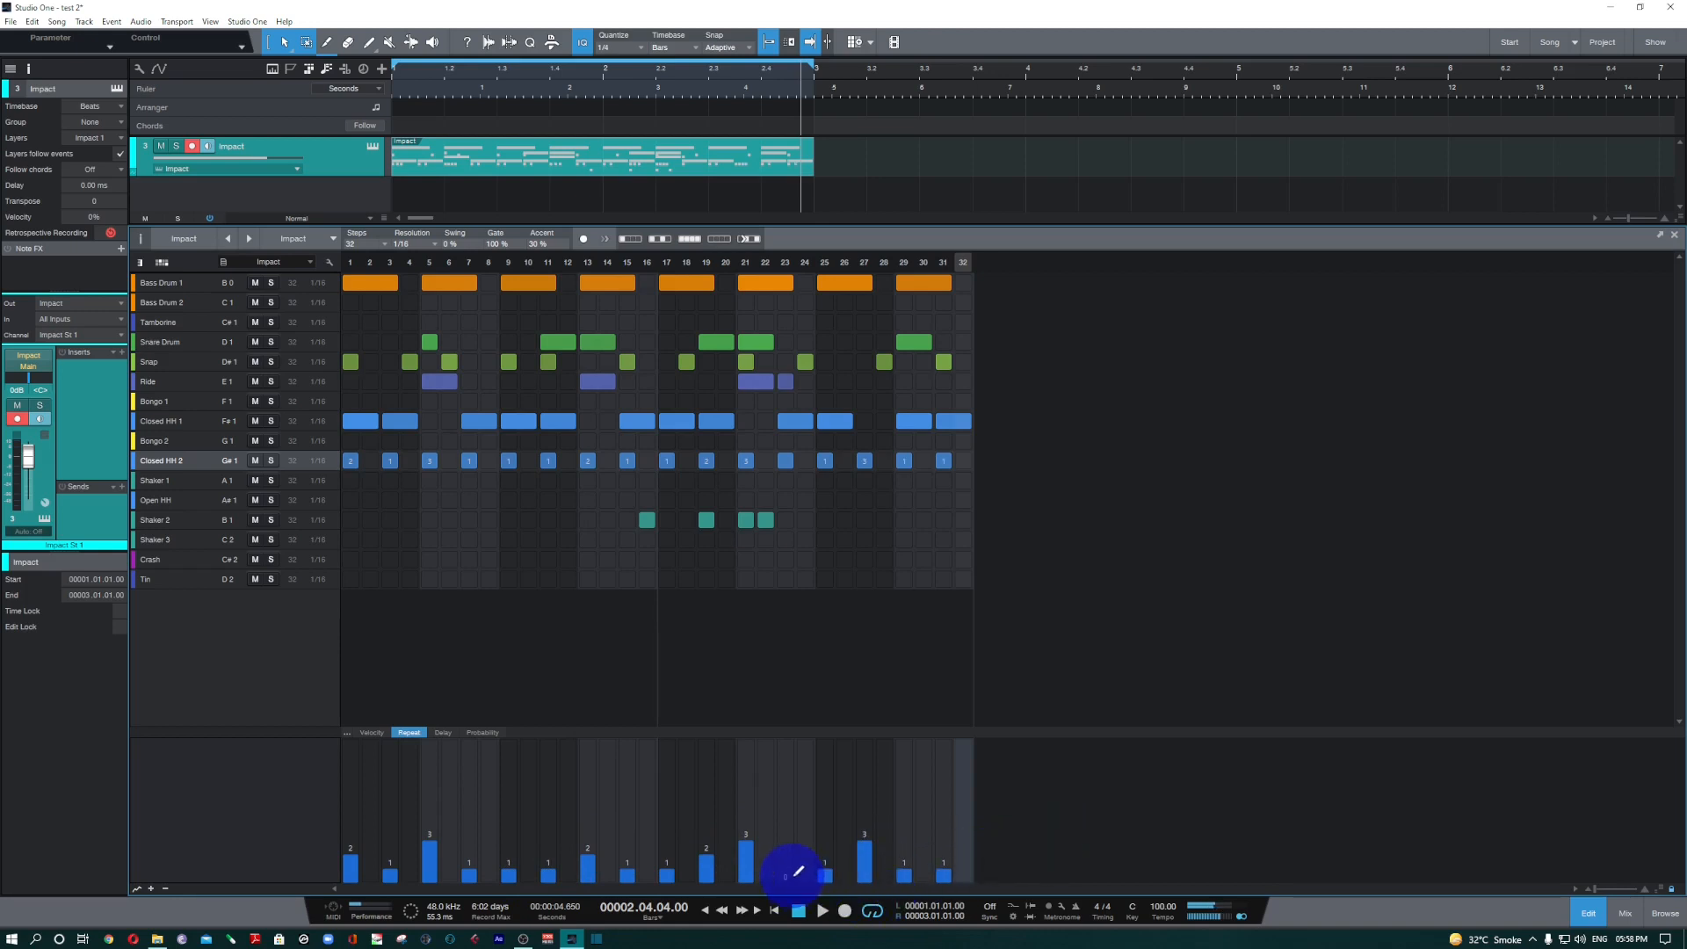
{"action": "left_click", "coordinate": [790, 857]}
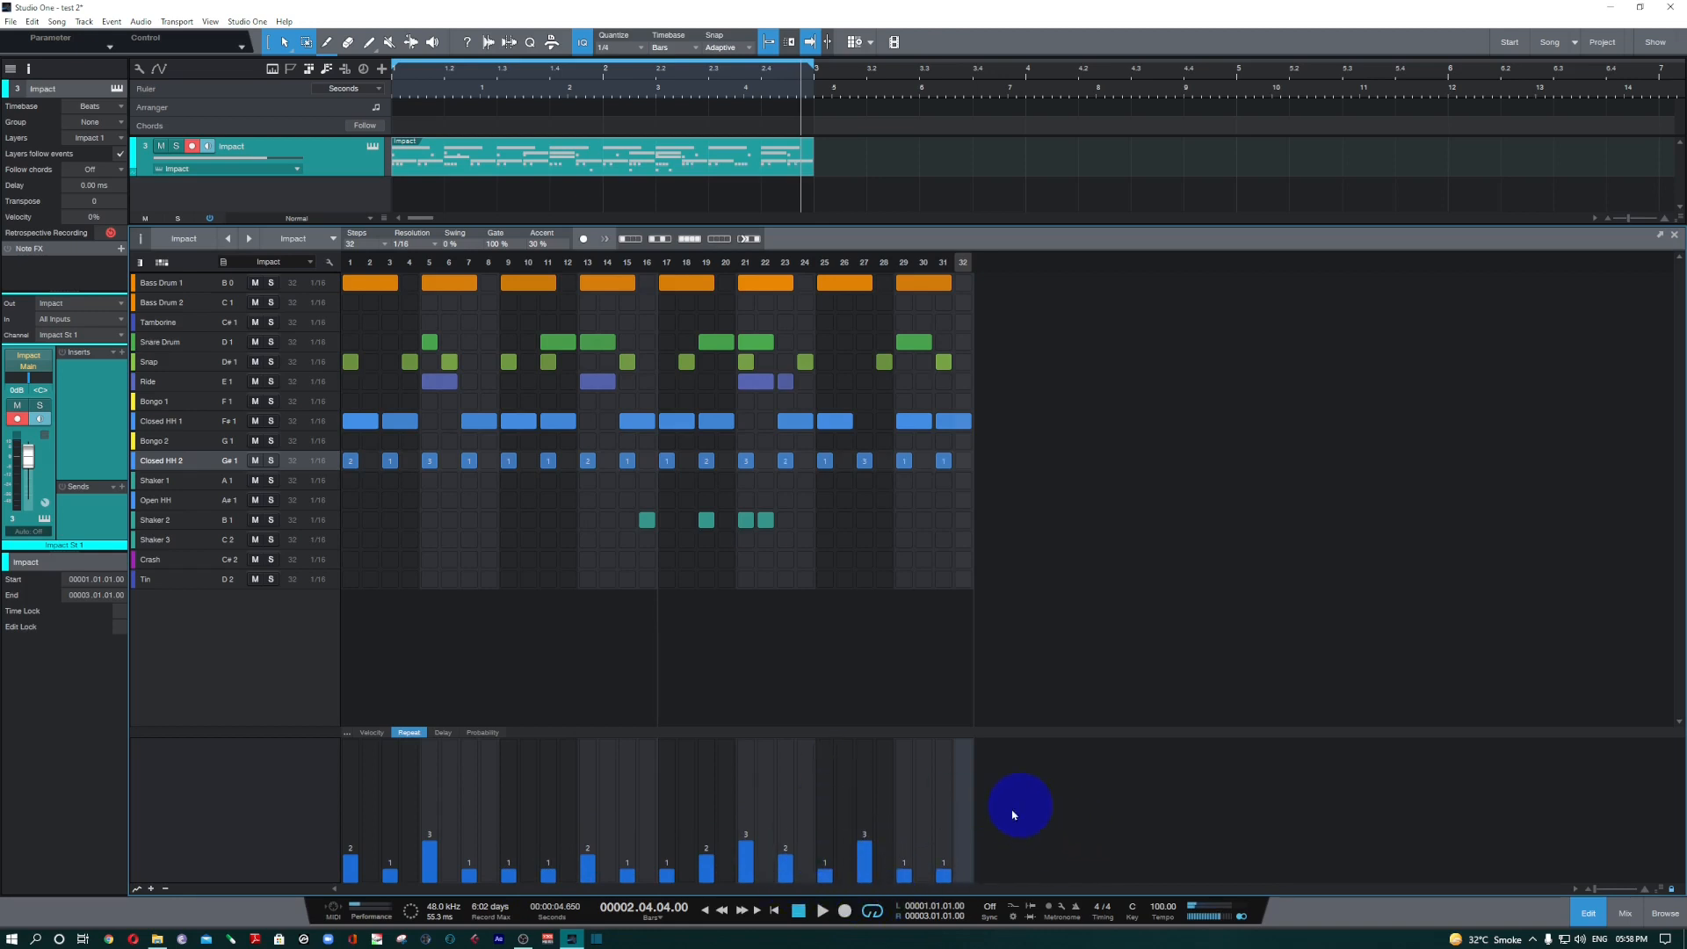
Draw small positive and negative delay offsets across the Closed HH 2 notes and play back the pattern with its Probability lane shown.
{"action": "left_click", "coordinate": [443, 733]}
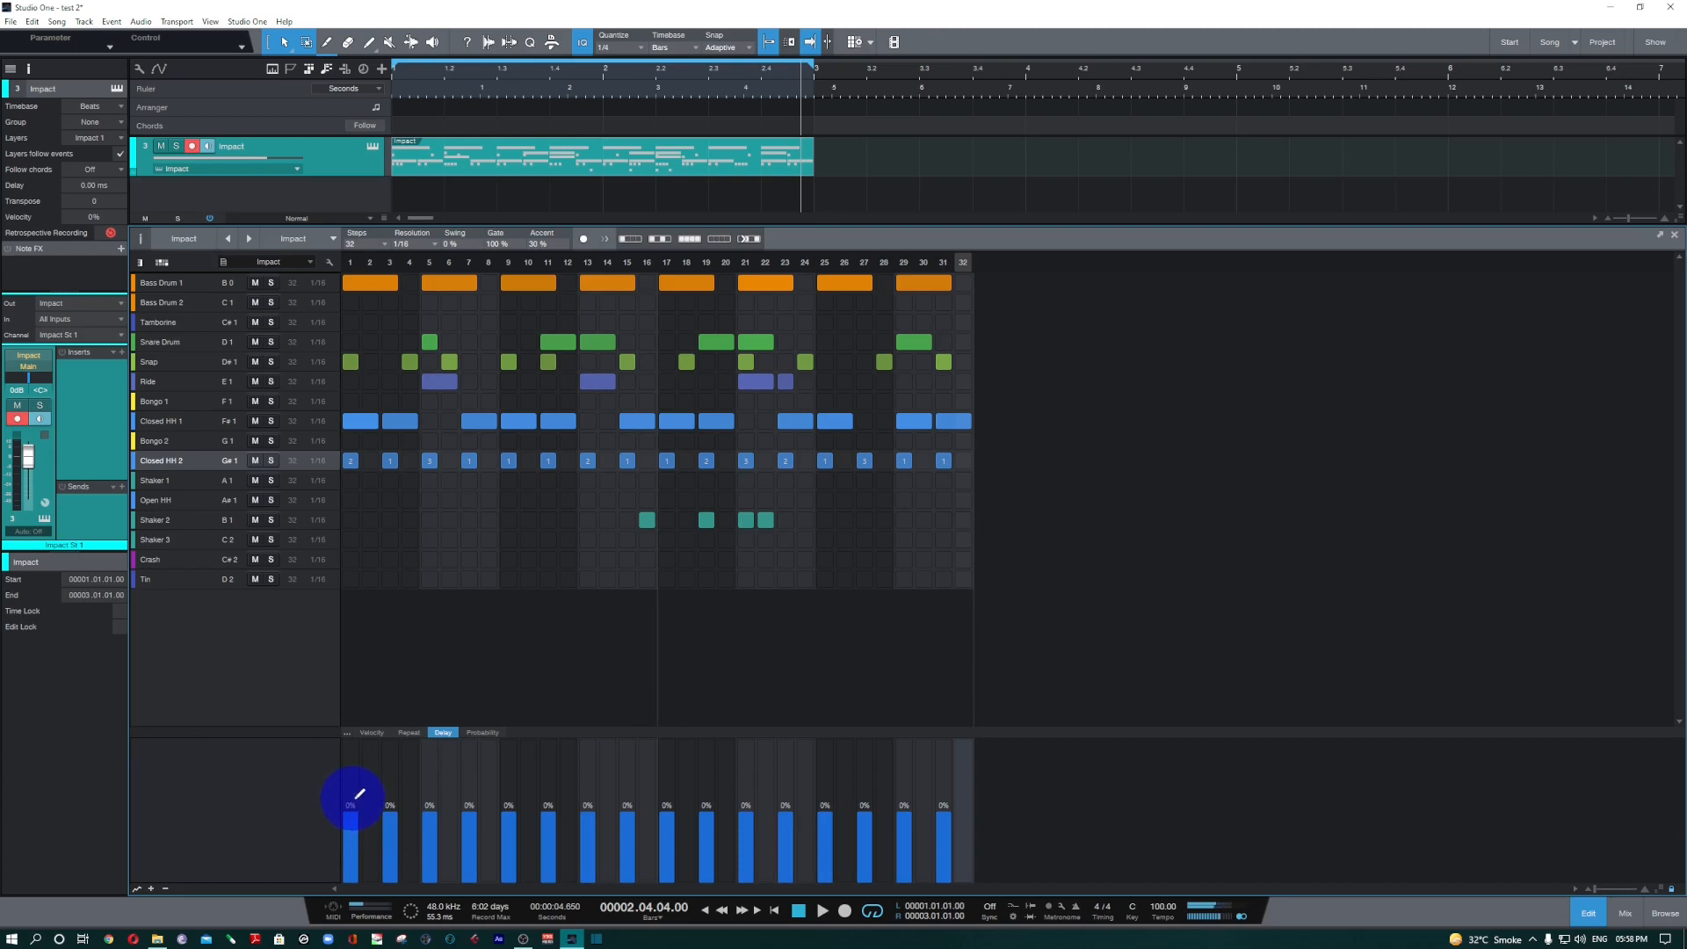
{"action": "left_click_drag", "start_coordinate": [358, 806], "coordinate": [970, 812]}
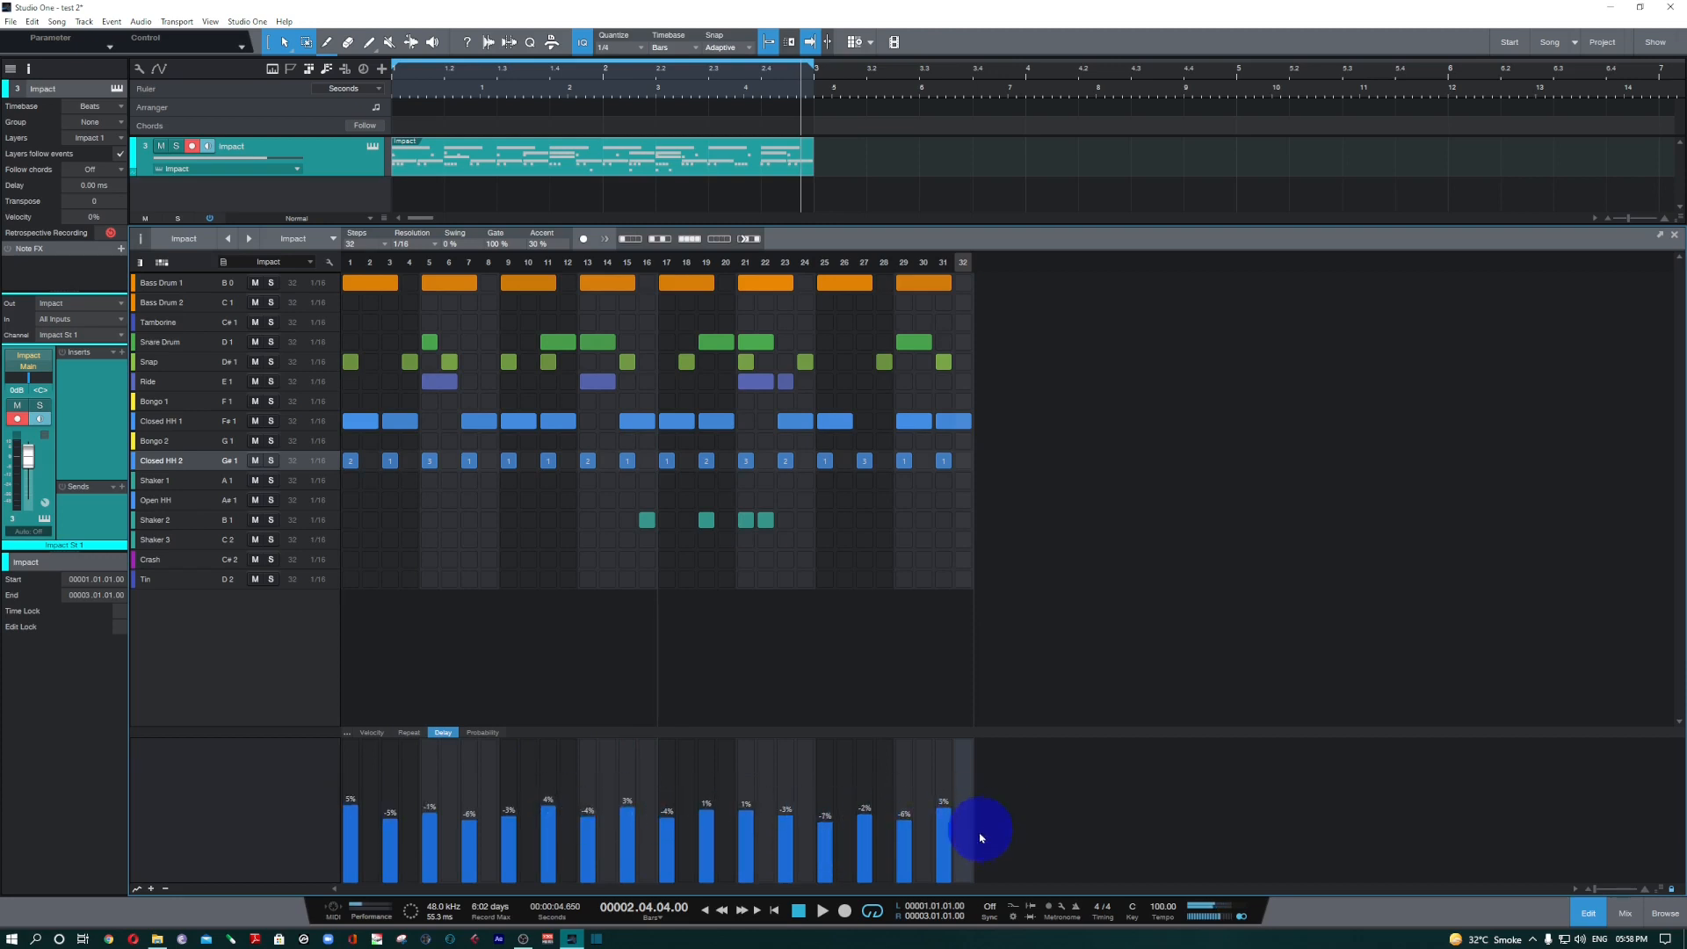
{"action": "left_click", "coordinate": [481, 733]}
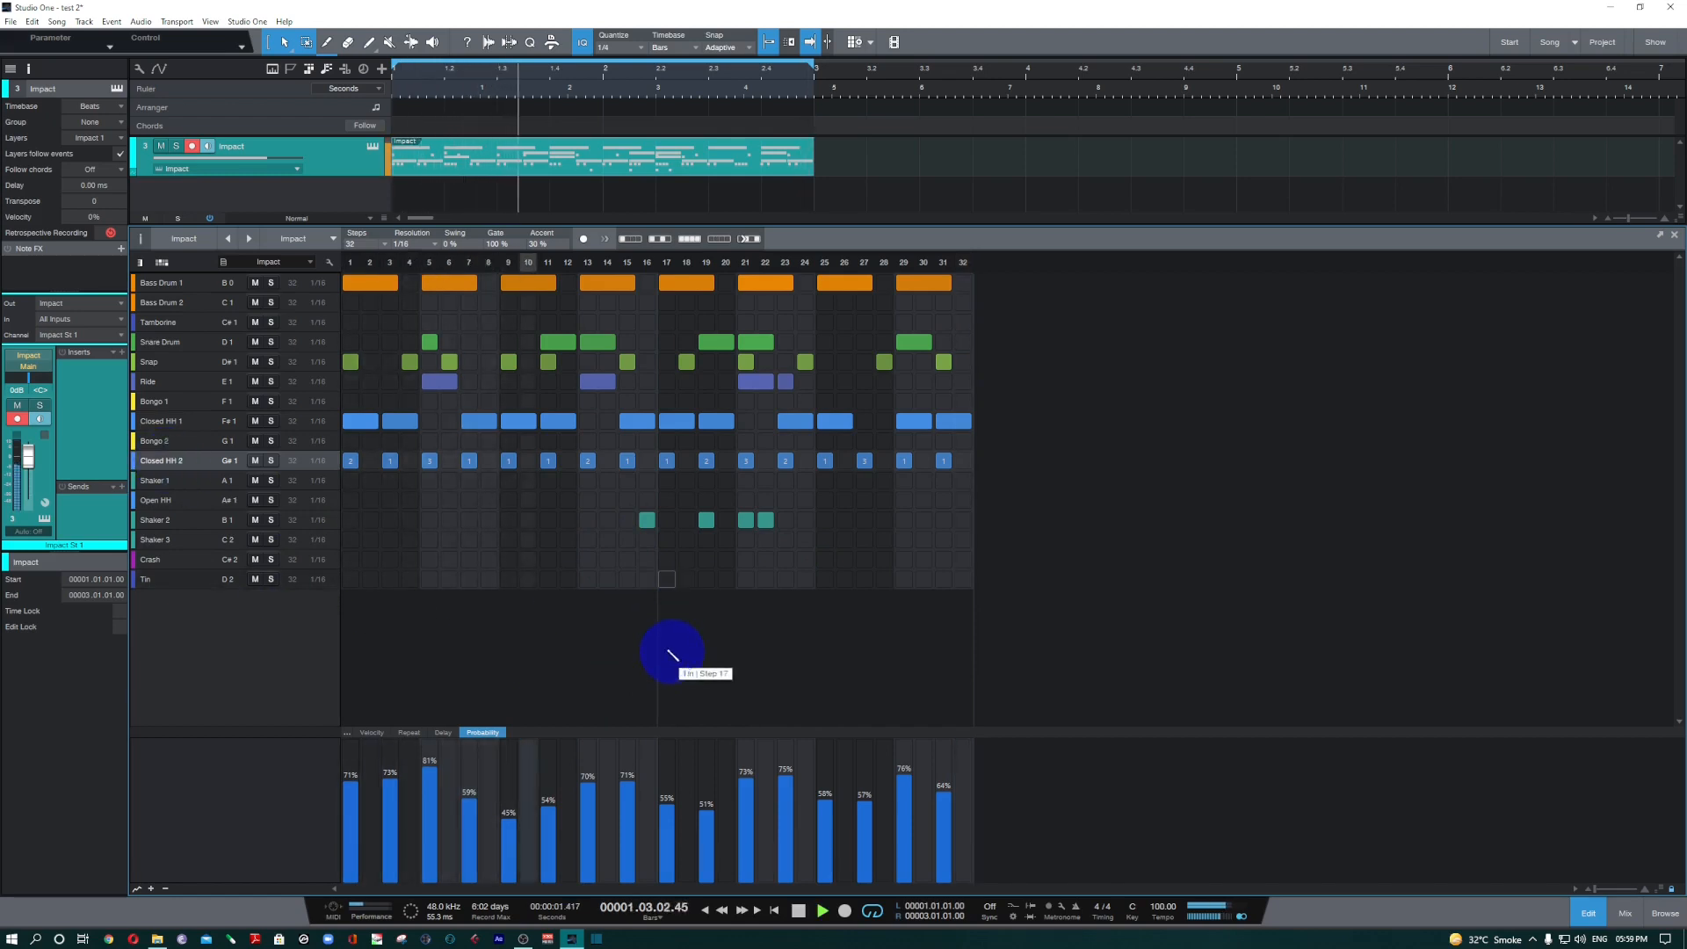
{"action": "key", "text": "space"}
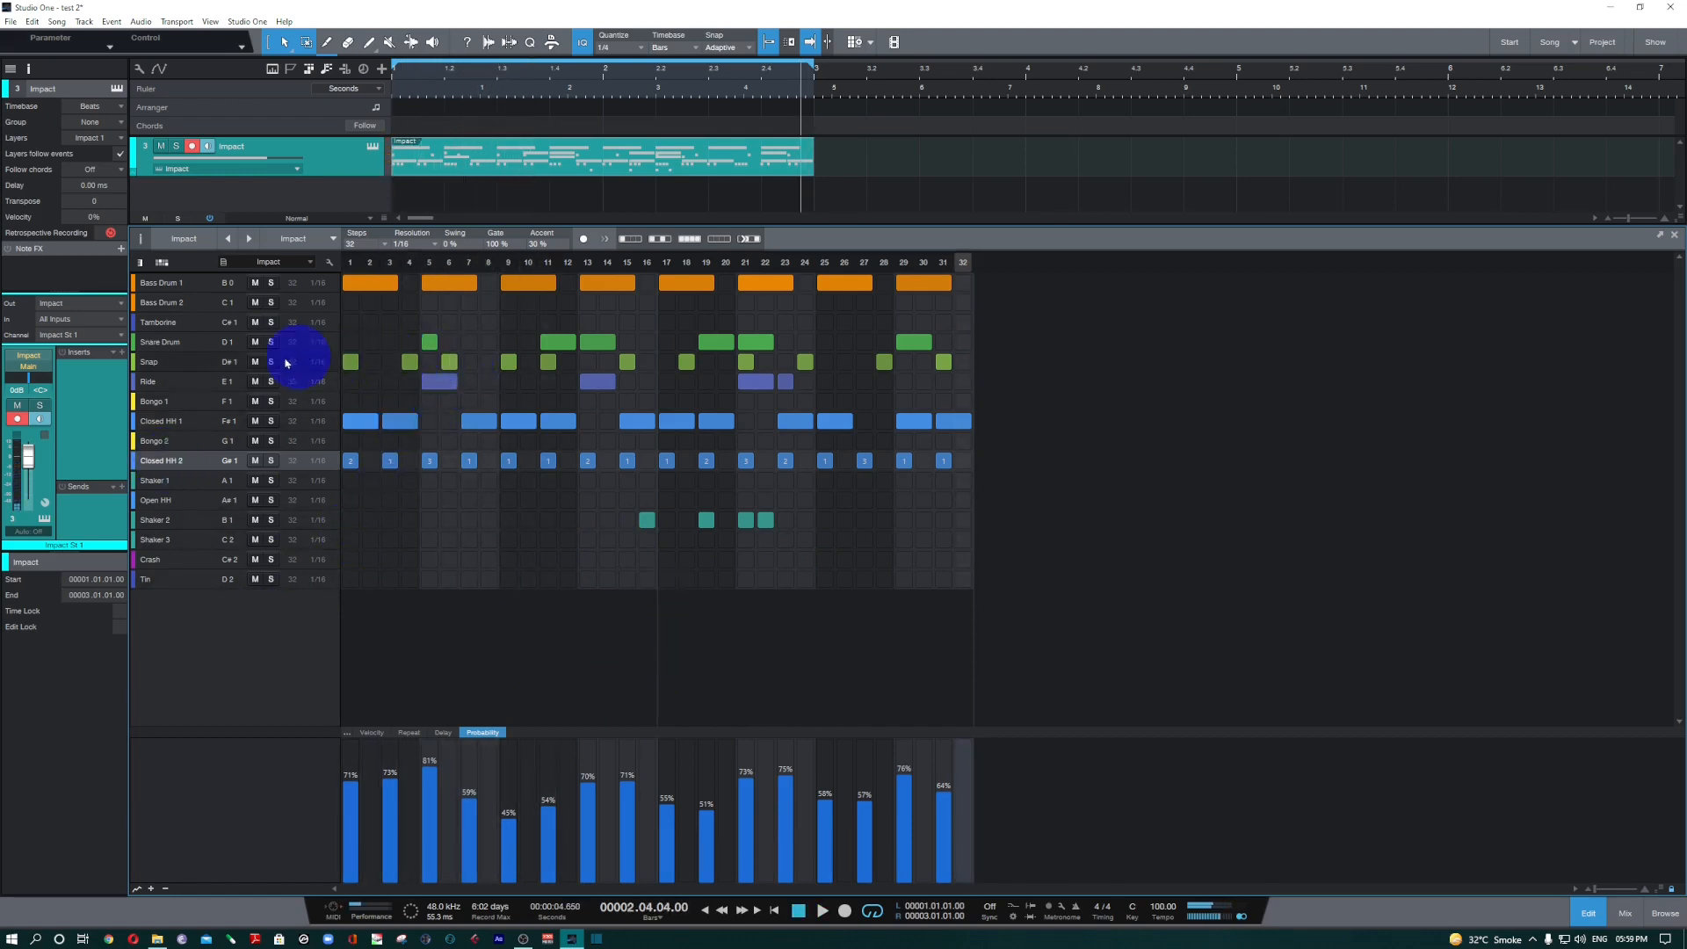
Erase all notes from the Snap lane and audition the pattern.
{"action": "left_click", "coordinate": [180, 363]}
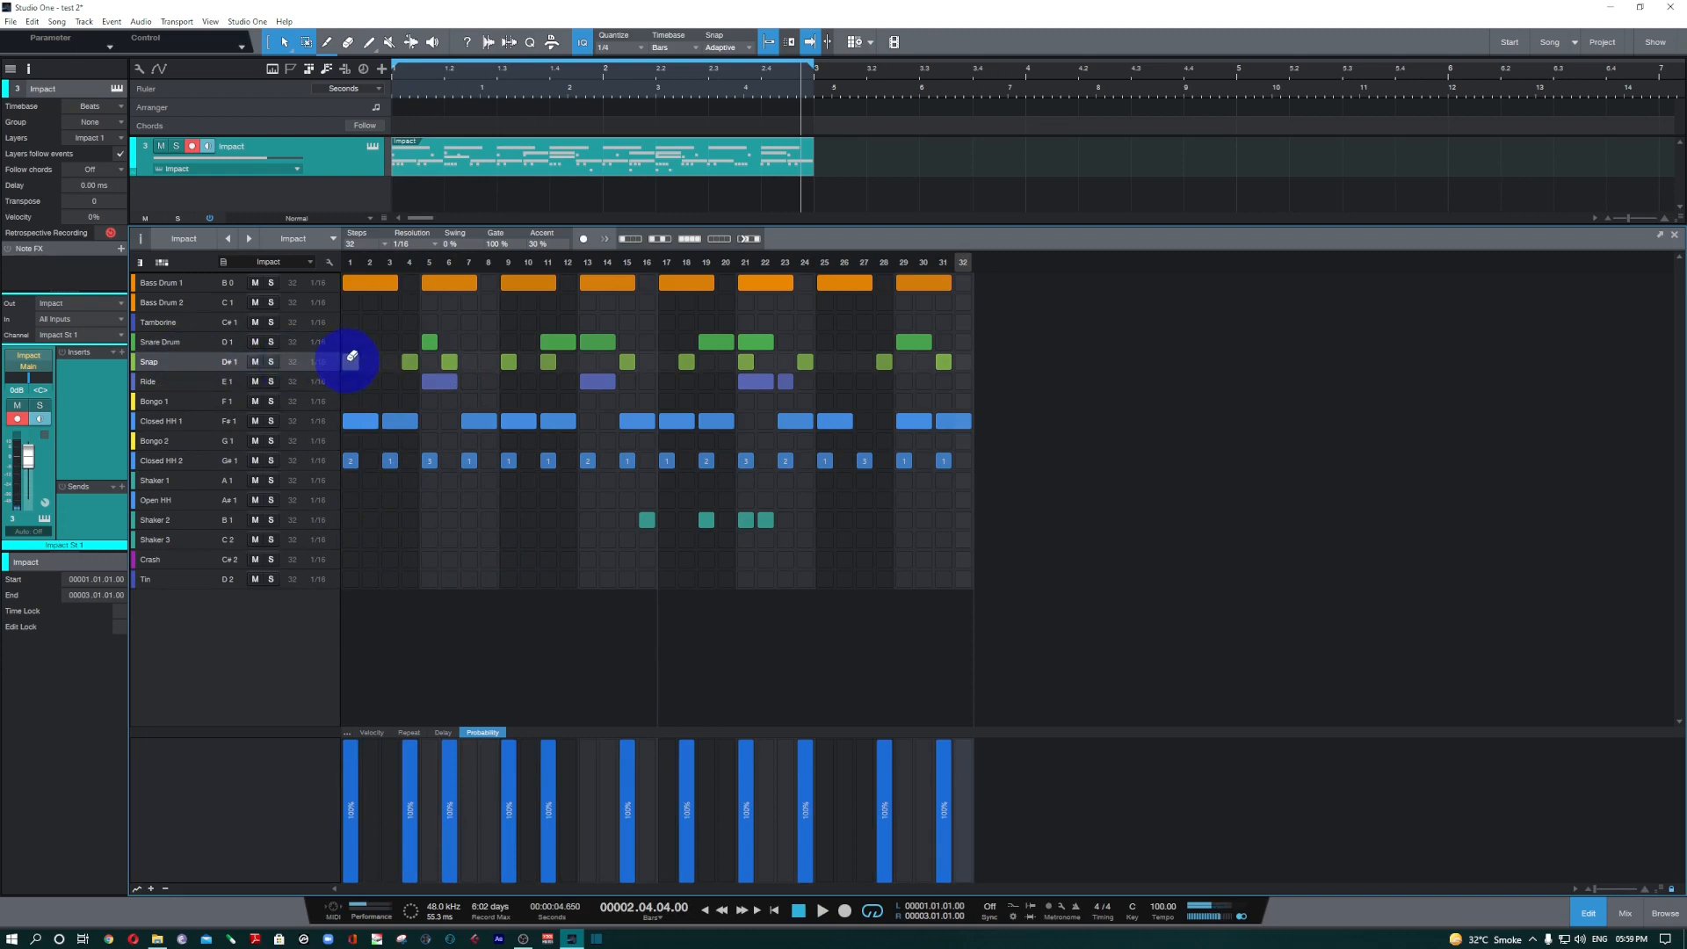
{"action": "left_click_drag", "start_coordinate": [352, 357], "coordinate": [975, 366]}
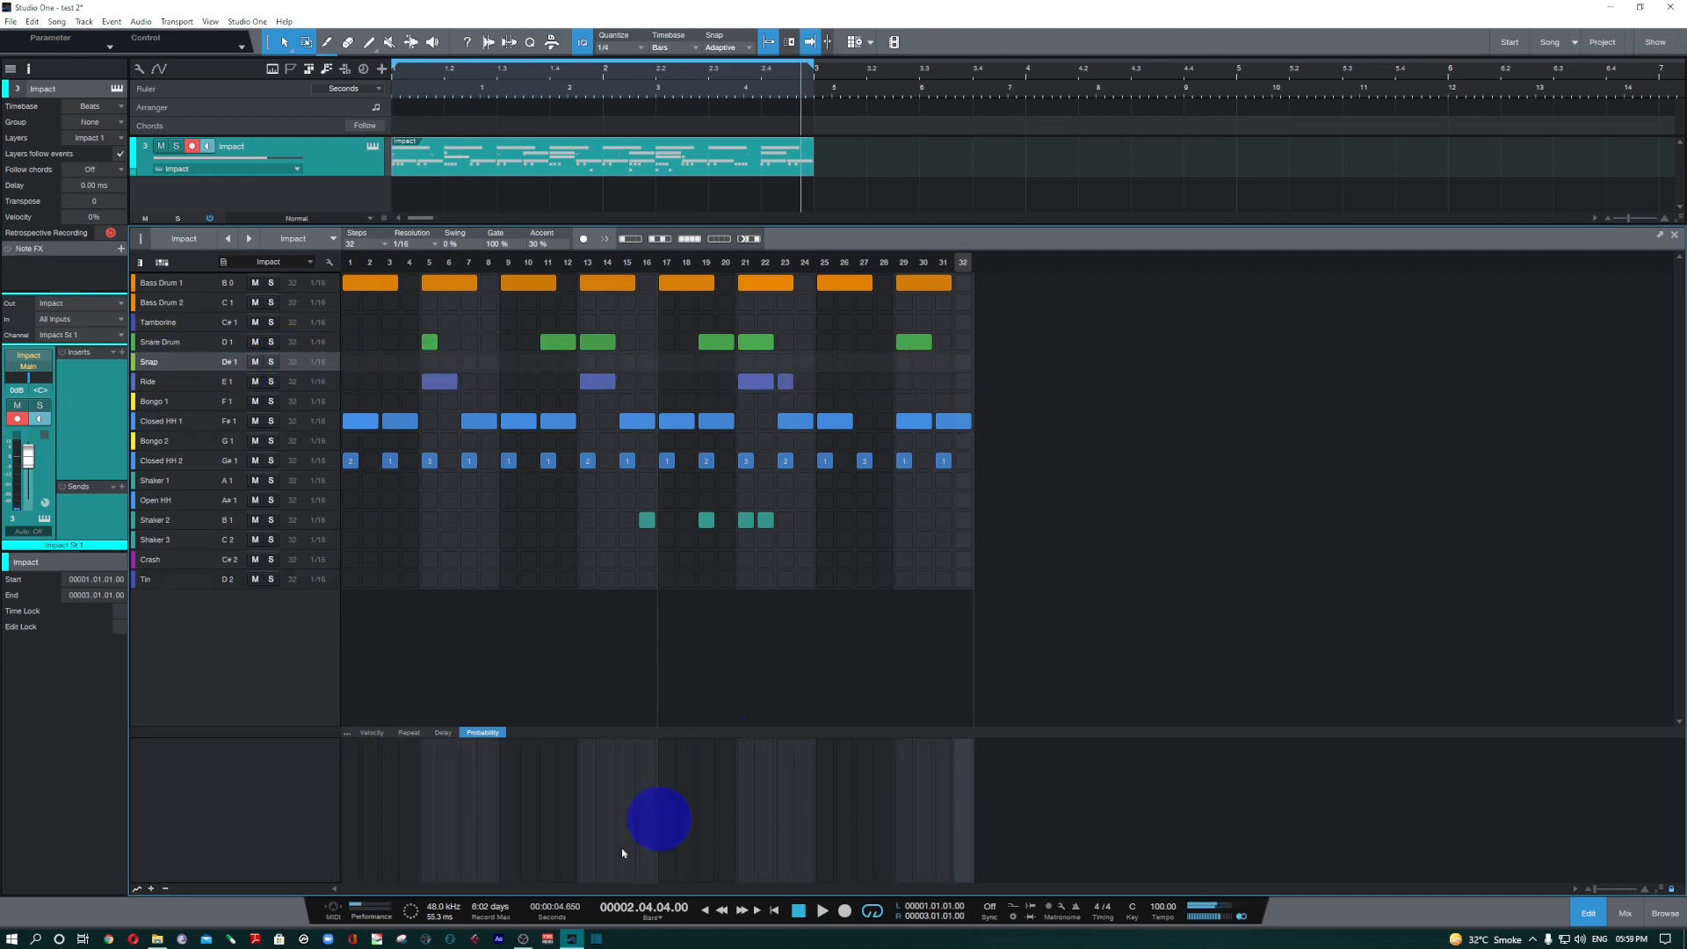
{"action": "key", "text": "space"}
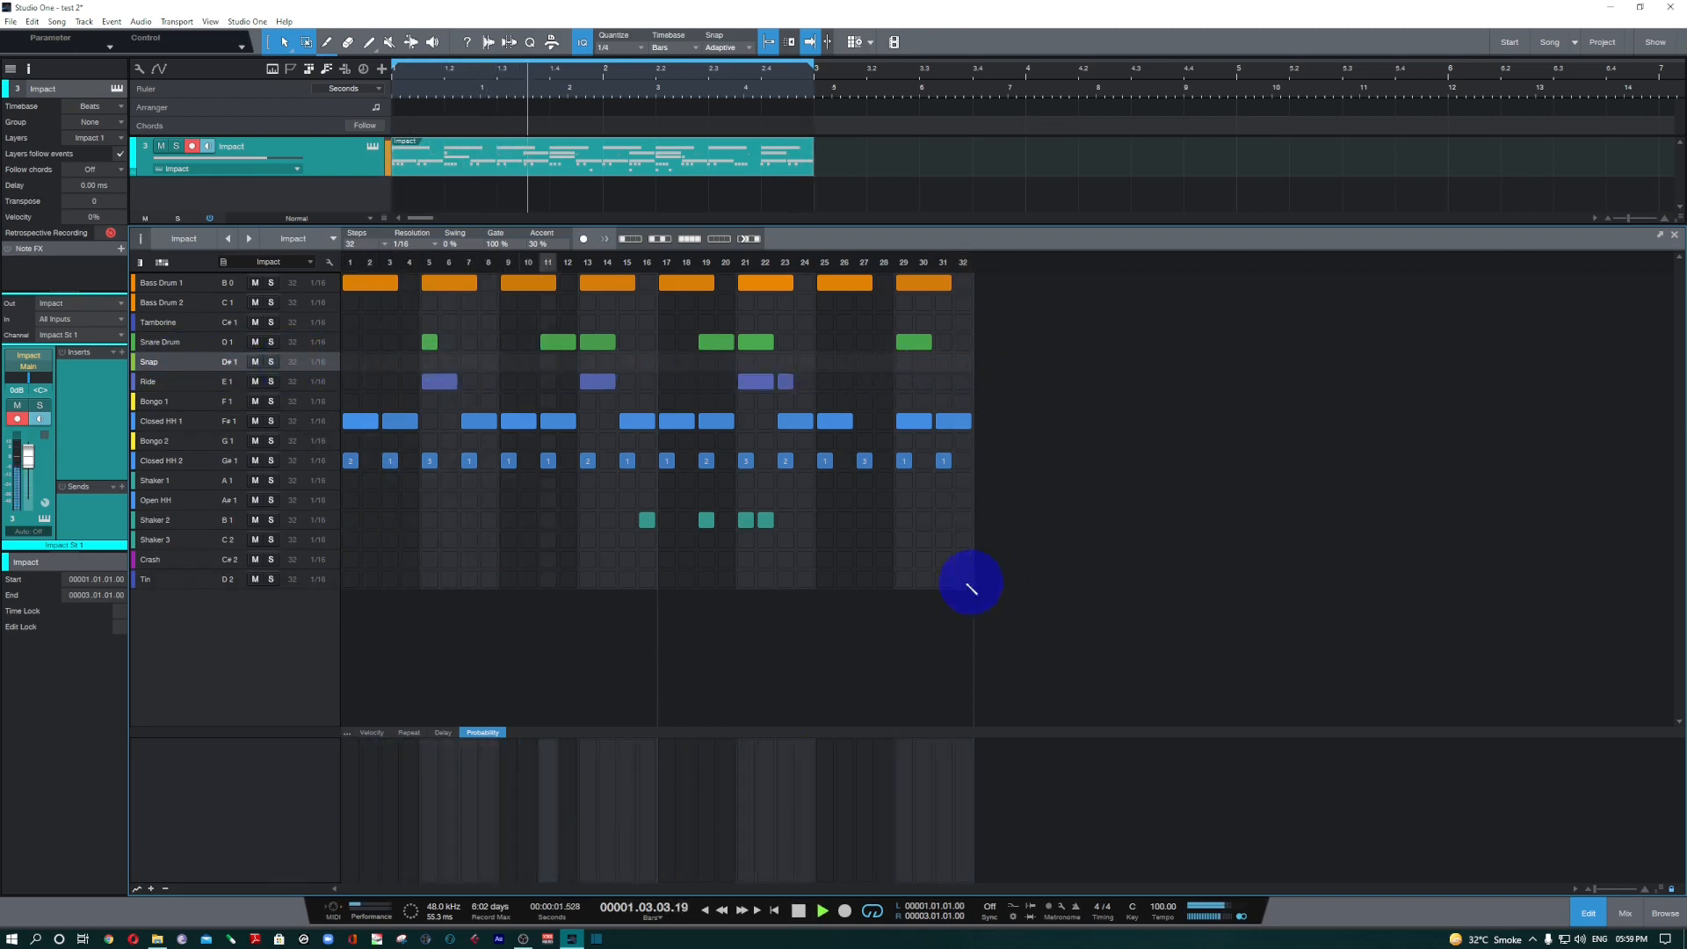
{"action": "key", "text": "space"}
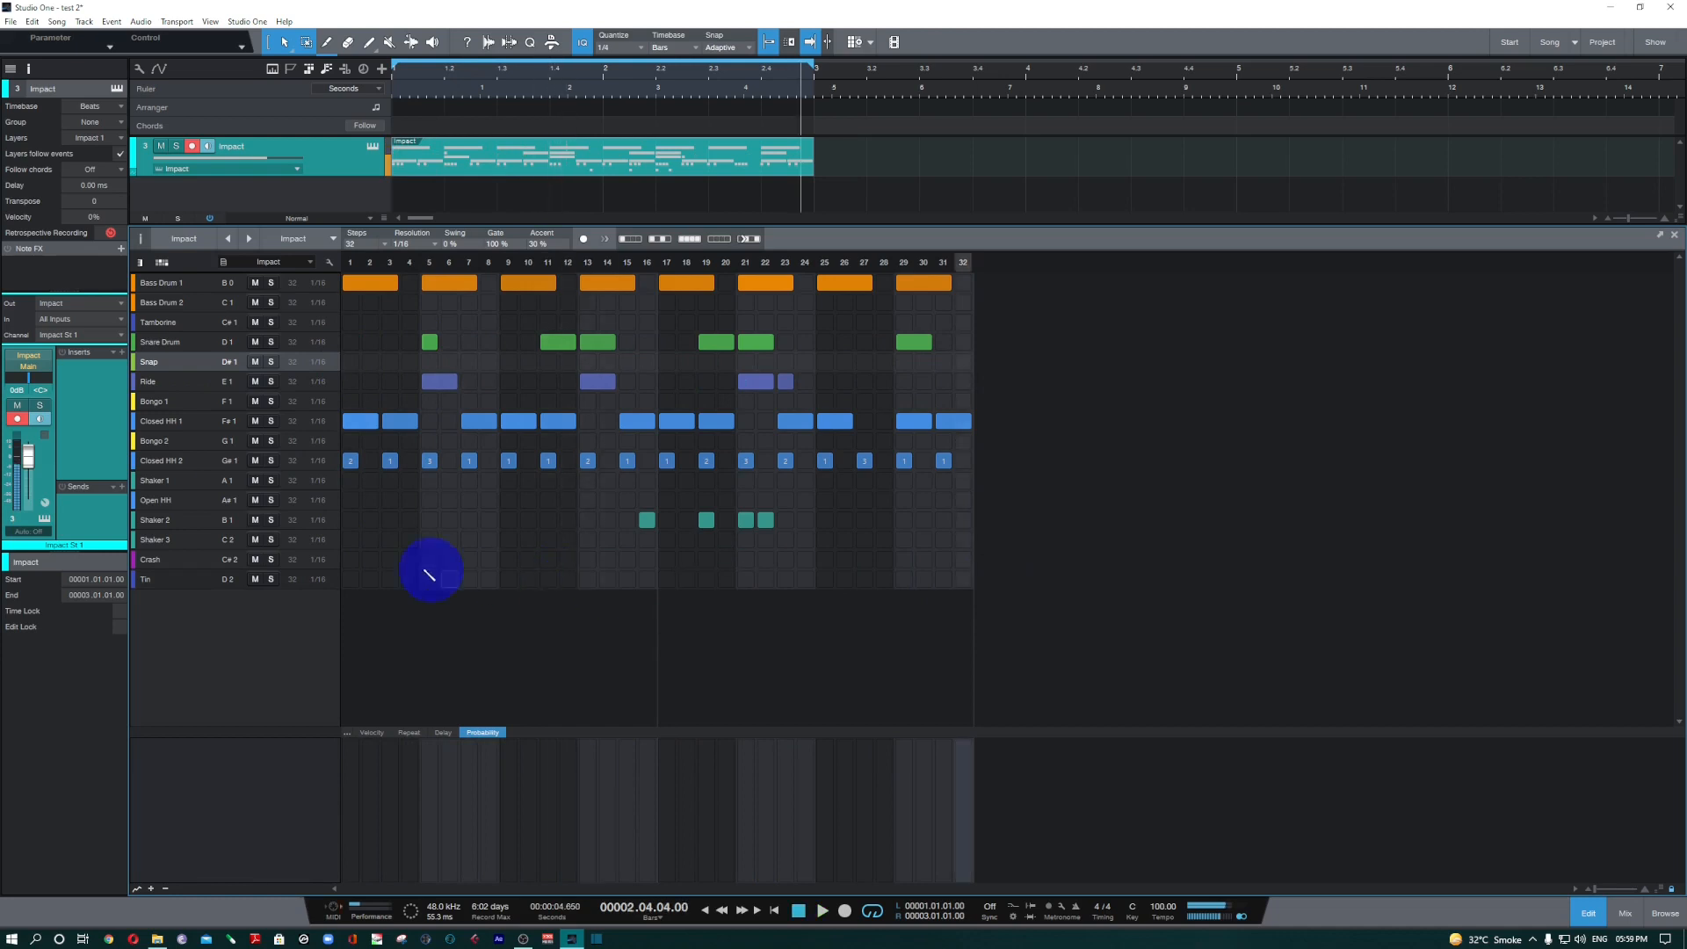
Solo Closed HH 2 and, during playback, draw varied velocities between about 44 and 62 across its notes.
{"action": "left_click", "coordinate": [270, 461]}
{"action": "key", "text": "space"}
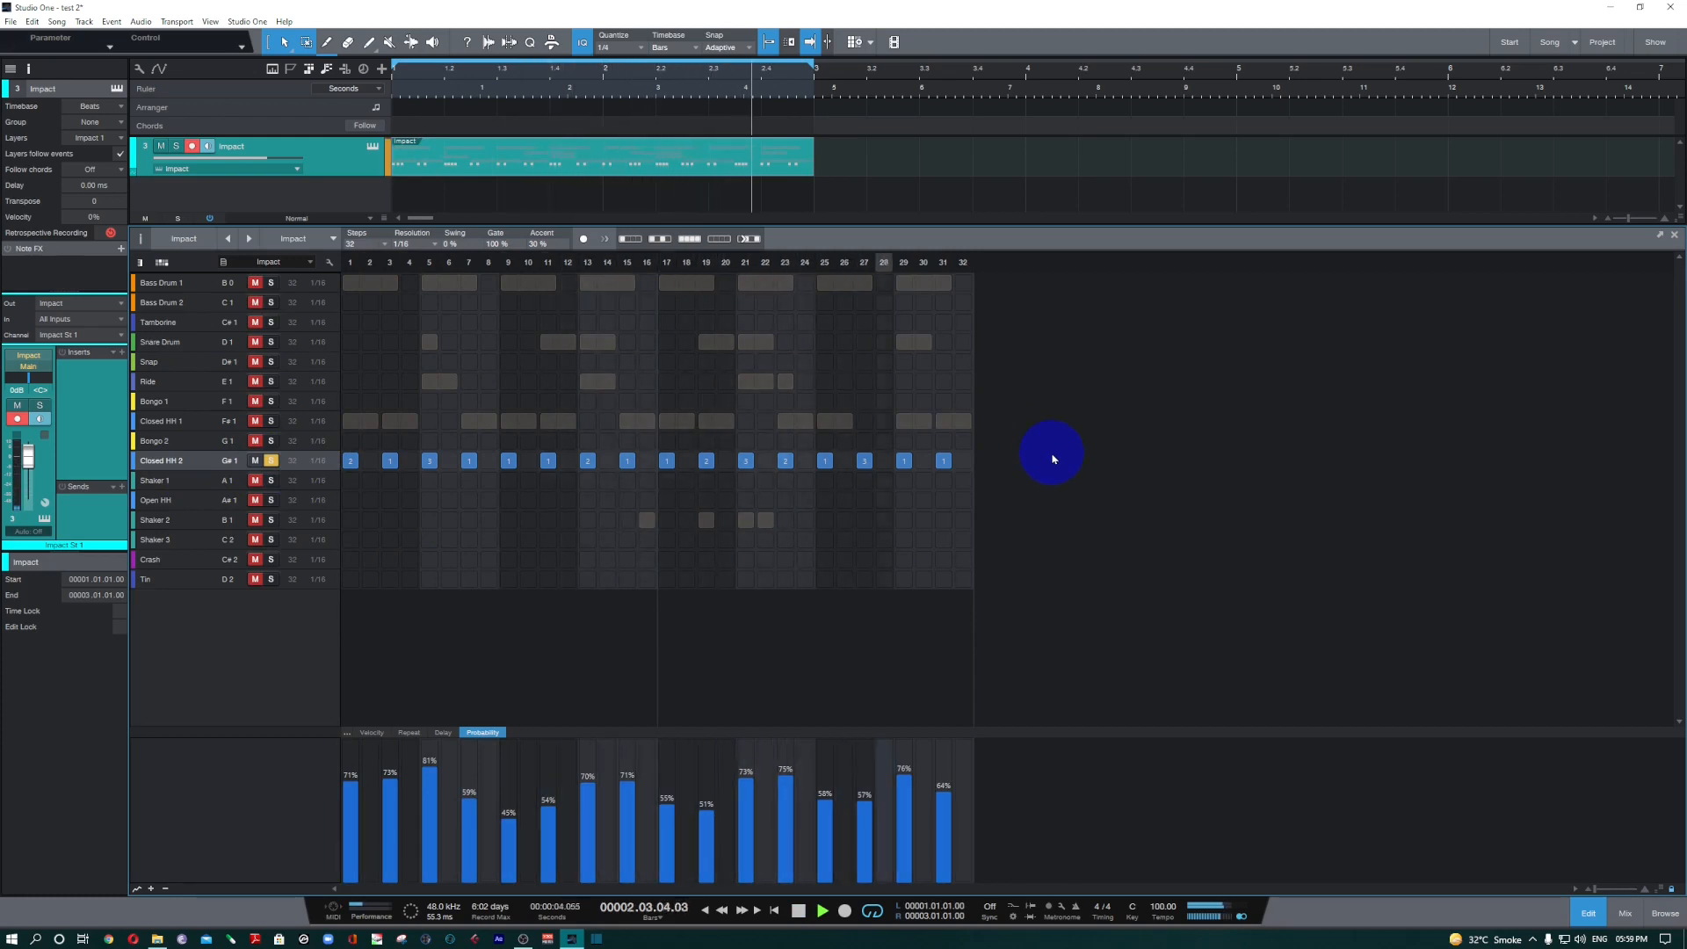
{"action": "left_click", "coordinate": [371, 732]}
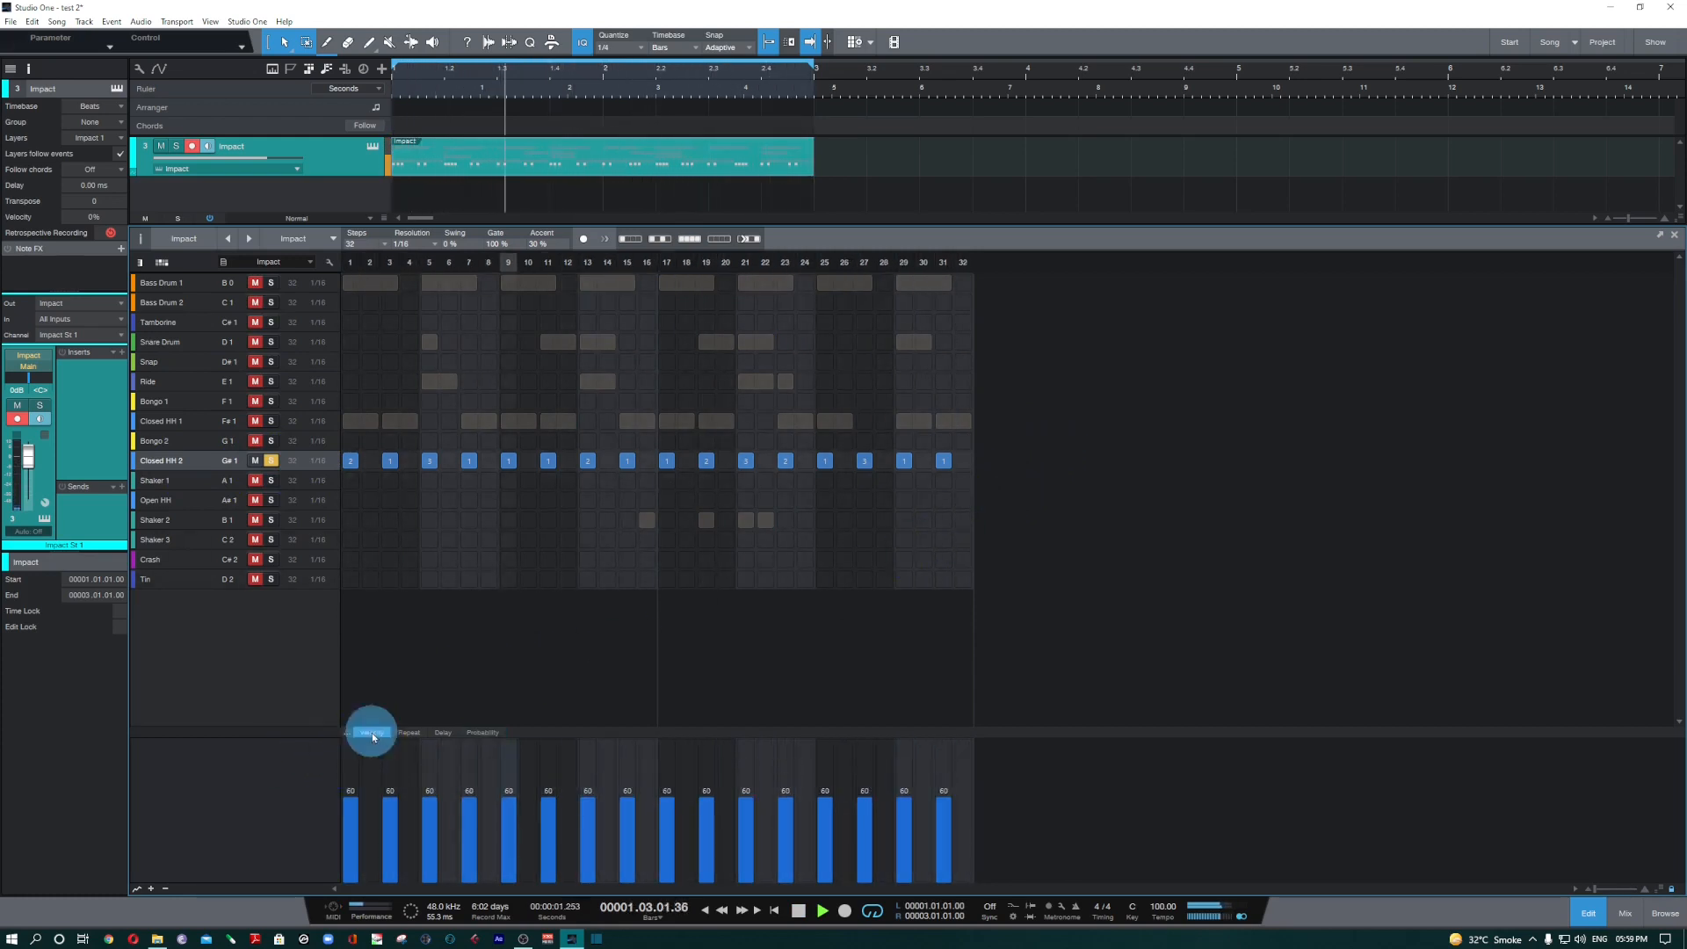
{"action": "left_click", "coordinate": [408, 732]}
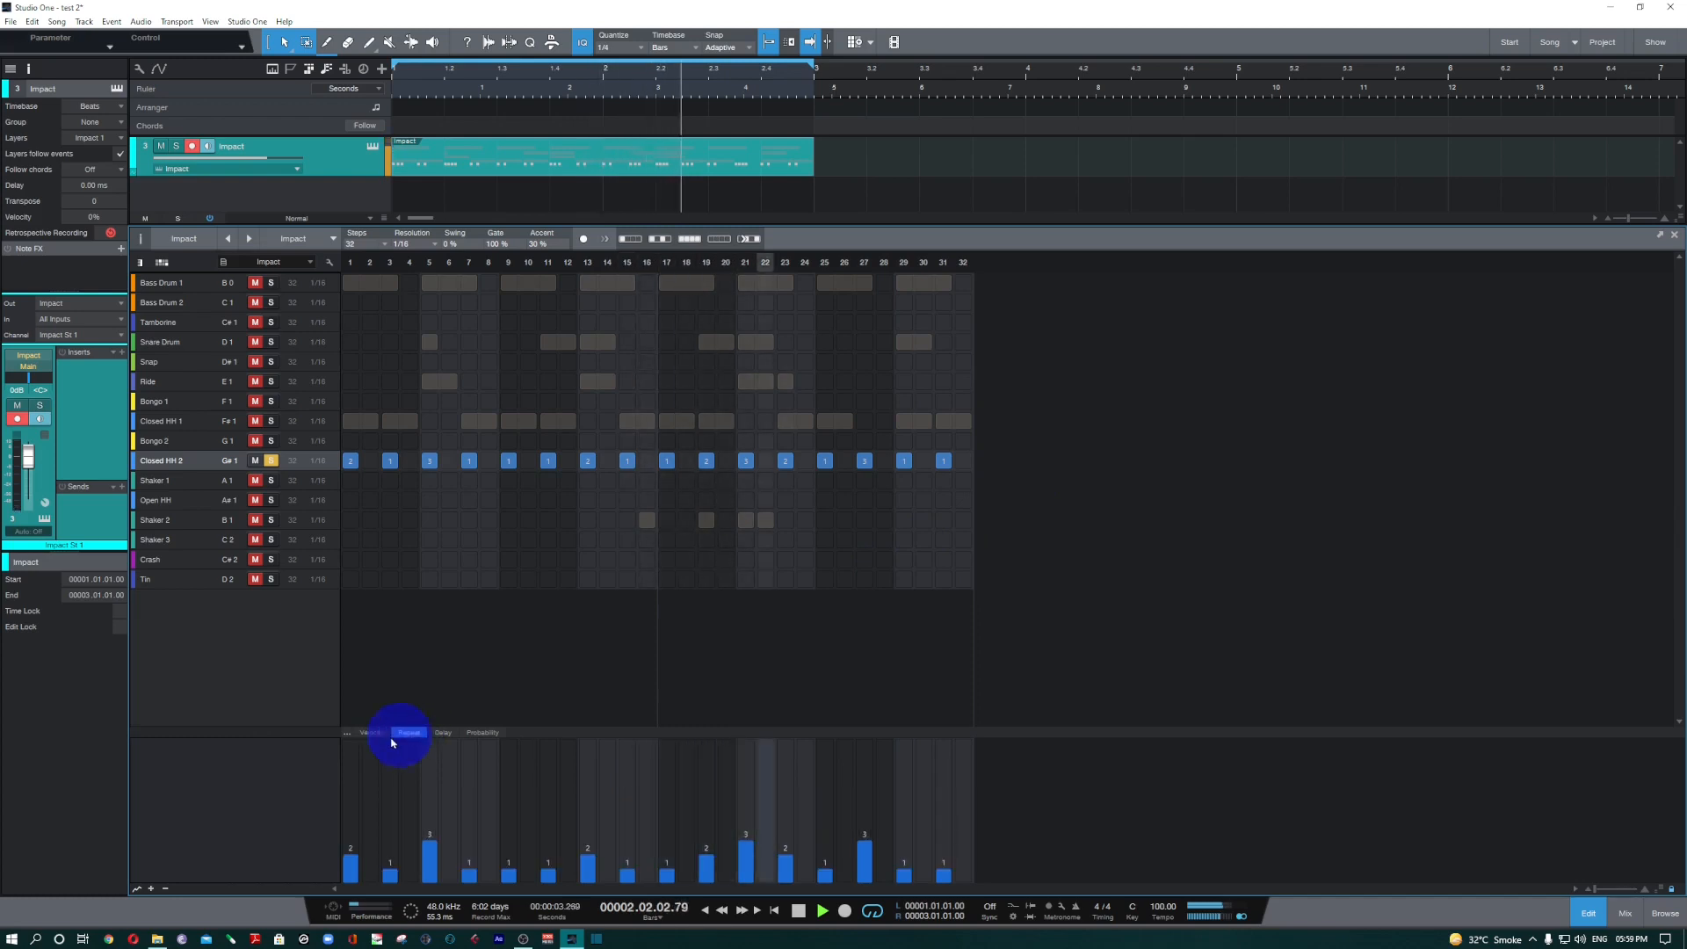
{"action": "left_click", "coordinate": [374, 733]}
{"action": "left_click_drag", "start_coordinate": [360, 812], "coordinate": [949, 808]}
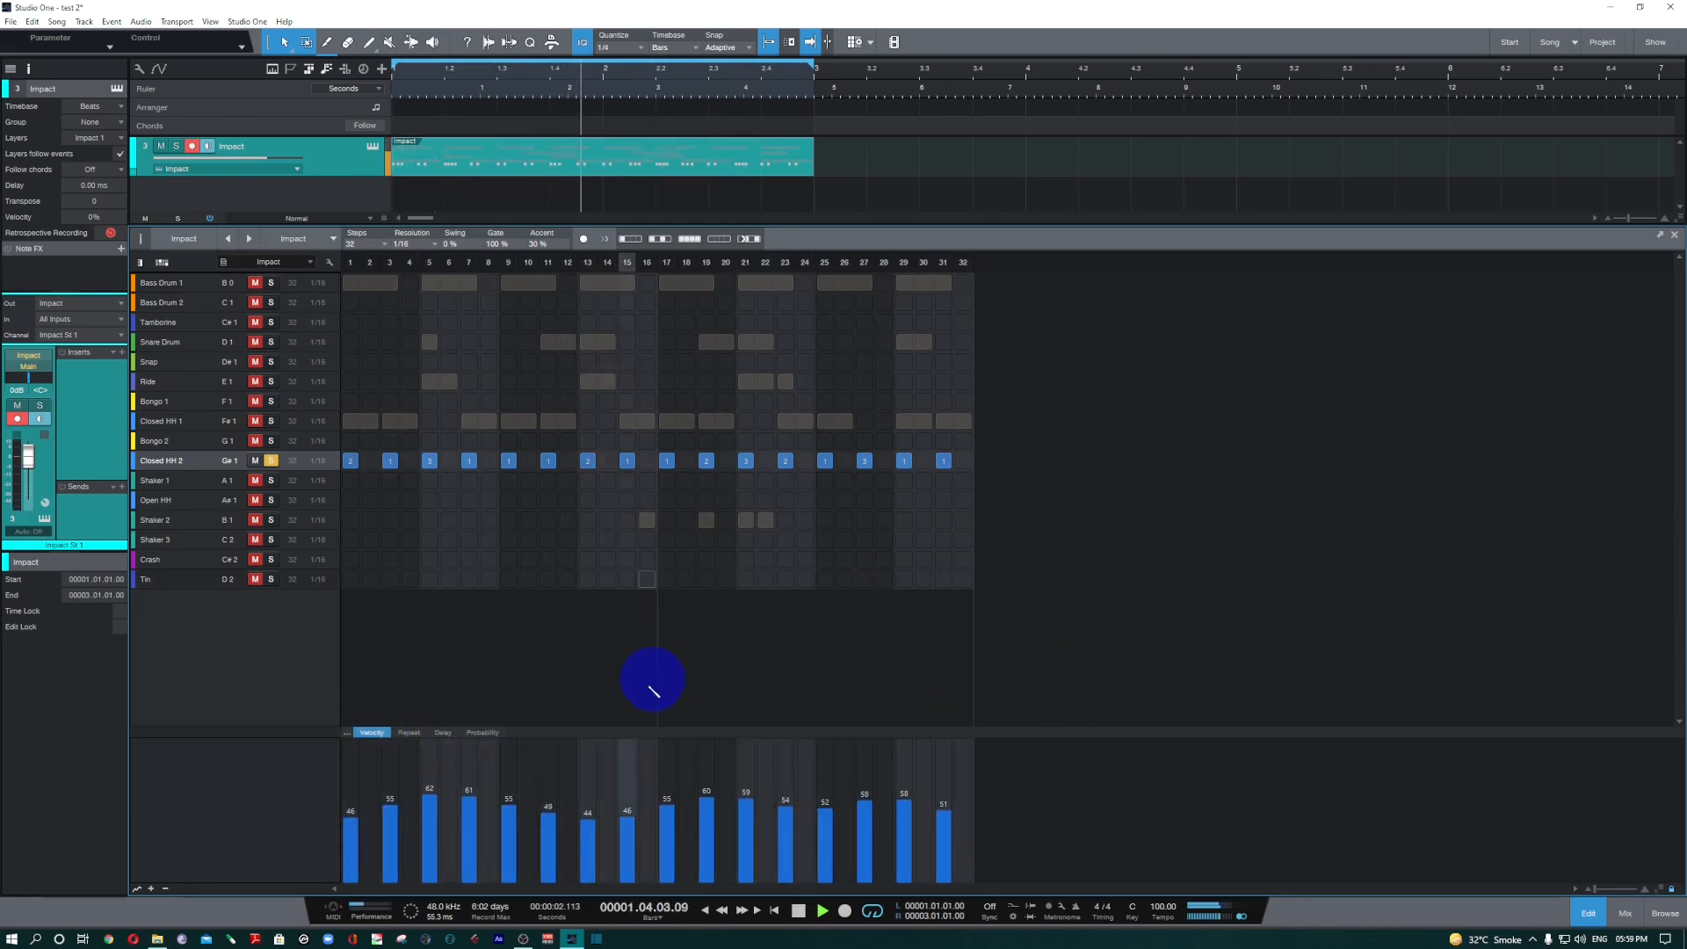
Review the Repeat, Delay and Probability lanes of Closed HH 2 during playback.
{"action": "left_click", "coordinate": [415, 735]}
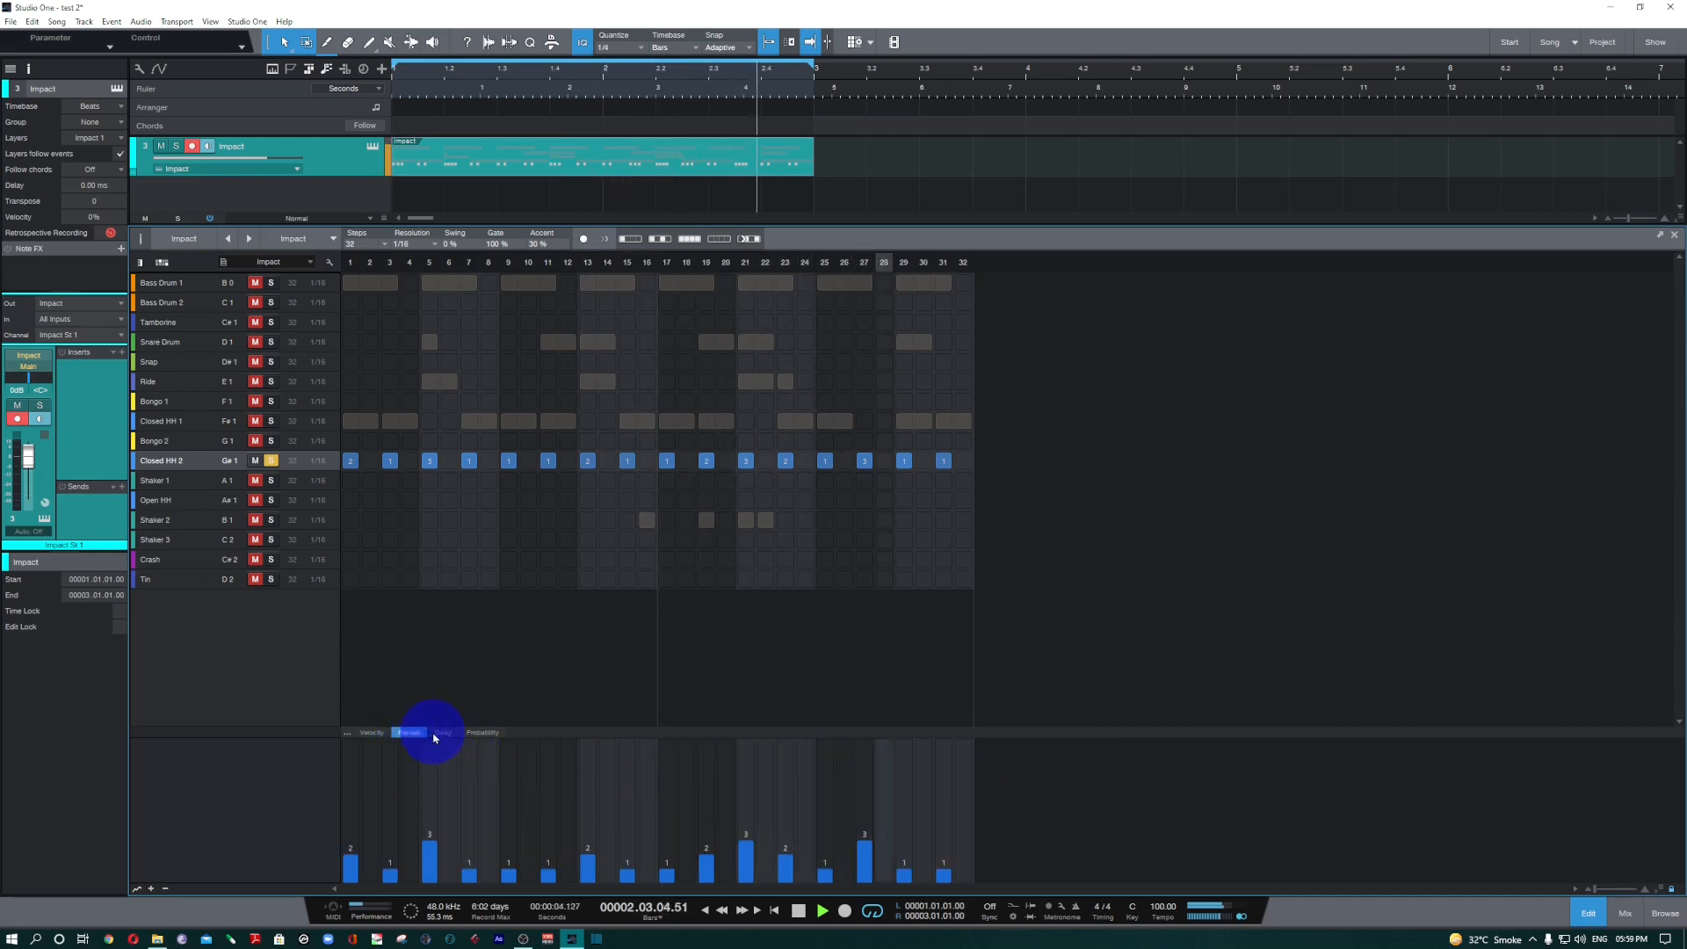
{"action": "left_click", "coordinate": [443, 733]}
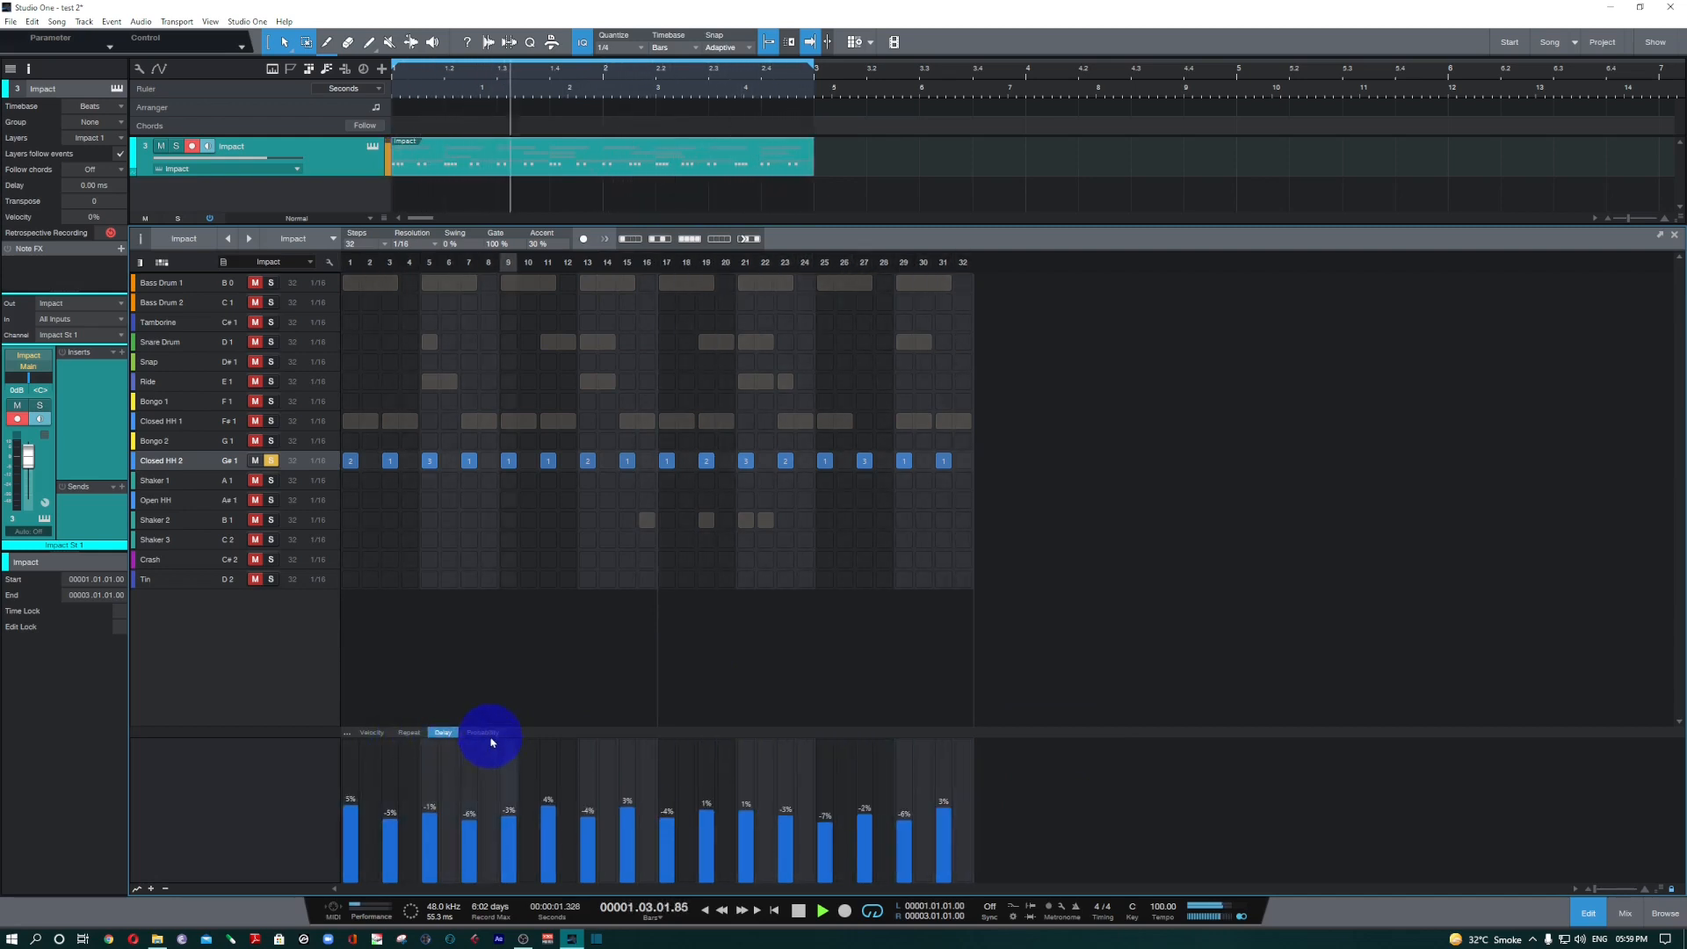
{"action": "left_click", "coordinate": [482, 731]}
Solo Bass Drum 1 and Snare Drum alongside Closed HH 2, and audition them together with the Closed HH 2 probabilities shown.
{"action": "left_click", "coordinate": [271, 282]}
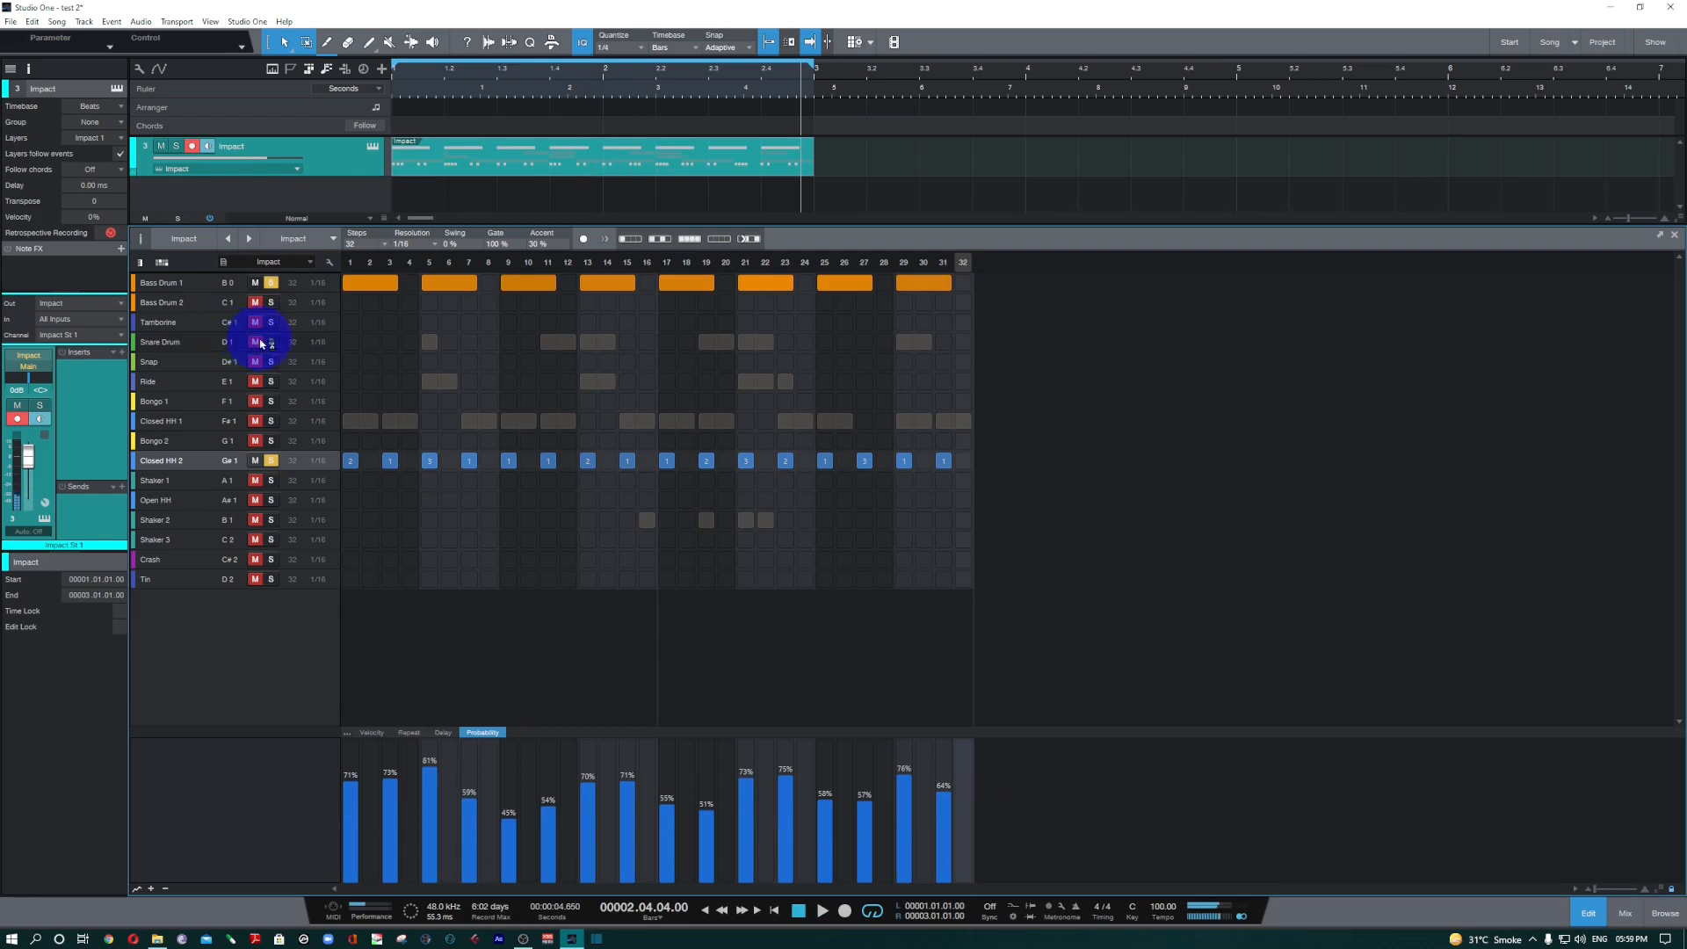
{"action": "left_click", "coordinate": [266, 341]}
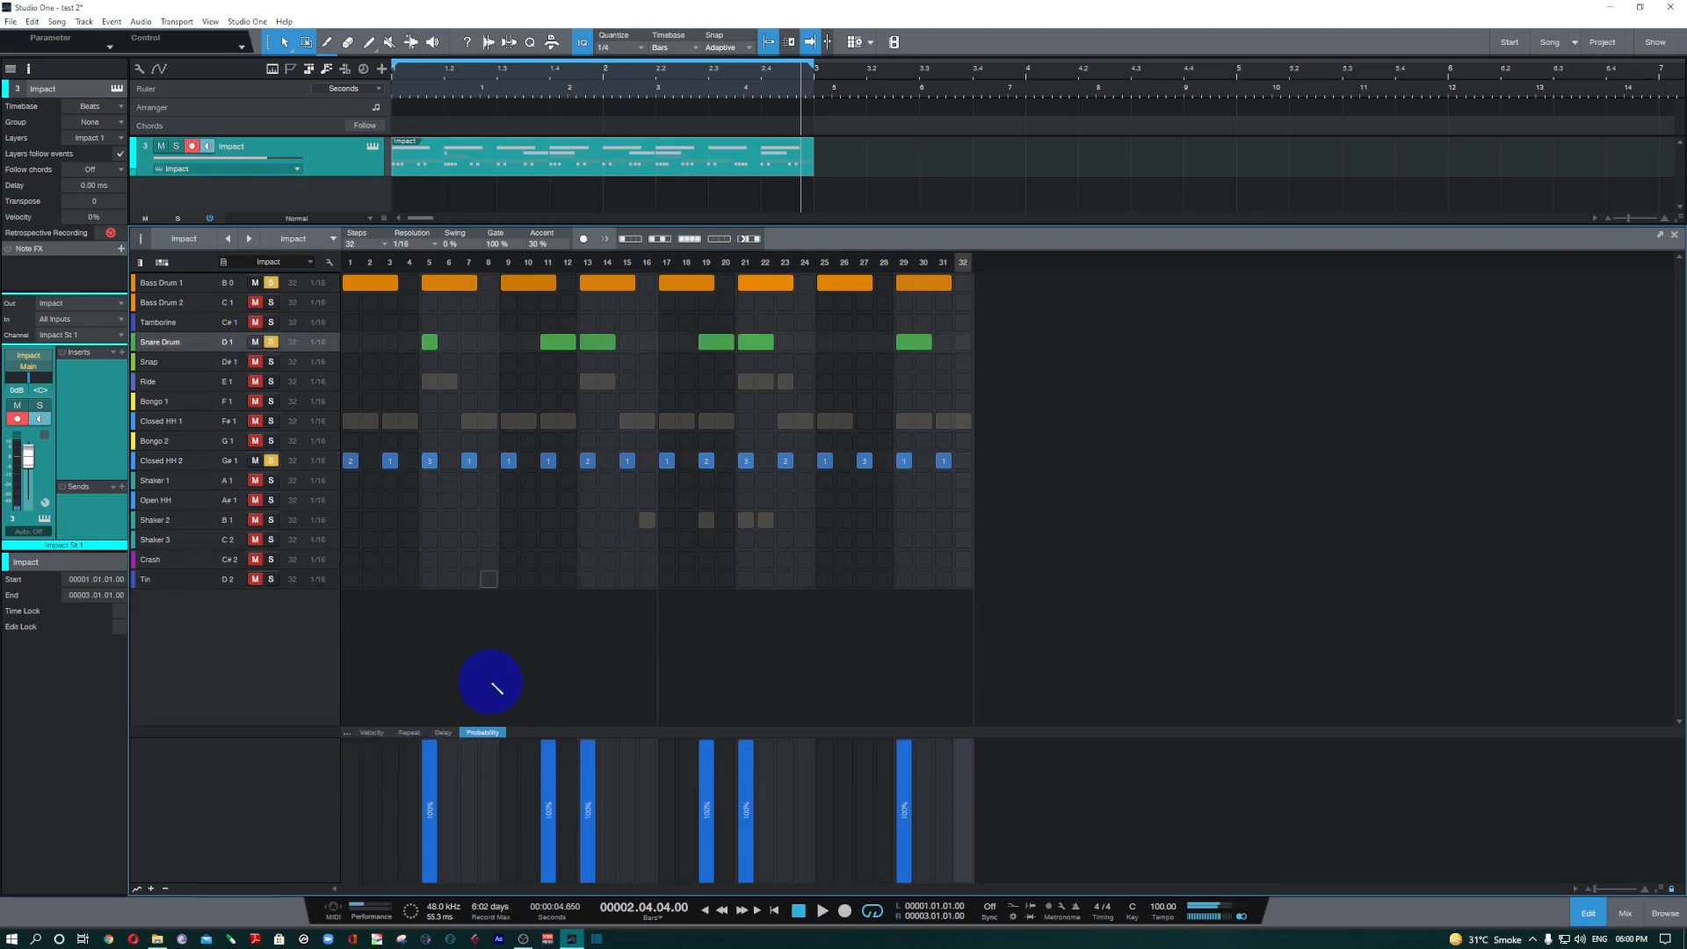
{"action": "key", "text": "space"}
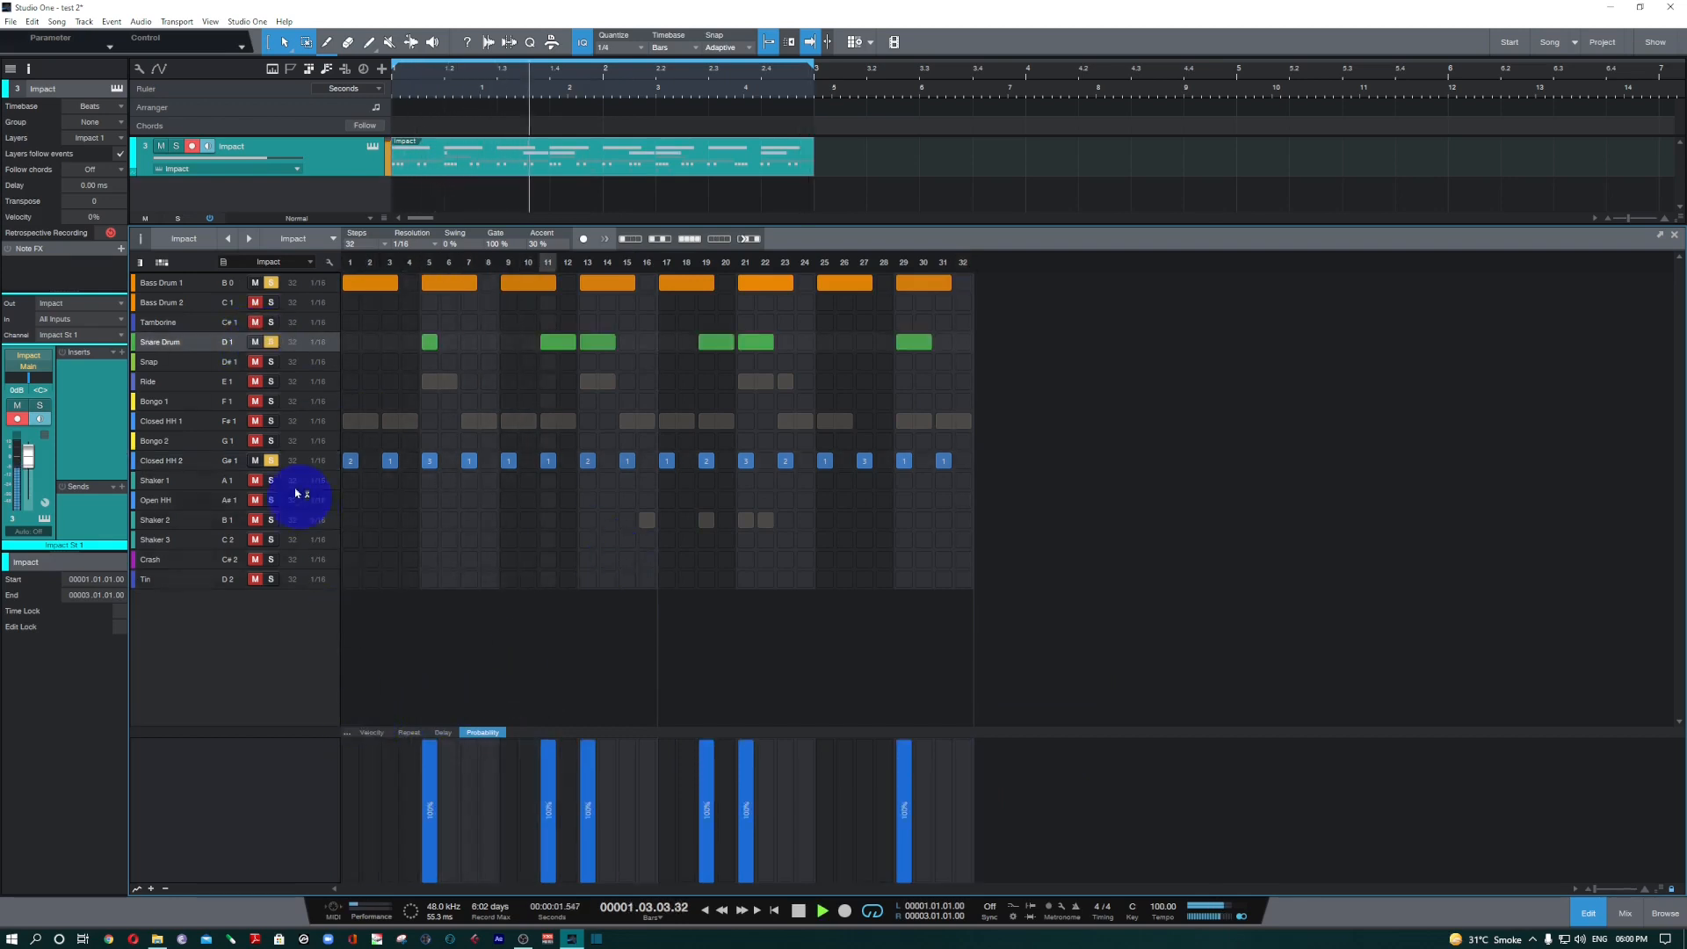
{"action": "left_click", "coordinate": [184, 458]}
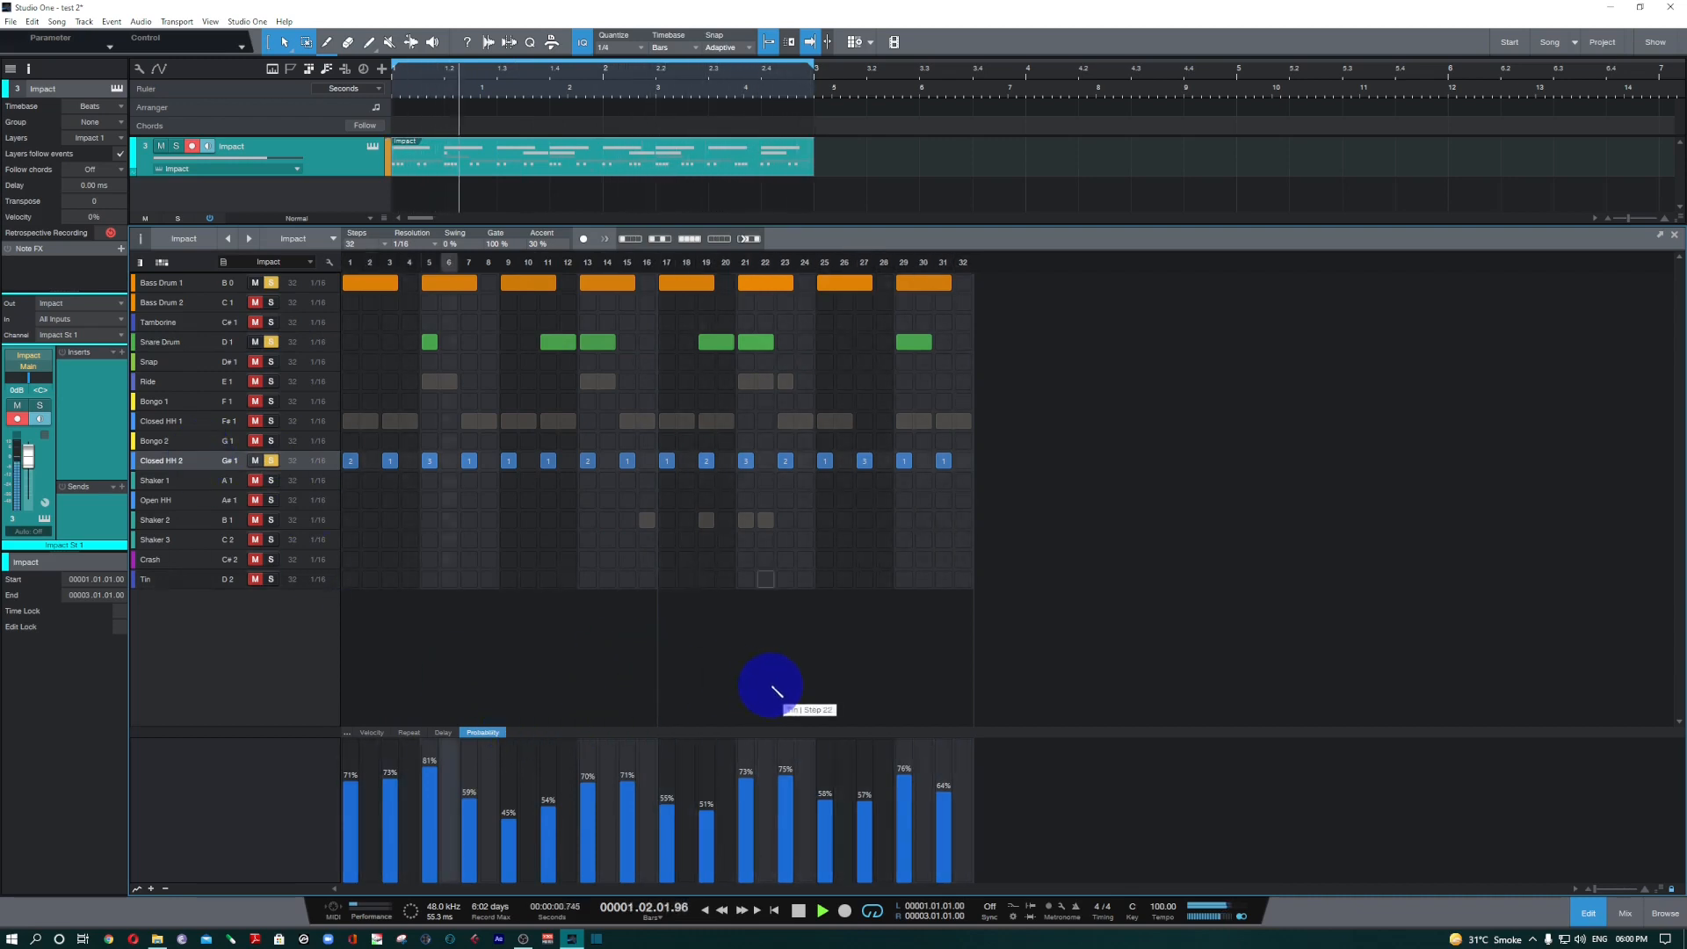
{"action": "key", "text": "space"}
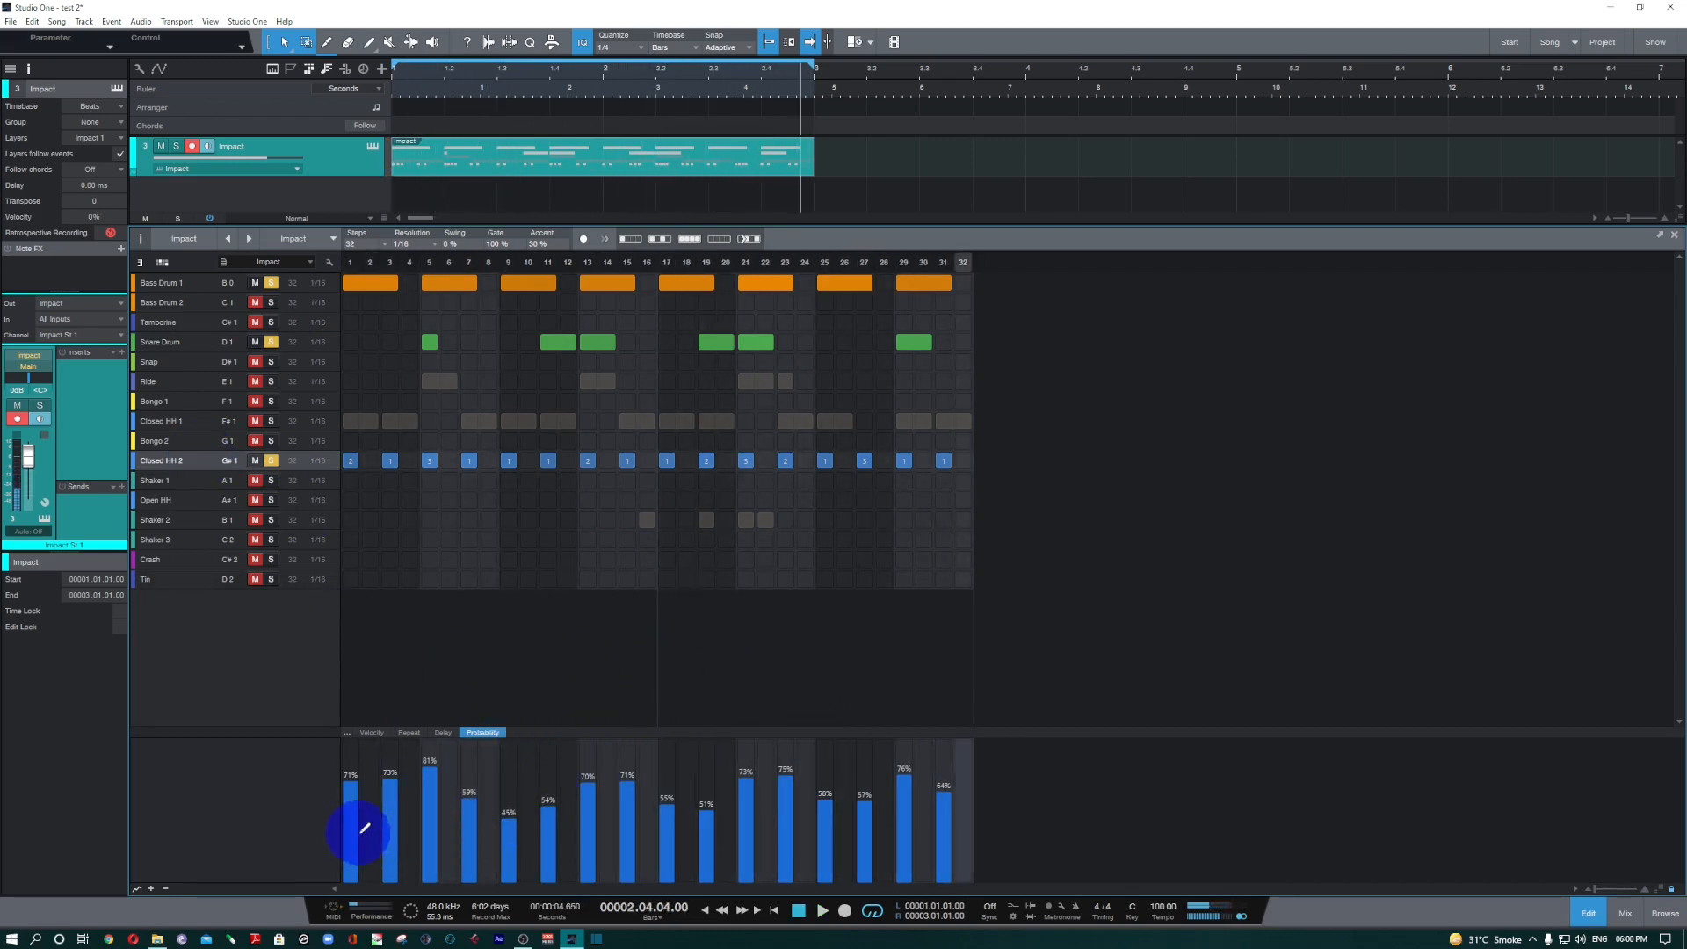
Compare the Velocity, Repeat and Probability values of the Closed HH 2 notes, ending on the Repeat lane.
{"action": "left_click", "coordinate": [372, 732]}
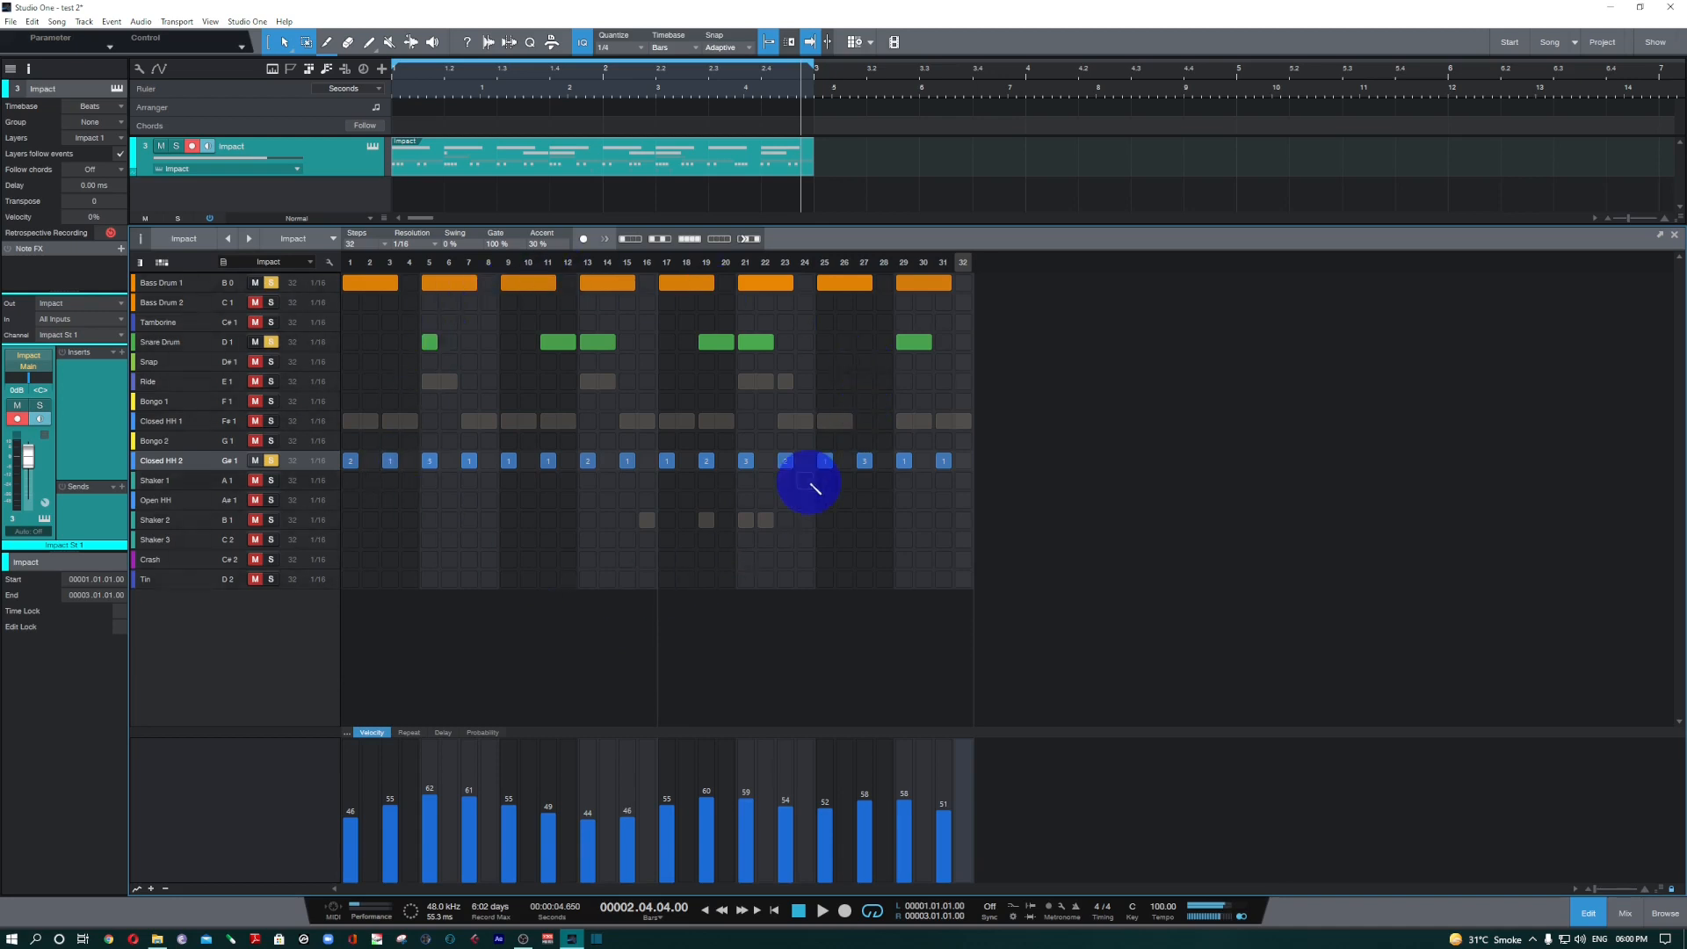
{"action": "left_click", "coordinate": [406, 734]}
{"action": "left_click", "coordinate": [479, 733]}
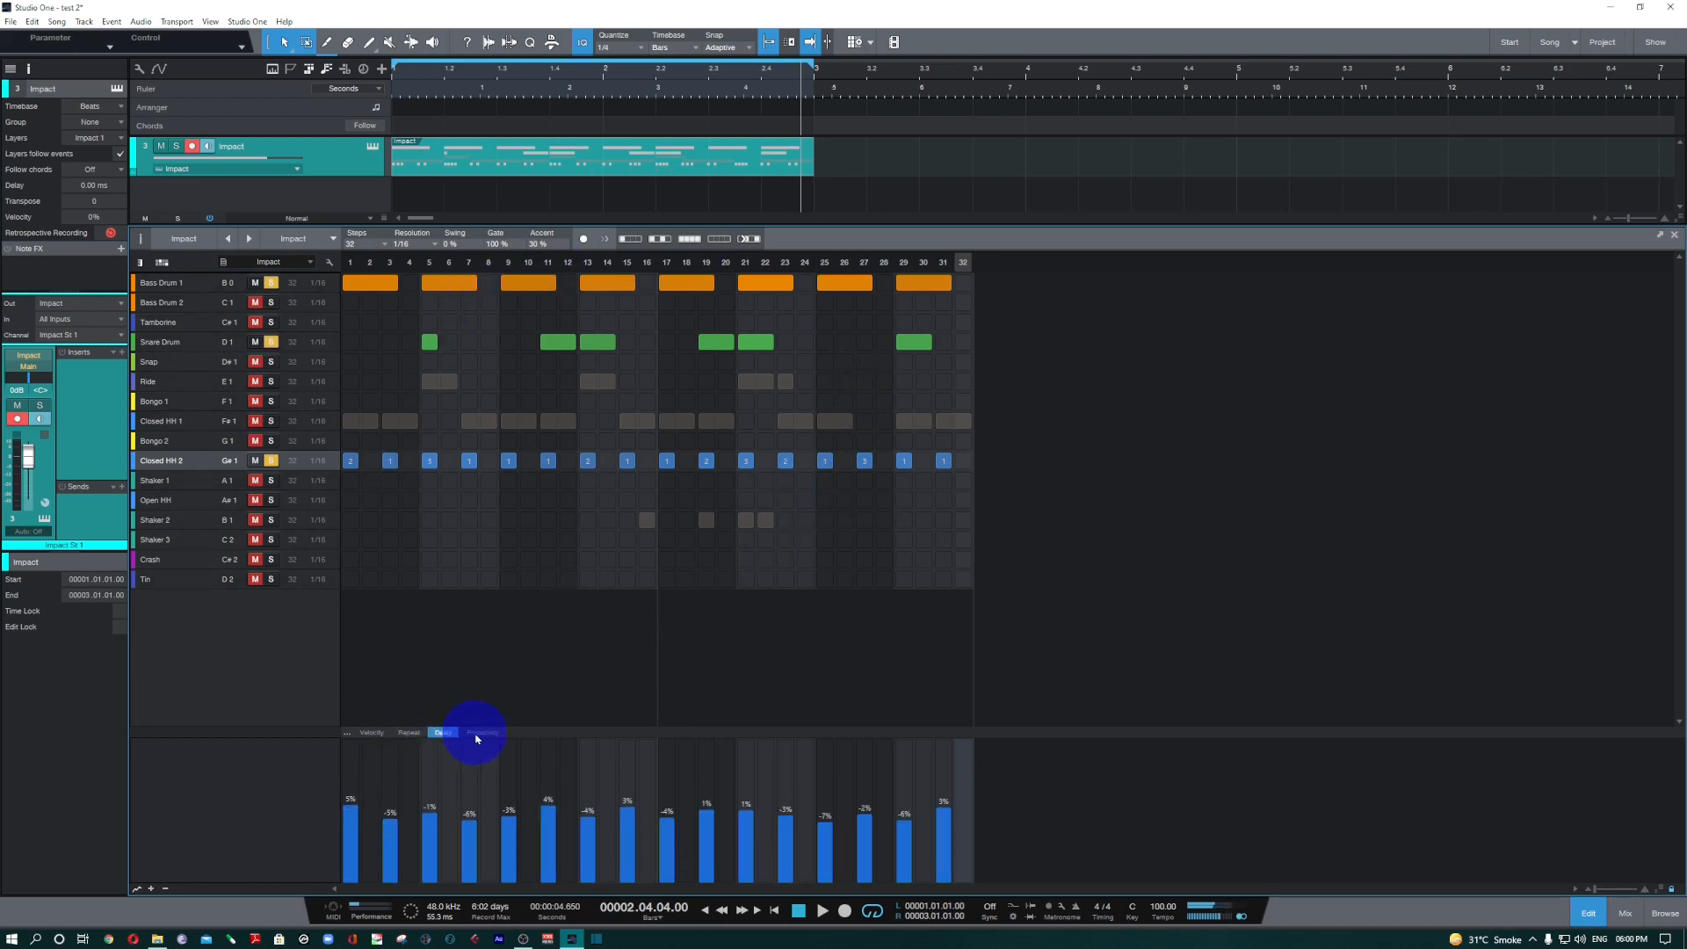
{"action": "left_click", "coordinate": [384, 735]}
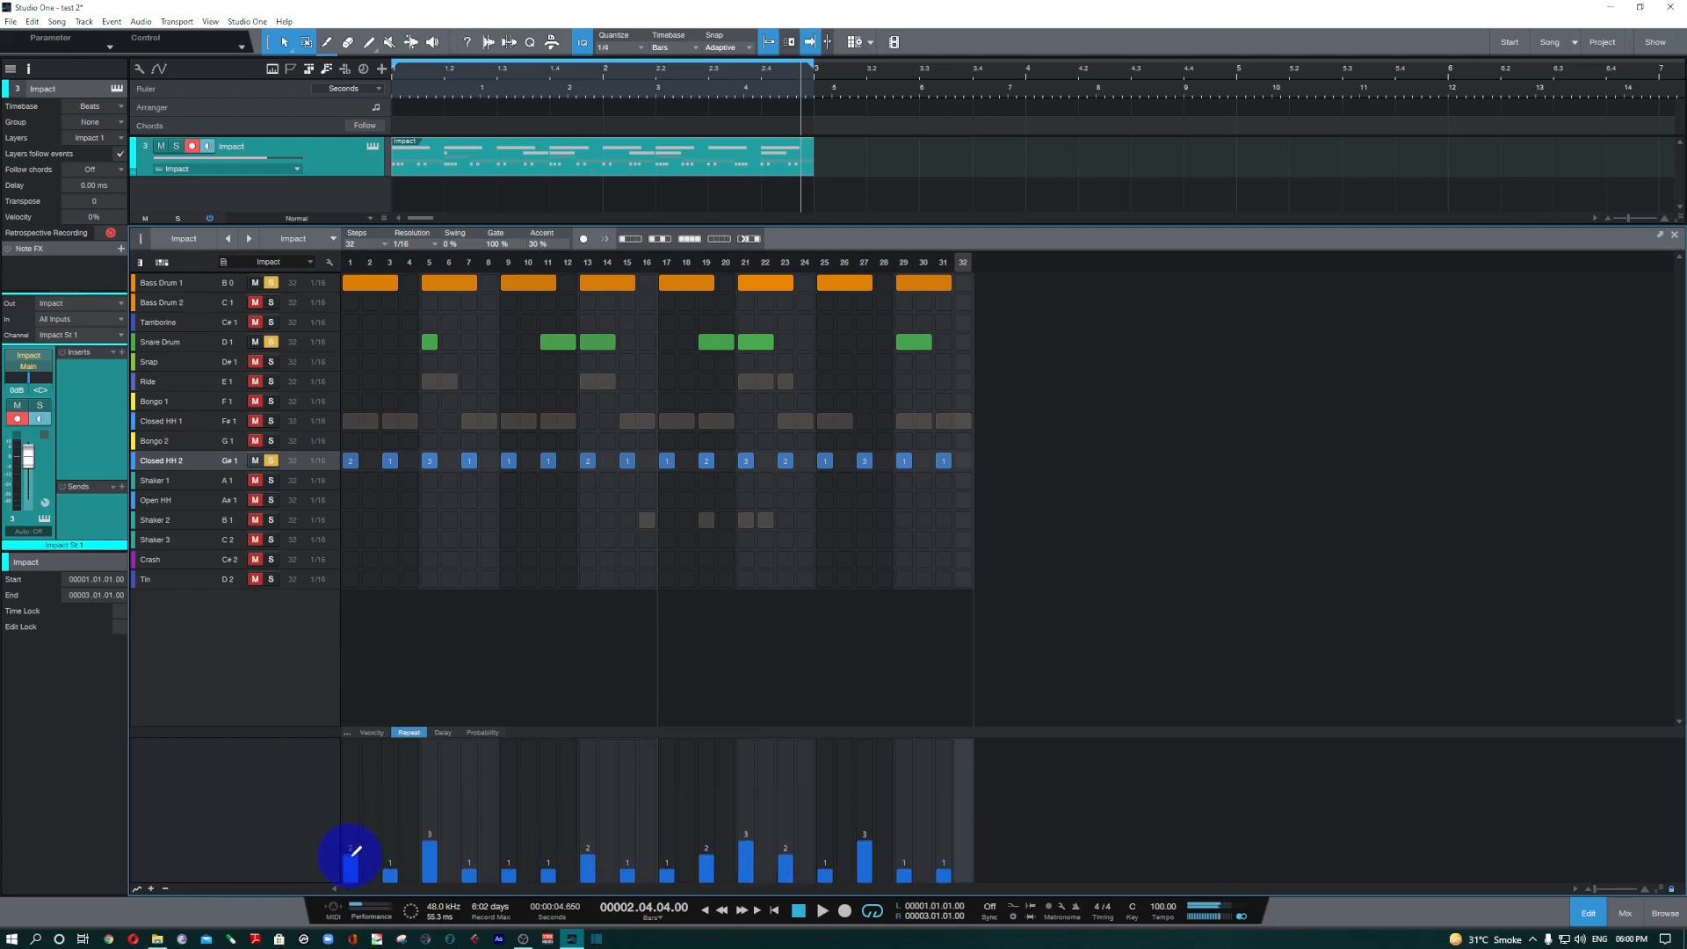
Set the first Closed HH 2 note's probability to 100% and reduce the repeats of all other Closed HH 2 notes to 0.
{"action": "left_click", "coordinate": [482, 734]}
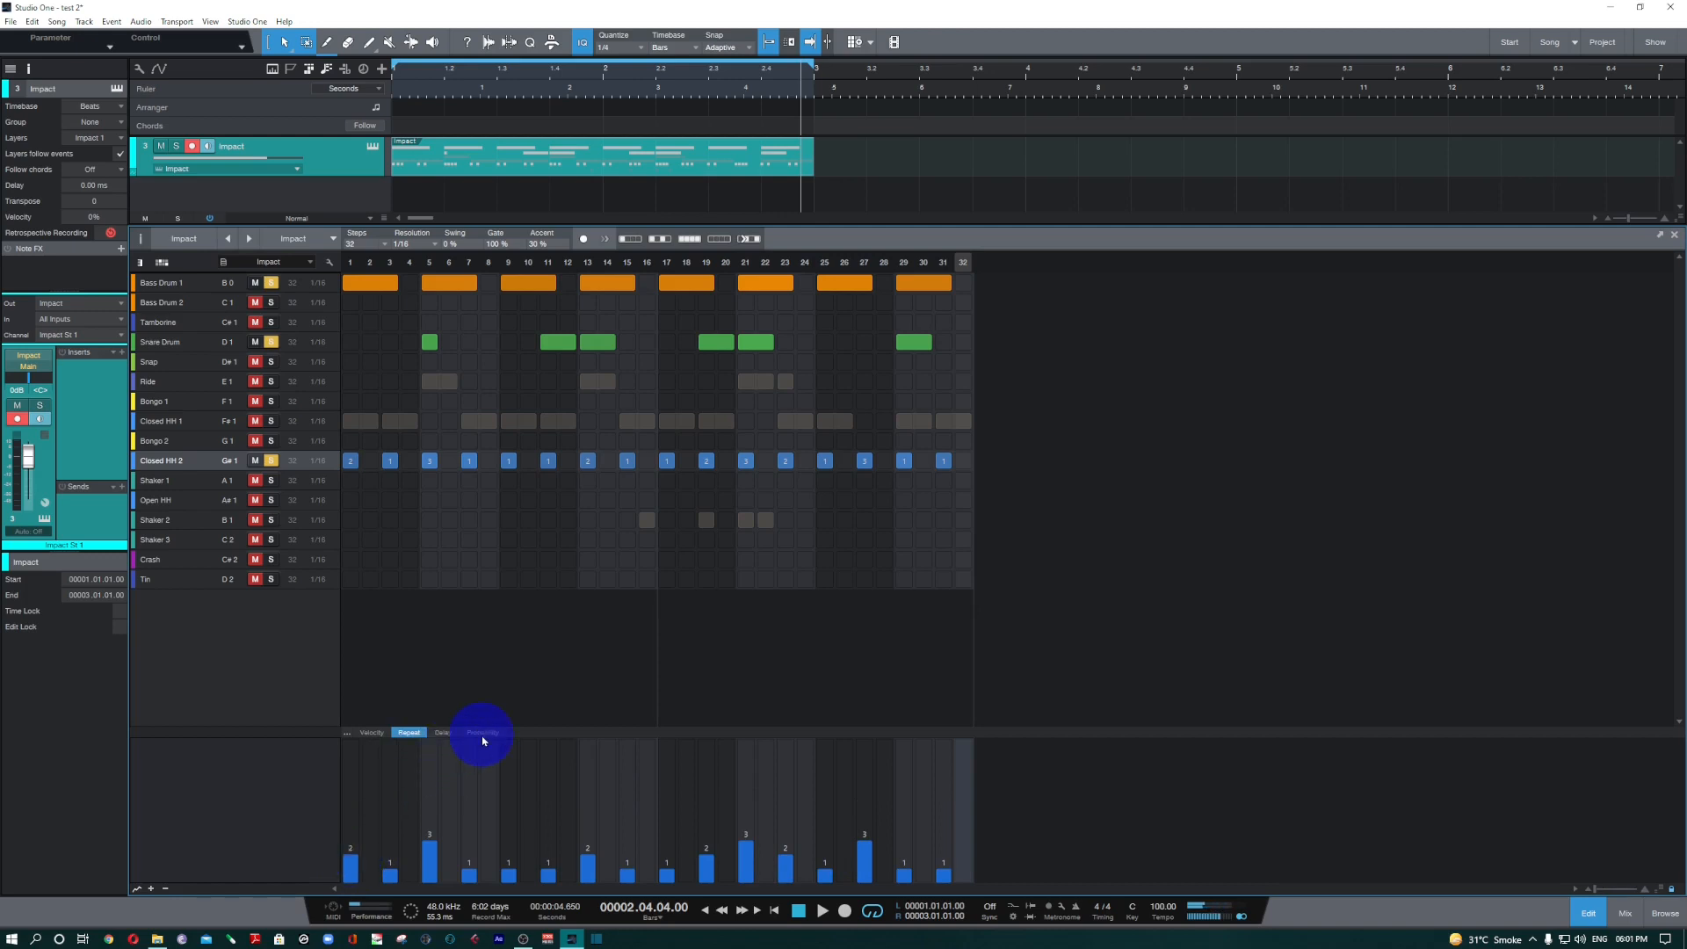
{"action": "left_click_drag", "start_coordinate": [356, 856], "coordinate": [361, 721]}
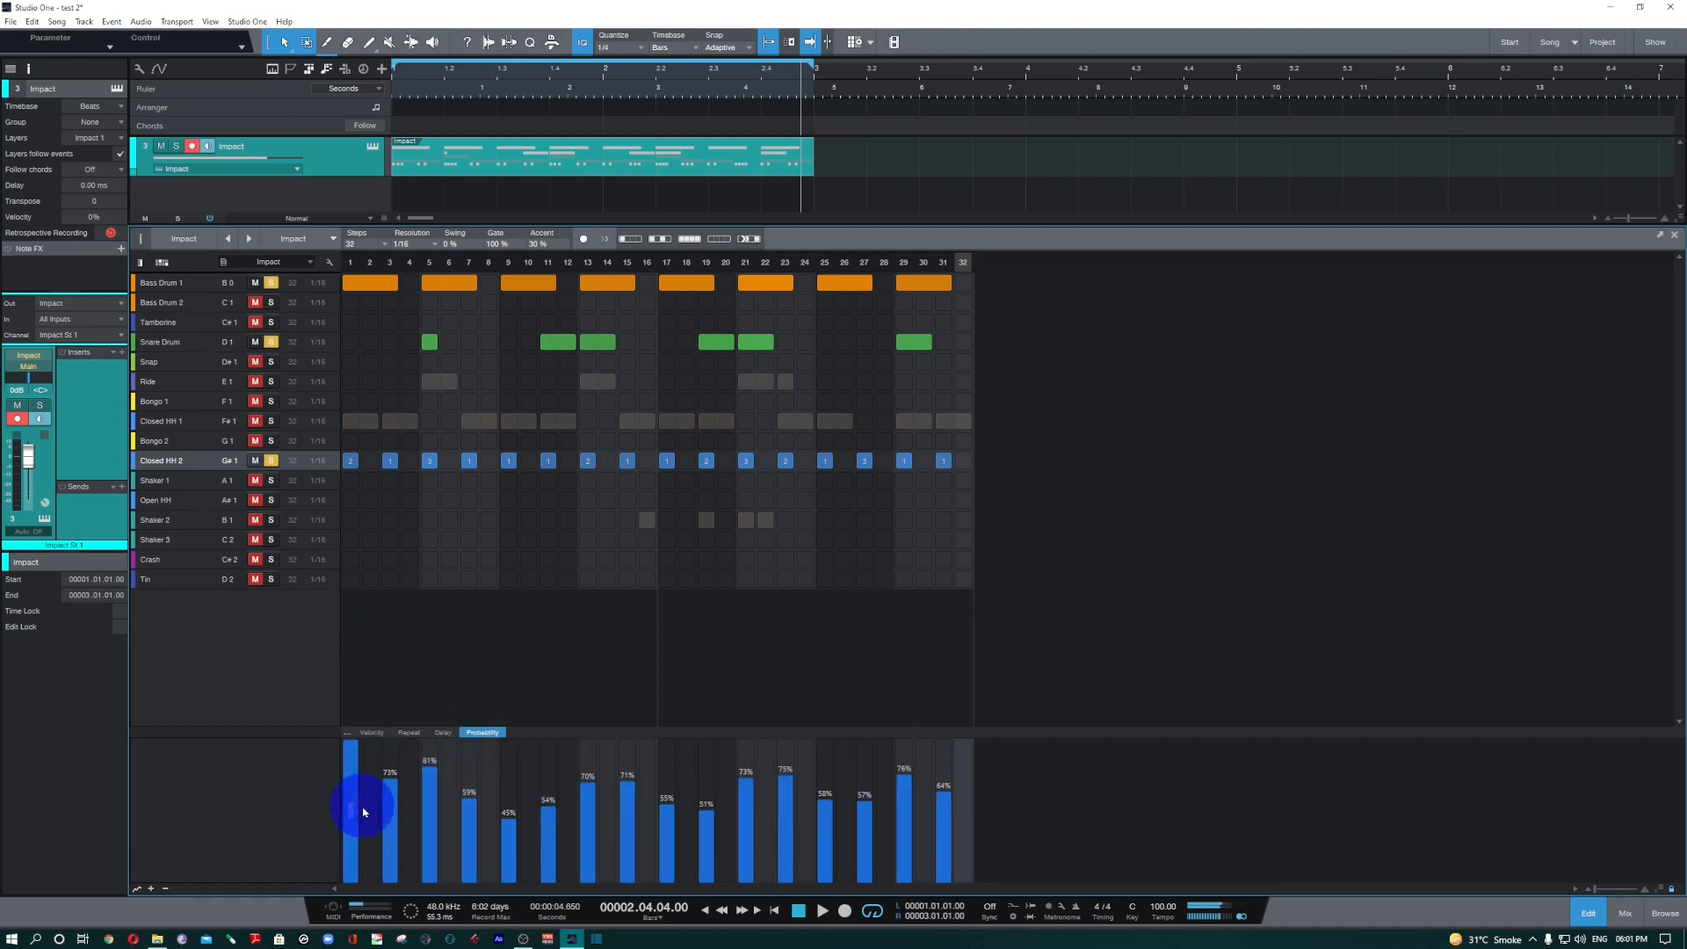
{"action": "left_click", "coordinate": [407, 735]}
{"action": "left_click", "coordinate": [409, 736]}
{"action": "mouse_move", "coordinate": [402, 870]}
{"action": "left_mouse_down"}
{"action": "mouse_move", "coordinate": [972, 873]}
{"action": "mouse_move", "coordinate": [864, 860]}
{"action": "left_mouse_up"}
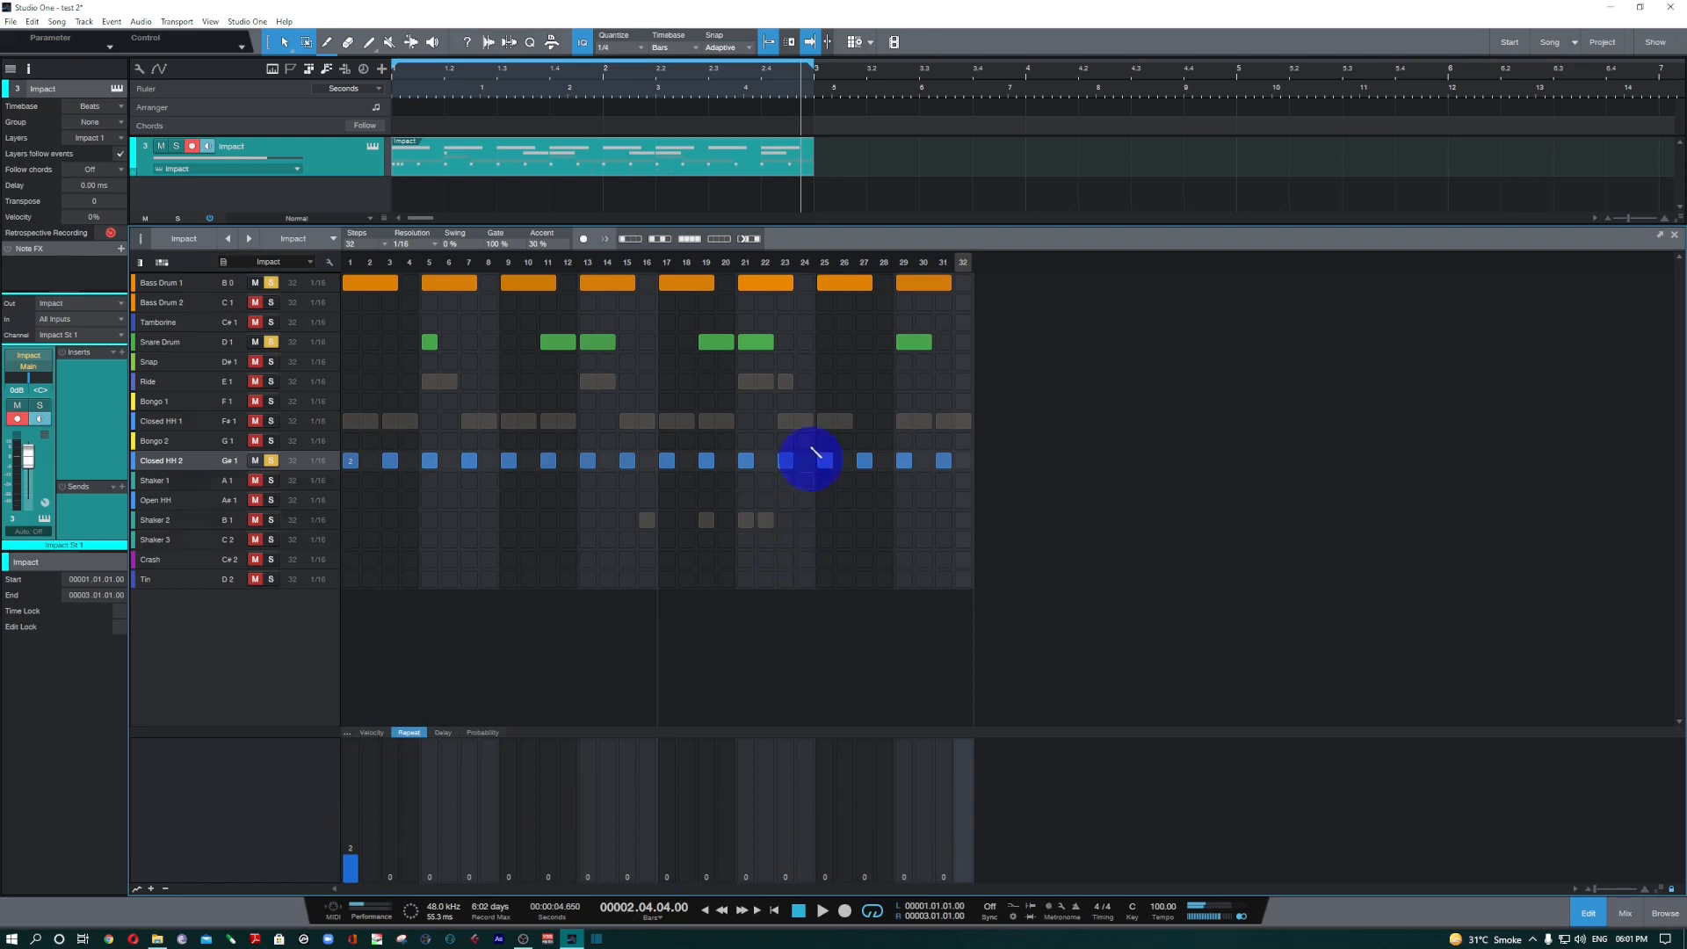
Shorten the loop to bar 1 and raise the first Closed HH 2 note's repeat count to 3.
{"action": "left_click_drag", "start_coordinate": [810, 68], "coordinate": [602, 70]}
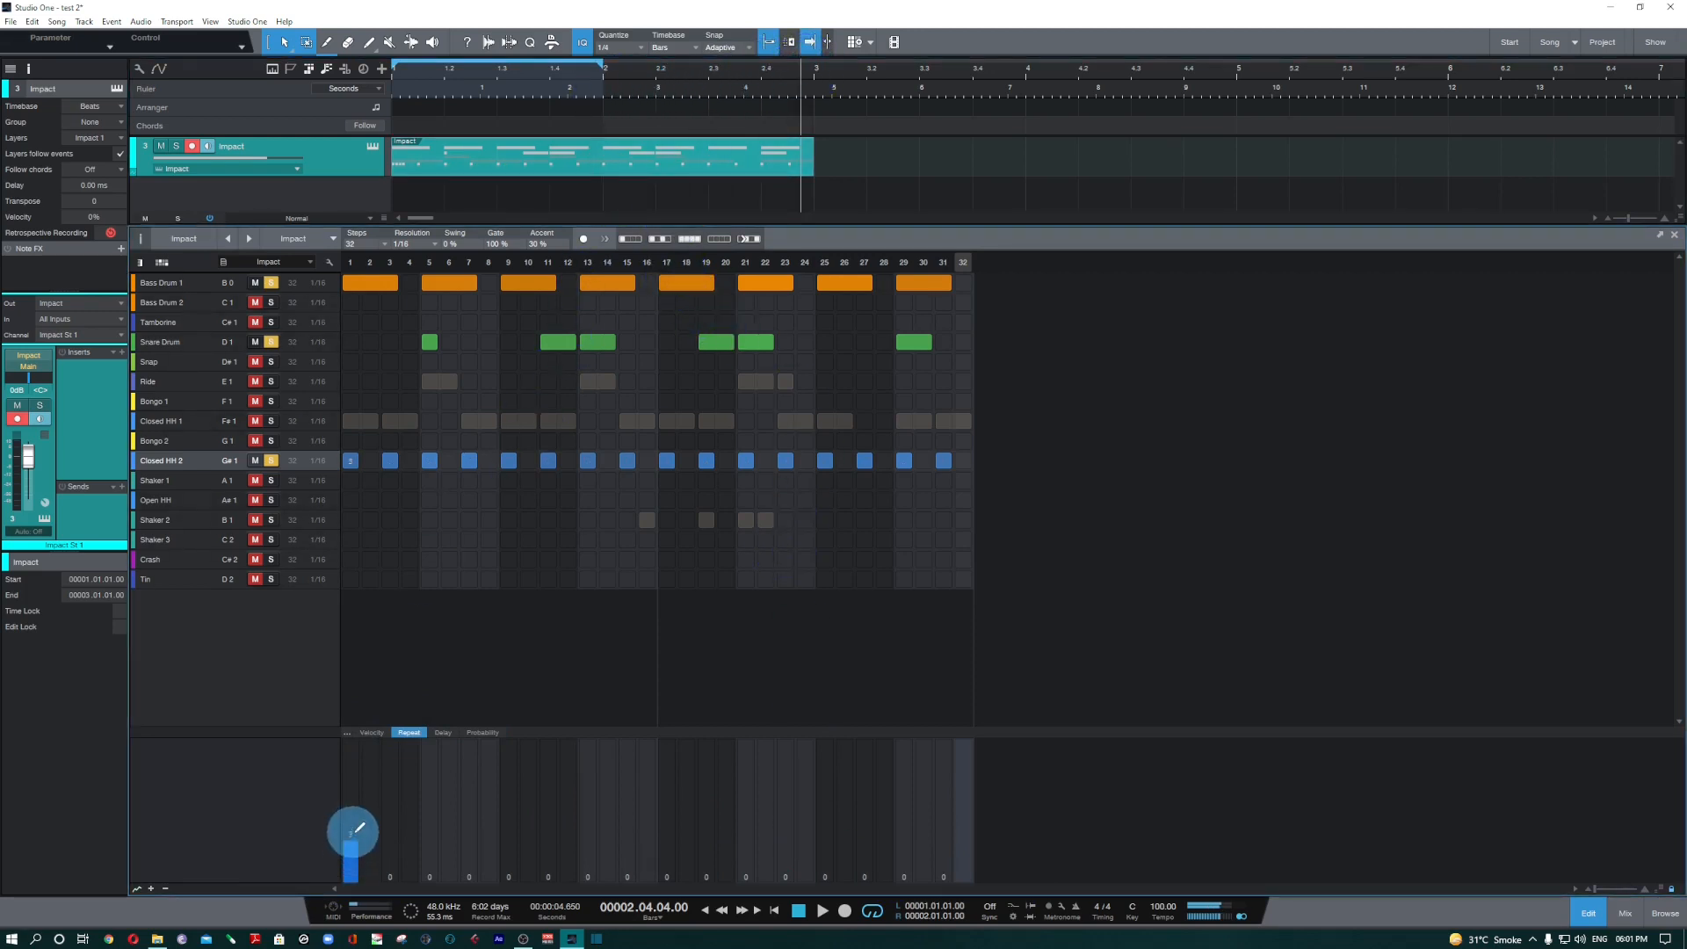
{"action": "left_click", "coordinate": [483, 733]}
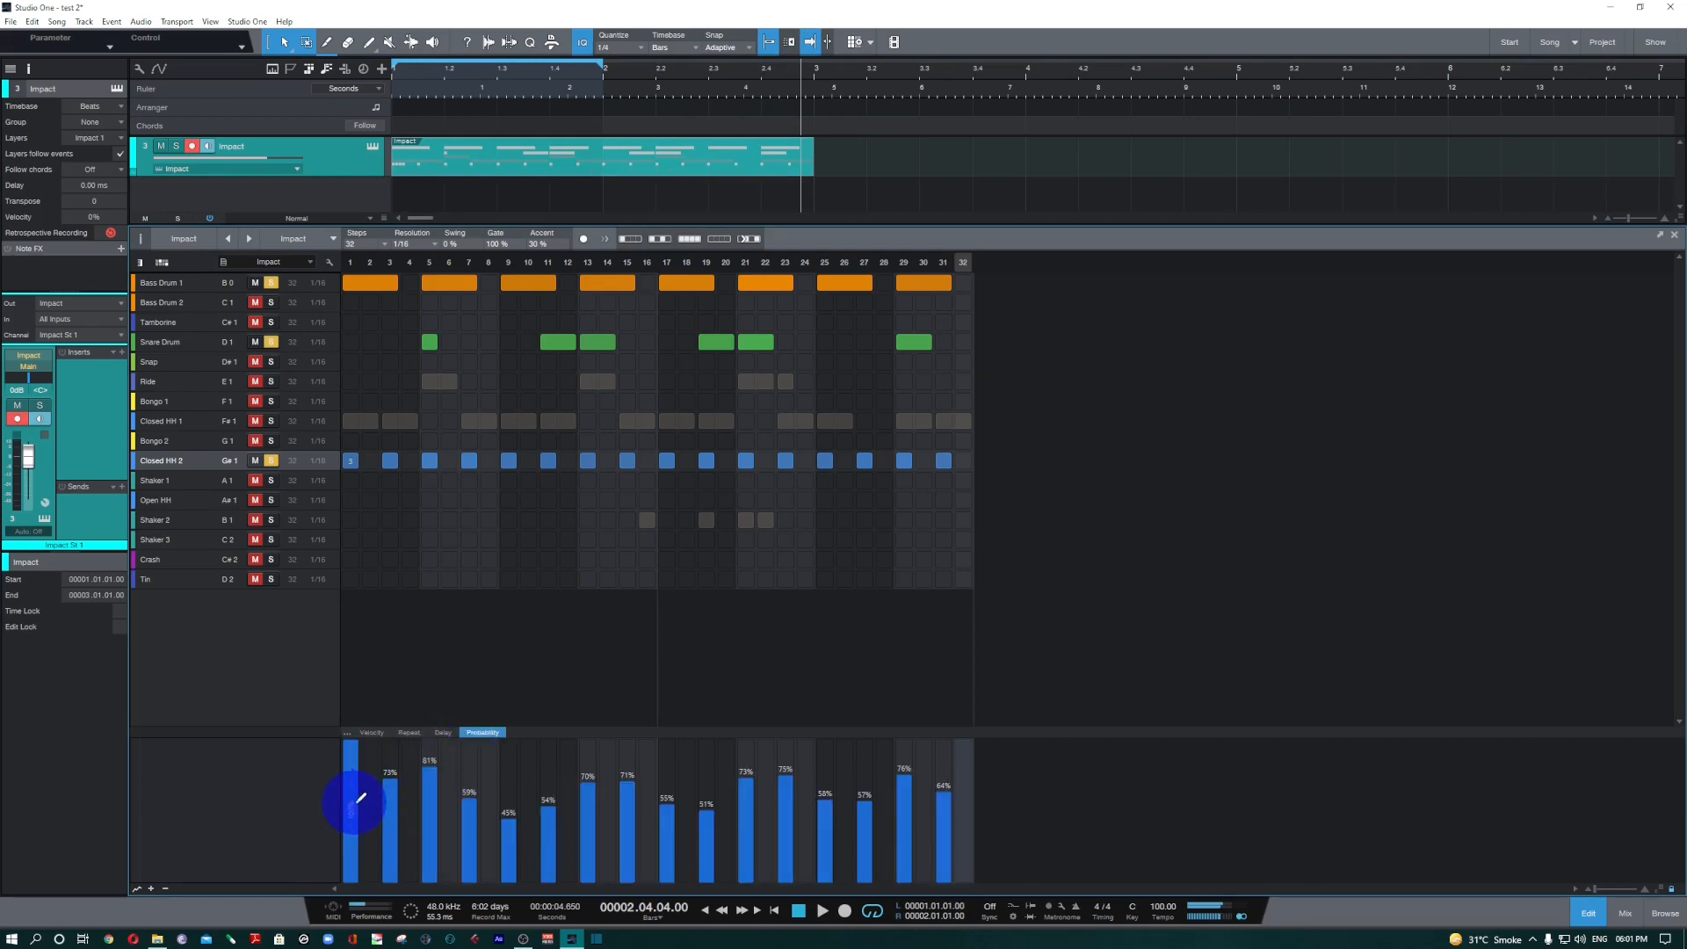
{"action": "left_click", "coordinate": [409, 733]}
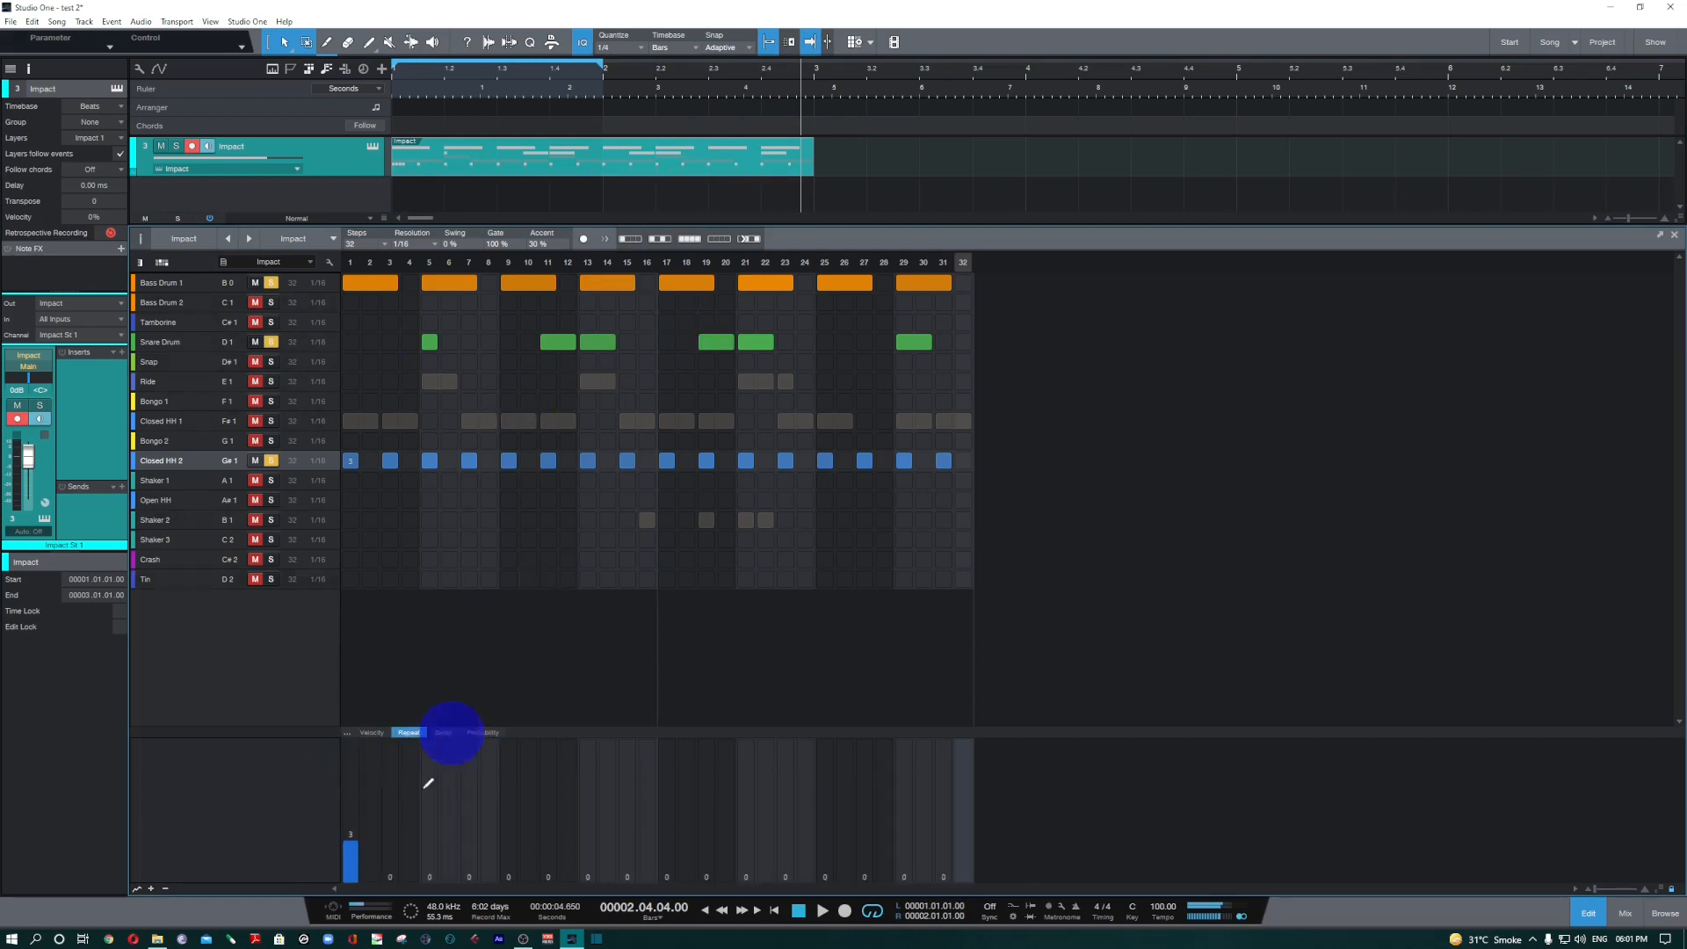
{"action": "left_click", "coordinate": [361, 852]}
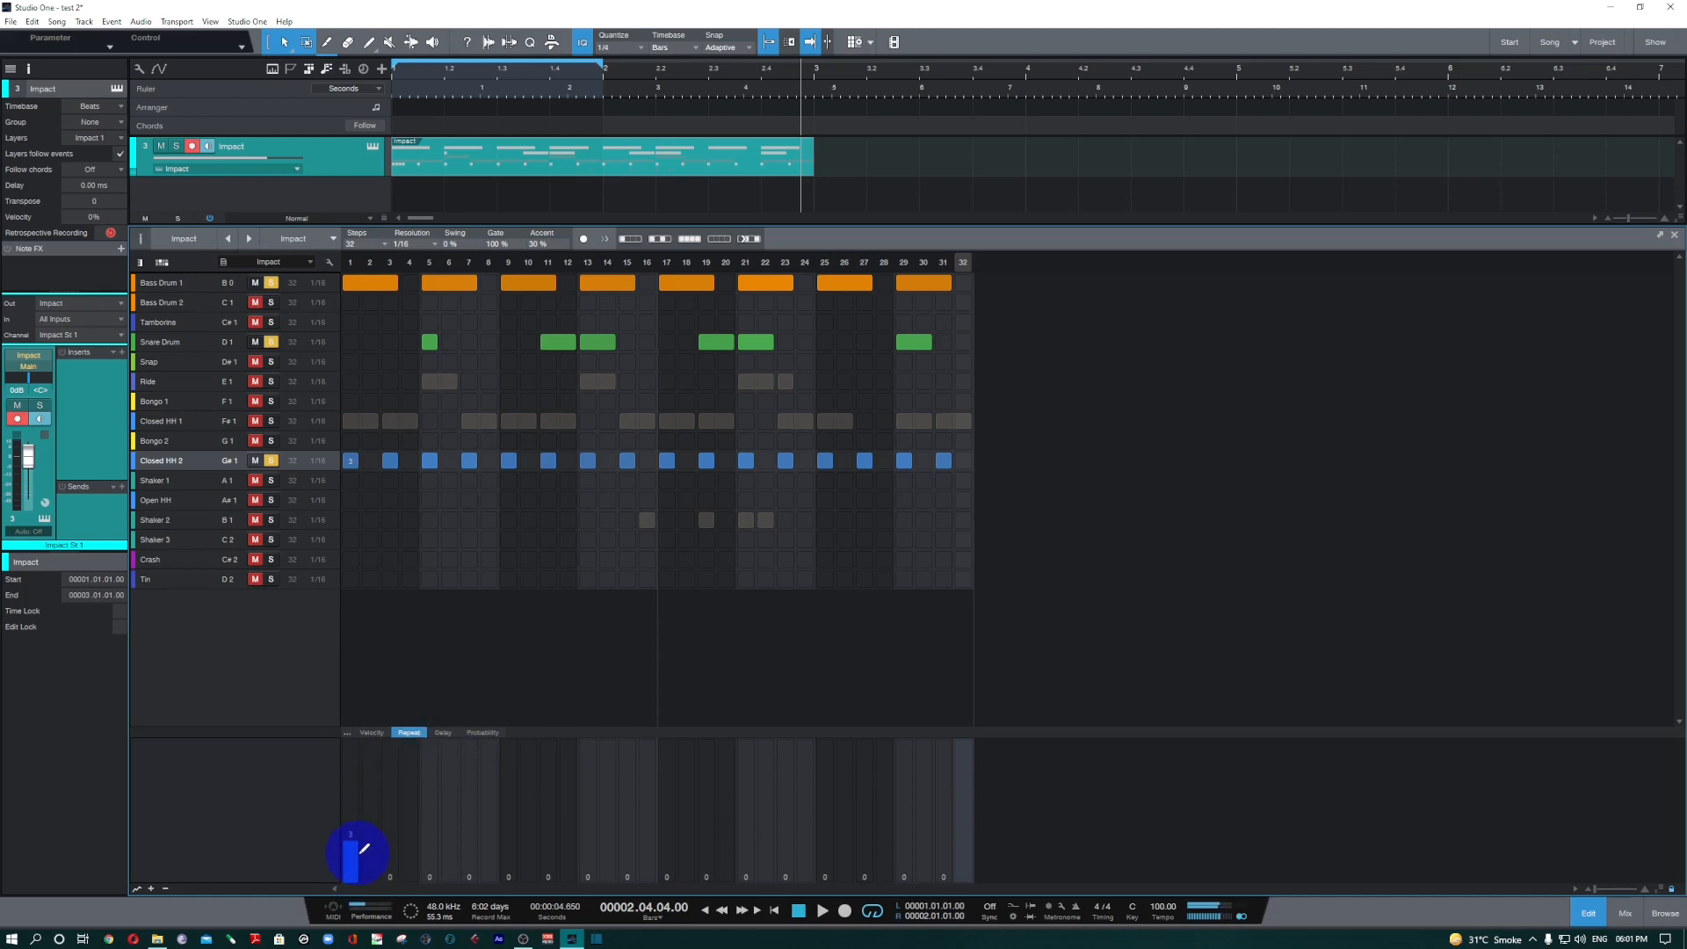
Audition the one-bar loop with the Impact channel volume raised slightly above 0 dB.
{"action": "key", "text": "space"}
{"action": "key", "text": "comma"}
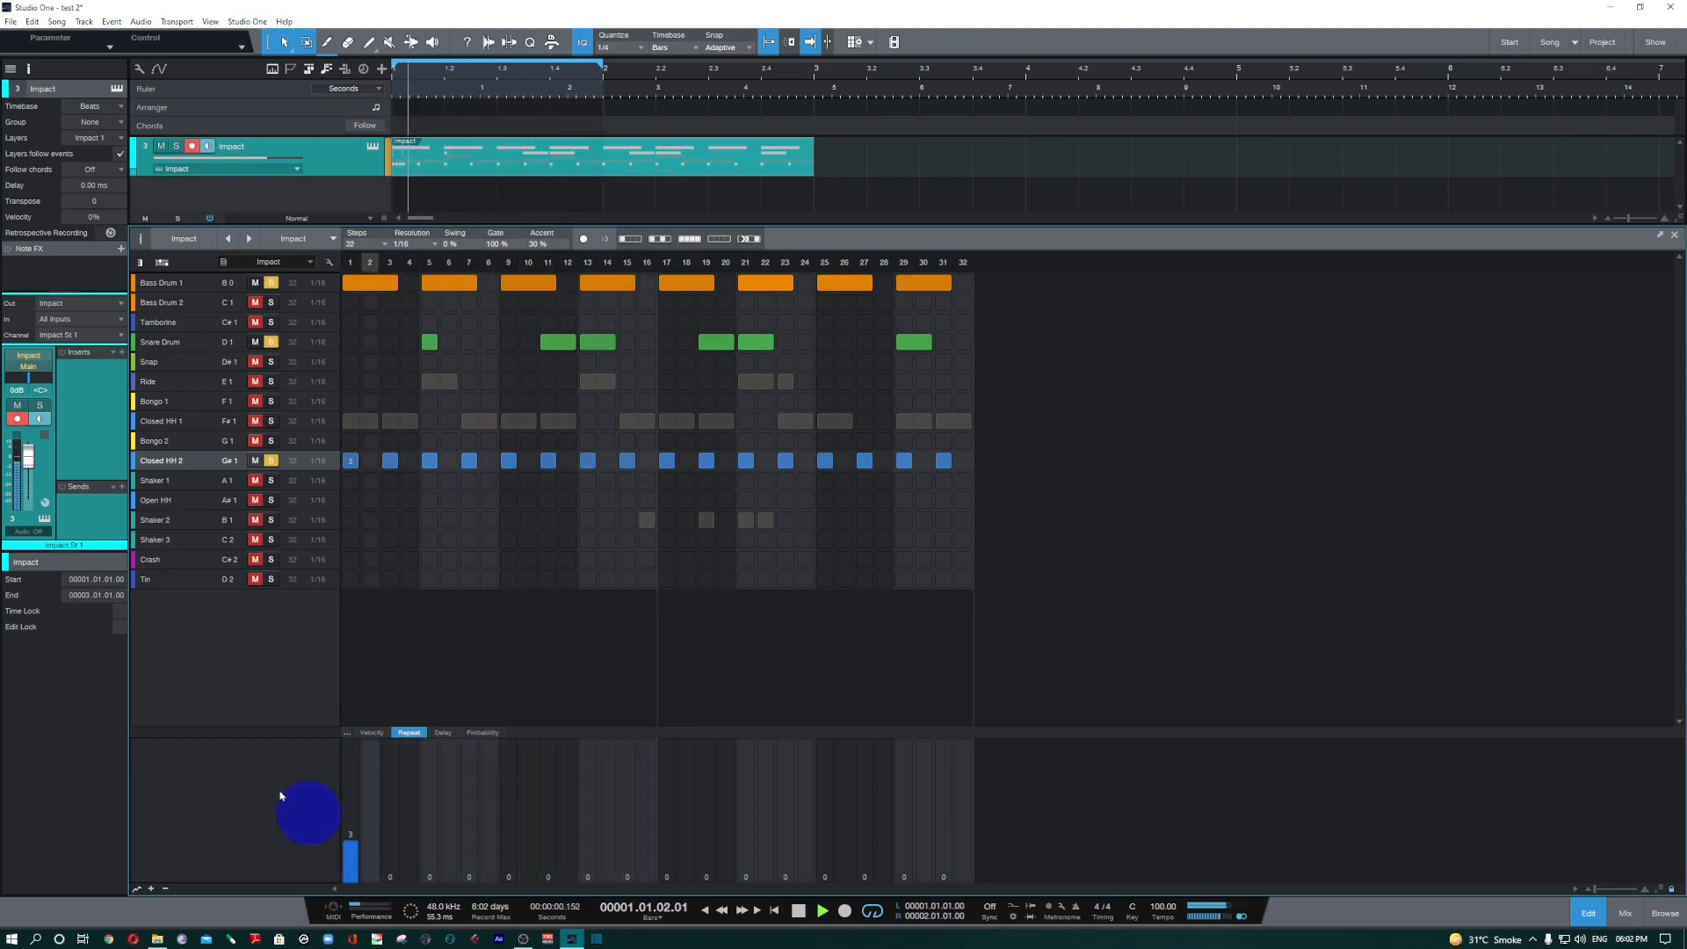
{"action": "left_click_drag", "start_coordinate": [42, 470], "coordinate": [41, 465]}
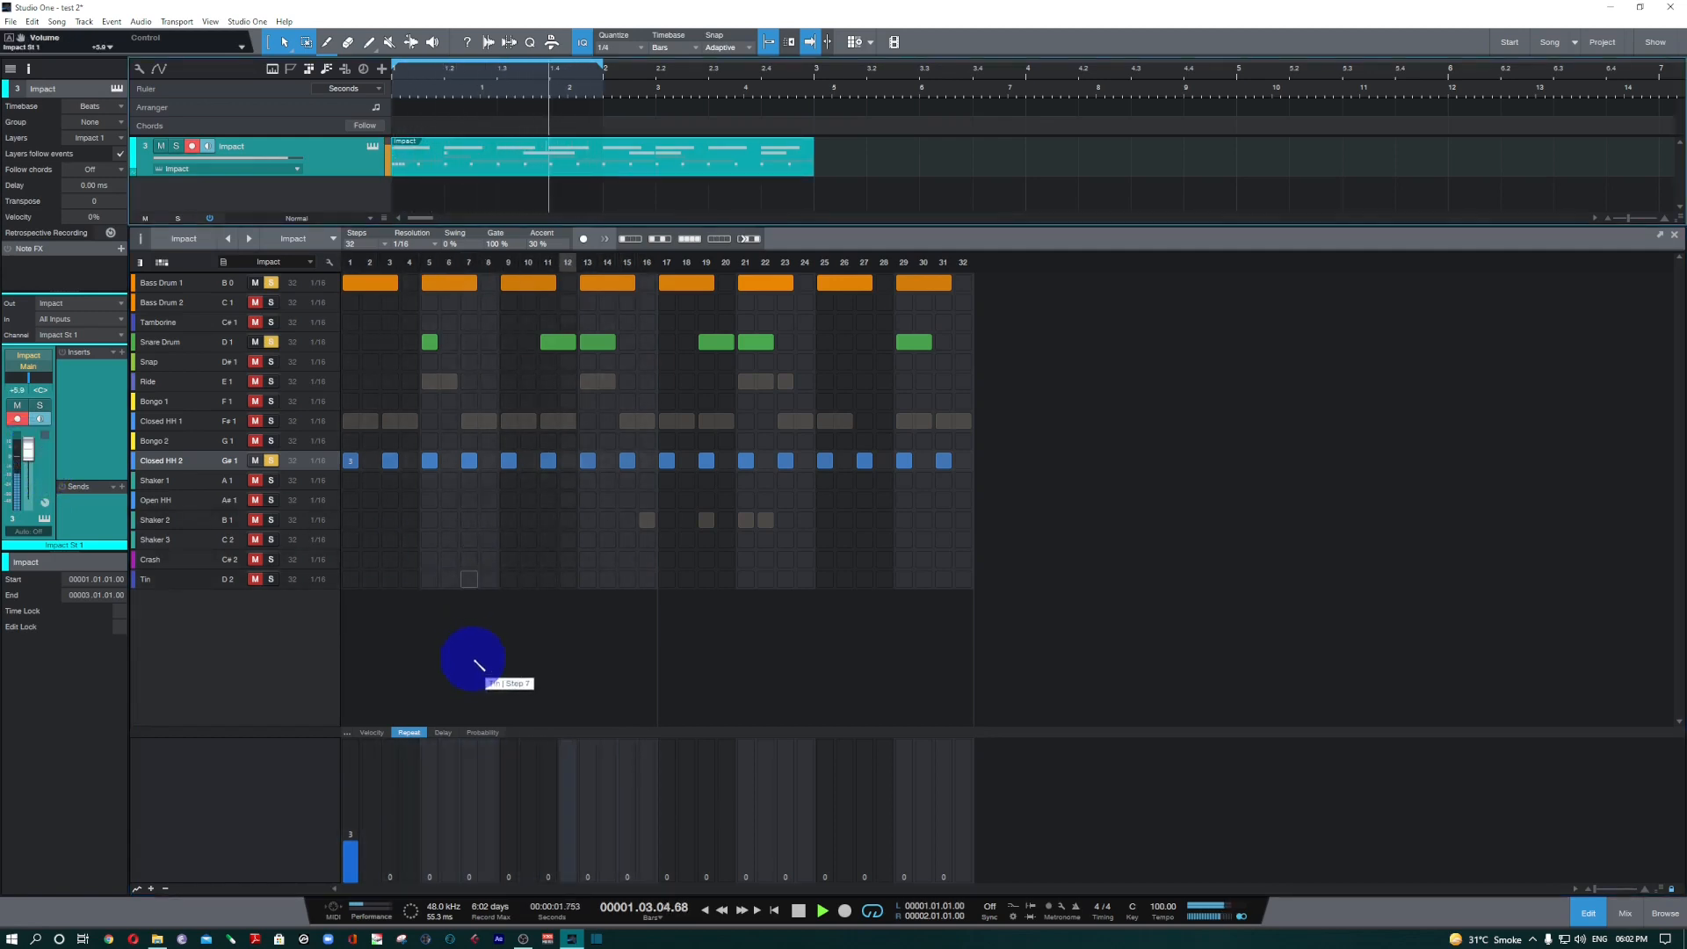
{"action": "key", "text": "space"}
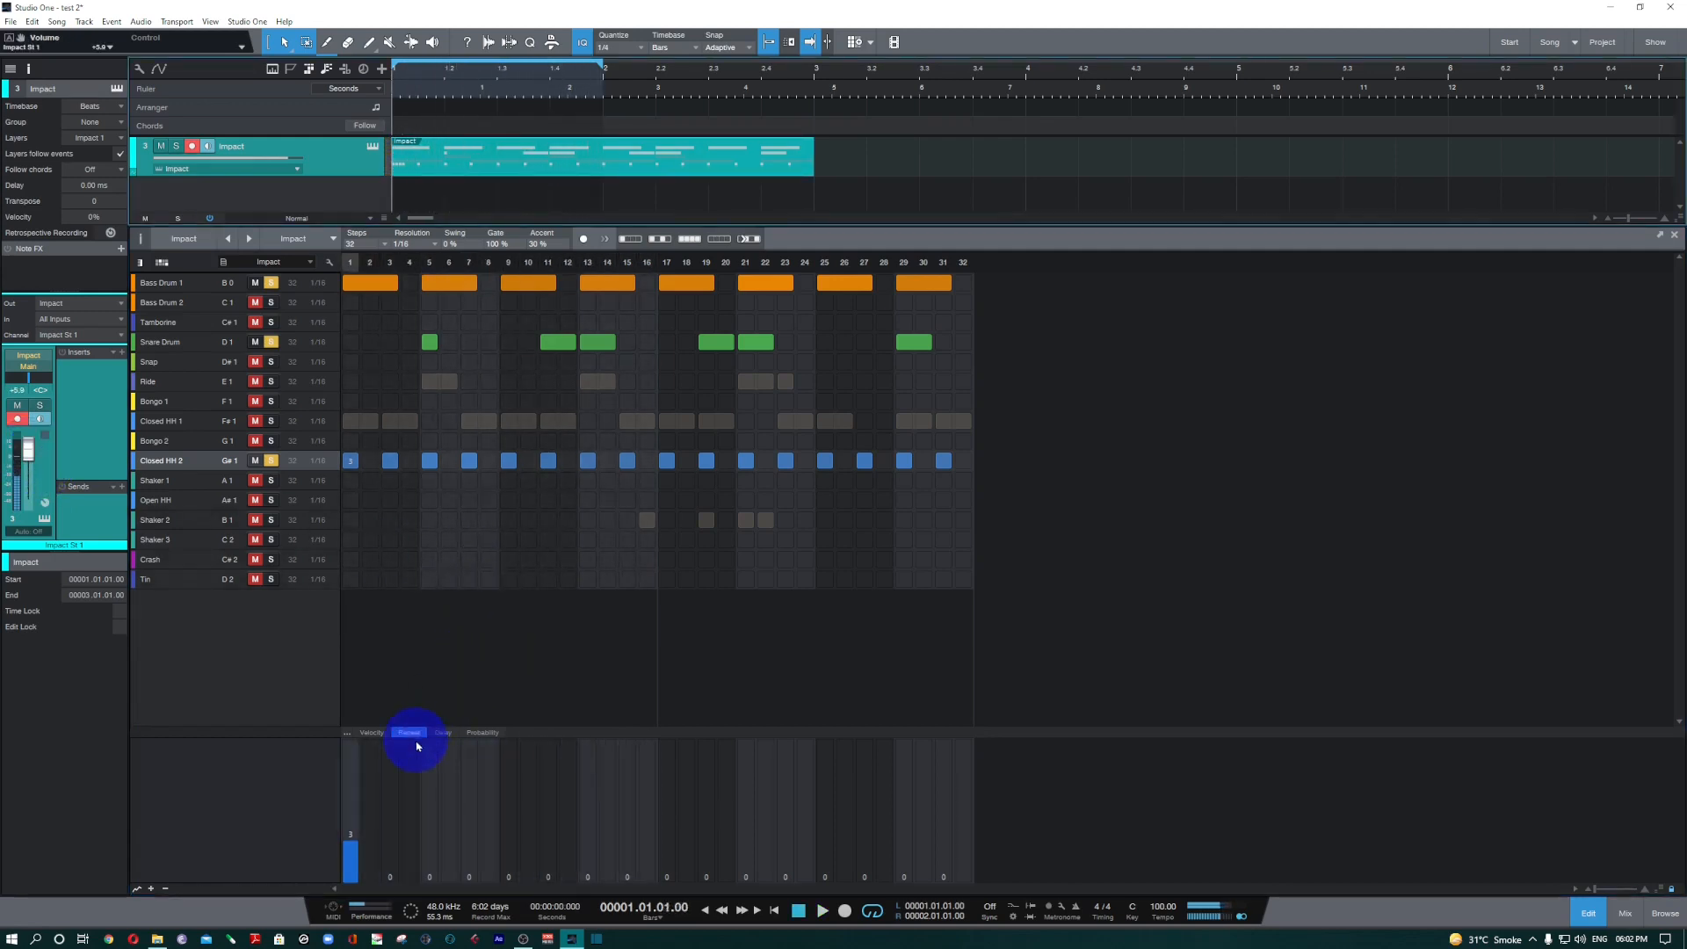
Lower the first Closed HH 2 note's probability to 25%, raise it to just under 40%, and audition the effect on its repeats.
{"action": "left_click", "coordinate": [483, 733]}
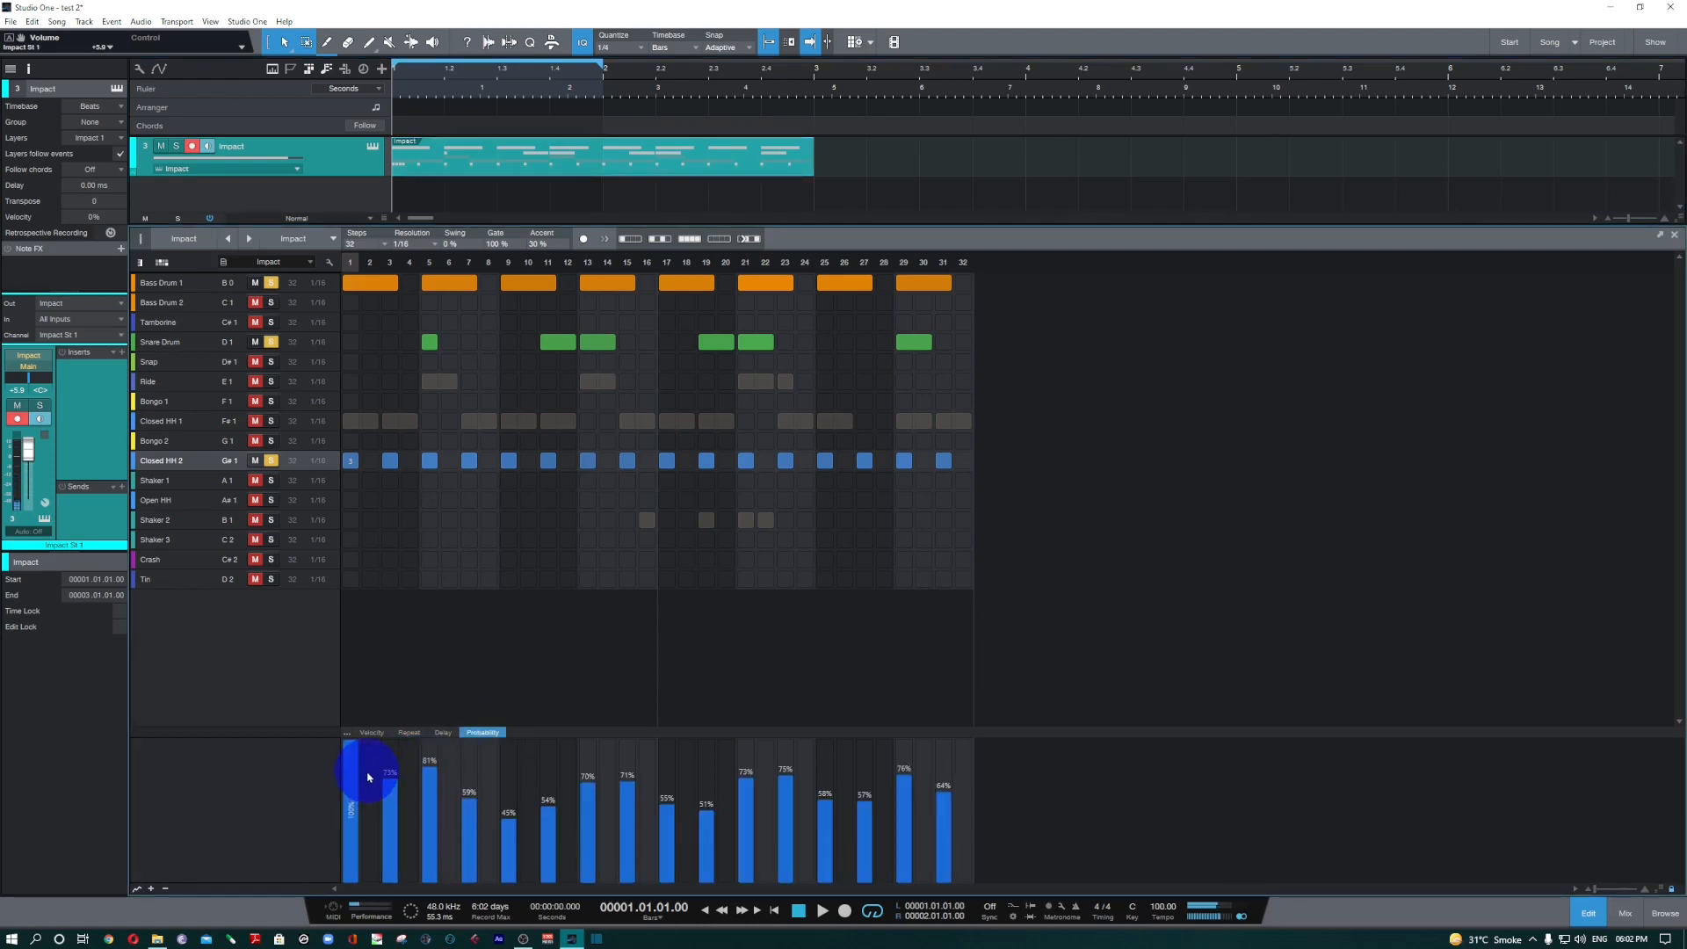
{"action": "left_click_drag", "start_coordinate": [358, 751], "coordinate": [356, 819]}
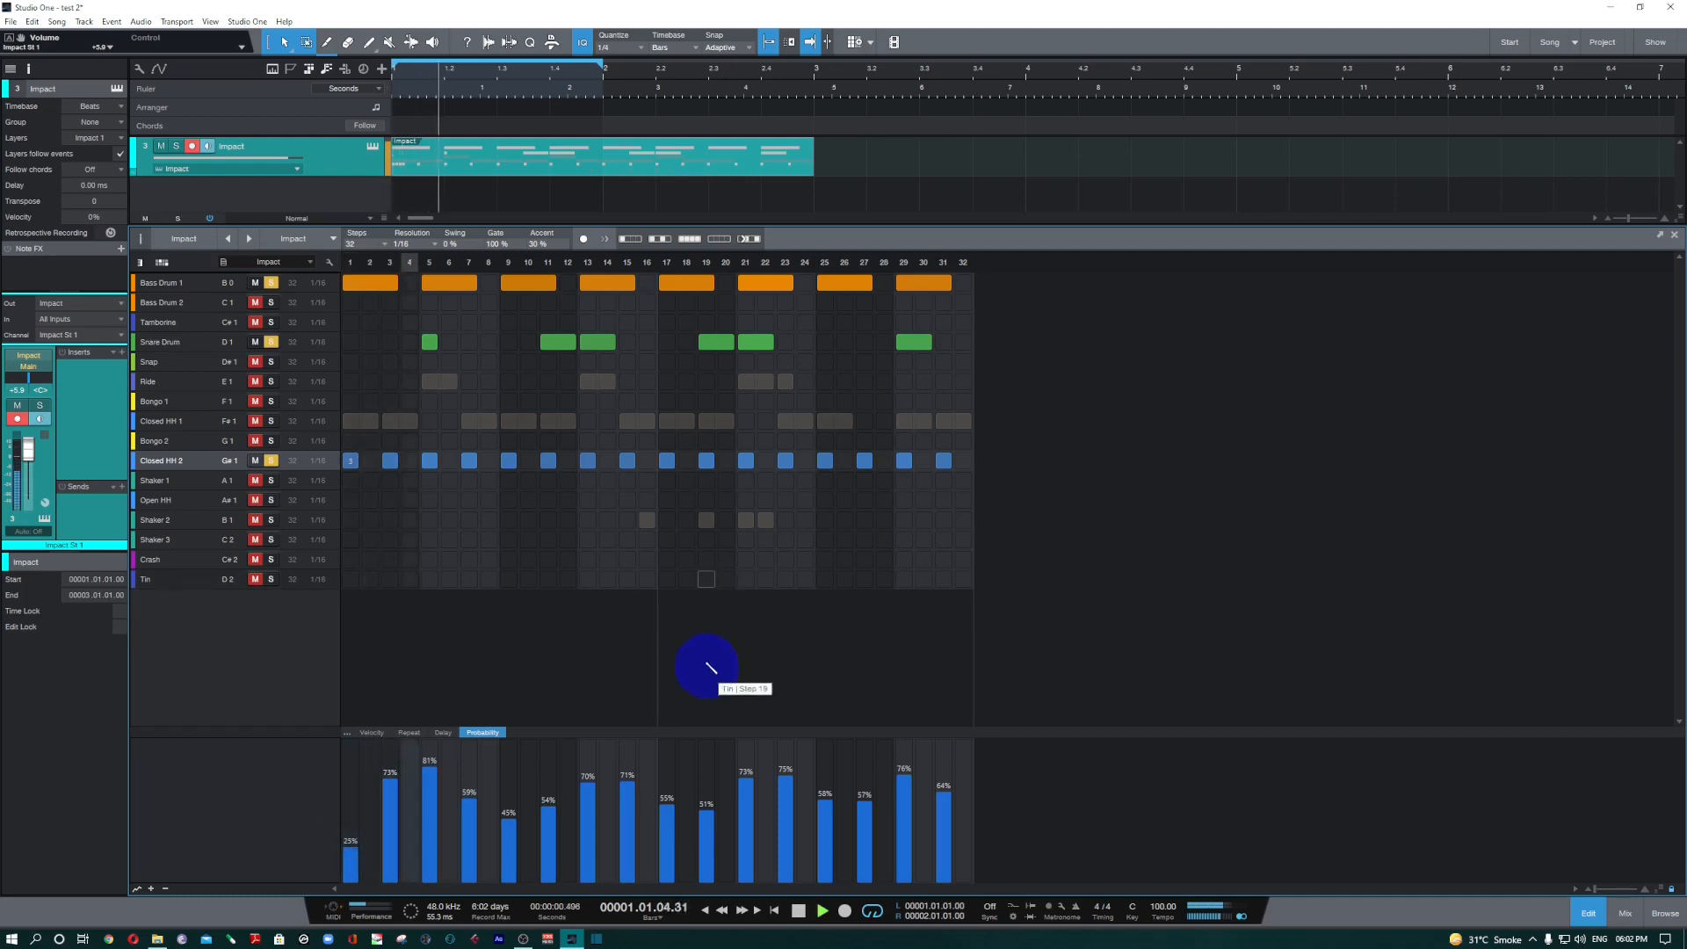
{"action": "left_click", "coordinate": [374, 734]}
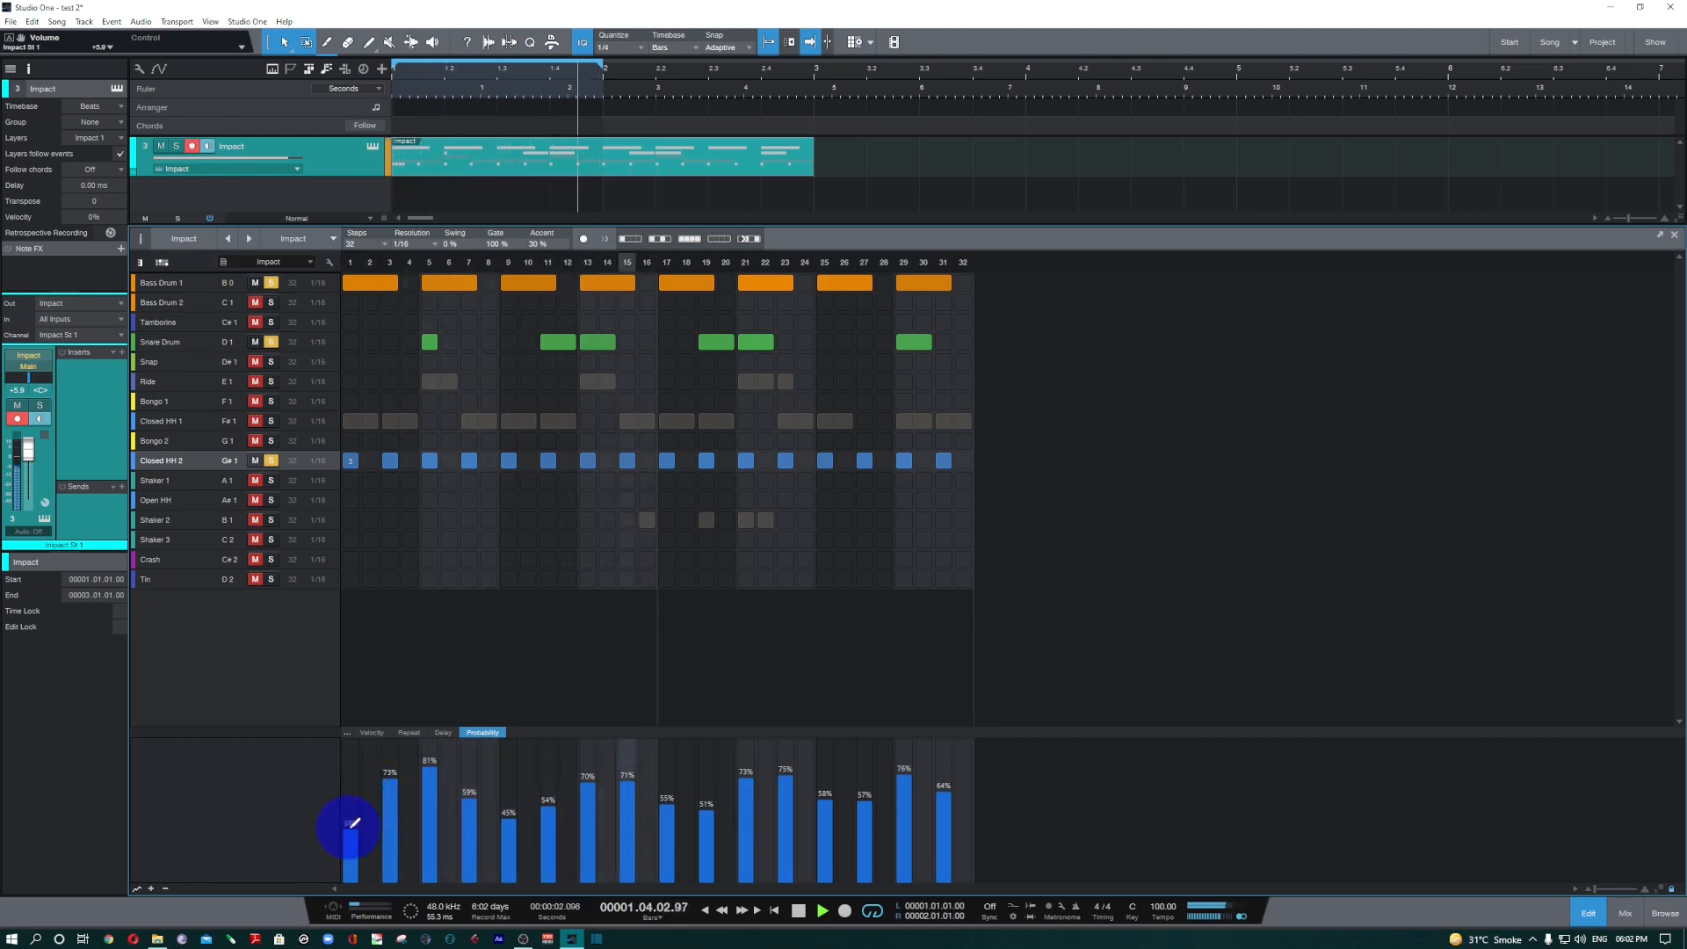
{"action": "key", "text": "space"}
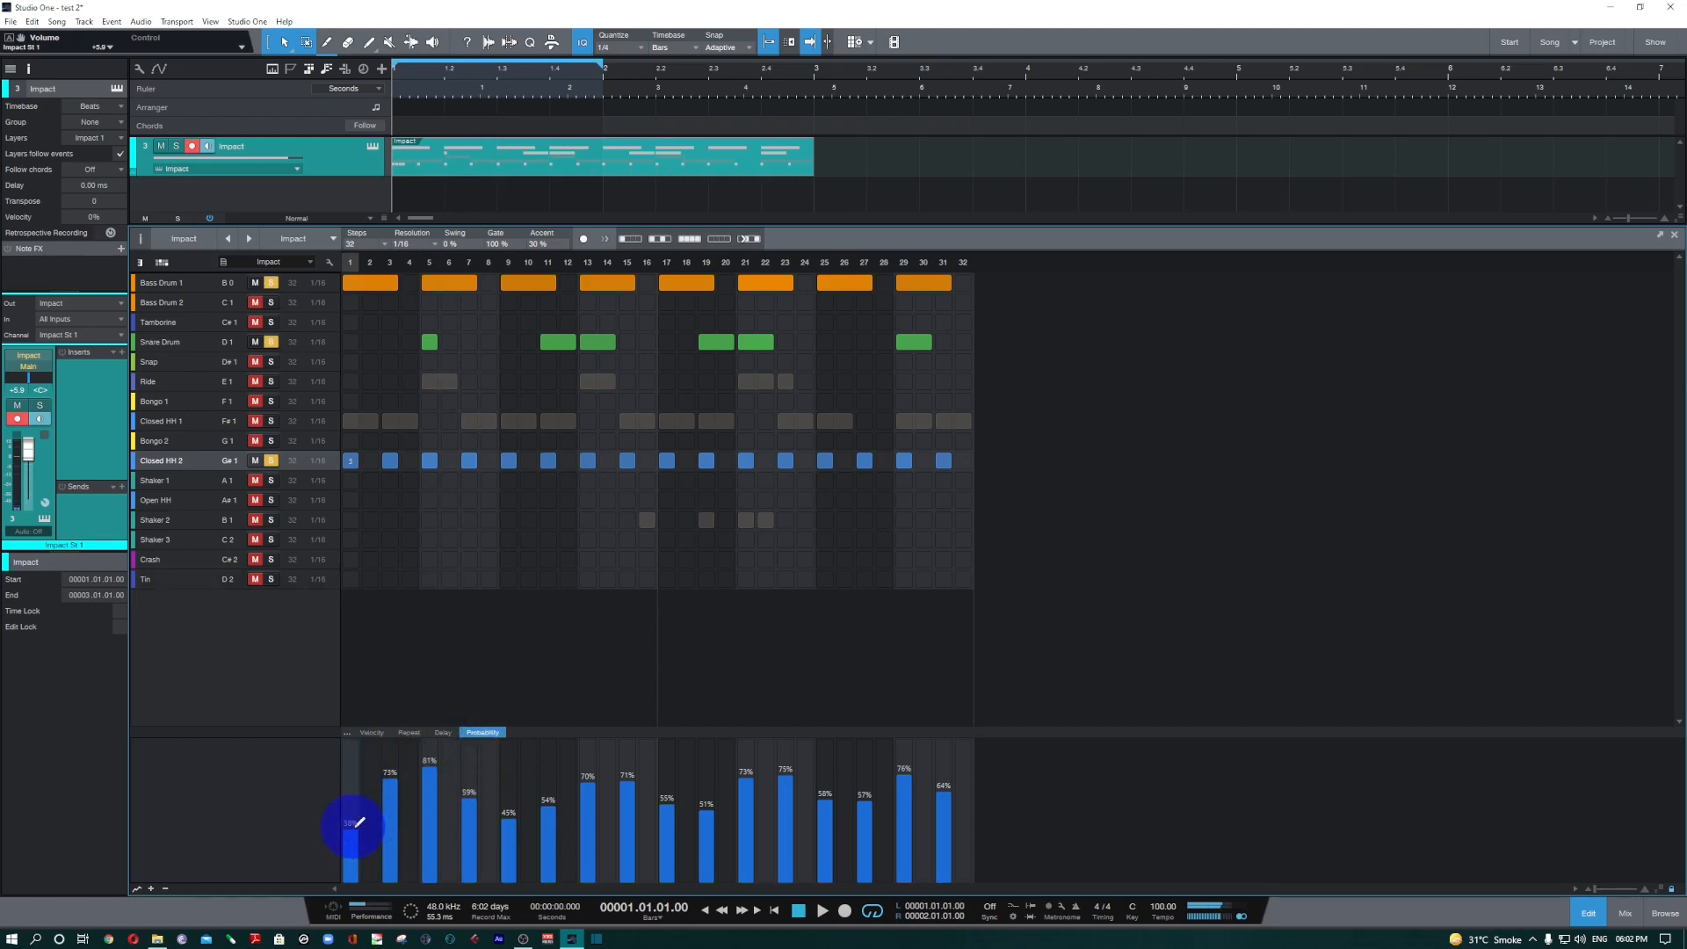
{"action": "key", "text": "space"}
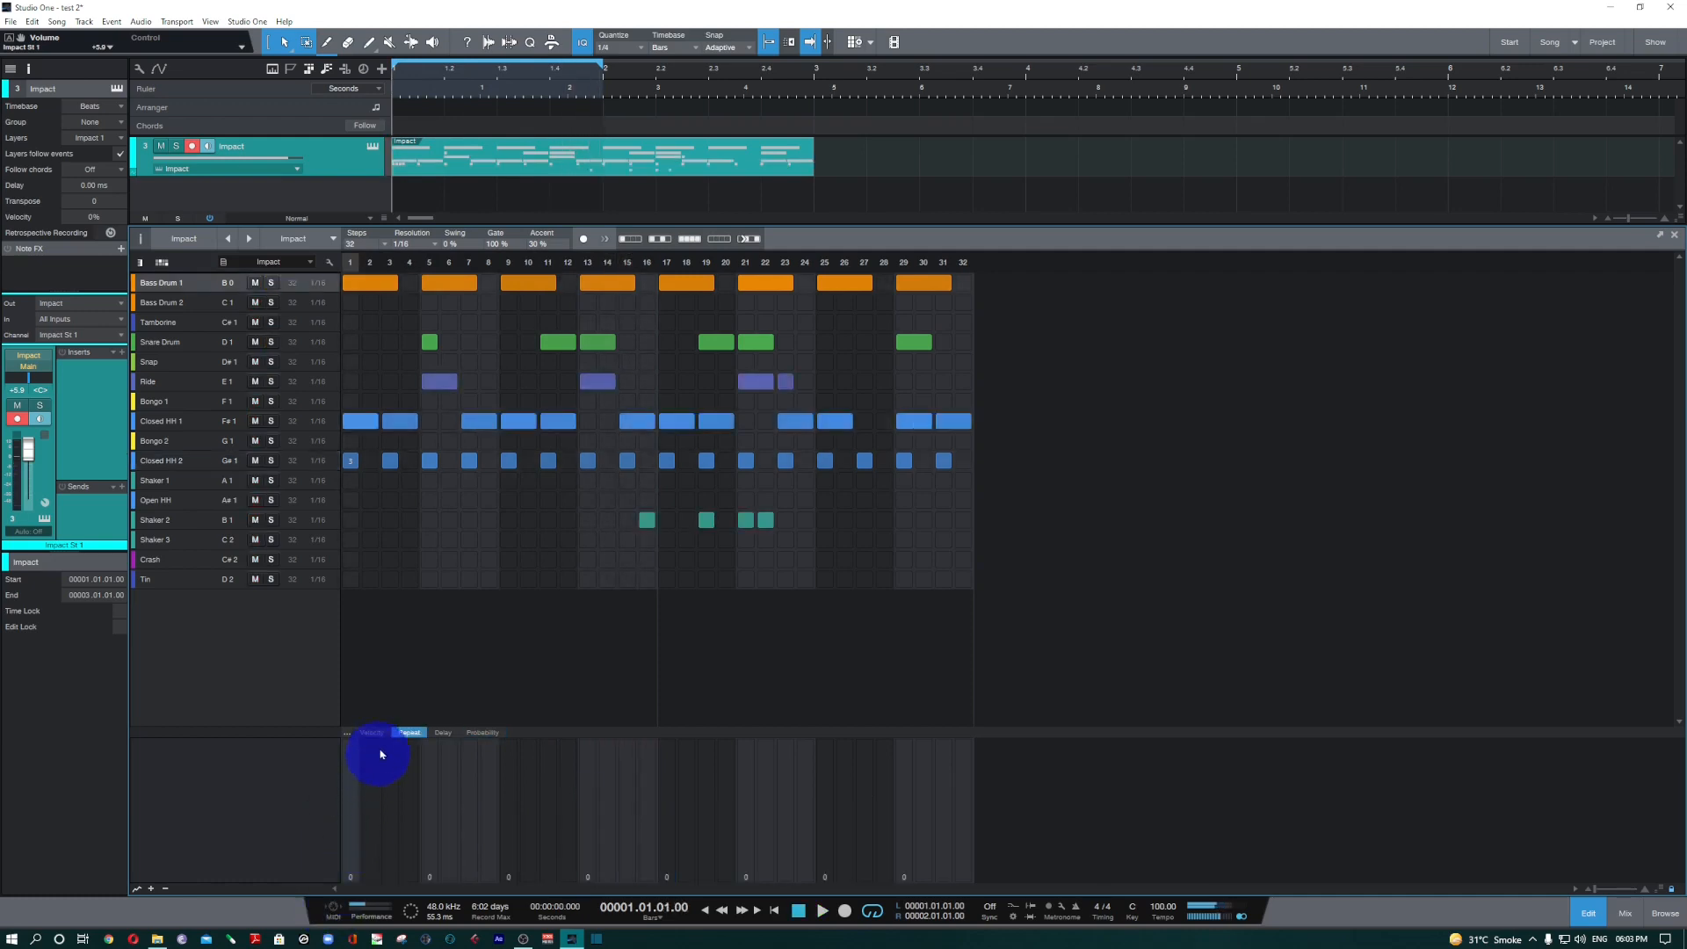
Add repeats to the Snare Drum note on step 5 and set that note's probability to 58%.
{"action": "left_click", "coordinate": [195, 473]}
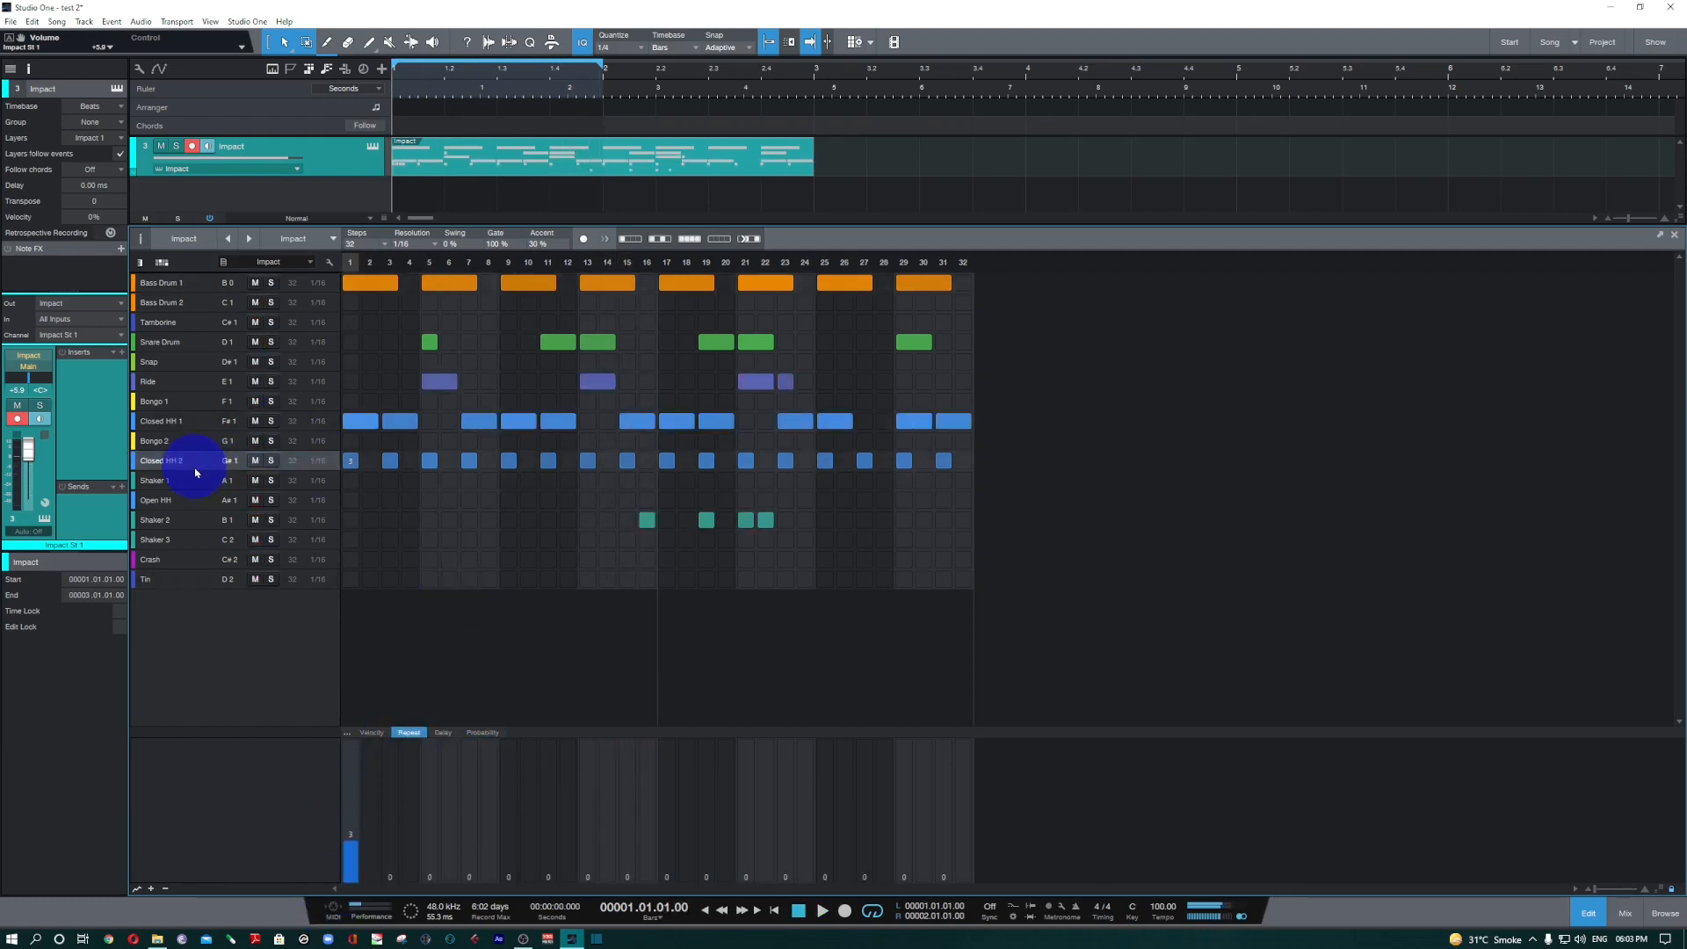
{"action": "left_click", "coordinate": [432, 341]}
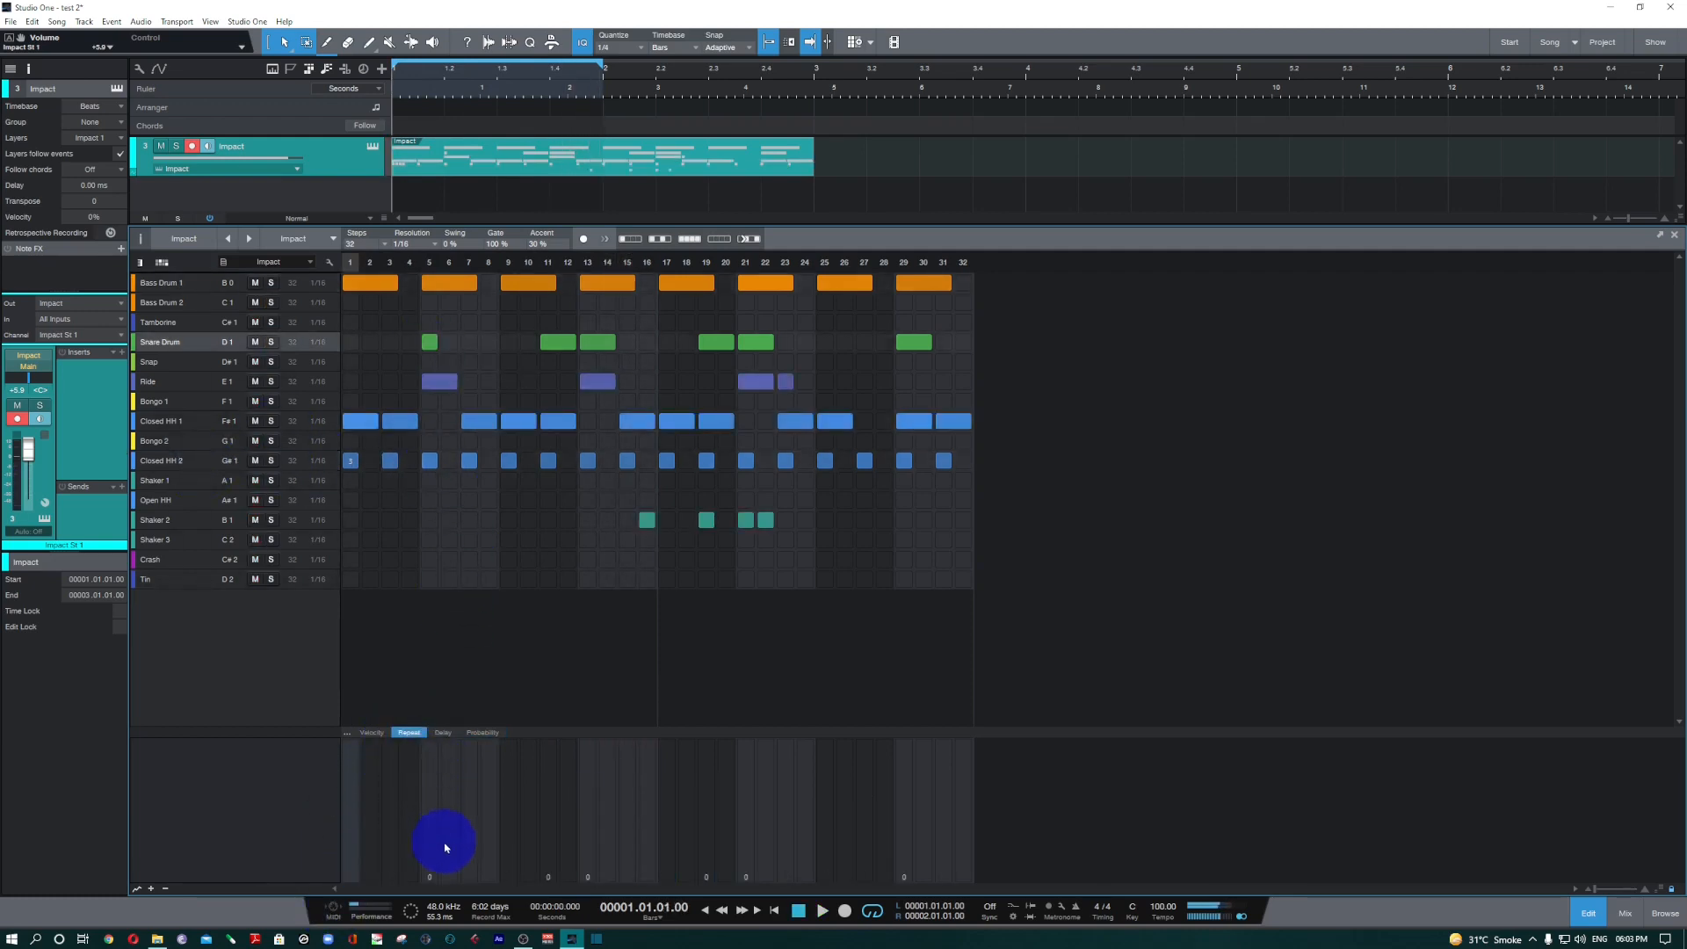
{"action": "left_click_drag", "start_coordinate": [444, 843], "coordinate": [434, 822]}
{"action": "left_click", "coordinate": [484, 735]}
{"action": "left_click", "coordinate": [442, 814]}
{"action": "left_click", "coordinate": [439, 808]}
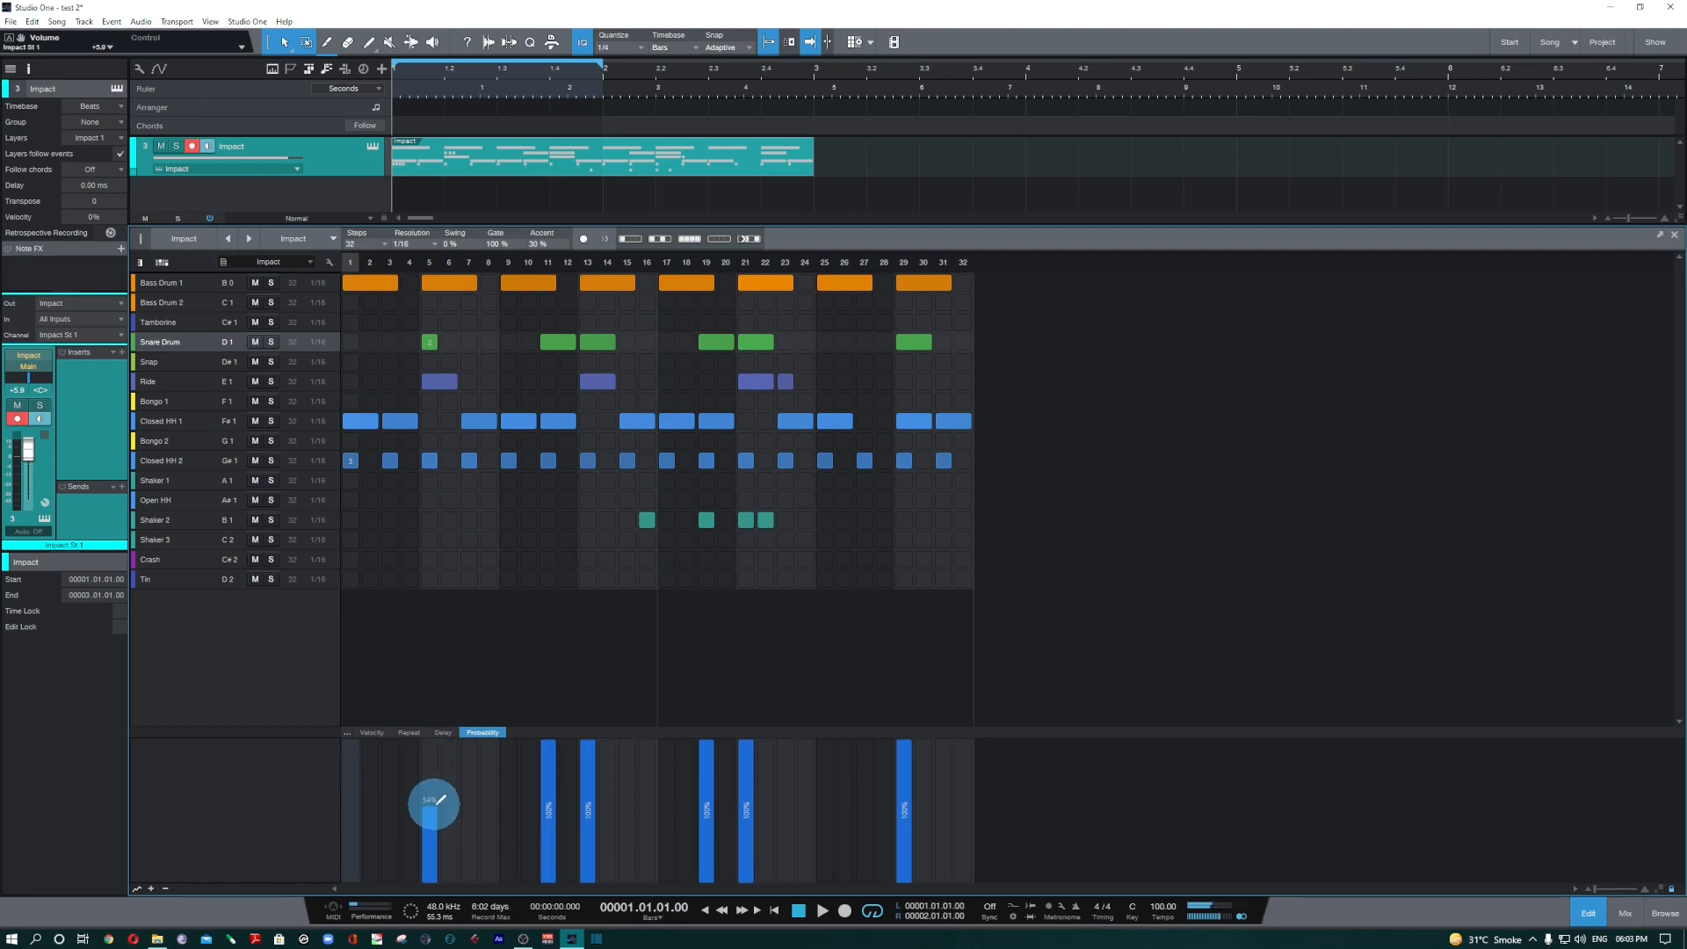
Audition the one-bar loop with the full kit to hear the Snare Drum repeats on step 5.
{"action": "key", "text": "space"}
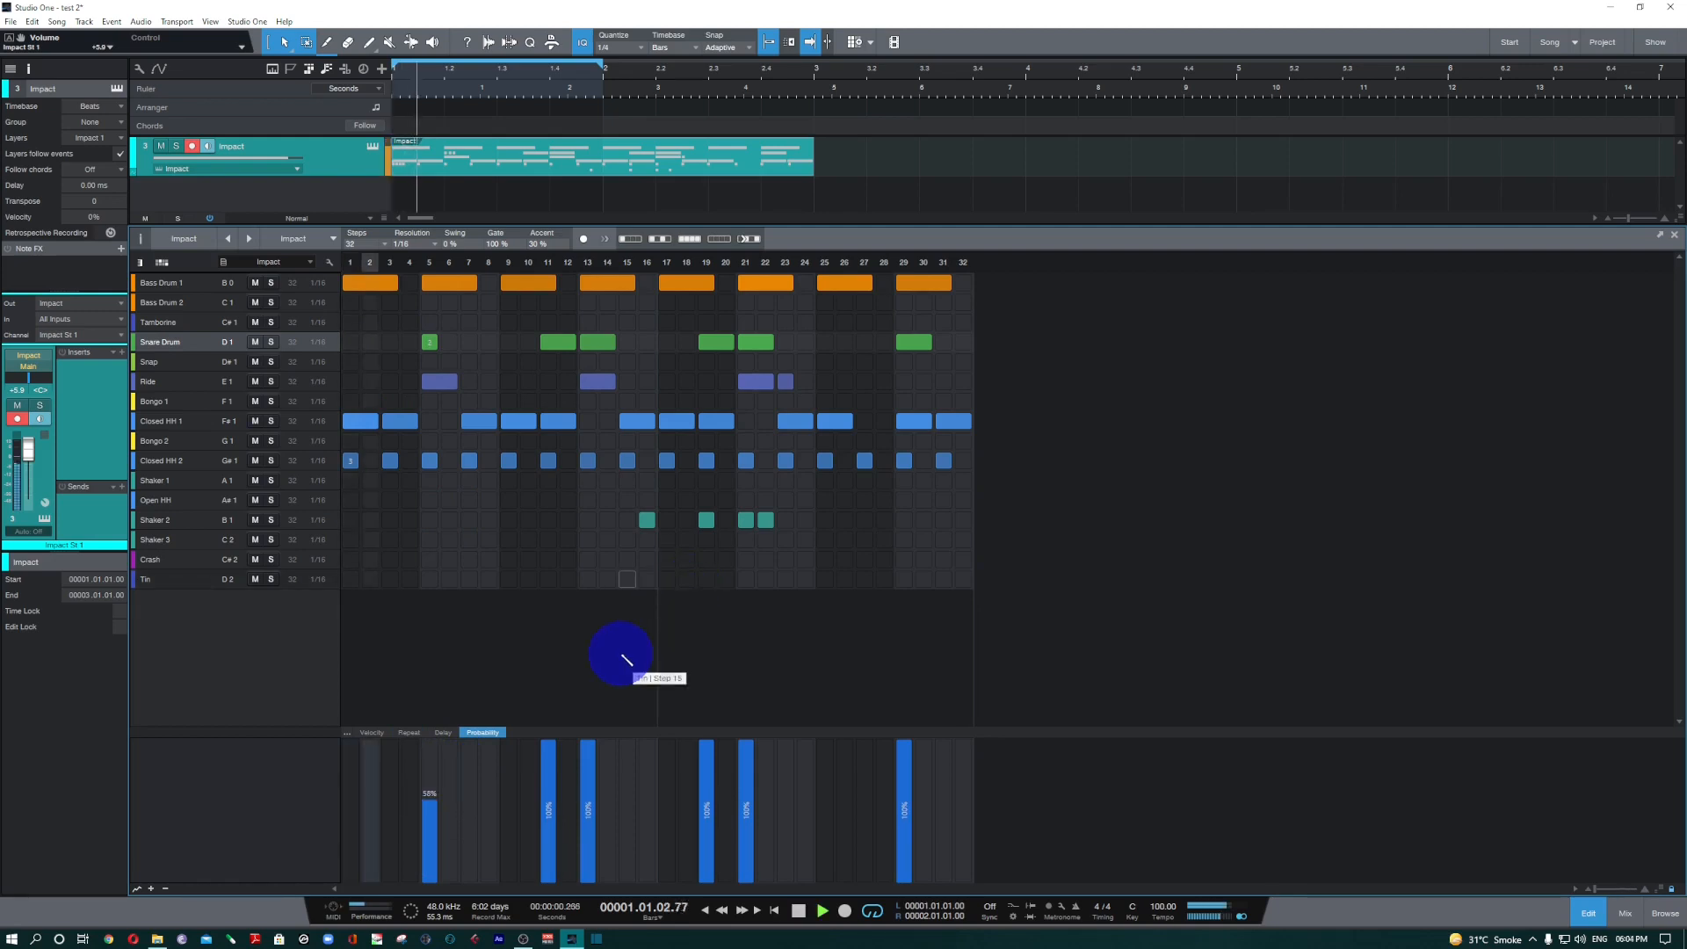
{"action": "key", "text": "space"}
{"action": "key", "text": "space"}
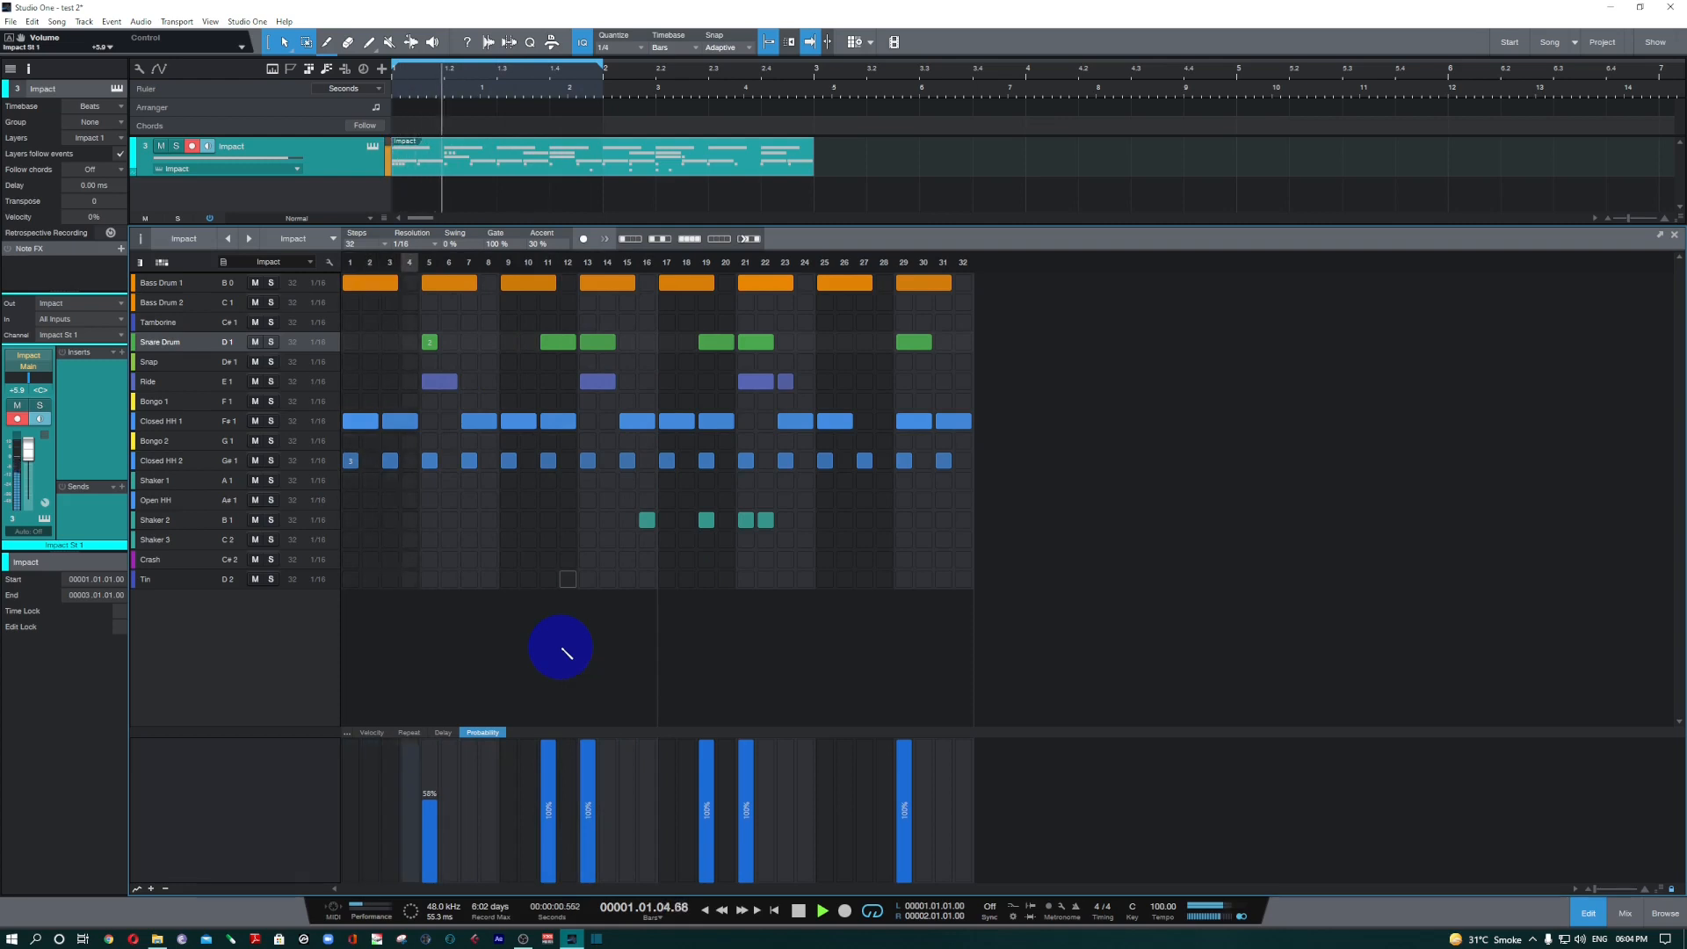
{"action": "key", "text": "space"}
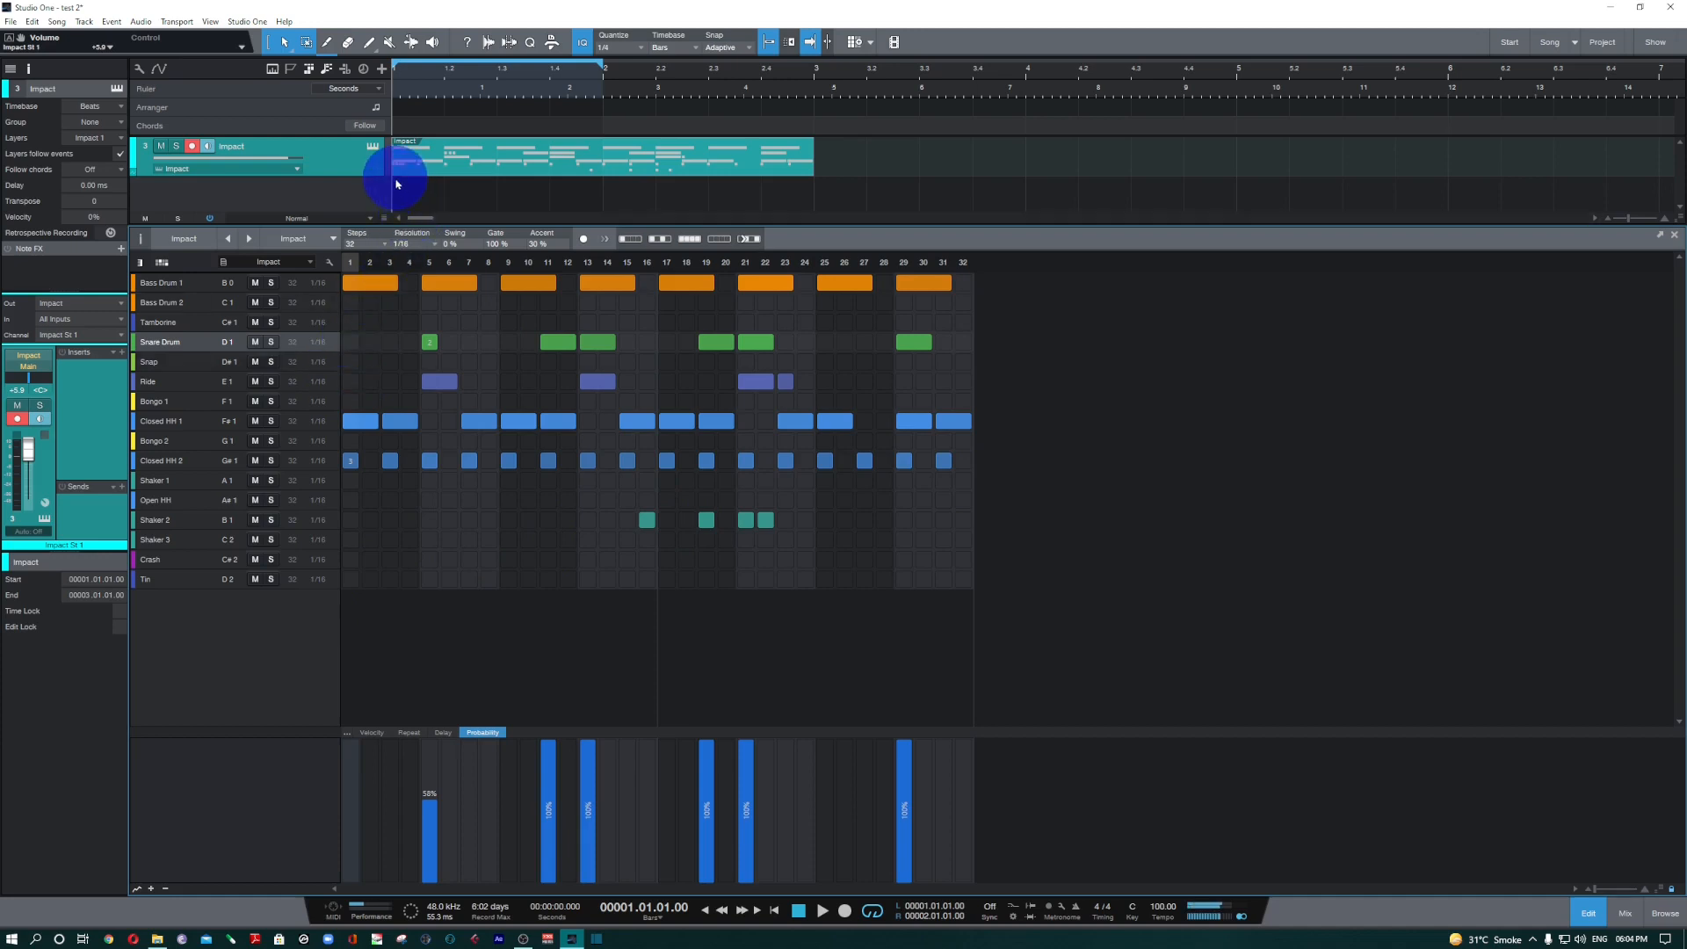
Reset the Impact channel volume to 0 dB and extend the loop back to two bars, from bar 1 to bar 3.
{"action": "left_click", "coordinate": [32, 455], "text": "ctrl"}
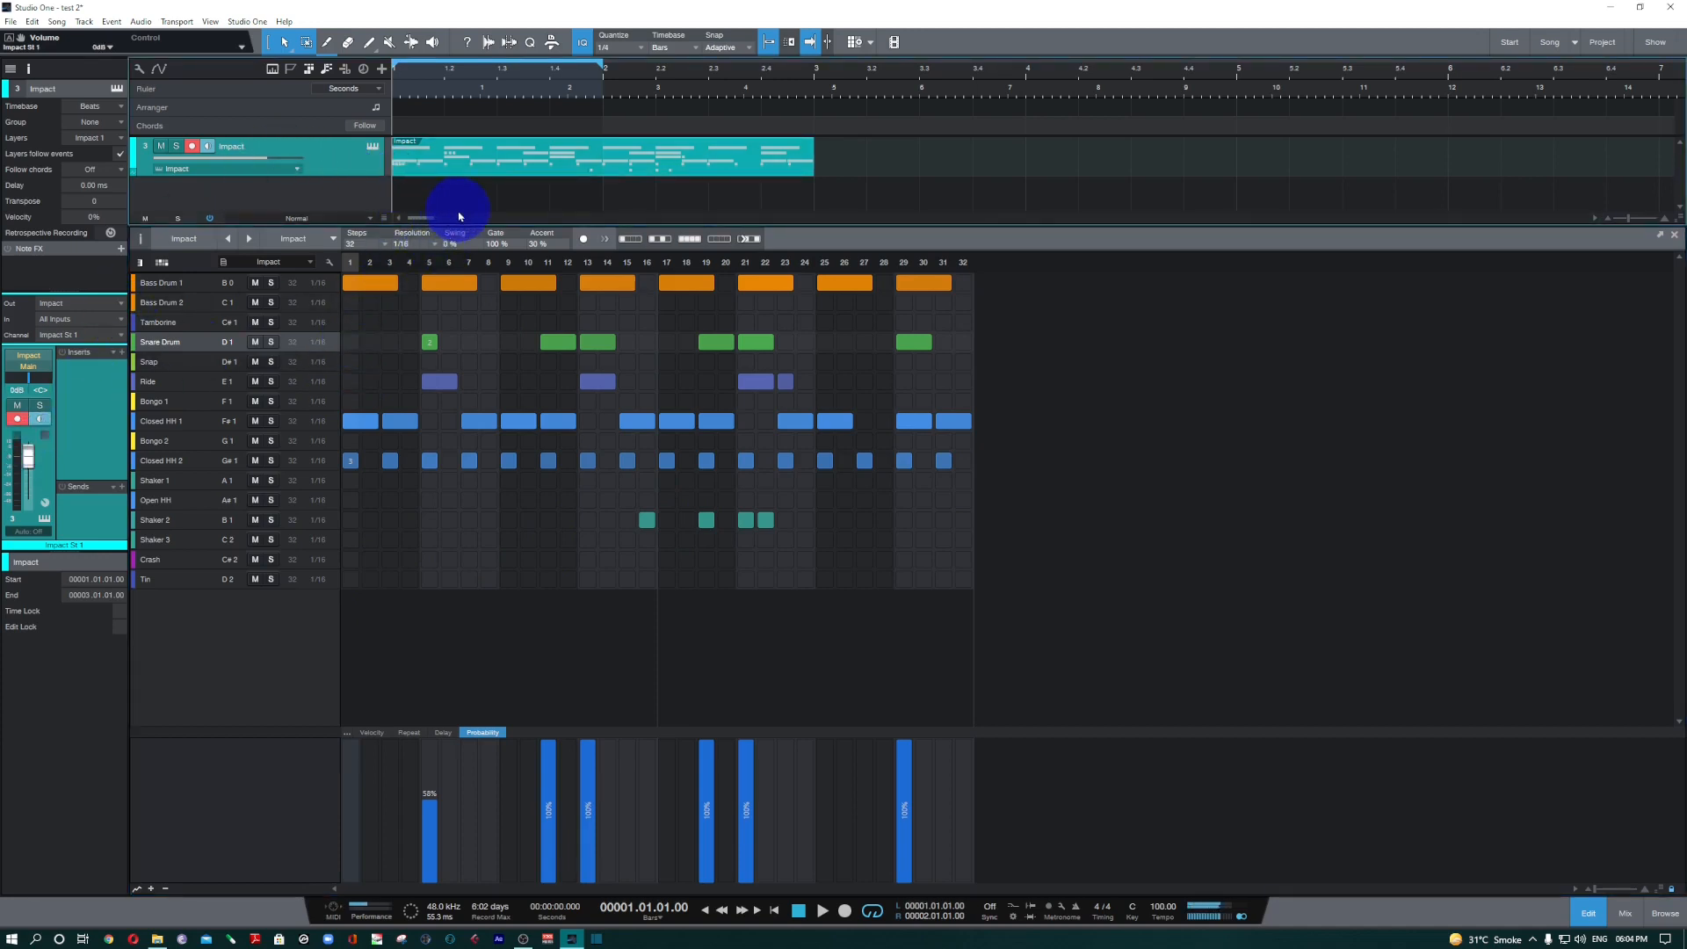
{"action": "left_click_drag", "start_coordinate": [602, 65], "coordinate": [804, 74]}
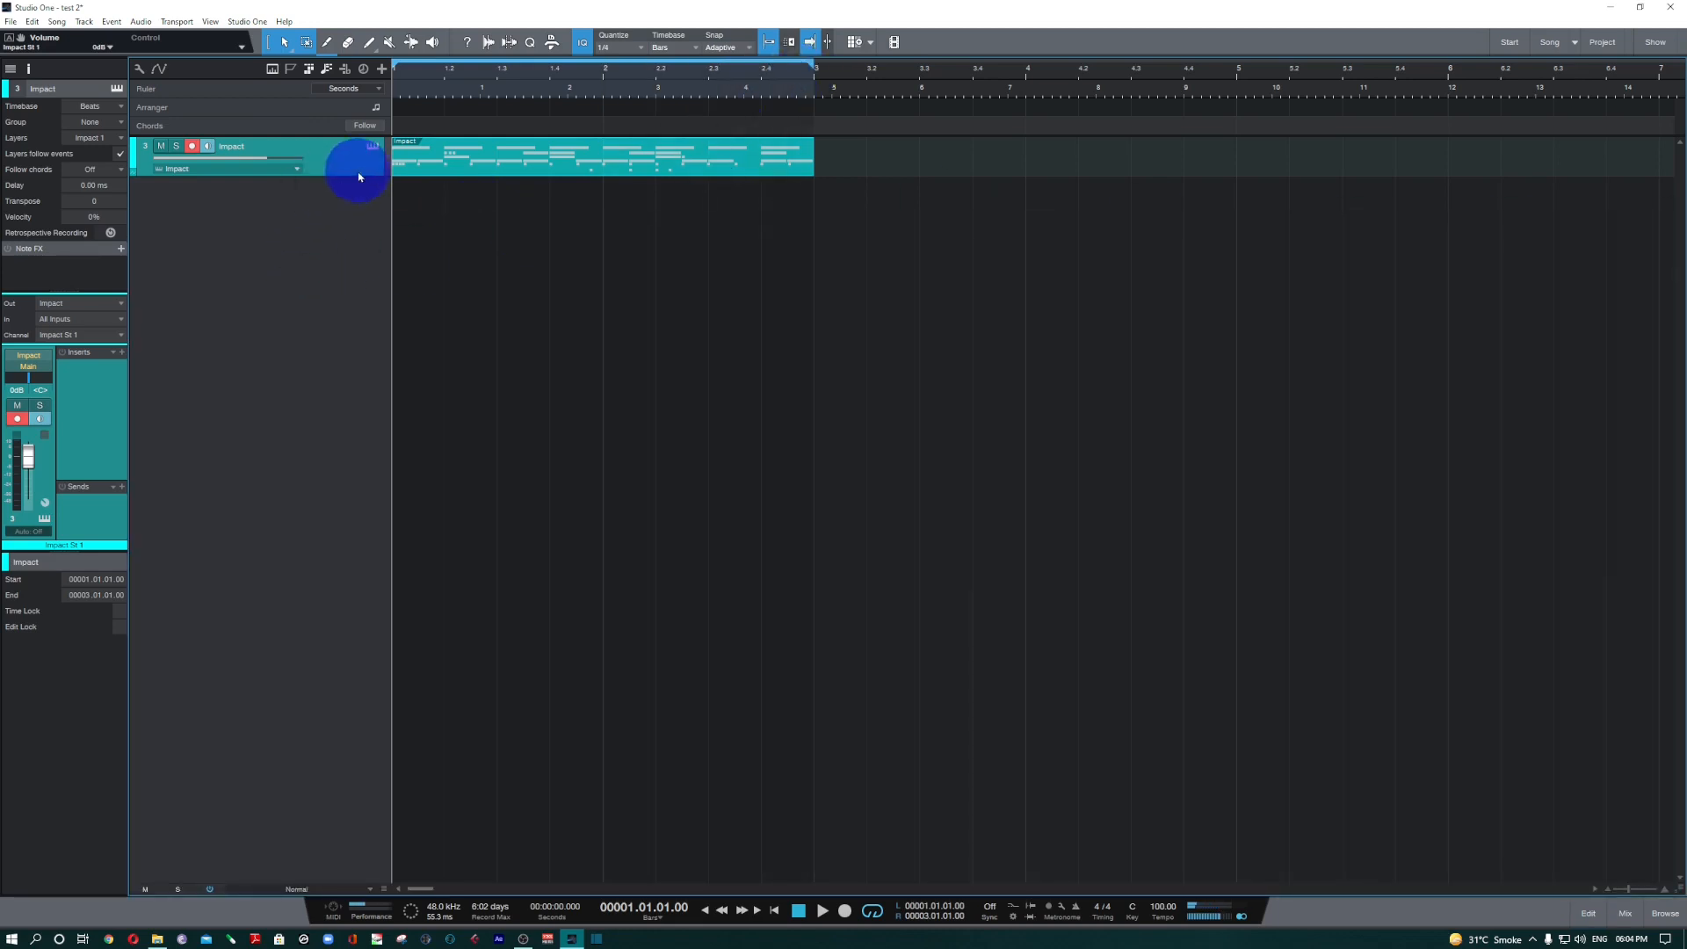
Open the Impact XT instrument of the Impact track and play the two-bar beat on its pads.
{"action": "left_click", "coordinate": [376, 149]}
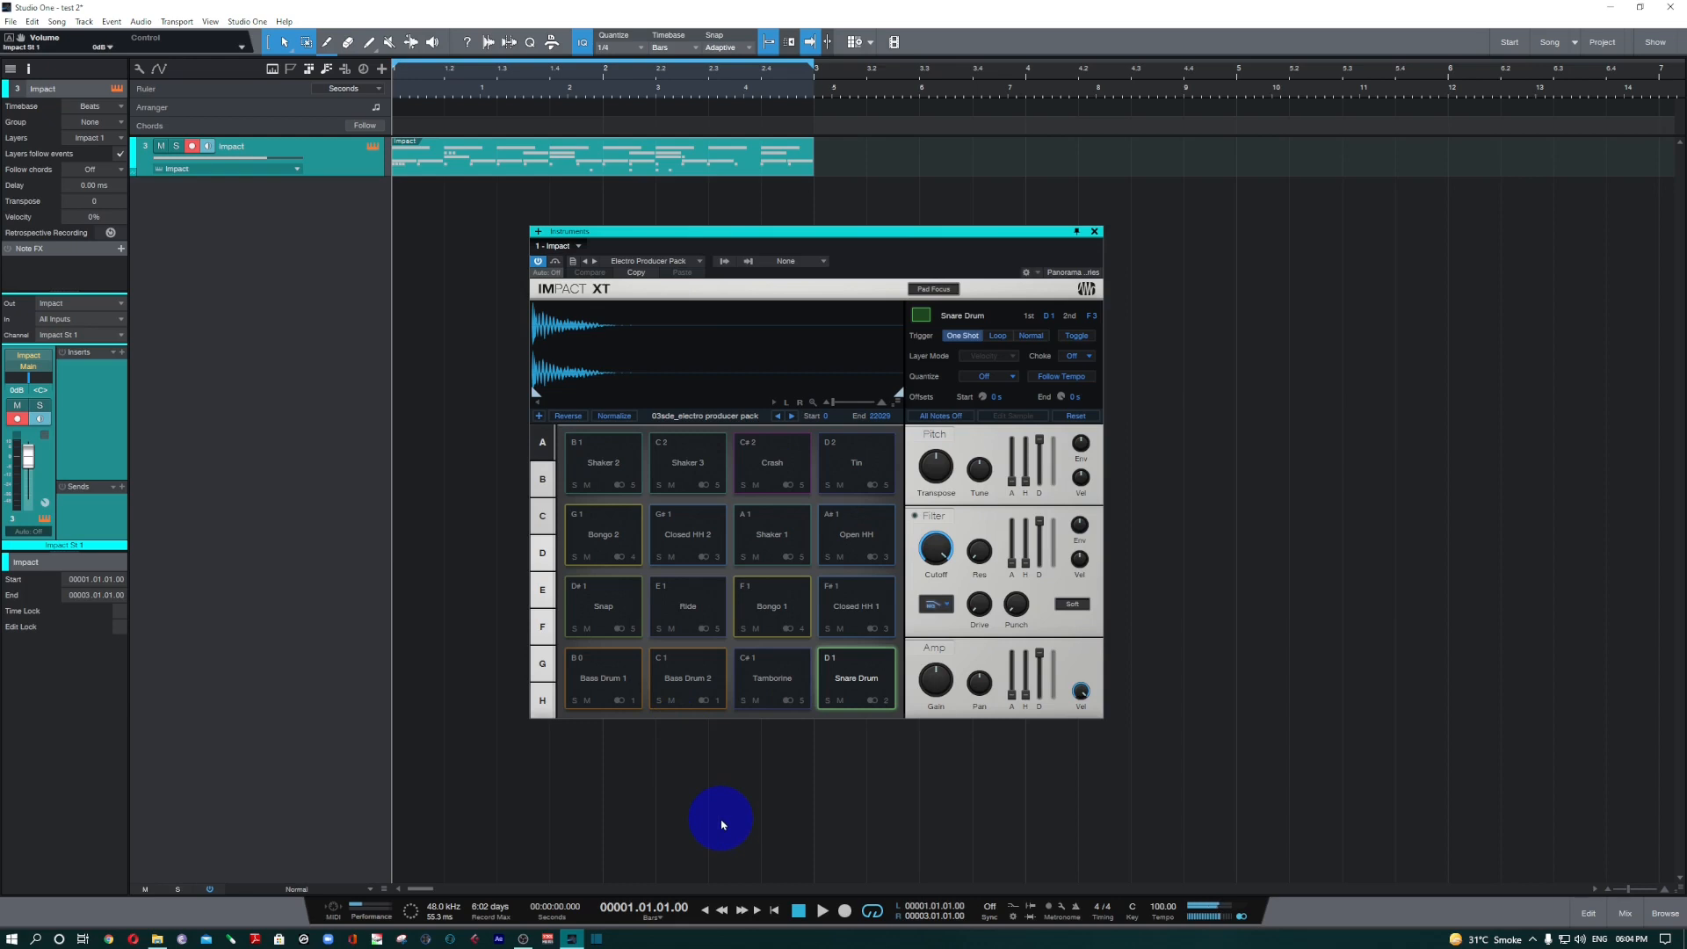
{"action": "key", "text": "space"}
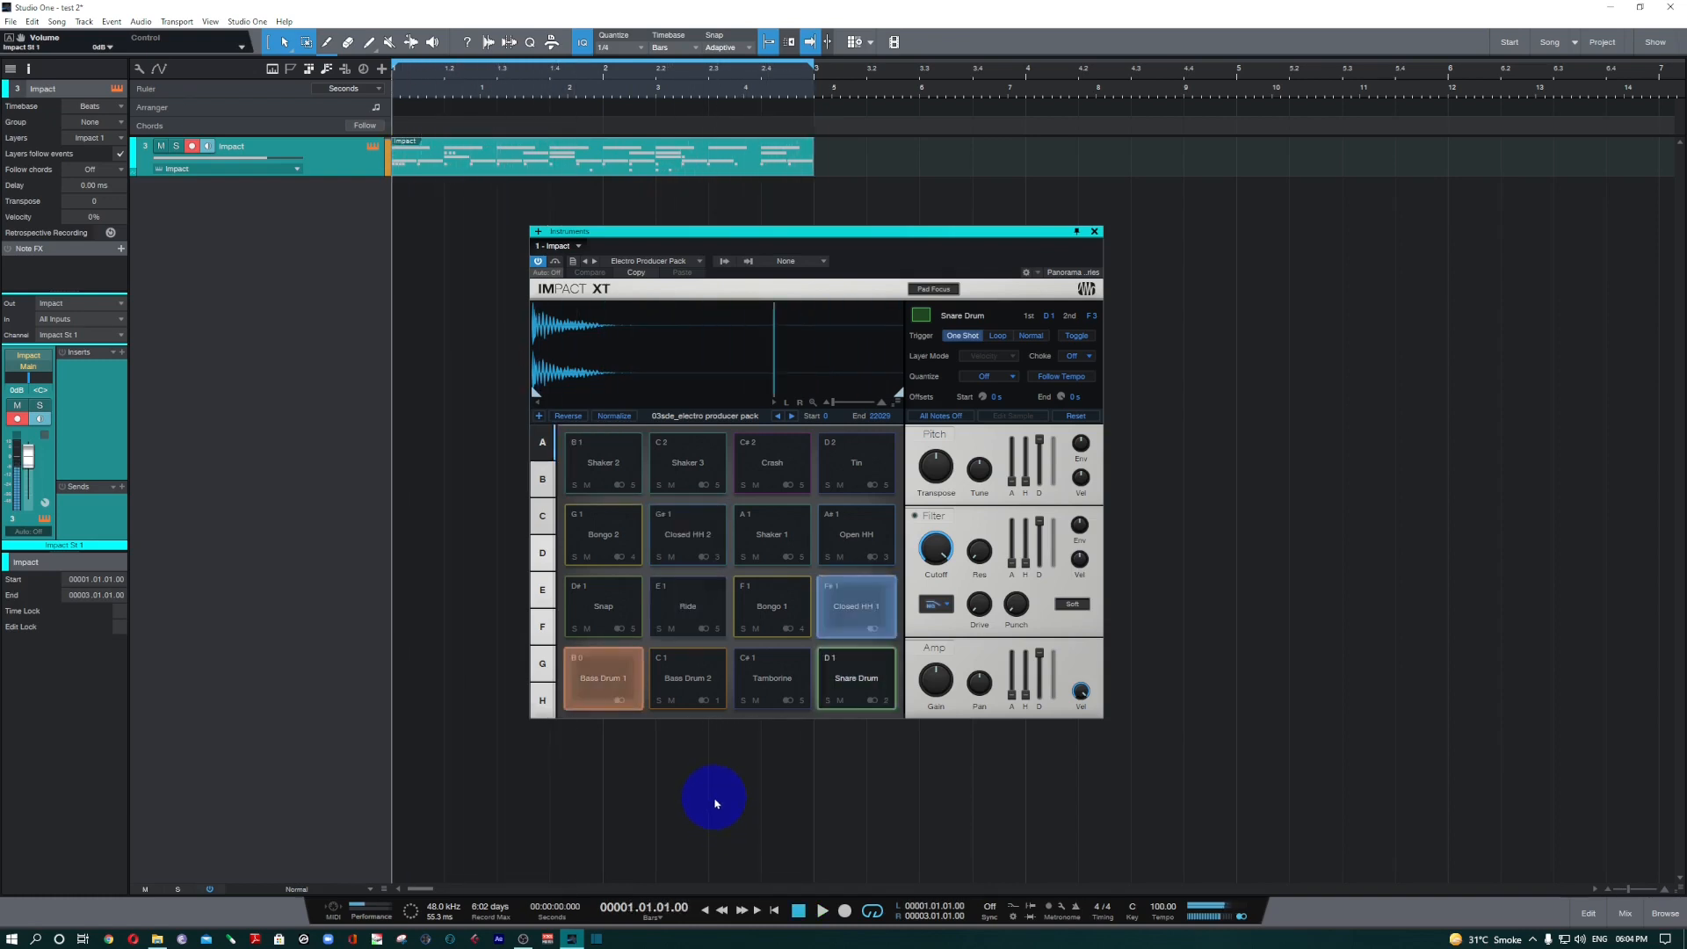
{"action": "key", "text": "space"}
Audition the Closed HH 1, Closed HH 2, Snare Drum and Bass Drum 1 pads individually.
{"action": "left_click", "coordinate": [858, 604]}
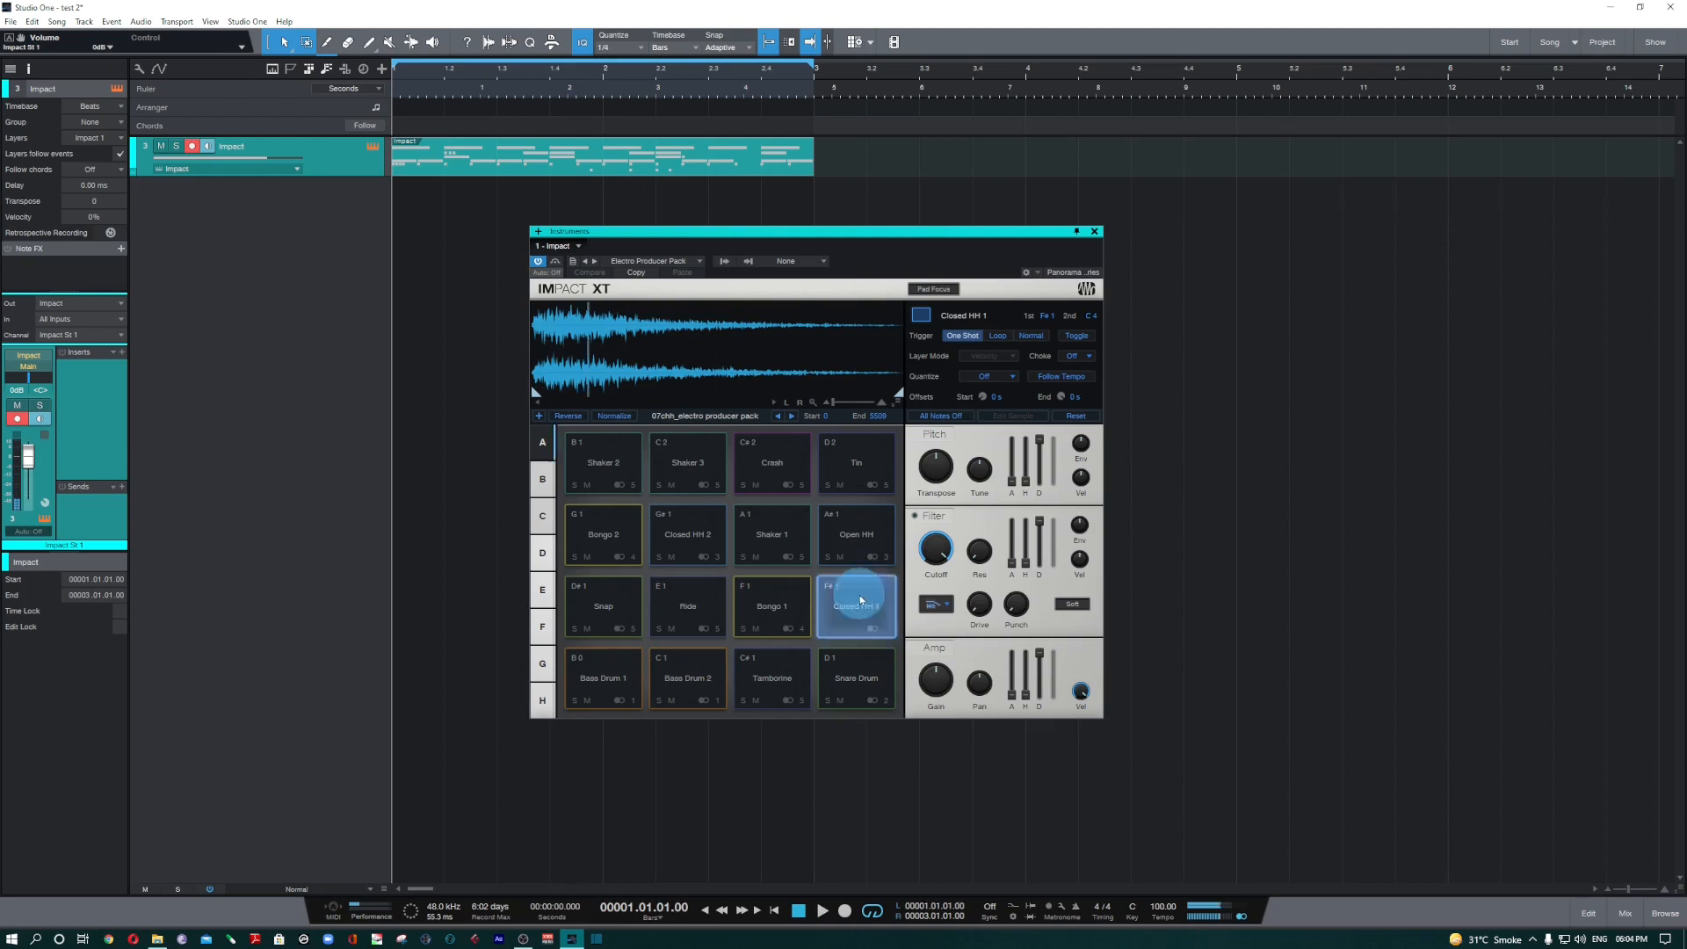
{"action": "left_click", "coordinate": [692, 532]}
{"action": "left_click", "coordinate": [858, 677]}
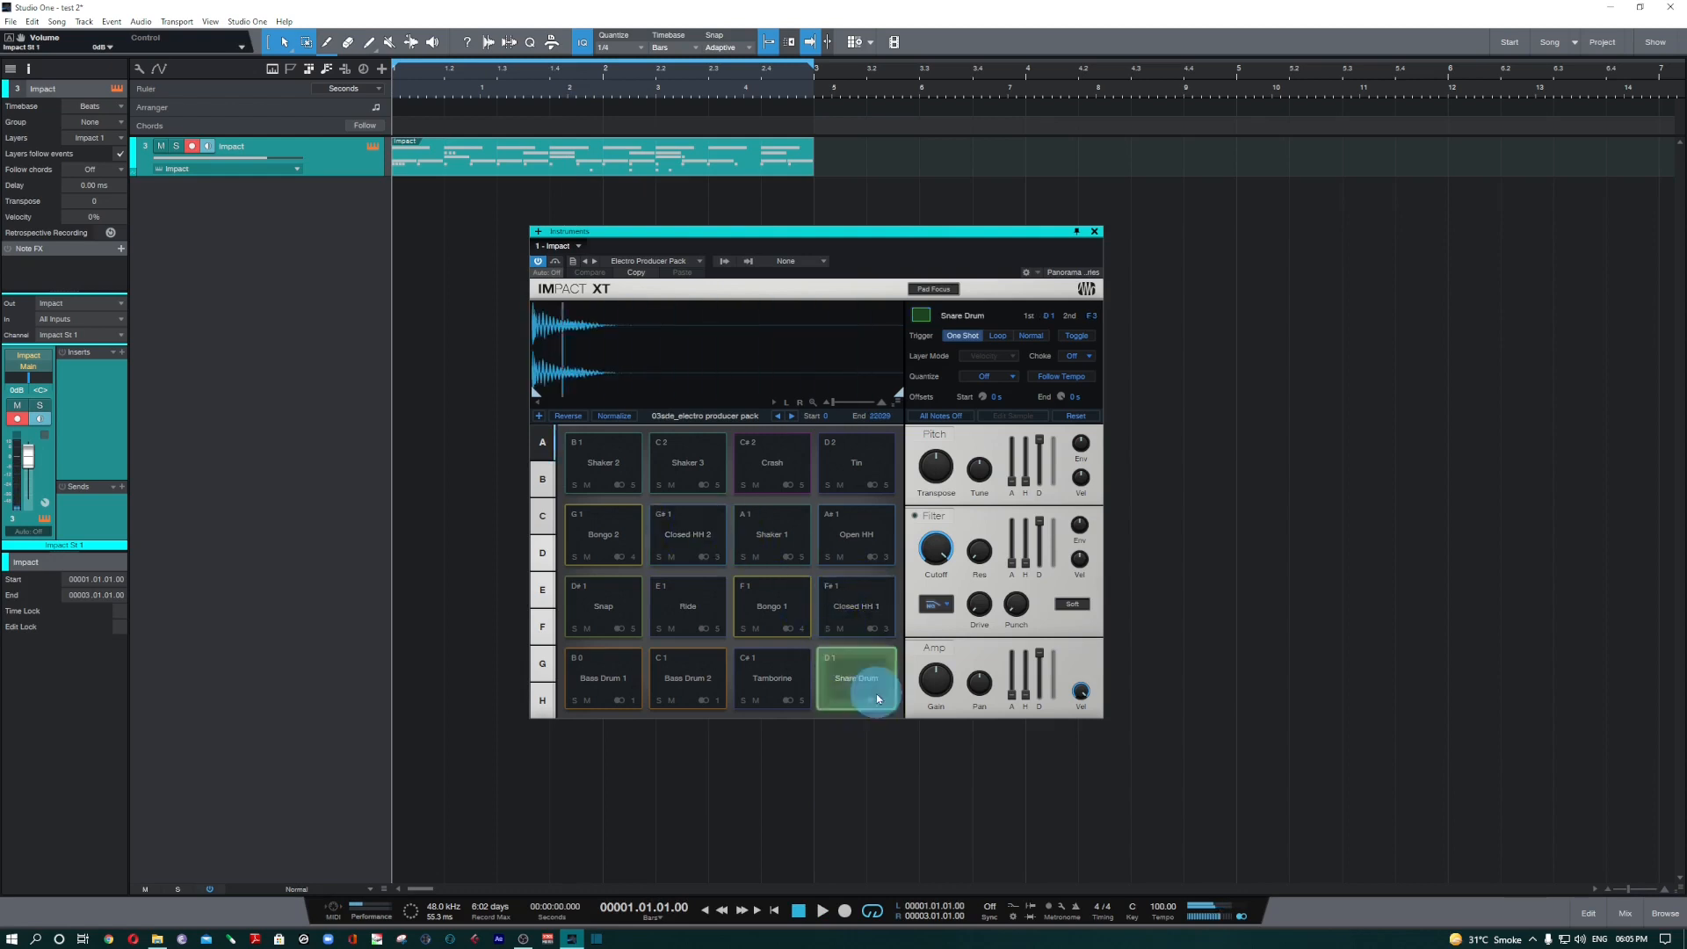
{"action": "left_click", "coordinate": [601, 683]}
{"action": "left_click", "coordinate": [850, 650]}
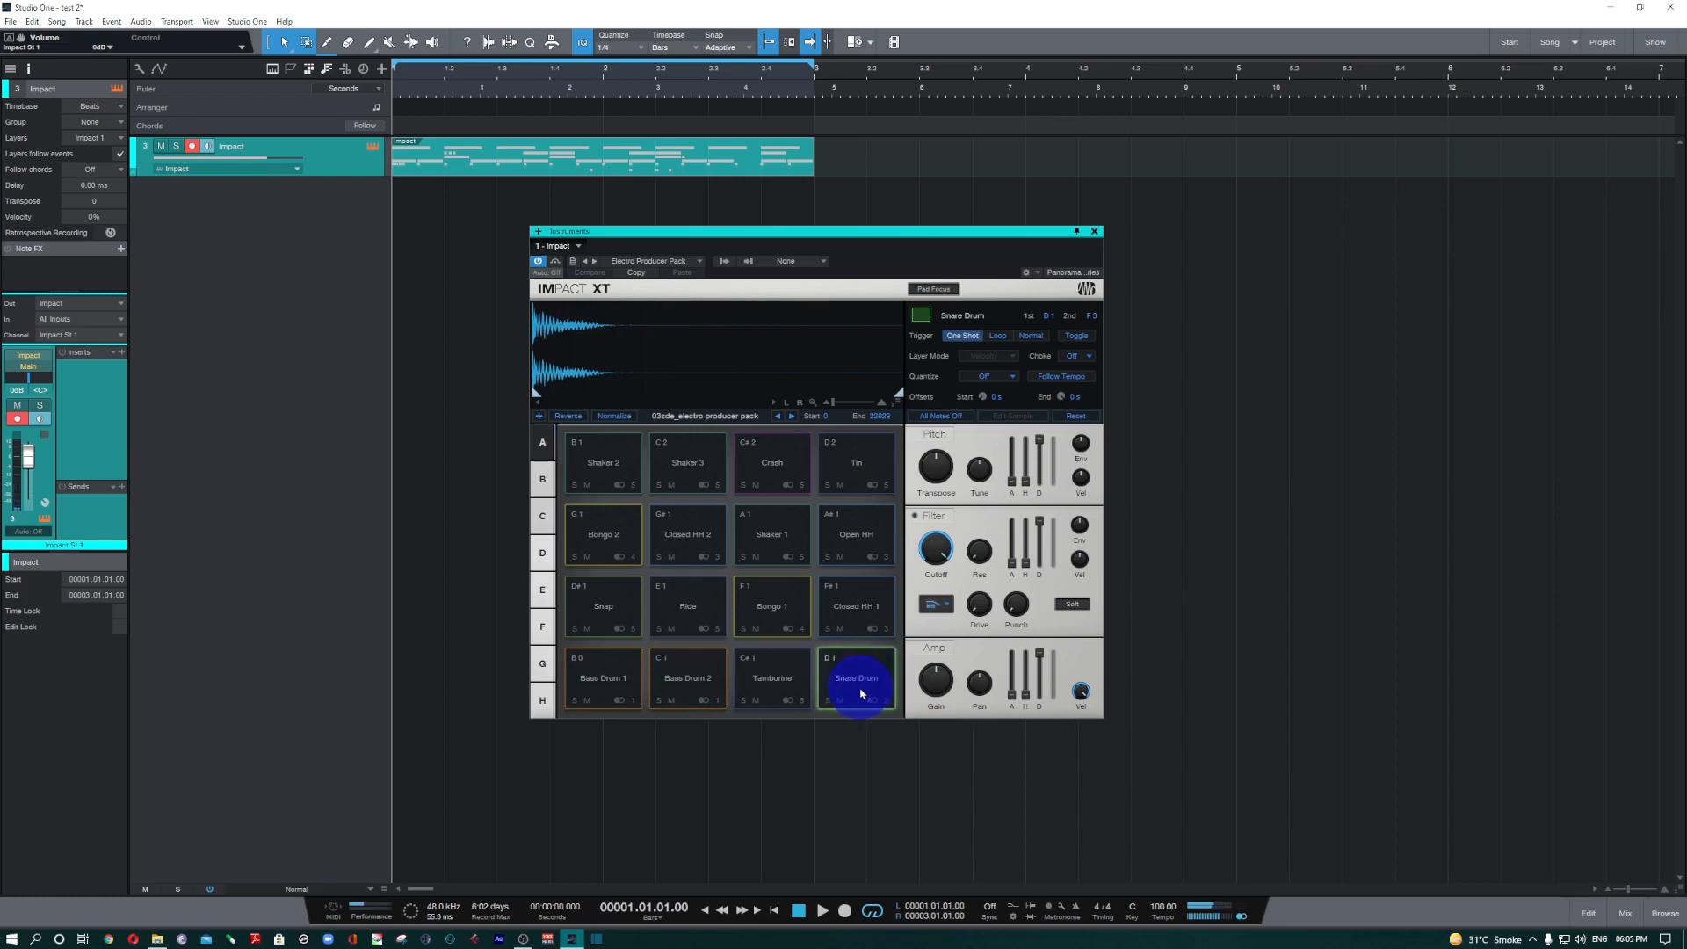
Show the Snare Drum pad's sample in Explorer, and close the Sound Sets folder window.
{"action": "right_click", "coordinate": [856, 676]}
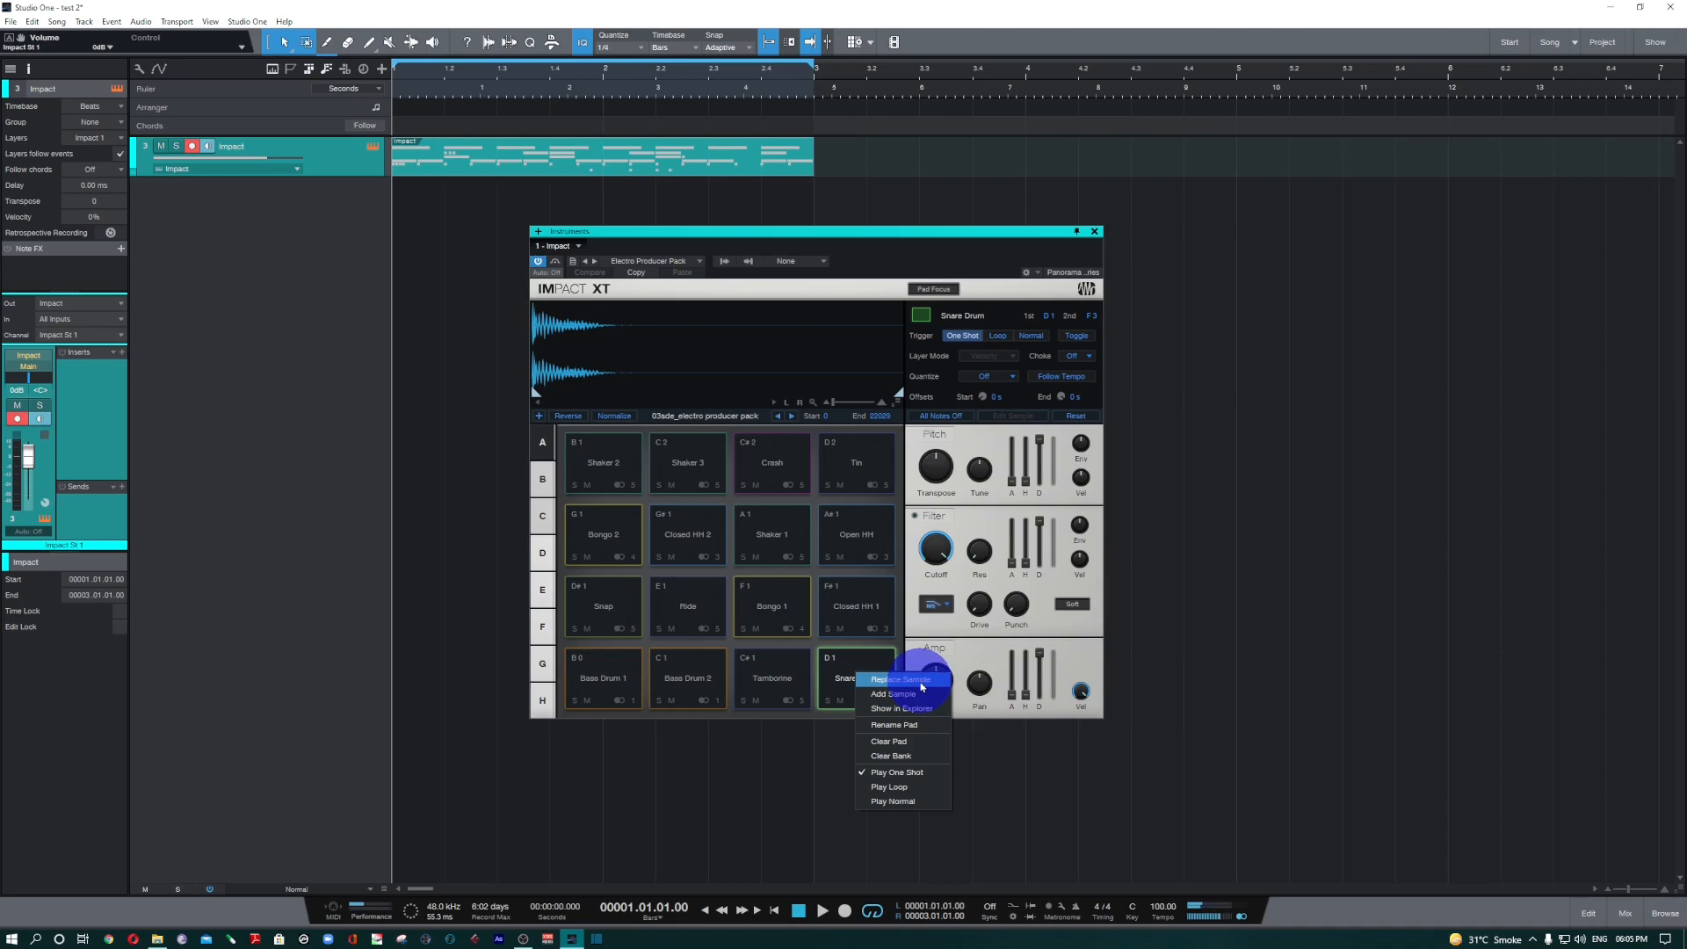
{"action": "left_click", "coordinate": [922, 713]}
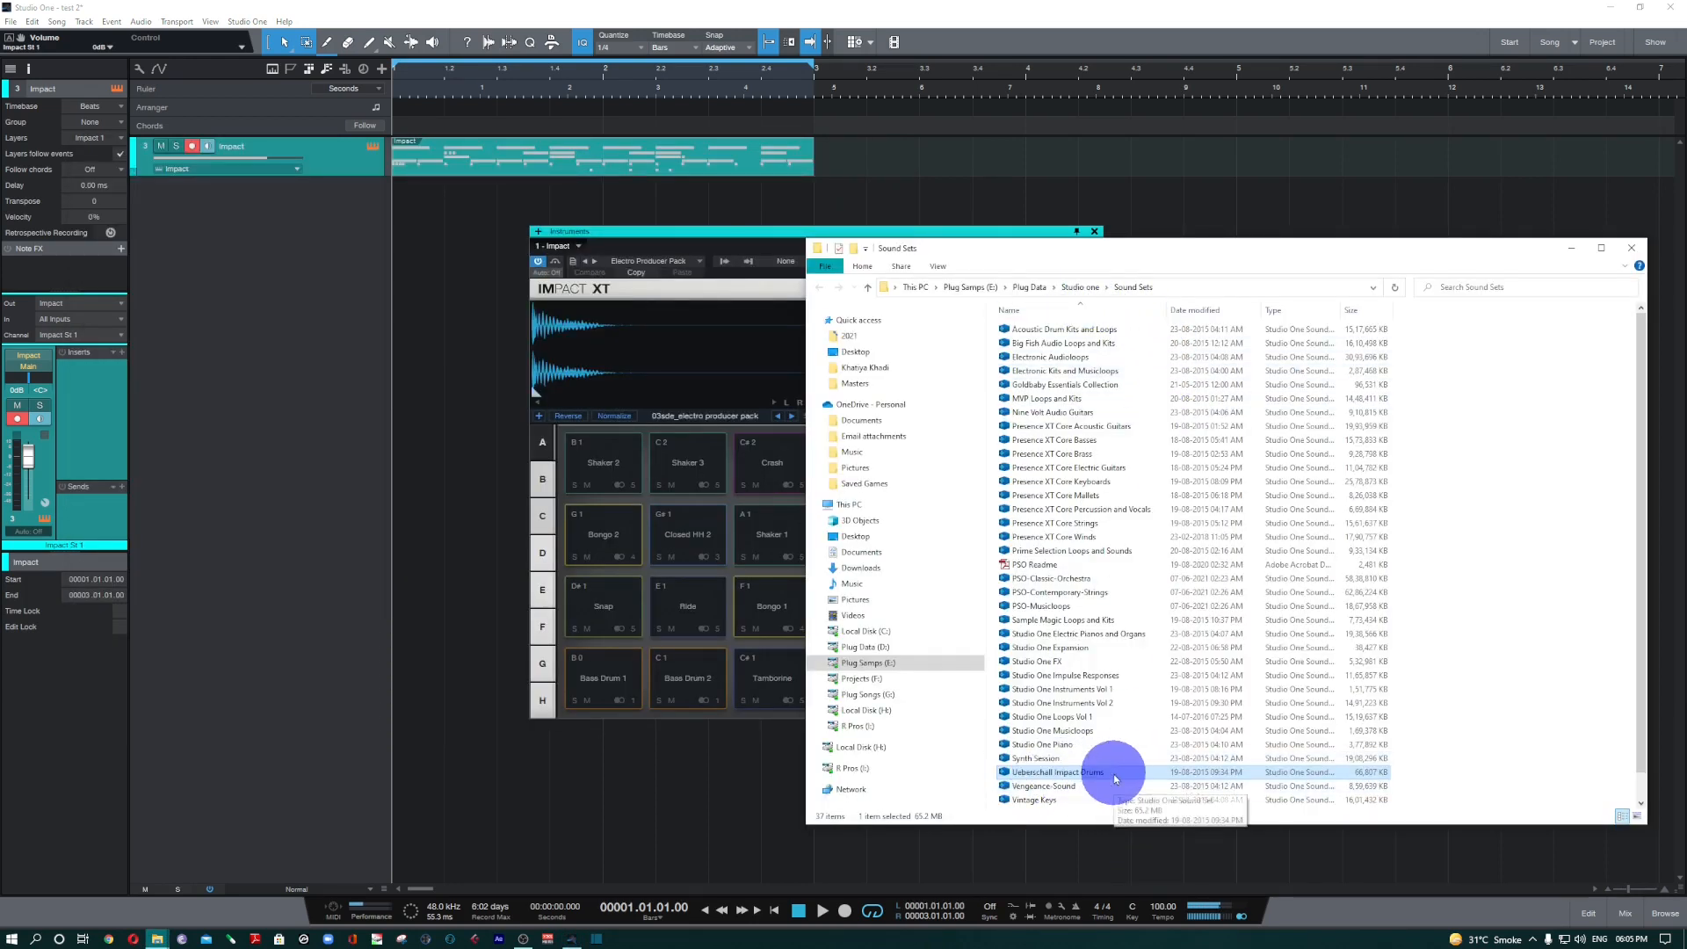
{"action": "left_click", "coordinate": [1631, 248]}
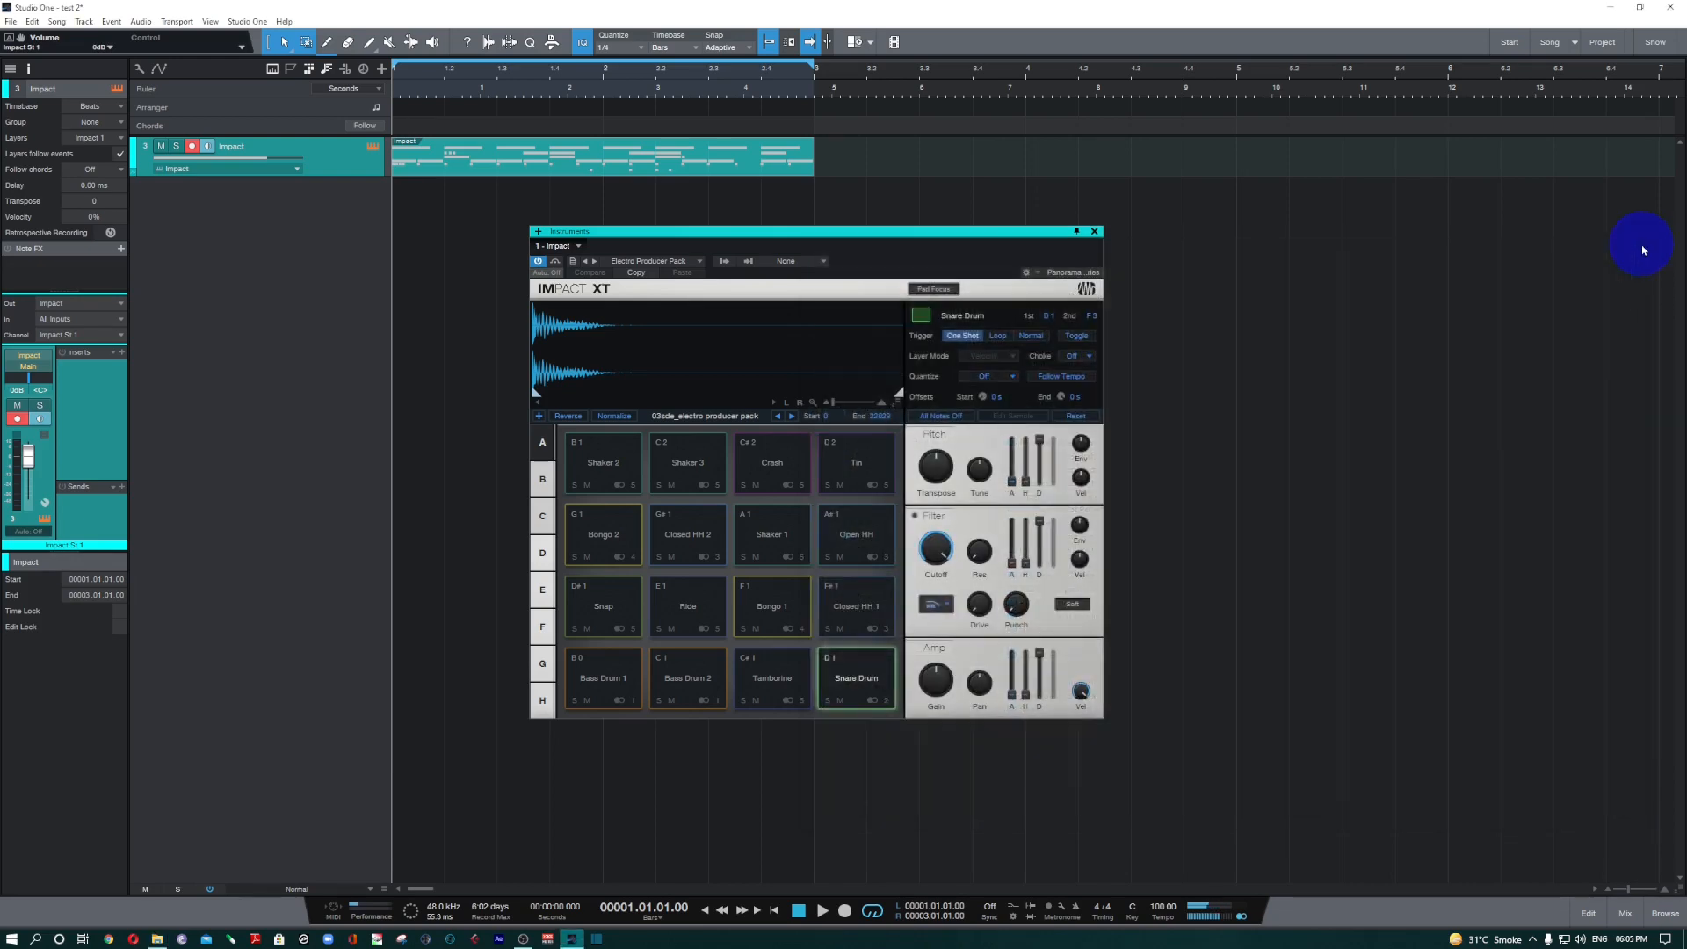
Start replacing the Snare Drum pad's sample and browse the Plug Samps (E:) drive to SAMPLES ZONE > ALL SAMPLES > DRUM KITS > Hip Hop Producer Kit > Neptunes sounds.
{"action": "right_click", "coordinate": [862, 686]}
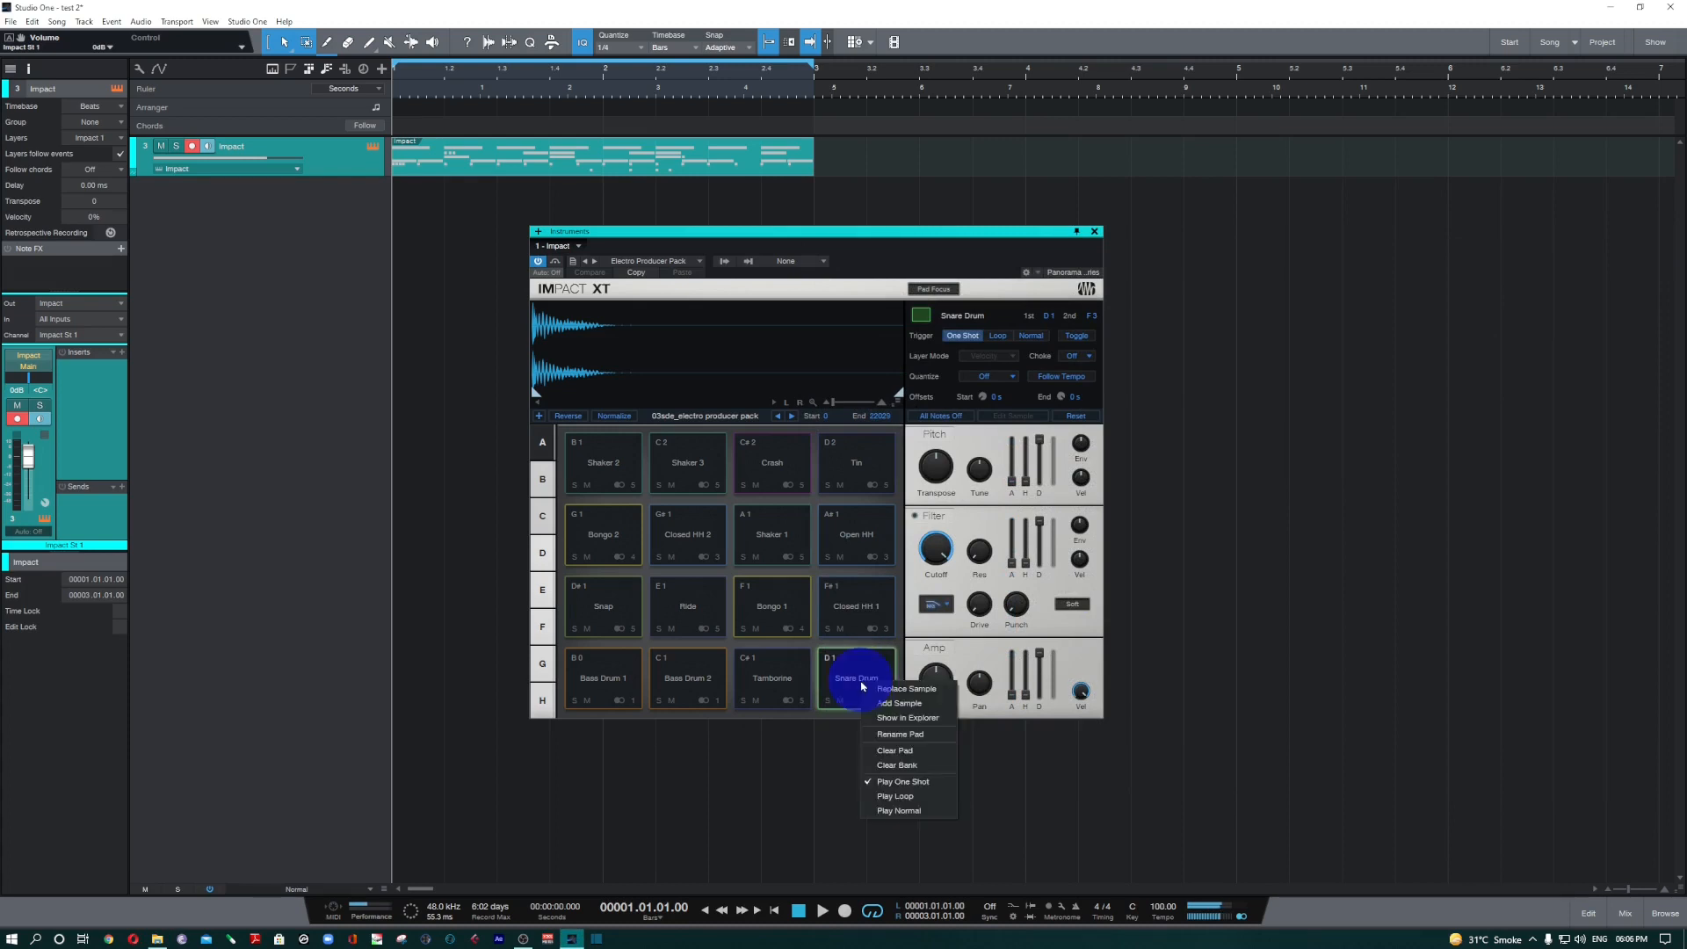
{"action": "left_click", "coordinate": [927, 691]}
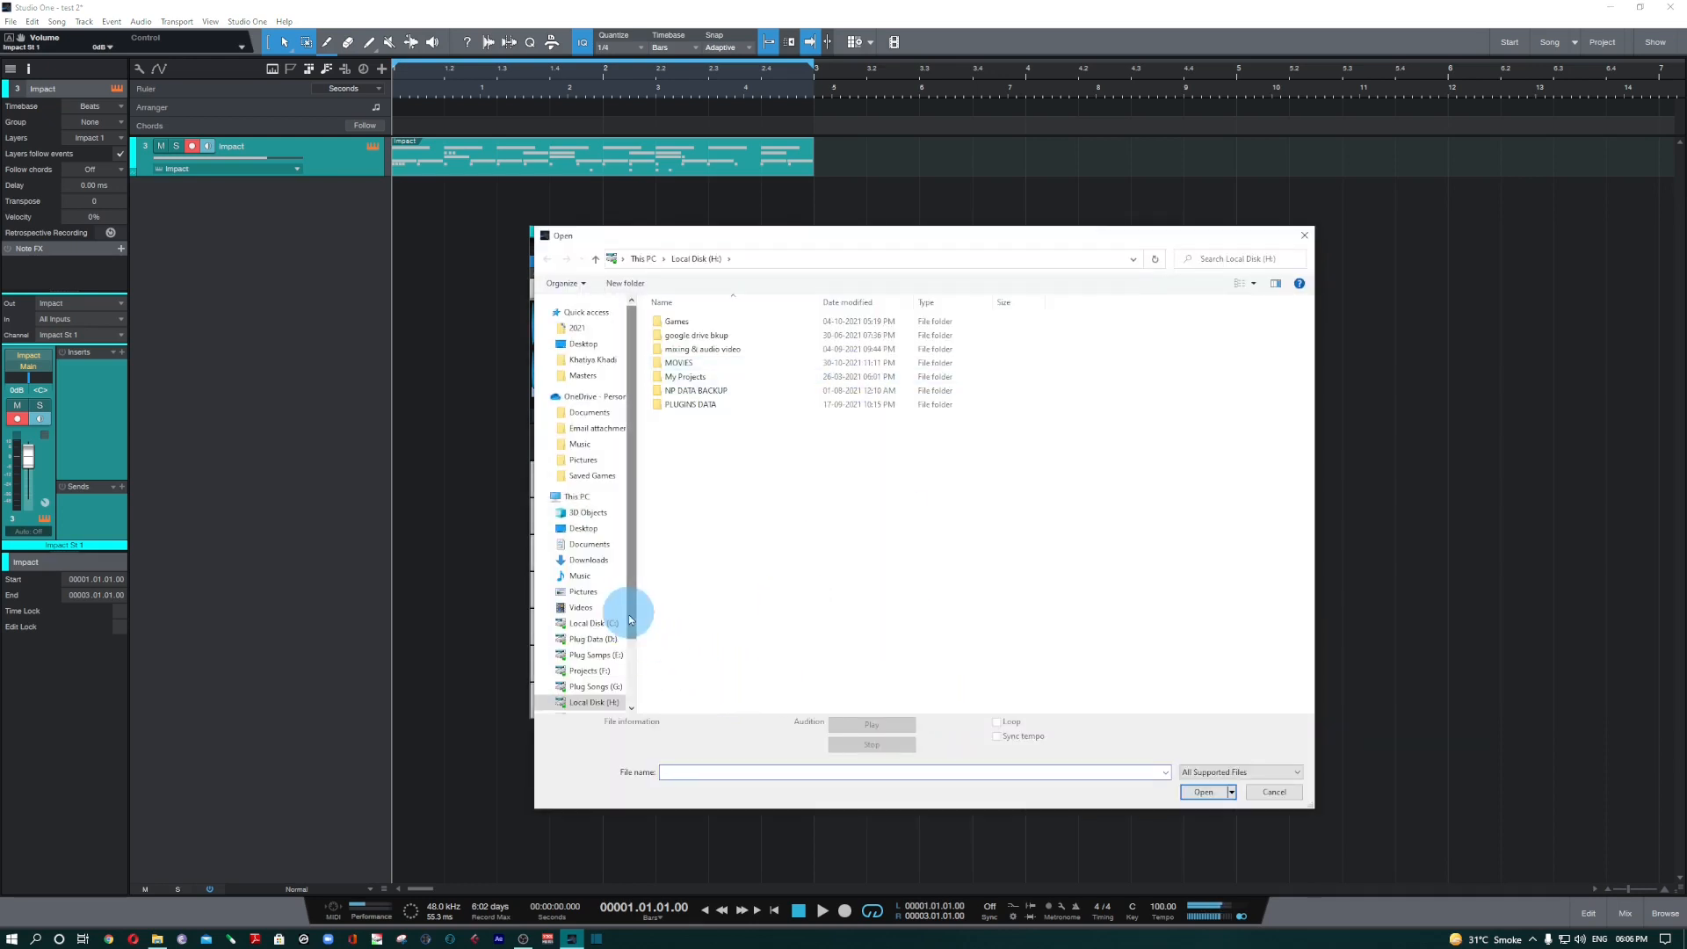
{"action": "scroll", "coordinate": [629, 618], "scroll_direction": "down", "scroll_amount": 1}
{"action": "left_click", "coordinate": [598, 628]}
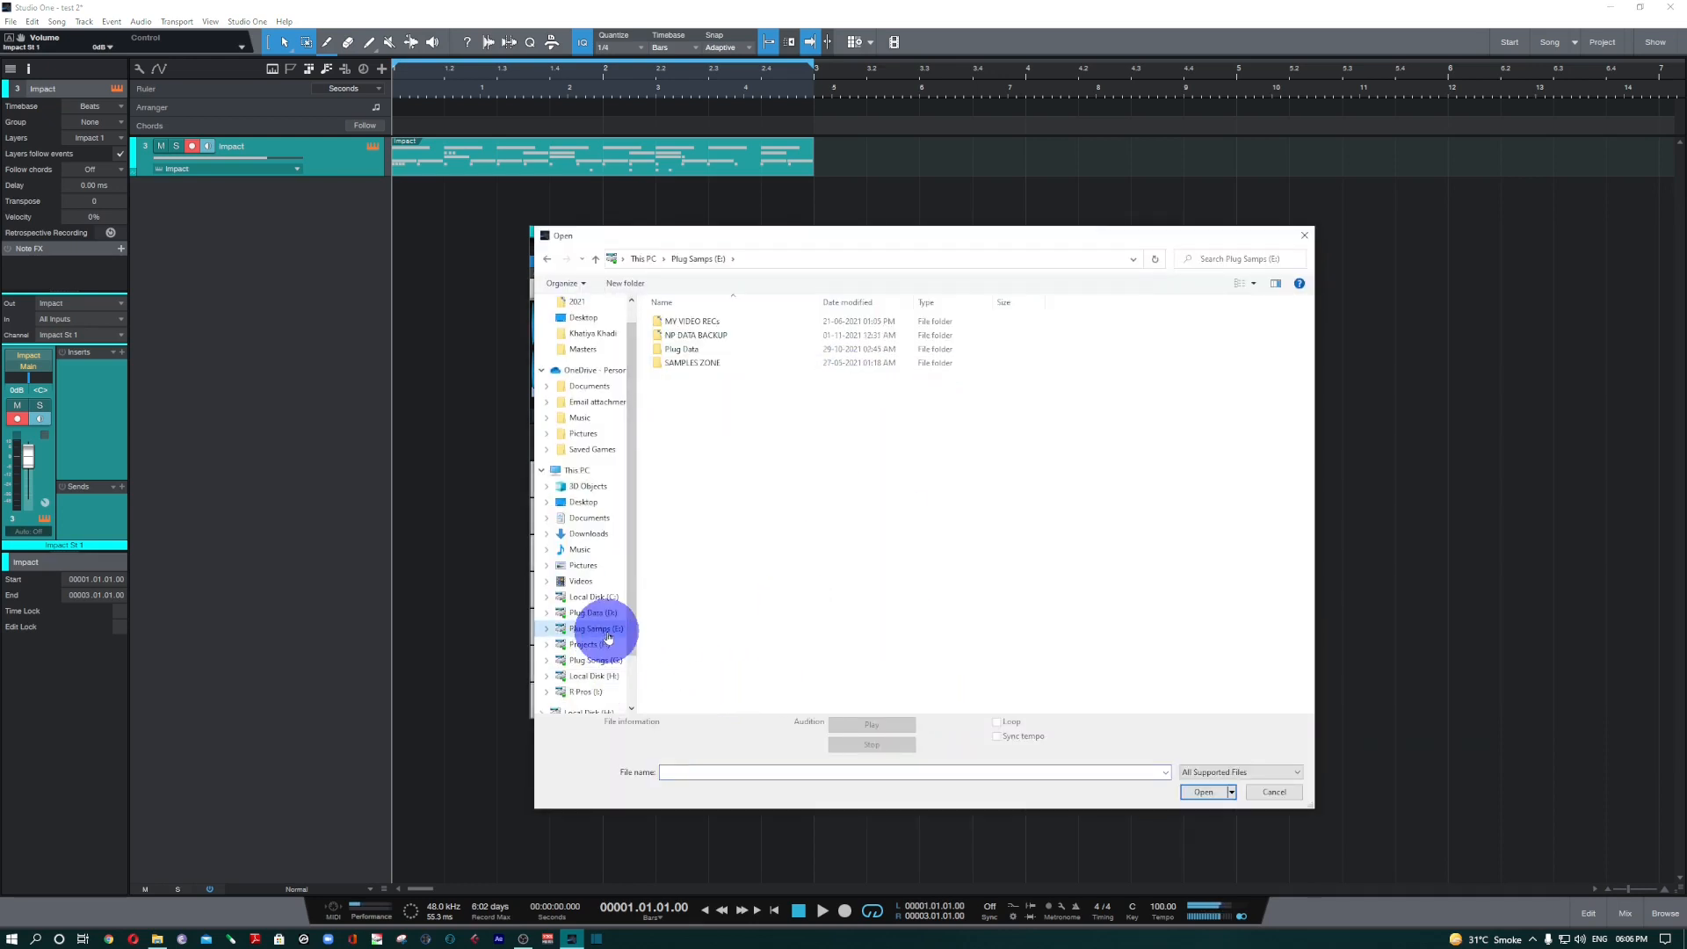
{"action": "double_click", "coordinate": [692, 362]}
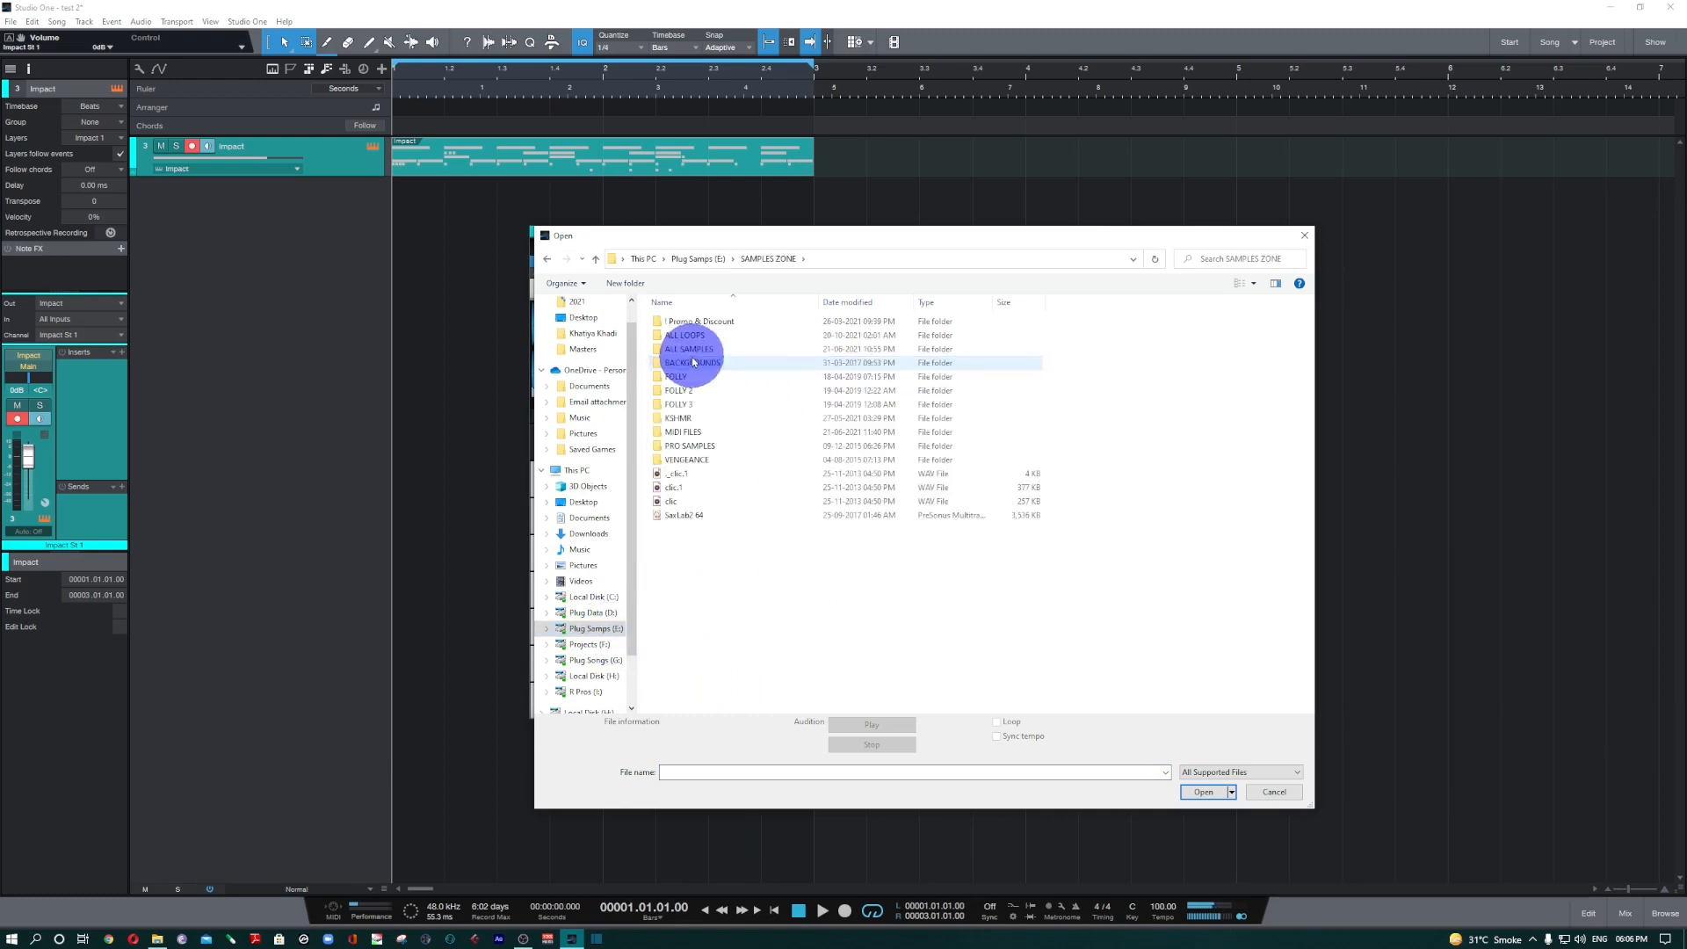
{"action": "double_click", "coordinate": [692, 349]}
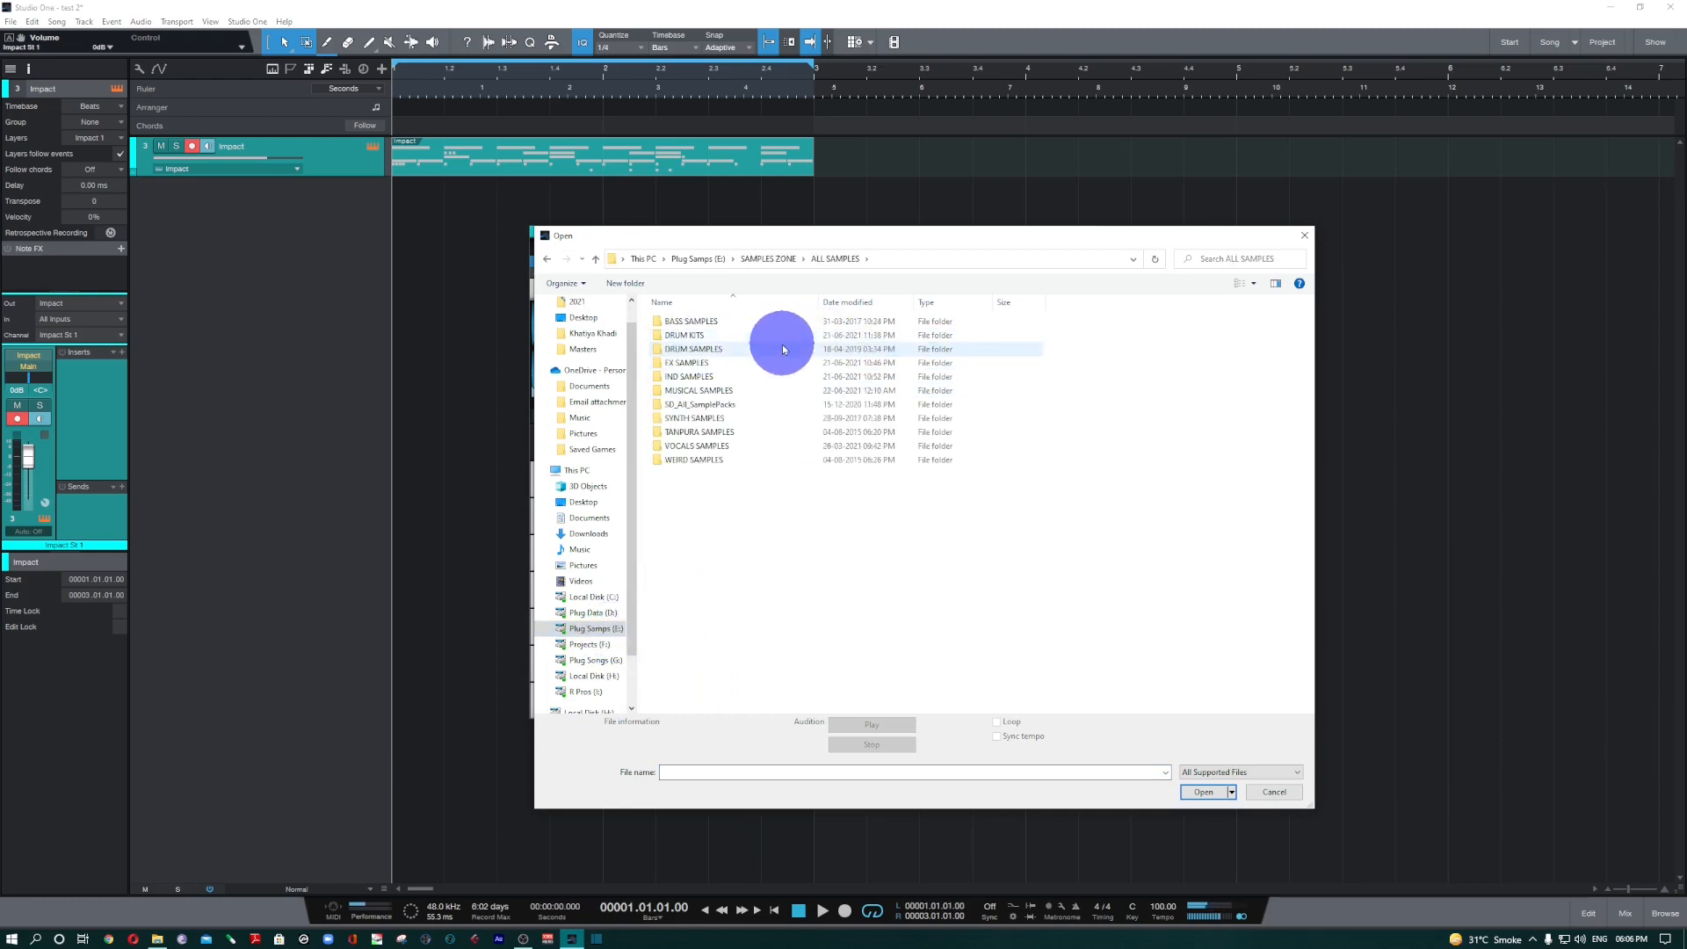
{"action": "double_click", "coordinate": [702, 334]}
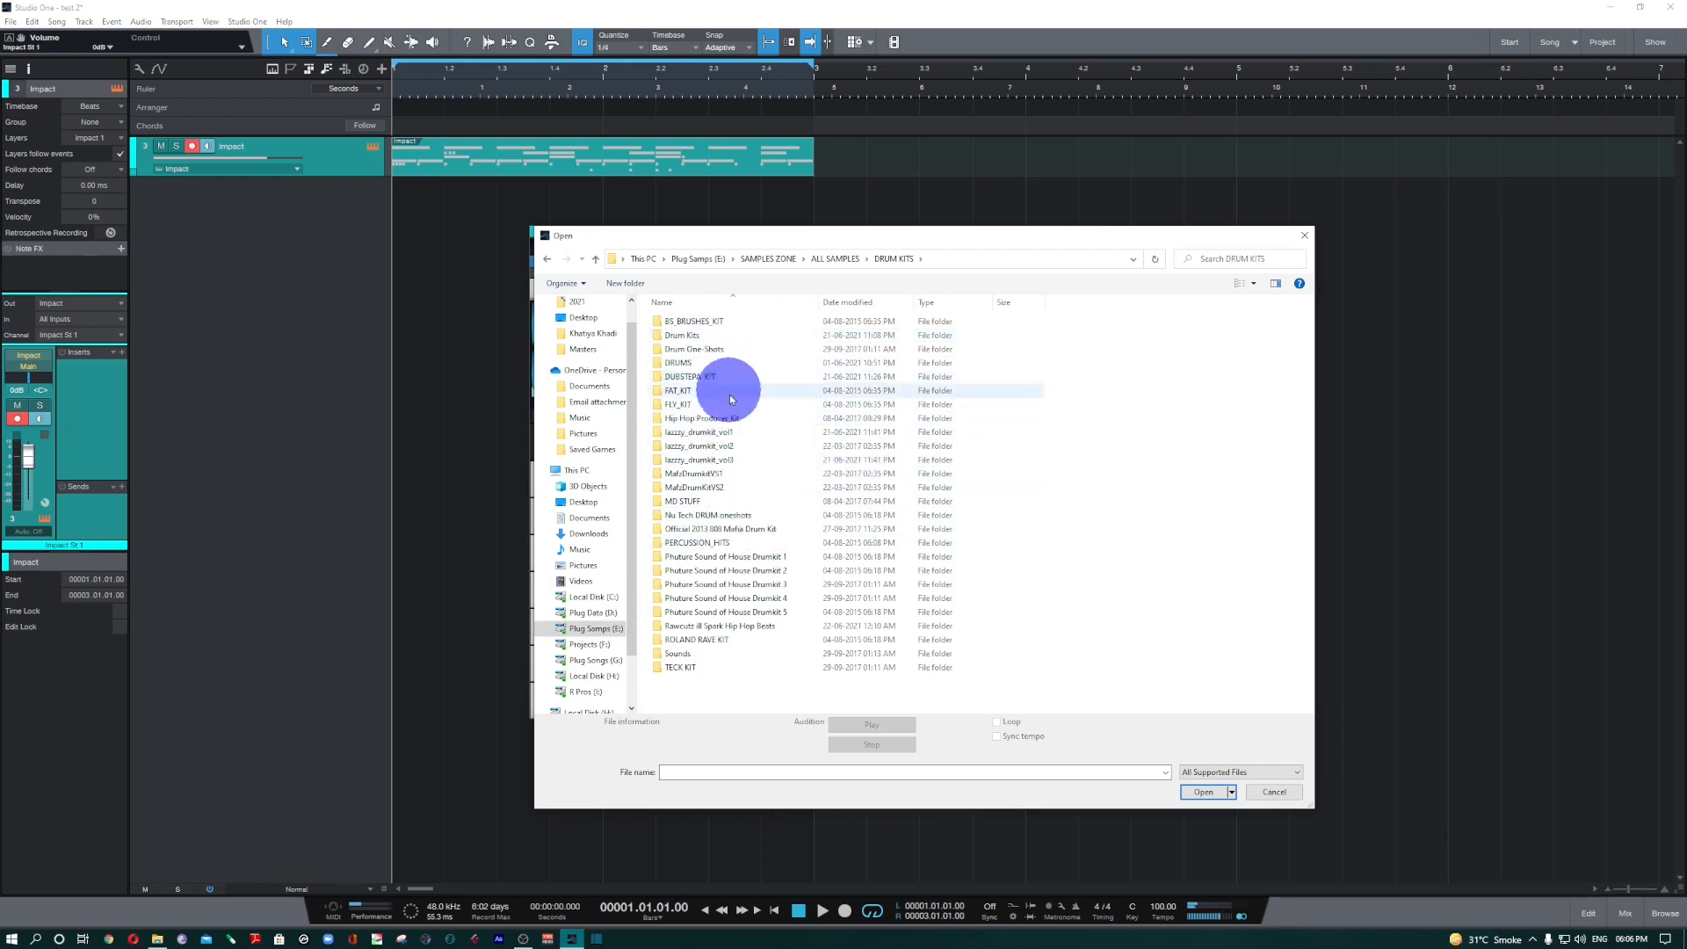
{"action": "double_click", "coordinate": [715, 420]}
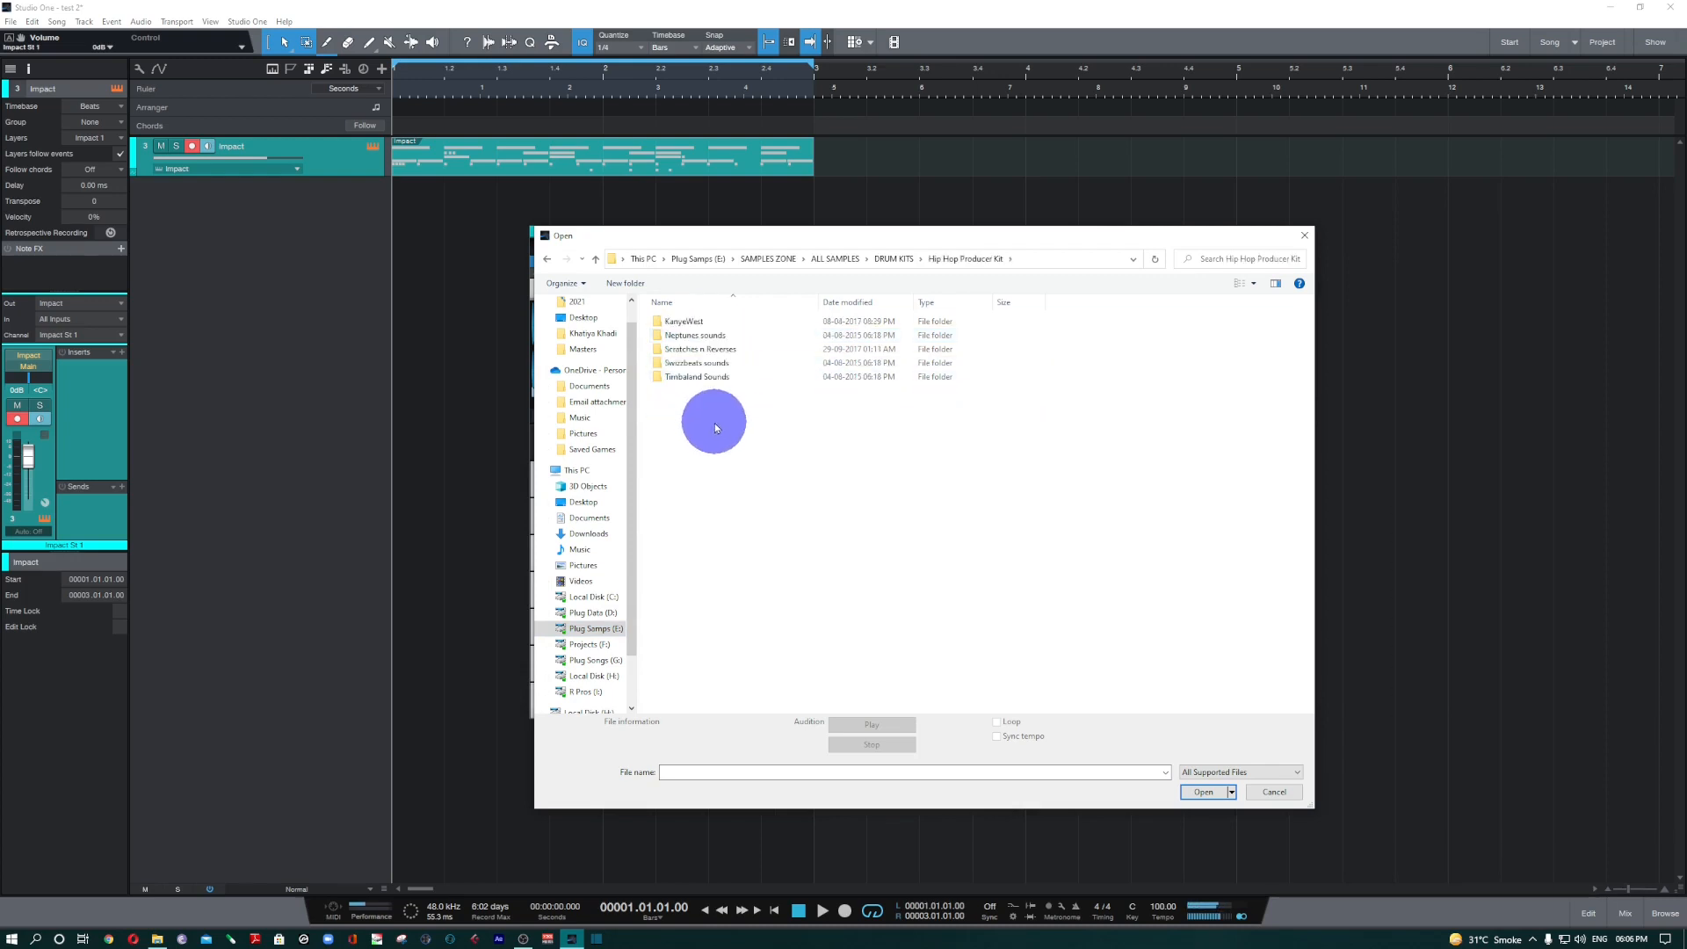
{"action": "left_click", "coordinate": [722, 343]}
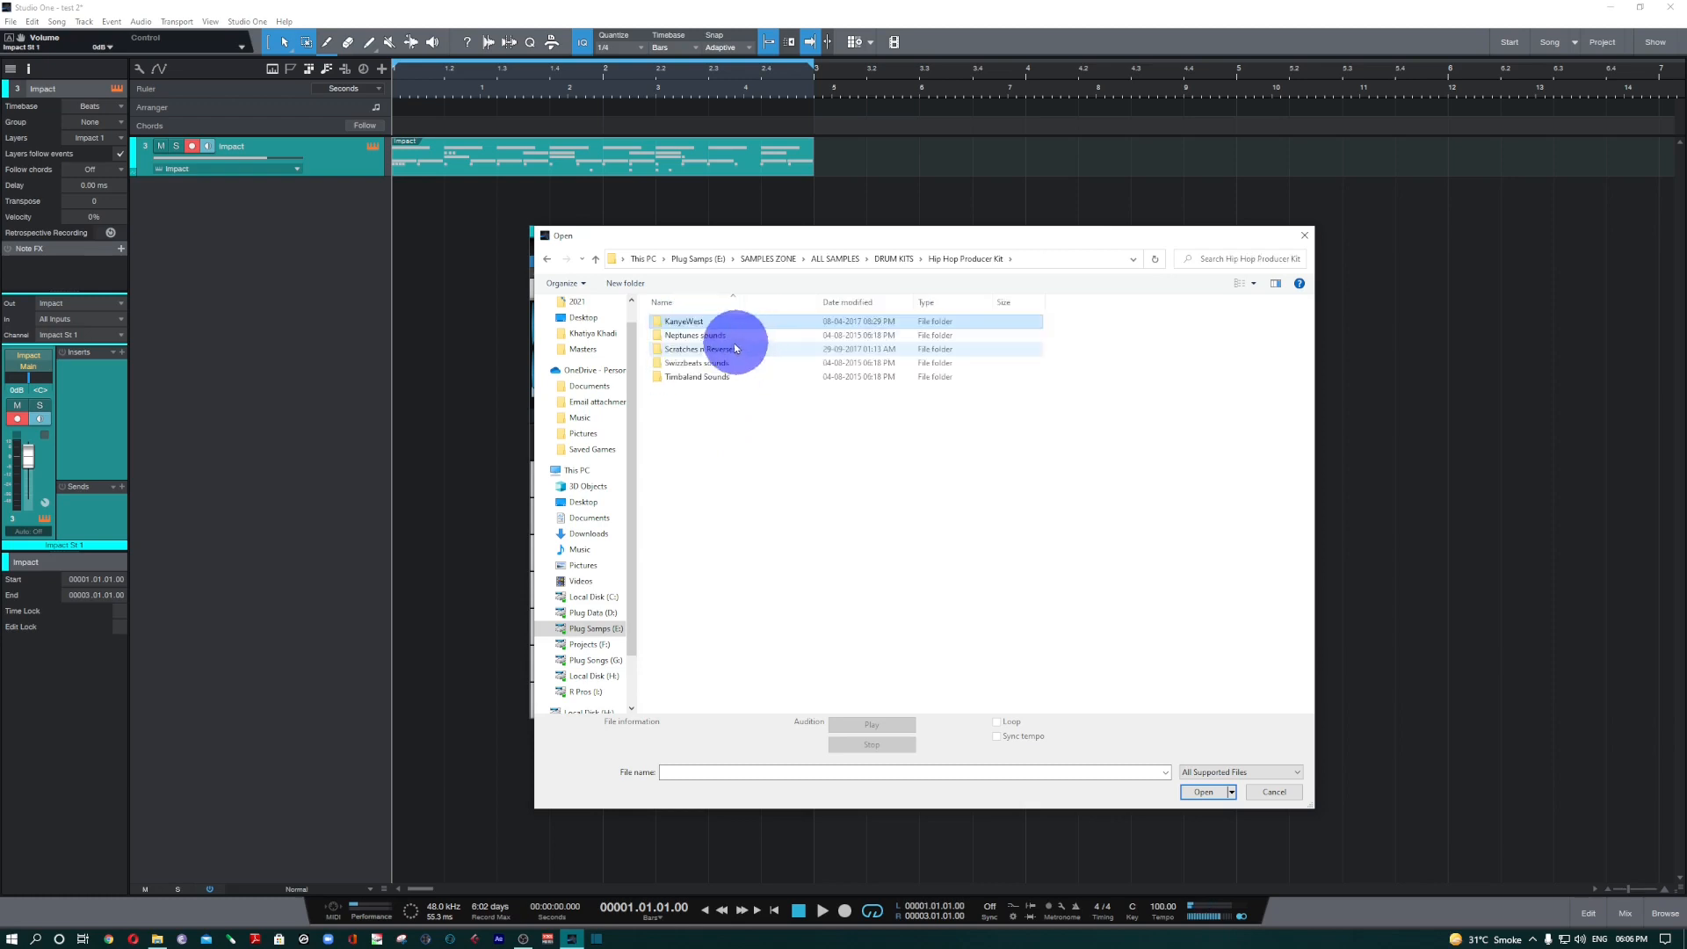
{"action": "double_click", "coordinate": [722, 346]}
Audition the Neptunes samples, starting with Neptunes0009 and Neptunes0013, and go through the files from Neptunes0001 to Neptunes0015.
{"action": "left_click", "coordinate": [690, 432]}
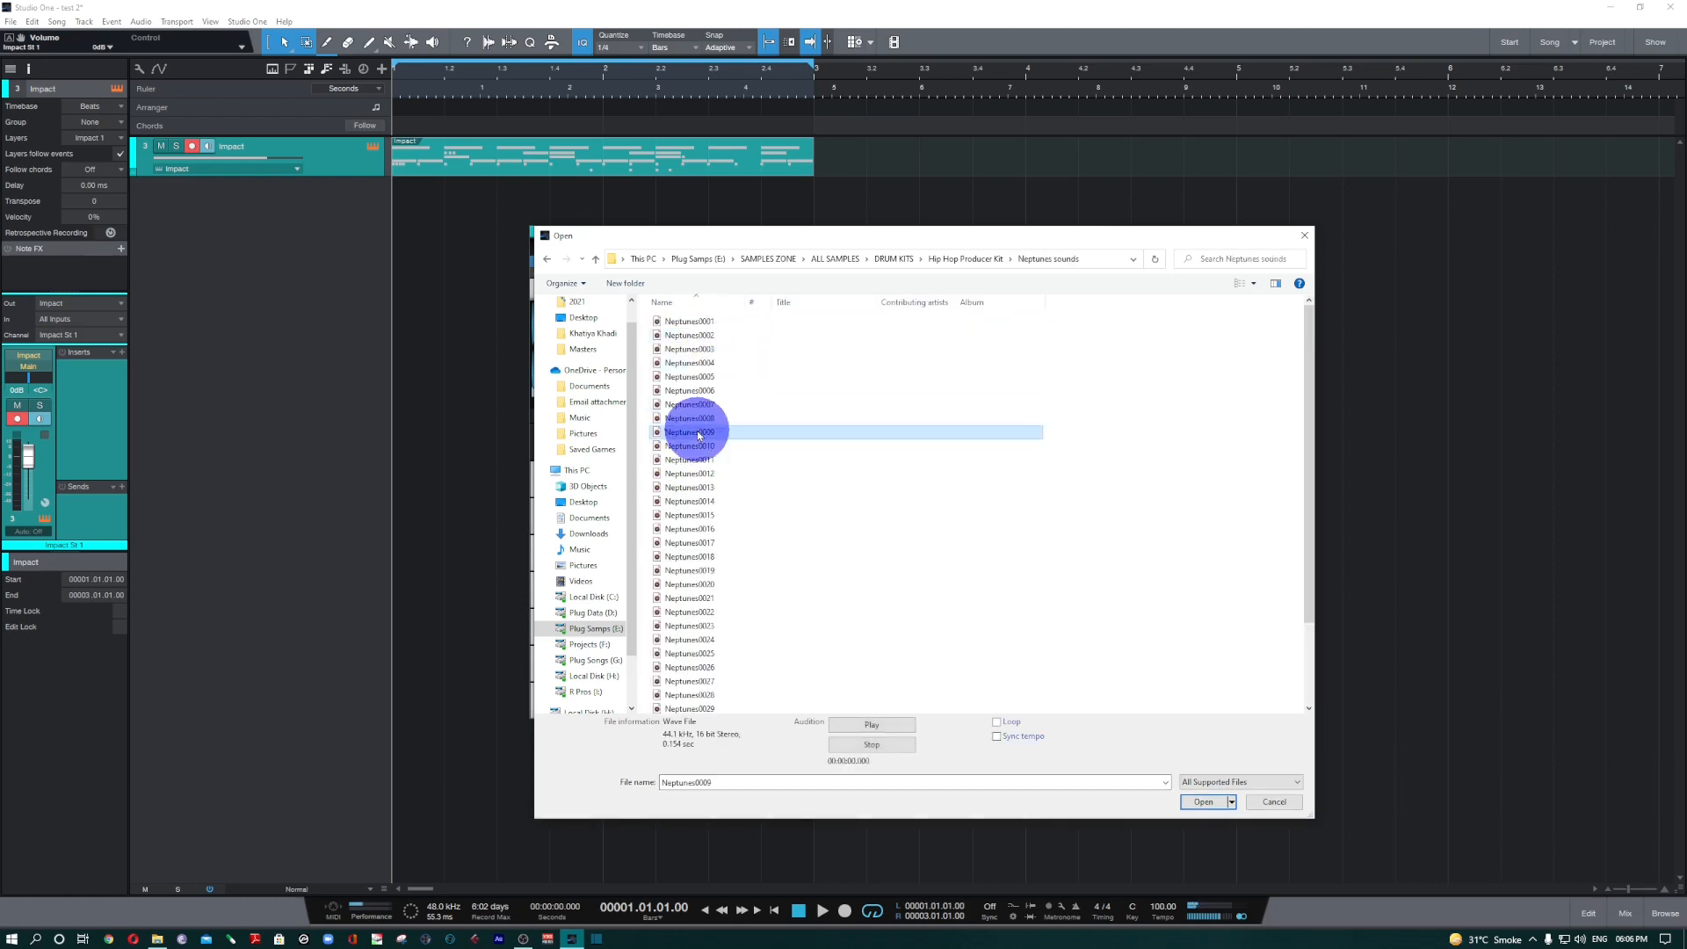
{"action": "left_click", "coordinate": [867, 726]}
{"action": "left_click", "coordinate": [689, 487]}
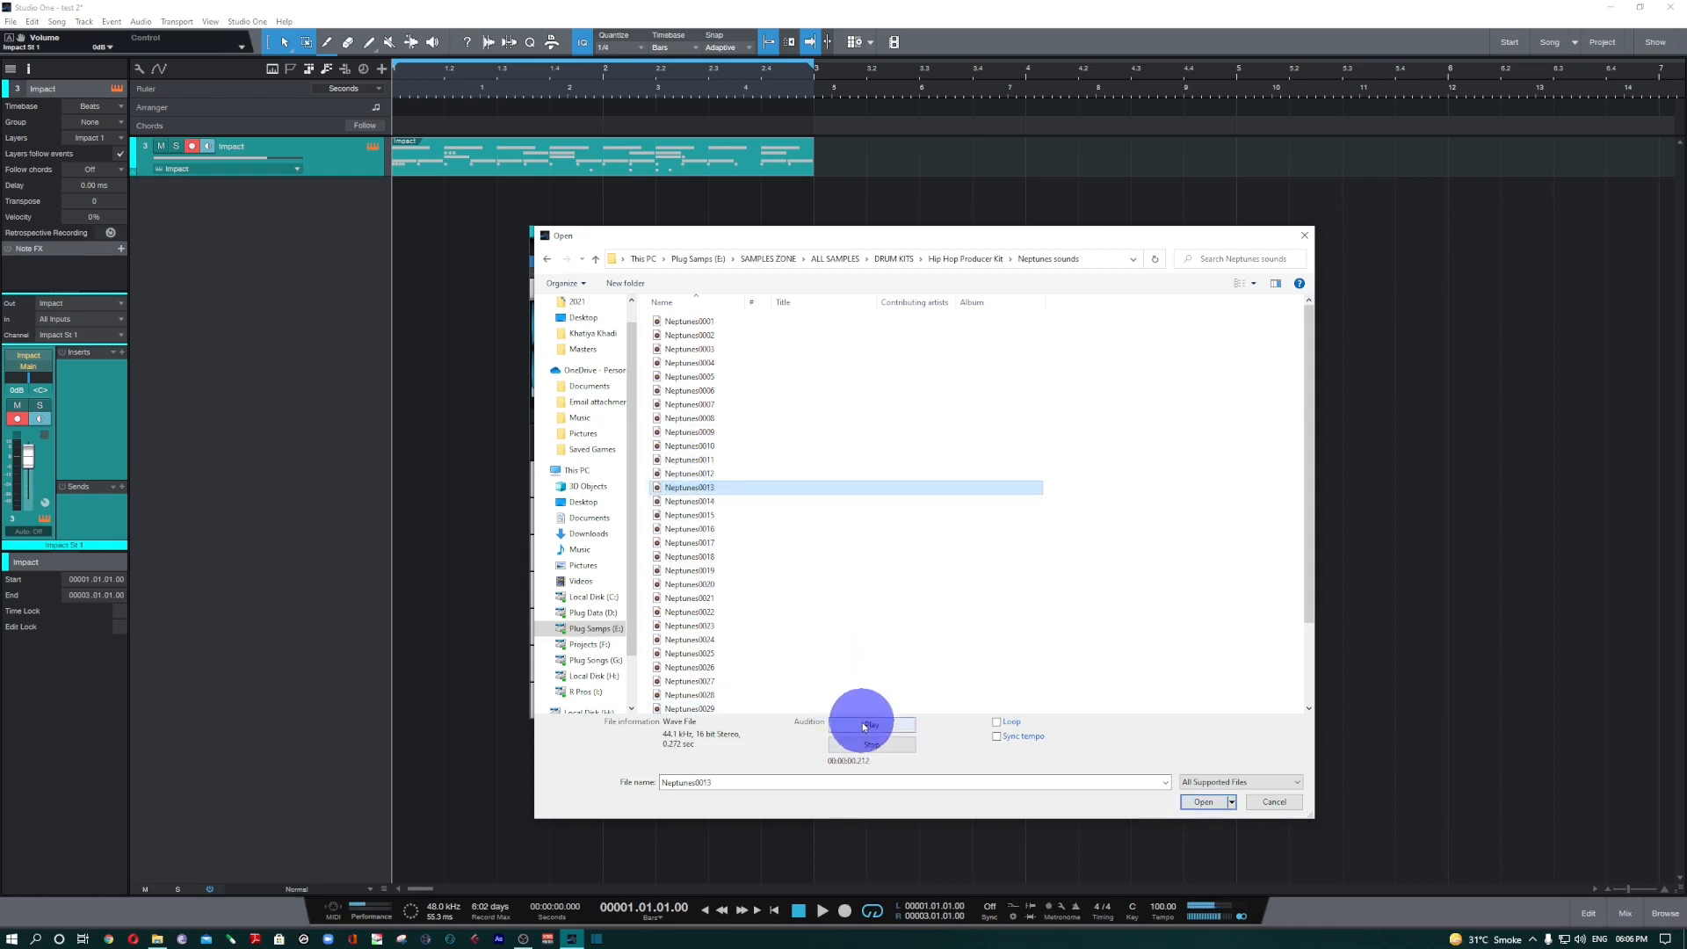
{"action": "left_click", "coordinate": [865, 725]}
{"action": "left_click", "coordinate": [689, 335]}
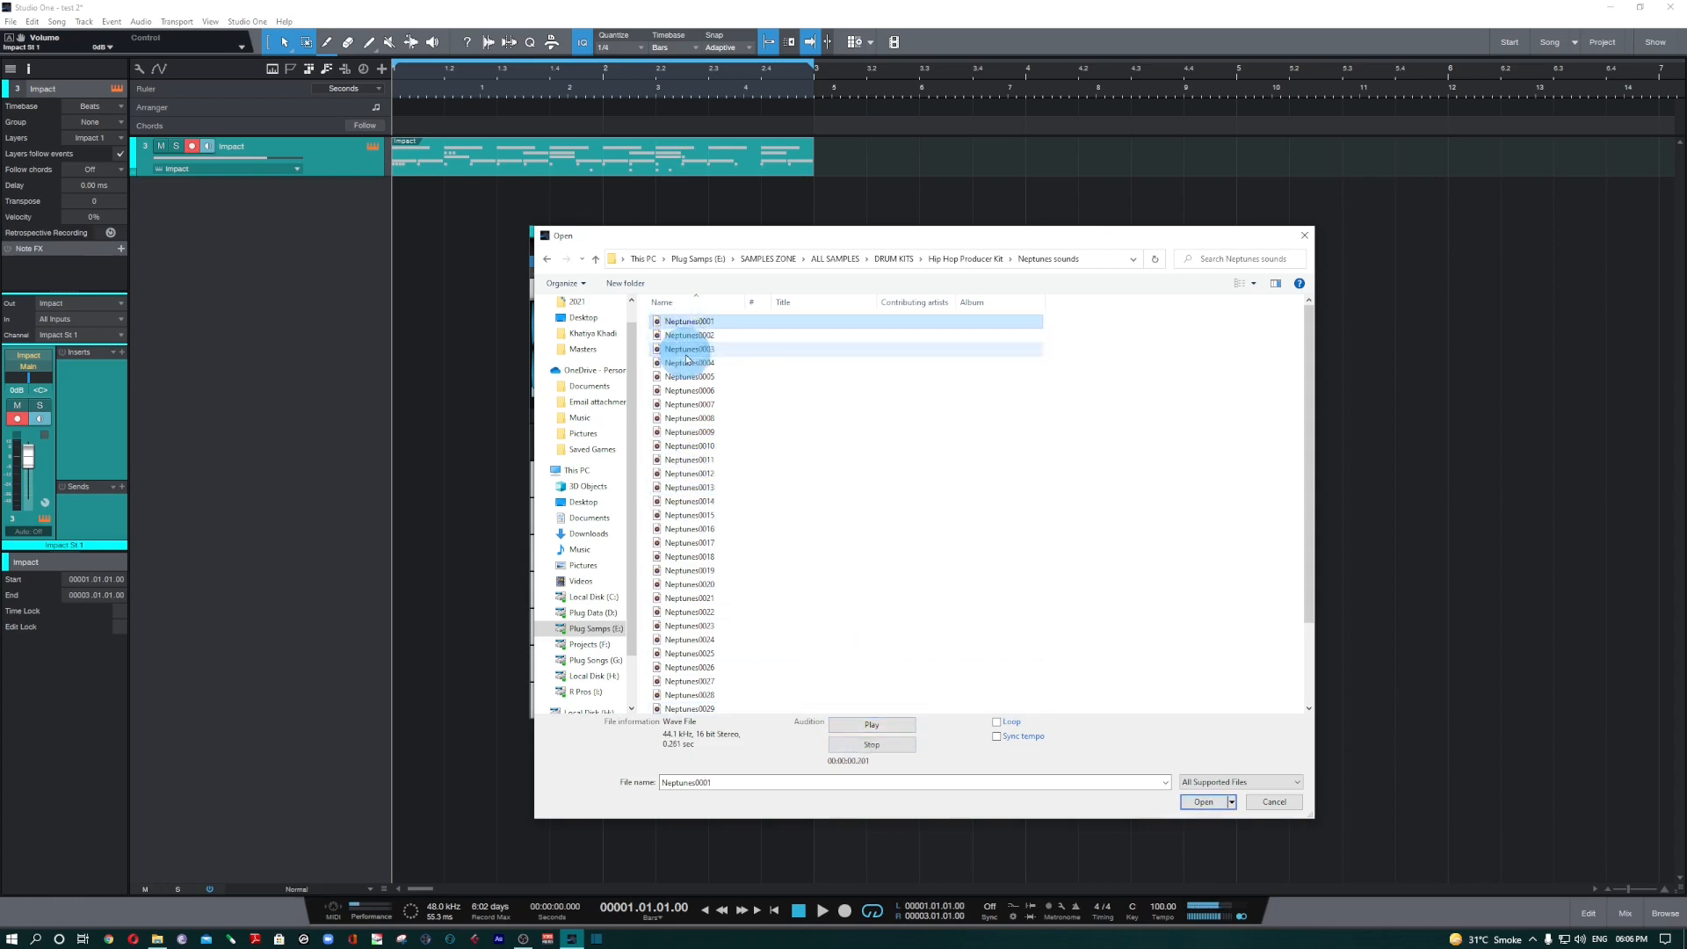
{"action": "left_click", "coordinate": [688, 350]}
{"action": "left_click", "coordinate": [688, 362]}
{"action": "left_click", "coordinate": [689, 376]}
{"action": "left_click", "coordinate": [689, 390]}
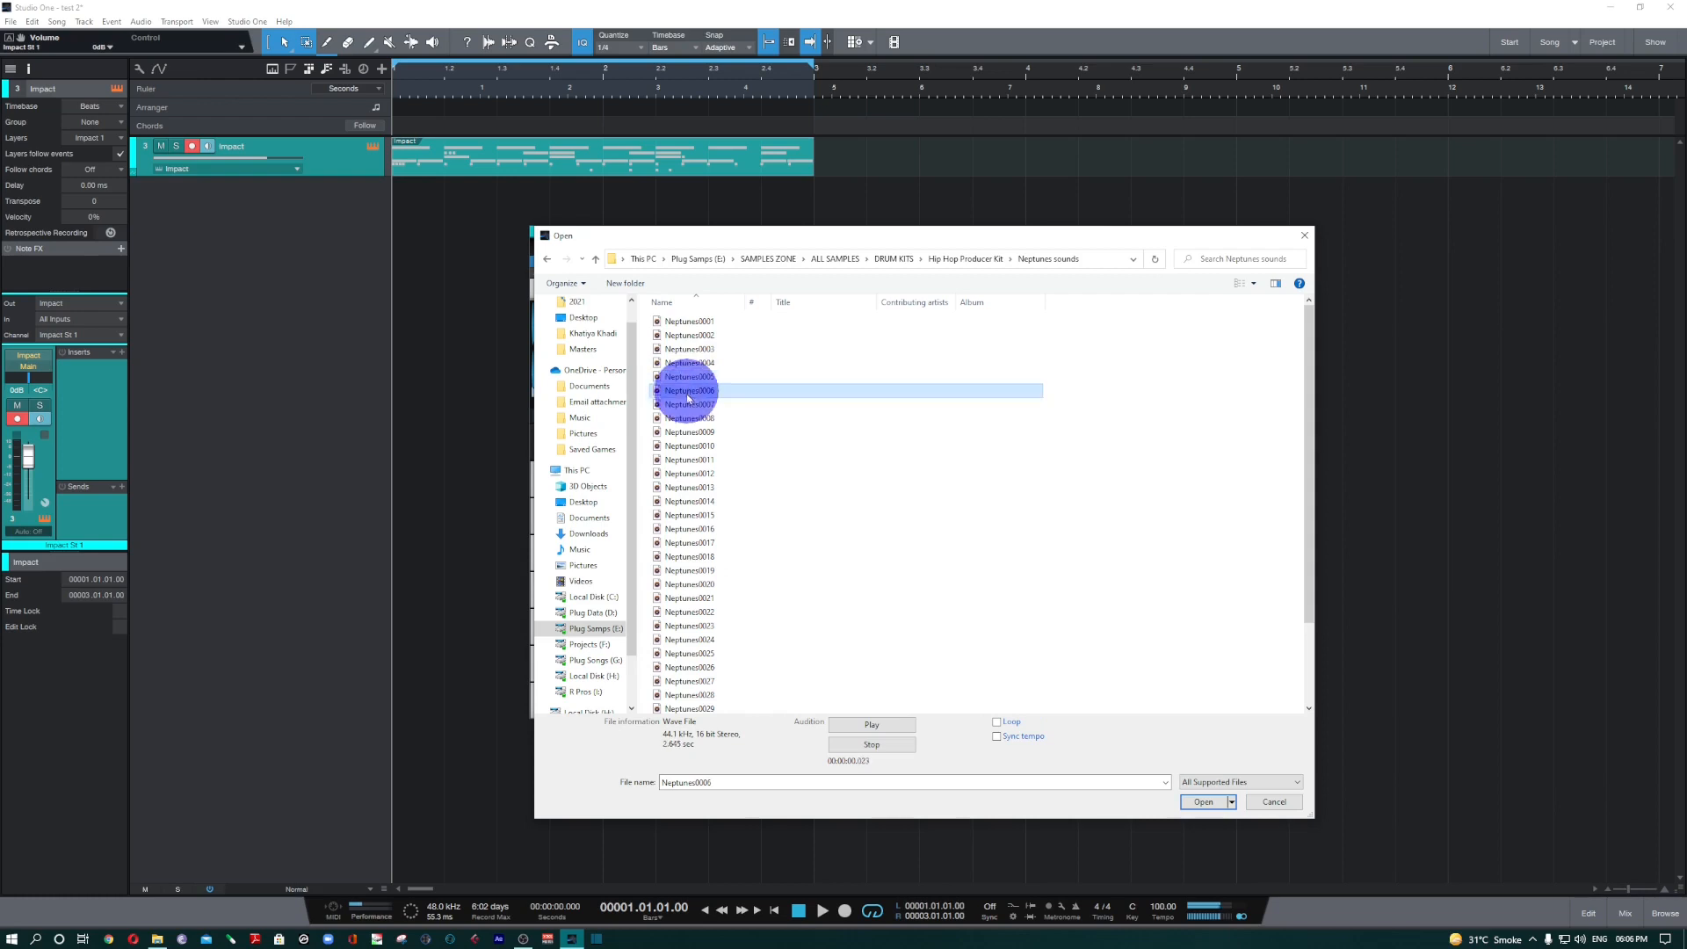
{"action": "left_click", "coordinate": [689, 409]}
{"action": "key", "text": "Down"}
{"action": "key", "text": "Down"}
{"action": "key", "text": "Down"}
{"action": "key", "text": "Down"}
{"action": "key", "text": "Down"}
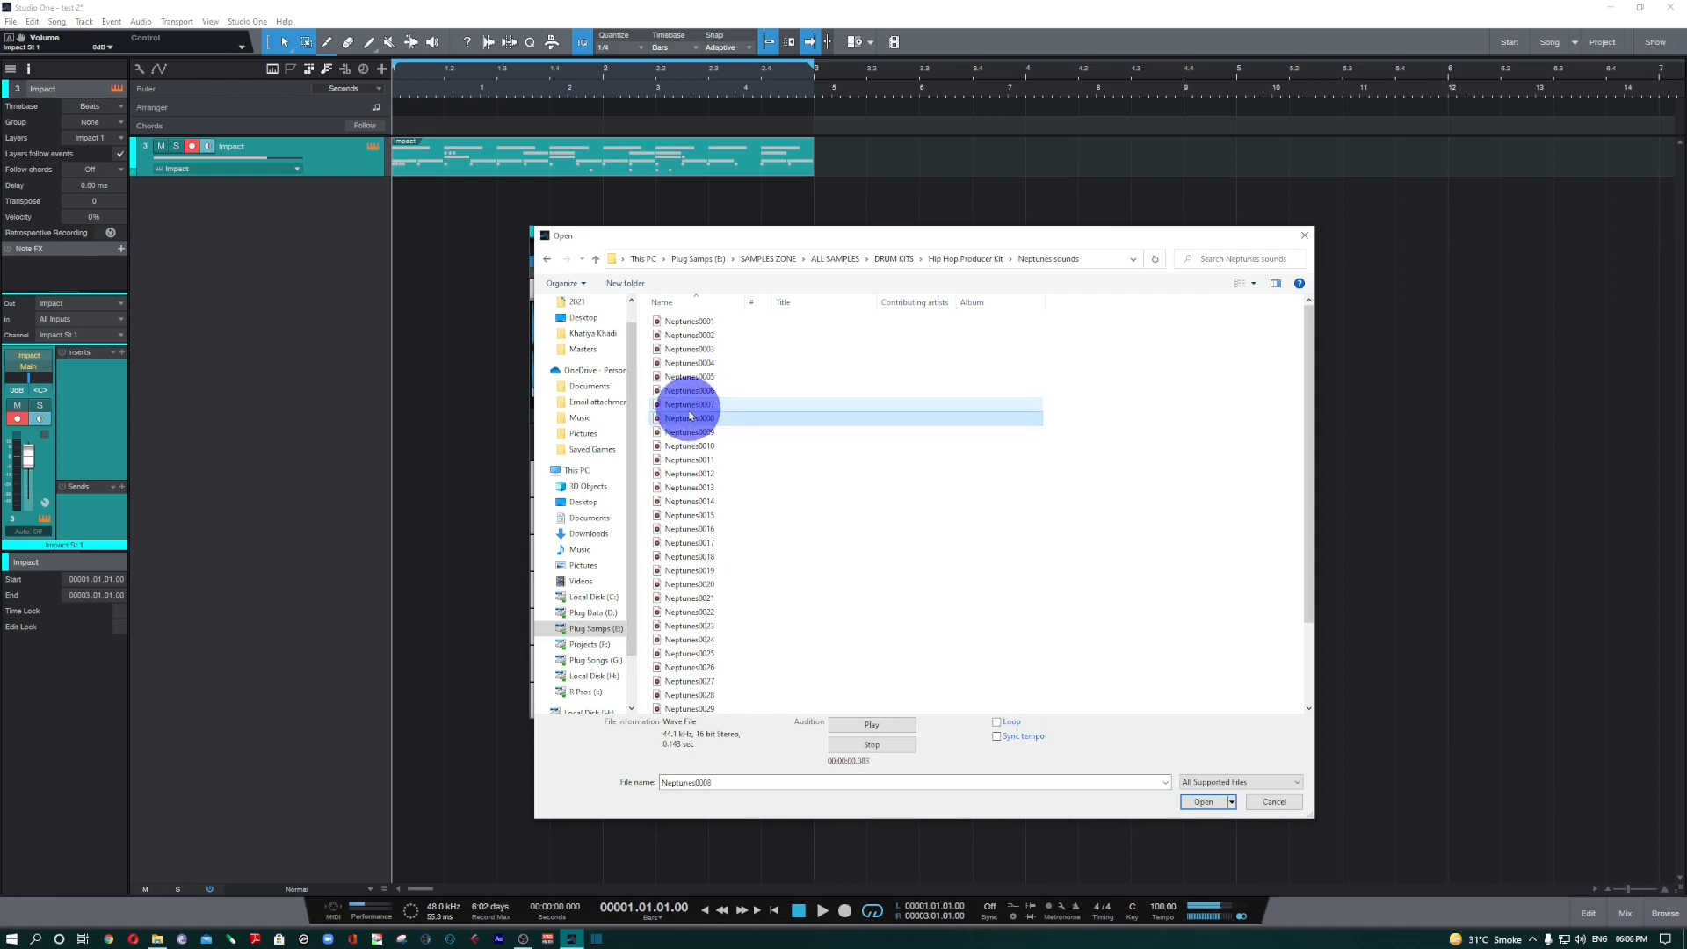
{"action": "key", "text": "Down"}
{"action": "key", "text": "Down"}
{"action": "key", "text": "Down"}
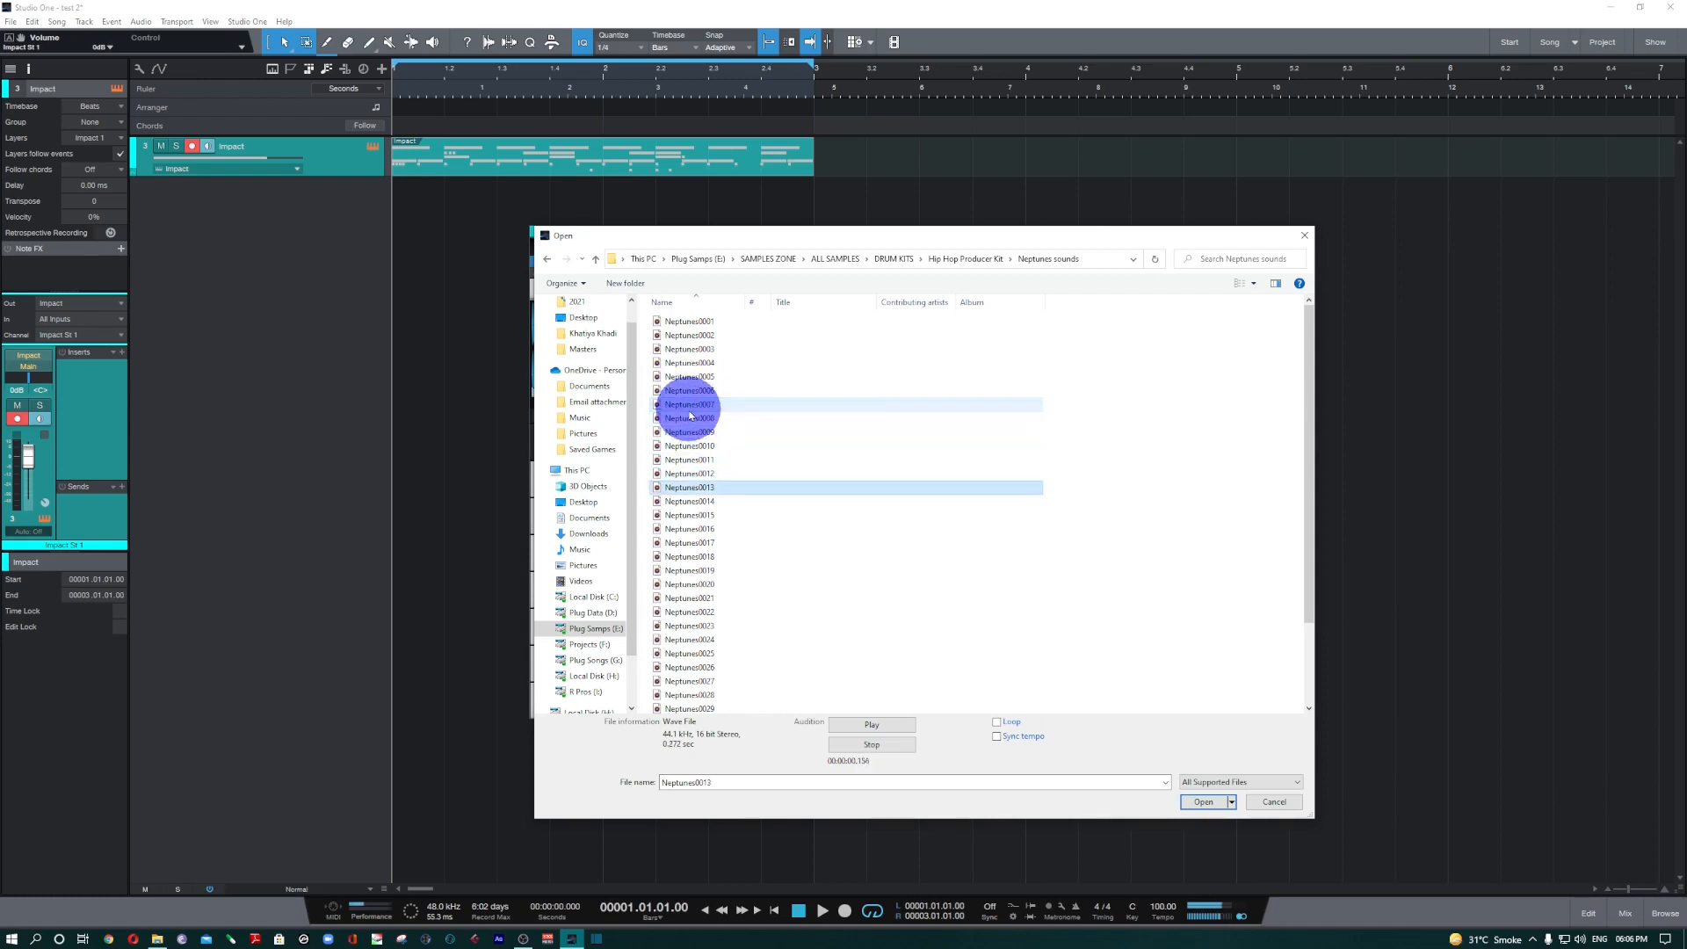
{"action": "key", "text": "Up"}
{"action": "key", "text": "Down"}
{"action": "key", "text": "Down"}
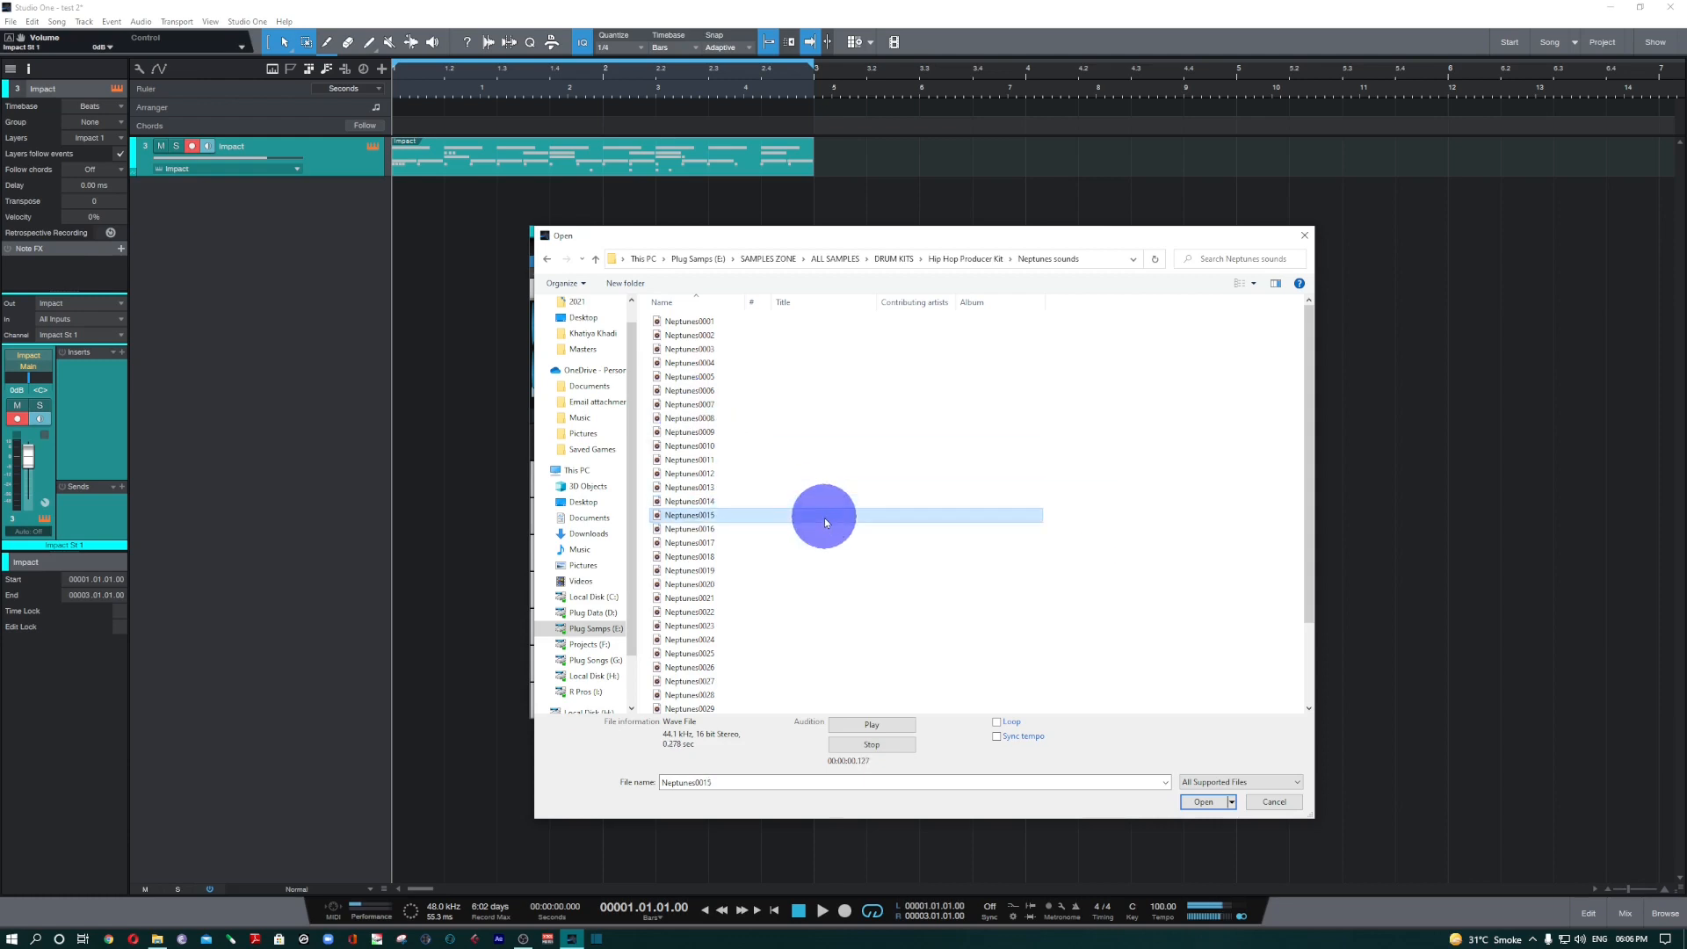
{"action": "key", "text": "Up"}
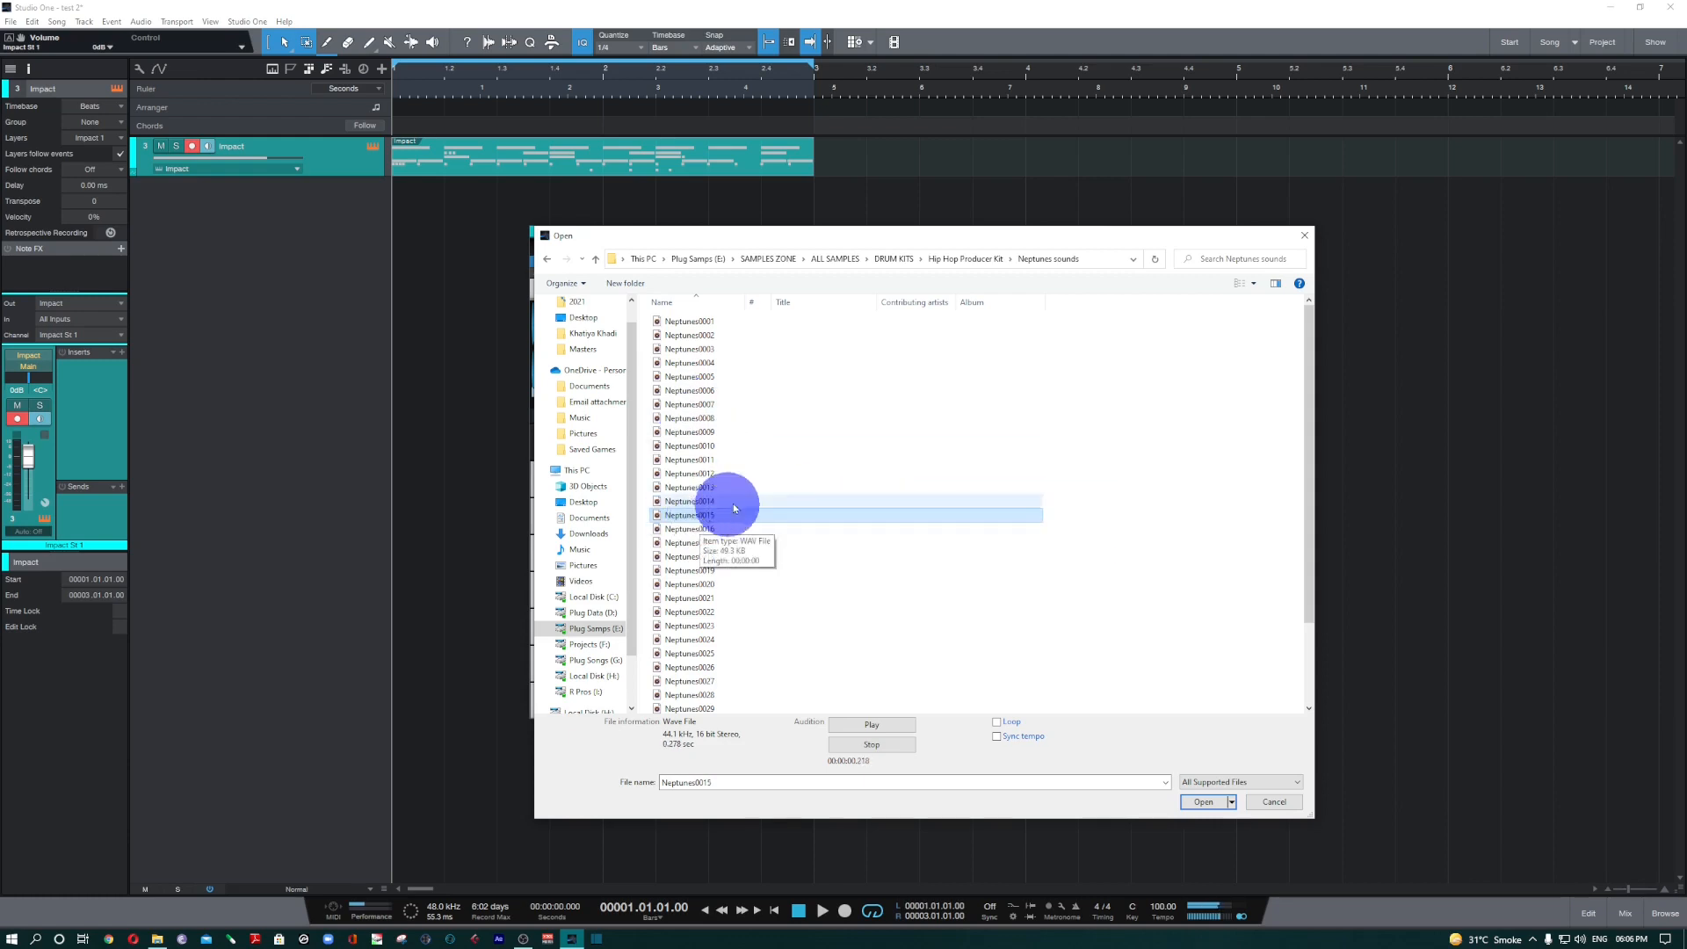
Load Neptunes0015 onto the Snare Drum pad, audition the pad several times, and play the two-bar beat with it.
{"action": "left_click", "coordinate": [1196, 803]}
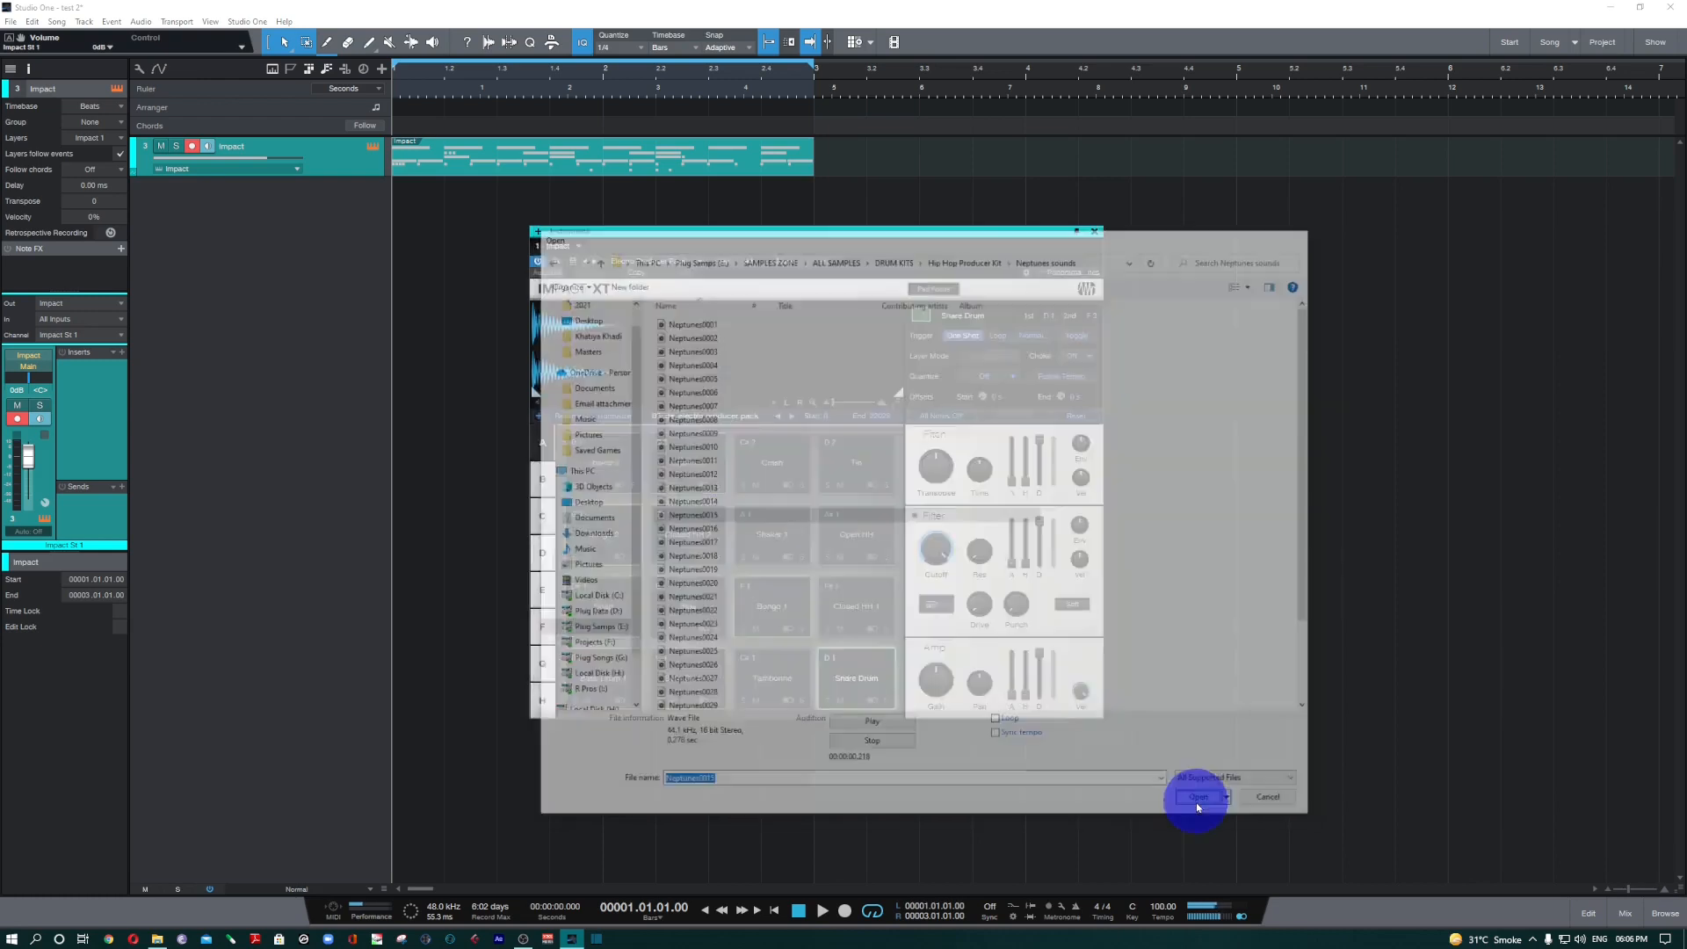
{"action": "left_click", "coordinate": [852, 688]}
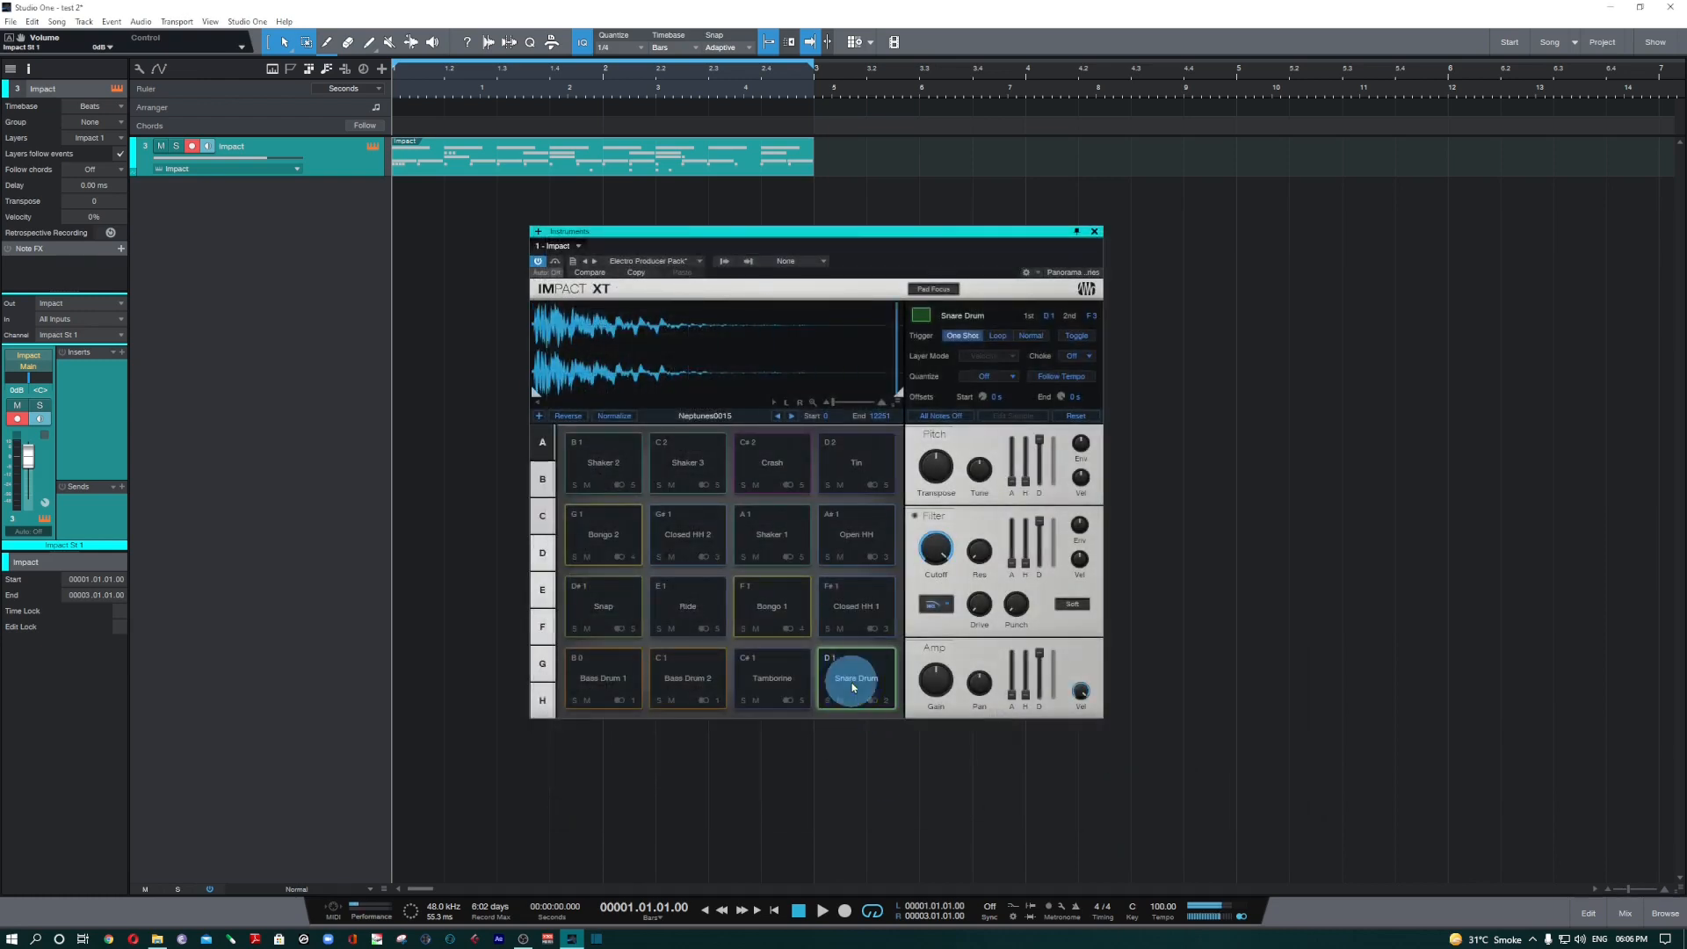
{"action": "left_click", "coordinate": [852, 688]}
{"action": "left_click", "coordinate": [852, 688]}
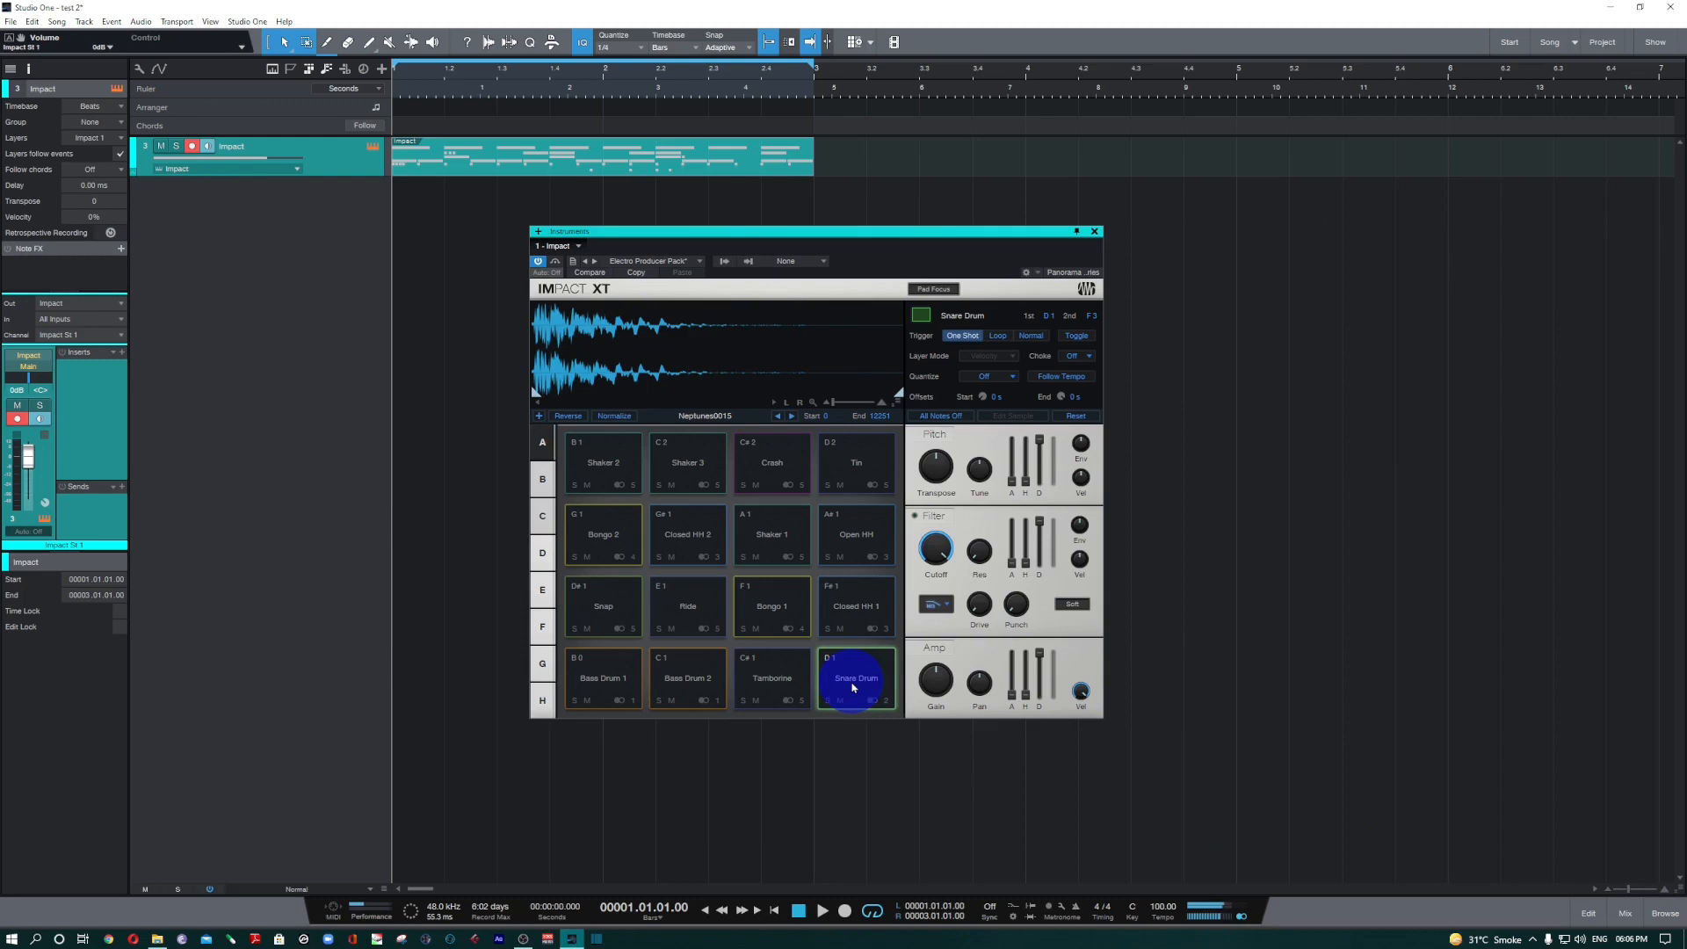
{"action": "key", "text": "space"}
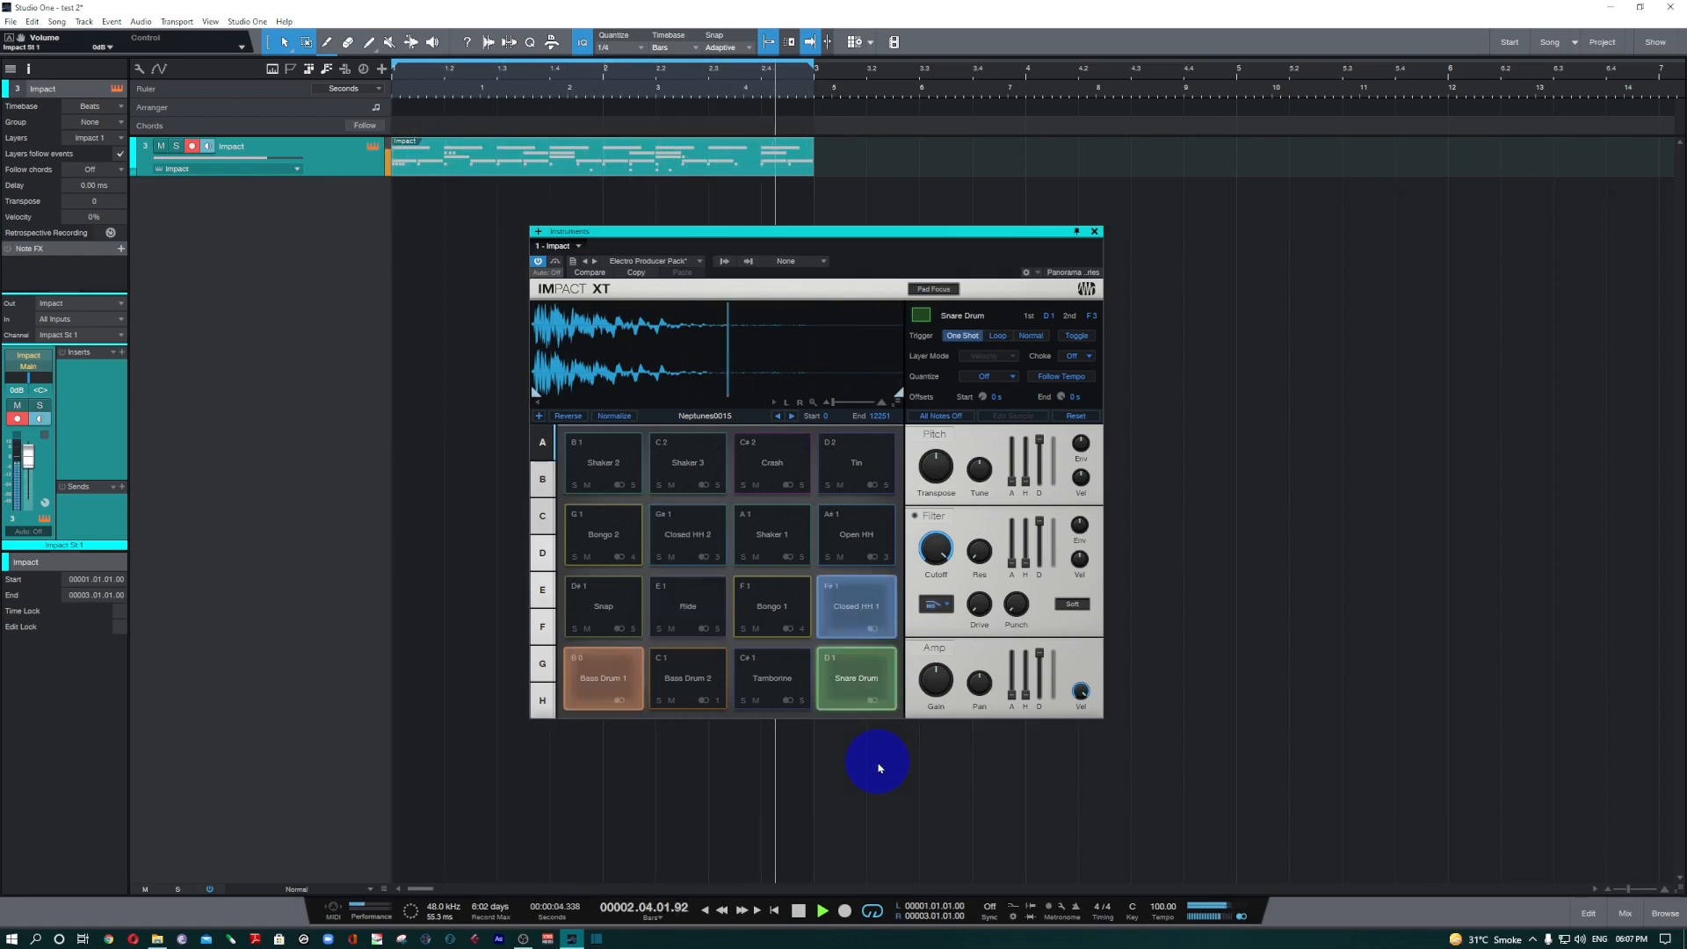
{"action": "key", "text": "space"}
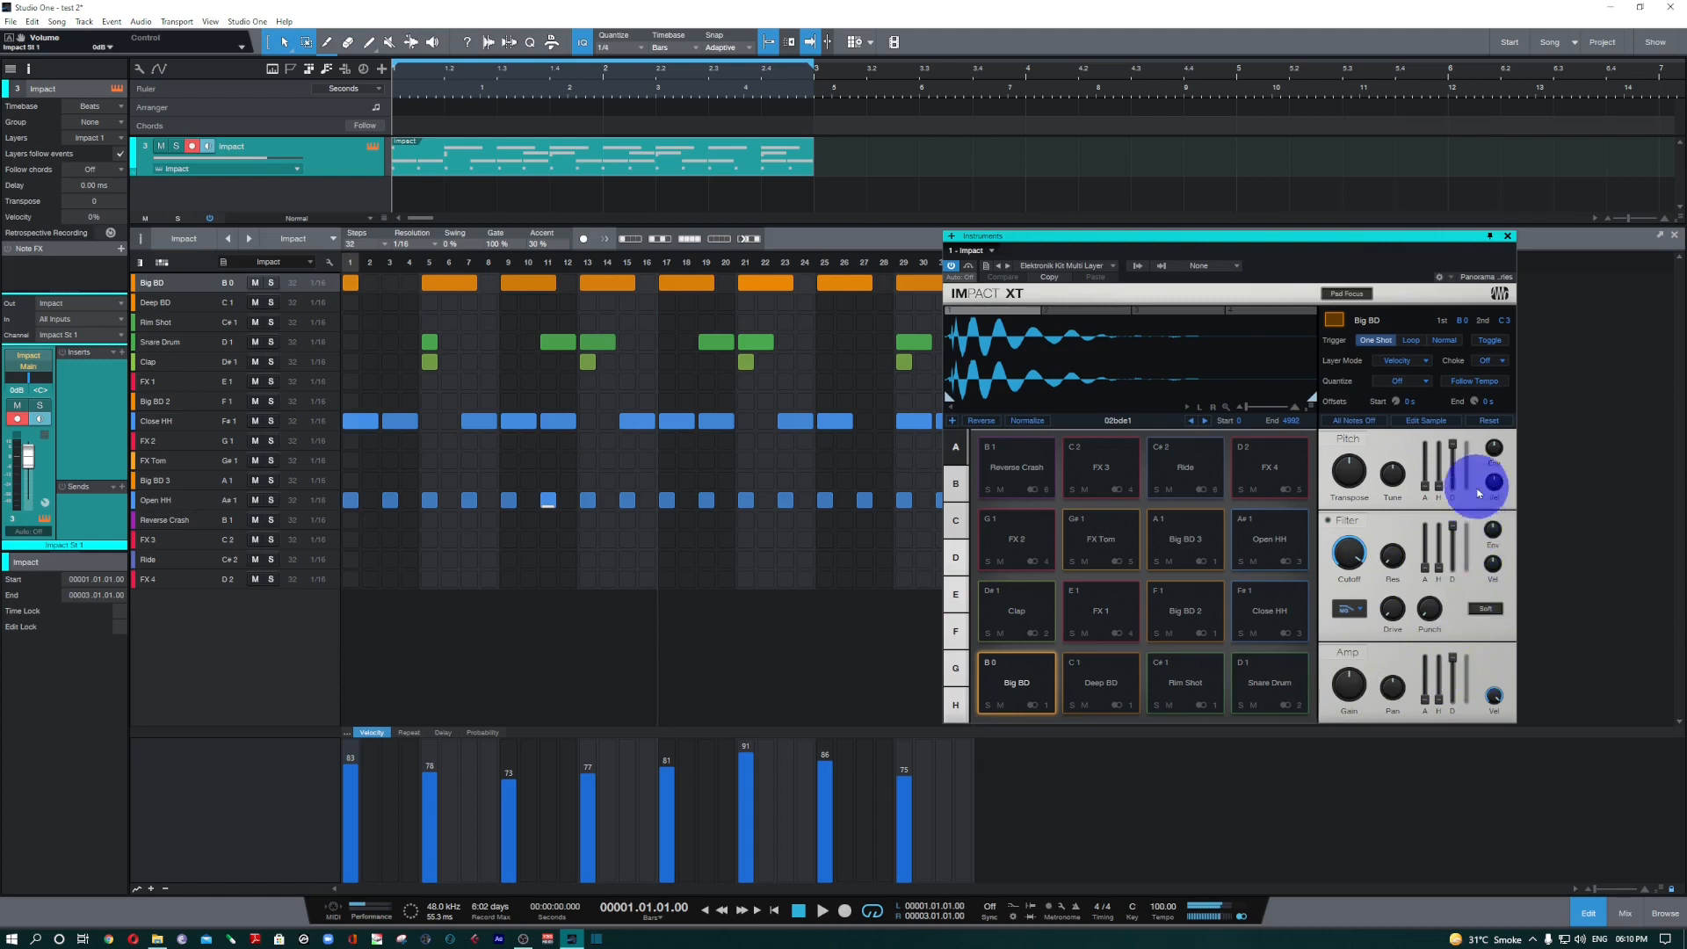
Play the Elektronik Kit Multi Layer beat with the pattern and the Impact XT pads in view.
{"action": "left_click", "coordinate": [1436, 685]}
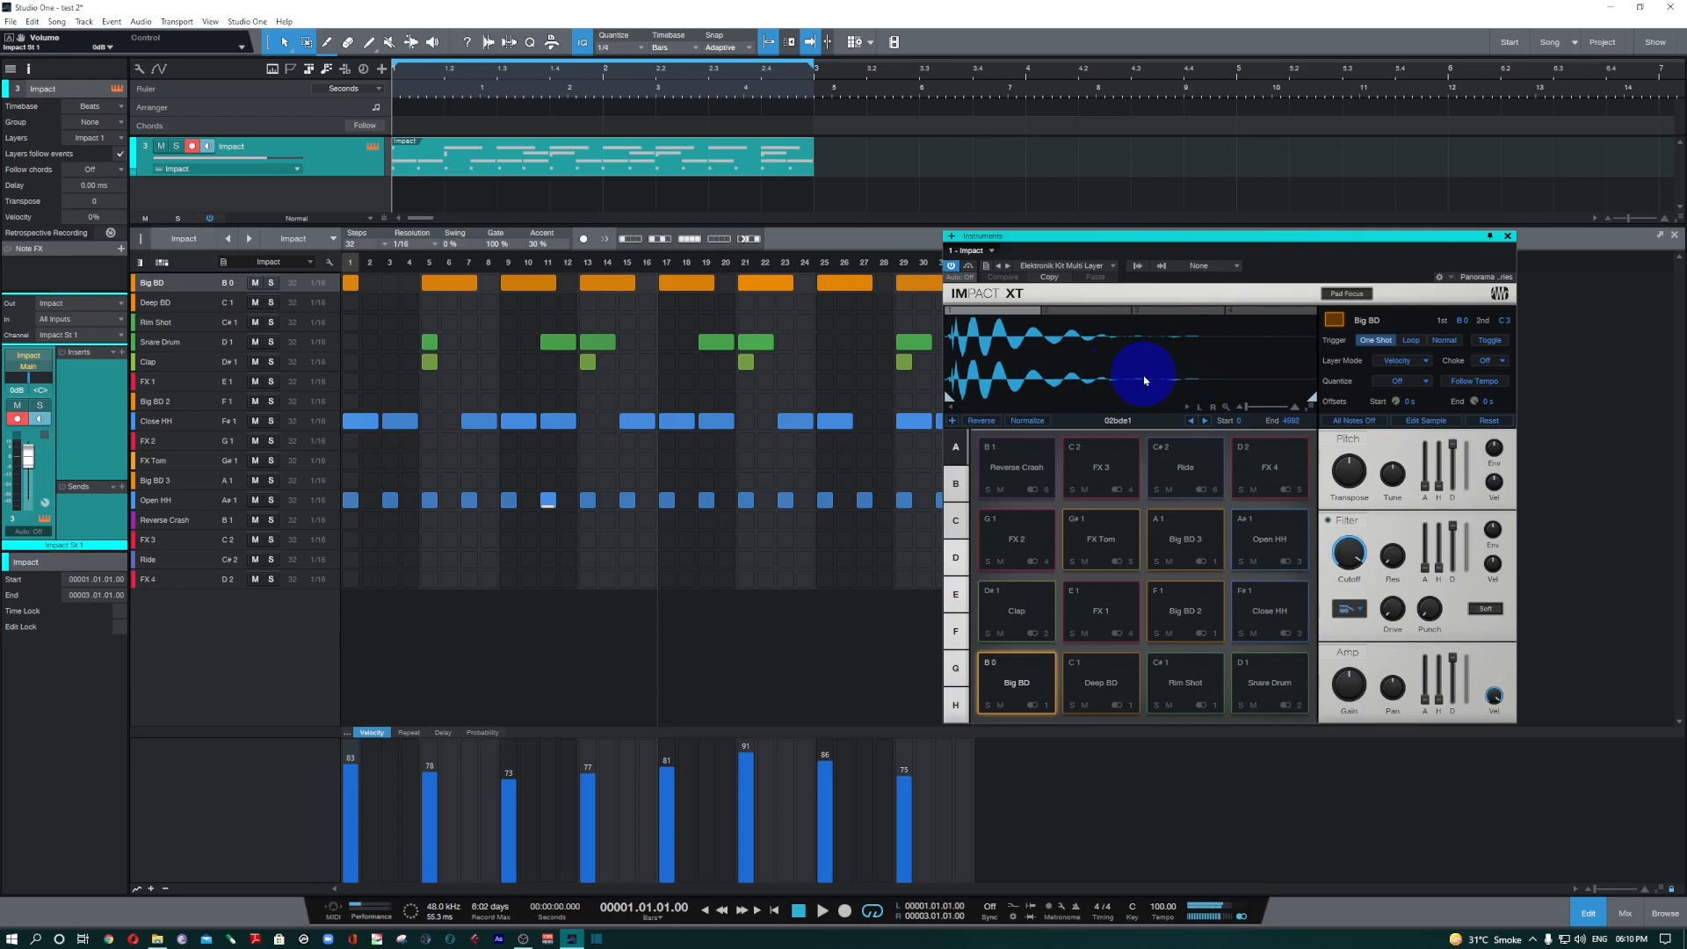
{"action": "key", "text": "space"}
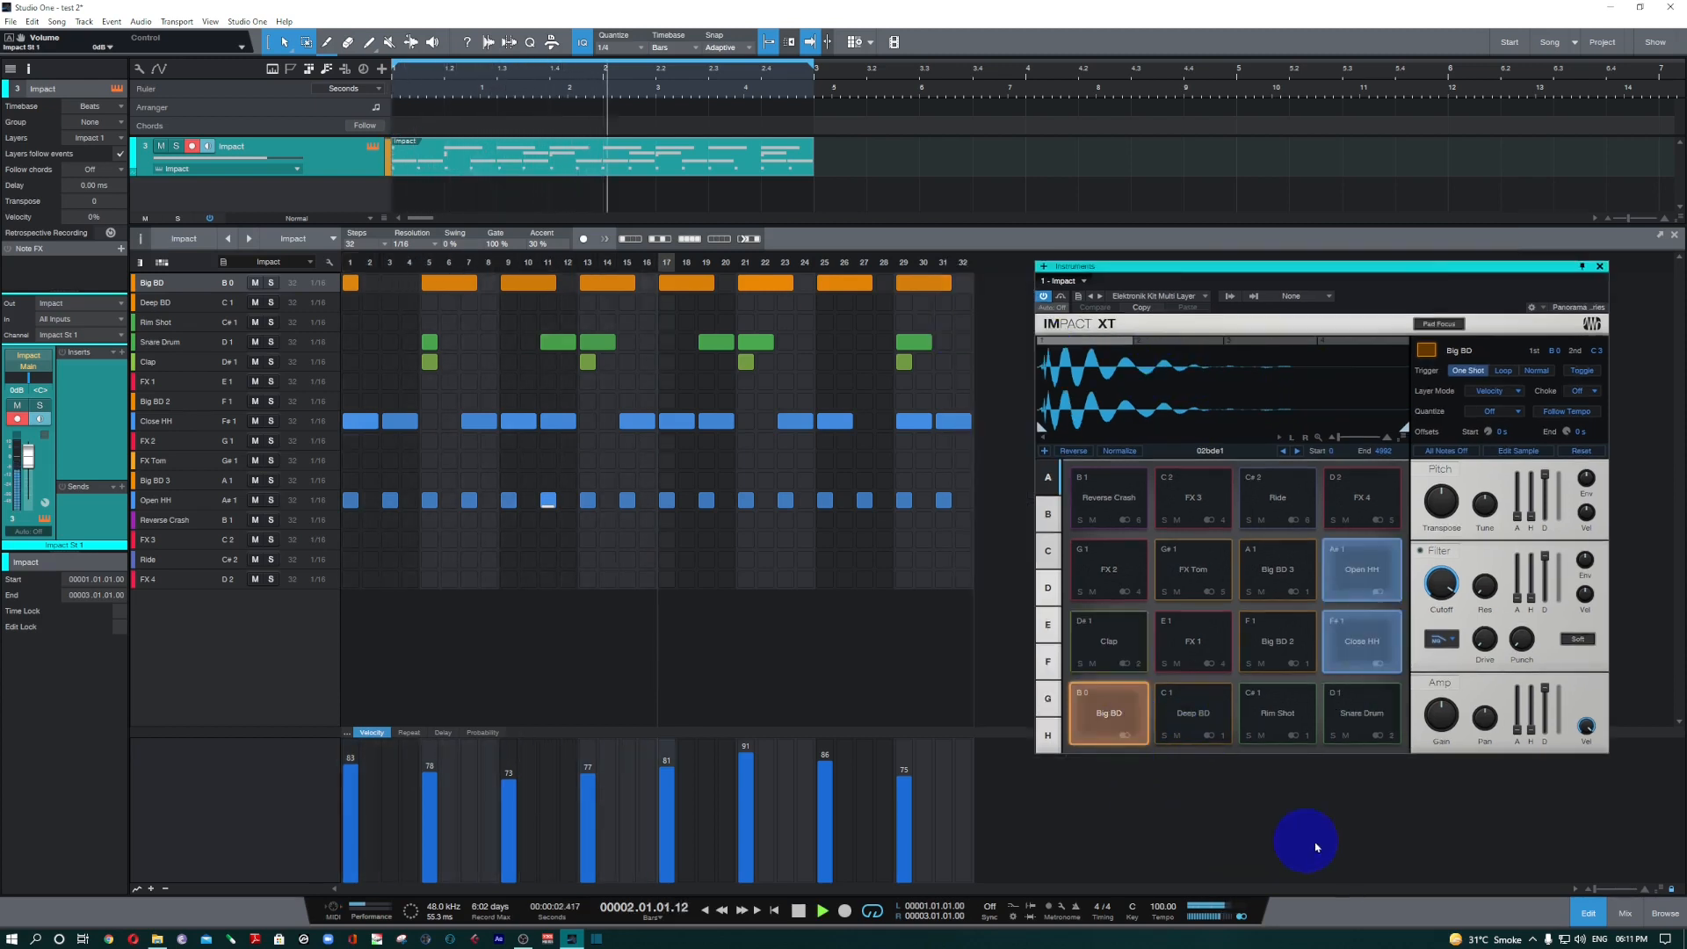
{"action": "key", "text": "space"}
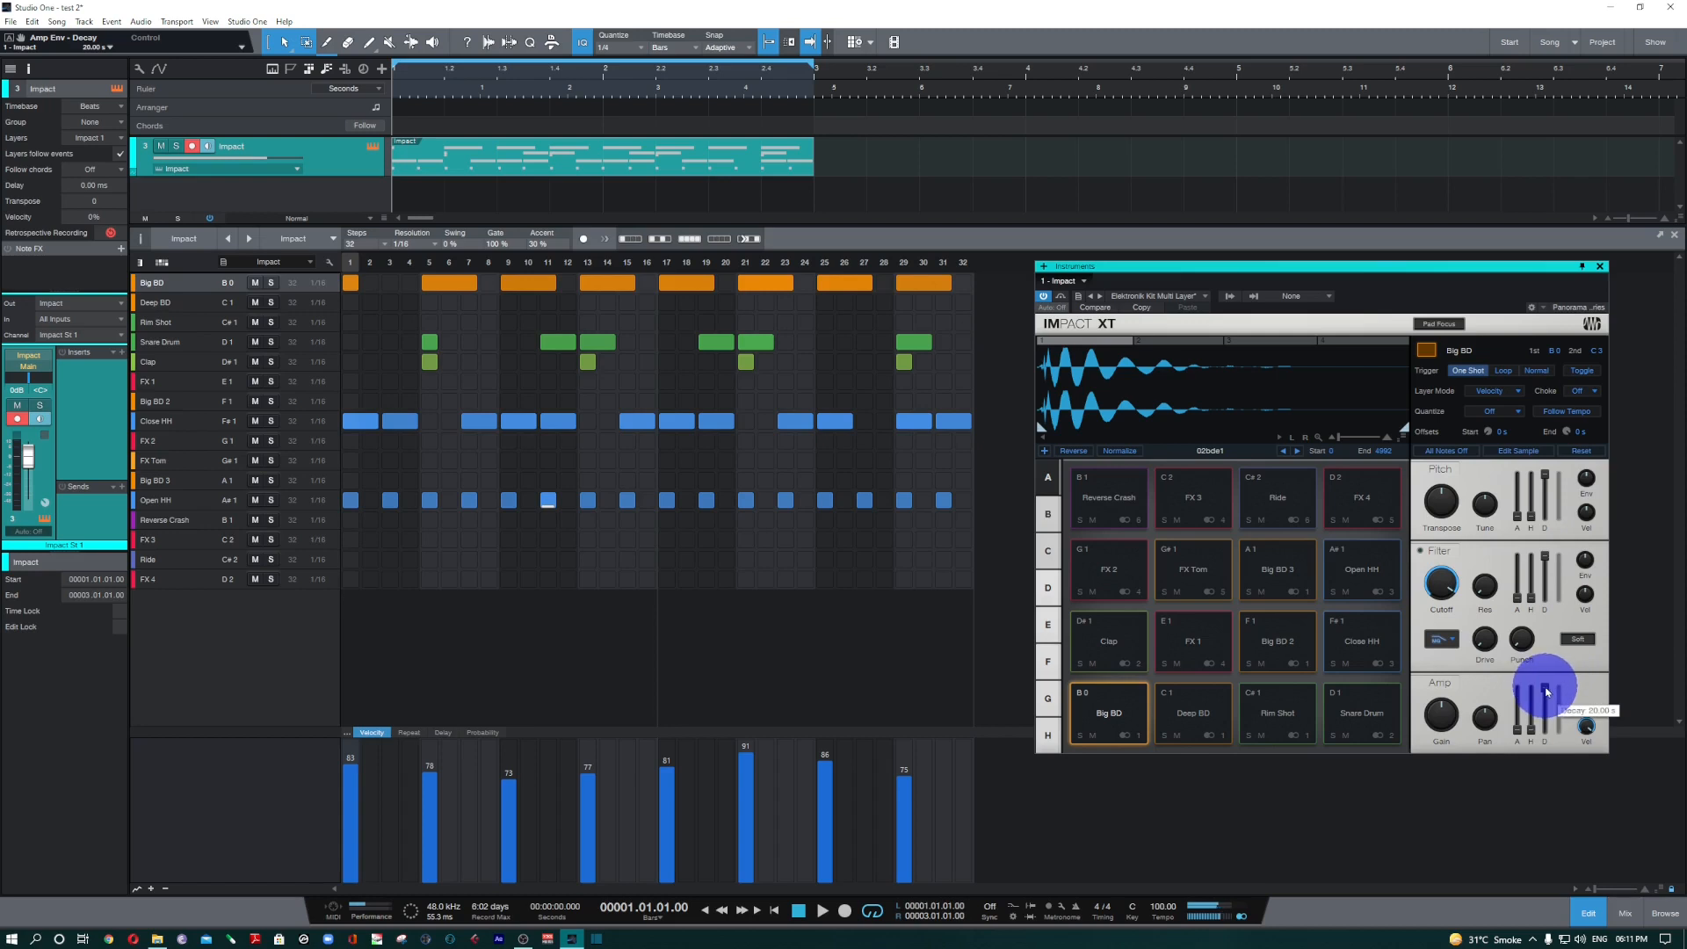
Shorten the Big BD pad's amp envelope decay to 153 ms during playback and listen to the beat.
{"action": "key", "text": "space"}
{"action": "left_click_drag", "start_coordinate": [1547, 693], "coordinate": [1543, 759]}
{"action": "key", "text": "space"}
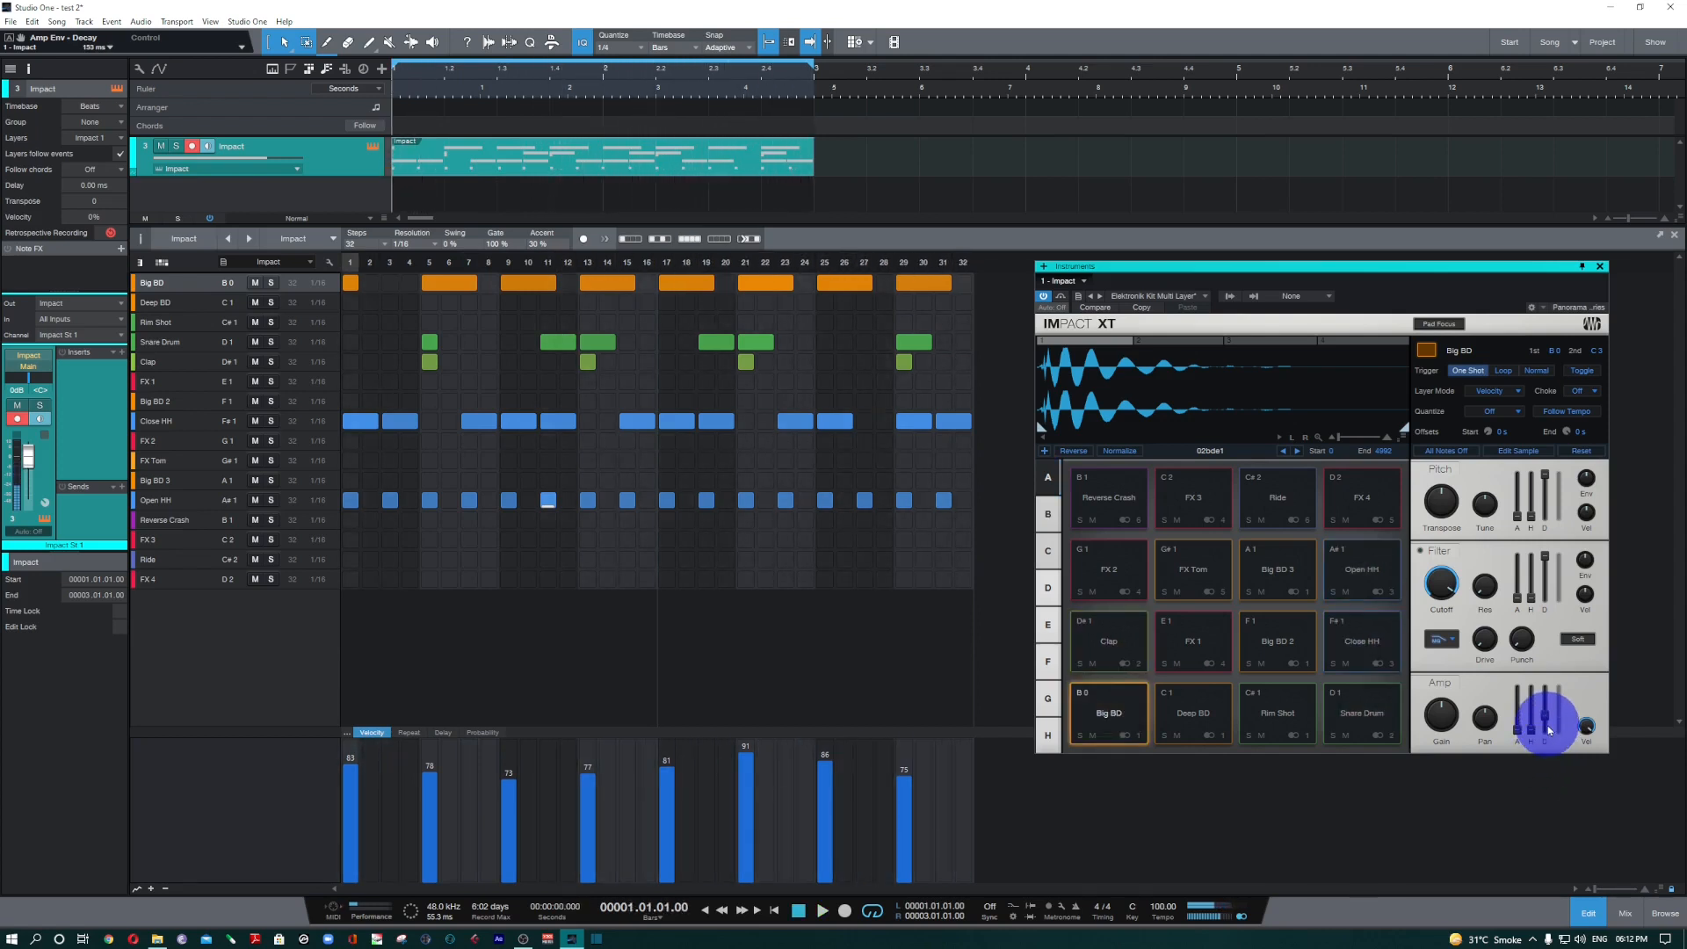
{"action": "key", "text": "space"}
{"action": "key", "text": "space"}
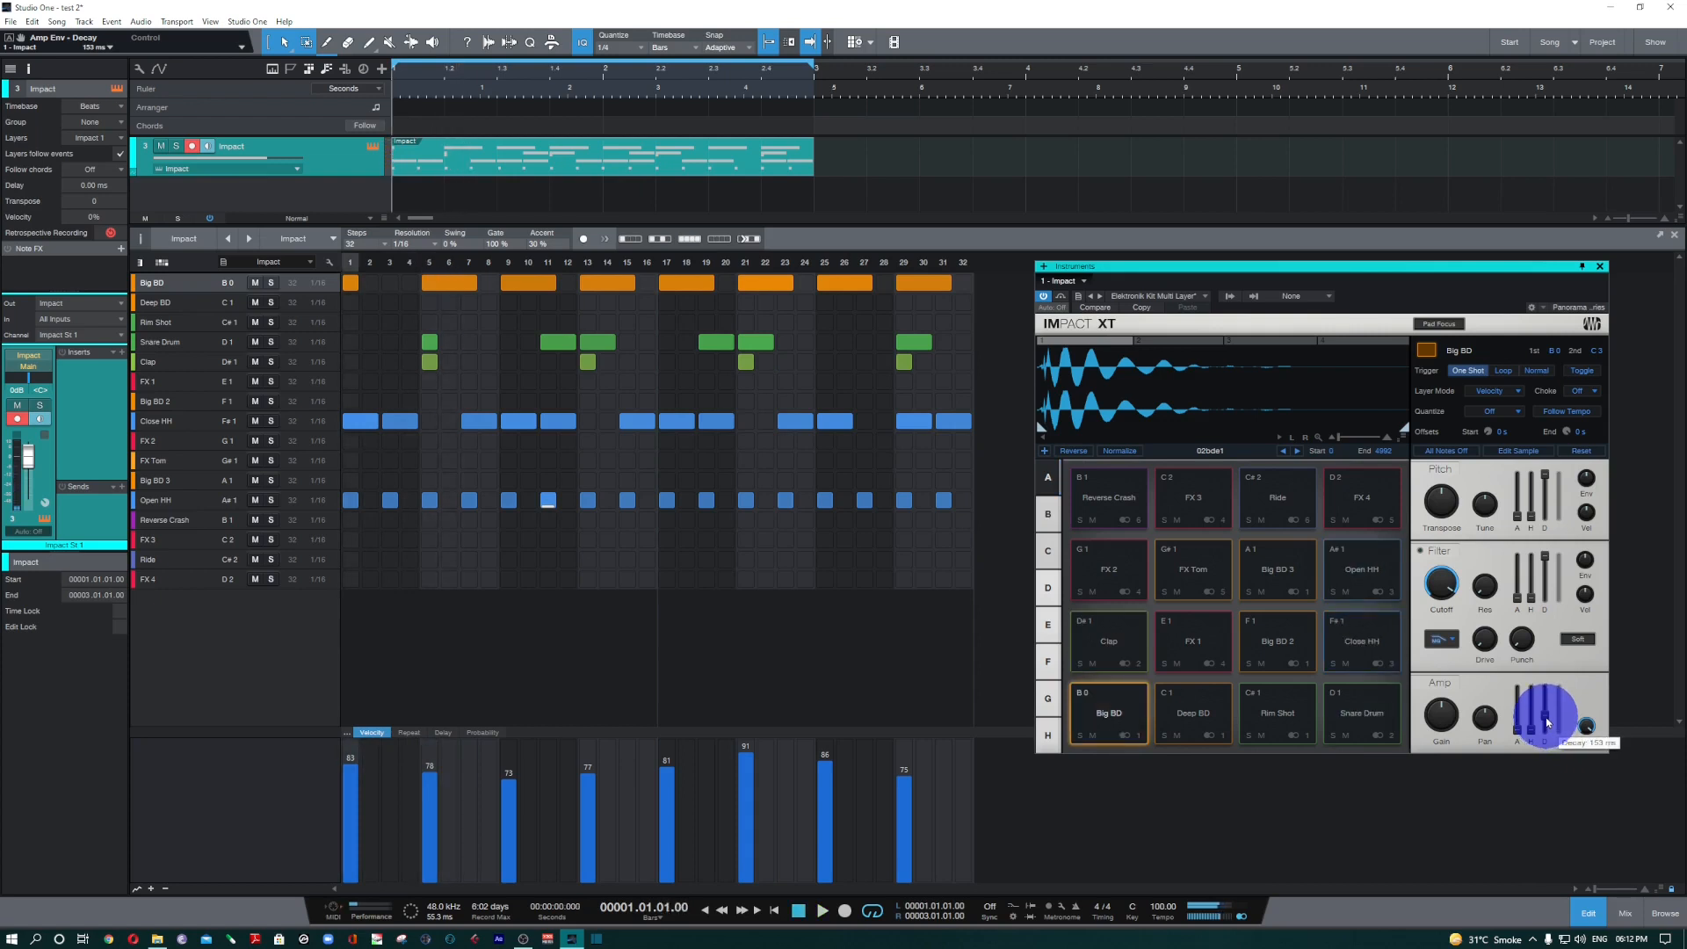
Lengthen the Big BD pad's amp envelope decay to about 750 ms while the beat plays.
{"action": "key", "text": "space"}
{"action": "left_click_drag", "start_coordinate": [1548, 722], "coordinate": [1544, 698]}
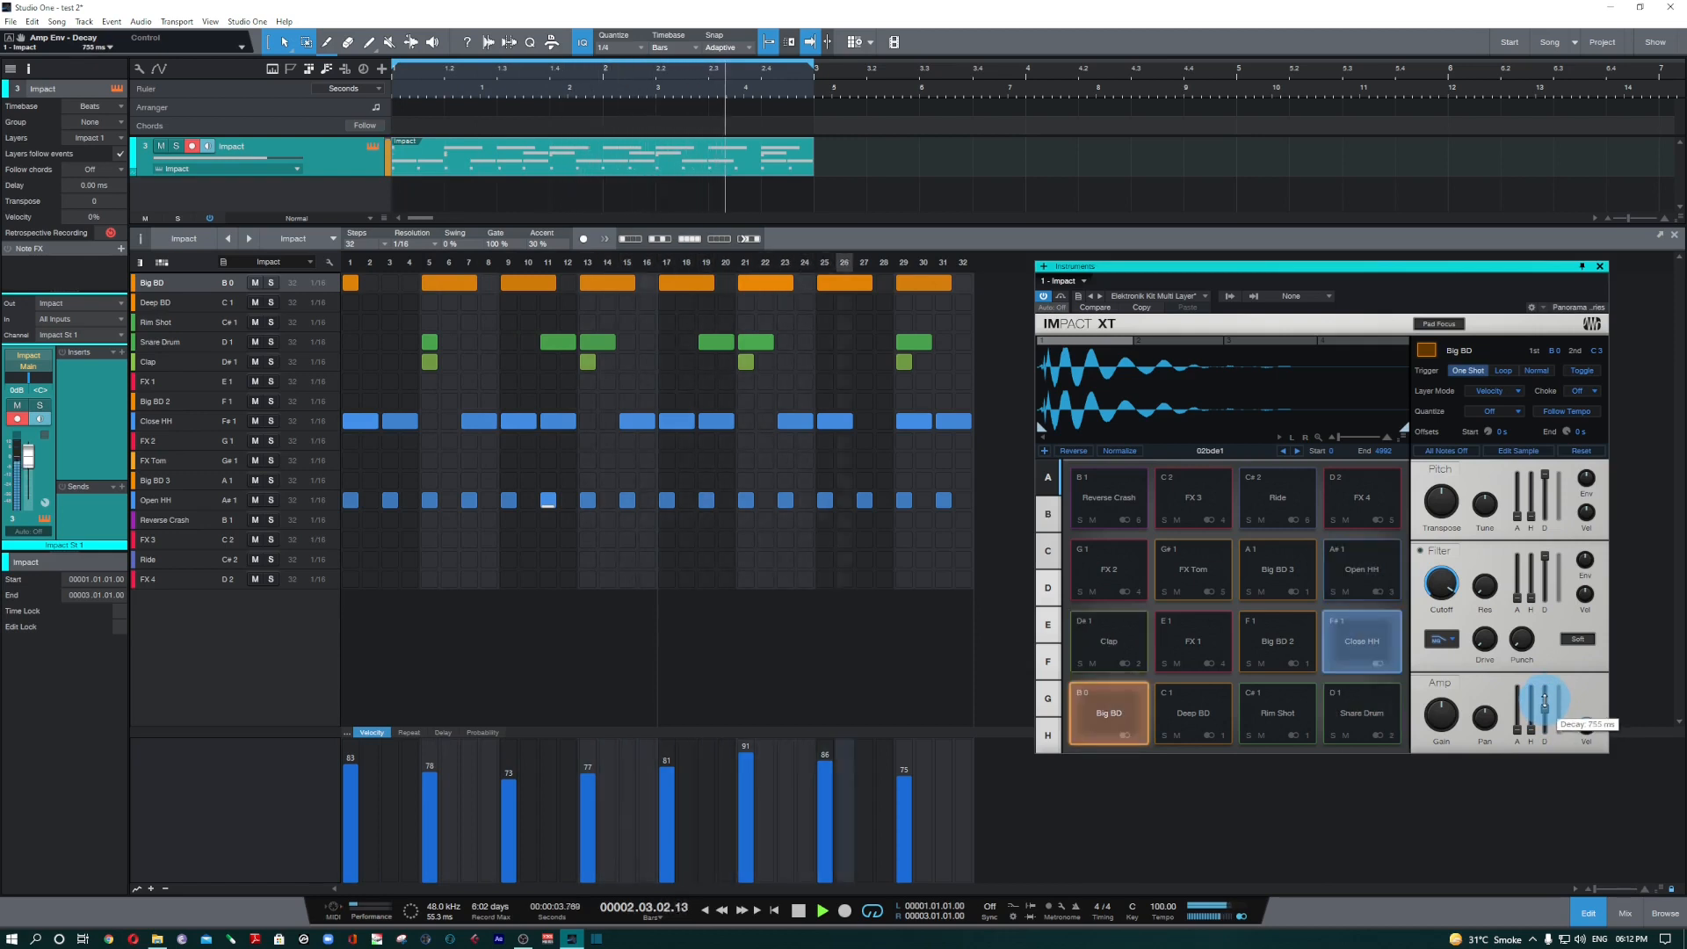
{"action": "key", "text": "space"}
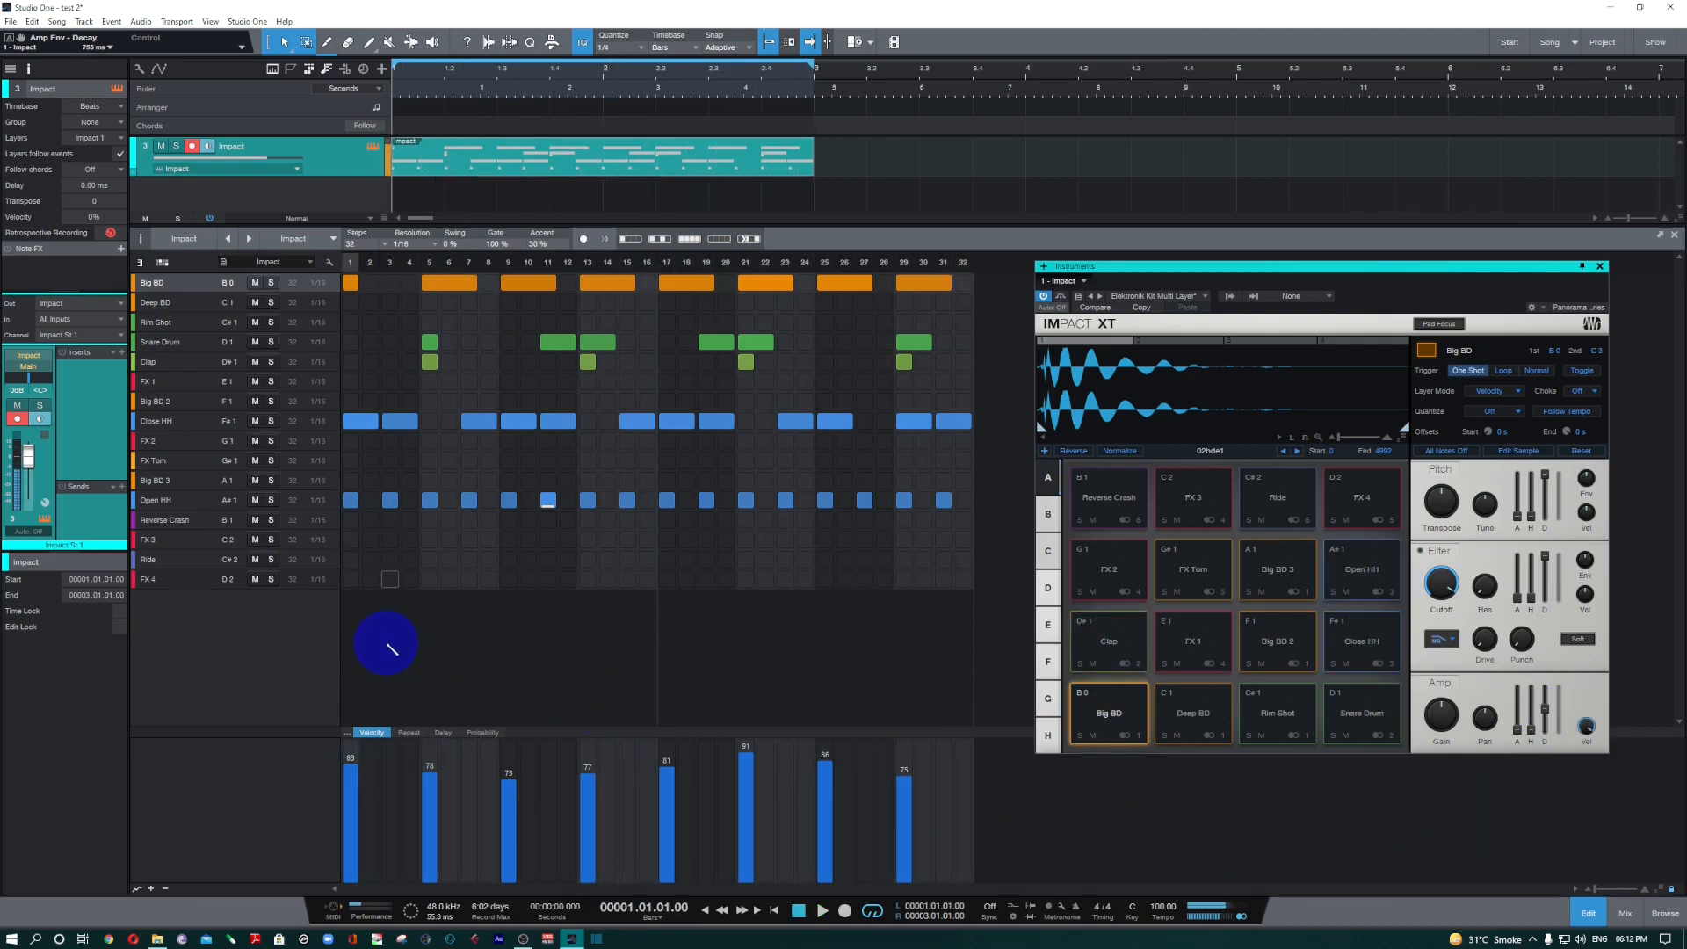
Audition the Close HH and Open HH lanes of the pattern, and the Open HH pad in Impact XT.
{"action": "left_click", "coordinate": [195, 426]}
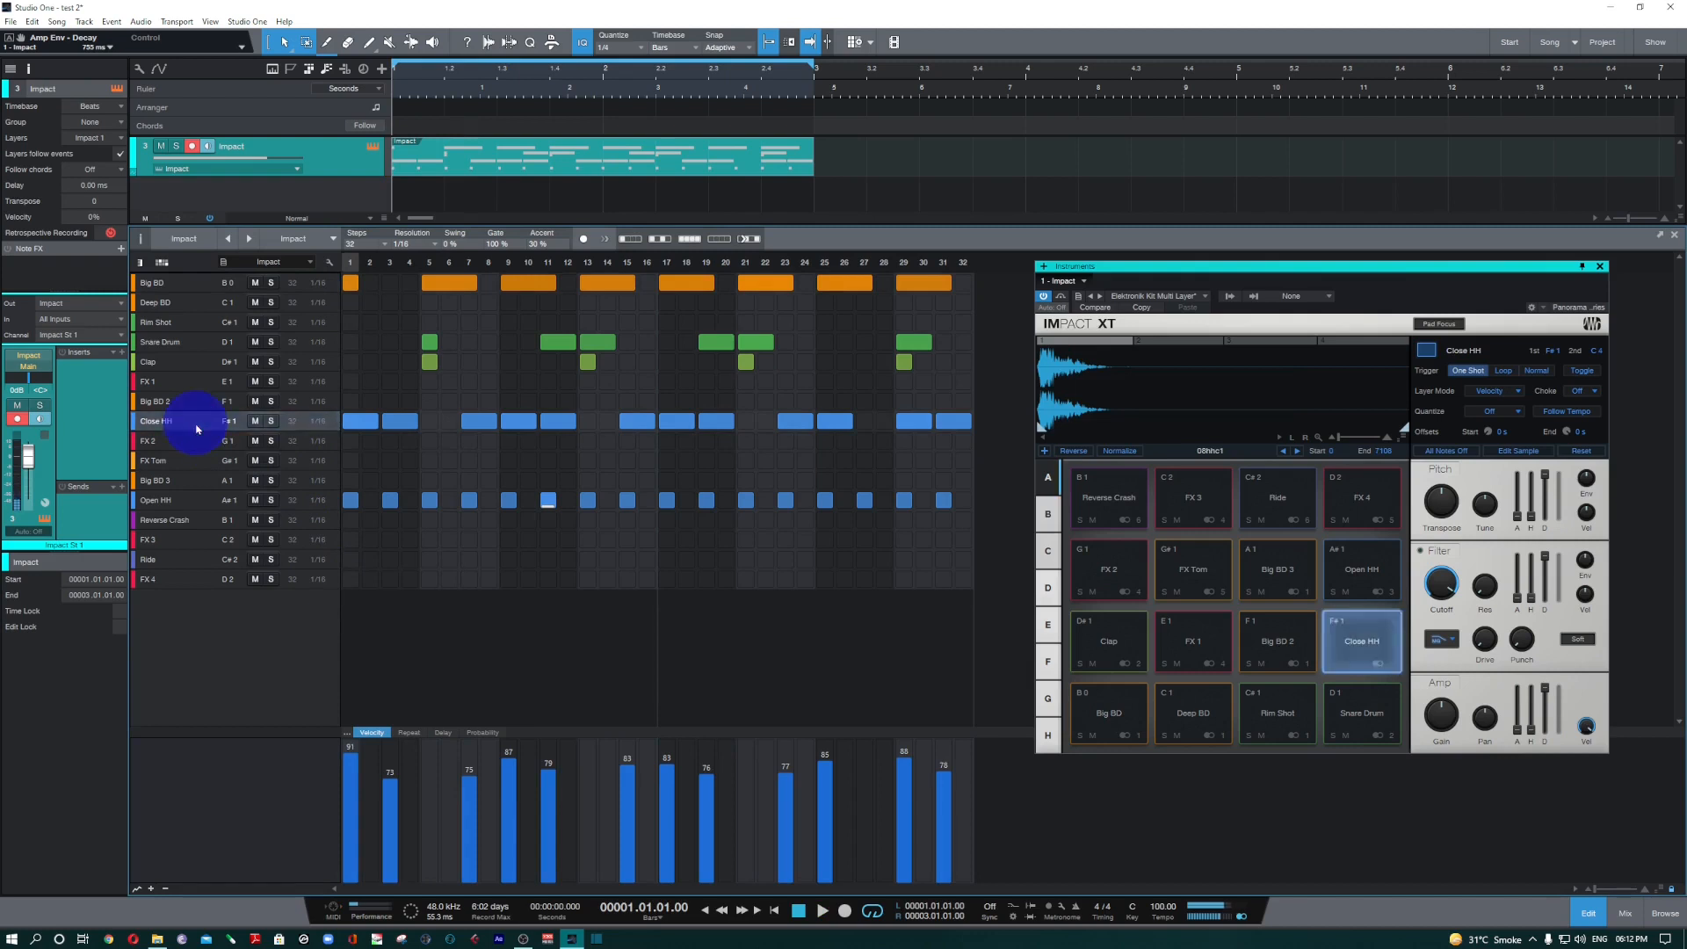
{"action": "left_click", "coordinate": [189, 501]}
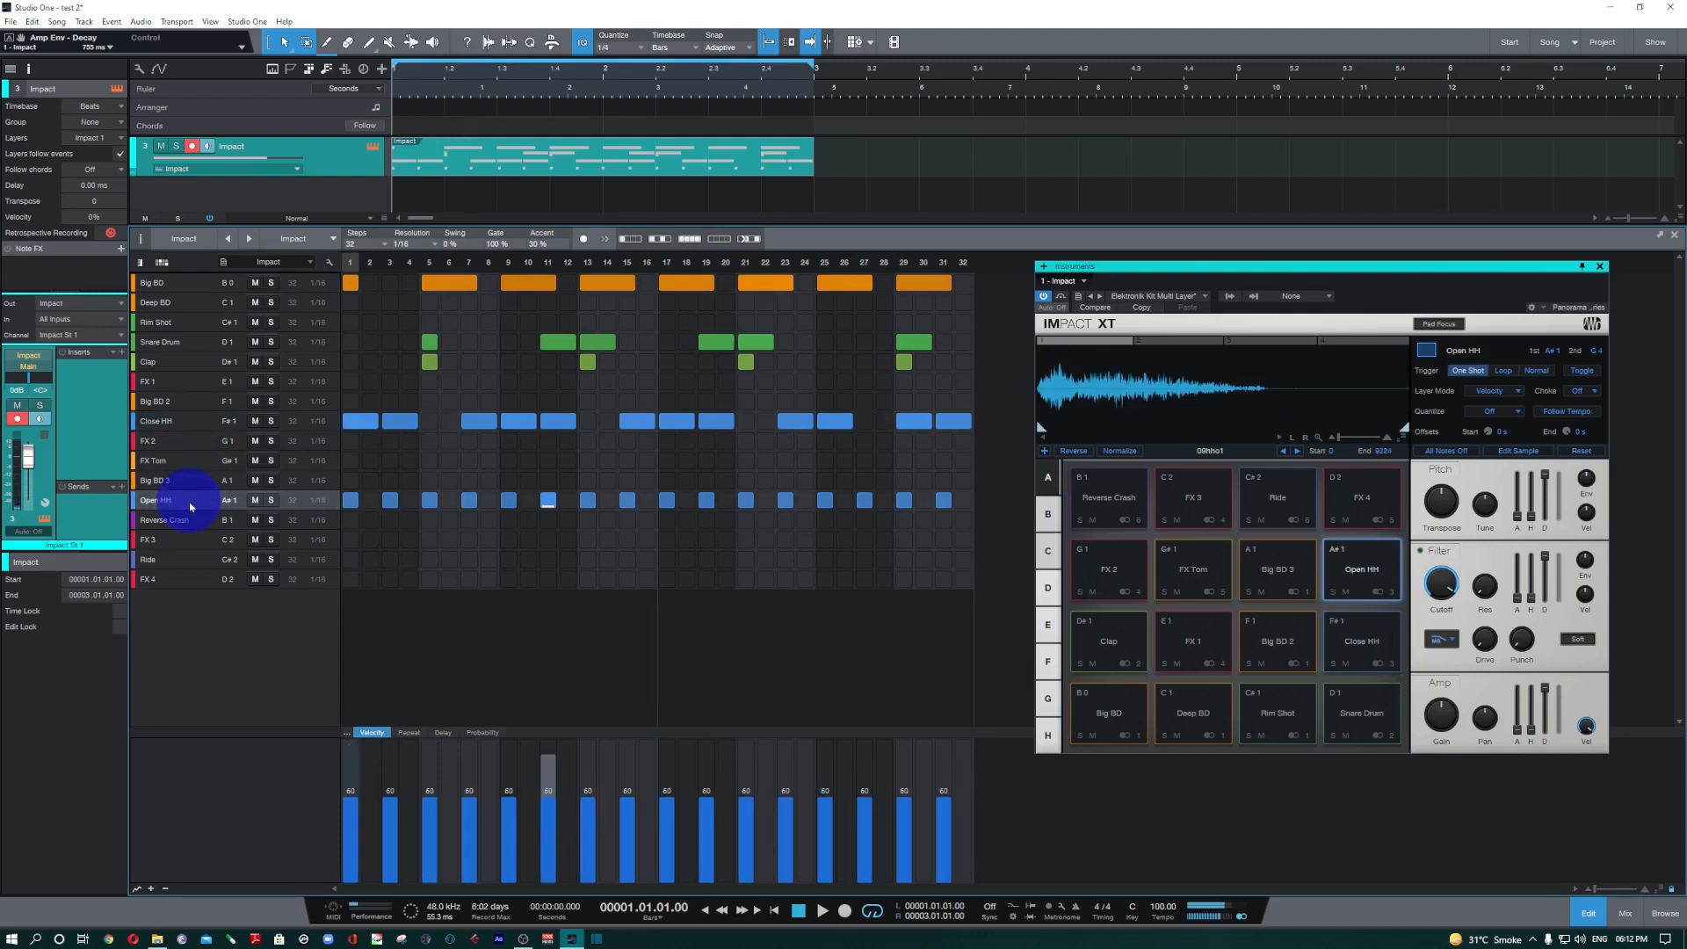
{"action": "left_click", "coordinate": [190, 507]}
{"action": "left_click", "coordinate": [189, 507]}
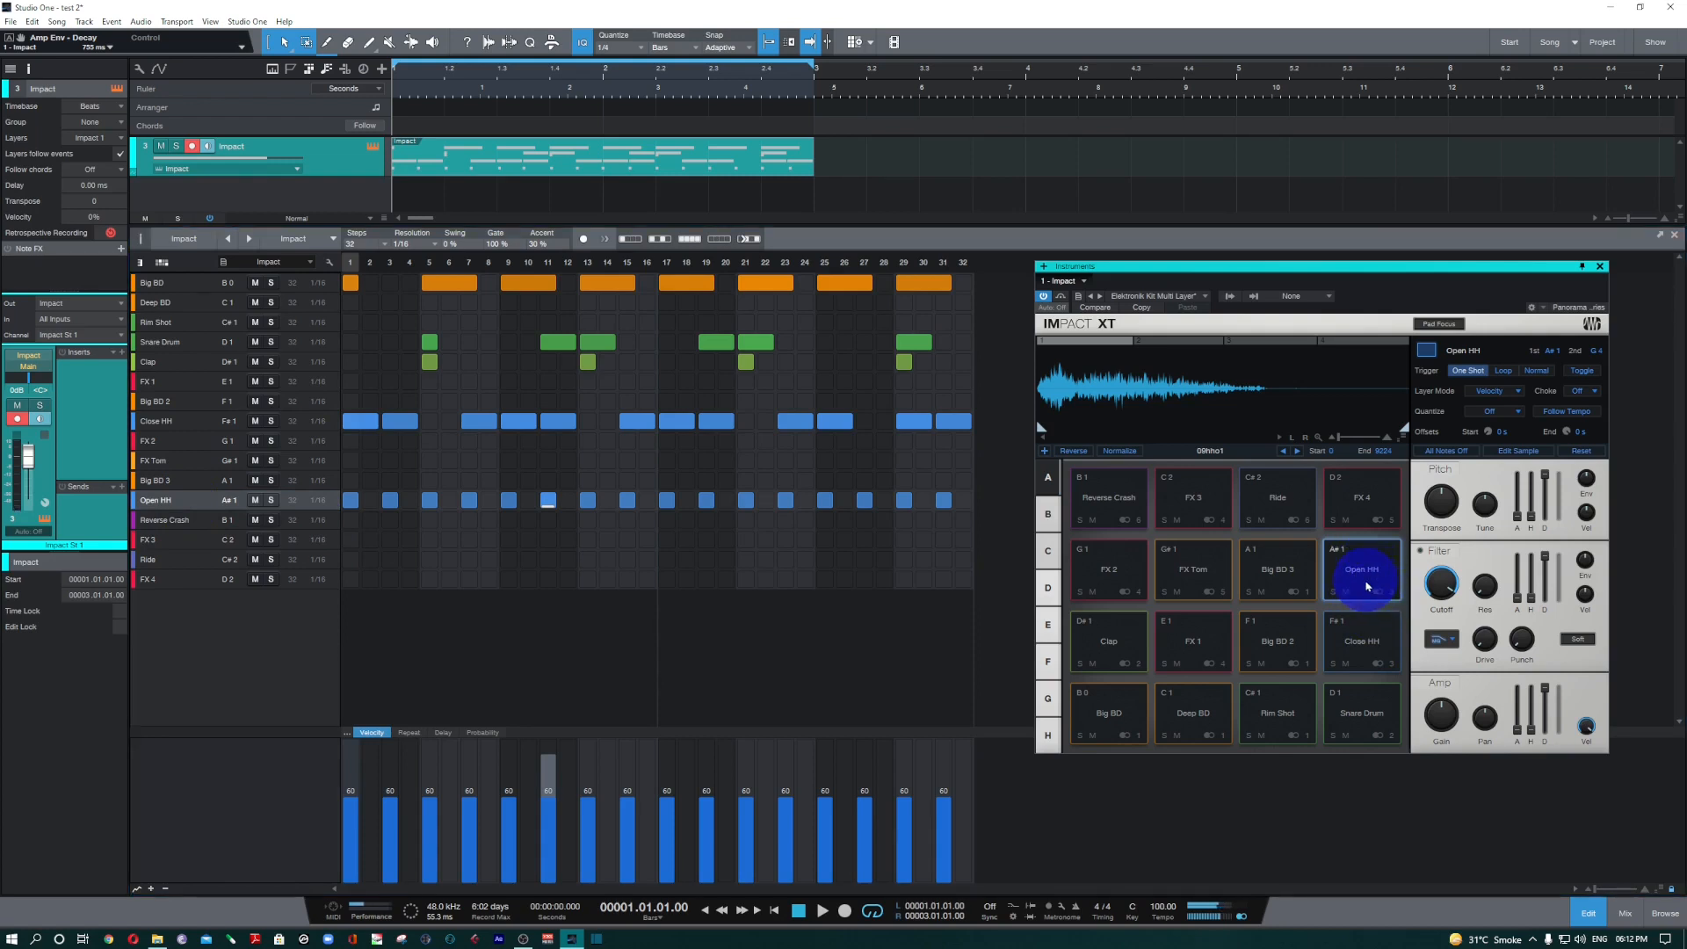
{"action": "left_click", "coordinate": [1356, 577]}
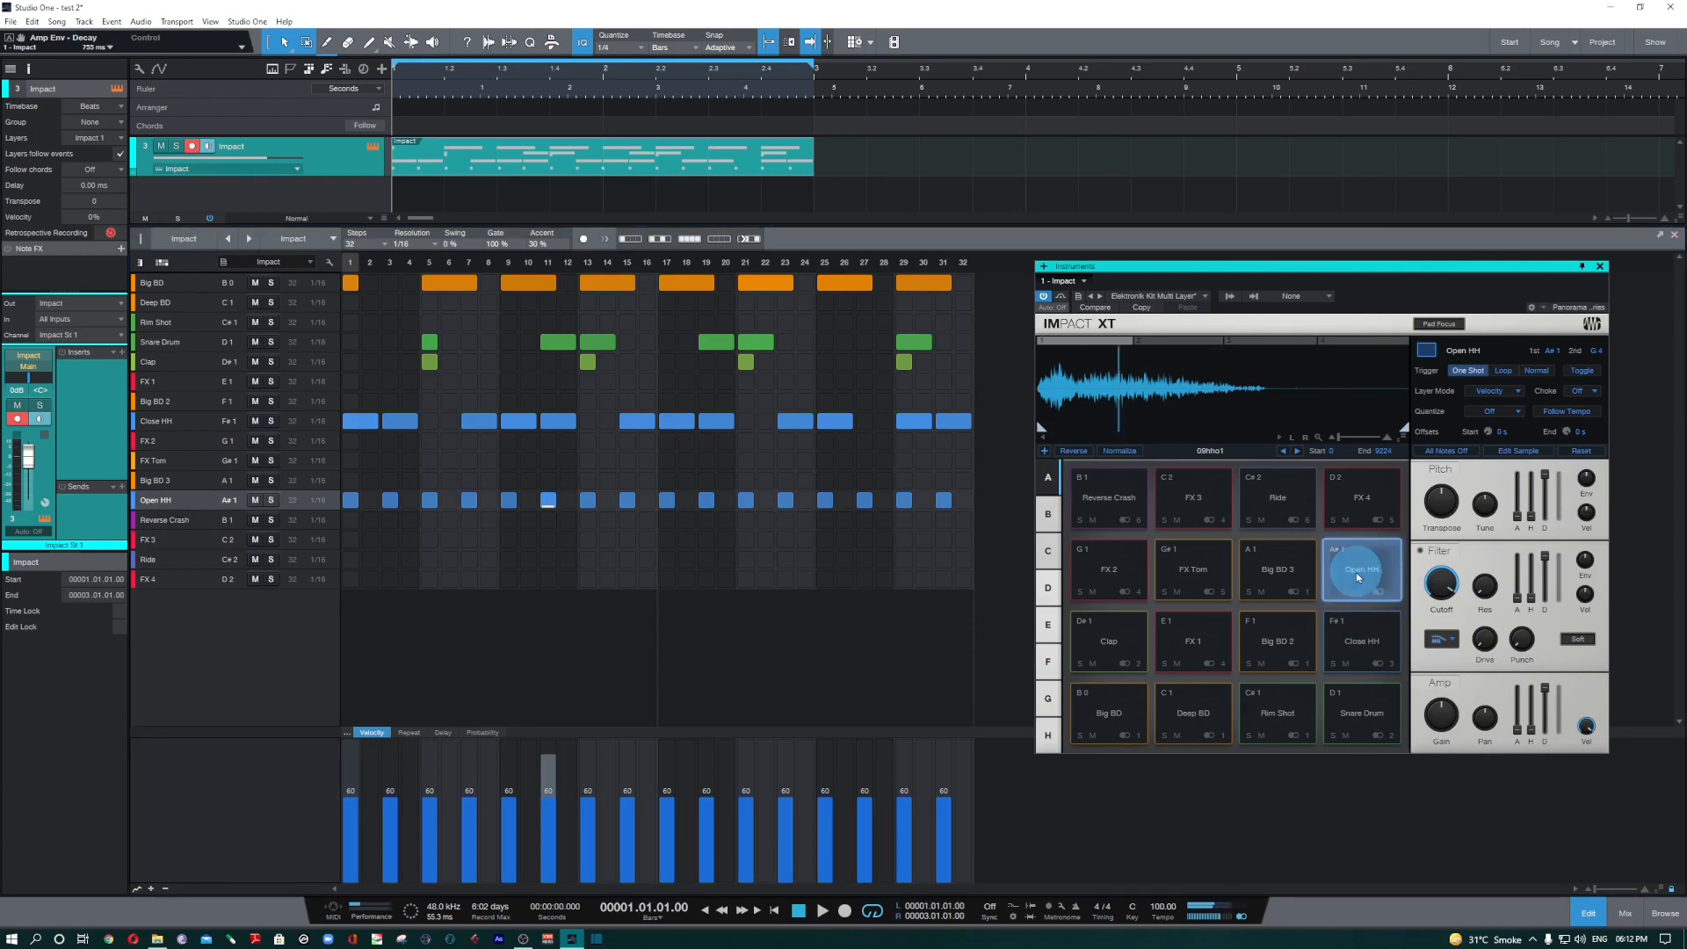
{"action": "left_click", "coordinate": [1356, 577]}
{"action": "left_click", "coordinate": [1357, 577]}
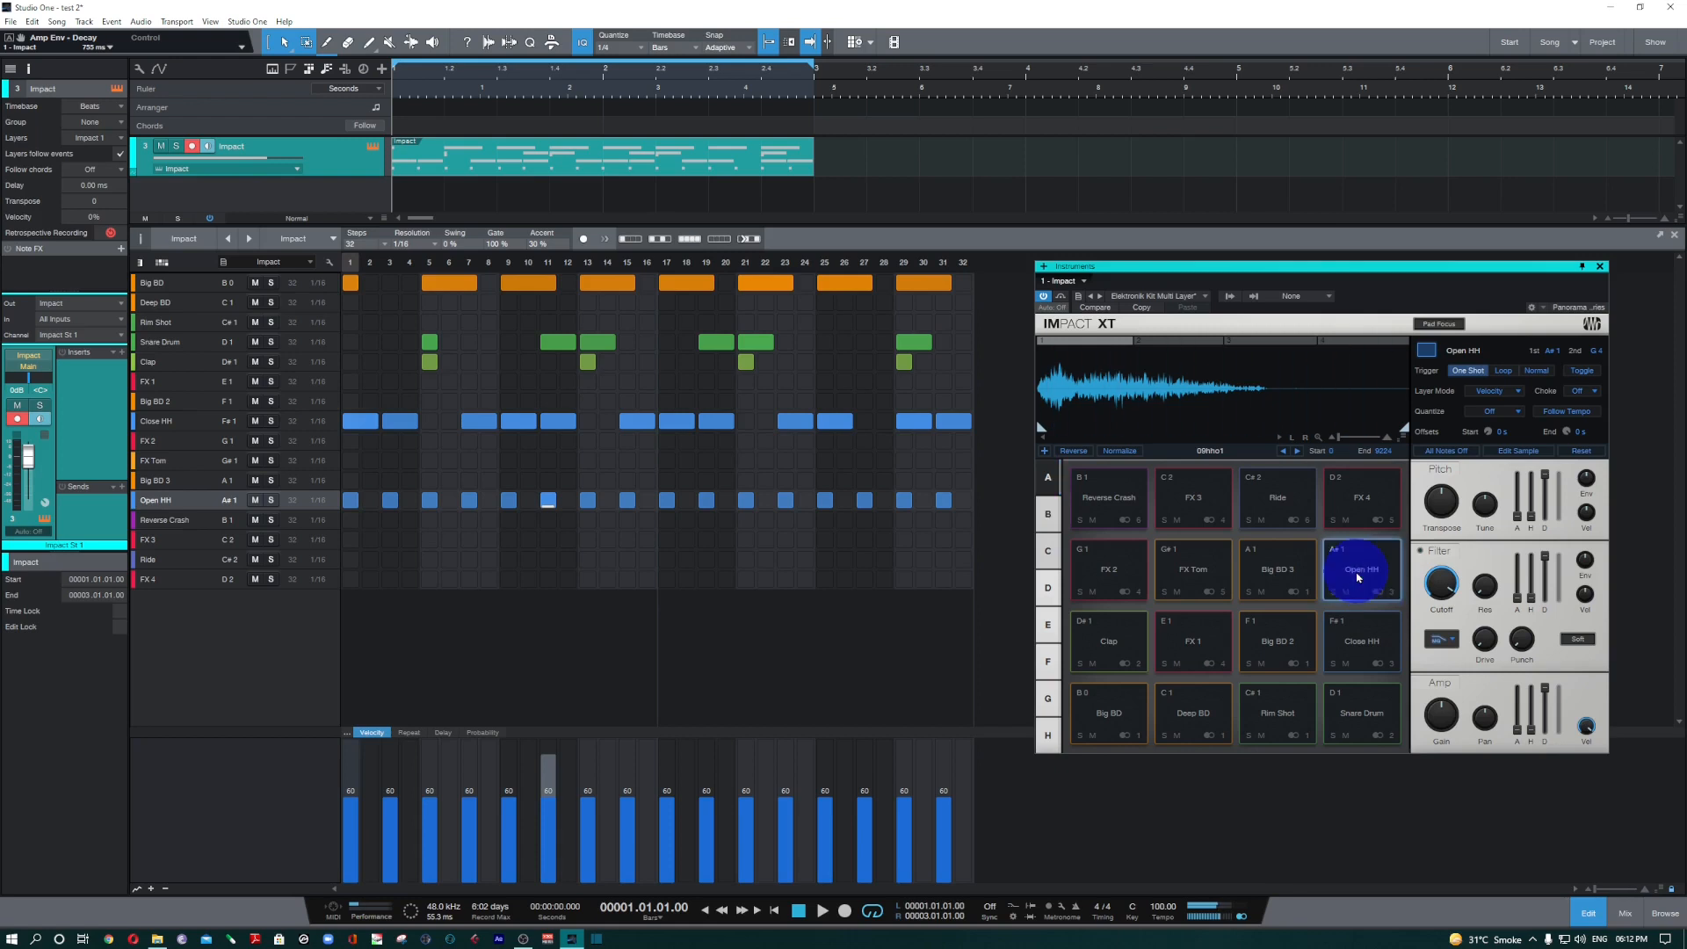
Set the Open HH pad's amp envelope decay to about 1.09 s and play the beat.
{"action": "left_click_drag", "start_coordinate": [1545, 686], "coordinate": [1546, 737]}
{"action": "key", "text": "space"}
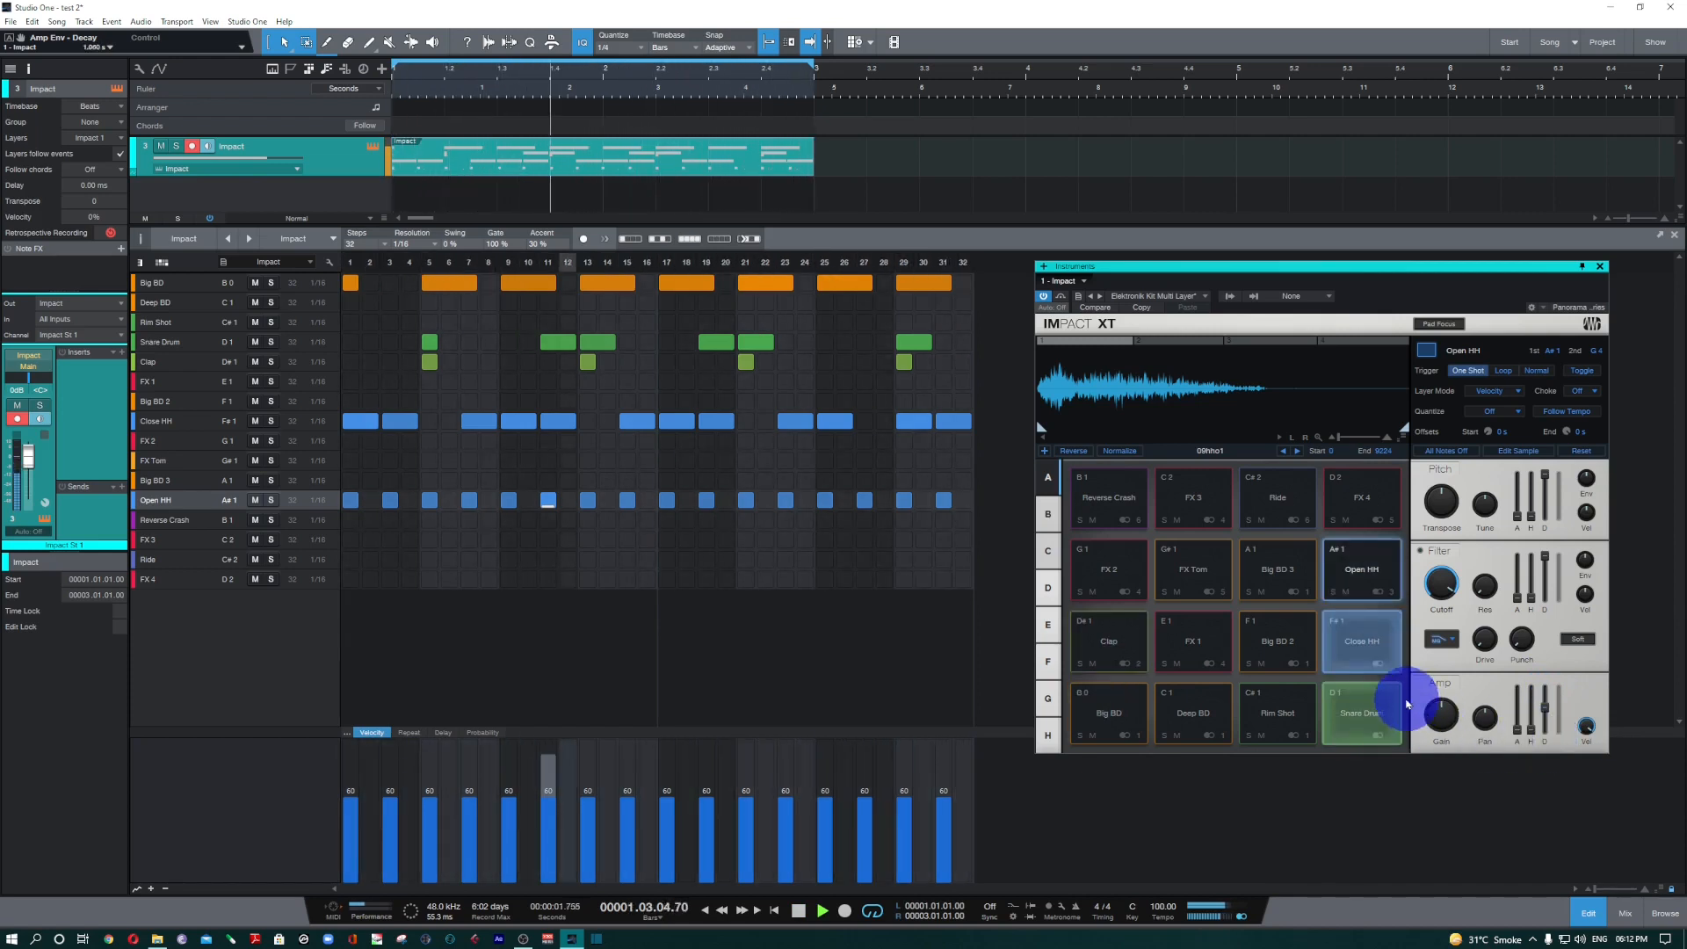
{"action": "key", "text": "space"}
Select the Close HH pad and play the beat.
{"action": "left_click", "coordinate": [1370, 657]}
{"action": "left_click", "coordinate": [1443, 716]}
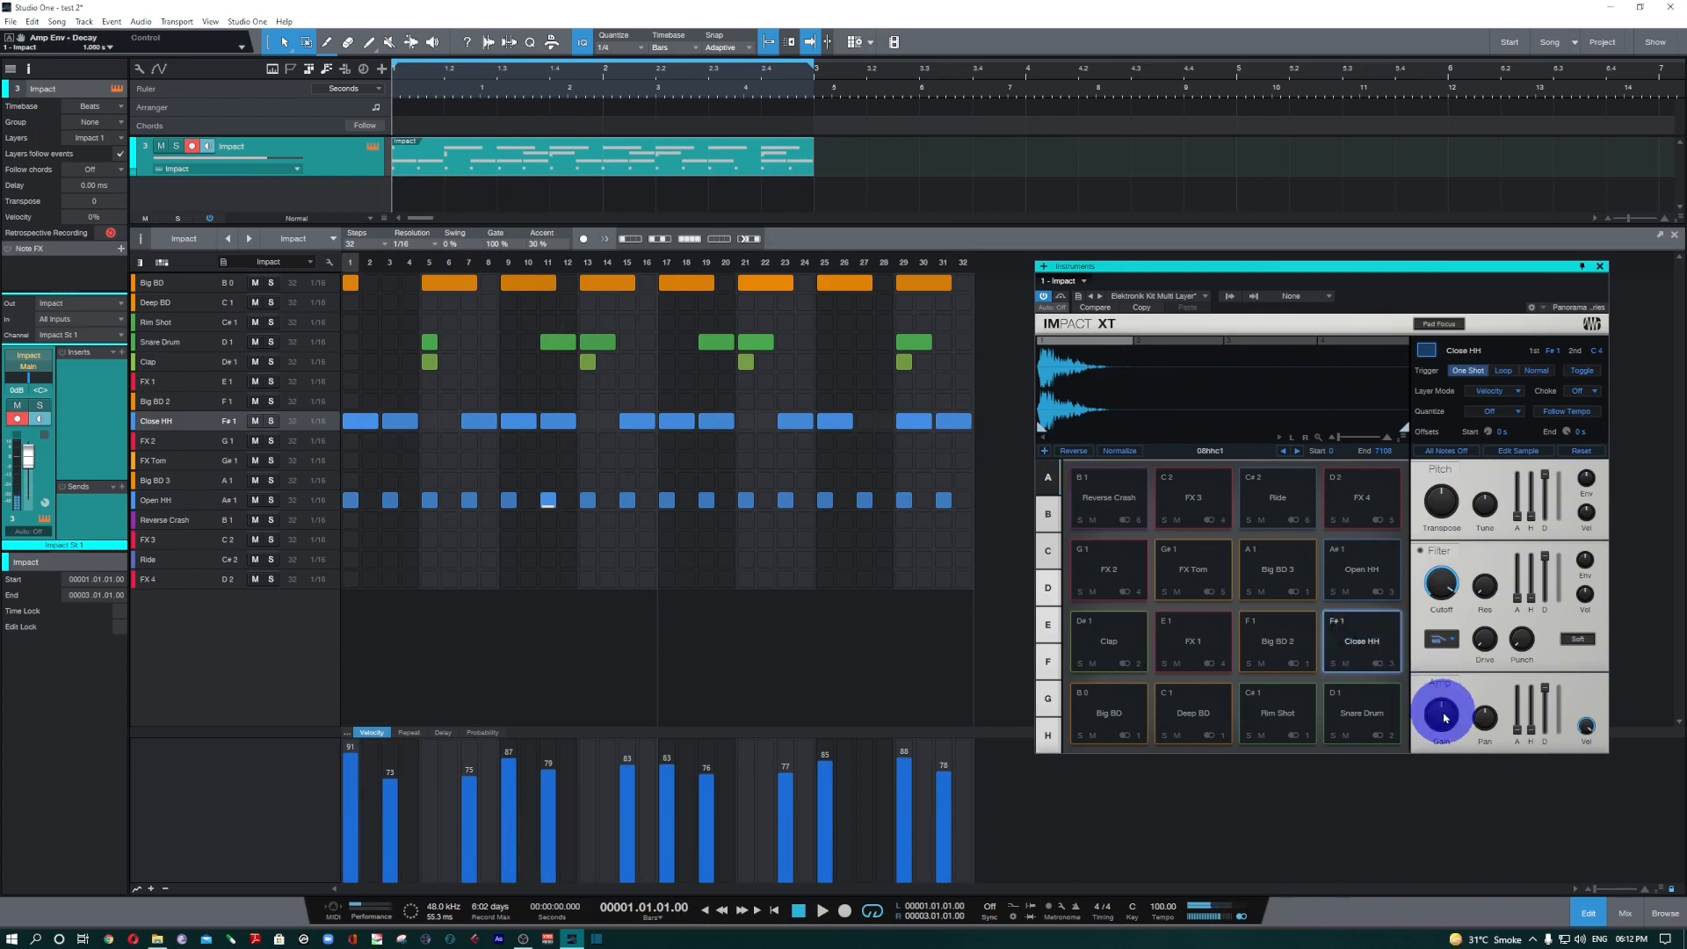
{"action": "key", "text": "space"}
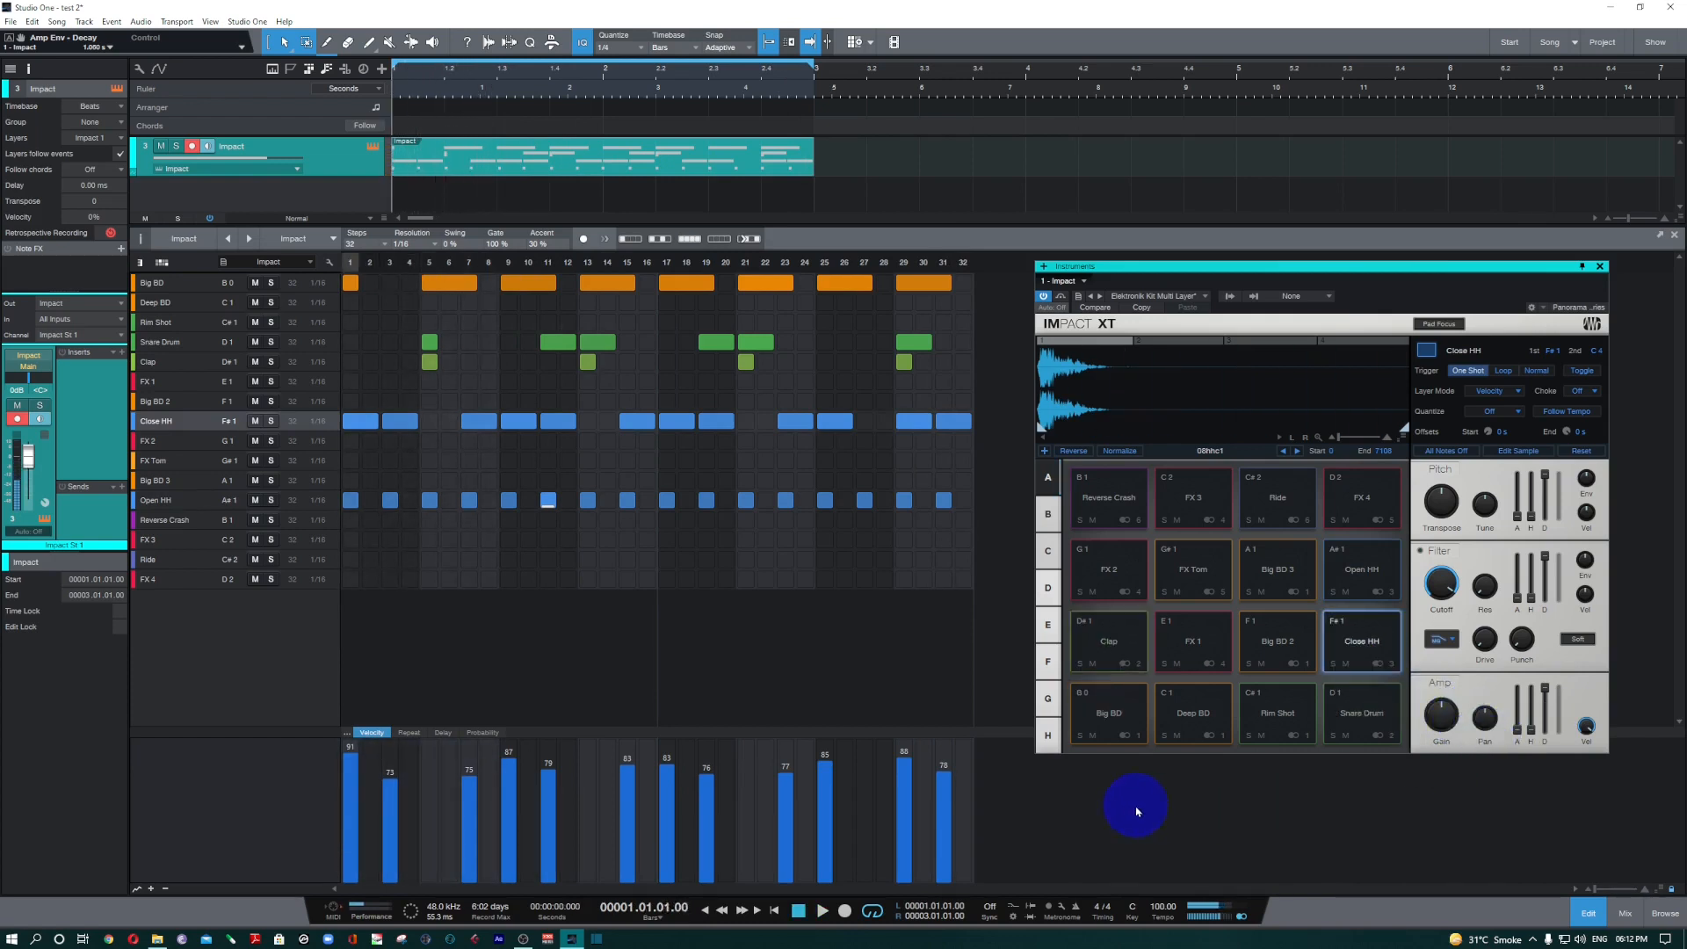
Audition the Snare Drum and Clap pads, lengthen the Clap pad's amp envelope decay, and play the beat.
{"action": "key", "text": "space"}
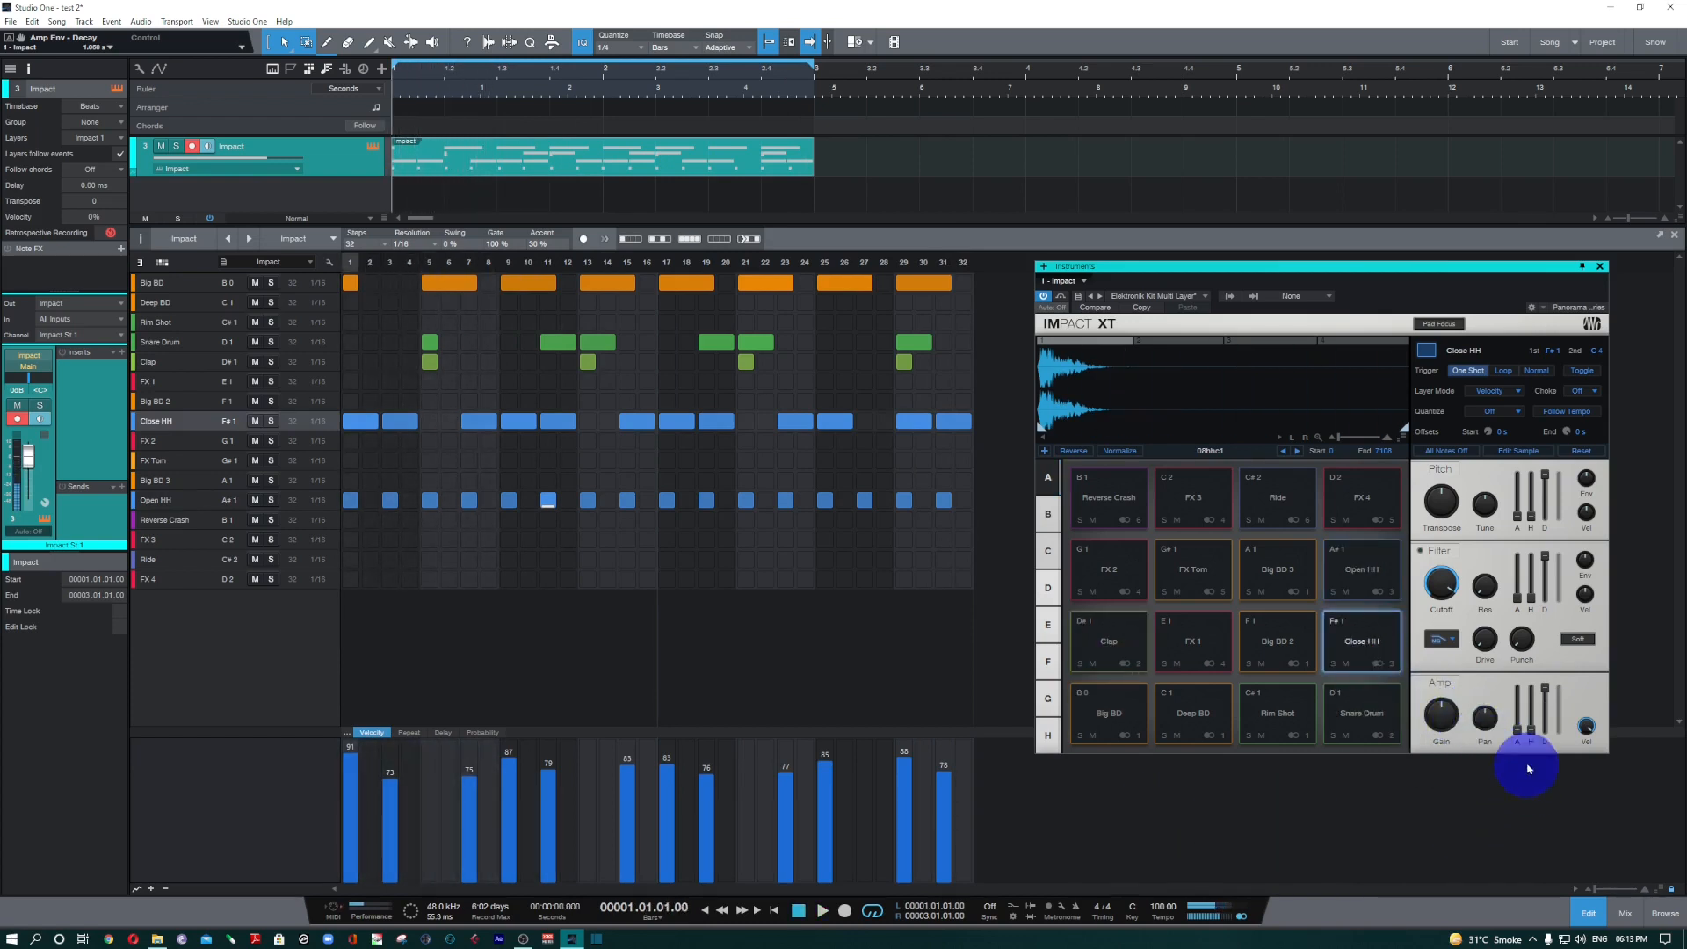
{"action": "left_click", "coordinate": [1357, 716]}
{"action": "left_click", "coordinate": [1105, 650]}
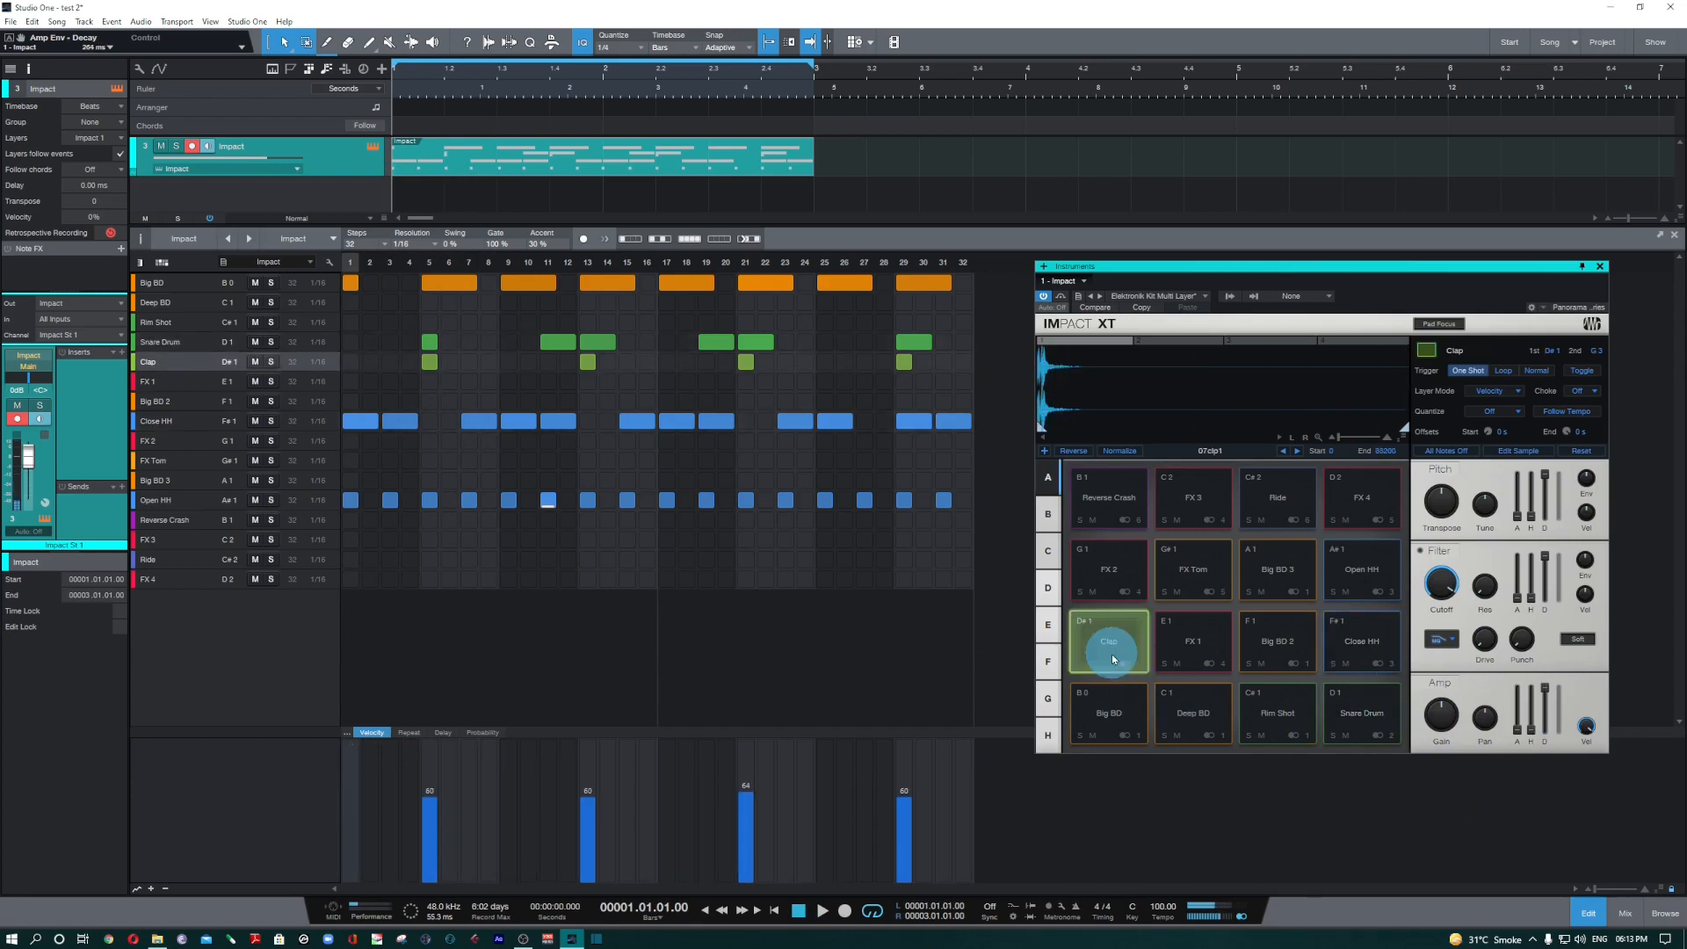
{"action": "mouse_move", "coordinate": [1548, 725]}
{"action": "left_mouse_down"}
{"action": "mouse_move", "coordinate": [1543, 697]}
{"action": "mouse_move", "coordinate": [1548, 721]}
{"action": "left_mouse_up"}
{"action": "key", "text": "space"}
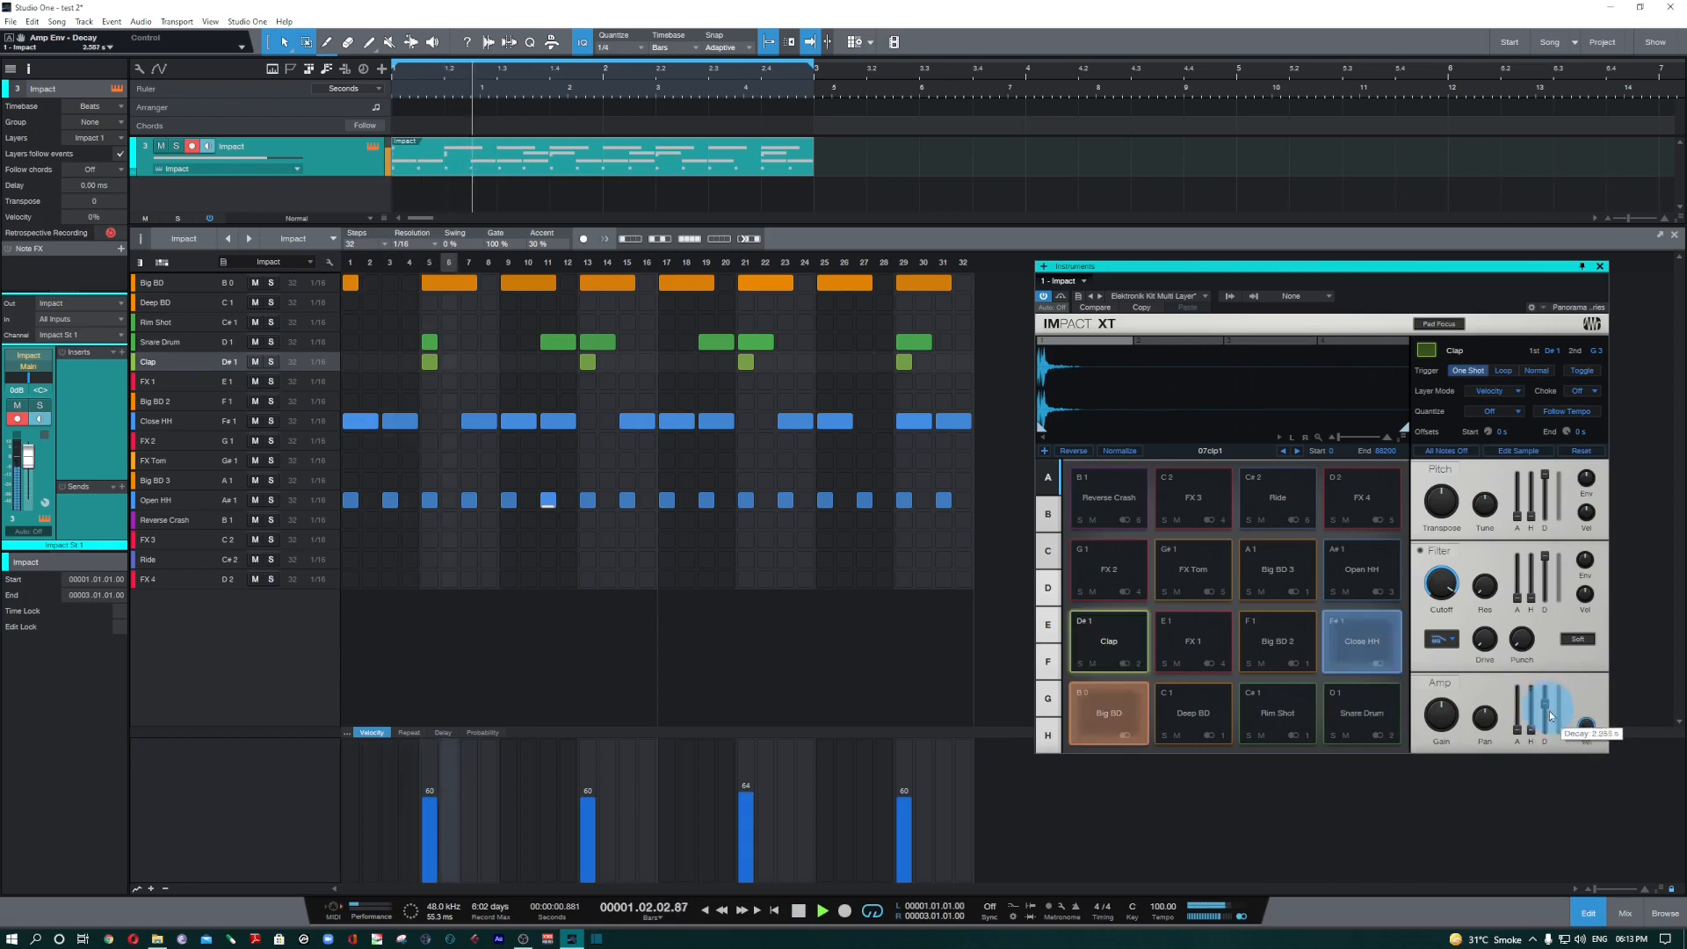
Set the Snare Drum pad's amp envelope decay to about 840 ms with playback stopped, and audition the Big BD pad.
{"action": "left_click", "coordinate": [1376, 735]}
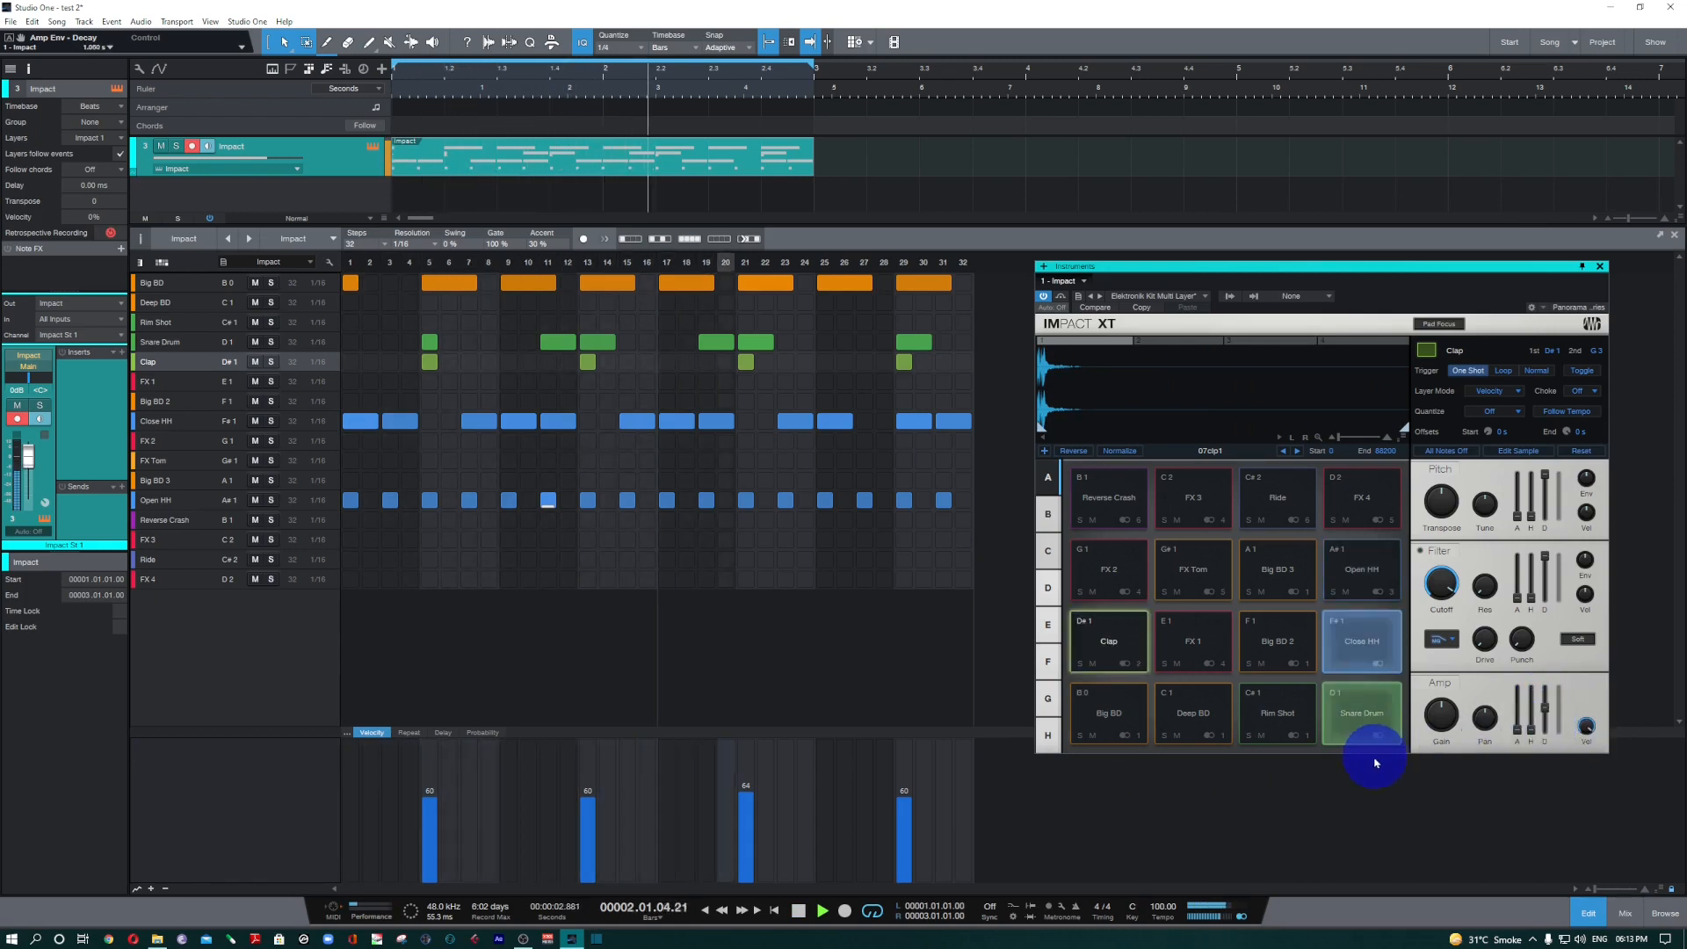
{"action": "key", "text": "space"}
{"action": "left_click_drag", "start_coordinate": [1545, 688], "coordinate": [1548, 722]}
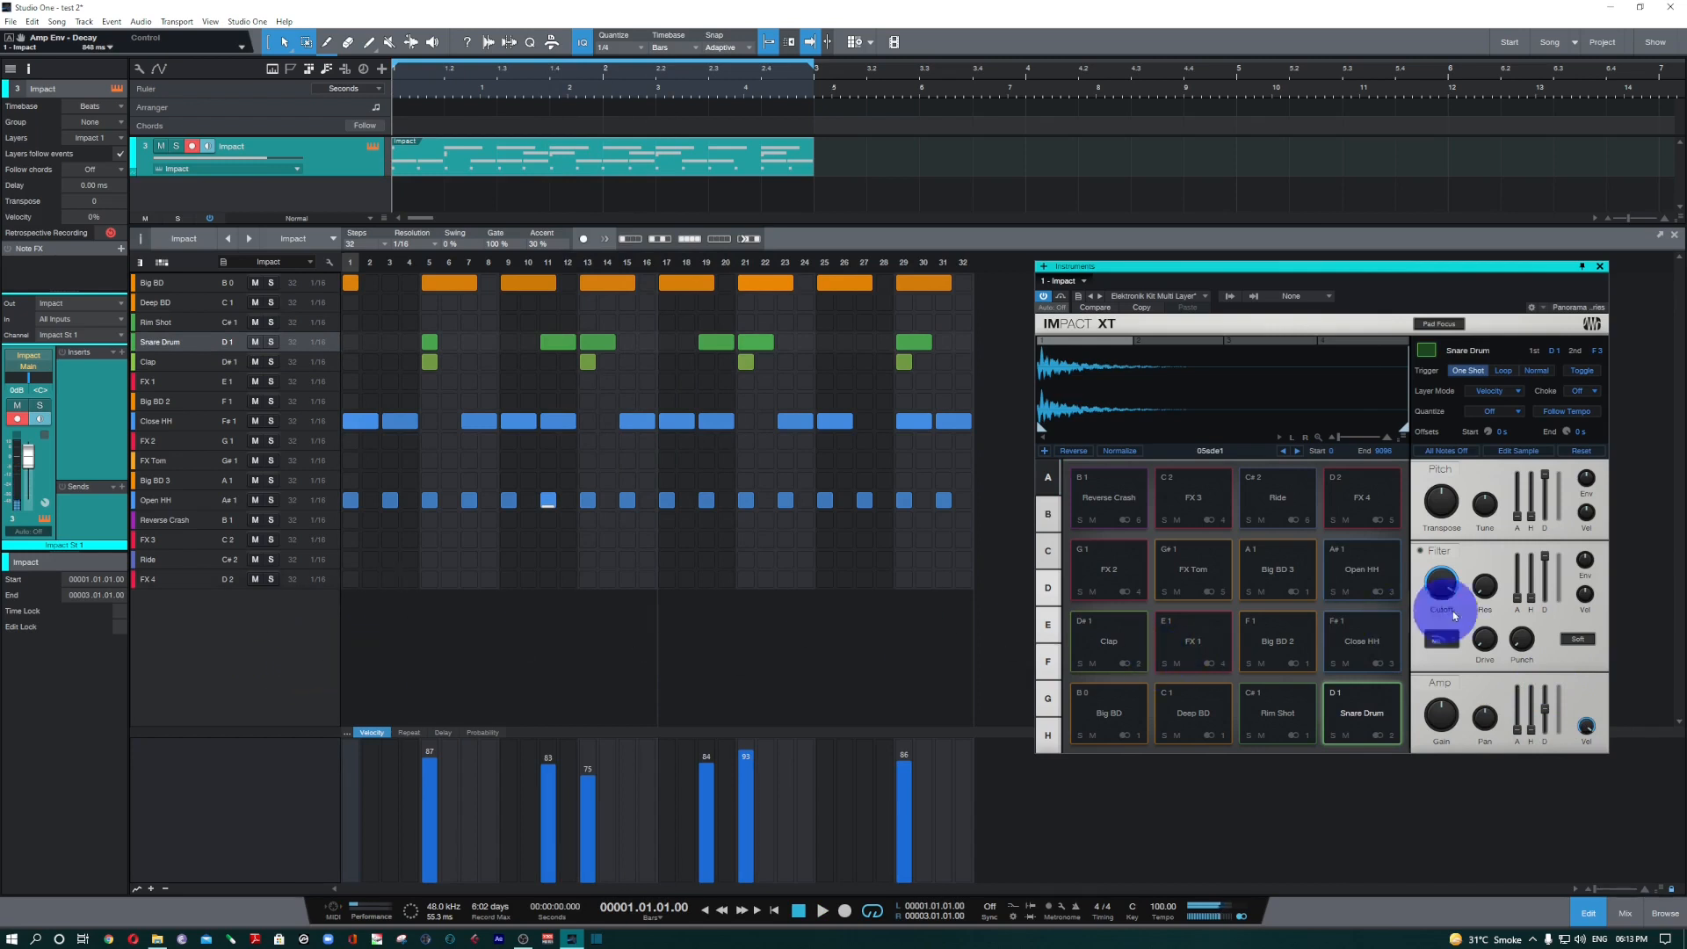
{"action": "left_click", "coordinate": [1102, 729]}
Audition the Open HH lane, solo it during playback while adjusting its pad's transpose, and unsolo it.
{"action": "left_click", "coordinate": [187, 505]}
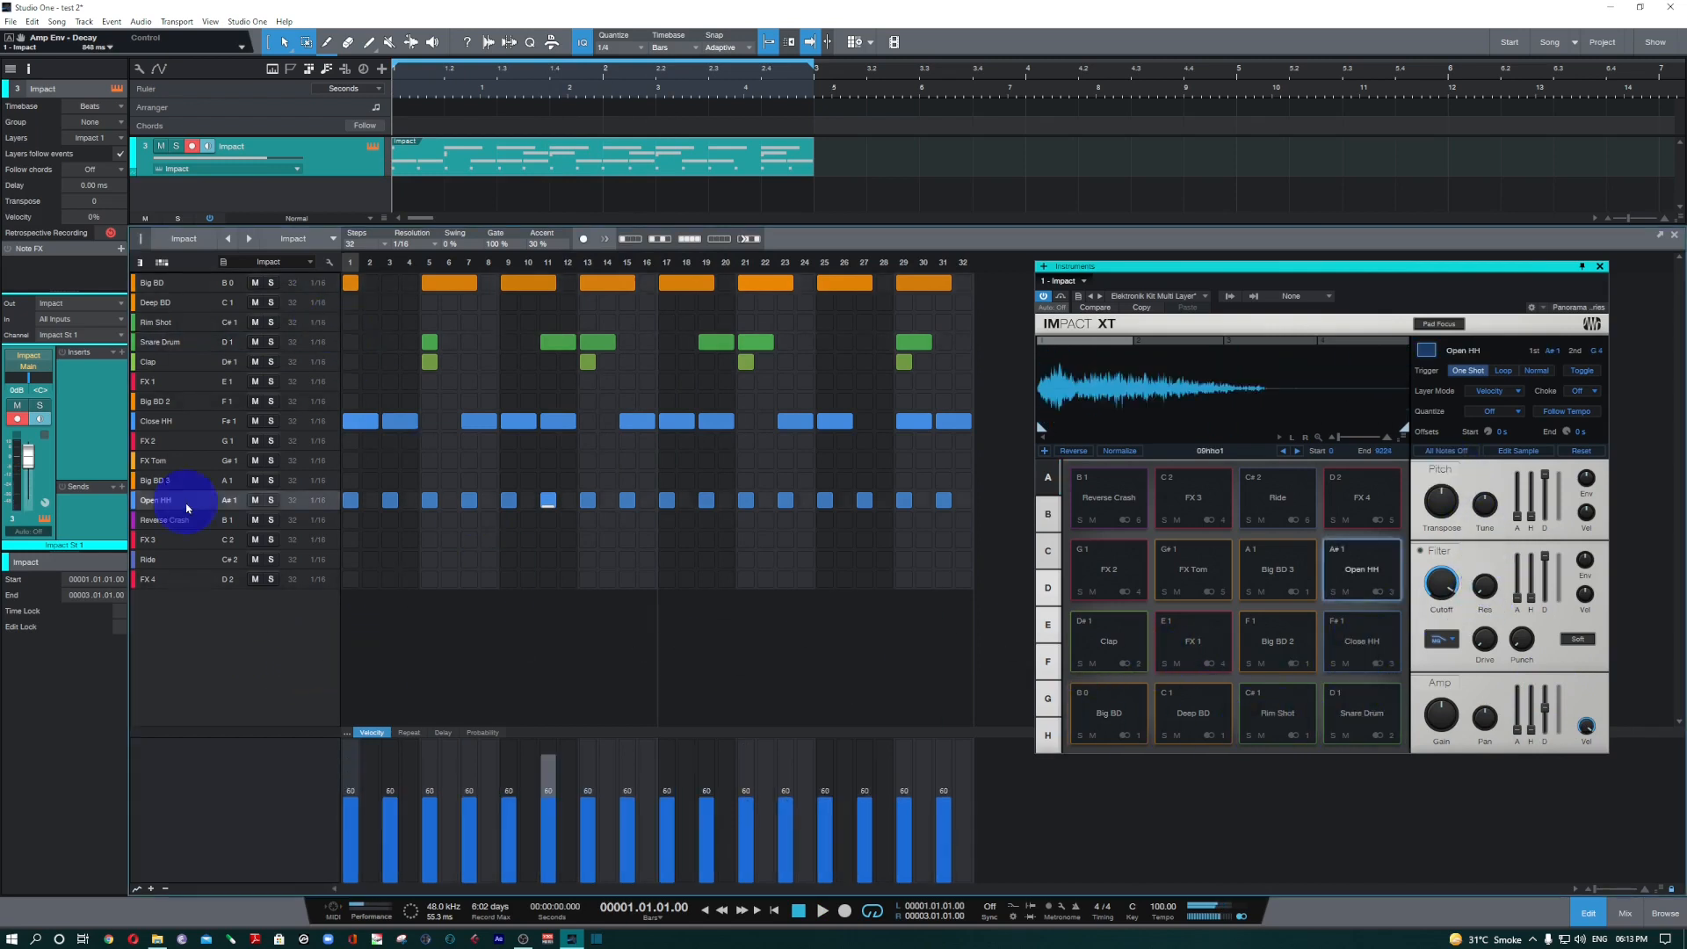
{"action": "left_click", "coordinate": [186, 506]}
{"action": "left_click", "coordinate": [186, 506]}
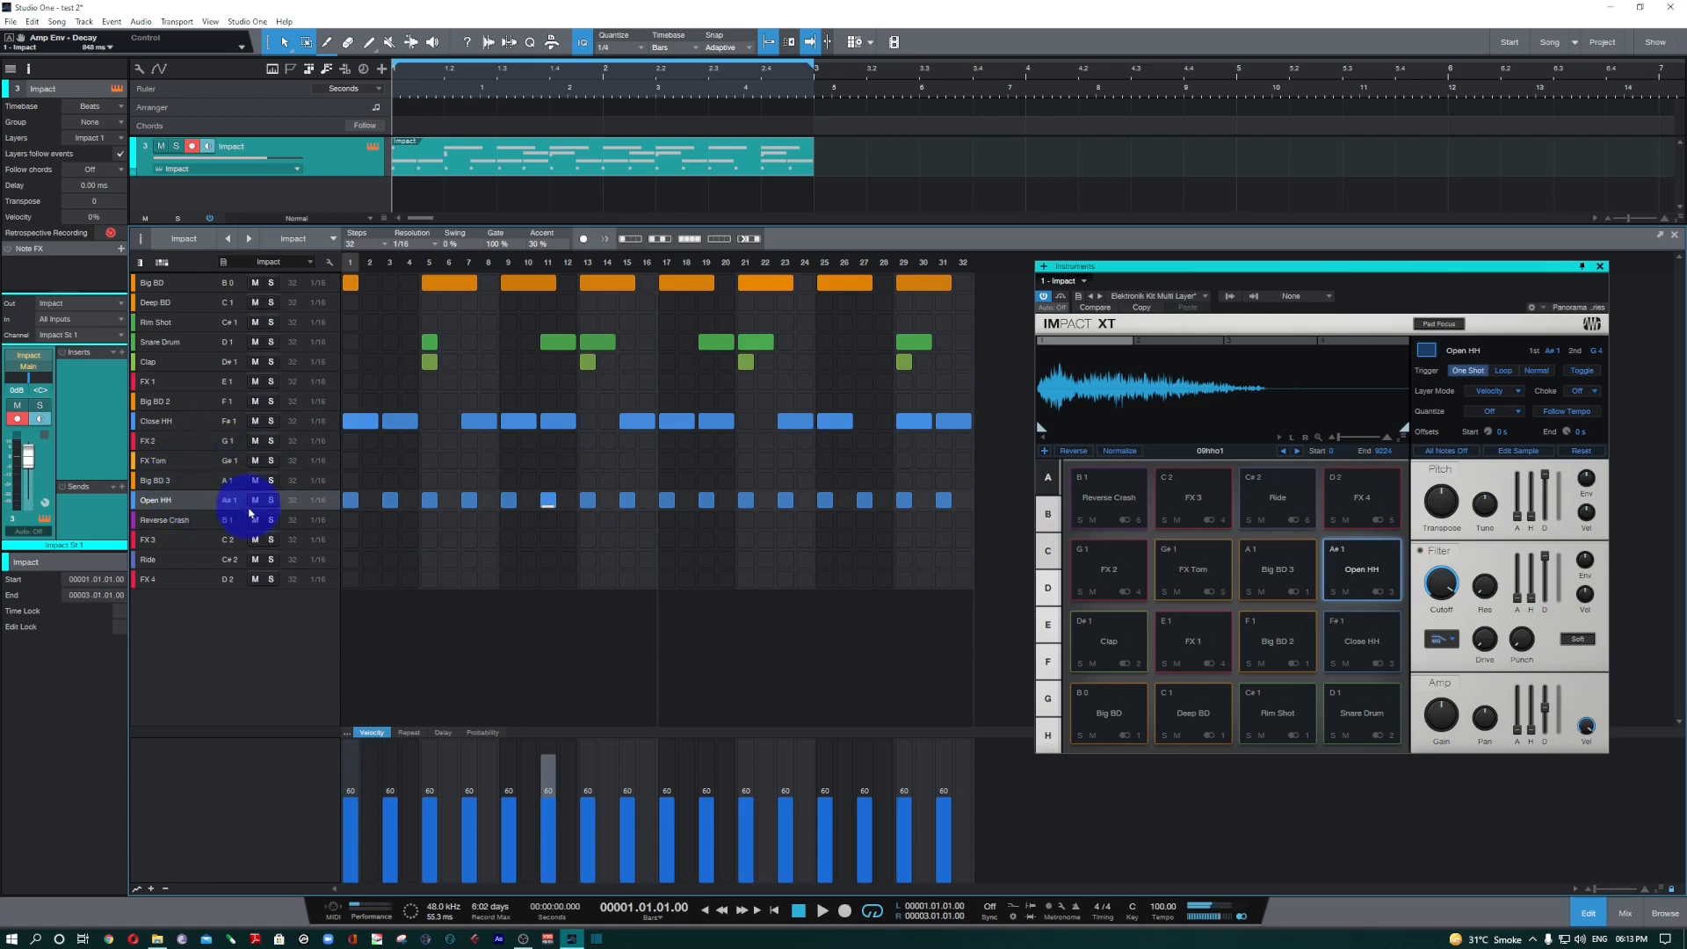
{"action": "left_click", "coordinate": [274, 506]}
{"action": "key", "text": "space"}
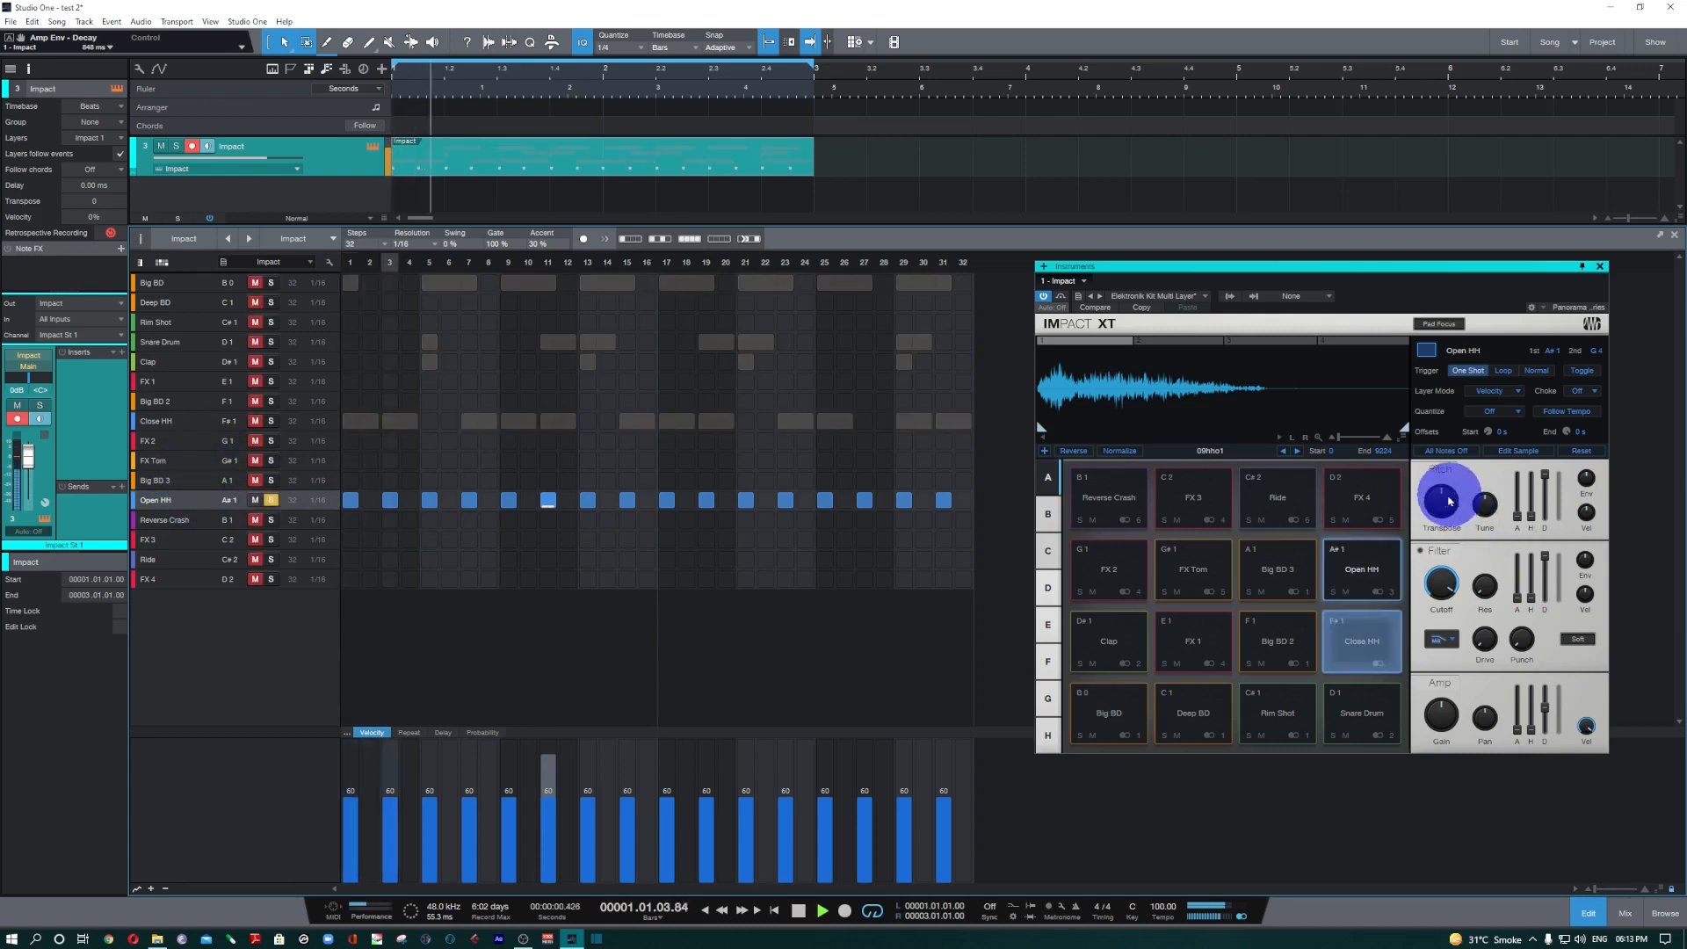
{"action": "left_click_drag", "start_coordinate": [1443, 499], "coordinate": [1443, 506]}
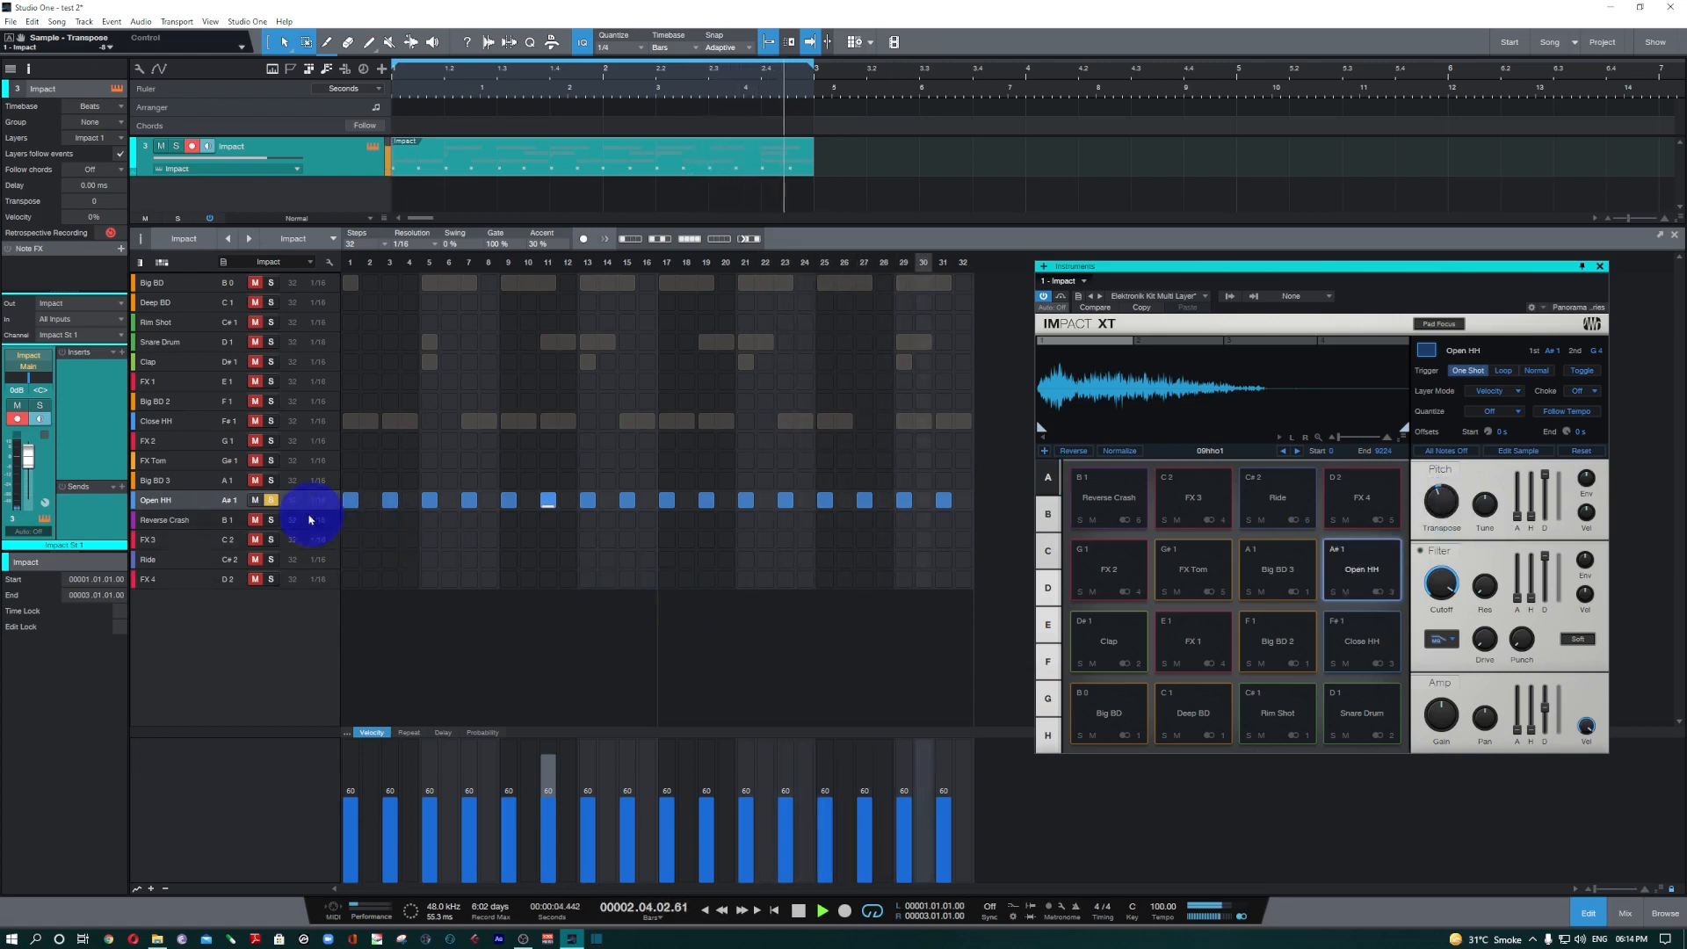
{"action": "left_click", "coordinate": [274, 505]}
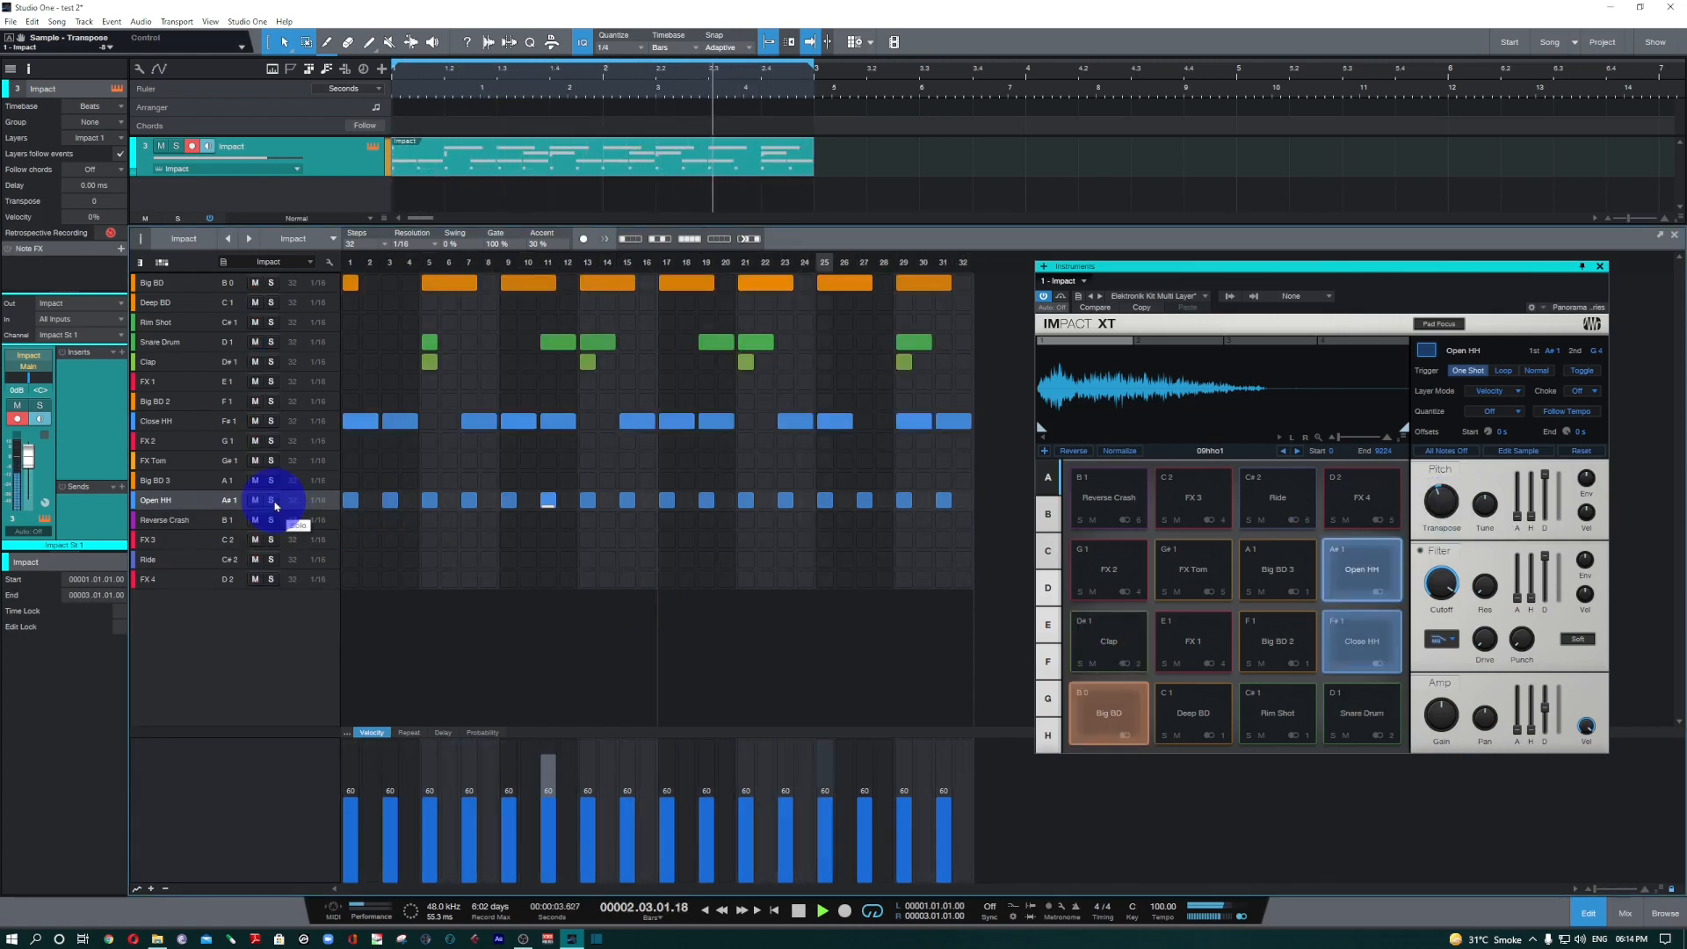
Raise the Open HH pad's transpose to about 16 semitones and play the full beat.
{"action": "key", "text": "space"}
{"action": "left_click_drag", "start_coordinate": [1440, 503], "coordinate": [1442, 473]}
{"action": "key", "text": "space"}
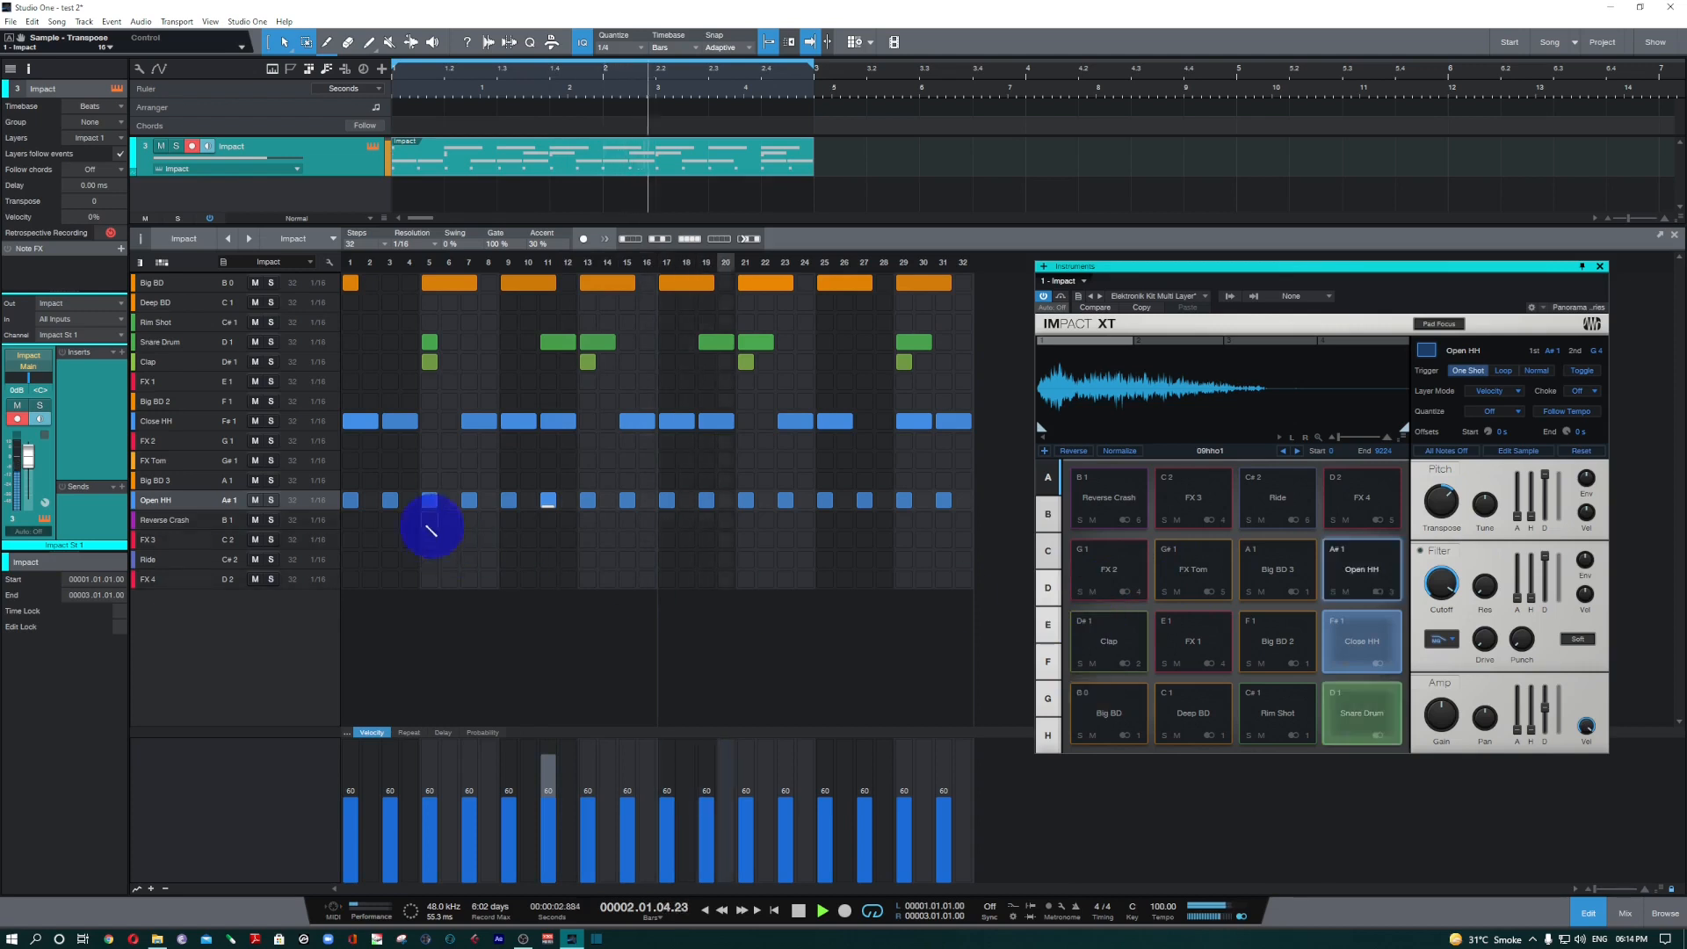
Solo the Open HH lane, turn its pad's transpose back down during playback, then unsolo it and stop the beat.
{"action": "left_click", "coordinate": [272, 501]}
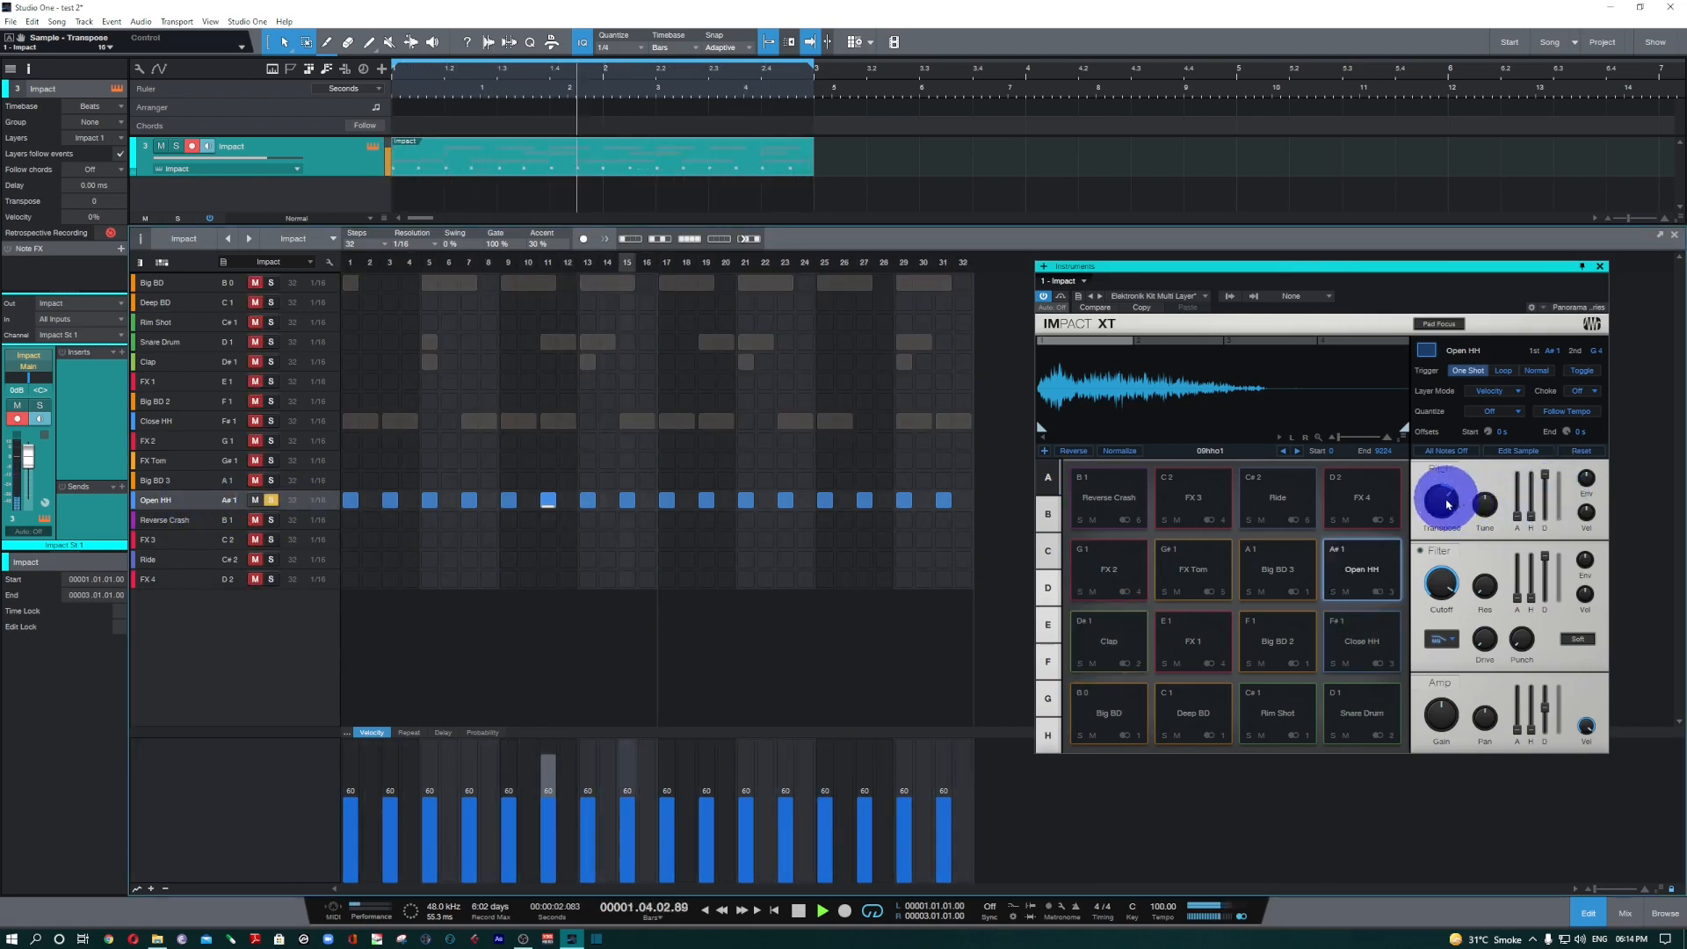
{"action": "mouse_move", "coordinate": [1445, 508]}
{"action": "left_mouse_down"}
{"action": "mouse_move", "coordinate": [1432, 526]}
{"action": "mouse_move", "coordinate": [1437, 507]}
{"action": "left_mouse_up"}
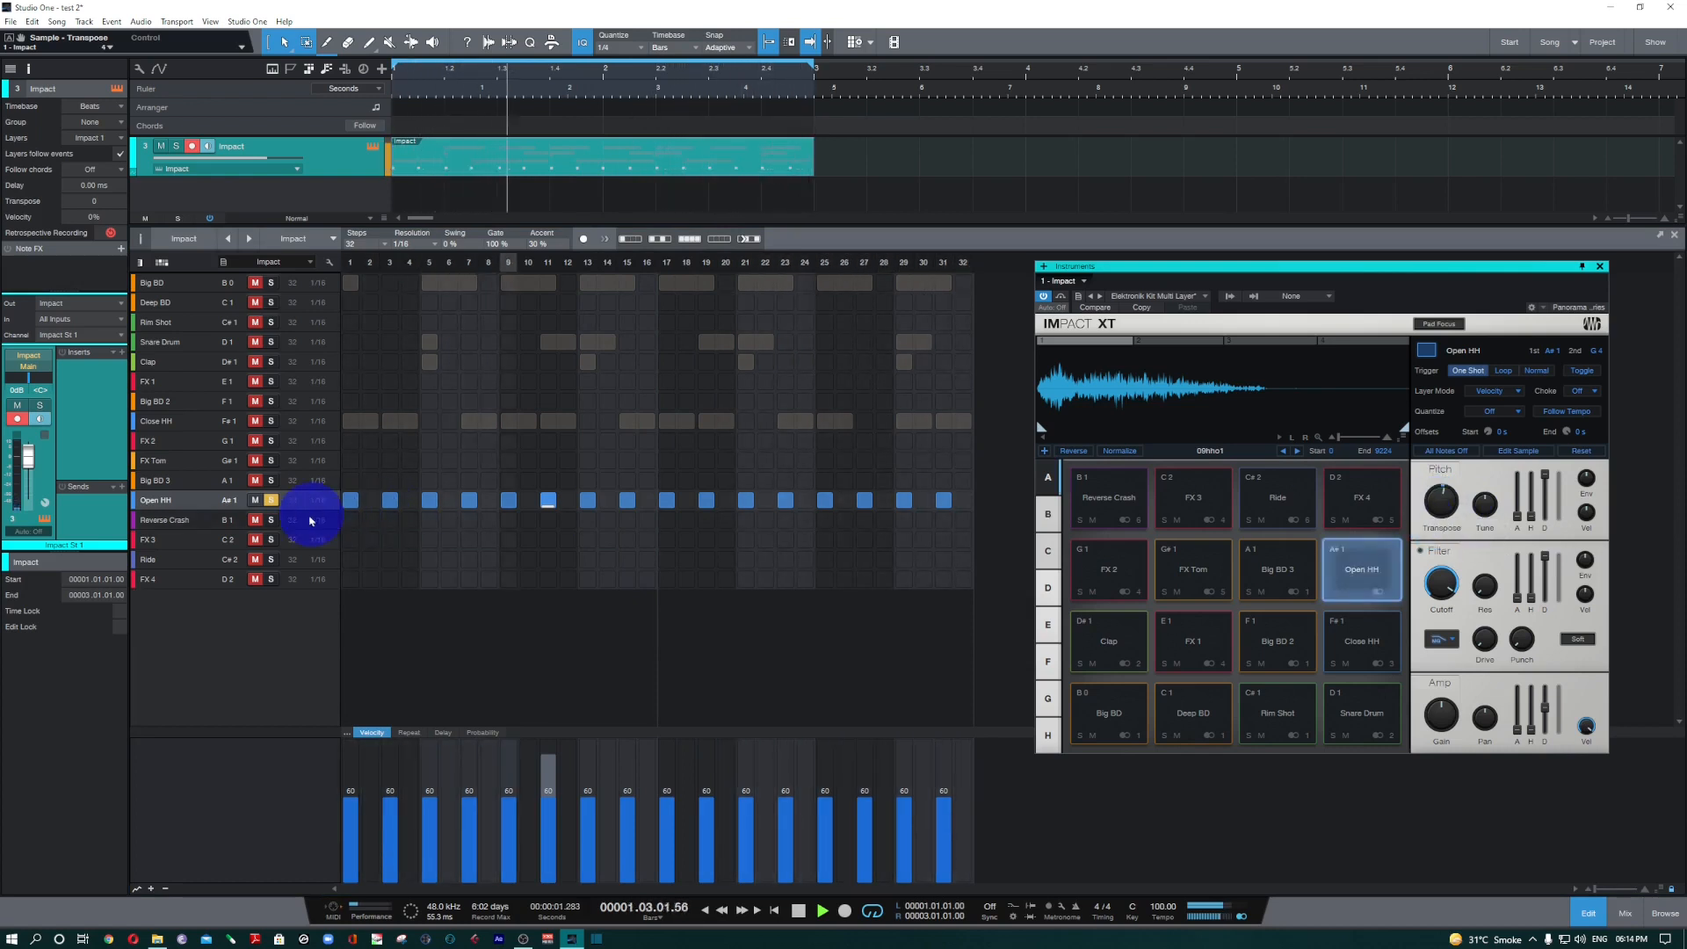
{"action": "left_click", "coordinate": [270, 503]}
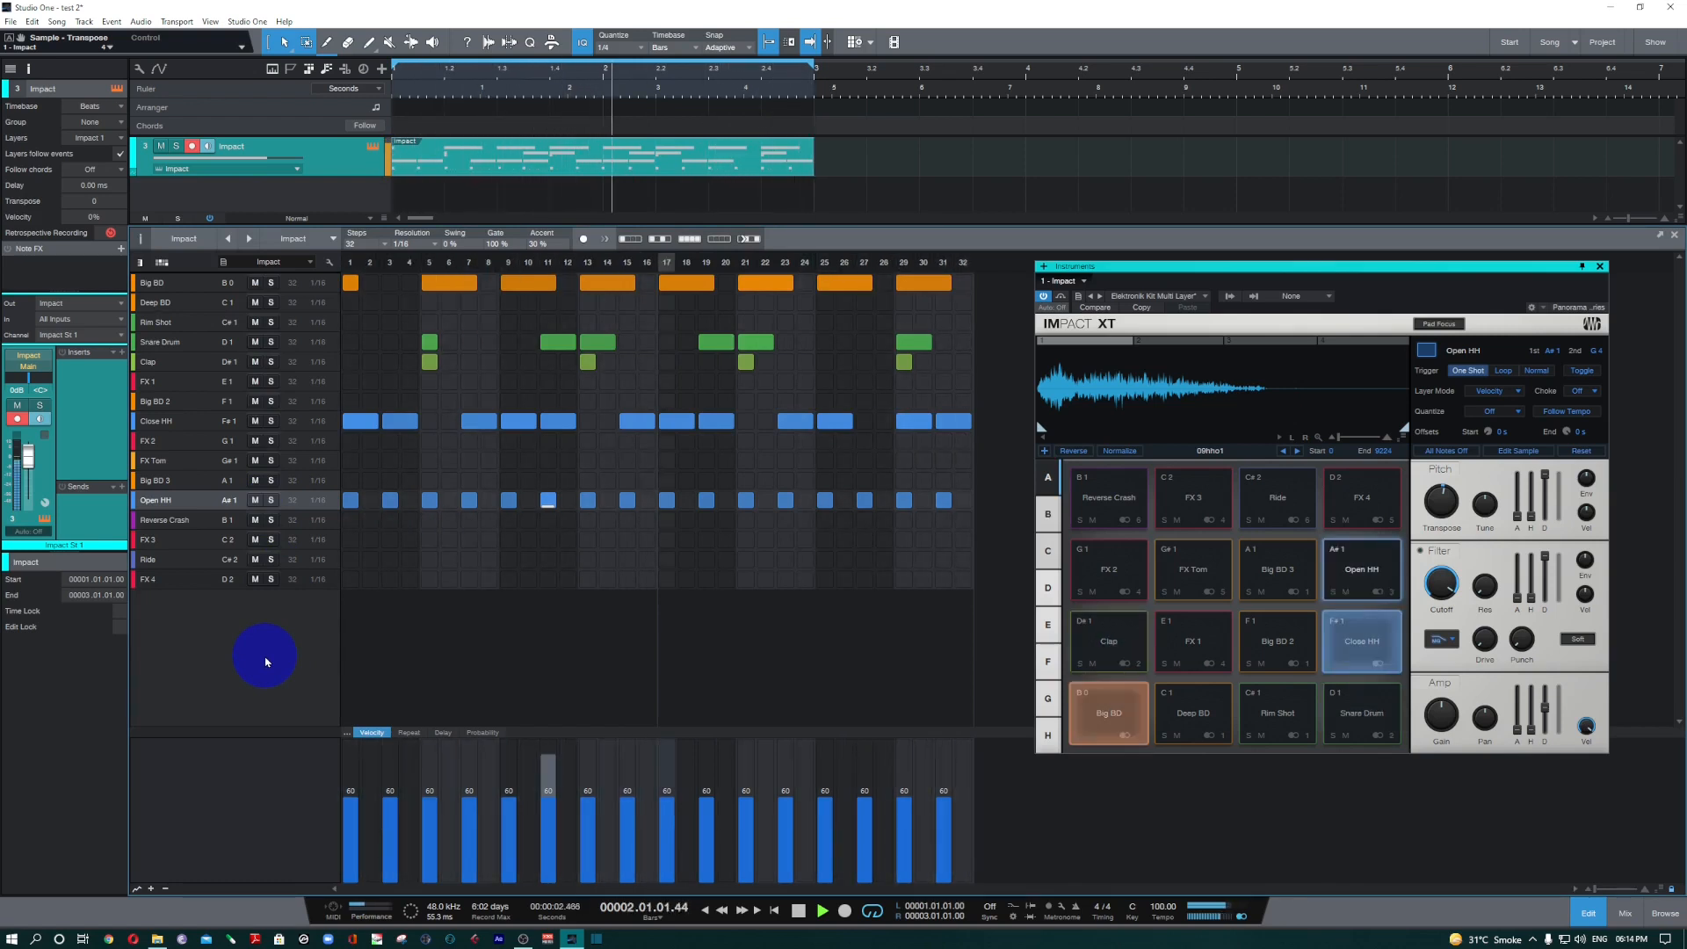
{"action": "key", "text": "space"}
Reposition the Impact XT window and look through its other pad banks.
{"action": "left_click_drag", "start_coordinate": [1397, 266], "coordinate": [1352, 251]}
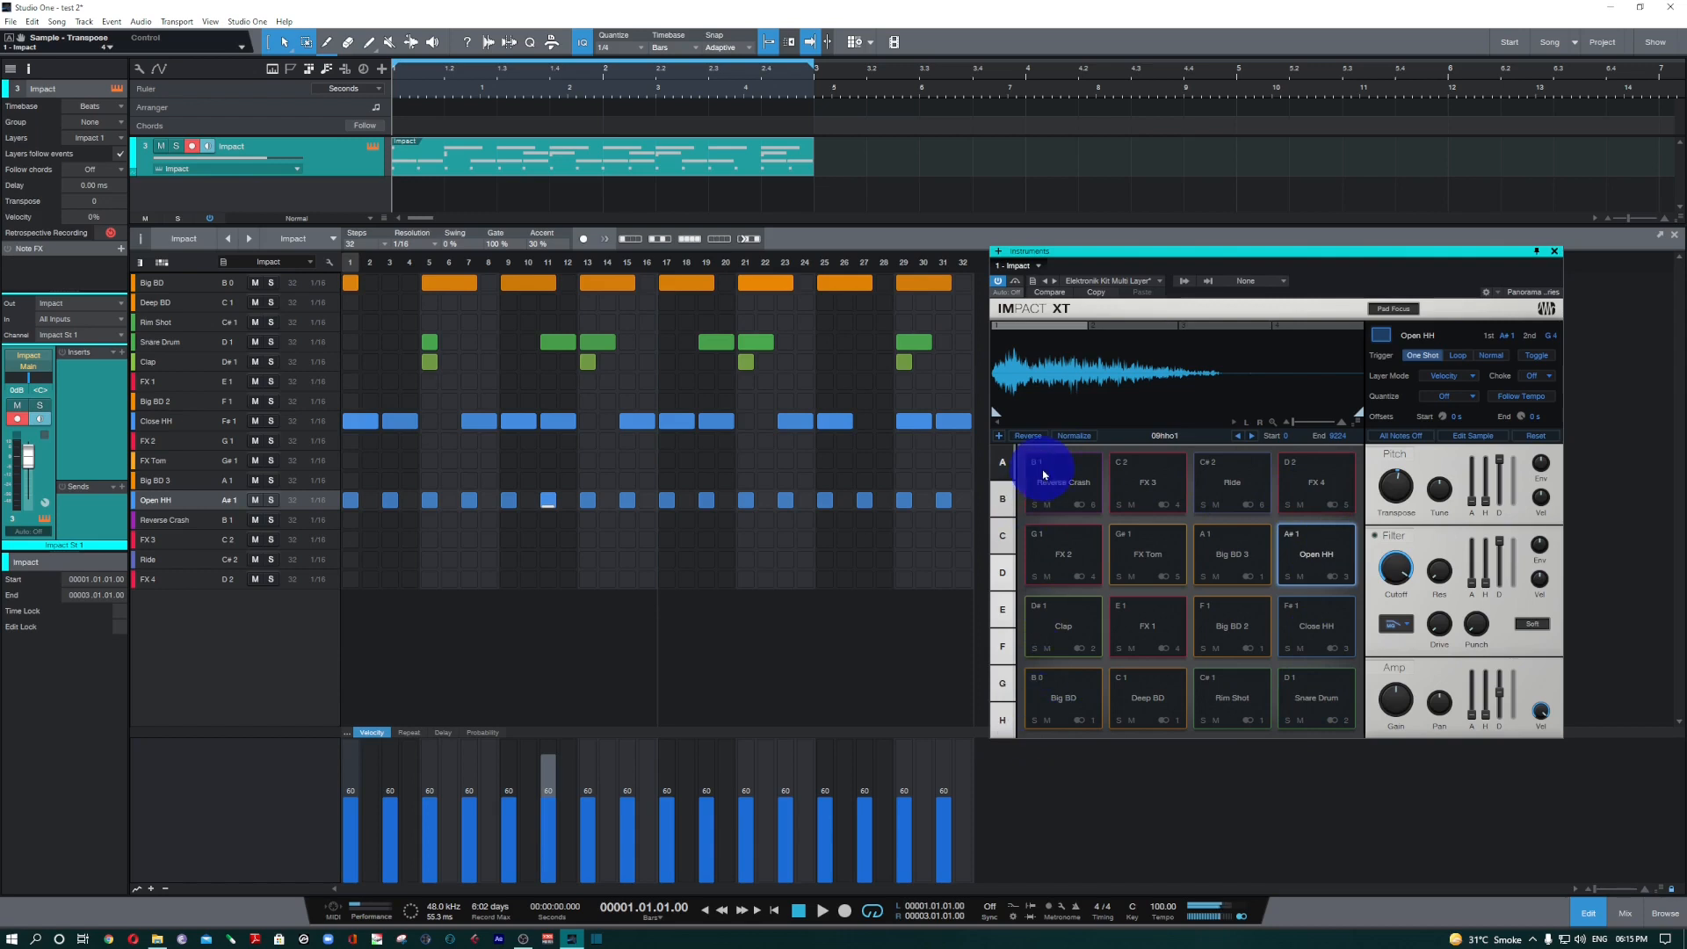
{"action": "left_click", "coordinate": [1006, 503]}
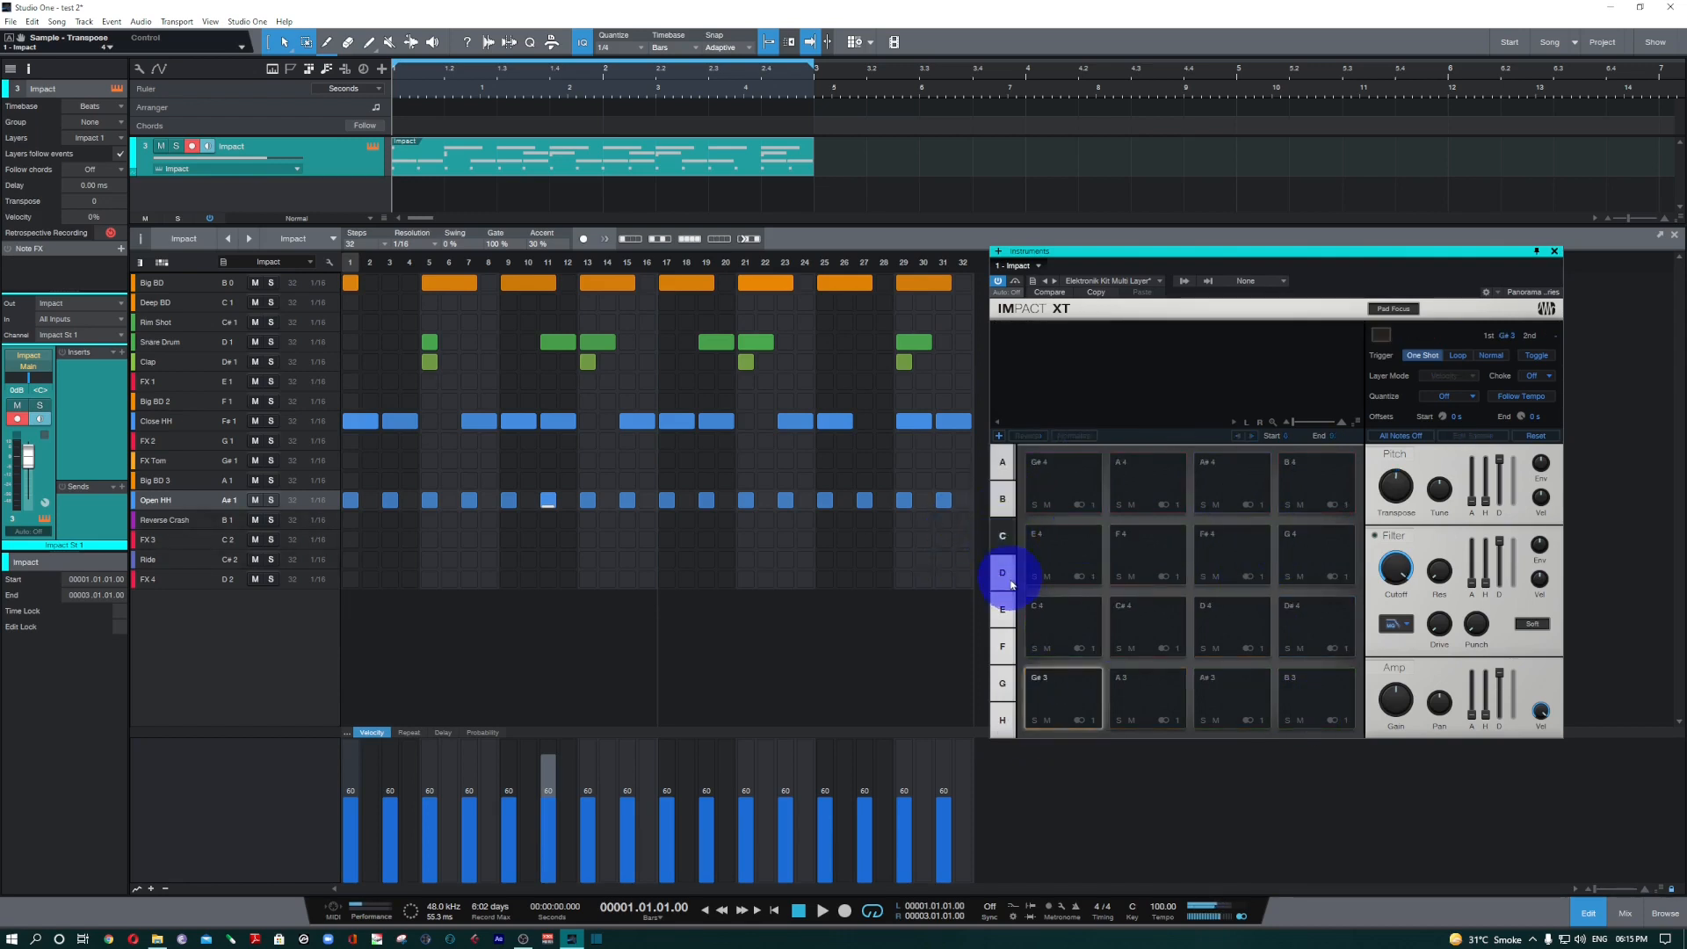
{"action": "left_click", "coordinate": [1001, 573]}
{"action": "left_click", "coordinate": [1003, 646]}
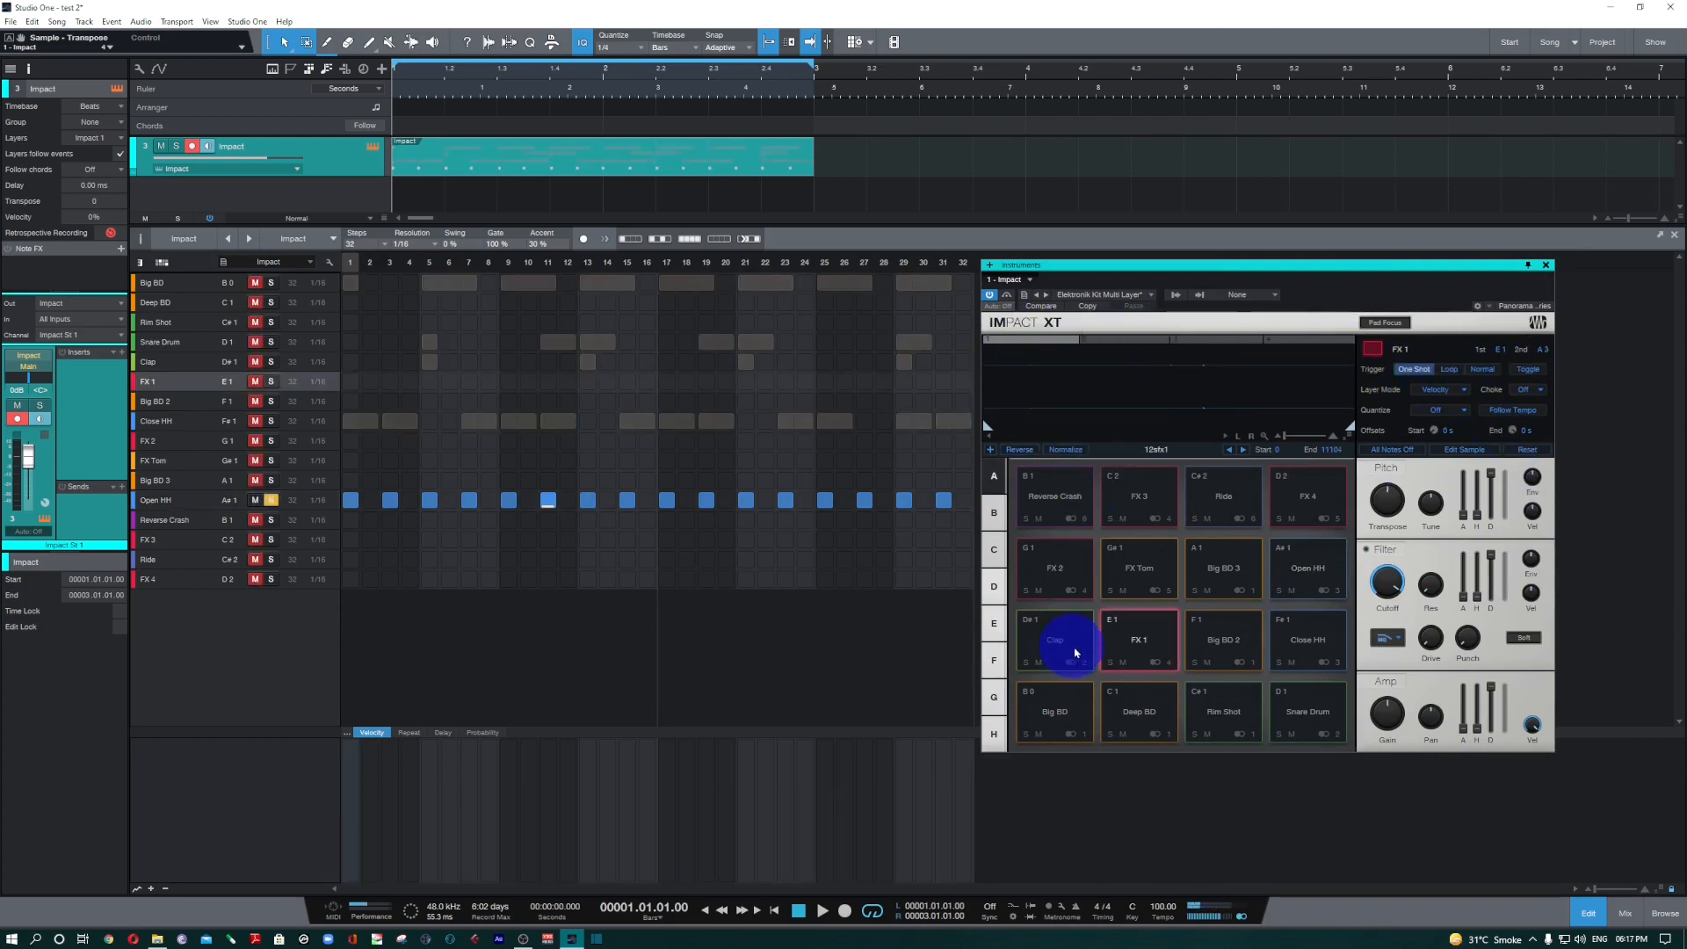
Audition the Big BD pad with its first velocity layer, 02bde1, and with its second layer, 02bde2.
{"action": "left_click", "coordinate": [1038, 722]}
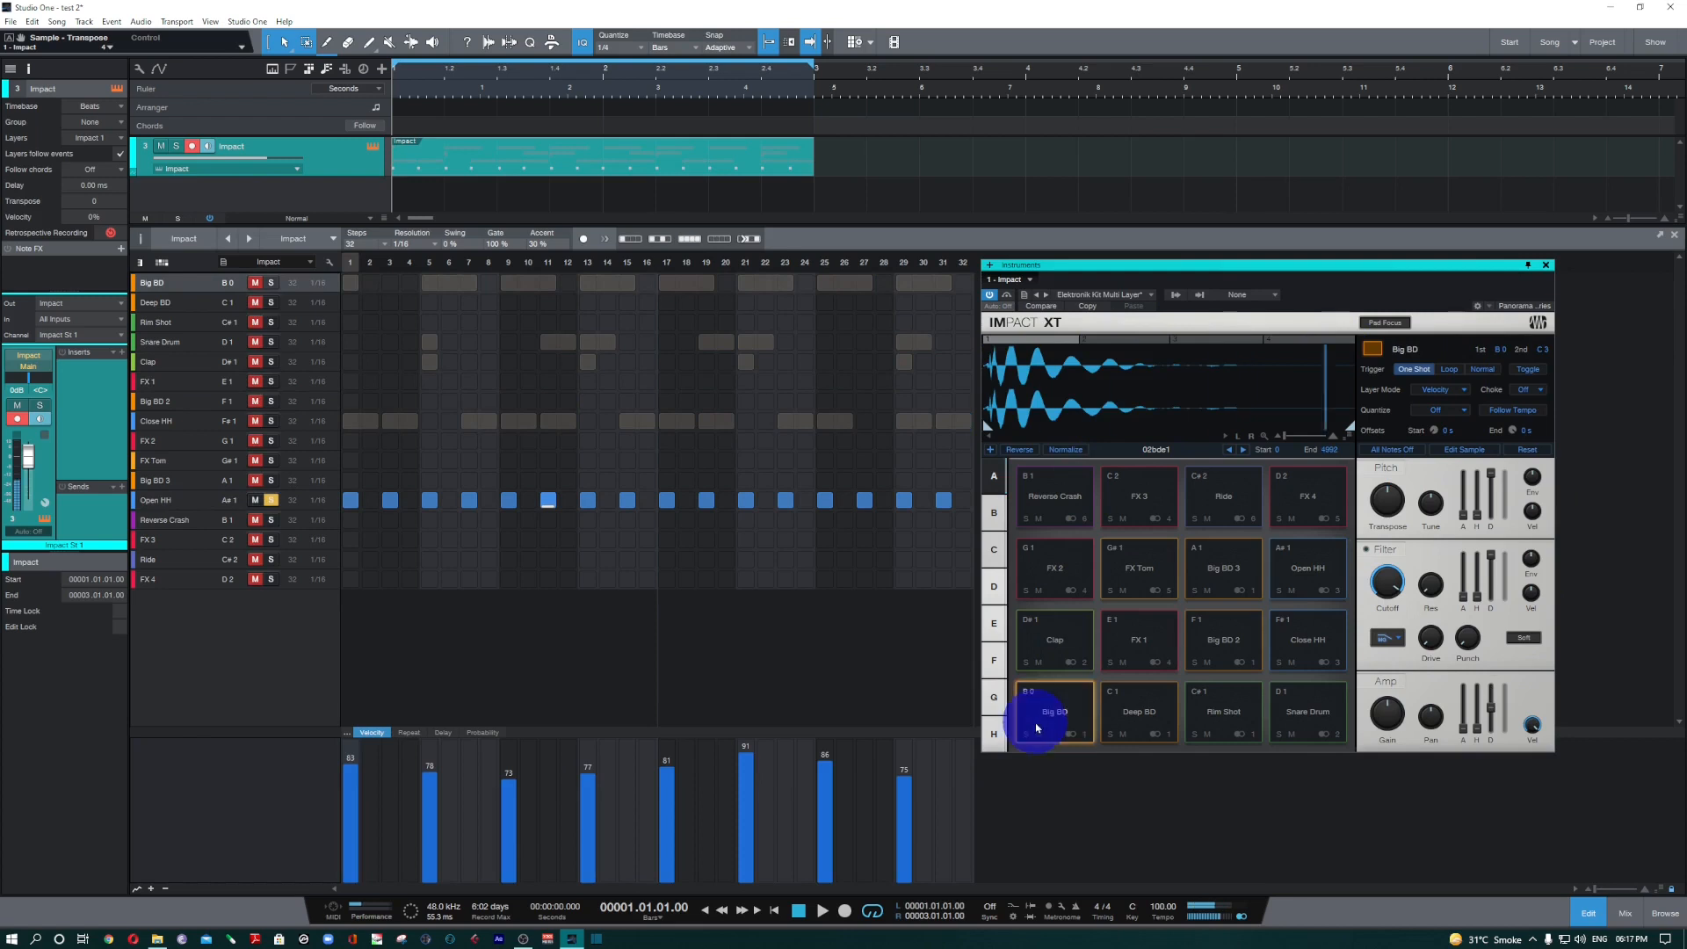
{"action": "left_click", "coordinate": [1037, 725]}
{"action": "left_click", "coordinate": [1037, 728]}
{"action": "left_click", "coordinate": [1098, 379]}
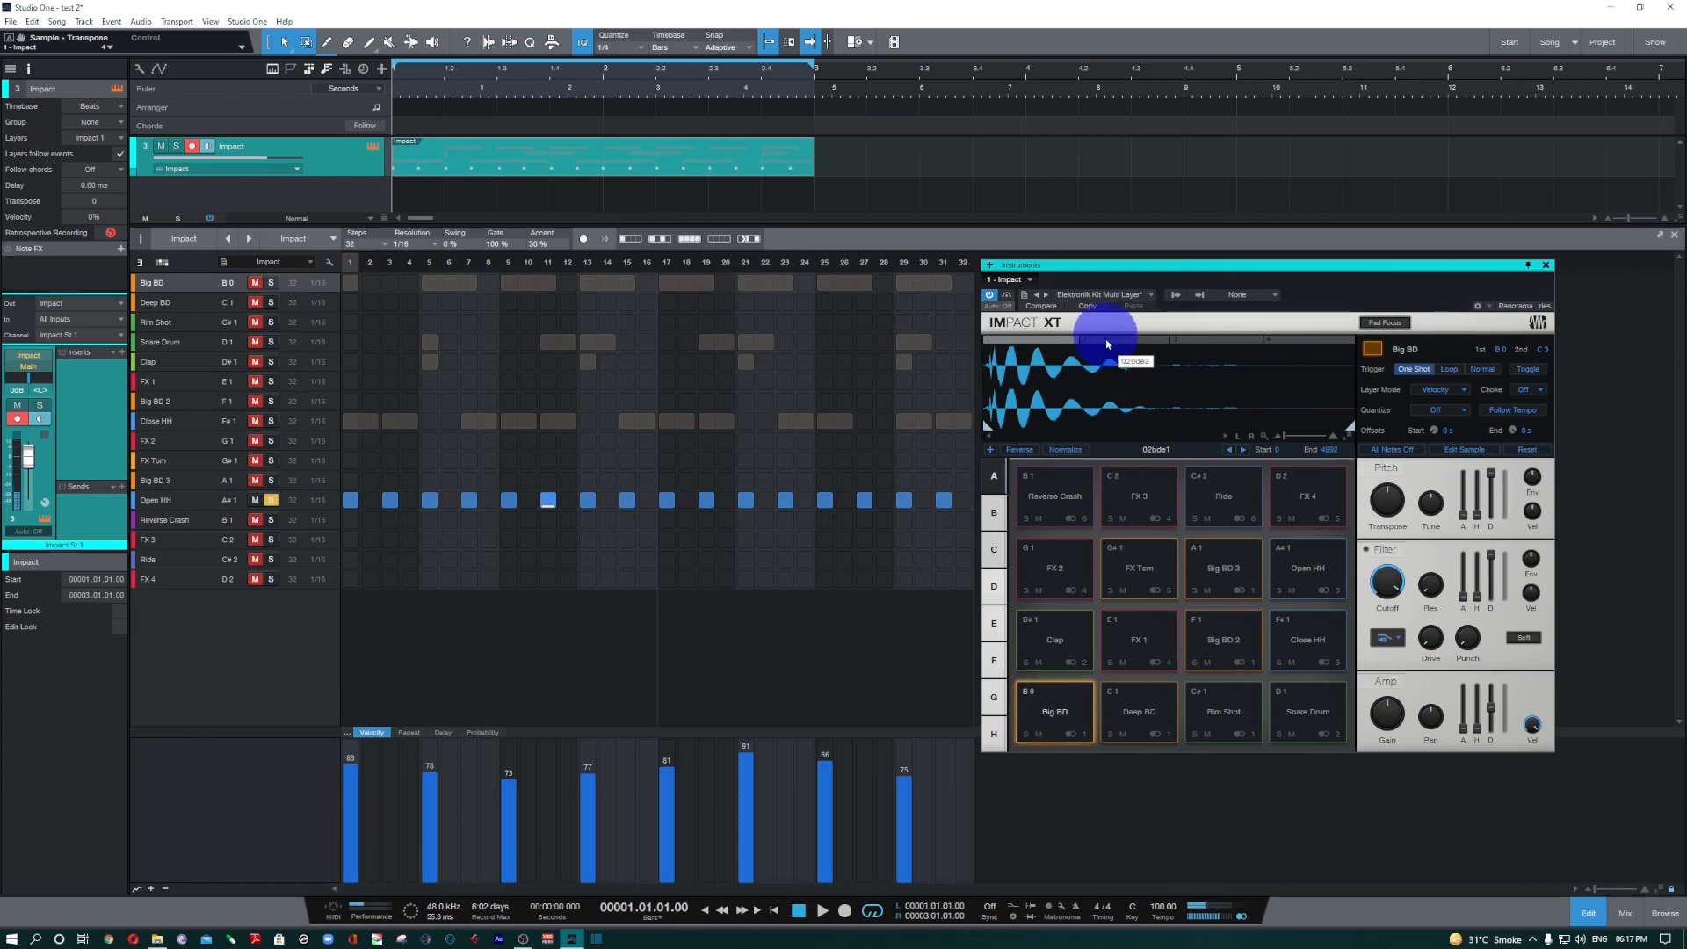
{"action": "left_click", "coordinate": [1105, 342]}
{"action": "left_click", "coordinate": [1065, 703]}
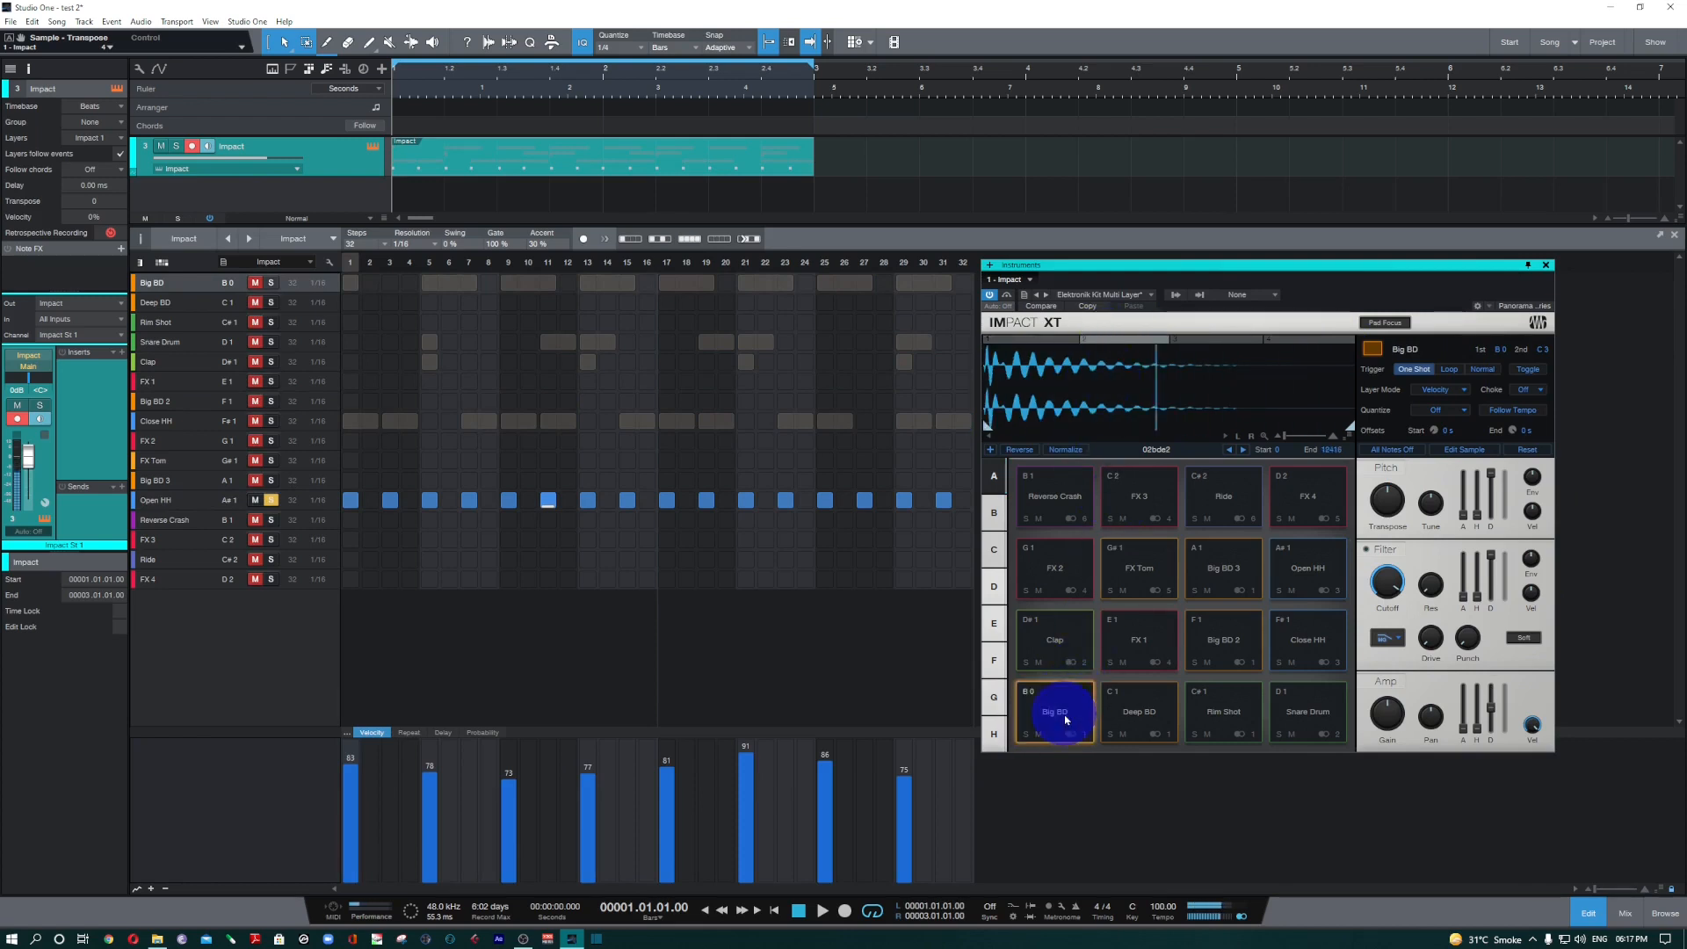
Audition the Big BD pad's third and fourth velocity layers, 02bde3 and 02bde4, and return to the third.
{"action": "left_click", "coordinate": [1207, 347]}
{"action": "left_click", "coordinate": [1054, 714]}
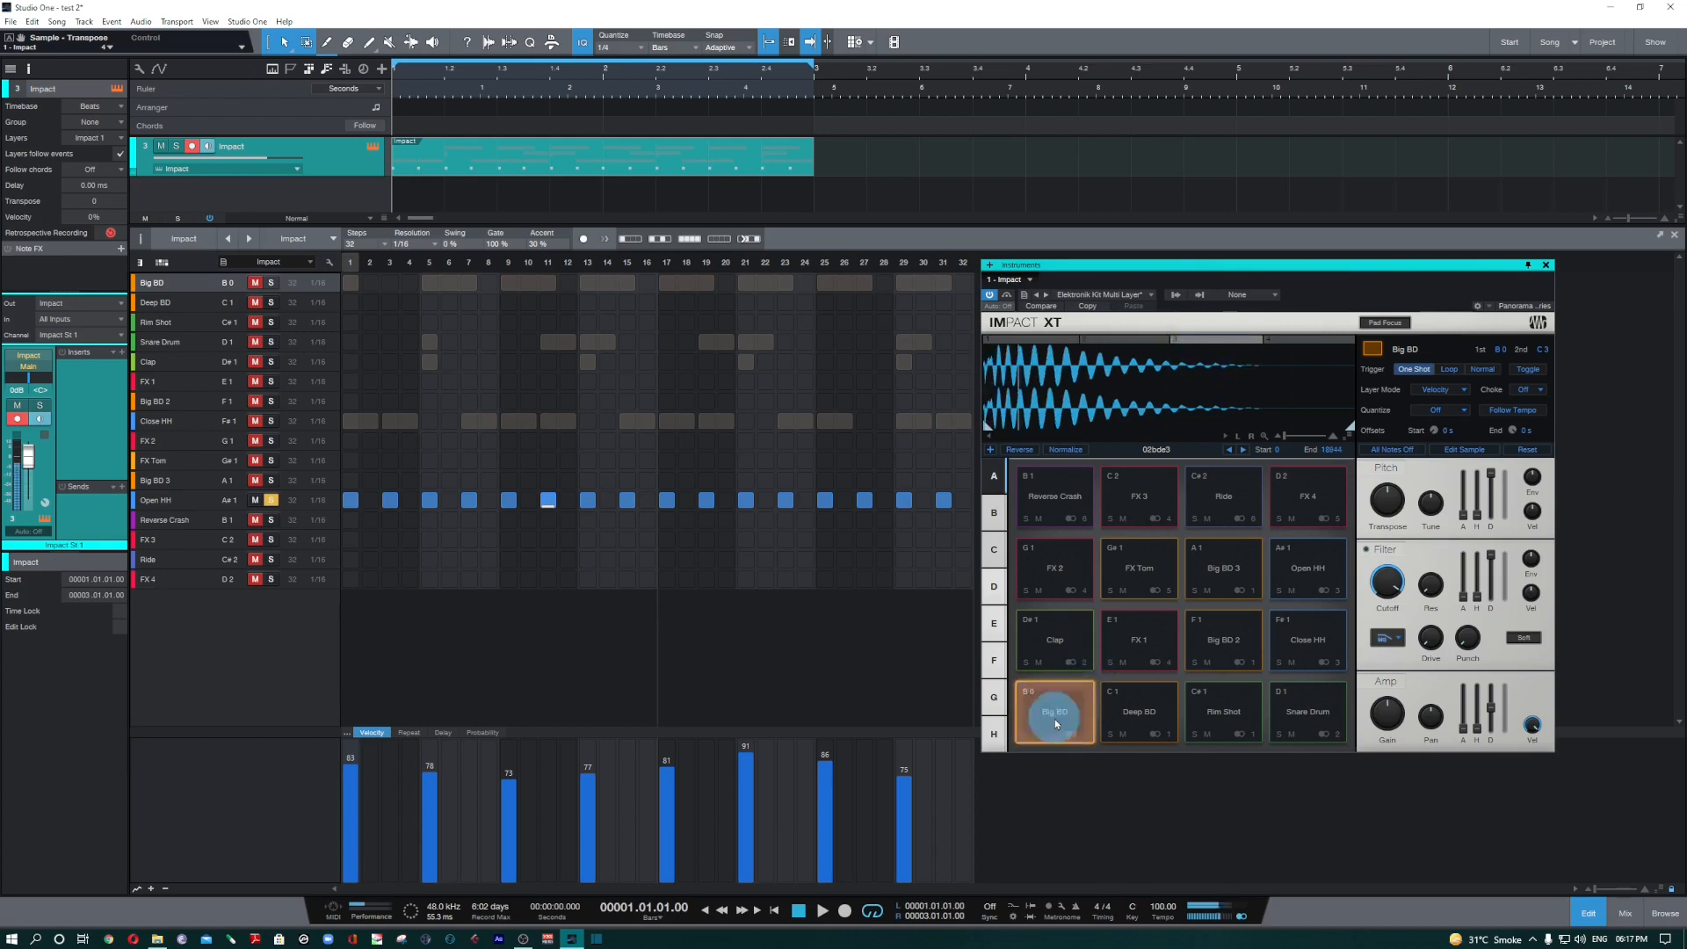
{"action": "left_click", "coordinate": [1122, 610]}
{"action": "left_click", "coordinate": [1292, 344]}
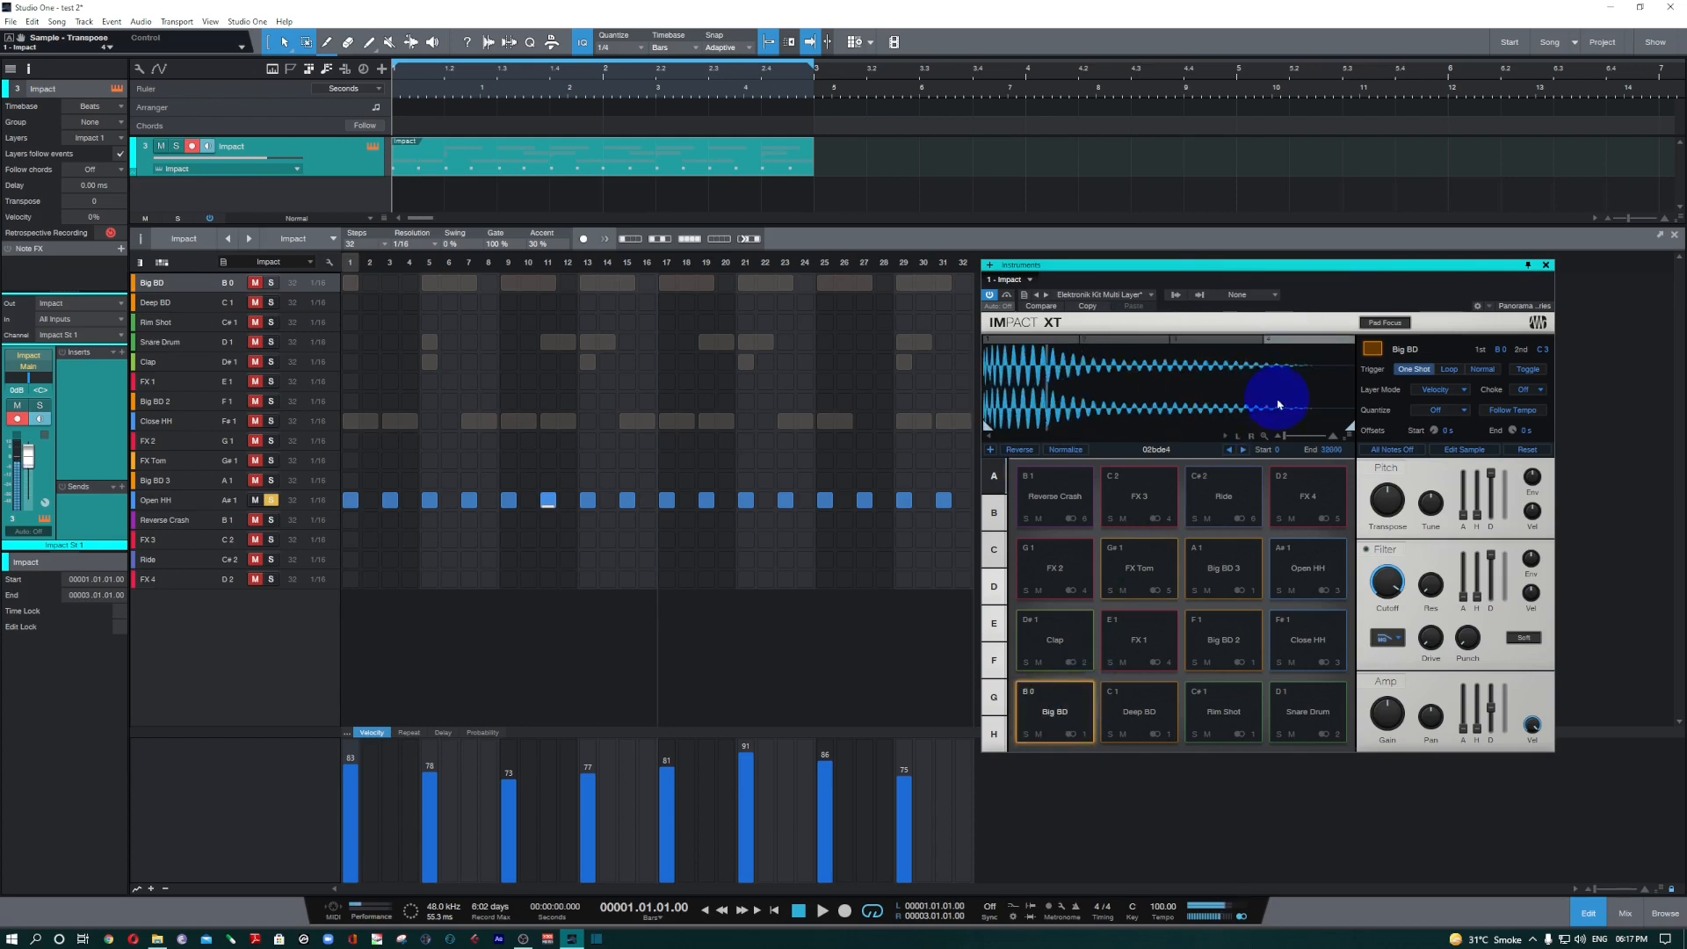
{"action": "left_click", "coordinate": [1059, 728]}
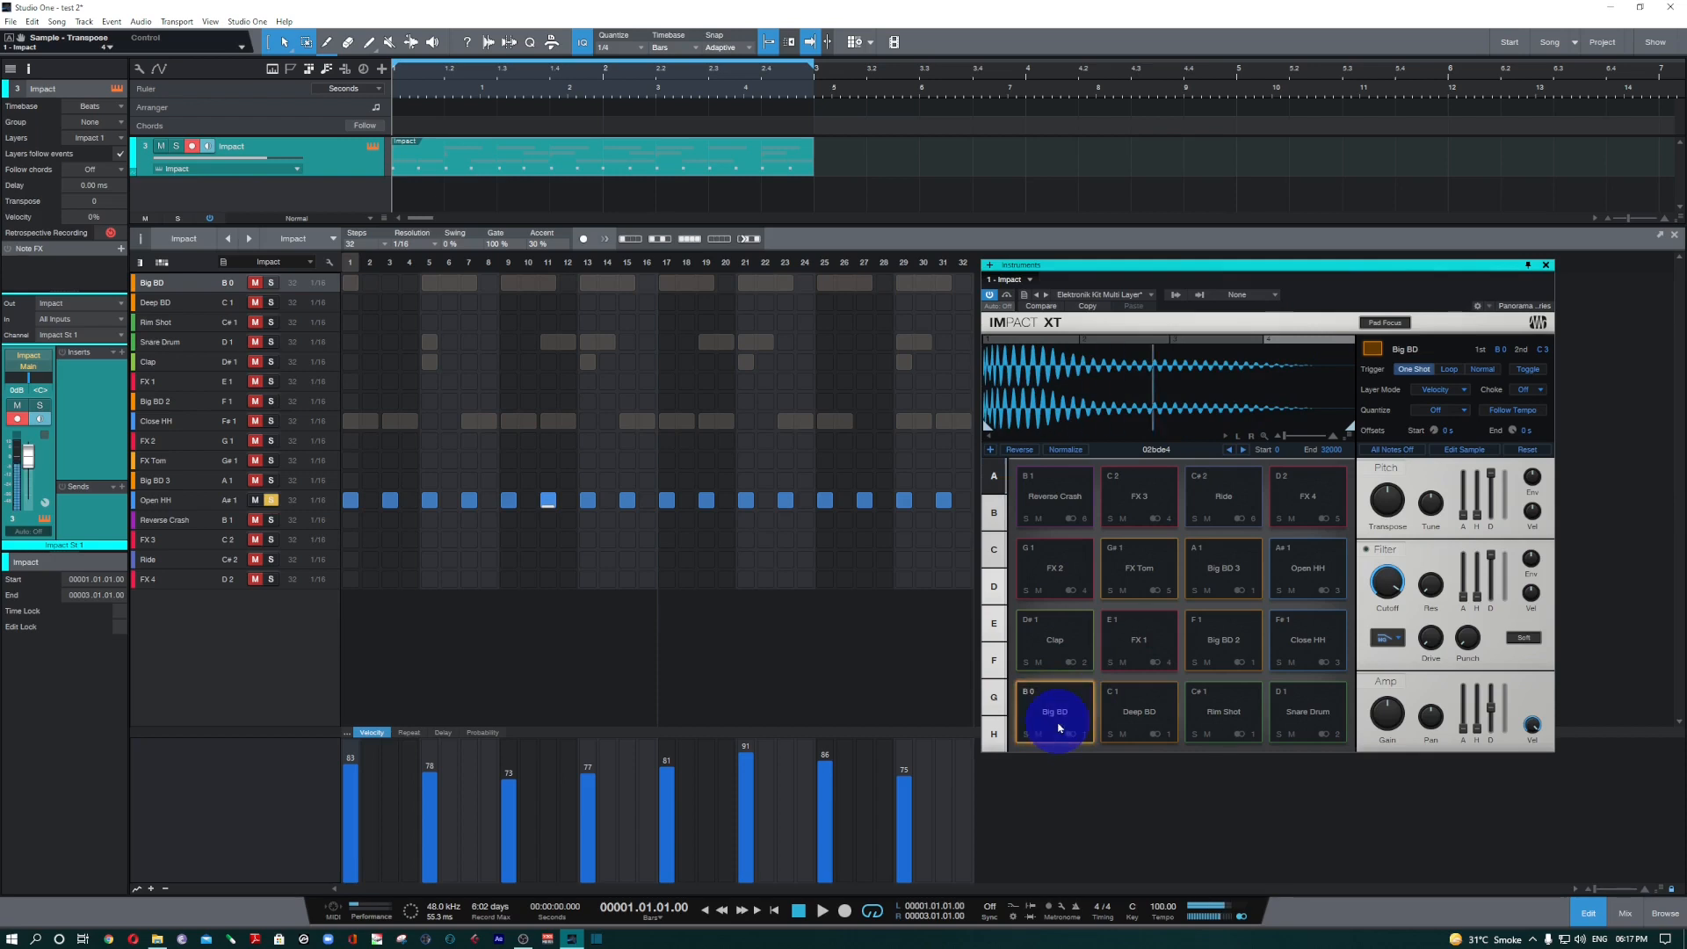
{"action": "left_click", "coordinate": [1206, 348]}
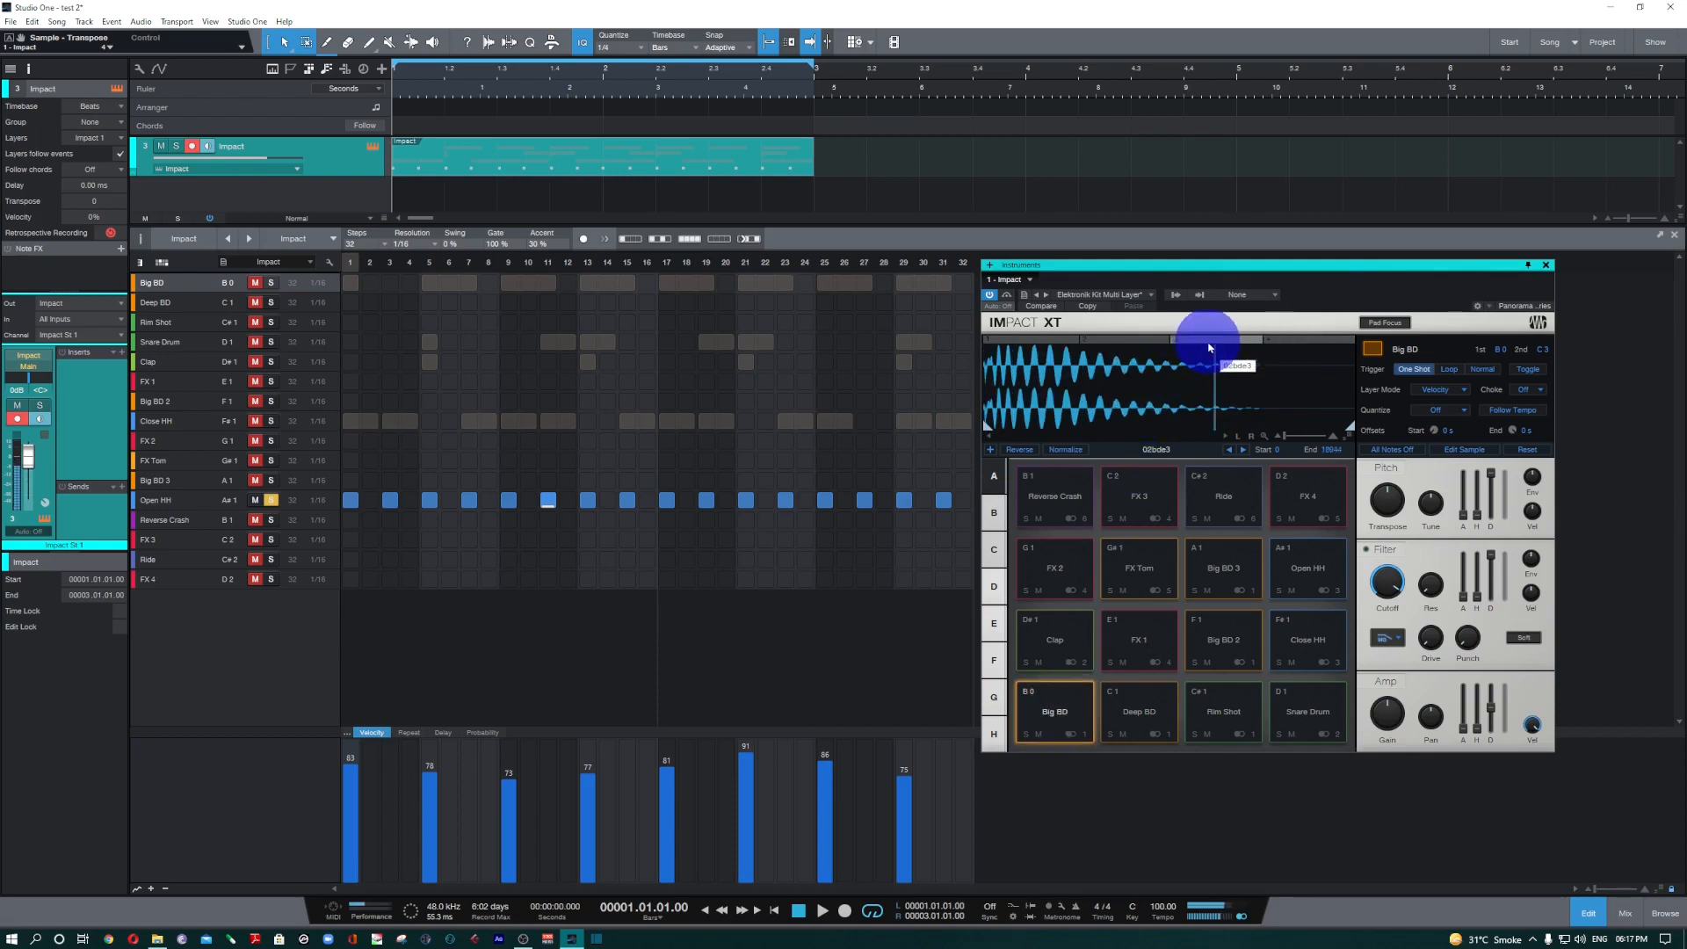
{"action": "left_click", "coordinate": [1060, 722]}
Unsolo the Open HH lane and audition Big BD from both its pattern lane and its pad.
{"action": "left_click", "coordinate": [270, 500]}
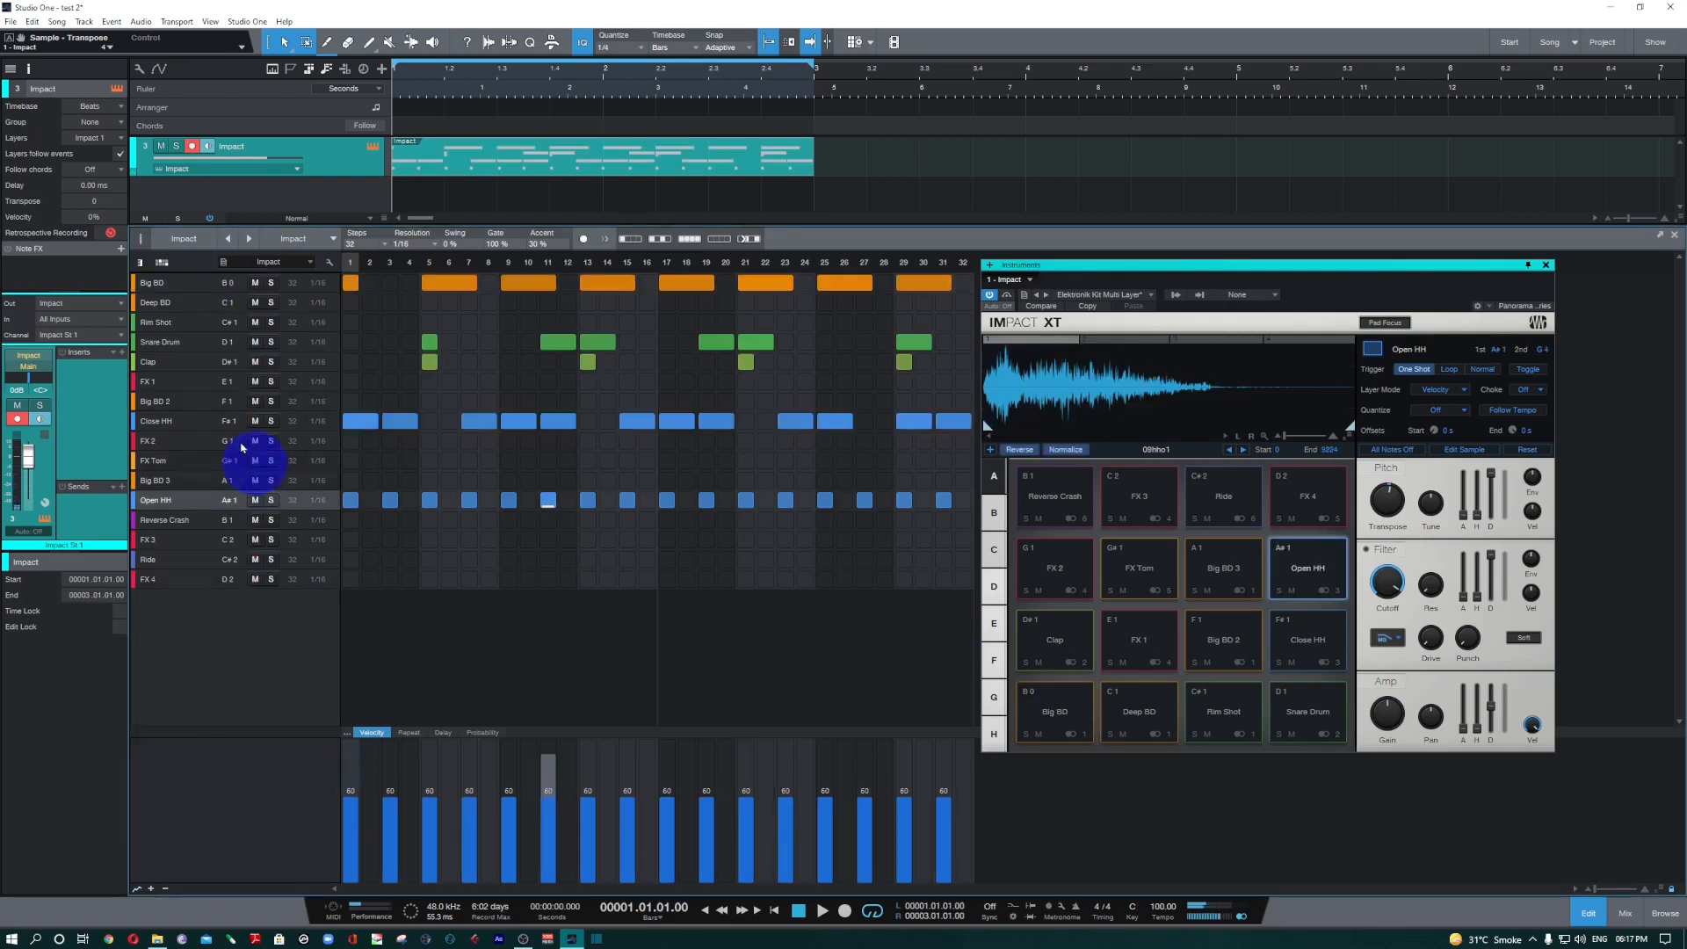
{"action": "left_click", "coordinate": [182, 287]}
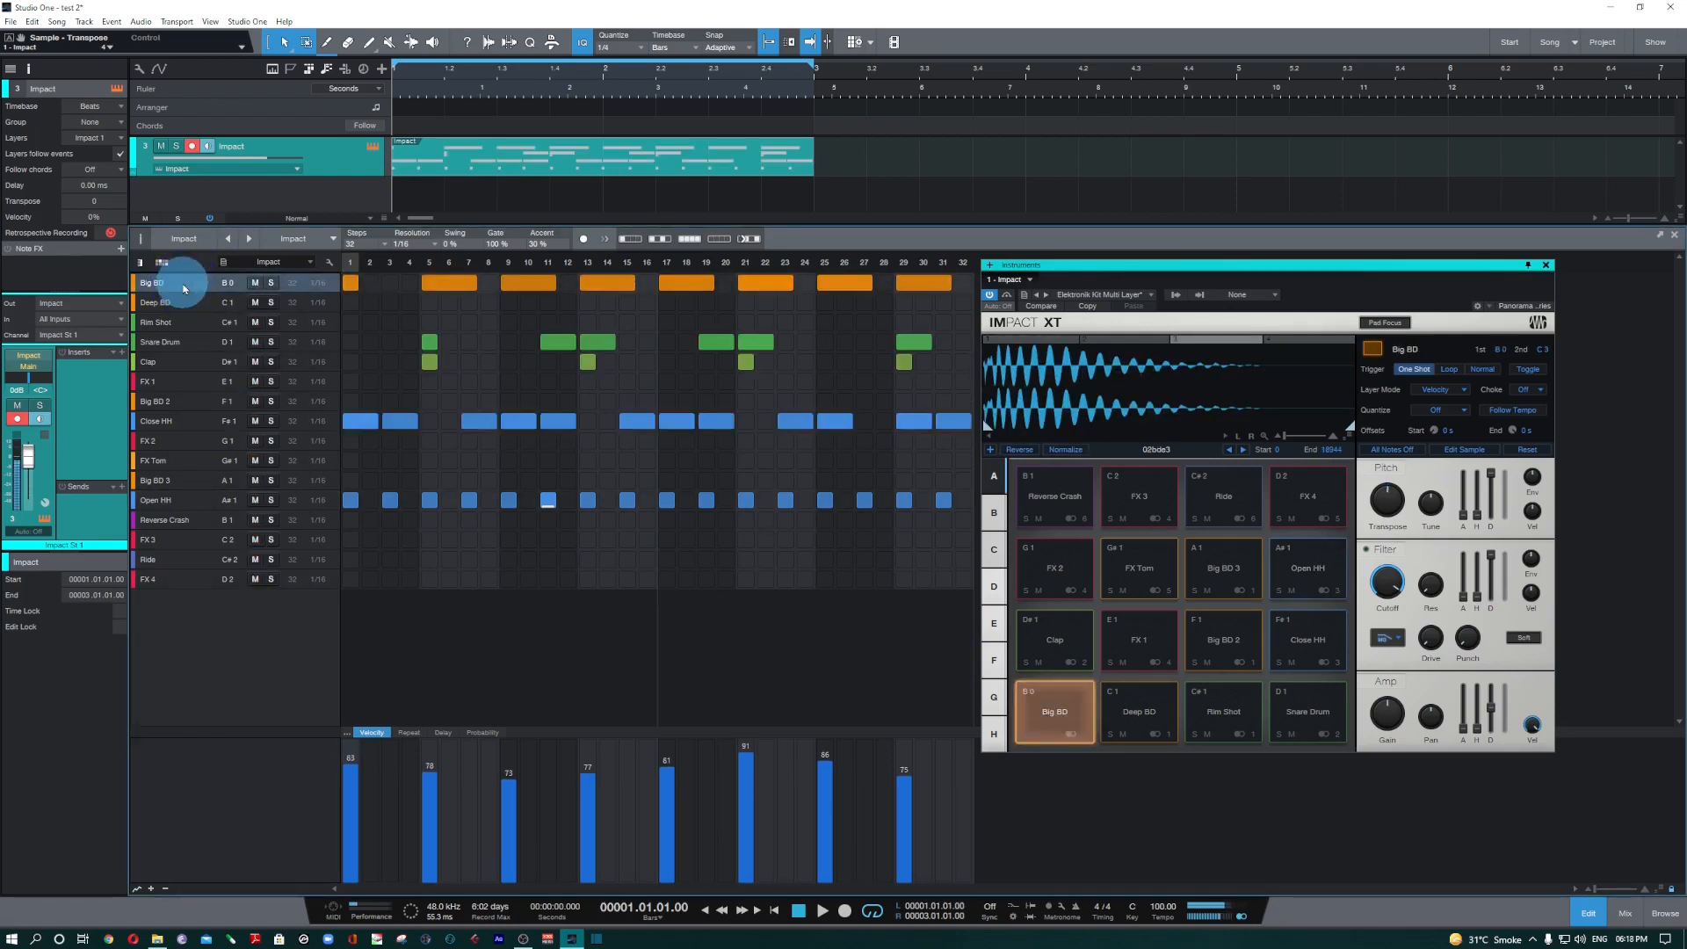
{"action": "left_click", "coordinate": [1060, 735]}
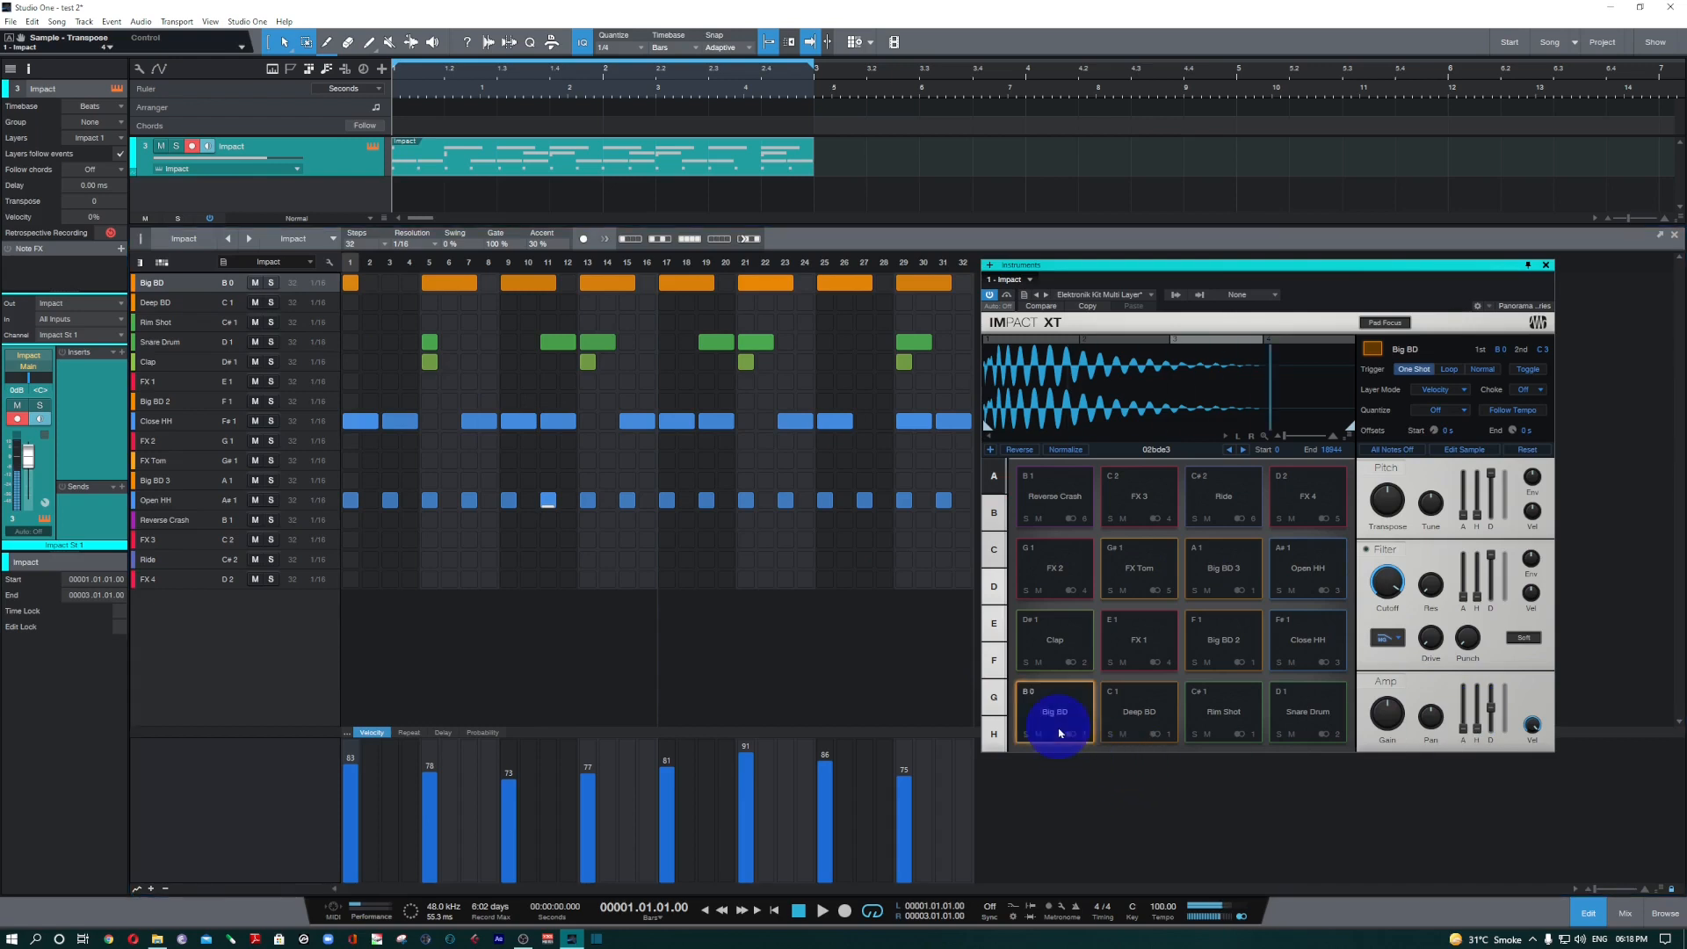
Audition the Deep BD pad with its first two velocity layers and show its third layer, 01bde3.
{"action": "left_click", "coordinate": [1167, 731]}
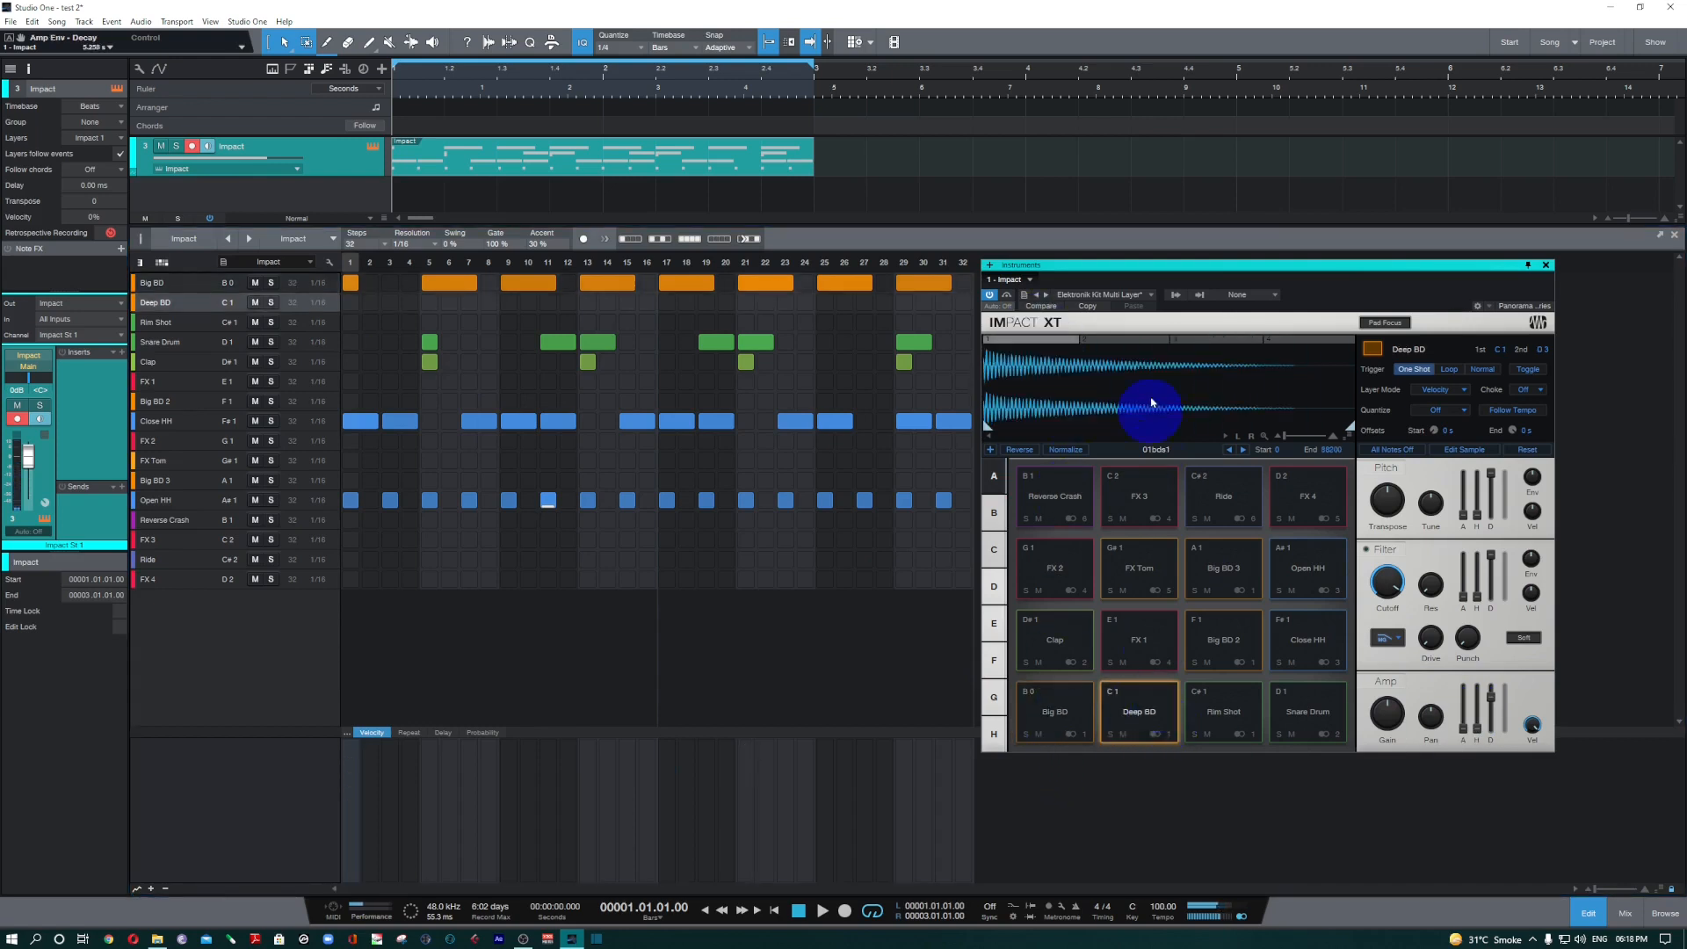
{"action": "left_click", "coordinate": [1142, 731]}
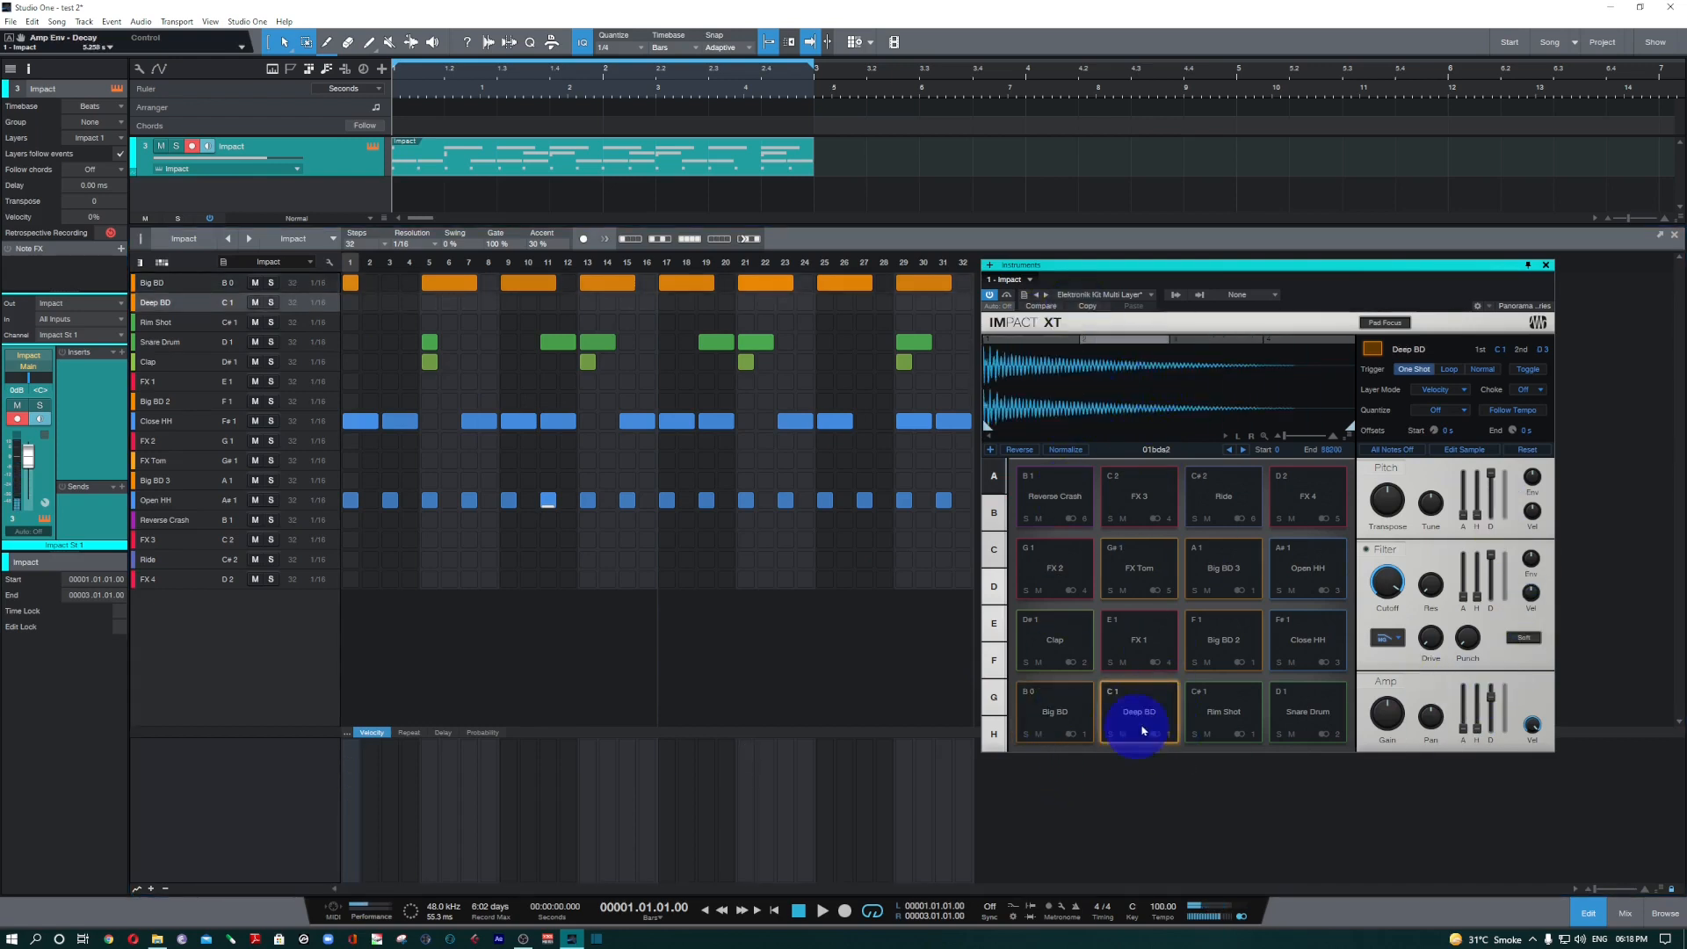
{"action": "left_click", "coordinate": [1142, 726]}
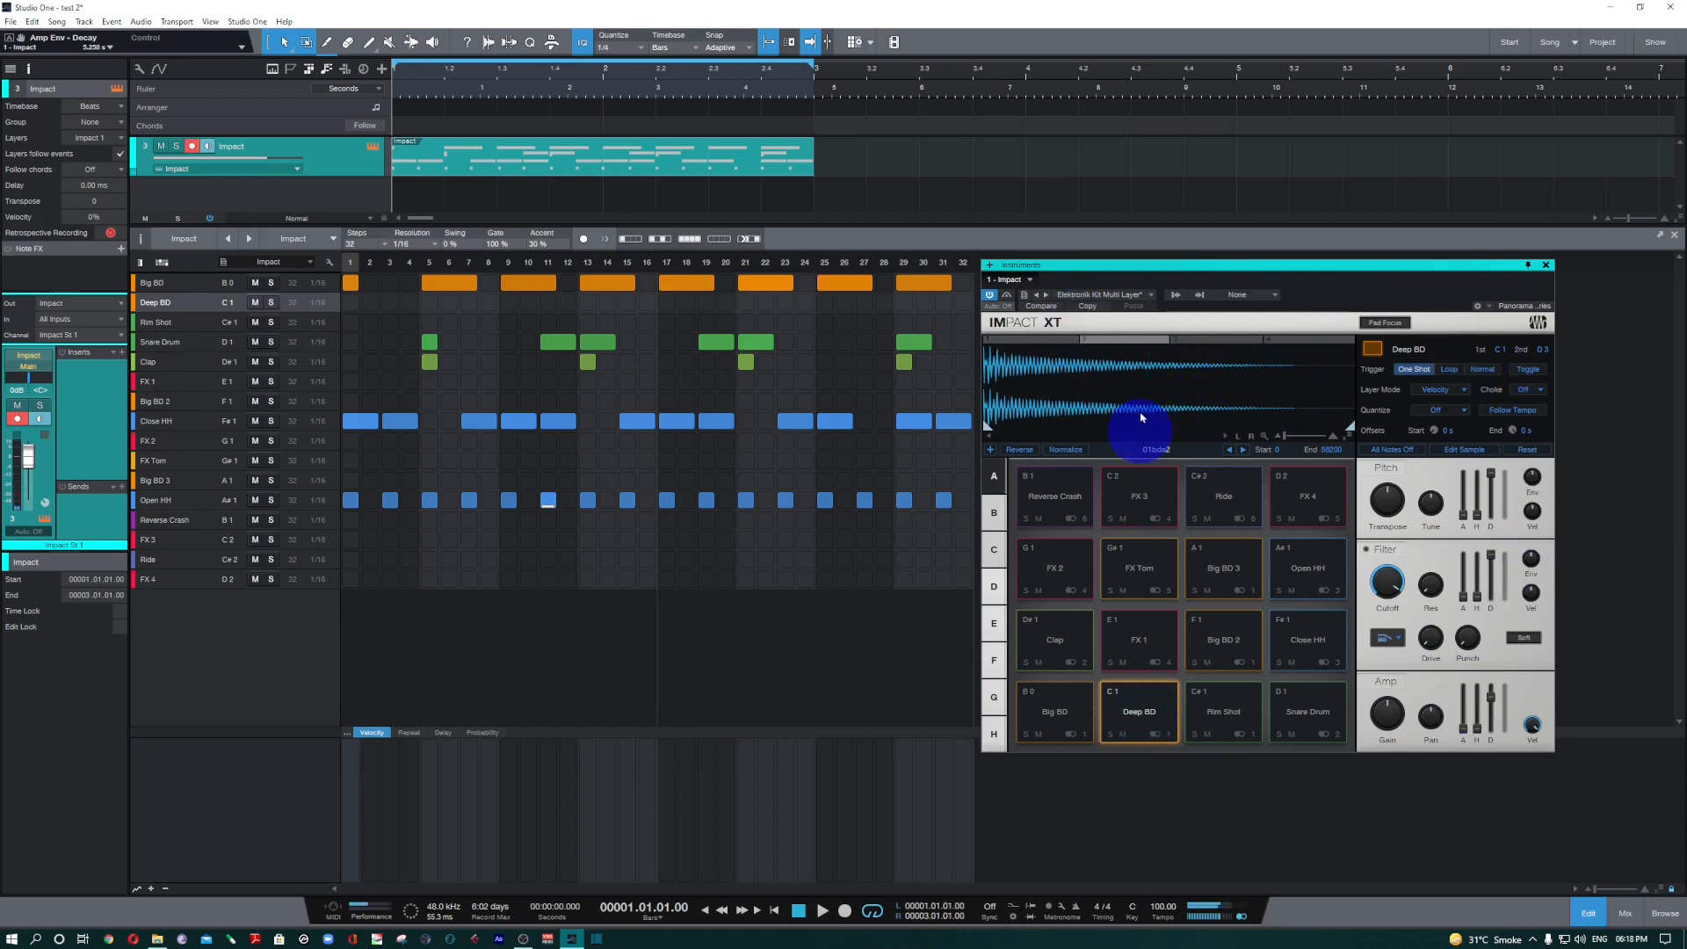
{"action": "left_click", "coordinate": [1199, 339]}
Trim the end of the Deep BD pad's third layer to about 21488 and audition the shortened sample several times.
{"action": "left_click_drag", "start_coordinate": [1284, 433], "coordinate": [1066, 455]}
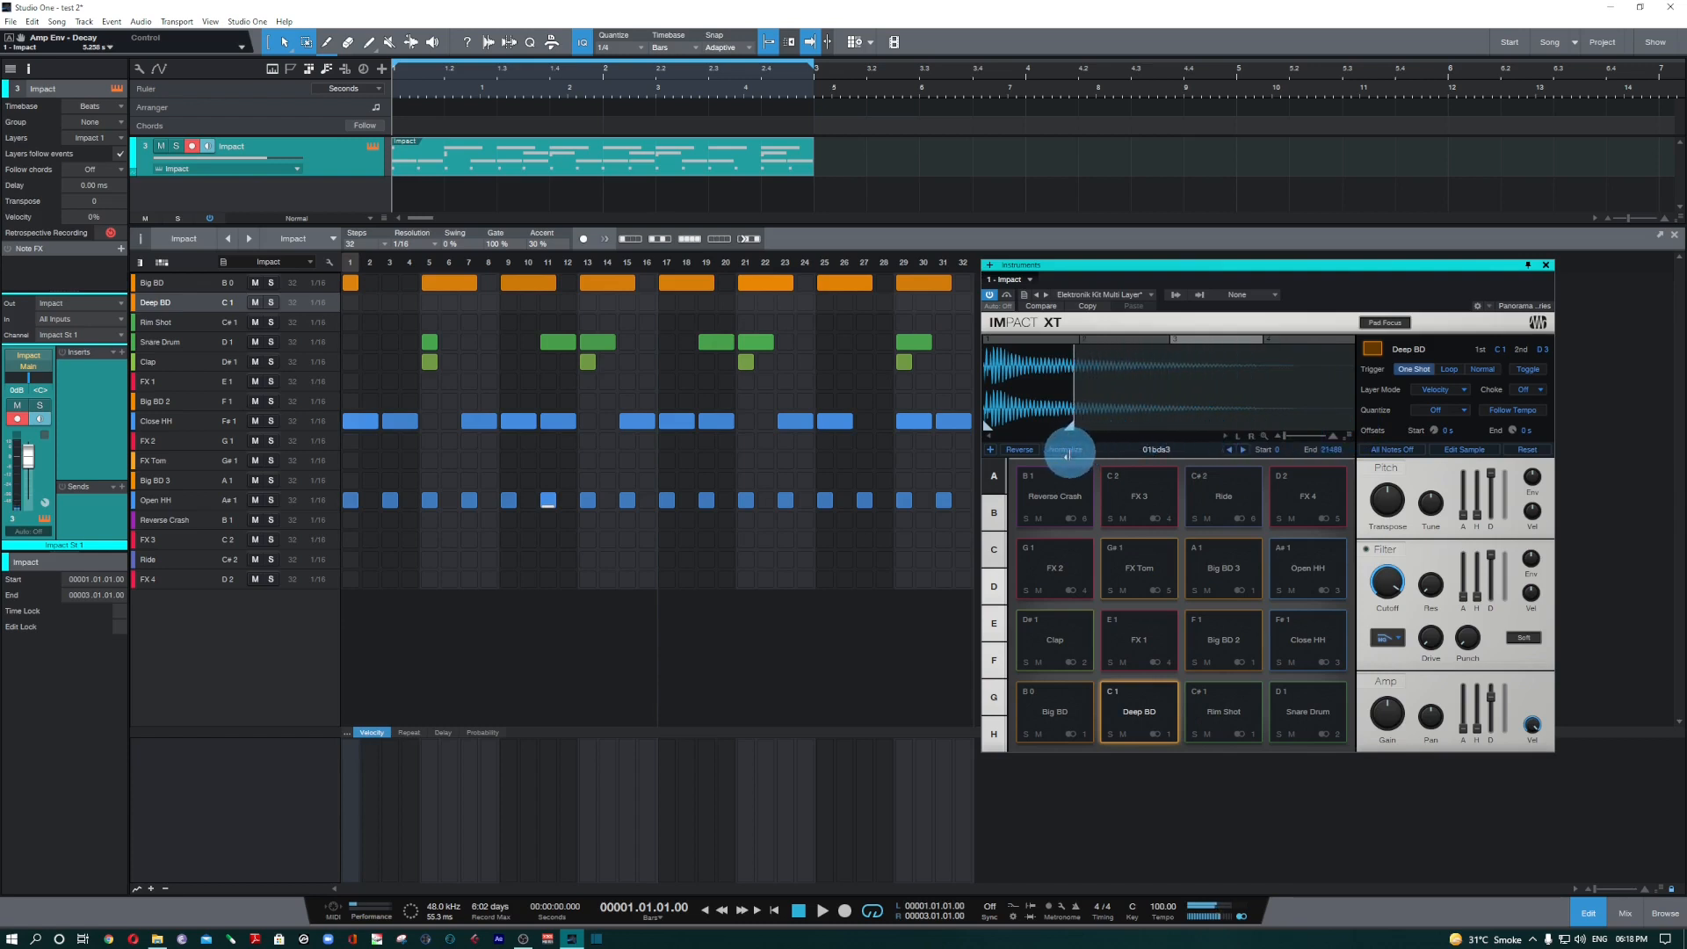
{"action": "left_click", "coordinate": [1153, 736]}
{"action": "left_click", "coordinate": [1126, 722]}
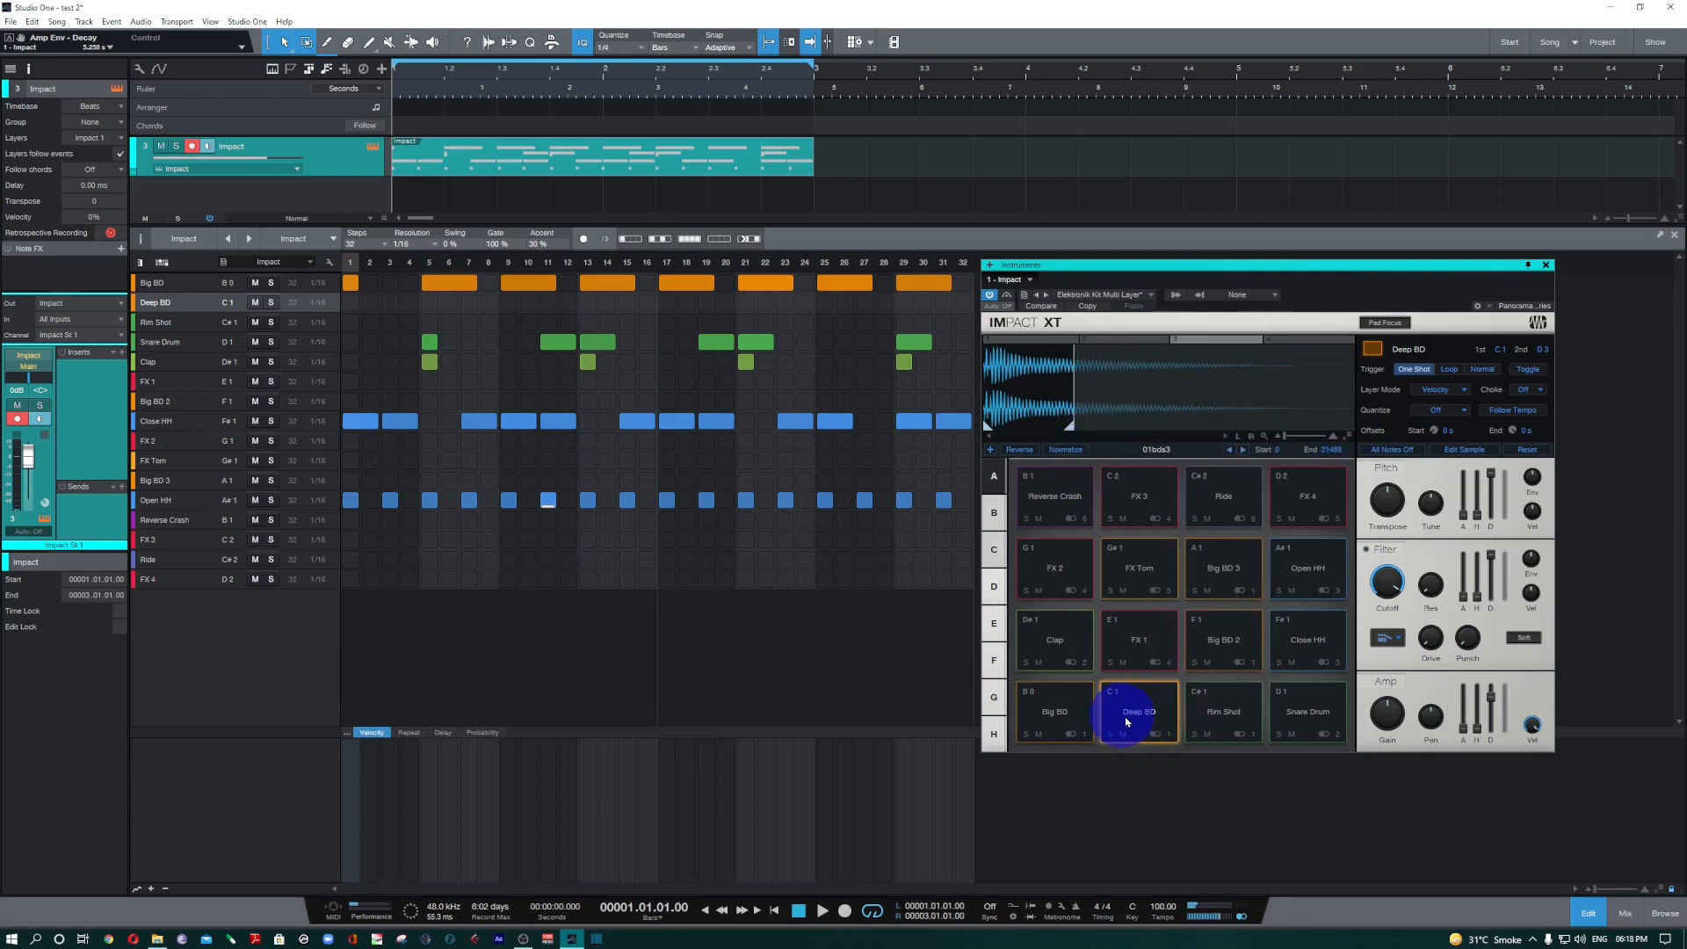
{"action": "left_click", "coordinate": [1142, 722]}
{"action": "left_click", "coordinate": [1142, 723]}
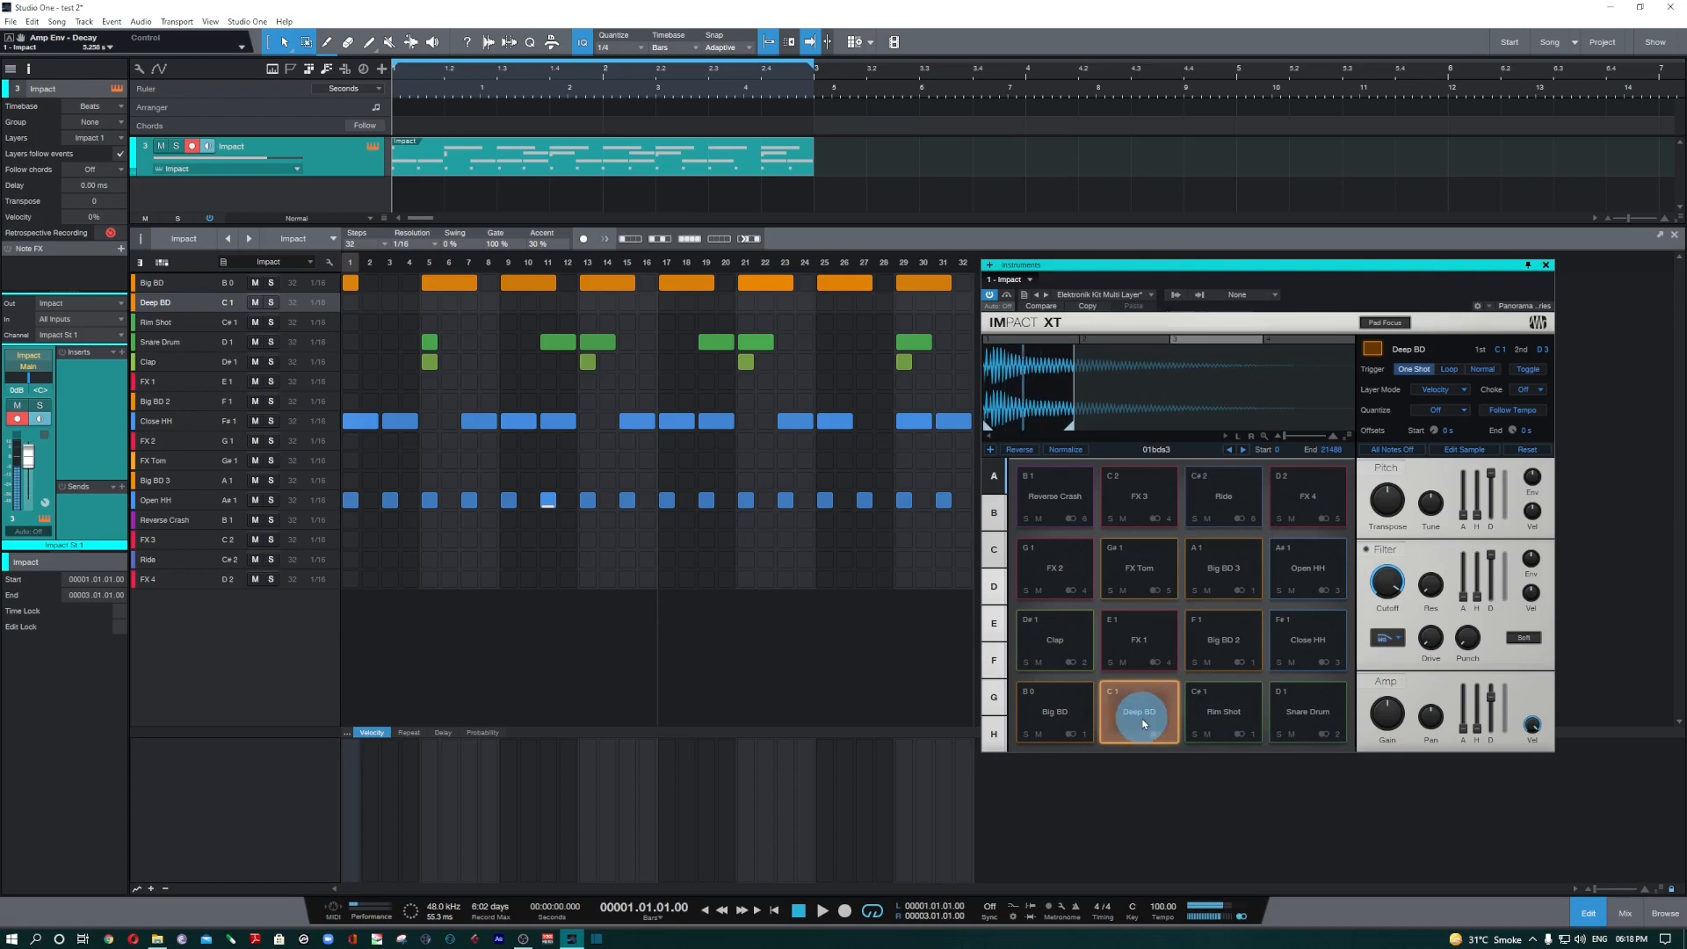
{"action": "left_click", "coordinate": [1142, 724]}
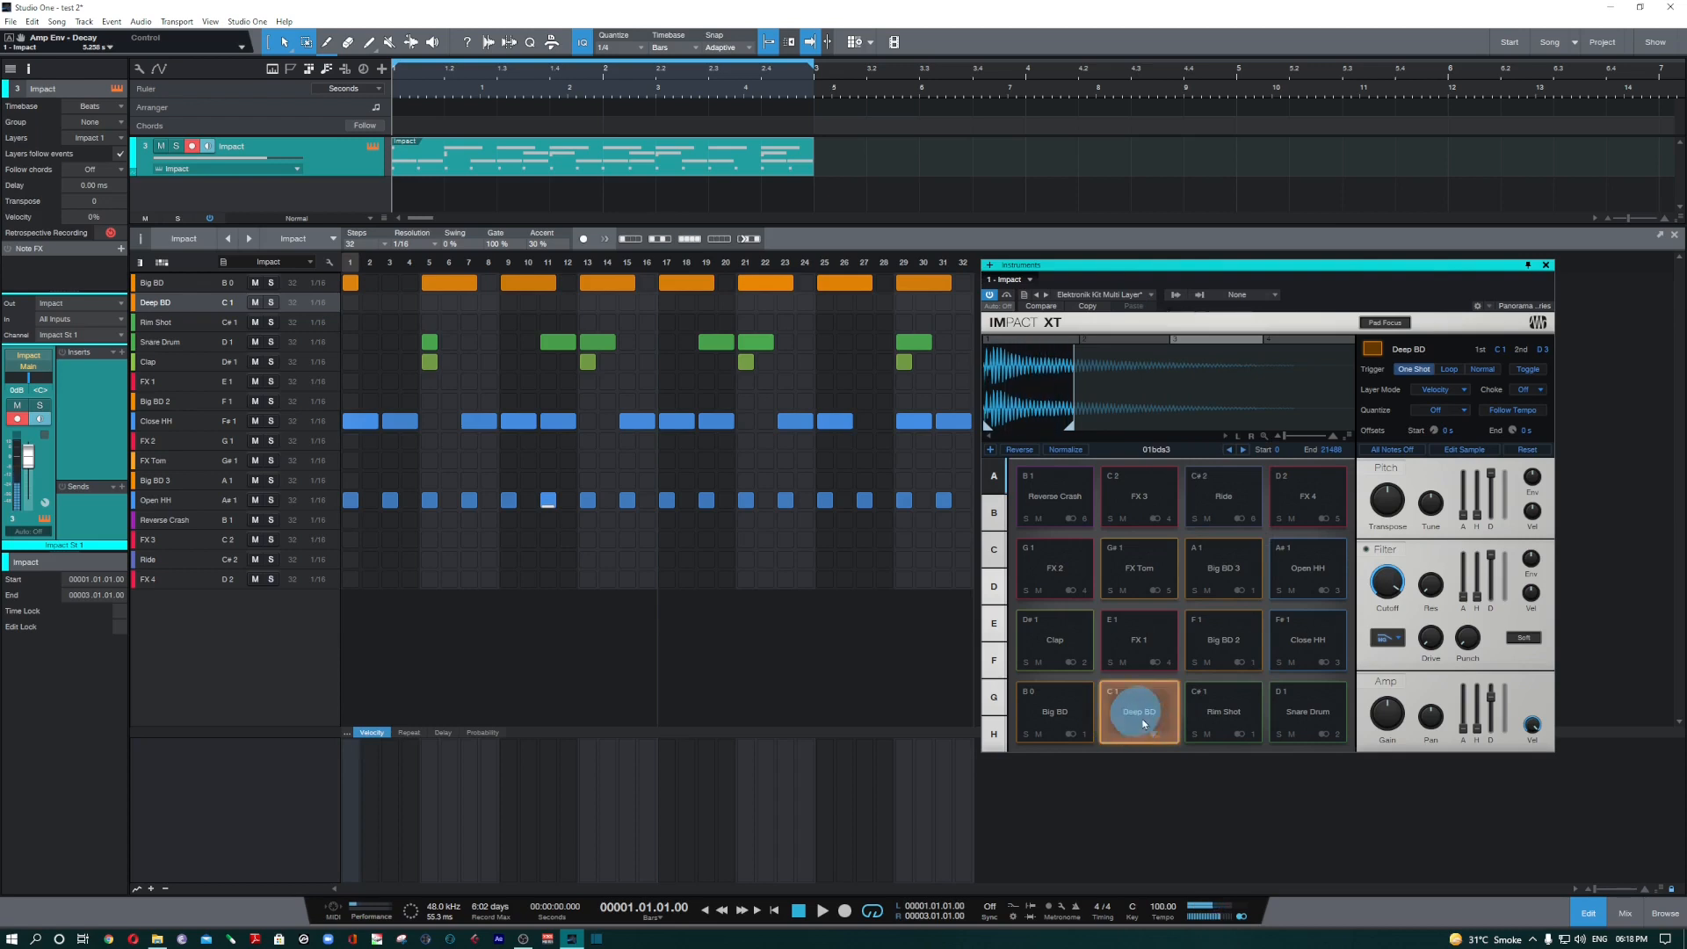
Set the Deep BD pad's amp envelope hold to about 300 ms and its decay to about 430 ms, auditioning the changes.
{"action": "left_click_drag", "start_coordinate": [1491, 708], "coordinate": [1497, 700]}
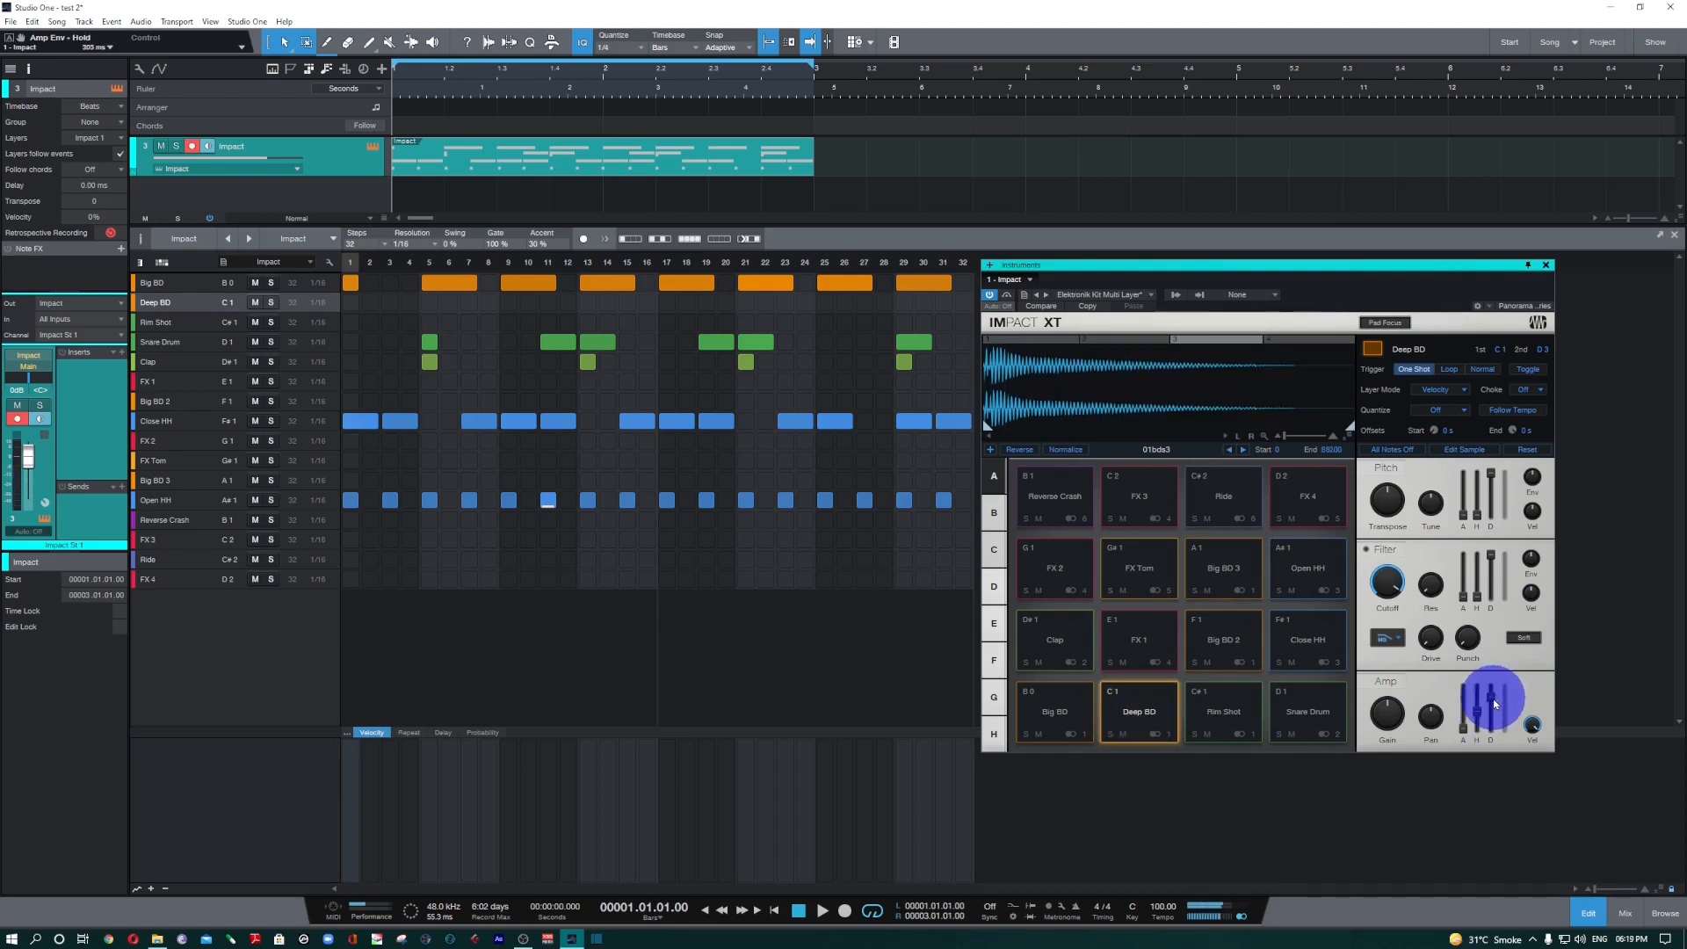
{"action": "left_click", "coordinate": [1141, 726]}
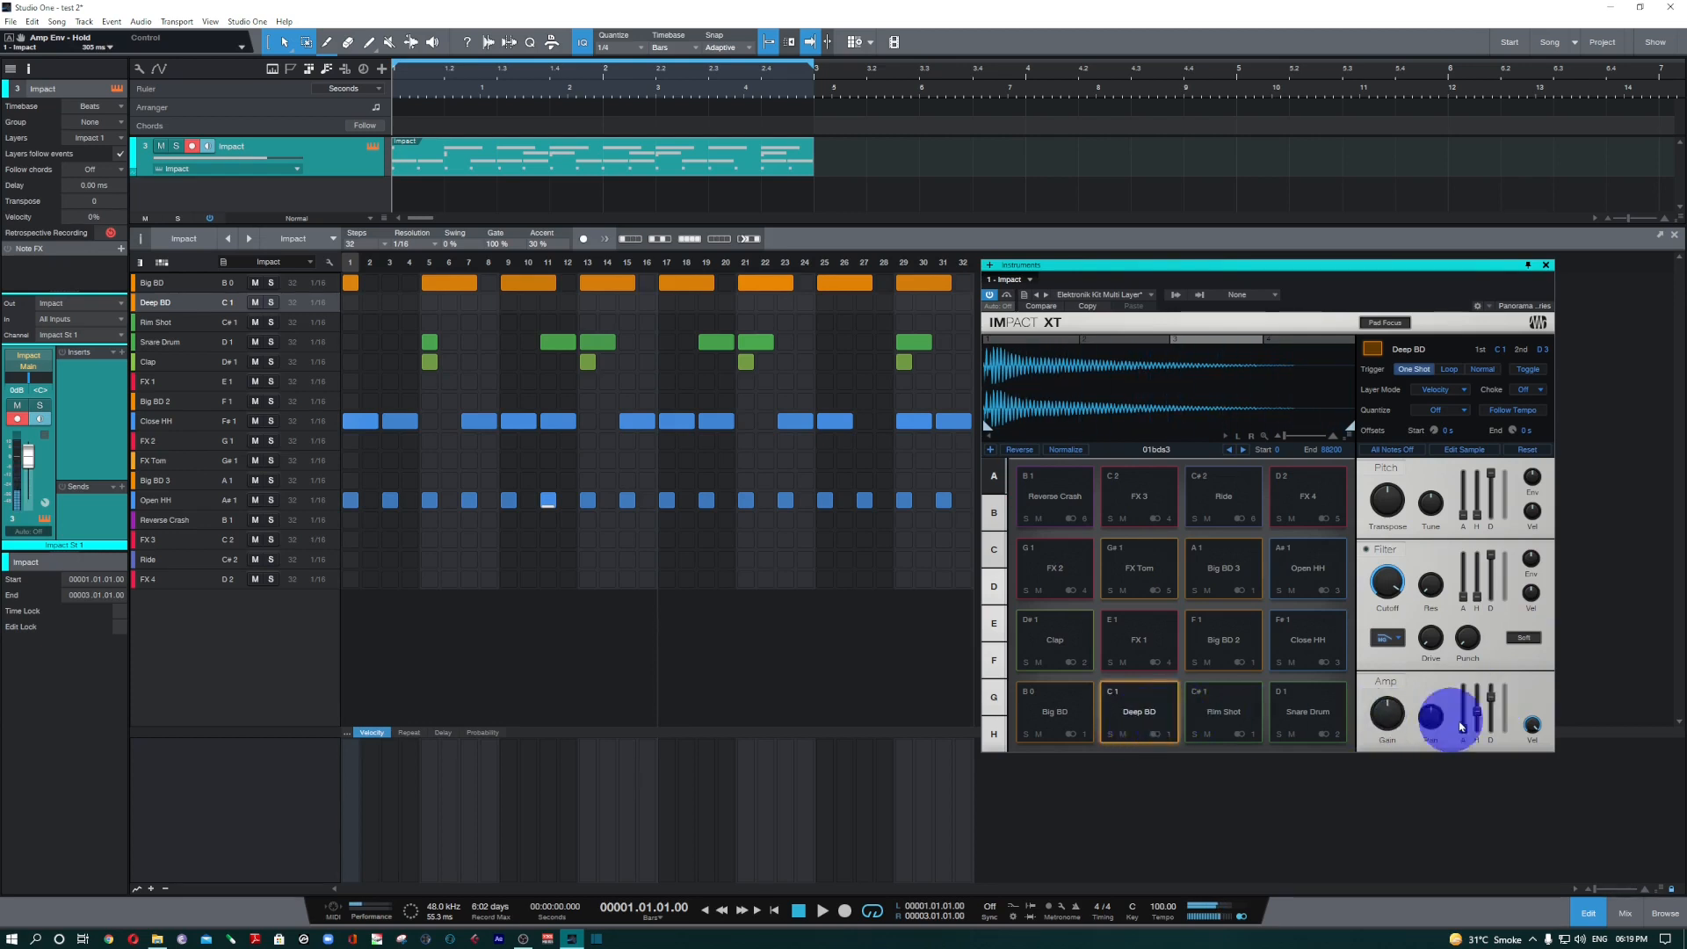
{"action": "left_click_drag", "start_coordinate": [1491, 703], "coordinate": [1487, 738]}
{"action": "left_click", "coordinate": [1134, 714]}
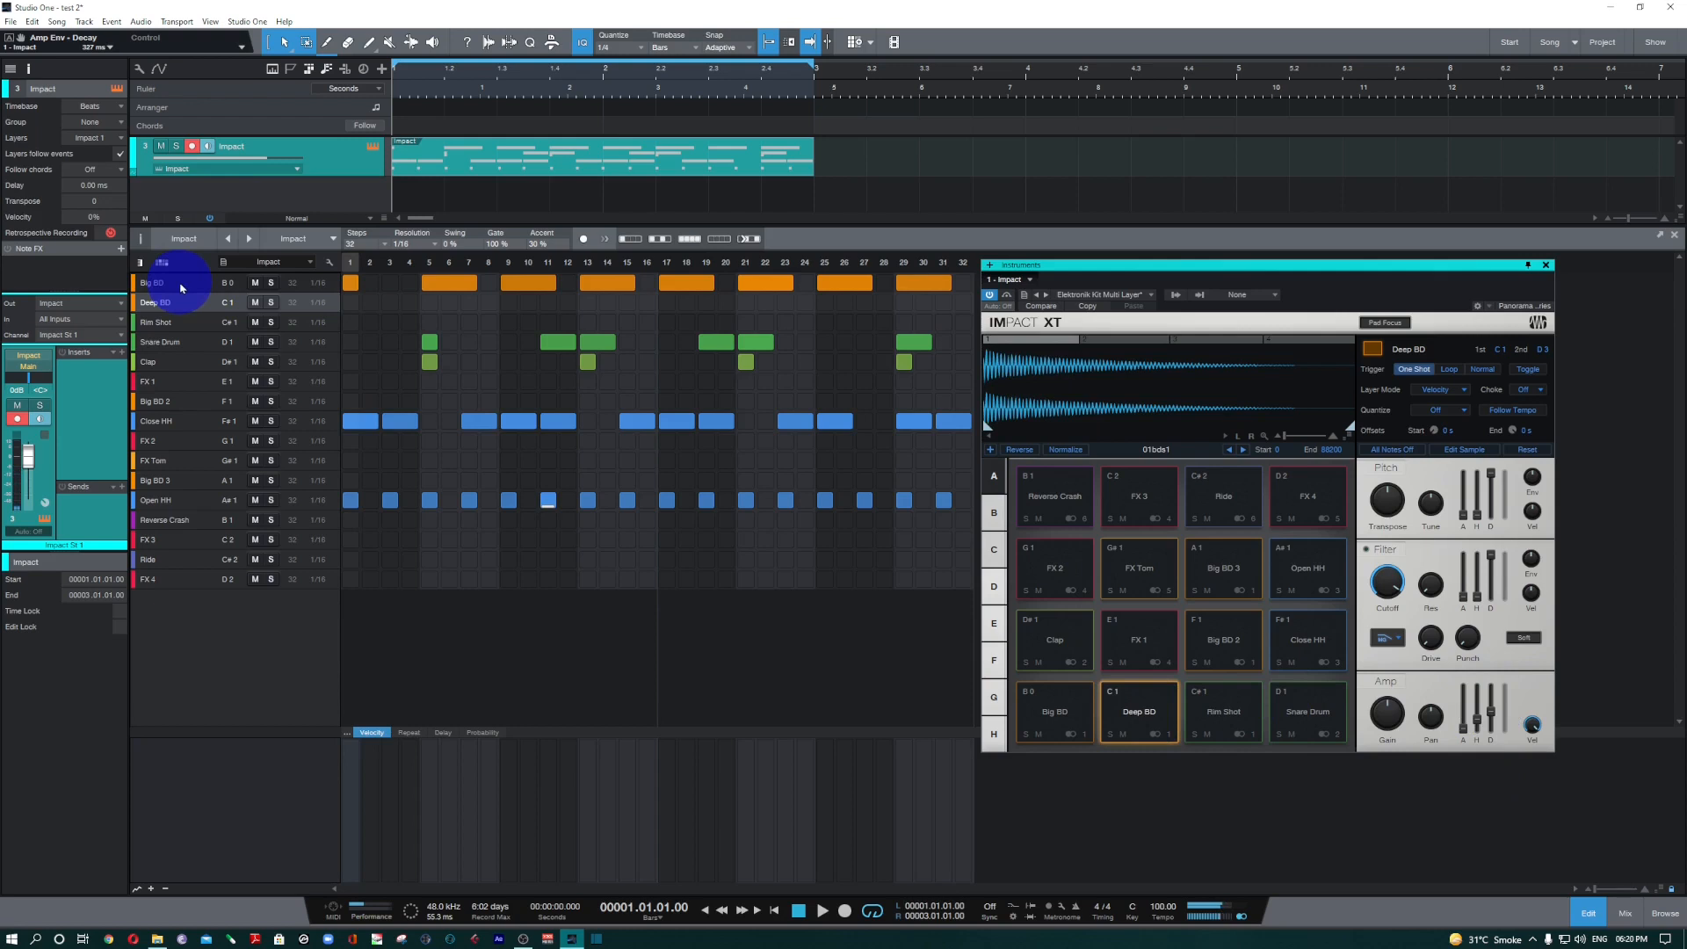
Audition the Big BD lane and move the Impact XT window lower, overlapping the end of the pattern grid.
{"action": "left_click", "coordinate": [181, 285]}
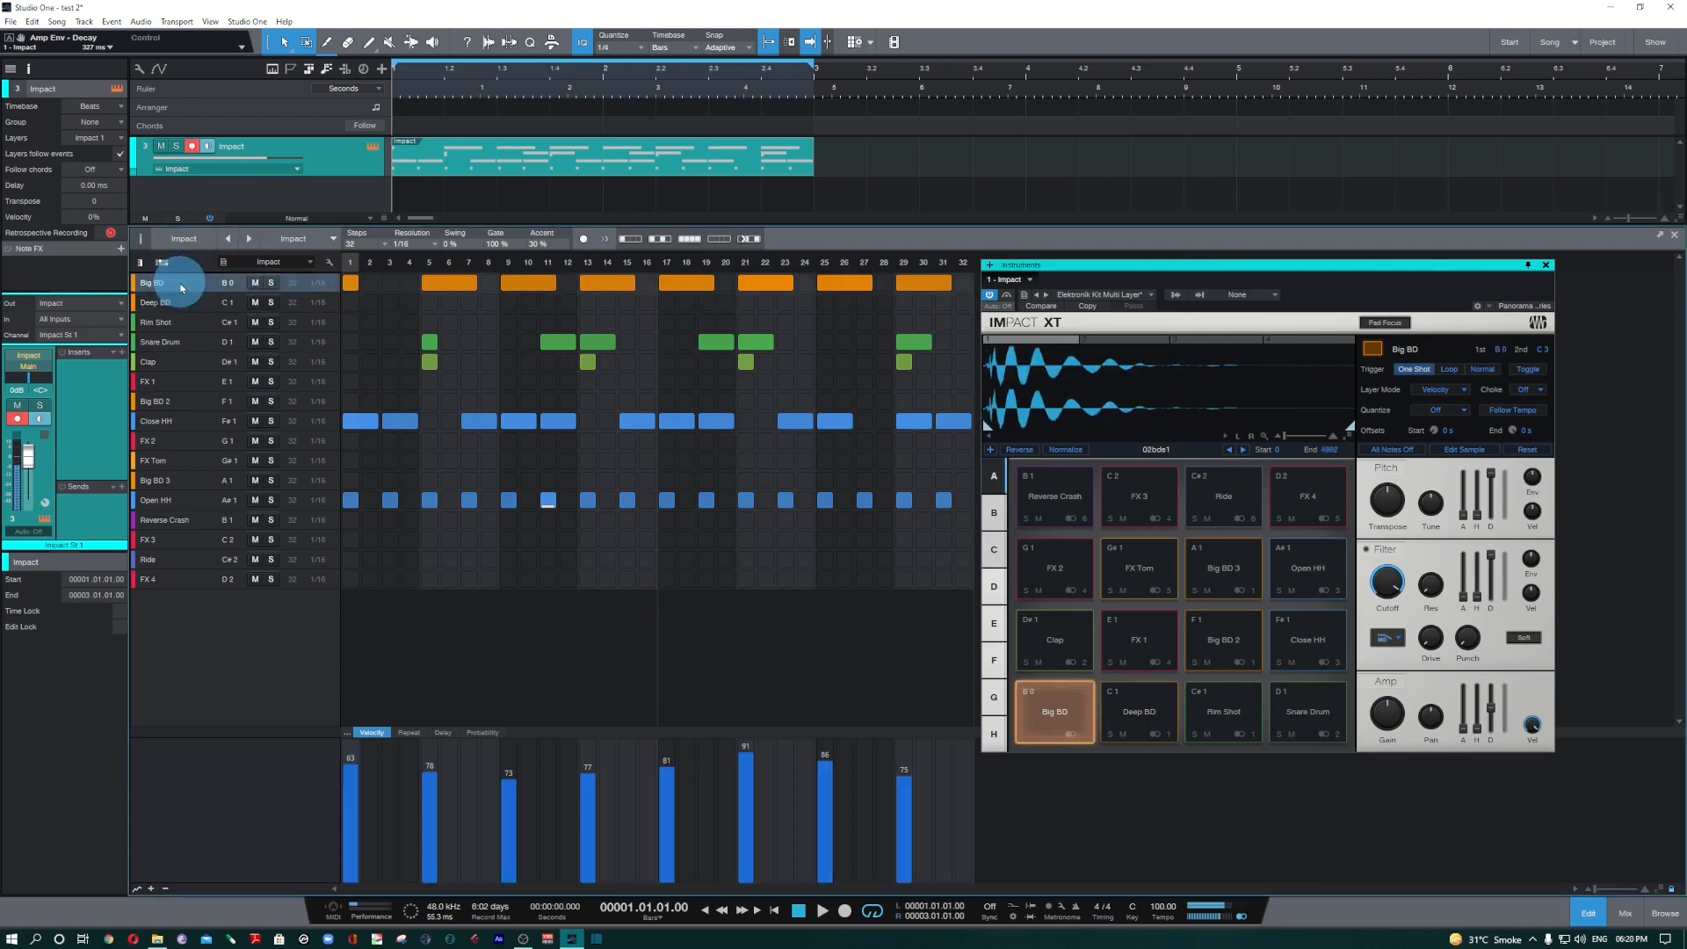
{"action": "left_click", "coordinate": [181, 286]}
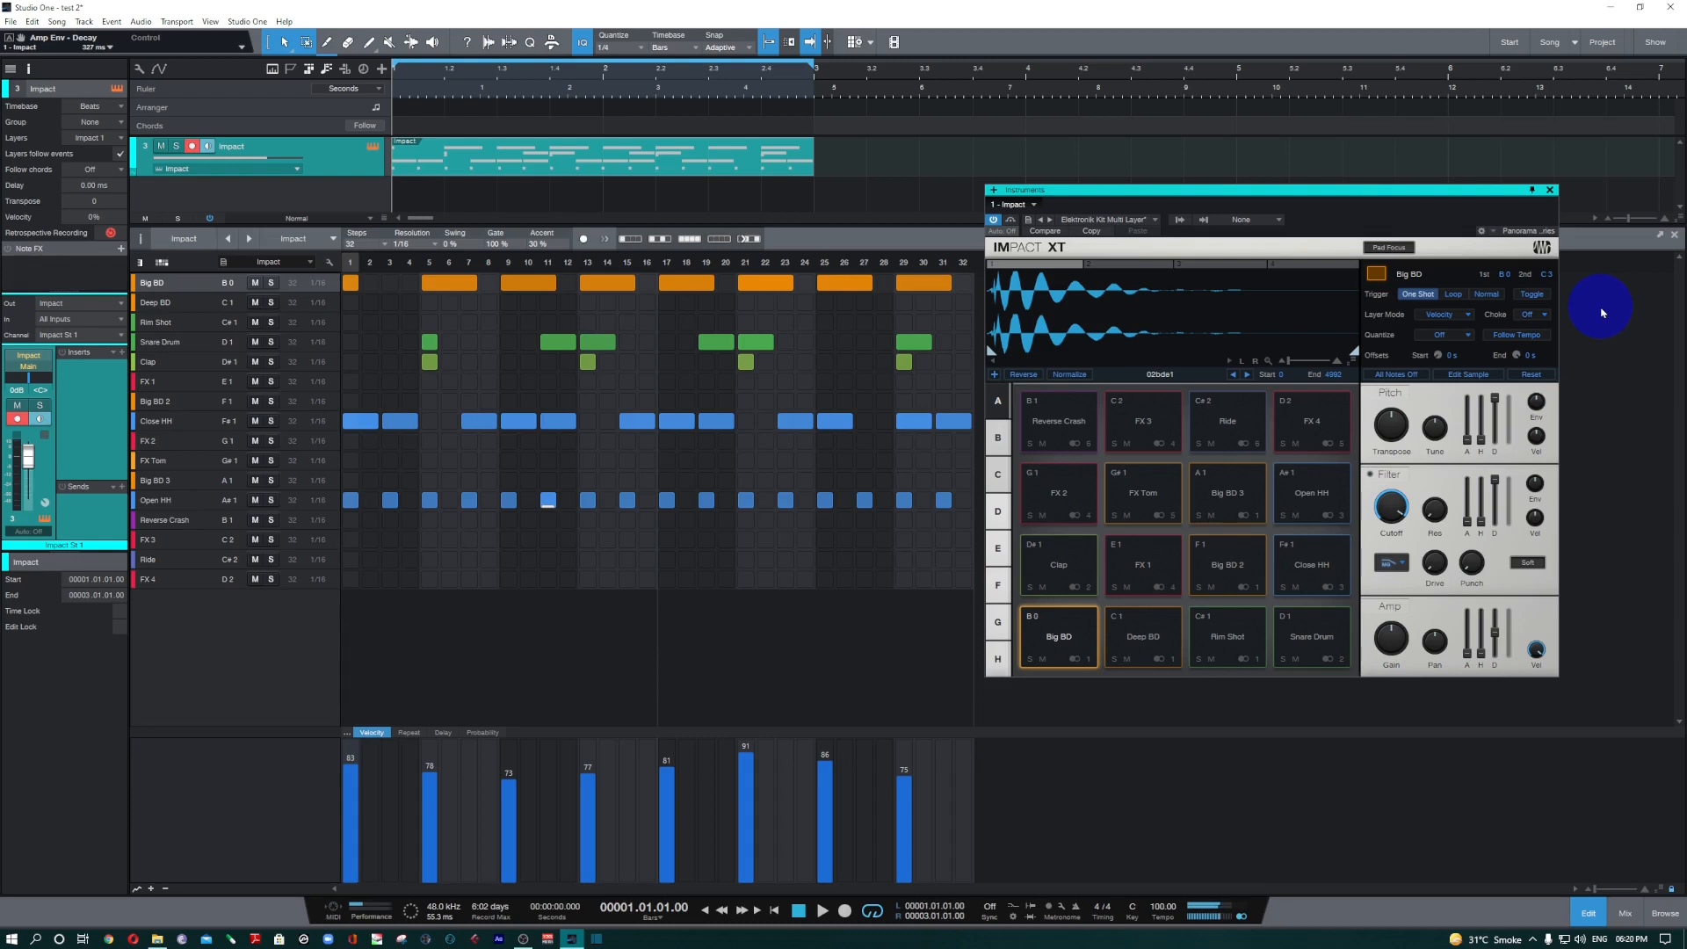
{"action": "left_click_drag", "start_coordinate": [1412, 190], "coordinate": [1381, 272]}
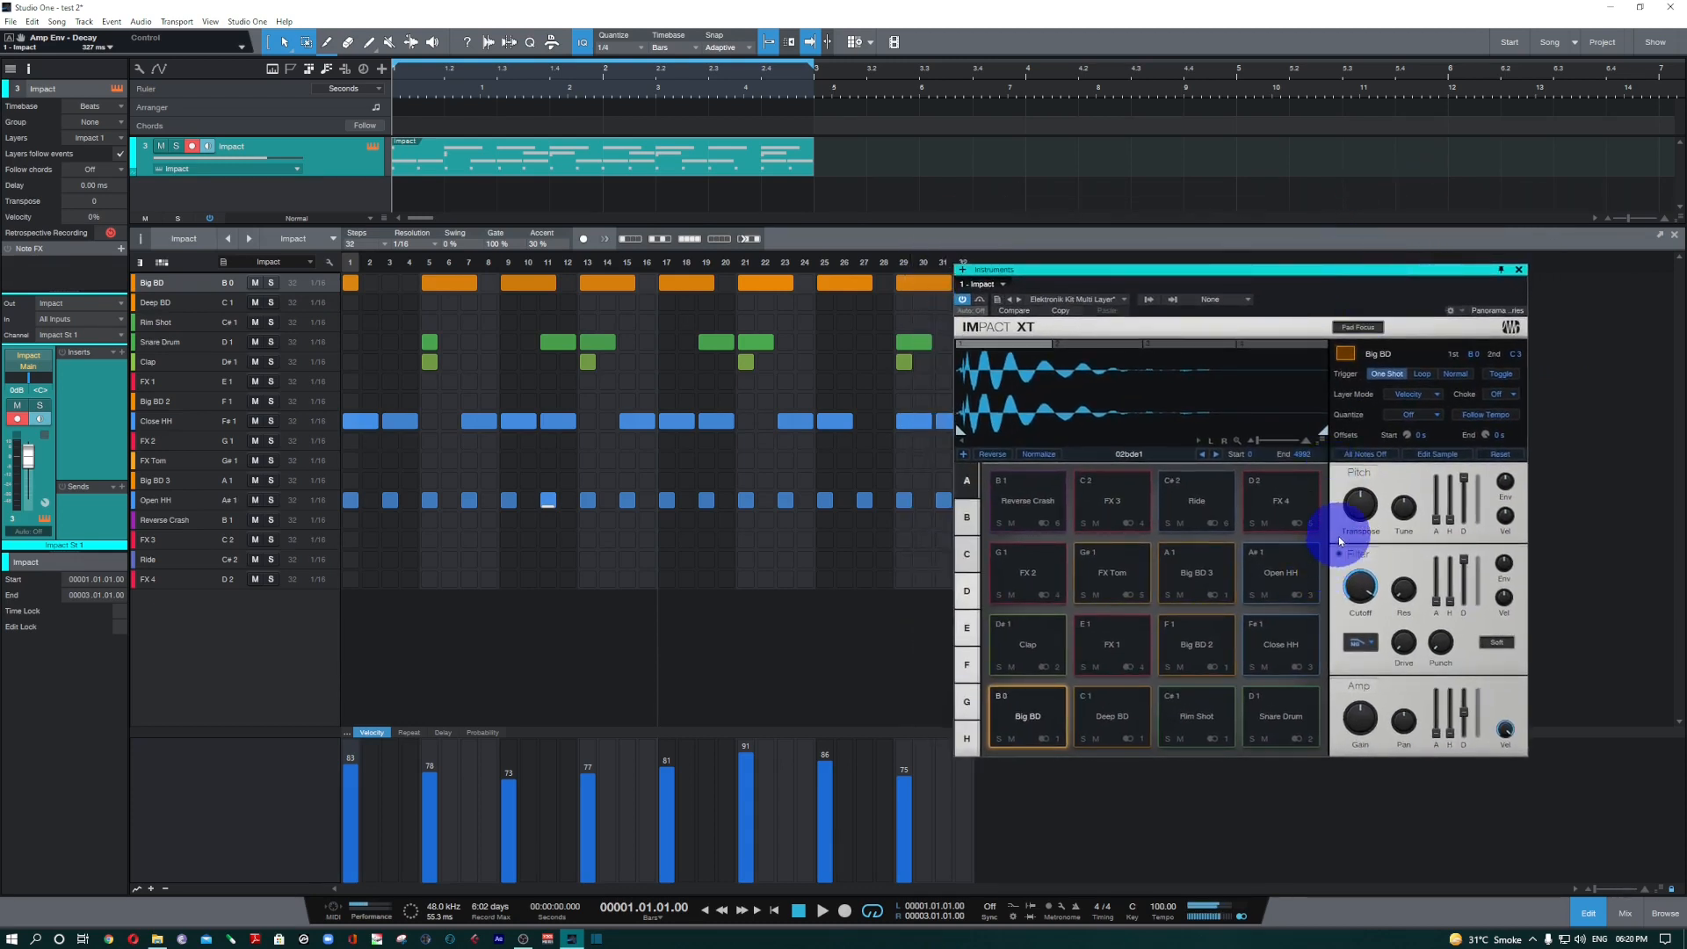